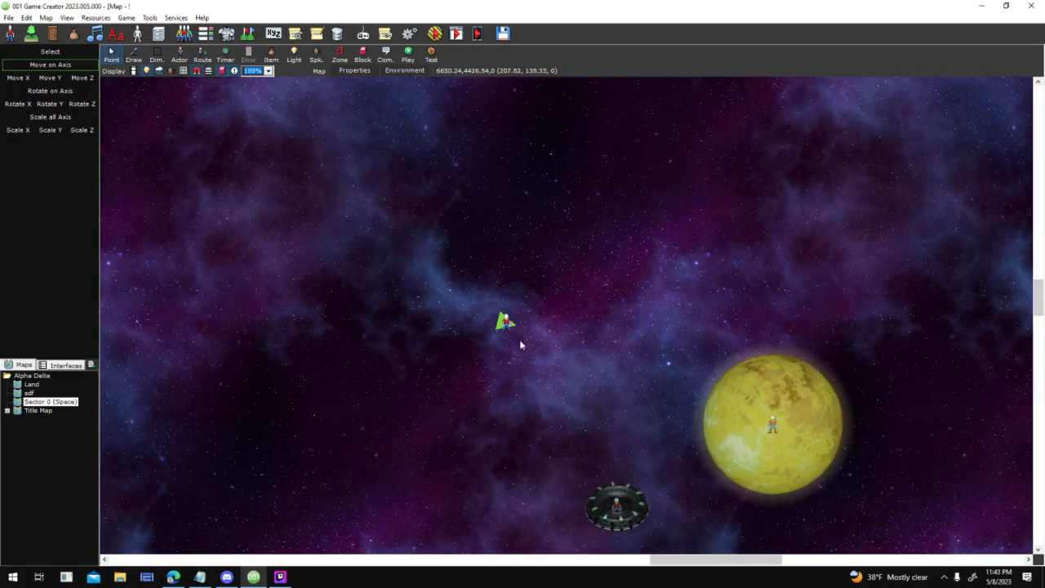
Add "- Fix NPC ship "sight cone"" and "- Add NPC movement behaviors" to the end of To Do.txt in Notepad and save it
left_click(201, 577)
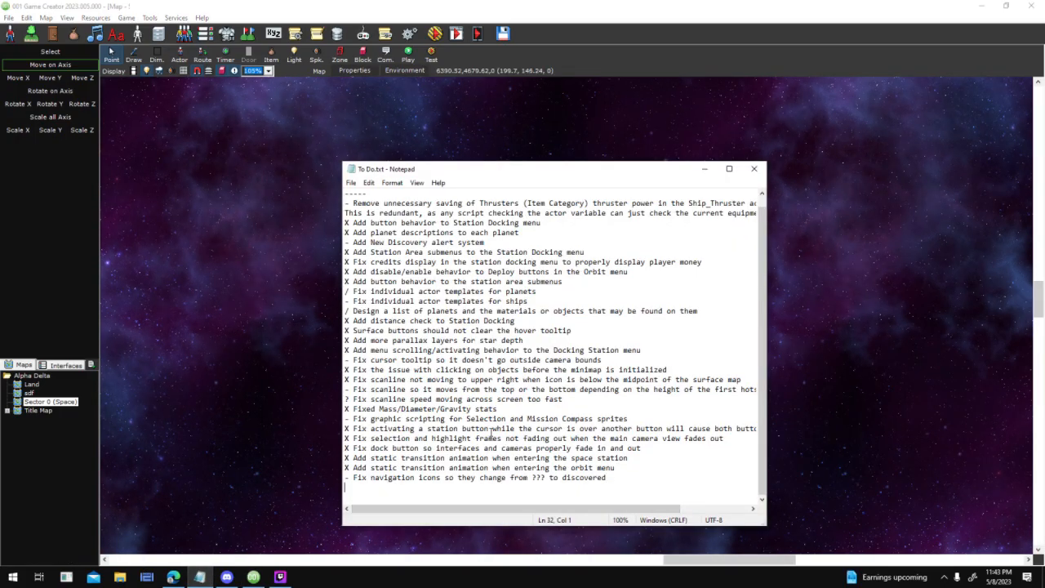
key("Return")
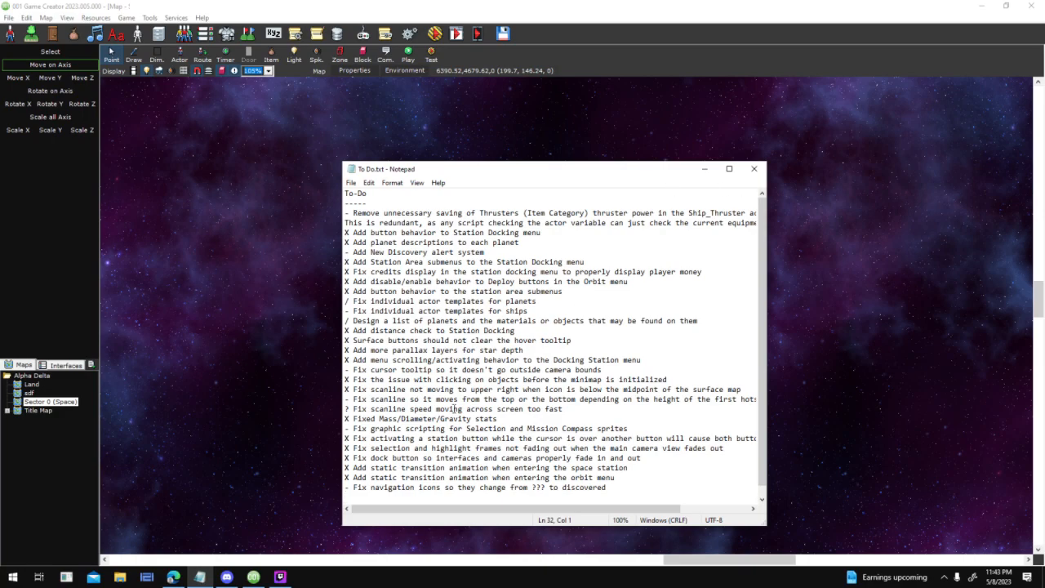
left_click(703, 170)
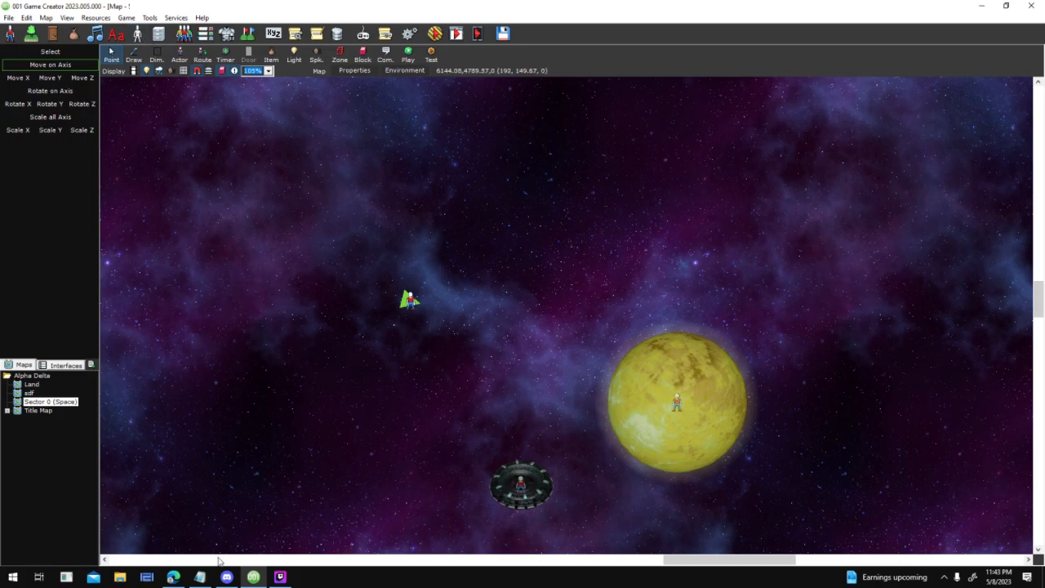
left_click(200, 576)
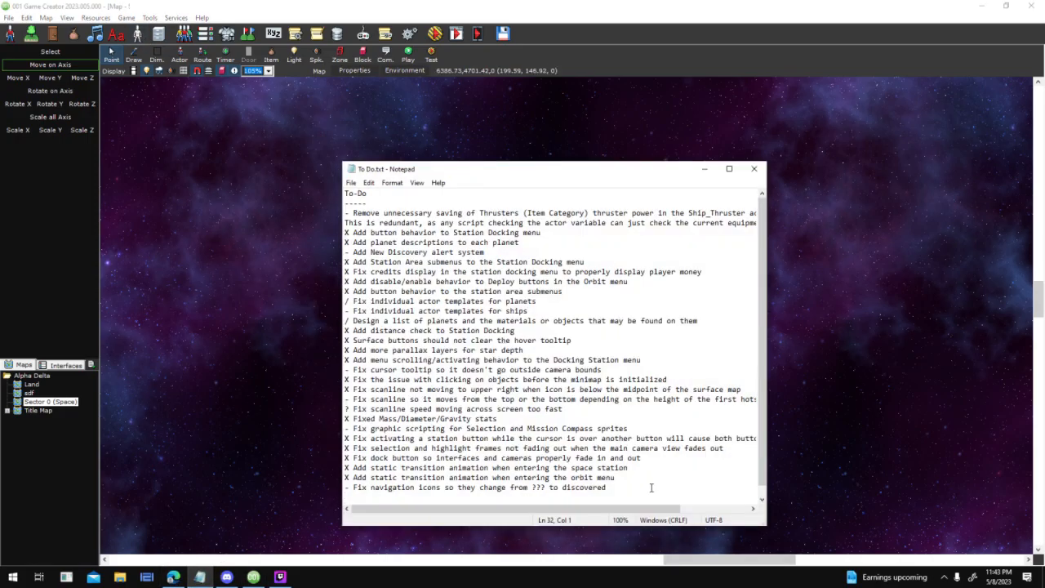
key("Return")
type("- Fix NPC ship \"sight cone\"")
key("Return")
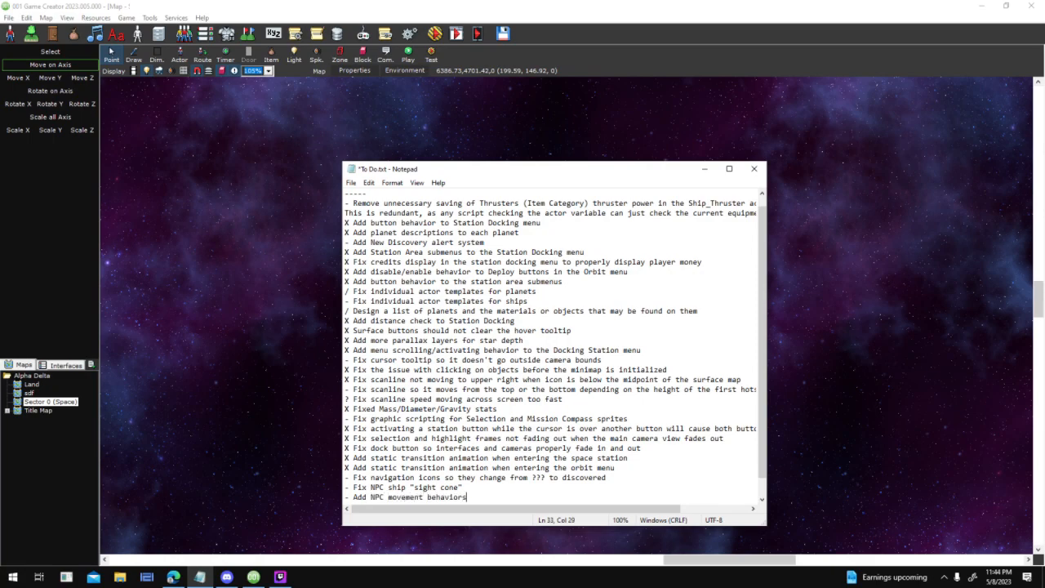
left_click(350, 182)
left_click(452, 233)
key("alt+Tab")
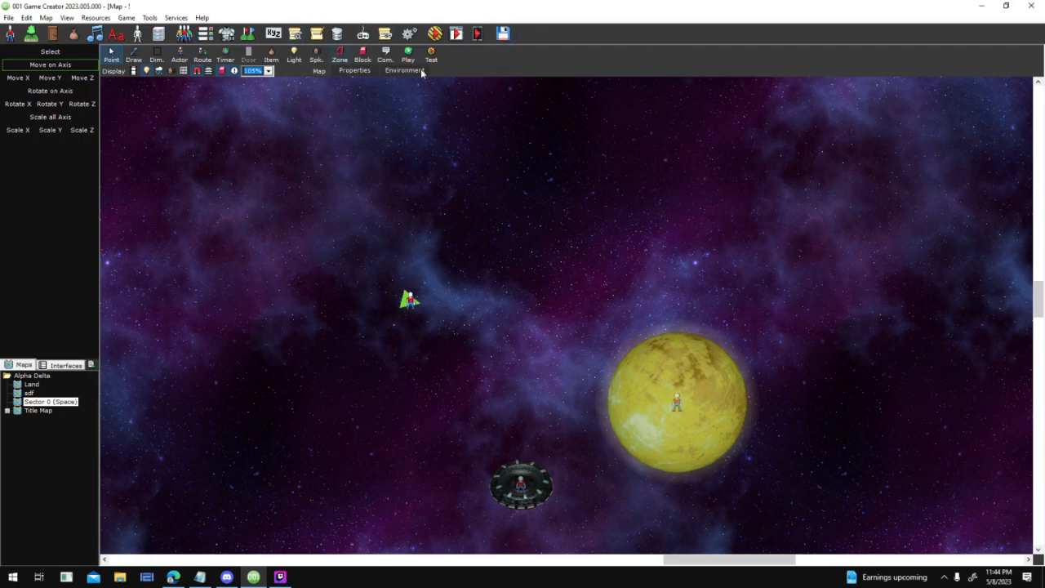
Switch to 001 Game Creator and open the base actor of the NPC Ship actor template
left_click(136, 35)
left_click(471, 222)
left_click(462, 231)
left_click(466, 222)
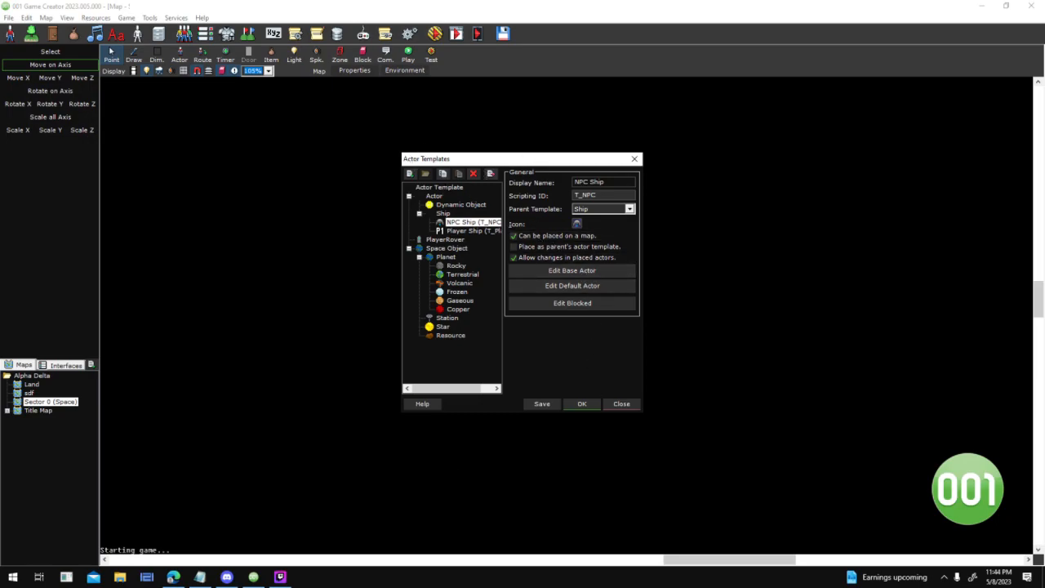
left_click(282, 579)
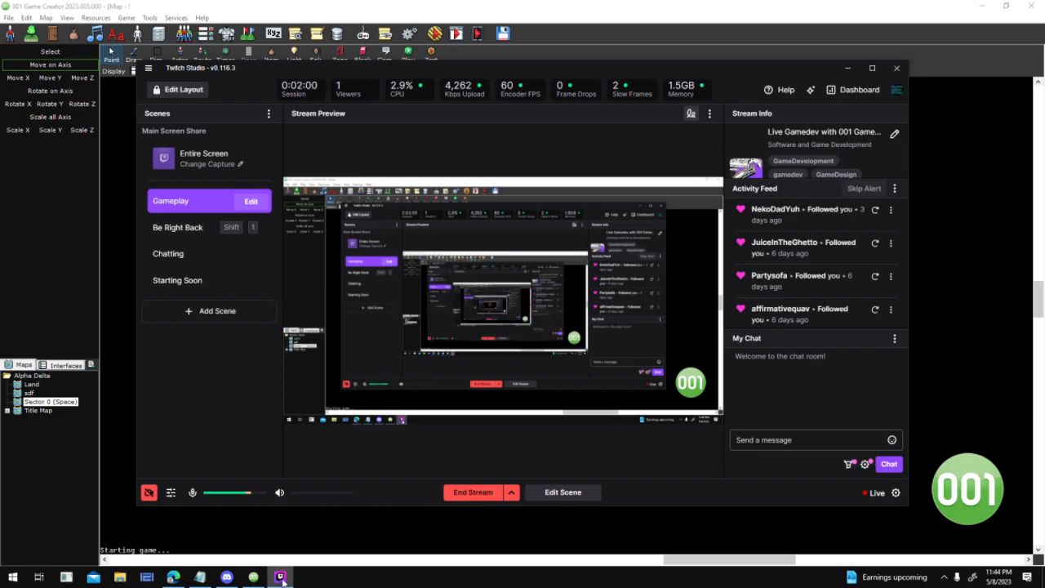
left_click(282, 578)
left_click(594, 271)
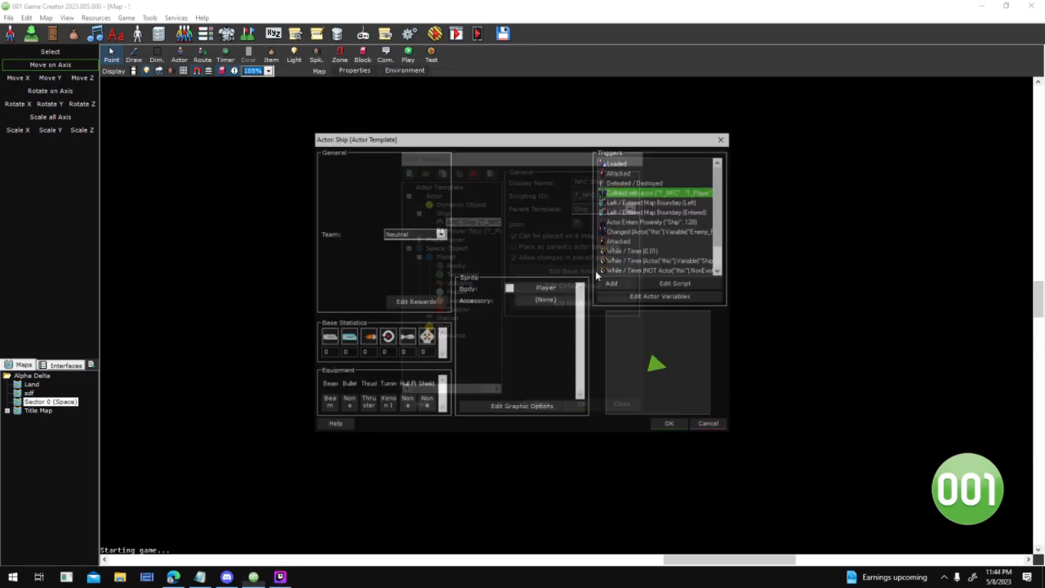
Open the script of the NPC Ship's While / Timer (0.01) trigger in a maximized window
scroll(720, 201, "down", 1)
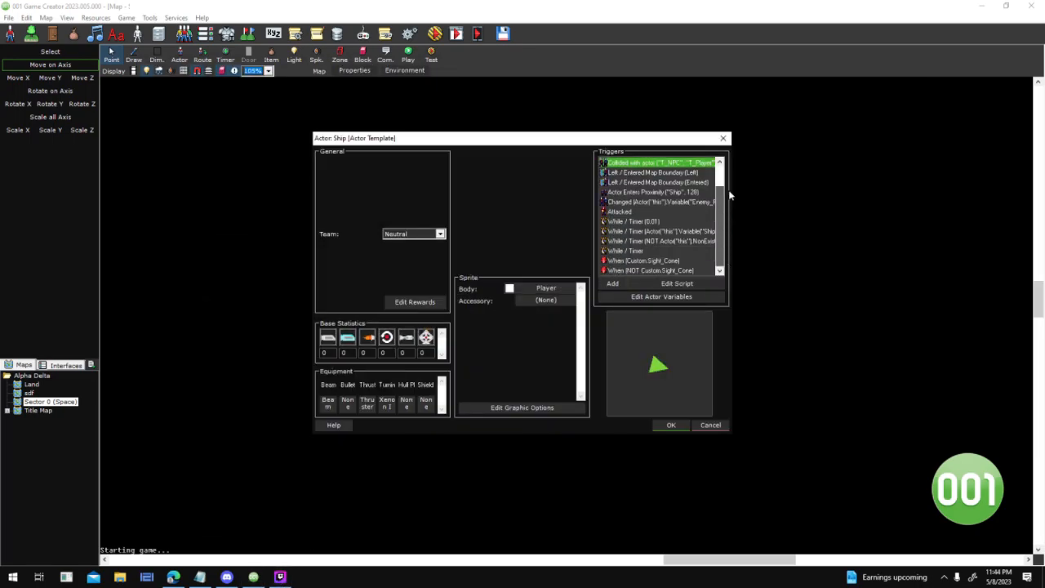
scroll(728, 190, "up", 1)
left_click(670, 424)
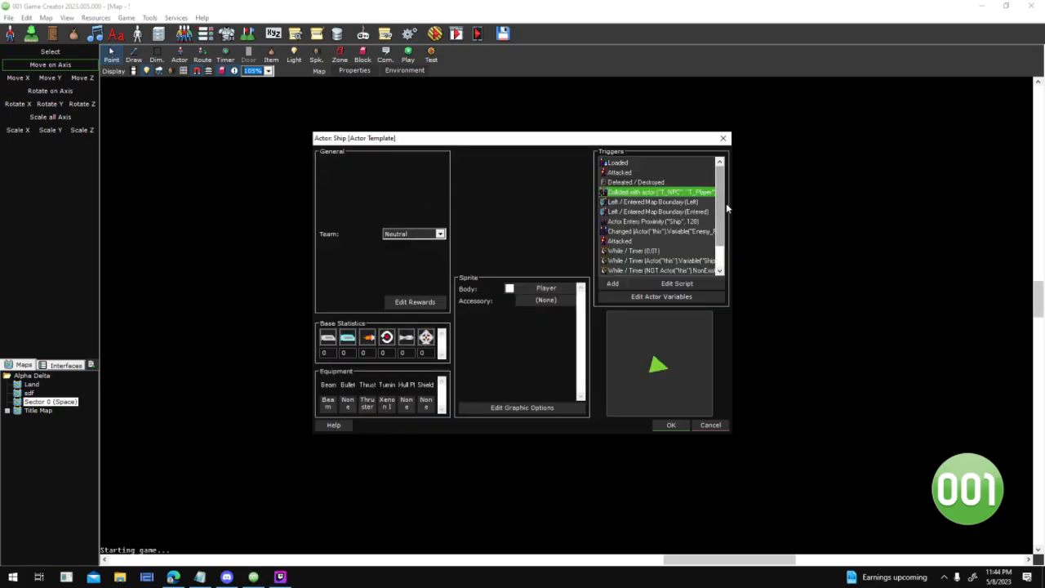
scroll(721, 237, "down", 1)
double_click(700, 231)
left_click(748, 122)
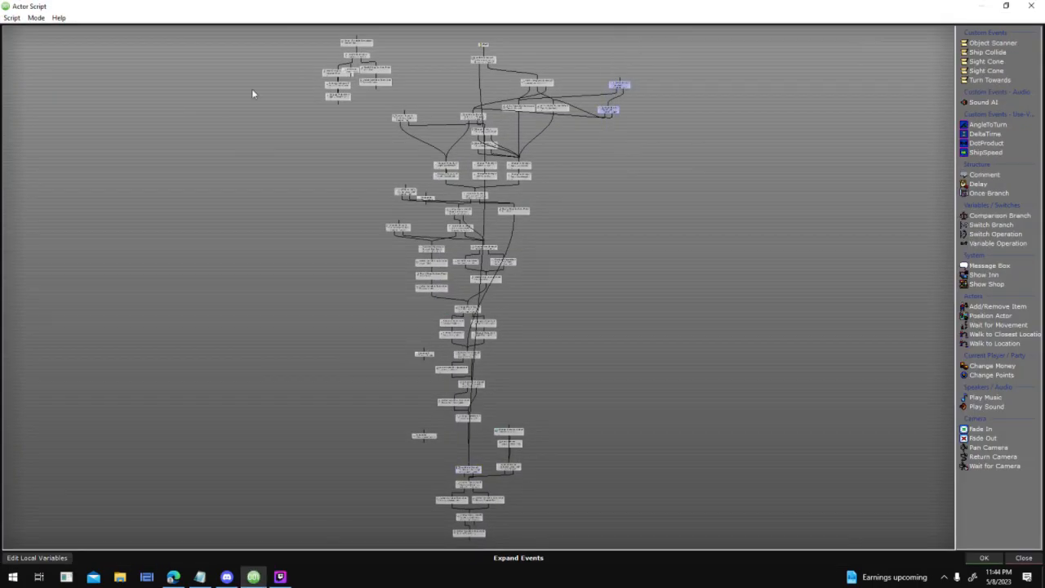
Examine the NPC ship's turning, drag, velocity and thruster event flow, and close the script and the actor templates
scroll(536, 428, "up", 5)
middle_click_drag(555, 437, 590, 270)
left_click_drag(590, 270, 654, 284)
middle_click_drag(671, 208, 658, 262)
left_click_drag(658, 262, 628, 321)
middle_click_drag(710, 287, 771, 472)
middle_click_drag(690, 269, 699, 498)
middle_click_drag(695, 316, 652, 484)
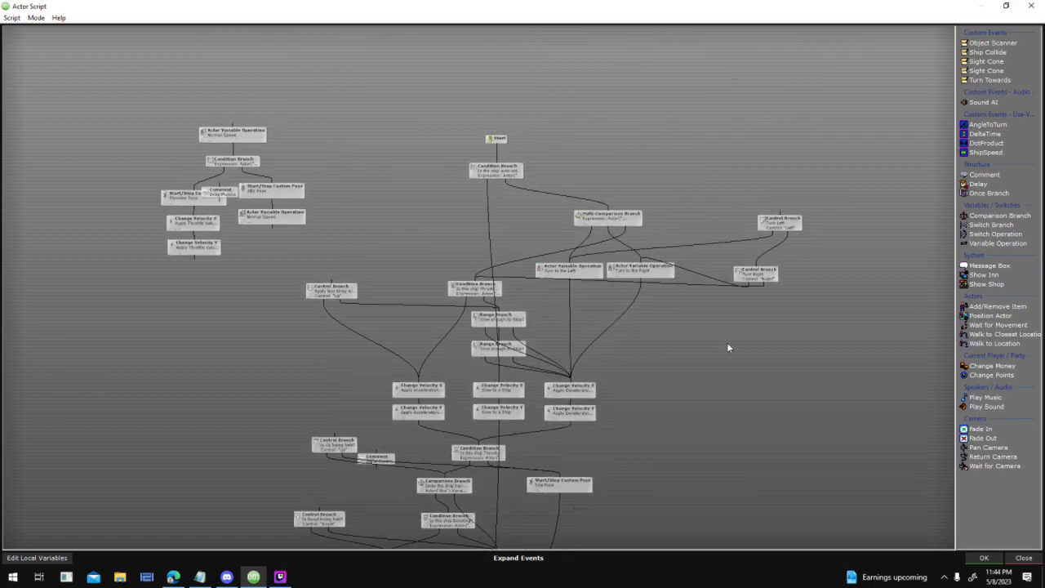
scroll(679, 389, "up", 4)
scroll(637, 415, "down", 6)
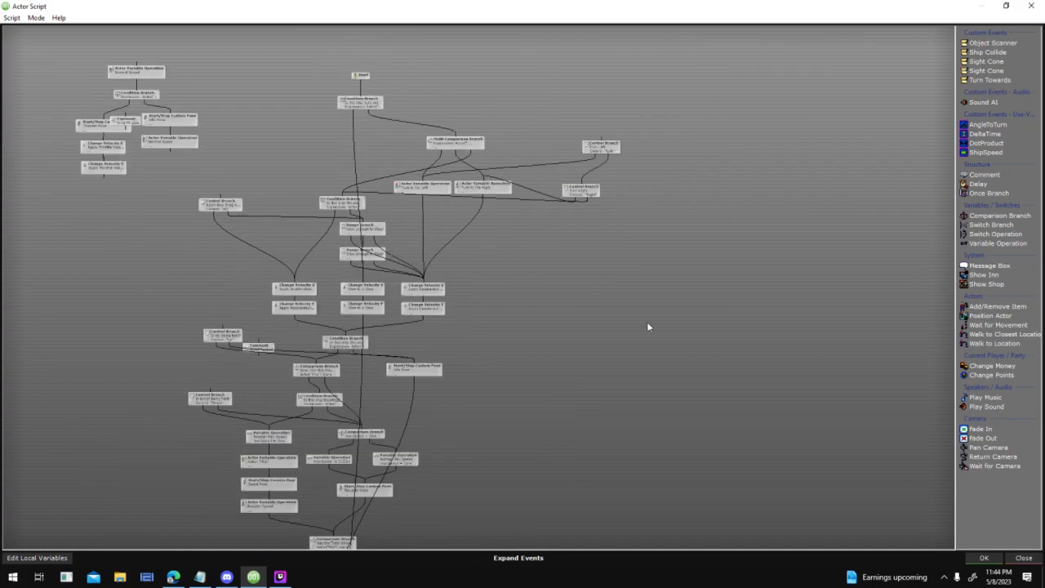
middle_click_drag(557, 458, 757, 297)
scroll(757, 297, "down", 2)
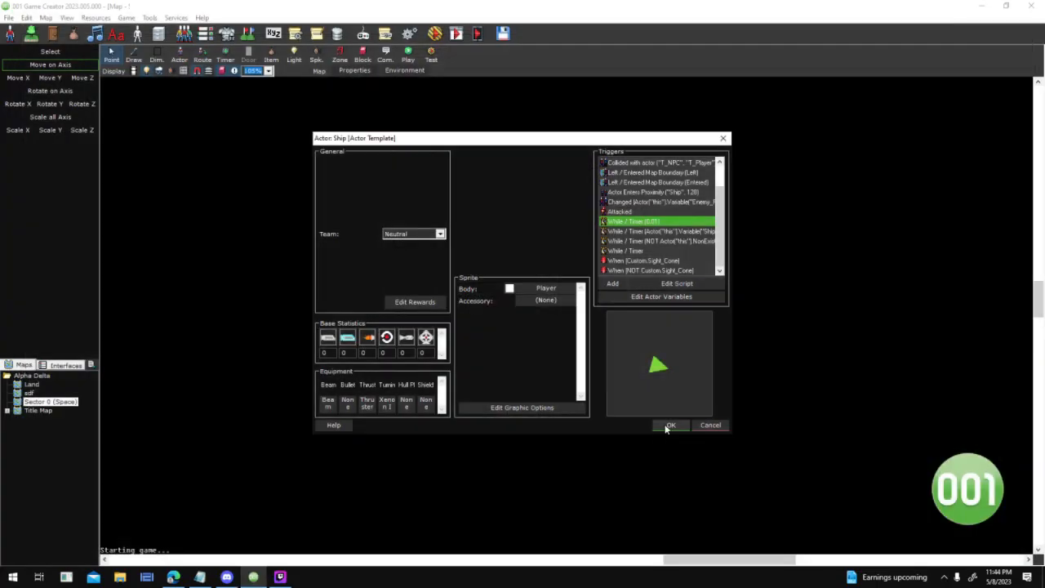
left_click(669, 424)
left_click(577, 407)
Open the Up control combination of the Mode: Space Flight input set
left_click(386, 33)
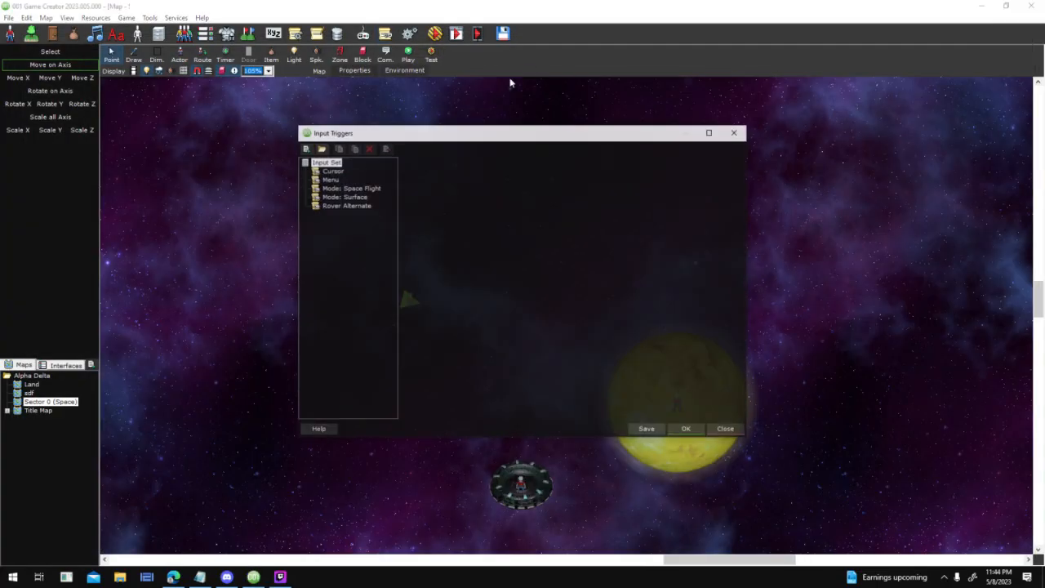
left_click(365, 187)
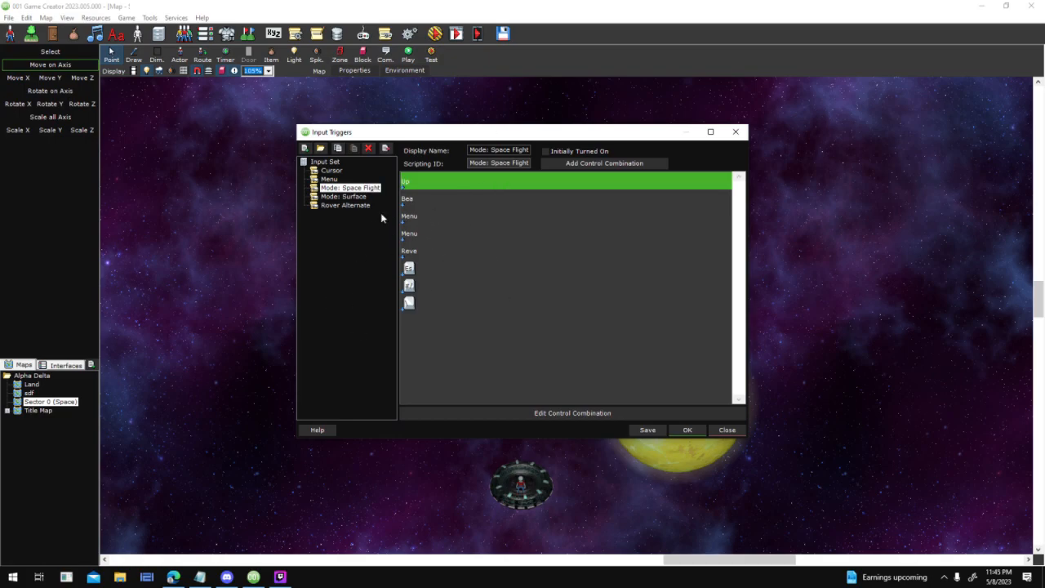
left_click_drag(457, 133, 285, 110)
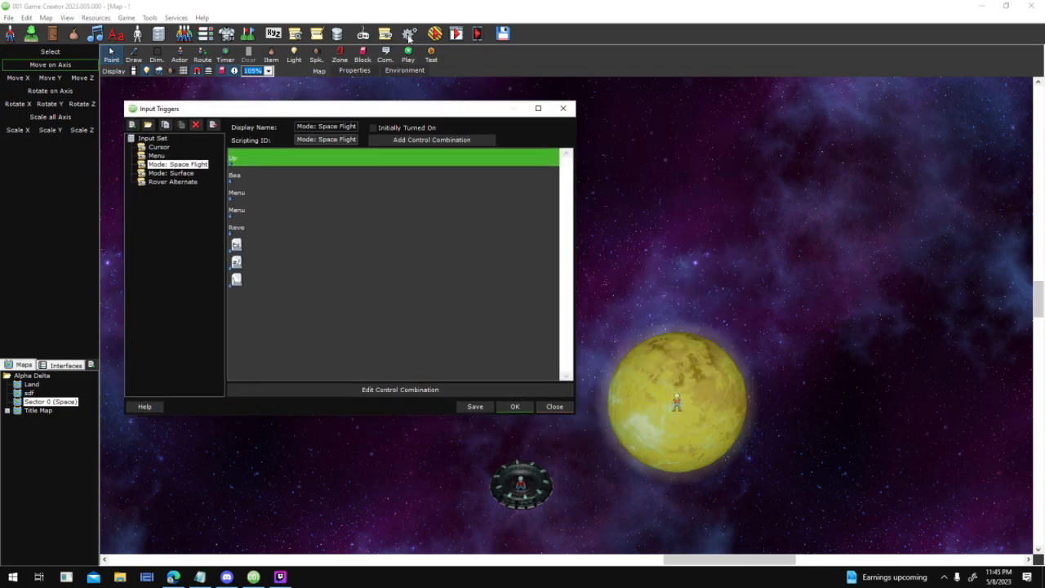
left_click(300, 226)
double_click(290, 171)
left_click(396, 200)
double_click(268, 168)
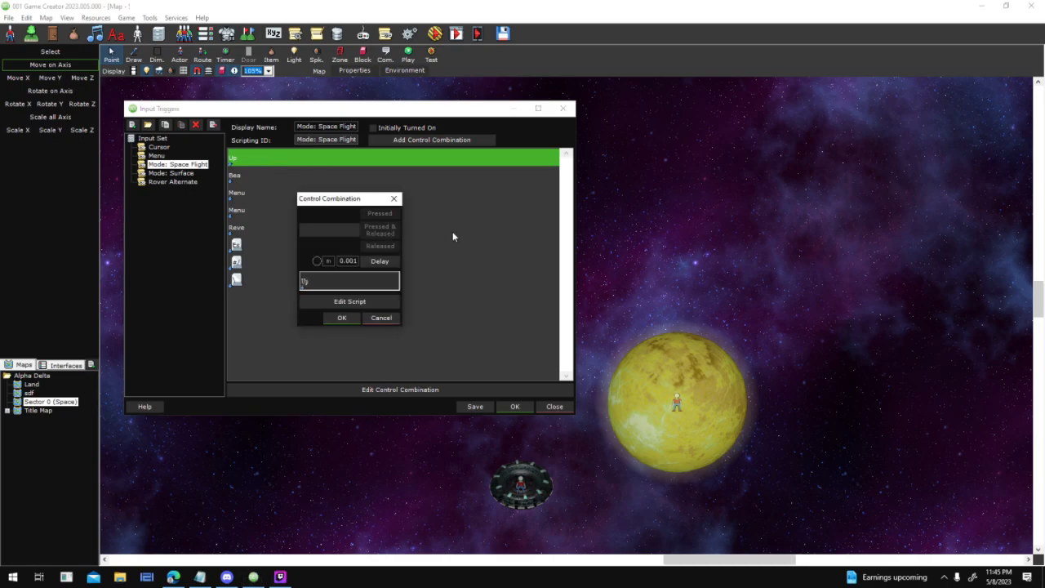
Examine the Up control's input script, including its auto-rotation condition and sub scripts, and close the input triggers
left_click(362, 303)
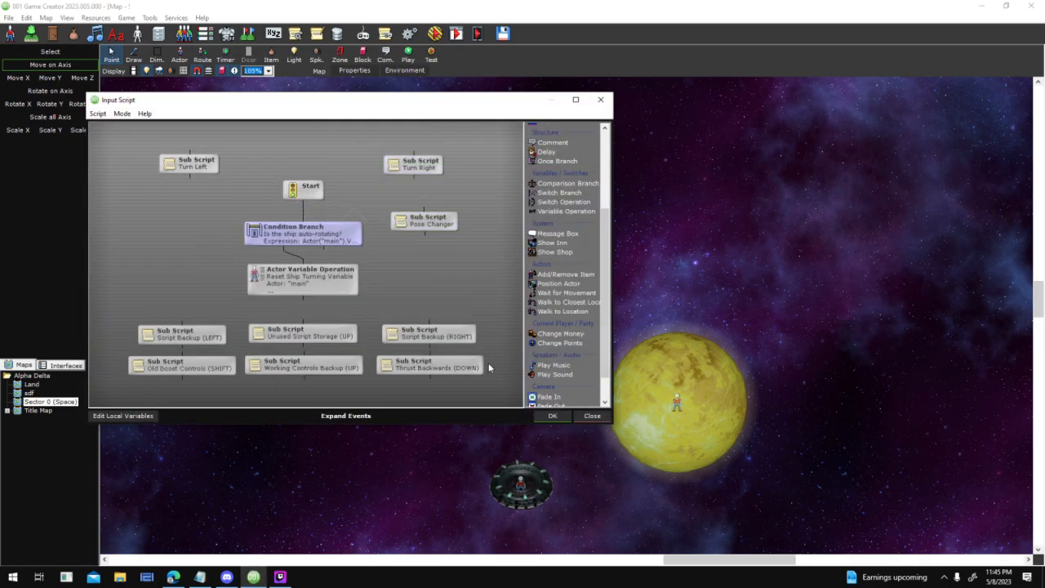
left_click(560, 415)
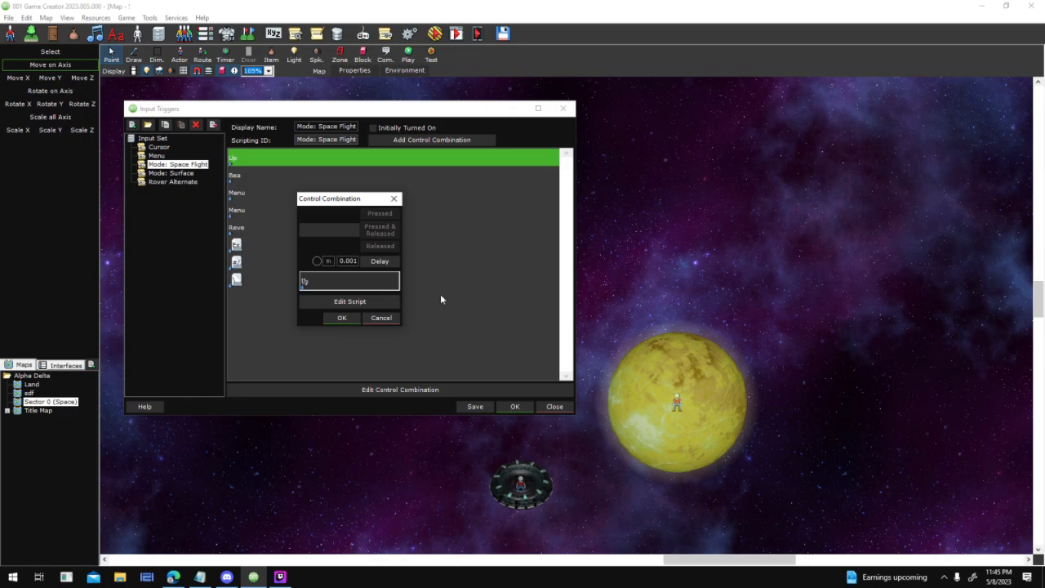
left_click(359, 302)
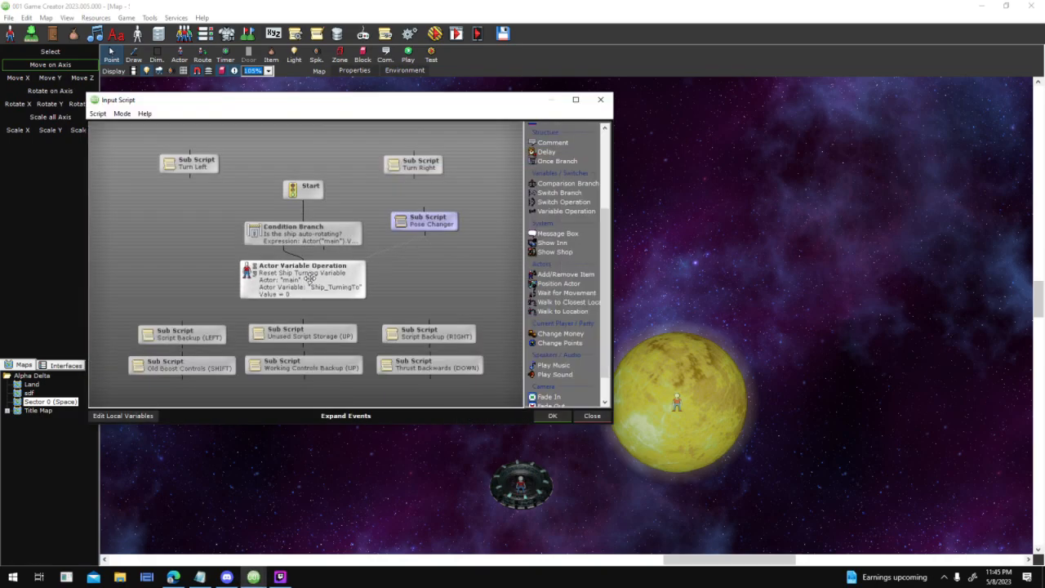
left_click(548, 415)
left_click(342, 317)
left_click(523, 411)
left_click(180, 38)
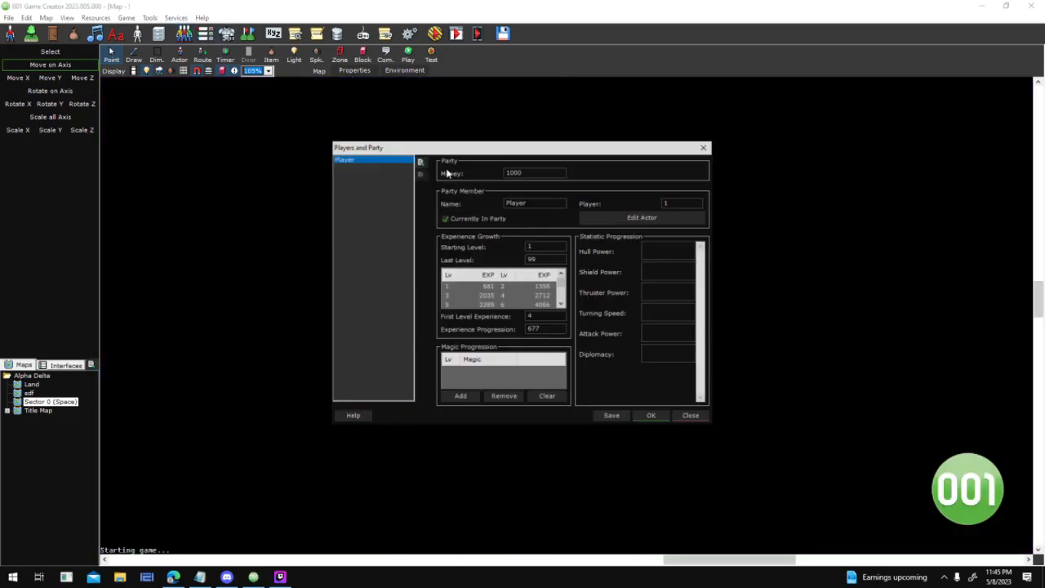
left_click(652, 417)
left_click(137, 54)
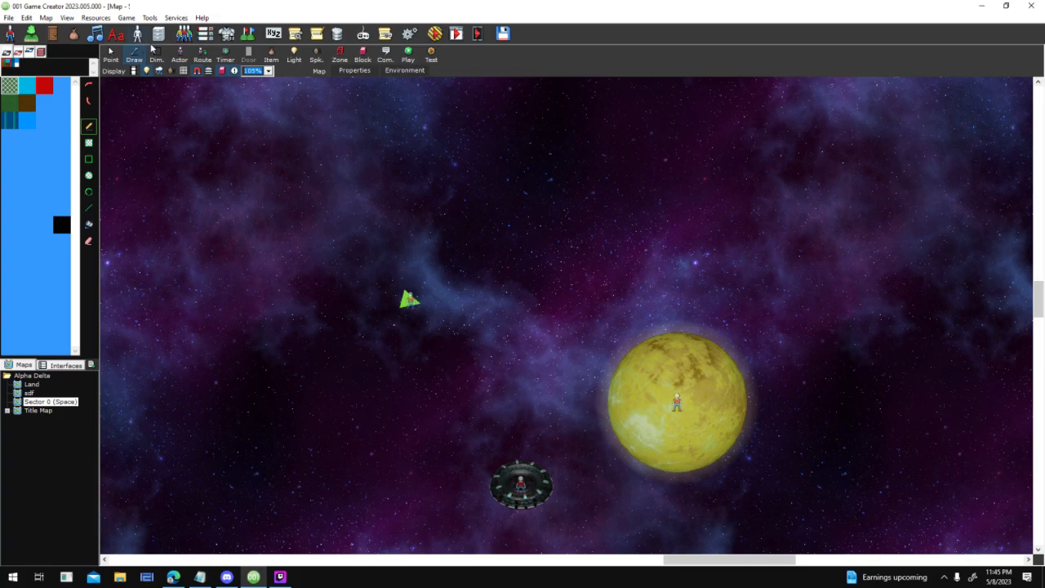
left_click(111, 54)
Open the base actor of the Player Ship actor template
left_click(137, 33)
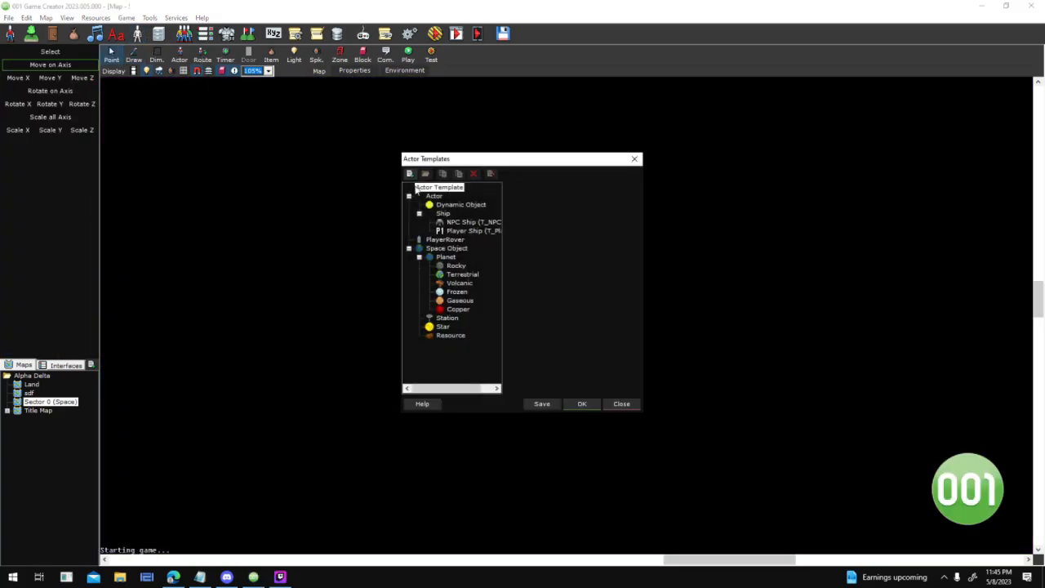
left_click(474, 231)
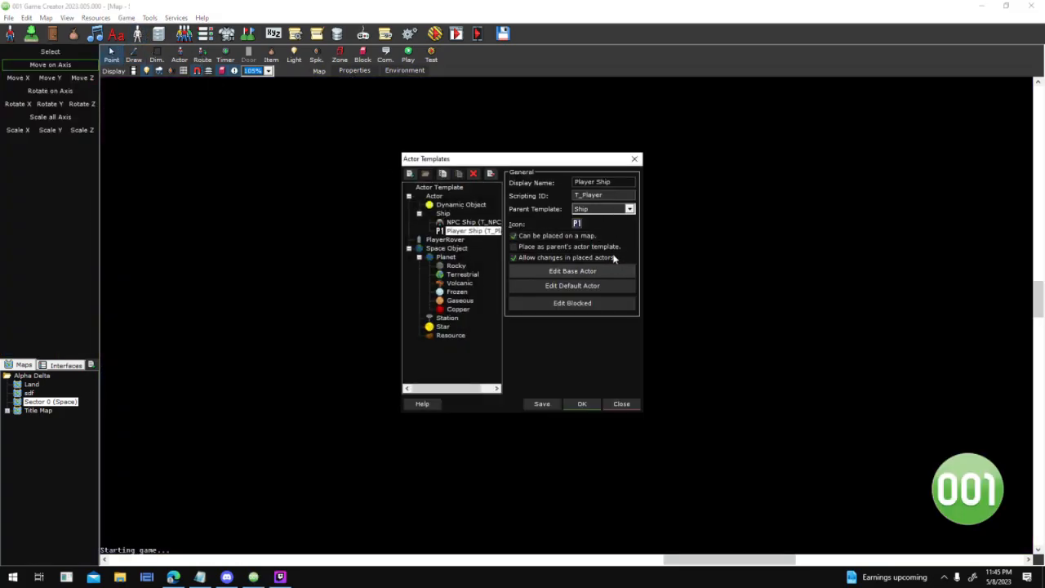
left_click(572, 268)
Inspect the while condition and interval of the Player Ship's Mode: Space Flight timer trigger without changing them
left_click(690, 232)
right_click(642, 235)
left_click(643, 247)
left_click_drag(555, 294, 590, 295)
left_click(582, 294)
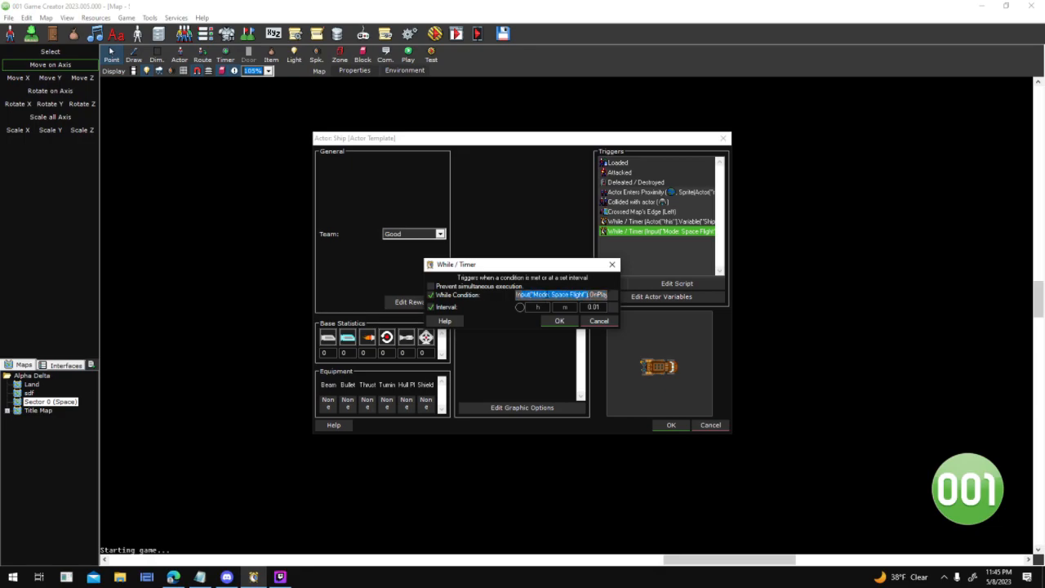
left_click(598, 320)
Open the Player Ship's Mode: Space Flight timer script in a maximized window and survey its entire event flow
double_click(655, 234)
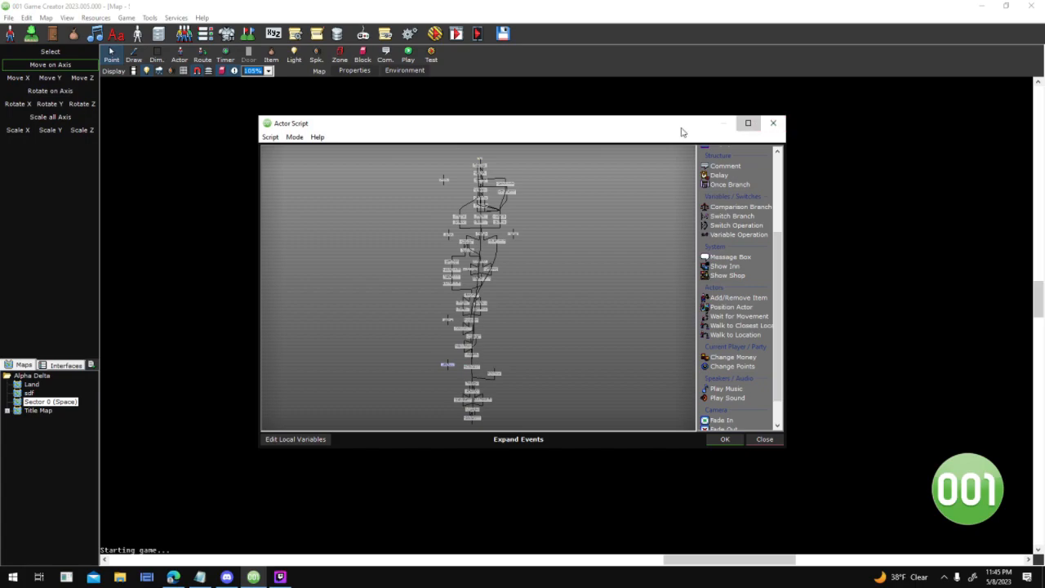
left_click(748, 123)
scroll(487, 97, "up", 6)
middle_click_drag(578, 79, 701, 351)
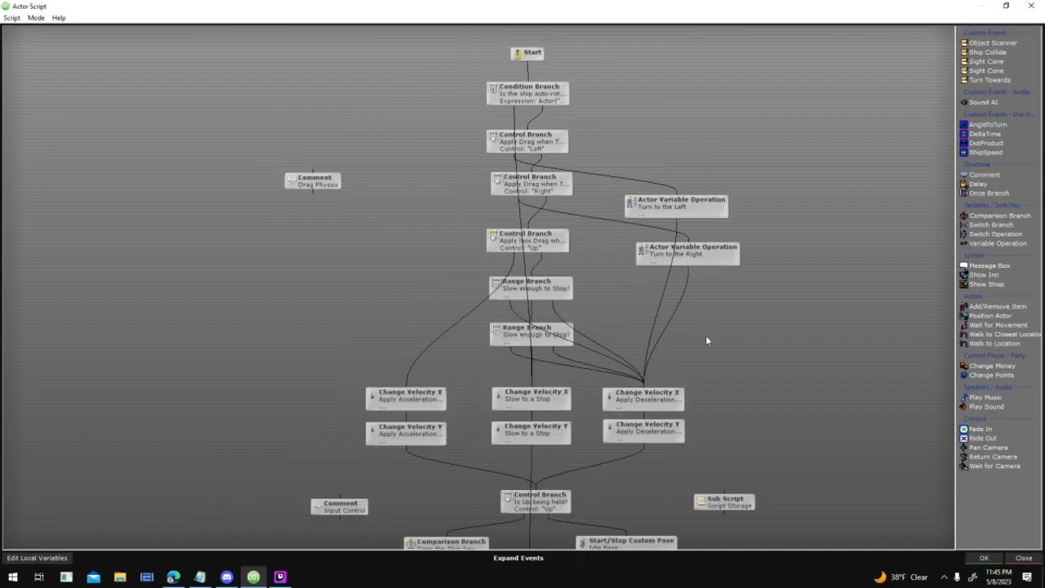
scroll(702, 306, "down", 15)
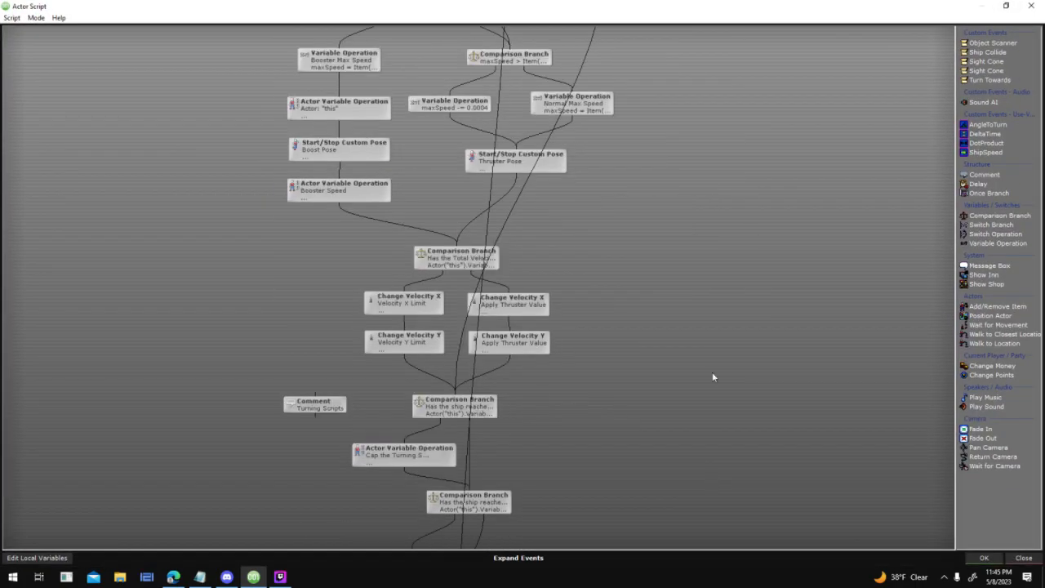
middle_click_drag(707, 232, 669, 299)
scroll(529, 179, "down", 5)
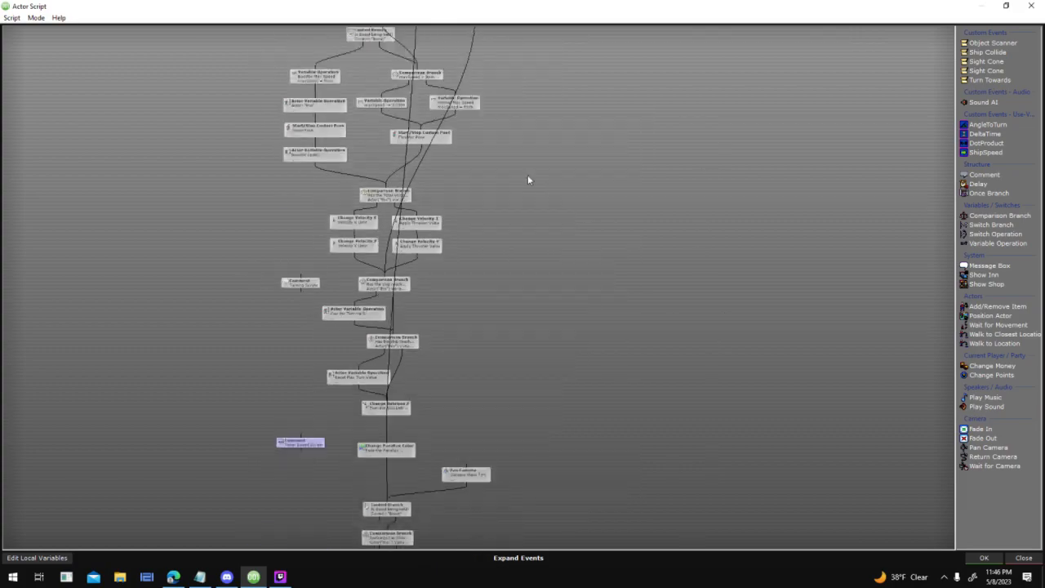
scroll(520, 184, "down", 4)
middle_click_drag(520, 184, 586, 214)
scroll(582, 228, "up", 4)
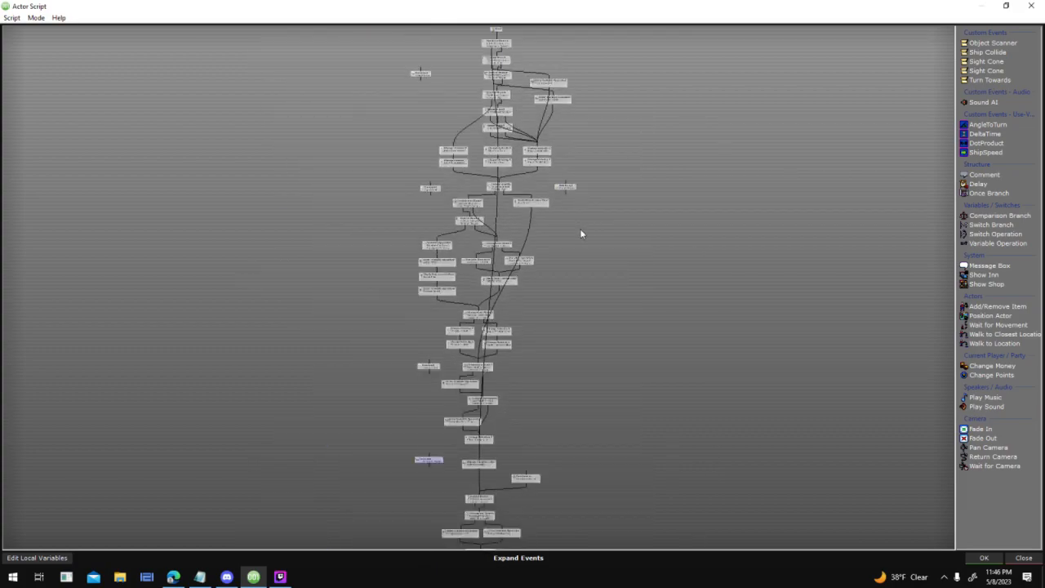
Examine the player script's events from the Input Control comment through the Timer Based Scripts section to the end
left_click(392, 166)
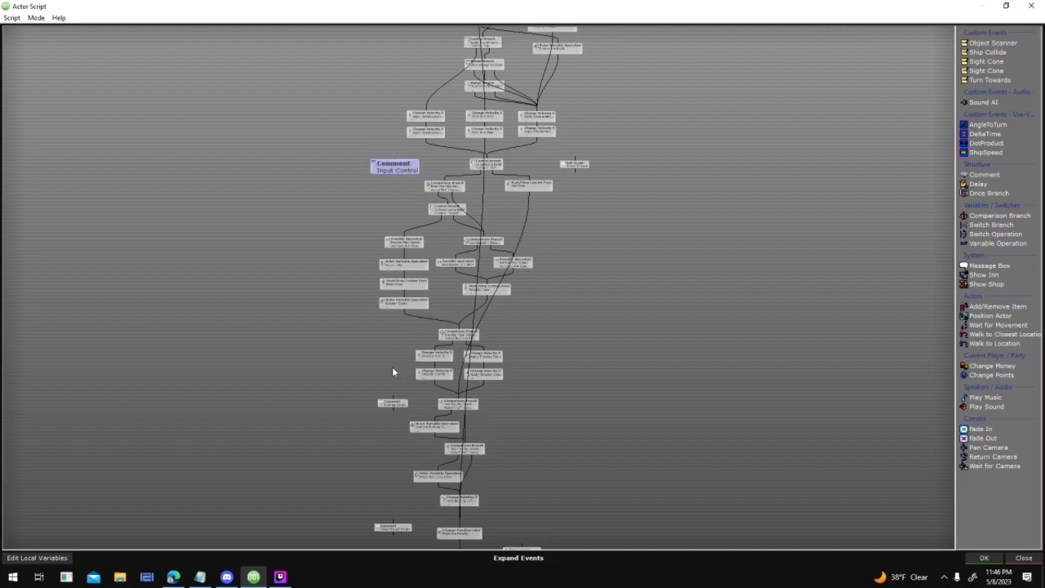
scroll(627, 340, "up", 1)
middle_click_drag(628, 341, 686, 188)
mouse_move(438, 388)
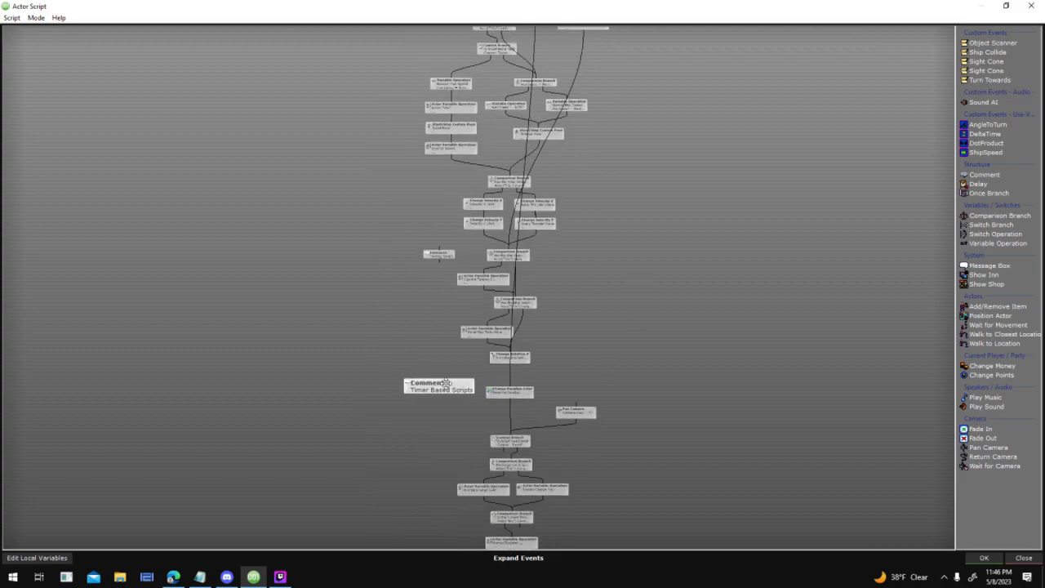
middle_click_drag(472, 401, 468, 267)
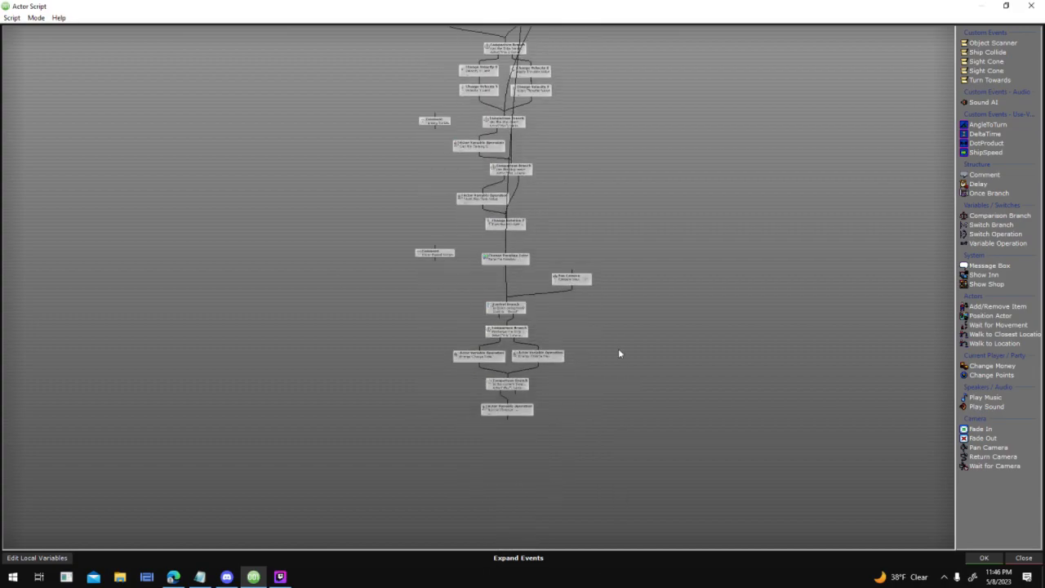
Examine the player script's Drag Physics and velocity events down to the control branch that checks whether Up is held
middle_click_drag(653, 175, 626, 410)
middle_click_drag(662, 47, 685, 167)
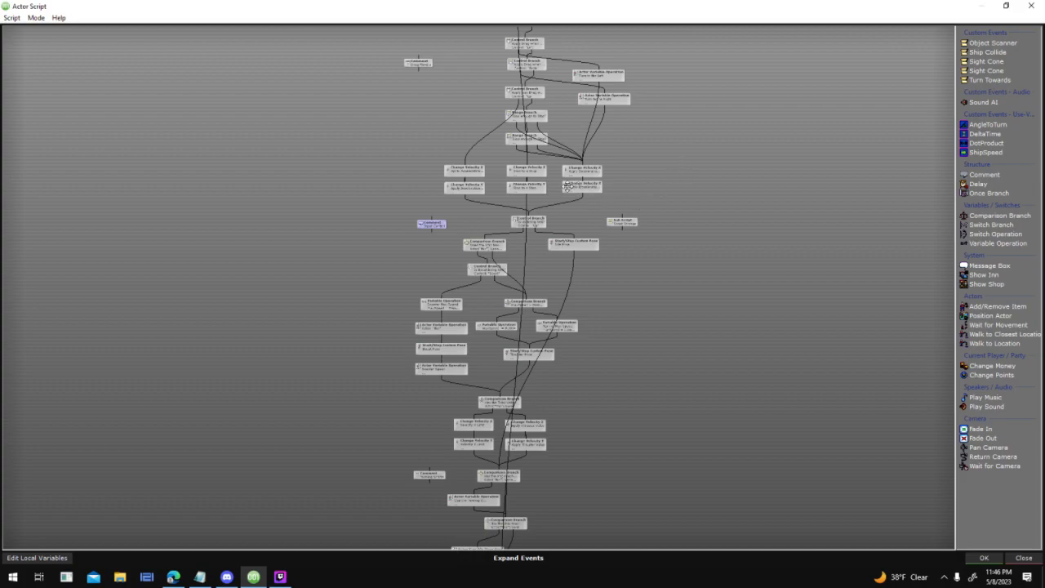
scroll(564, 186, "up", 2)
left_click_drag(543, 185, 542, 192)
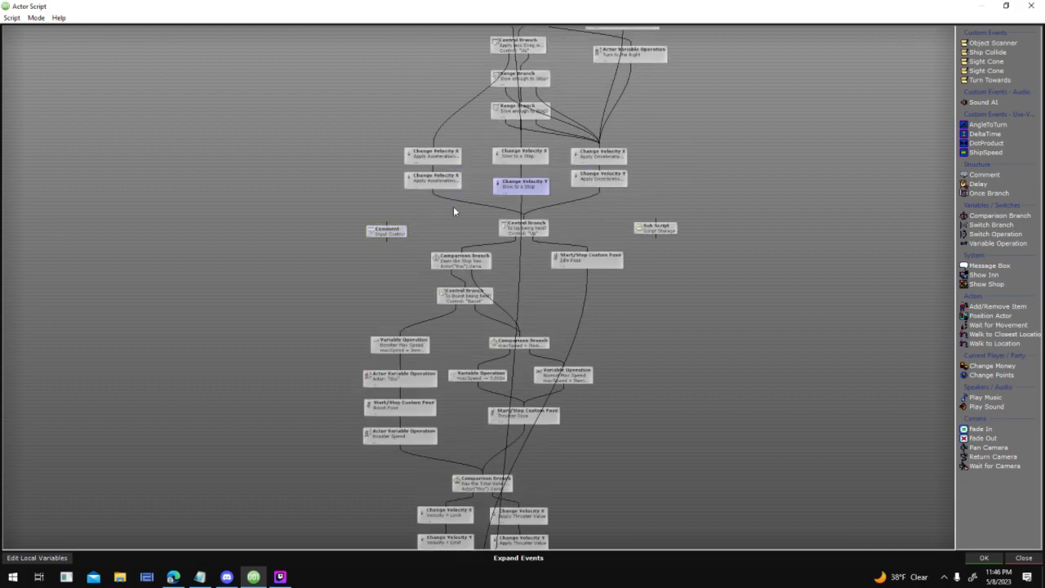
left_click_drag(447, 188, 448, 191)
middle_click_drag(561, 98, 563, 165)
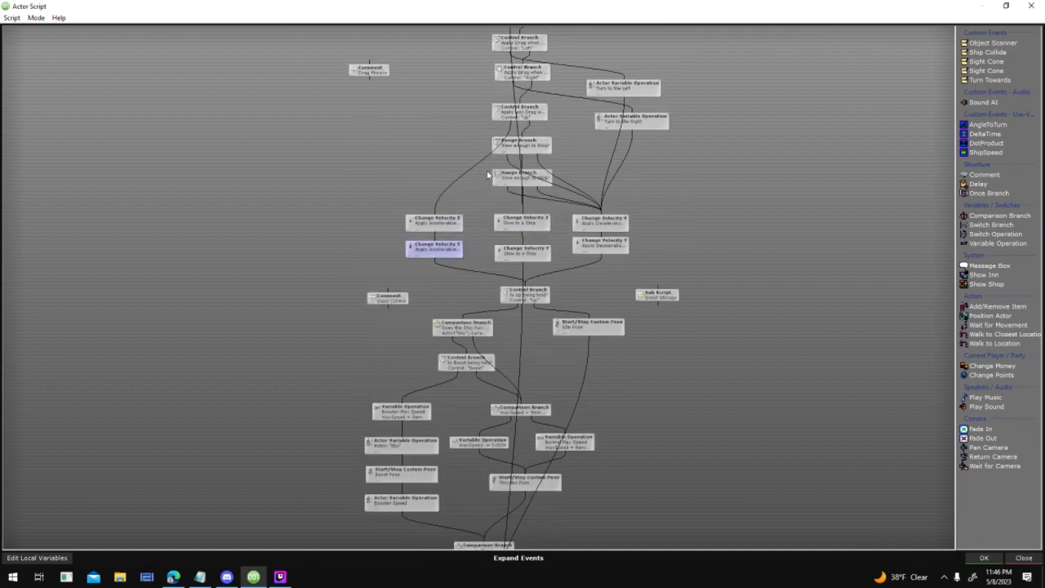
middle_click_drag(570, 288, 592, 200)
left_click(566, 209)
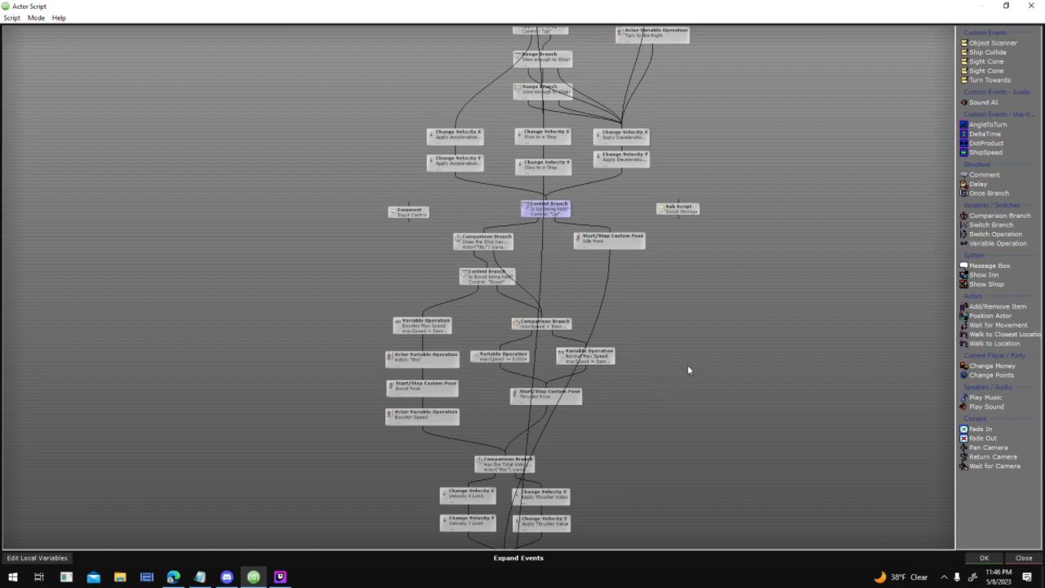
Examine the player script's boost, thruster, velocity limit and turning events through the Timer Based Scripts section to the end
scroll(604, 446, "up", 3)
middle_click_drag(604, 448, 635, 387)
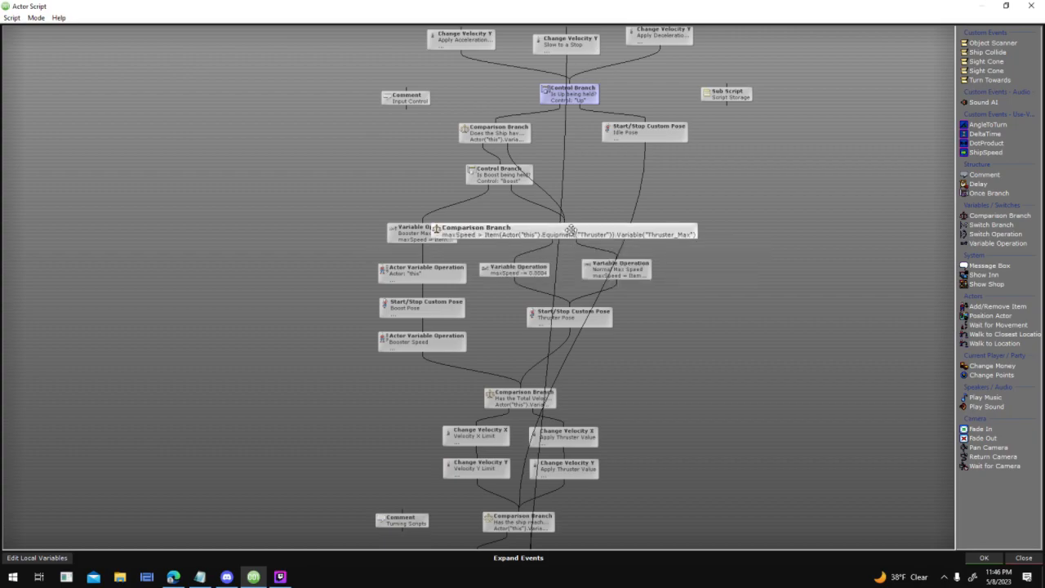
left_click_drag(645, 340, 687, 188)
scroll(635, 141, "up", 1)
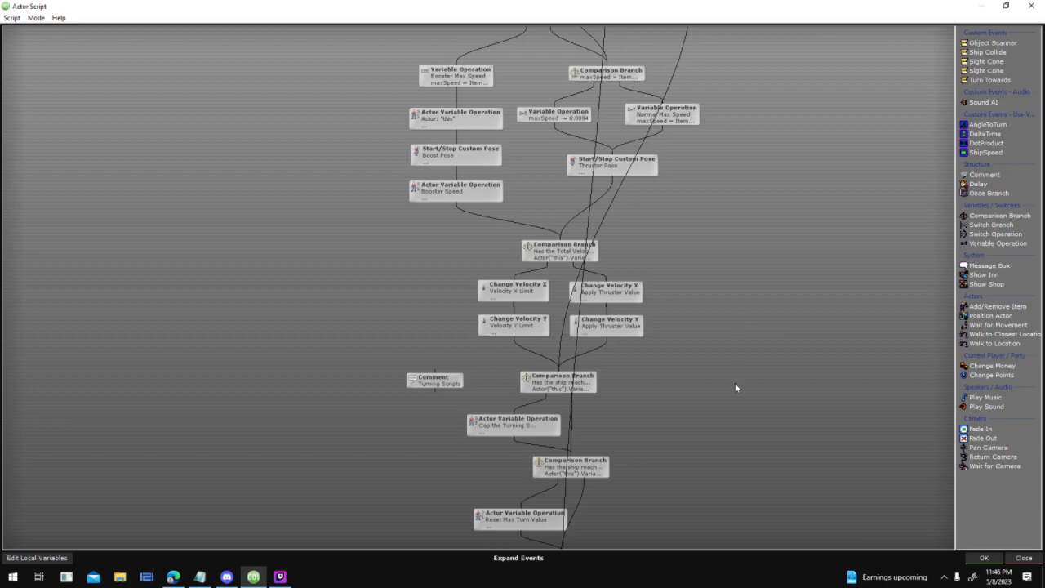
left_click_drag(735, 382, 751, 243)
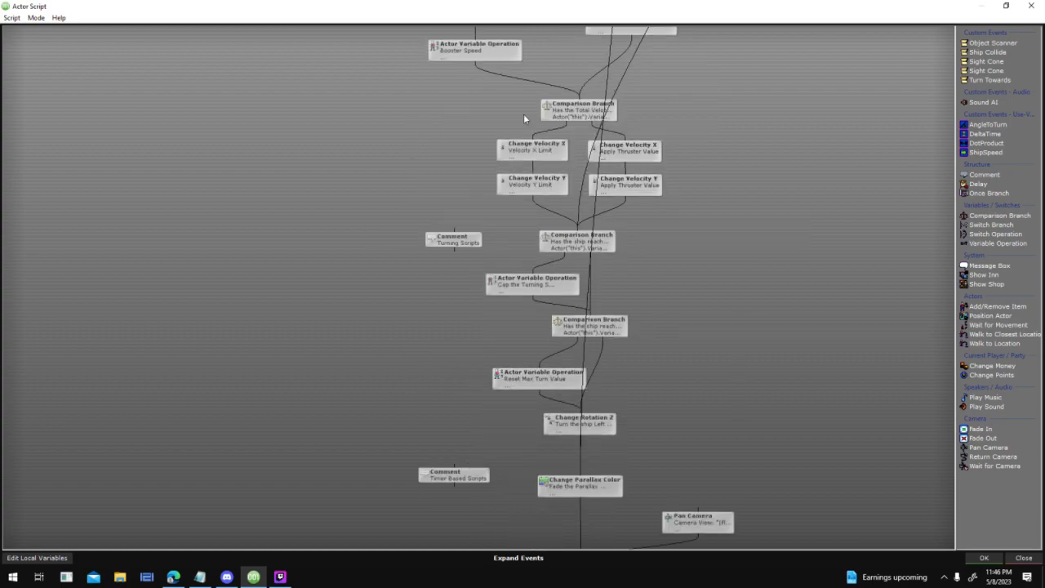
left_click_drag(718, 444, 574, 317)
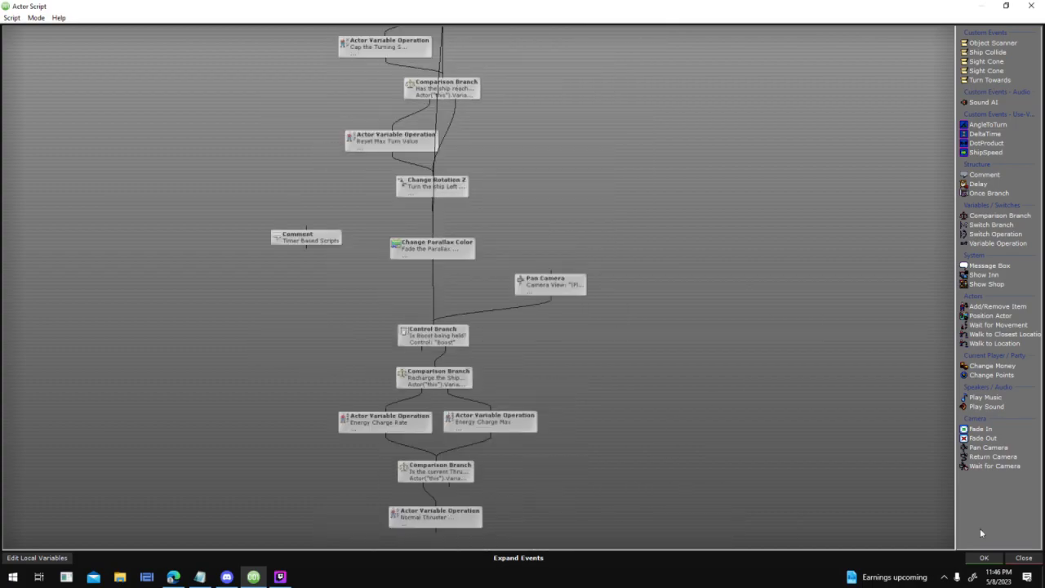
Accept and close the Player Ship's script, its actor settings and the actor templates
left_click(994, 557)
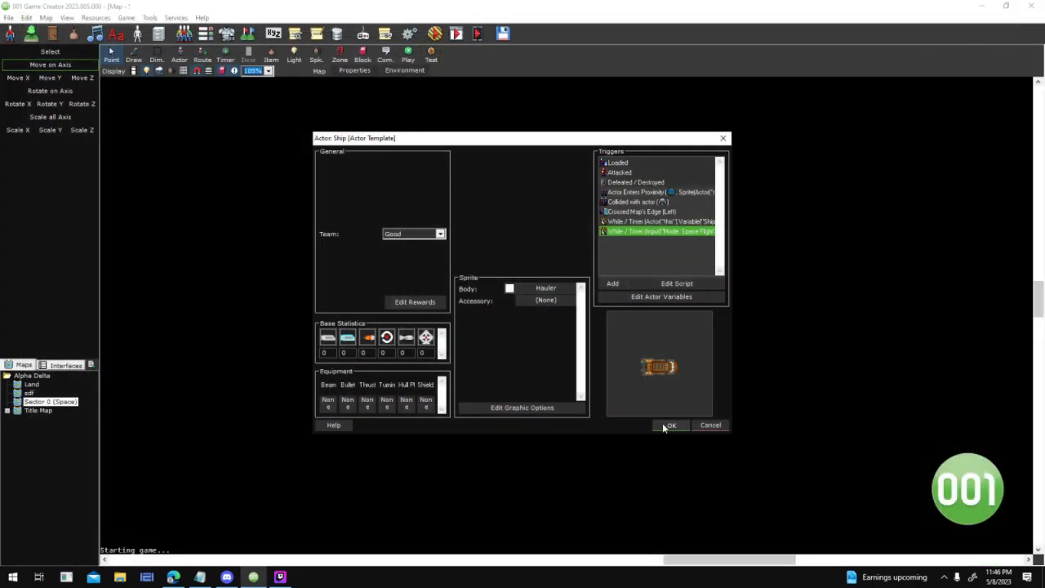
left_click(662, 422)
left_click(582, 404)
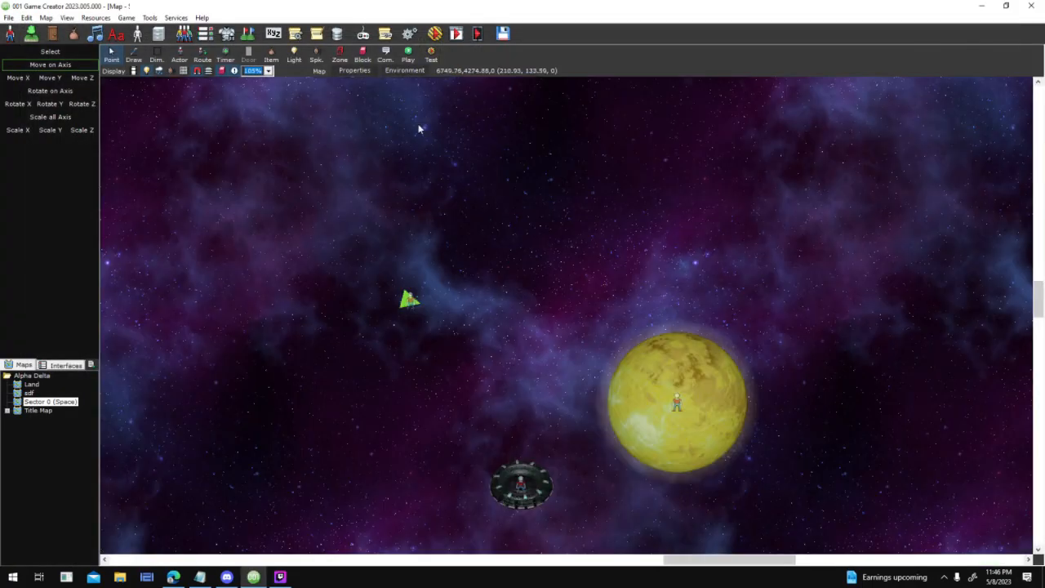
Inspect the control combinations of the Mode: Space Flight input trigger set, including Up, and close the set
left_click(385, 34)
left_click(349, 188)
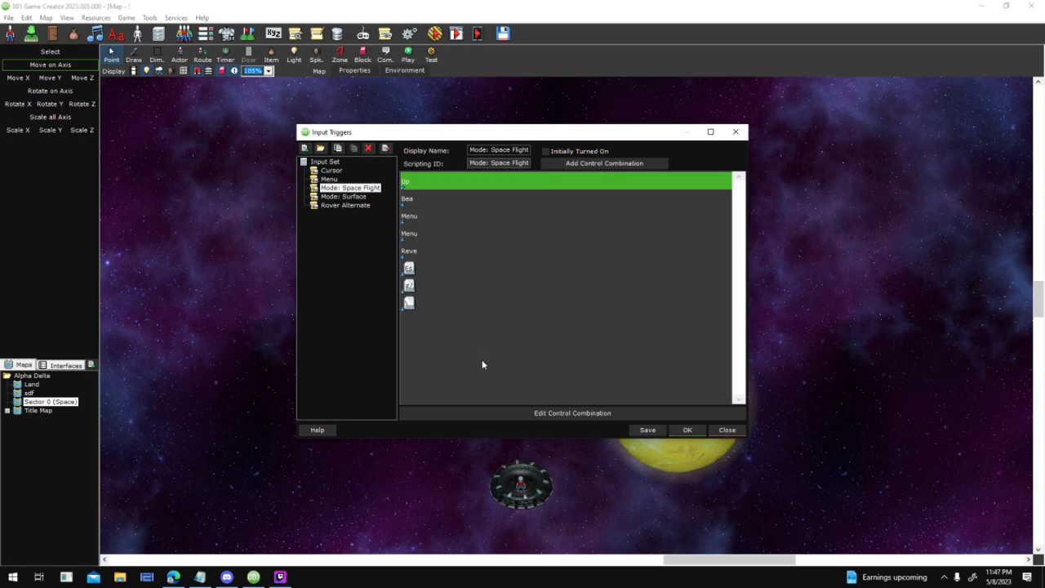
left_click(436, 198)
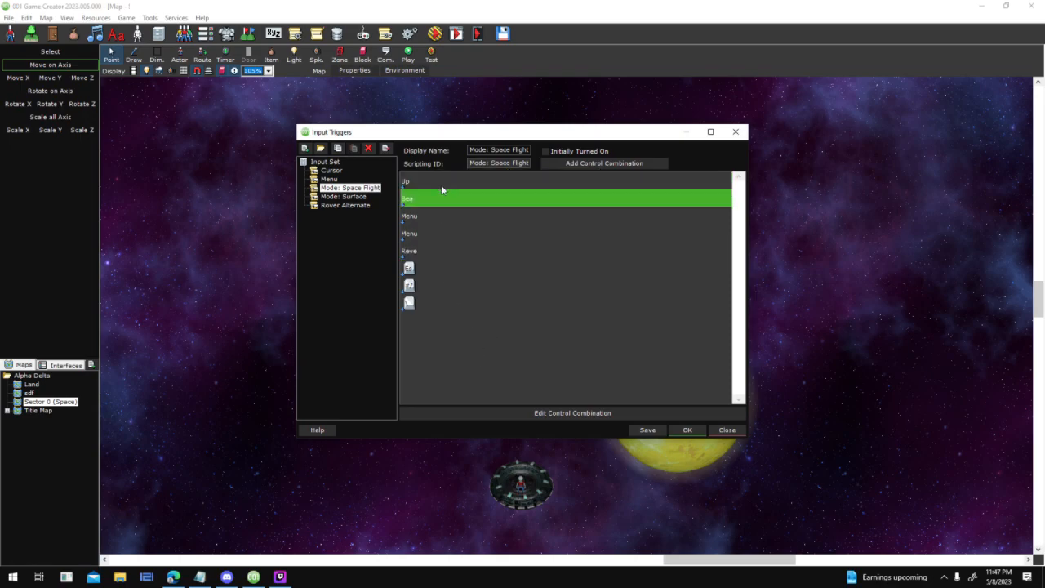
key("Up")
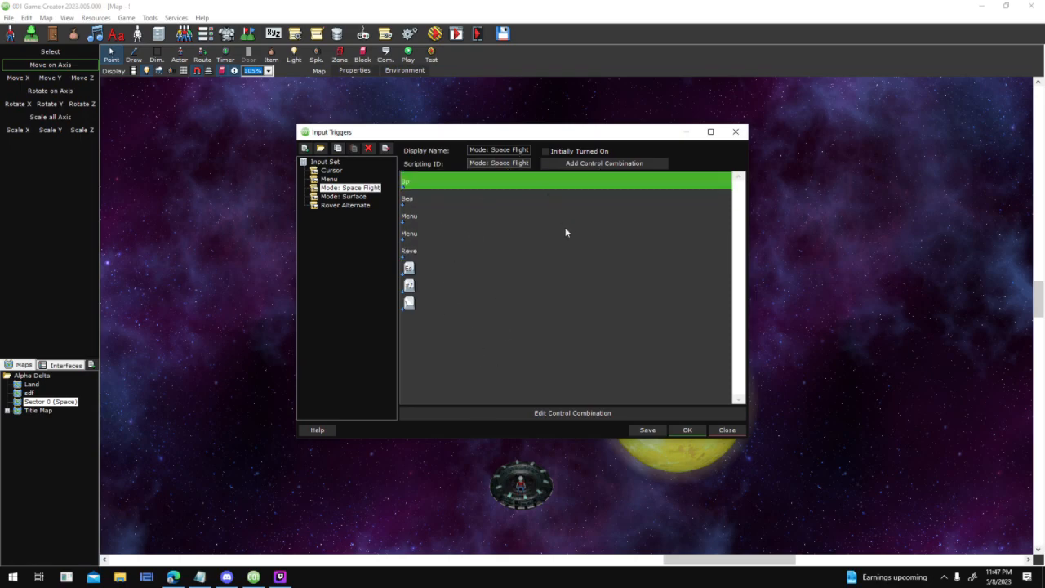
left_click(693, 430)
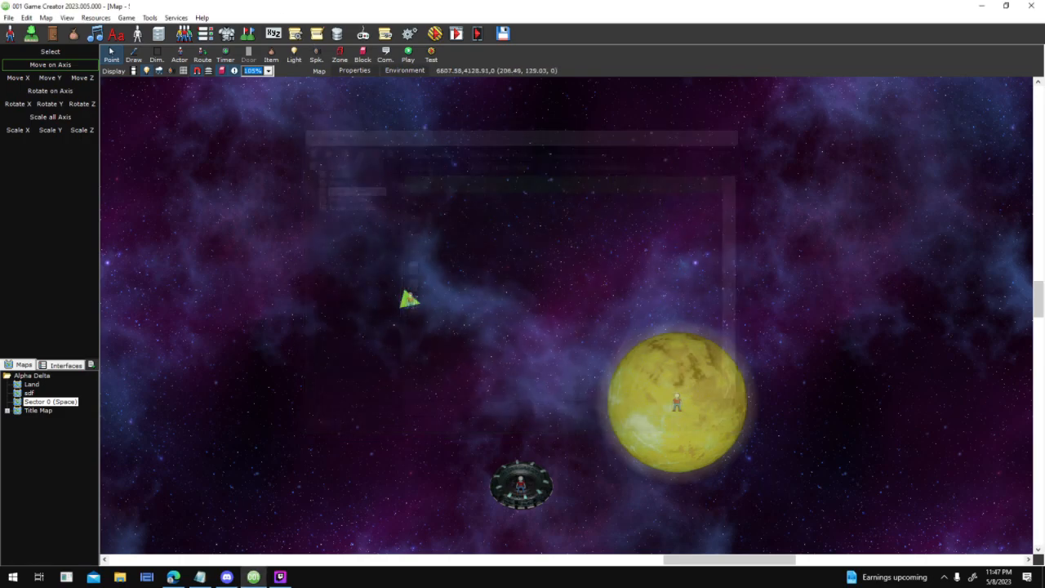
Reopen the Mode: Space Flight timer script in the base actor of the Player Ship template
left_click(138, 34)
left_click(482, 224)
left_click(620, 270)
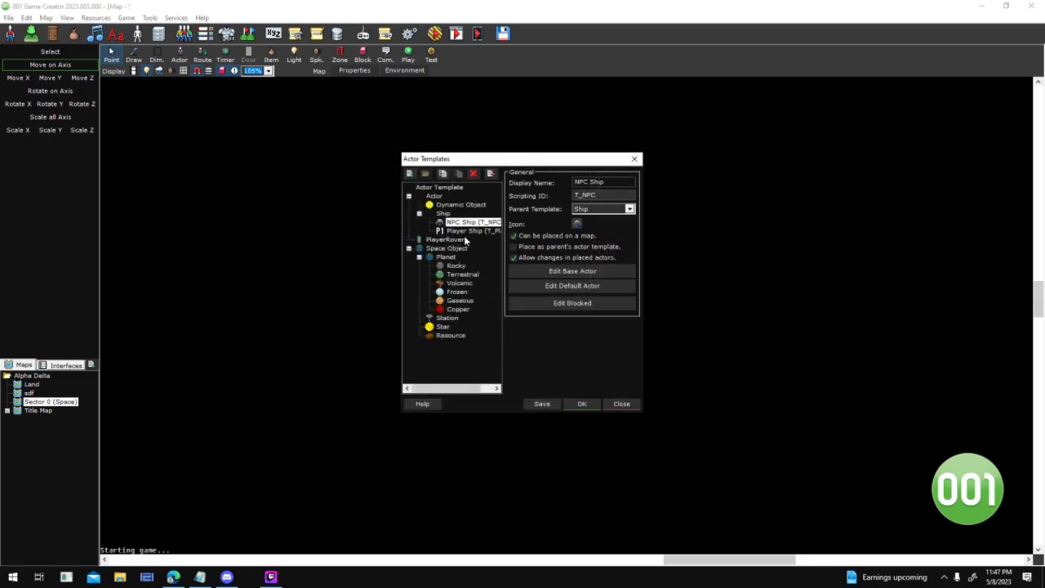
left_click(466, 231)
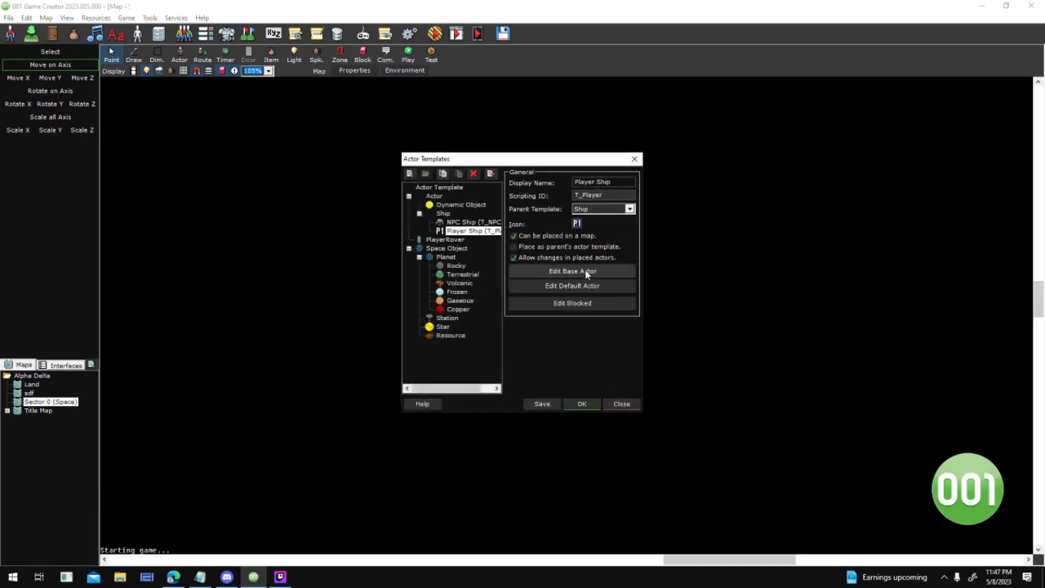
left_click(599, 271)
double_click(689, 231)
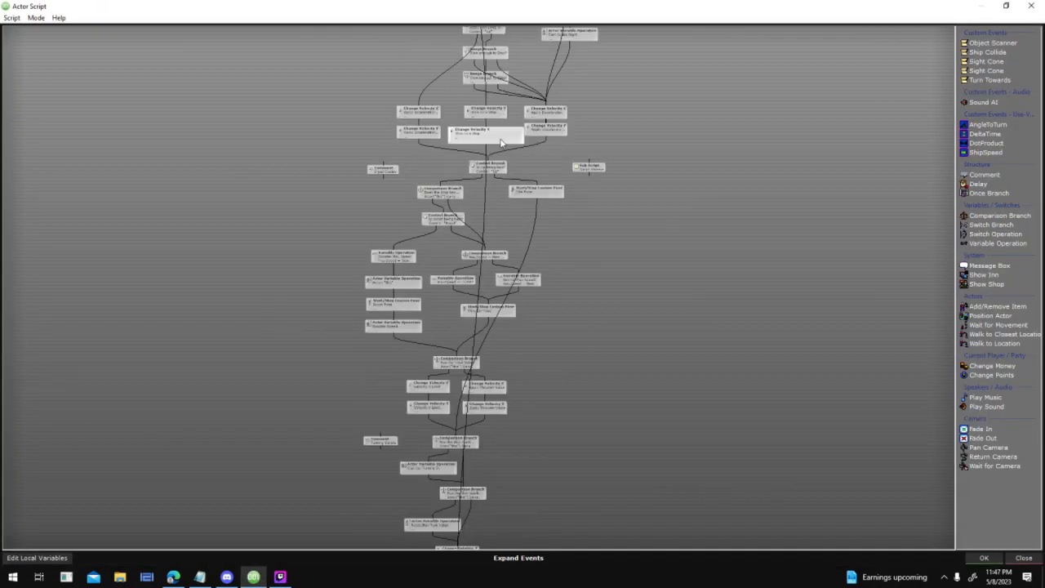
Examine the Left and Right control branches under Drag Physics, moving the Turn to the Left operation across them and undoing that move
middle_click_drag(555, 382, 554, 428)
scroll(535, 312, "up", 1)
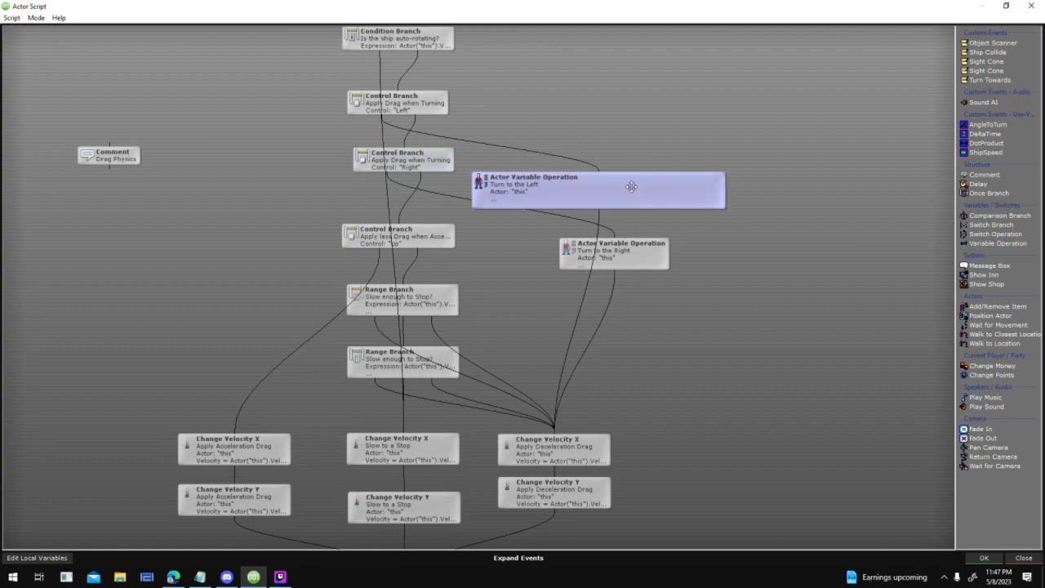
left_click_drag(649, 194, 240, 261)
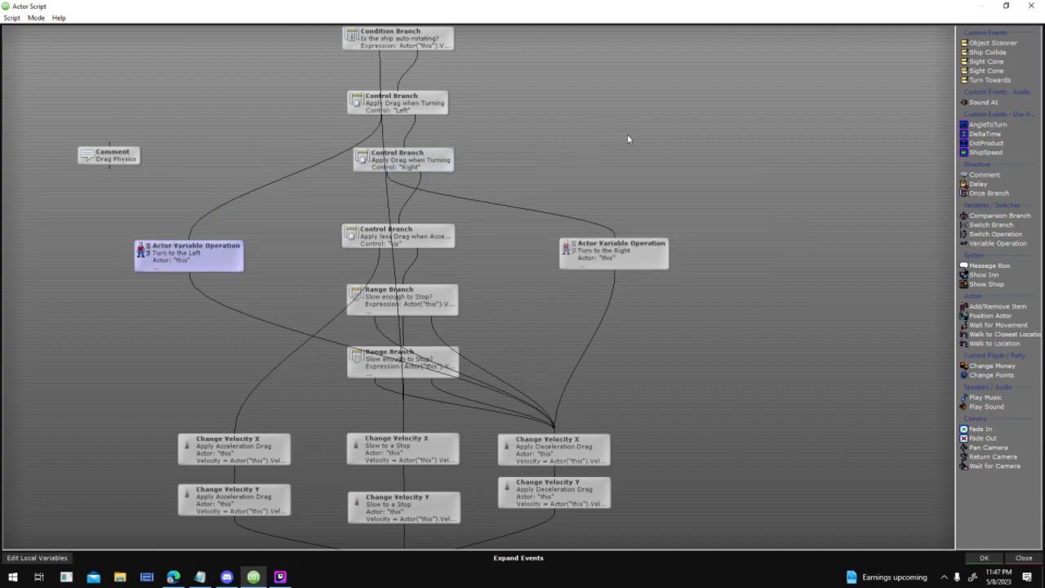
key("ctrl+z")
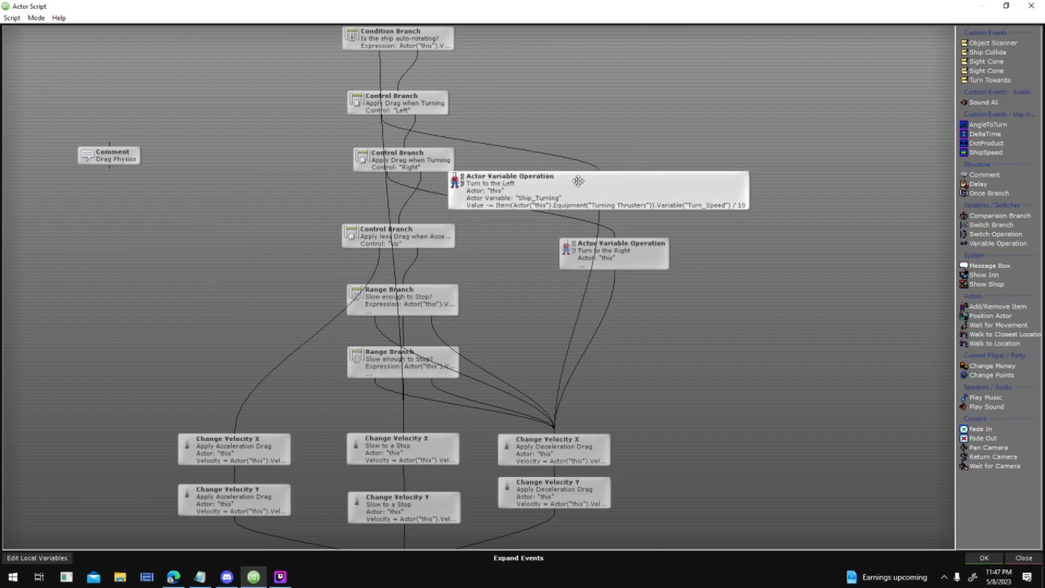
left_click_drag(440, 103, 443, 102)
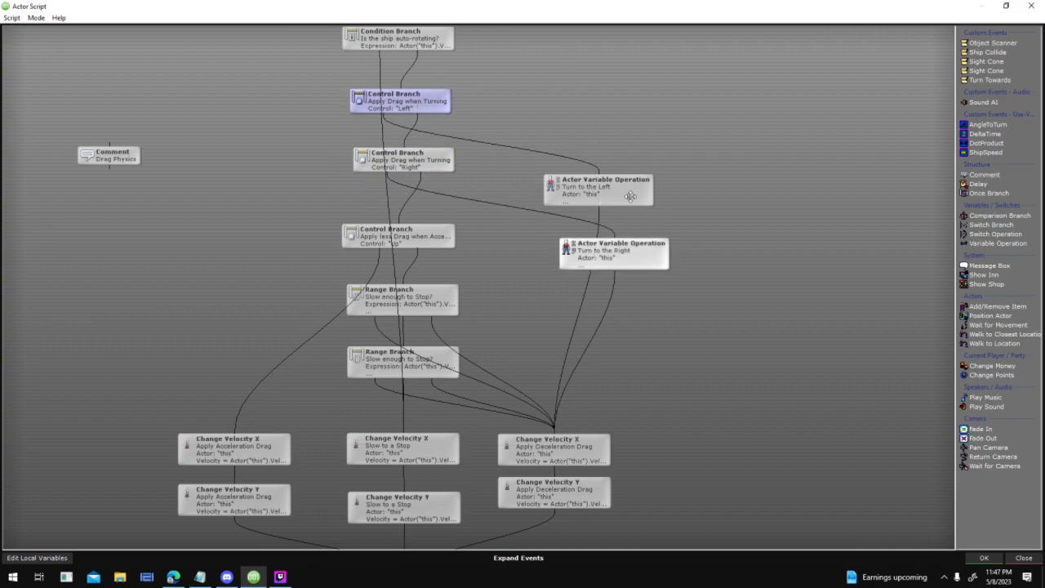
left_click(414, 162)
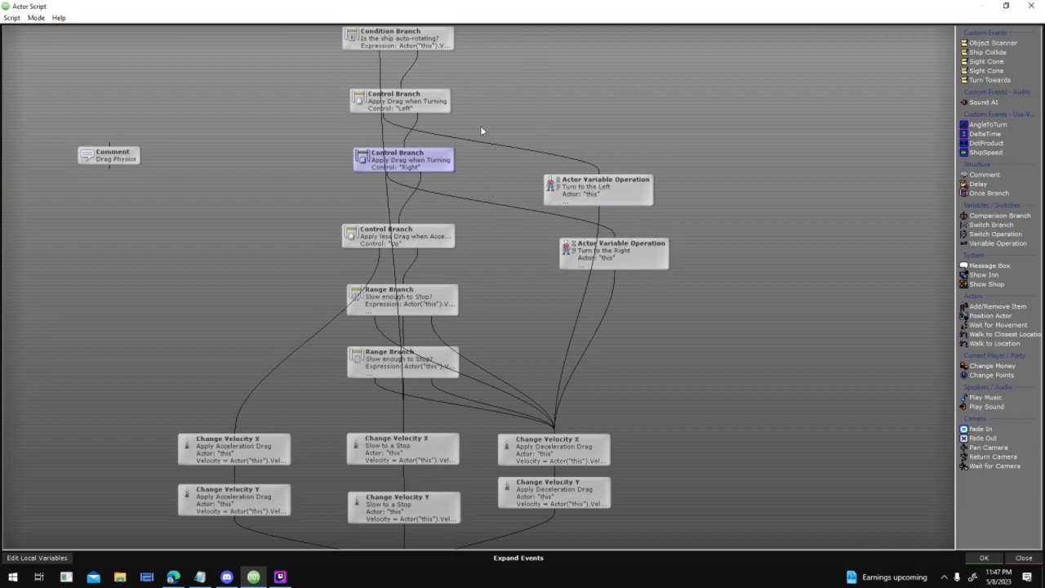
Accept the Player Ship's script and actor windows and return to the space map
left_click(972, 557)
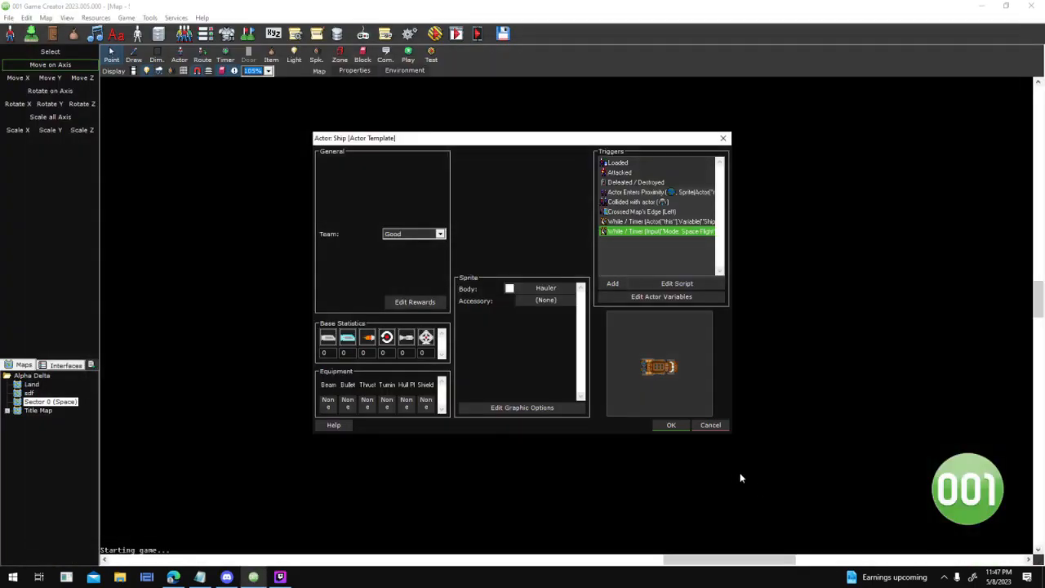
left_click(677, 432)
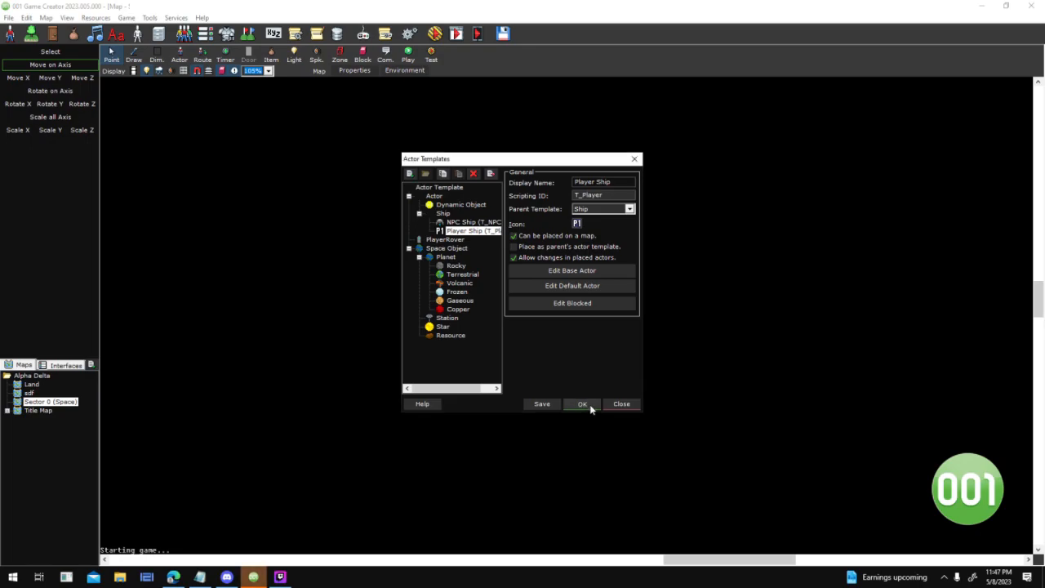
left_click(582, 403)
Review the Mode: Space Flight control combinations in the input triggers once more
left_click(385, 33)
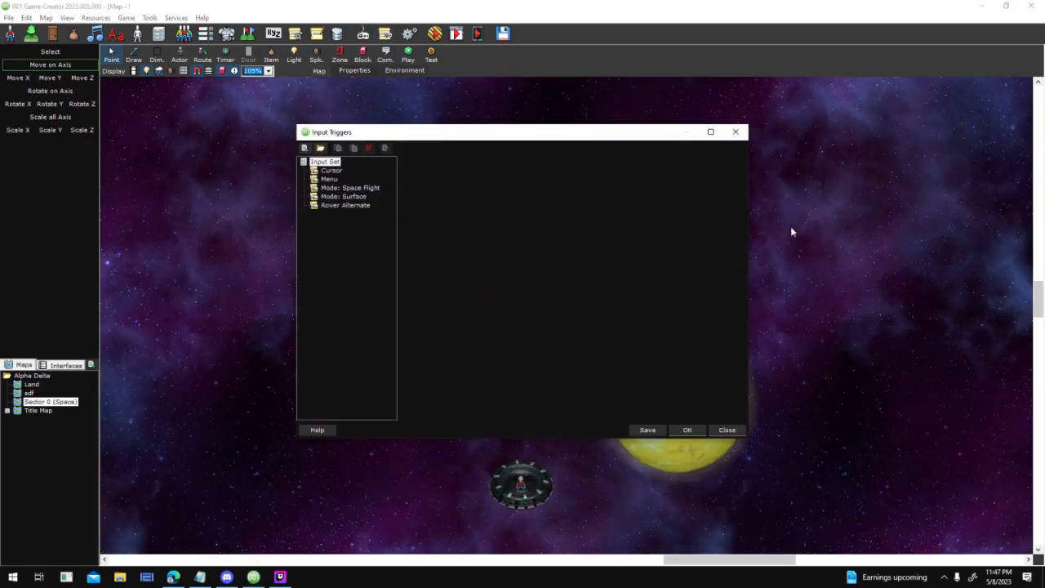
left_click(359, 188)
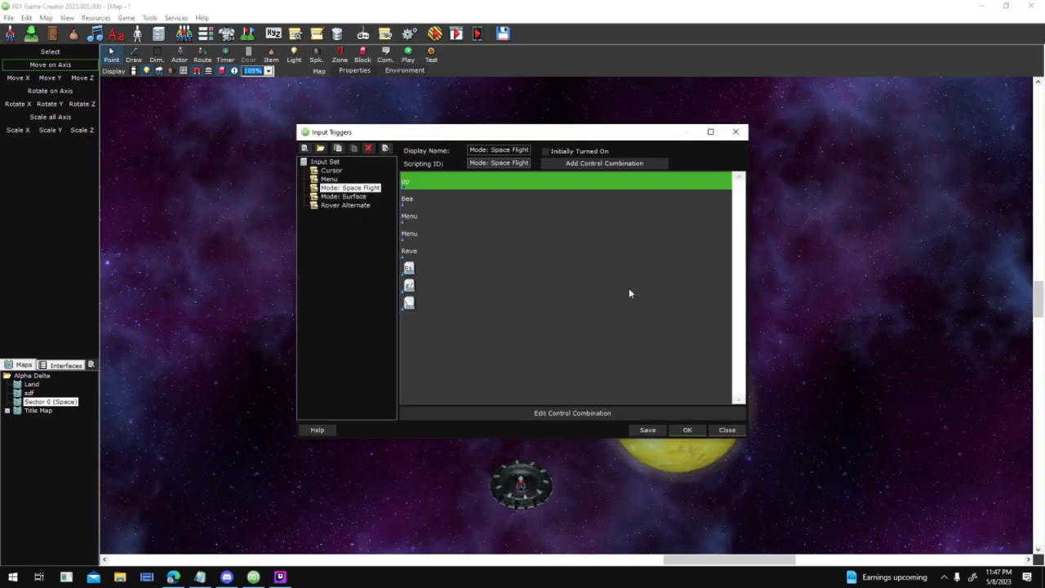
left_click(684, 430)
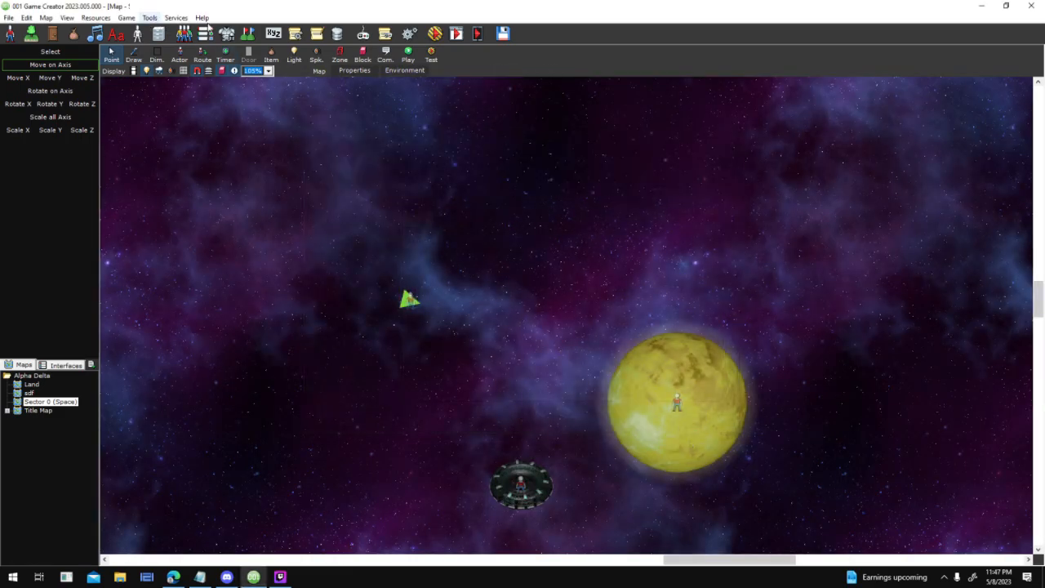
Open the NPC Ship template's flight timer script in a maximized window
left_click(137, 34)
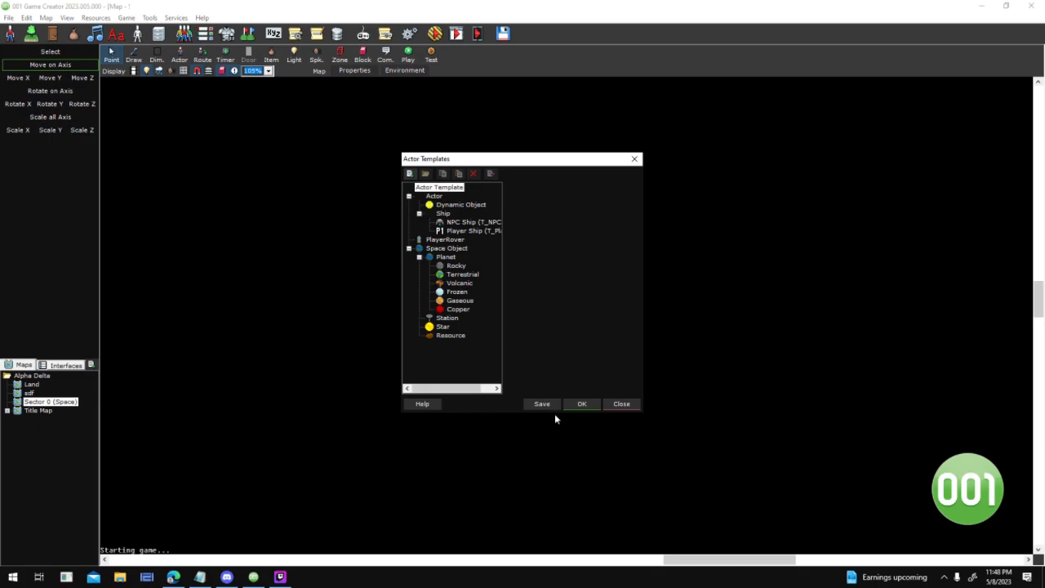
left_click(577, 403)
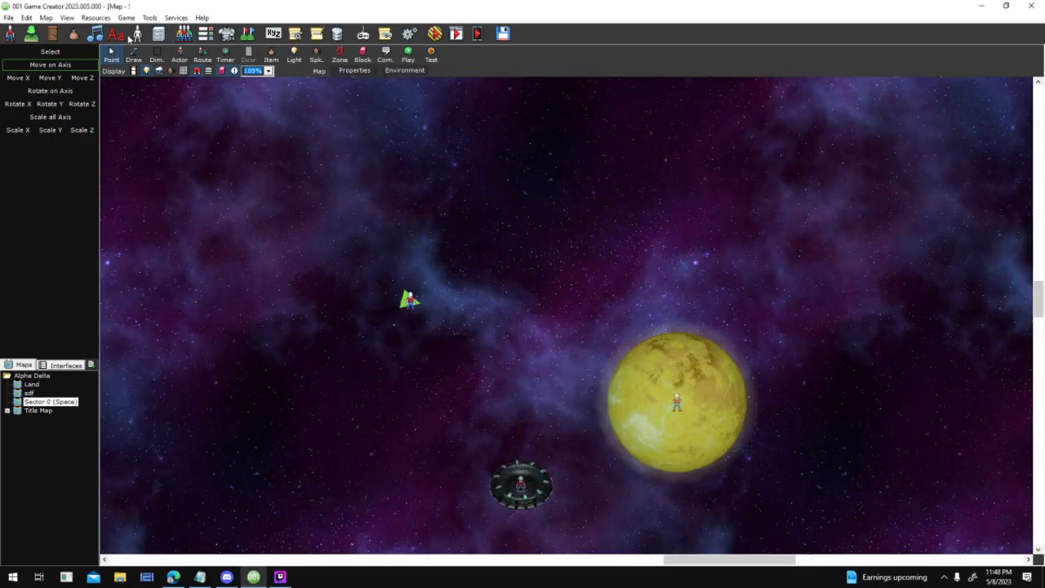
left_click(137, 35)
left_click(471, 222)
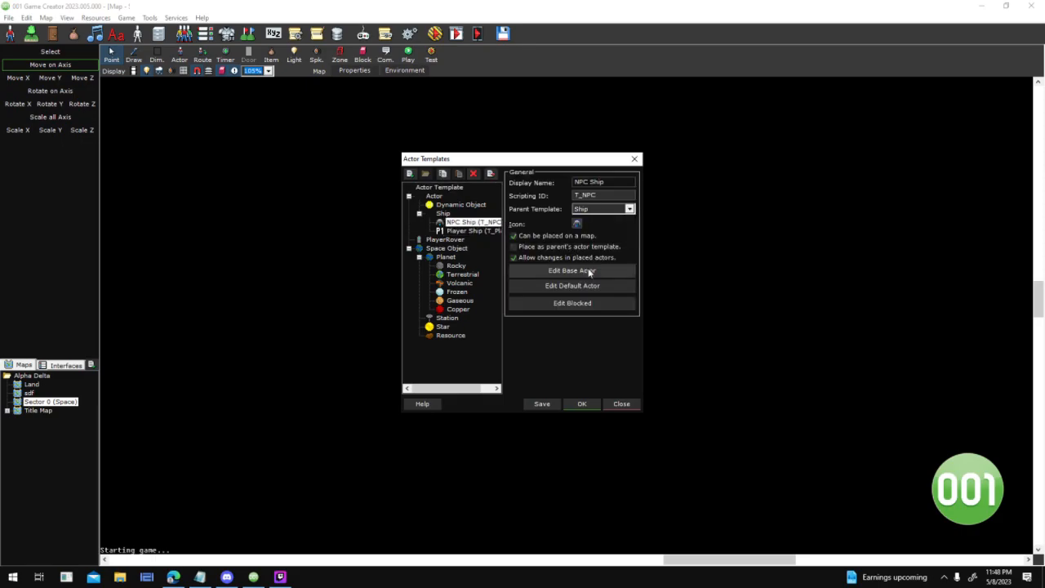
left_click(606, 286)
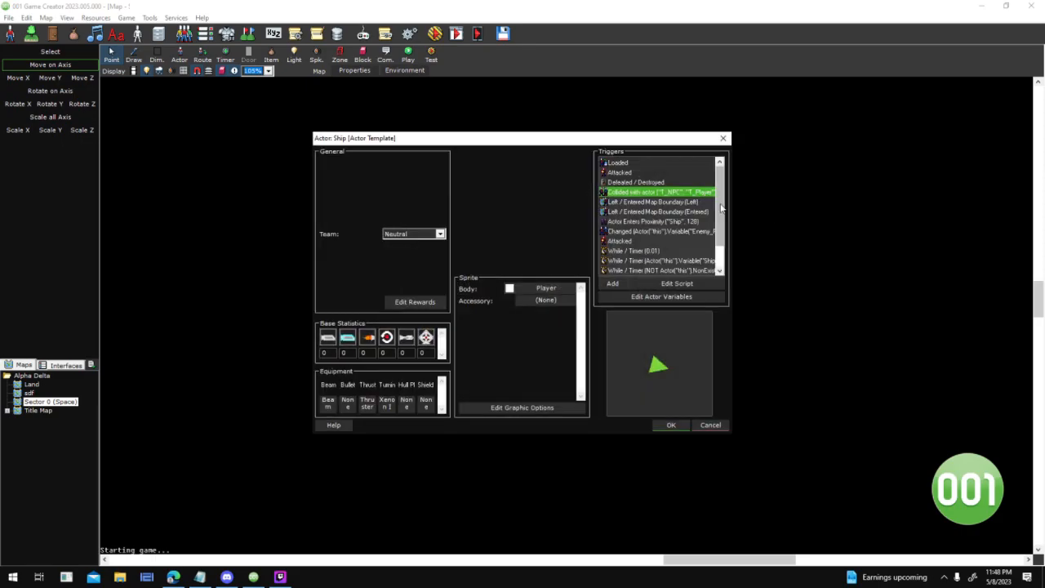
scroll(653, 225, "down", 1)
double_click(652, 221)
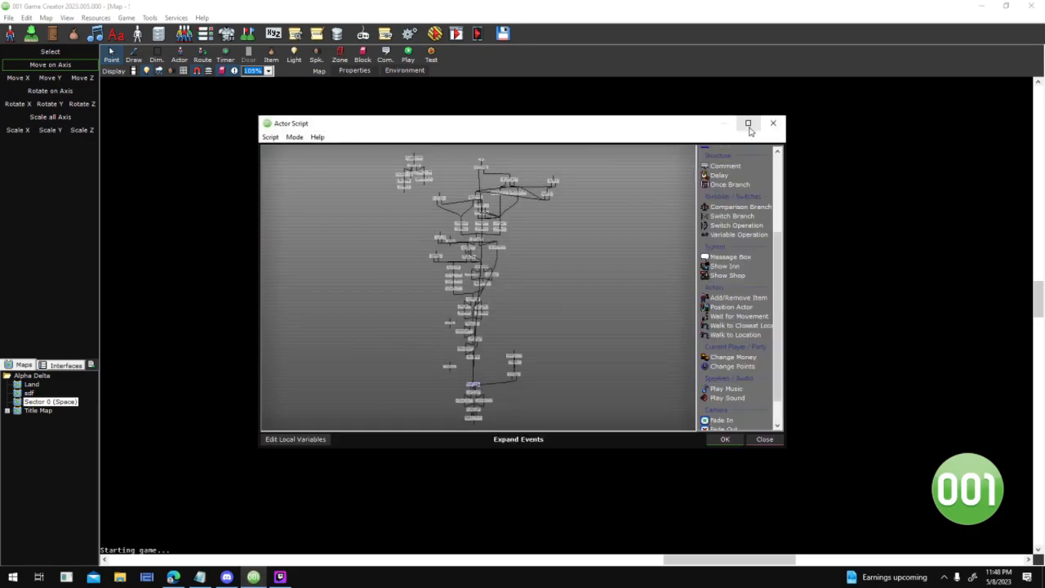
left_click(741, 126)
Bring the detached Left and Right control branches closer to the Multi-Comparison Branch, and place the Up drag branch beside its matching Condition Branch
scroll(583, 156, "up", 4)
left_click_drag(600, 266, 632, 365)
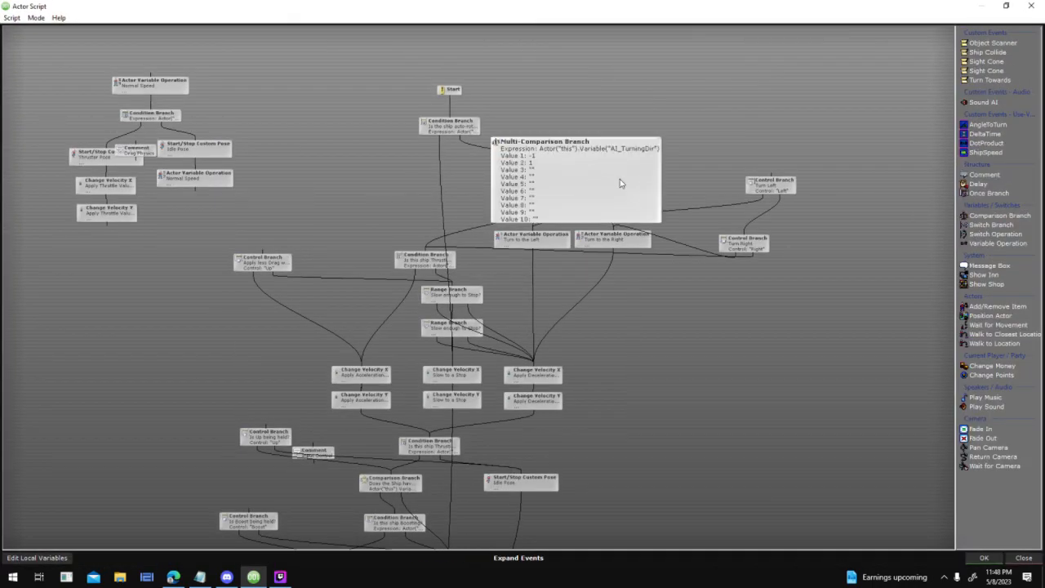
left_click_drag(675, 160, 764, 212)
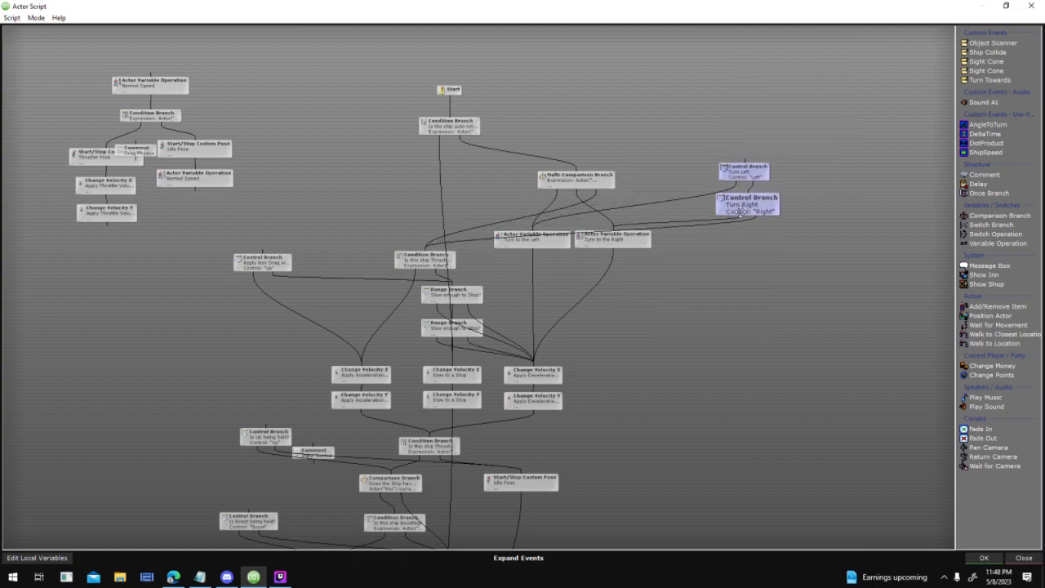
left_click(278, 266)
left_click_drag(290, 290, 360, 259)
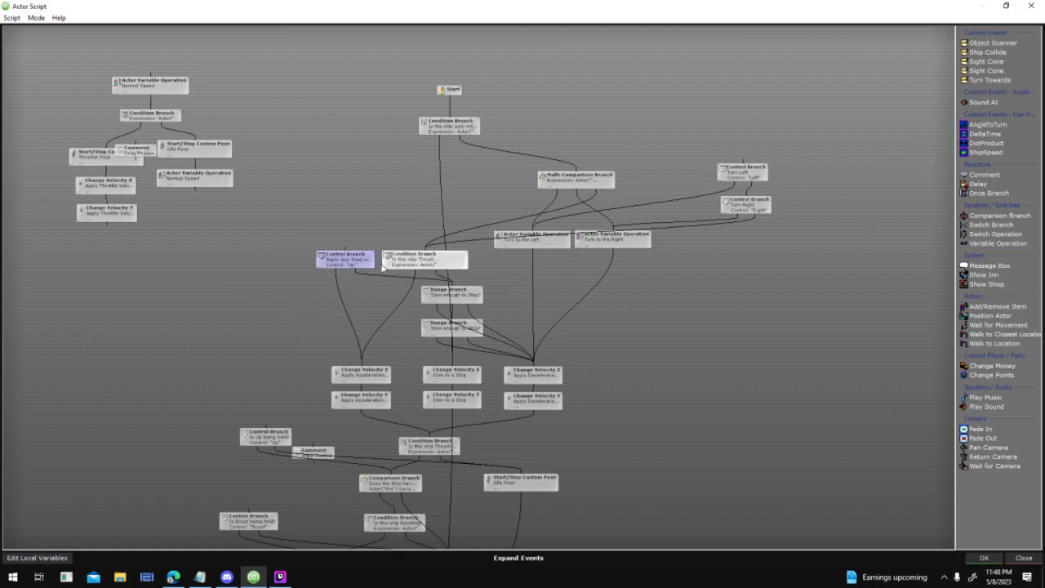
Examine the lower part of the NPC flight script, including the detached parallax, camera and Boost control events and the boosting Condition Branch
left_click_drag(697, 139, 688, 198)
middle_click_drag(633, 470, 770, 271)
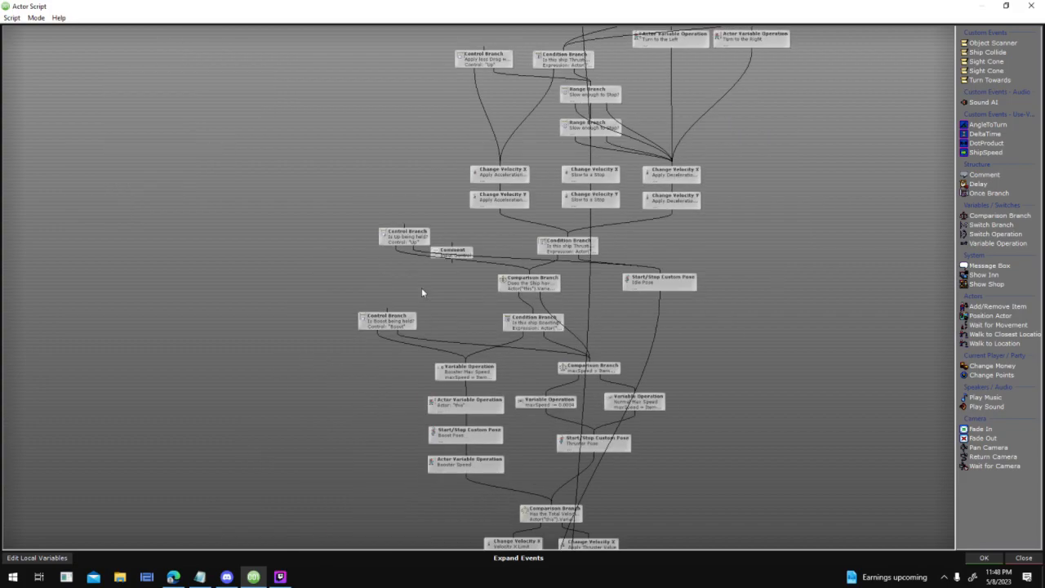
scroll(400, 204, "down", 3)
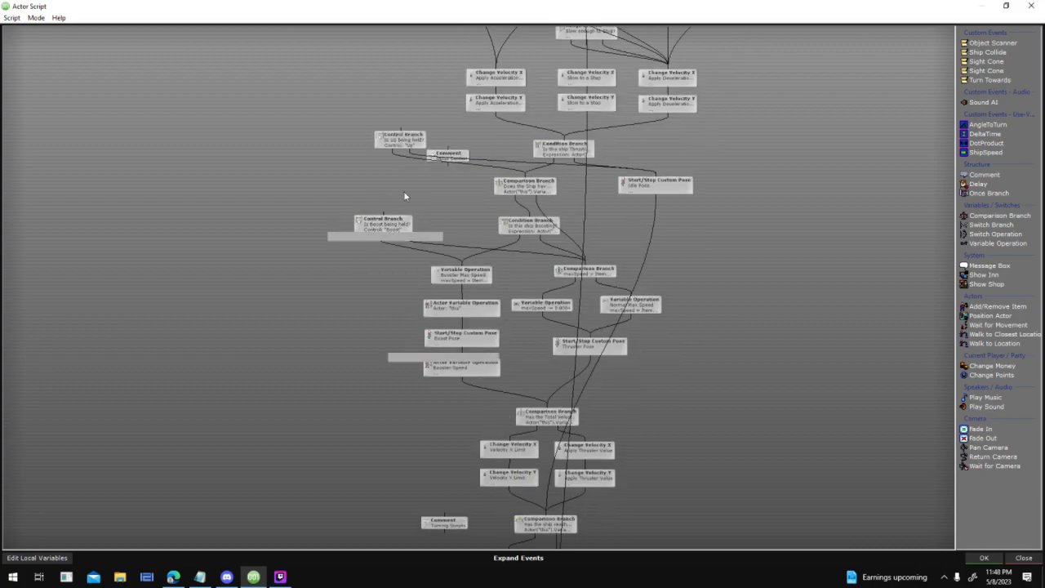
scroll(804, 341, "down", 15)
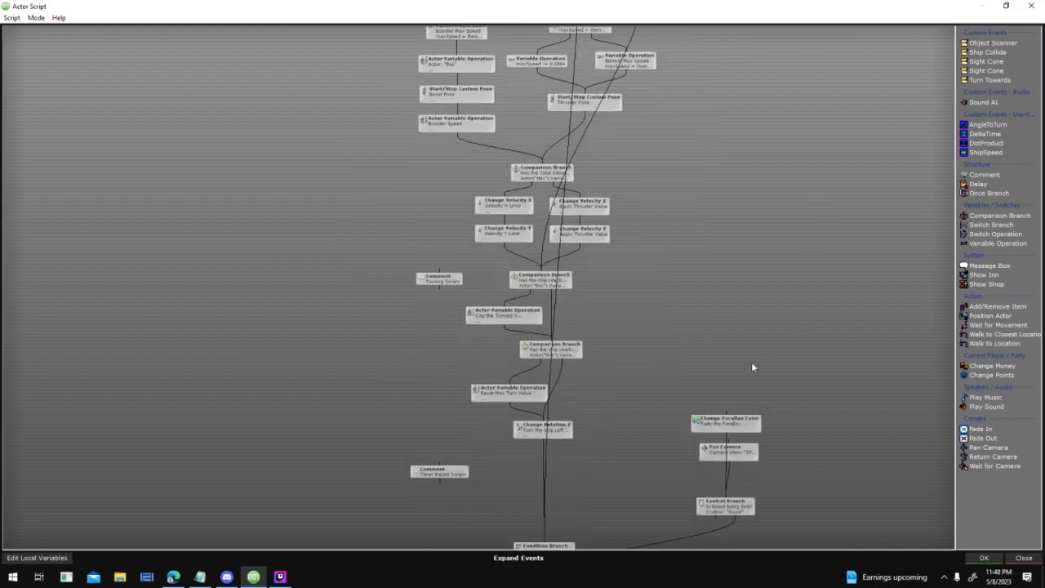
left_click_drag(722, 147, 669, 263)
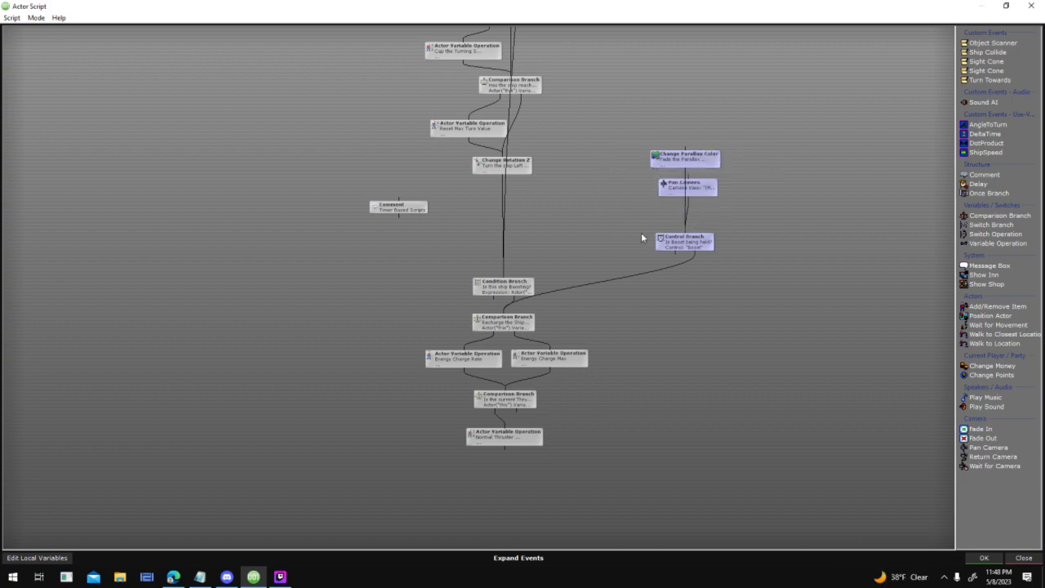
middle_click_drag(767, 277, 794, 418)
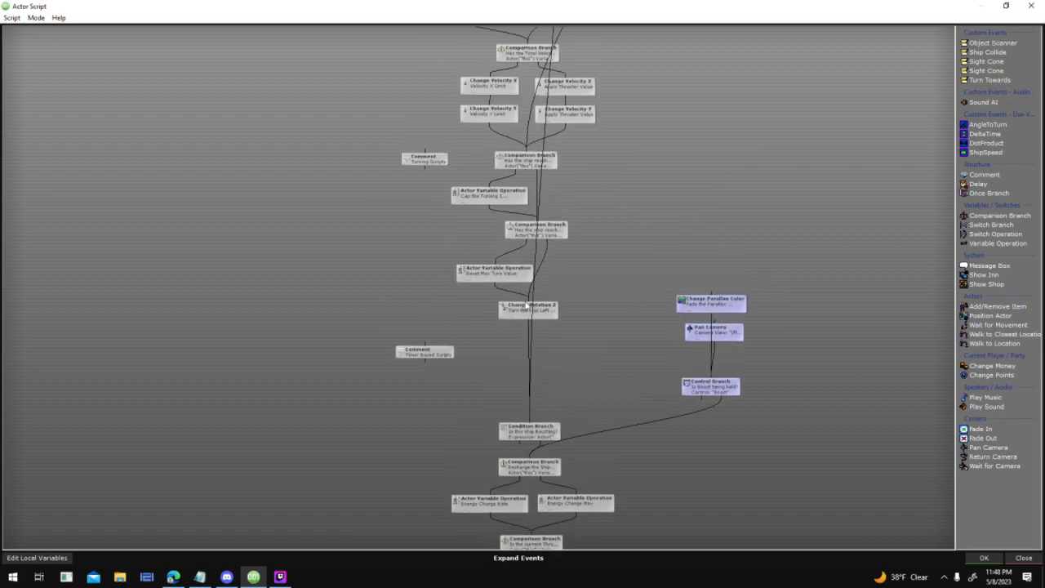
scroll(571, 381, "up", 1)
scroll(584, 385, "up", 1)
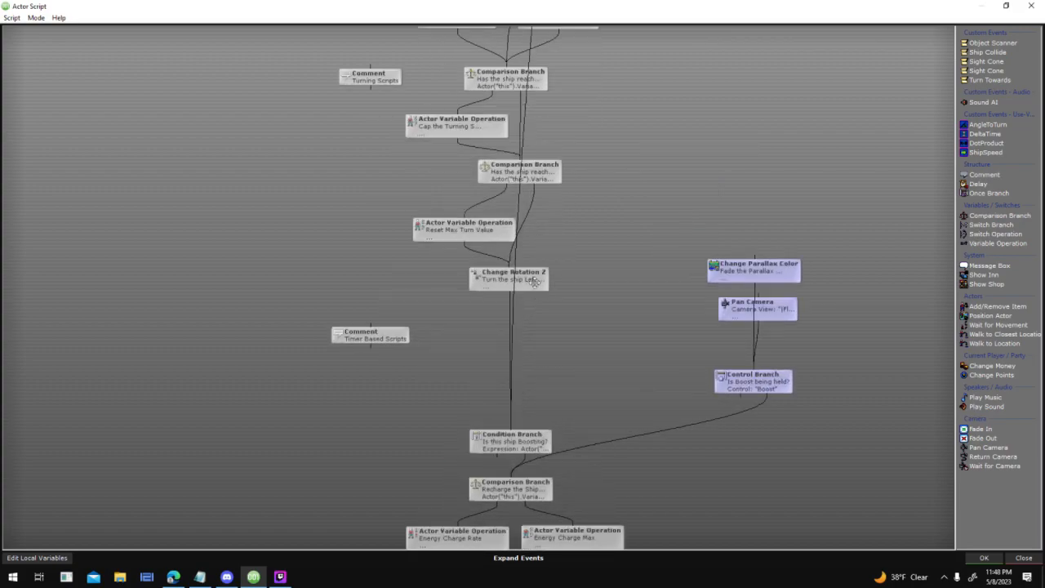
mouse_move(534, 278)
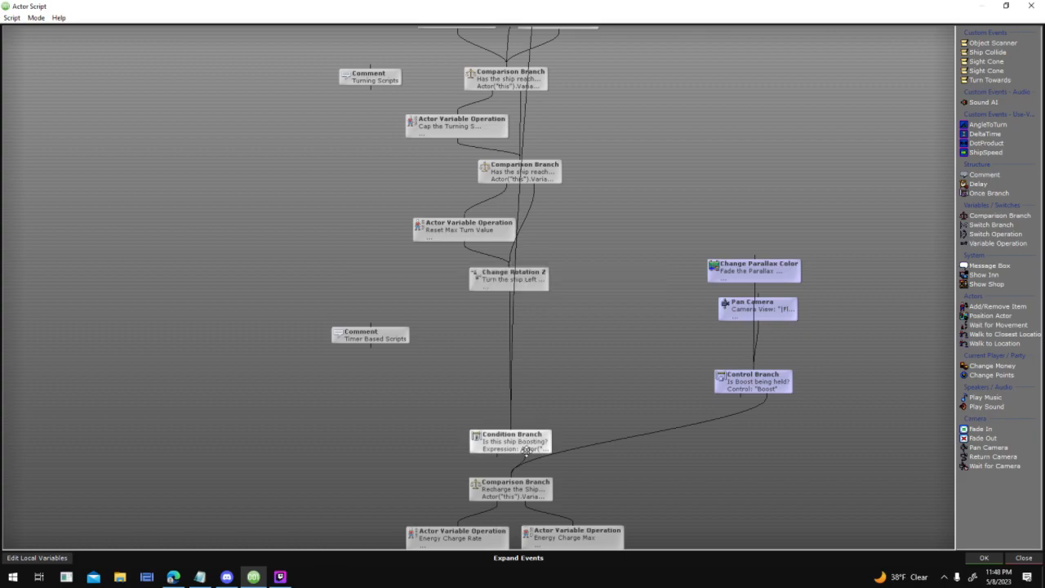
Accept the NPC flight script, reopen it from the ship's timer trigger in a maximized window, and examine its turning and thrusting branches
left_click(983, 557)
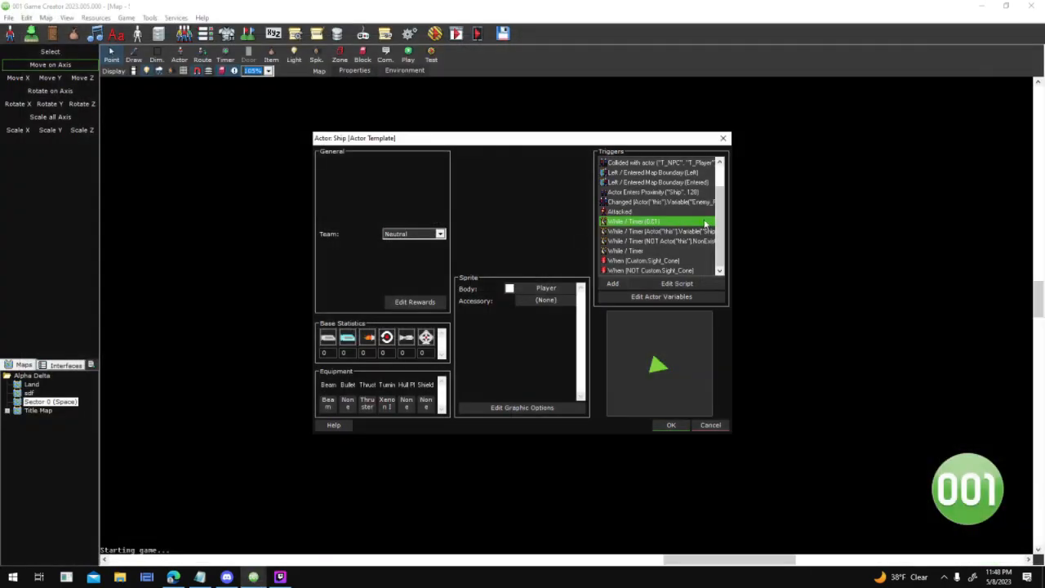
double_click(684, 222)
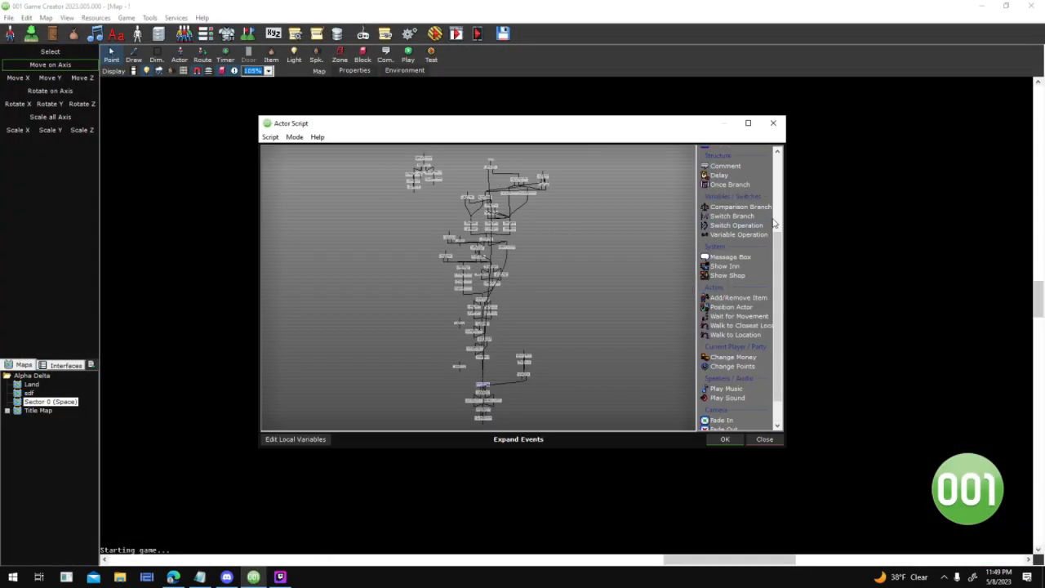
left_click_drag(777, 240, 774, 162)
left_click(750, 126)
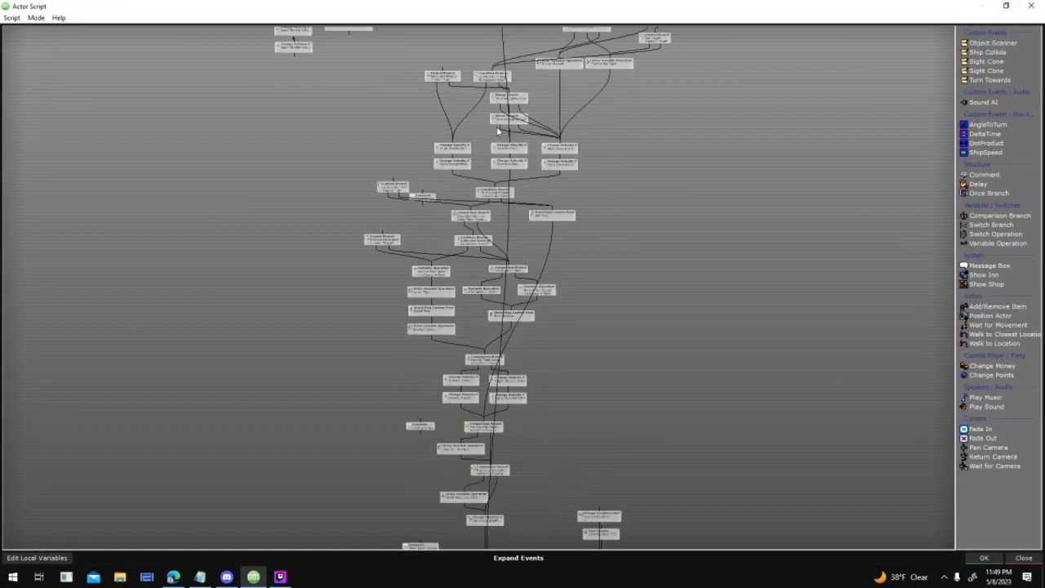
left_click(769, 238)
mouse_move(547, 196)
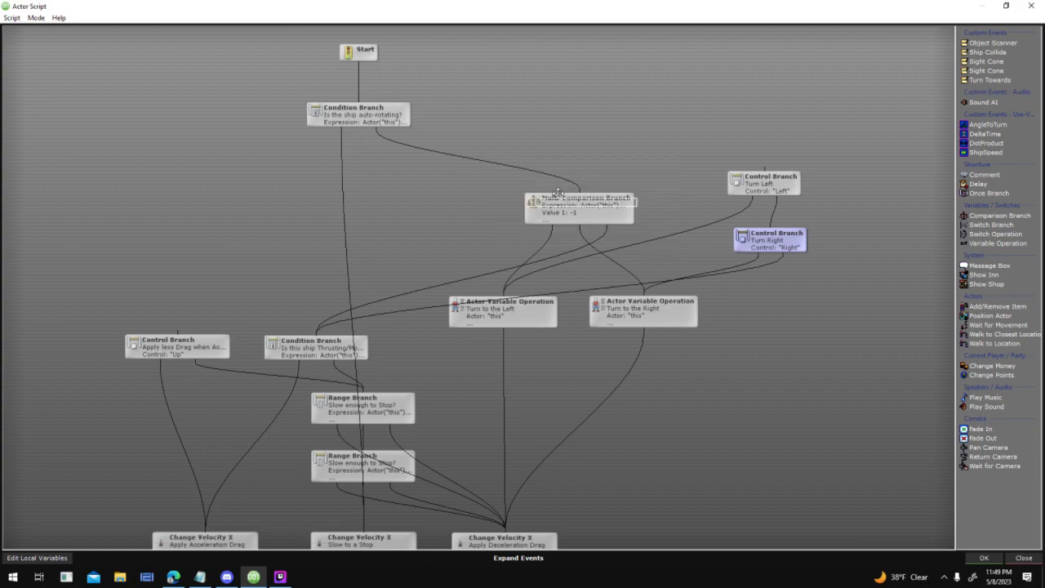
mouse_move(330, 337)
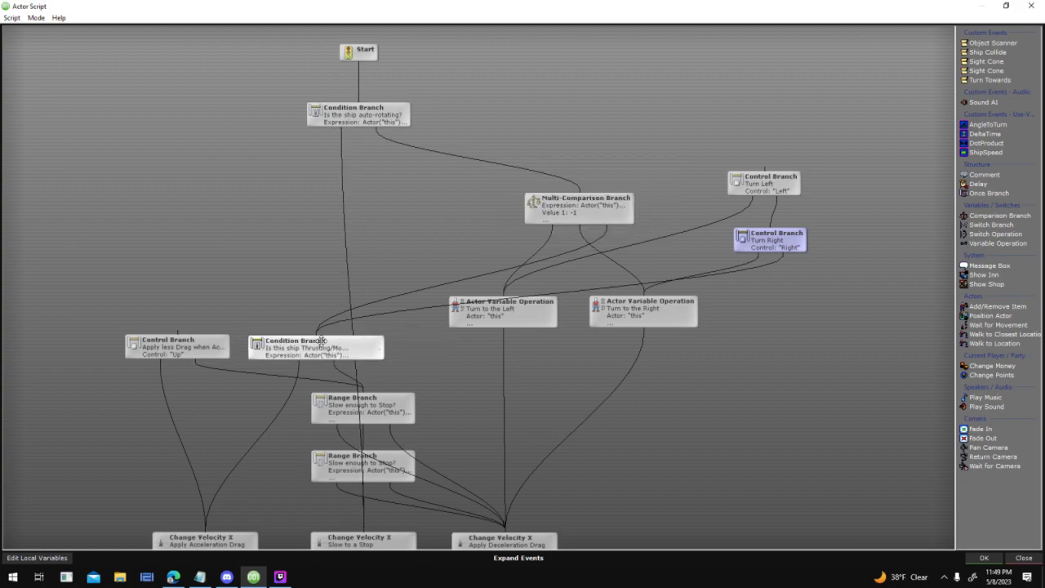
Open AI Flags.txt from the Alpha Delta folder and bring it in front of the script
left_click(120, 577)
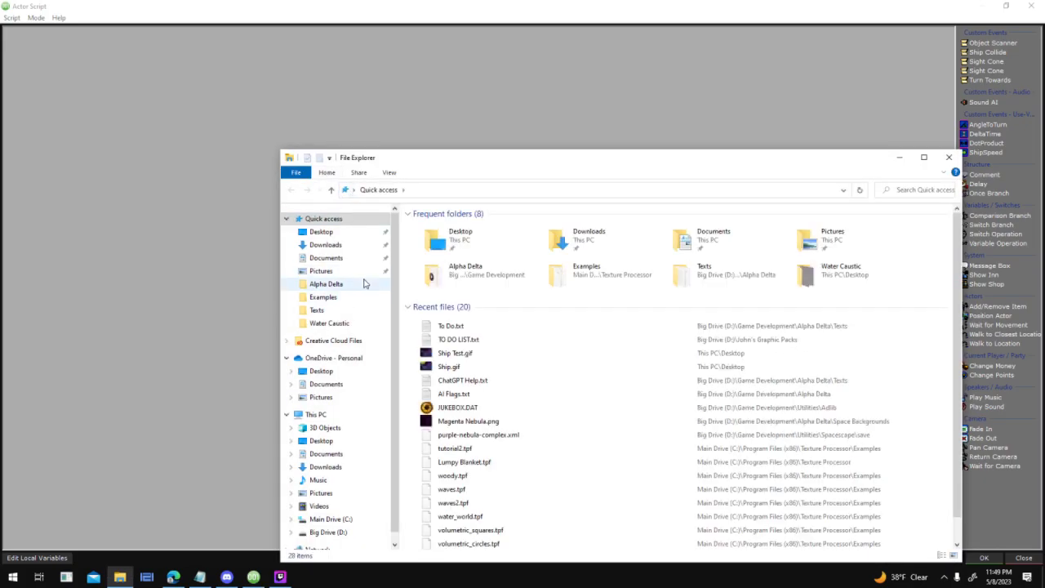
left_click(360, 283)
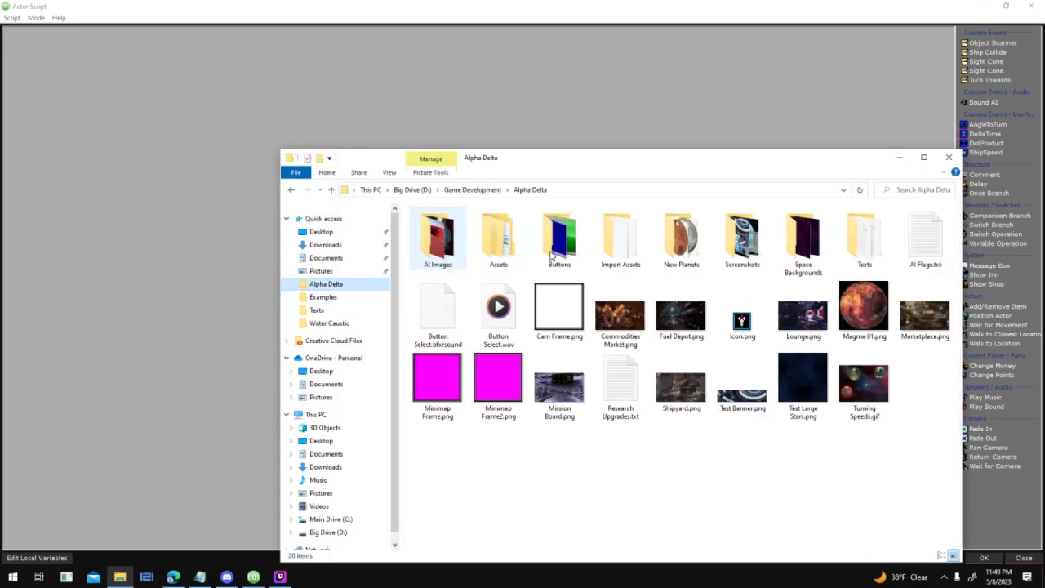
double_click(901, 258)
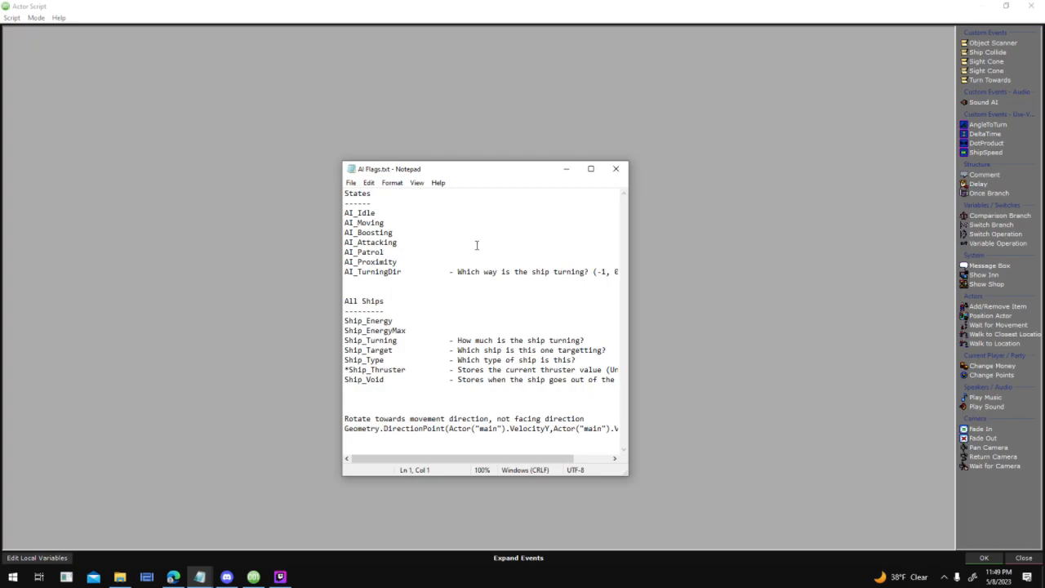
left_click(670, 132)
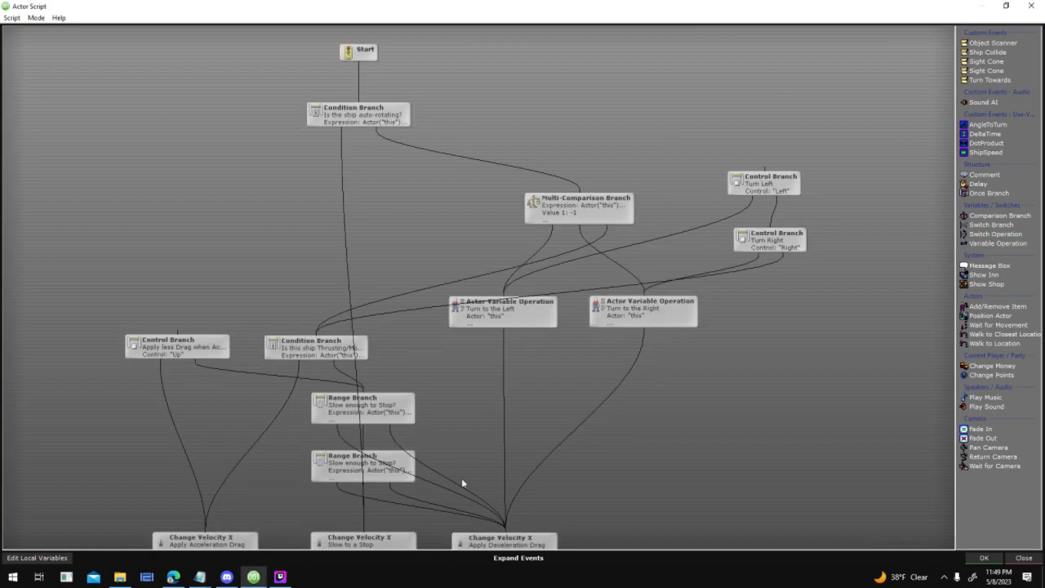
mouse_move(200, 577)
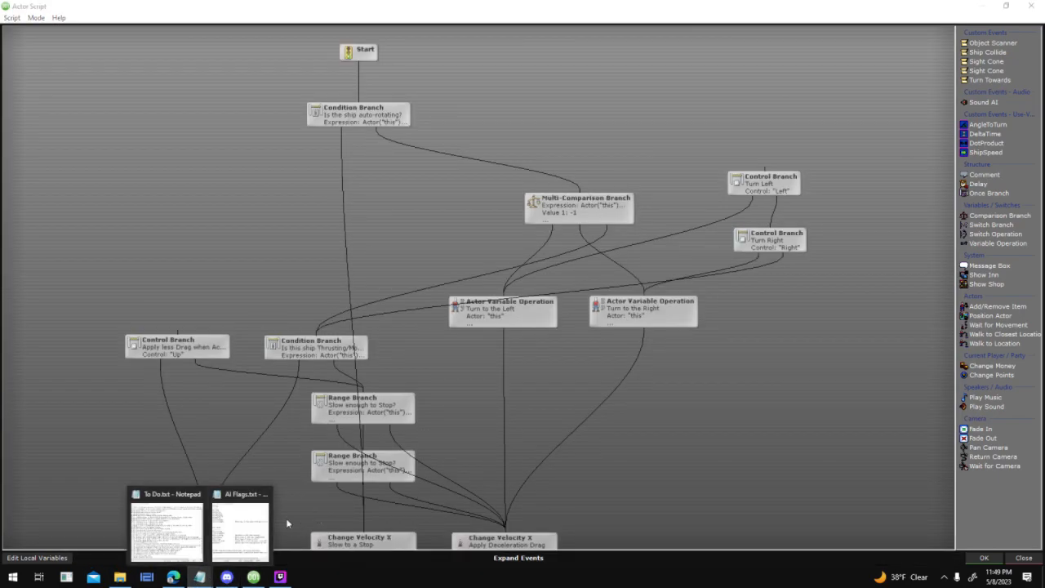
left_click(240, 529)
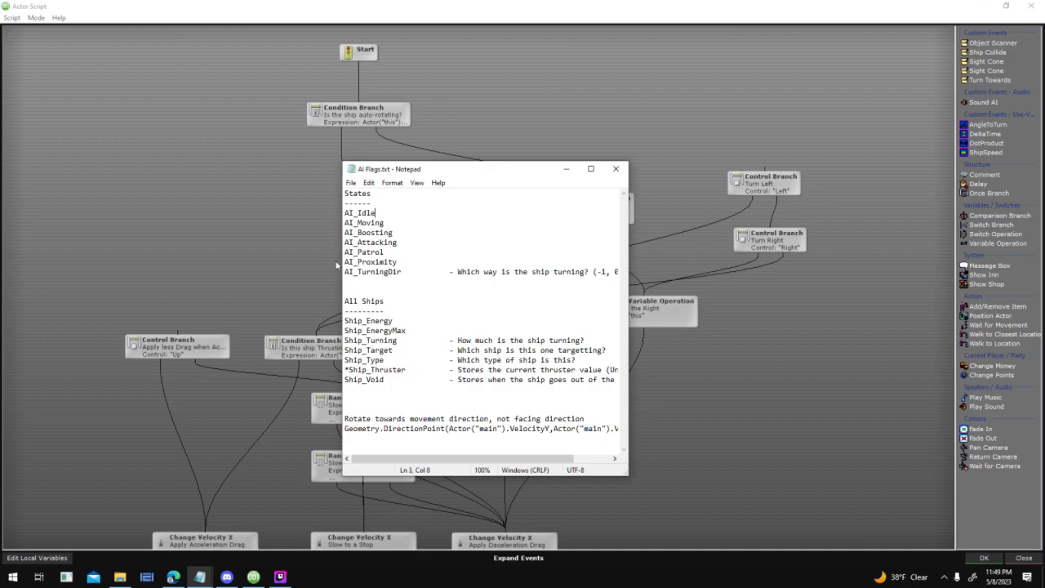
Review the AI state flags in the States list, highlighting AI_Idle, AI_Moving and the other flags in turn
left_click_drag(370, 272, 344, 213)
left_click_drag(409, 281, 281, 182)
left_click(419, 256)
left_click_drag(383, 214, 327, 214)
left_click_drag(412, 230, 286, 237)
left_click_drag(402, 232, 326, 245)
left_click_drag(399, 256, 278, 262)
left_click_drag(406, 261, 342, 262)
left_click(410, 271)
left_click_drag(380, 214, 303, 213)
left_click_drag(405, 222, 310, 221)
left_click(393, 224)
left_click_drag(393, 224, 339, 222)
Move the AI Flags note clear of the thrusting Condition Branch and bring it back in front of the script
left_click_drag(489, 170, 614, 171)
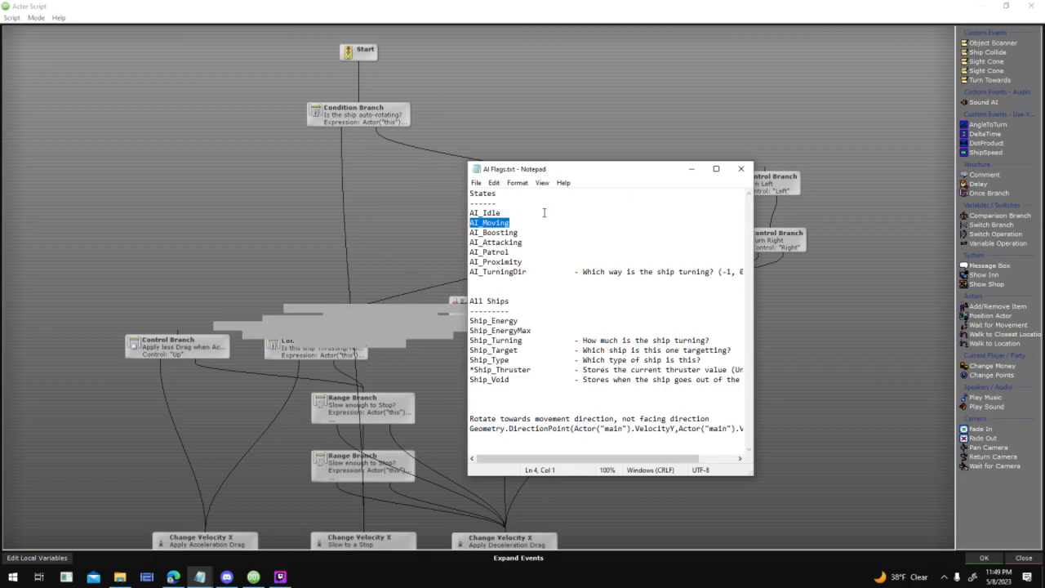
left_click(197, 571)
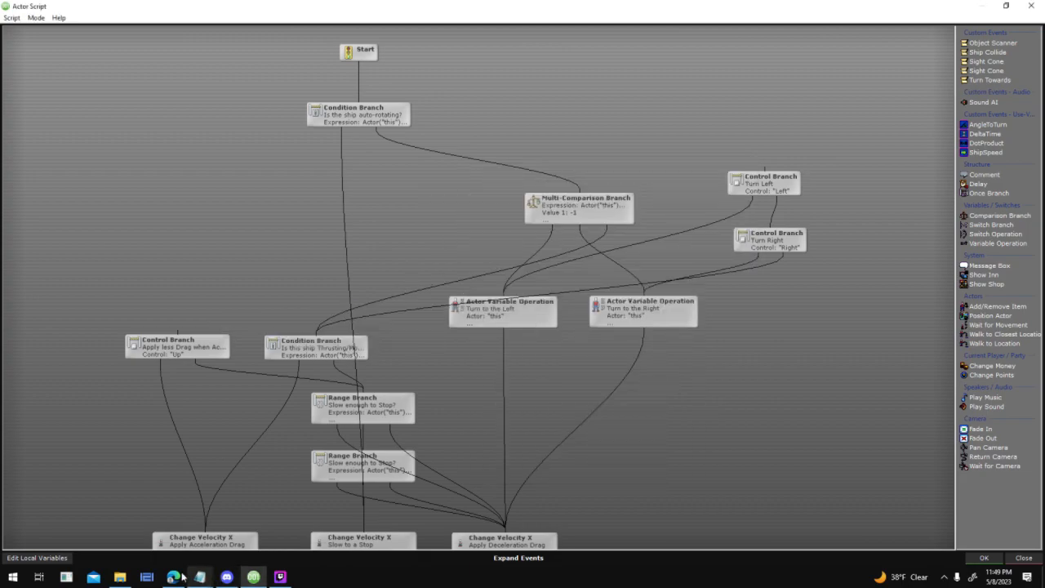
mouse_move(197, 571)
left_click(237, 522)
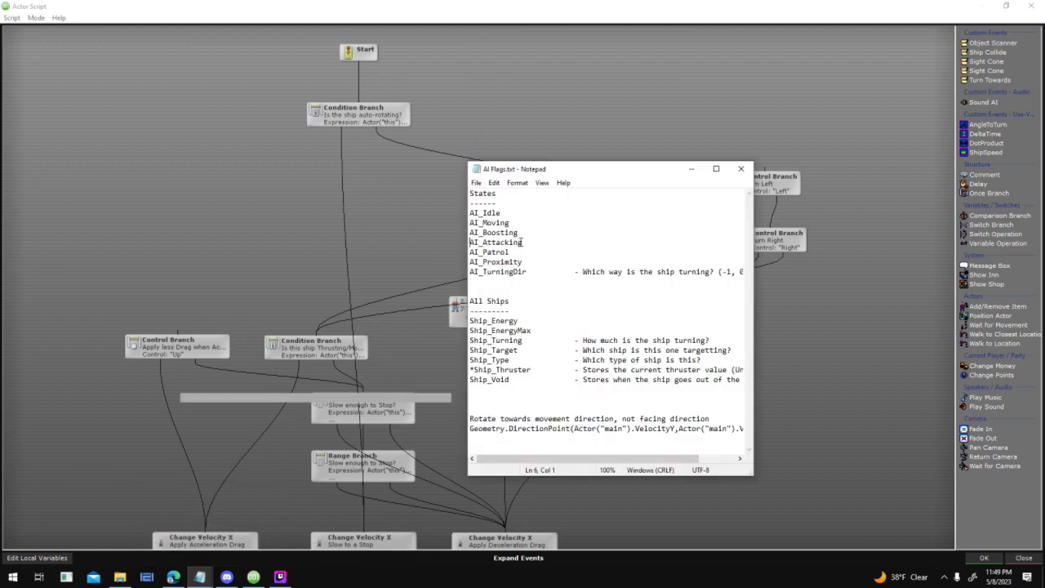
Review the AI_Attacking, AI_Patrol and AI_Proximity flags, highlighting each one in turn
key("shift+Left")
key("shift+Left")
key("shift+Left")
key("shift+Left")
key("shift+Left")
key("shift+Left")
key("shift+Left")
key("shift+Left")
key("shift+Left")
key("shift+Left")
key("shift+Left")
left_click_drag(536, 241, 460, 245)
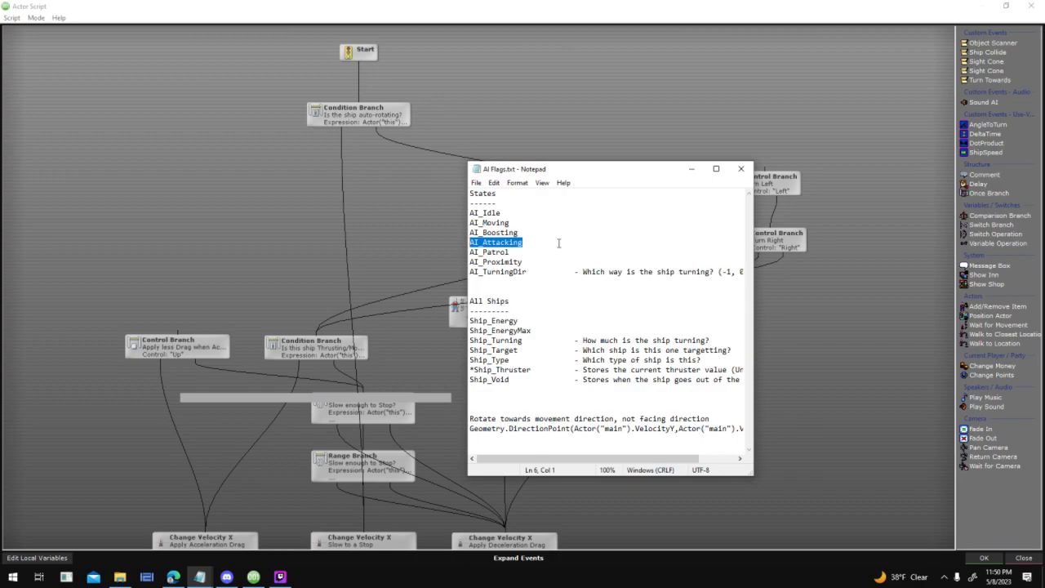
left_click_drag(539, 252, 442, 250)
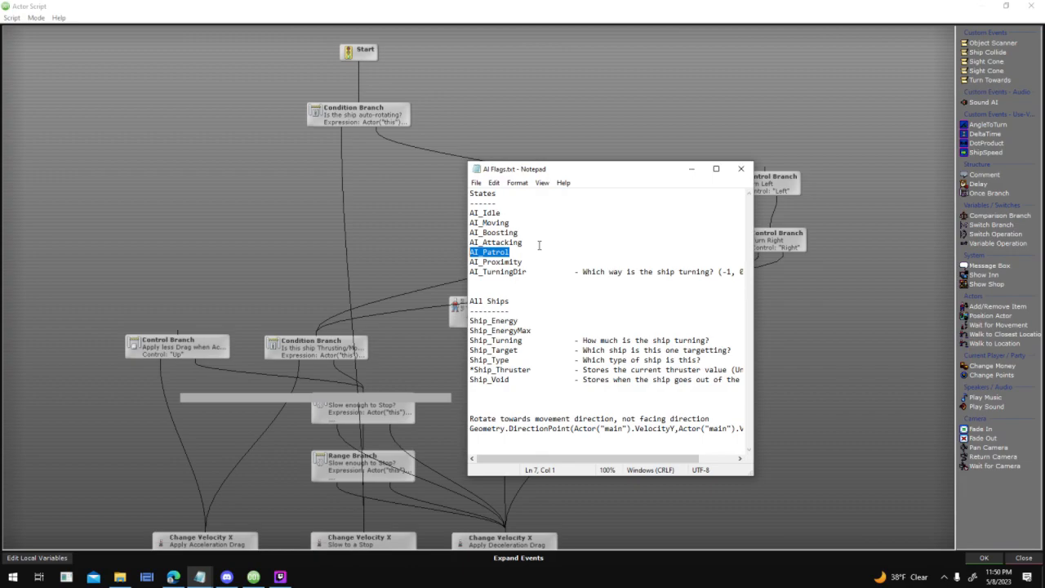
double_click(515, 262)
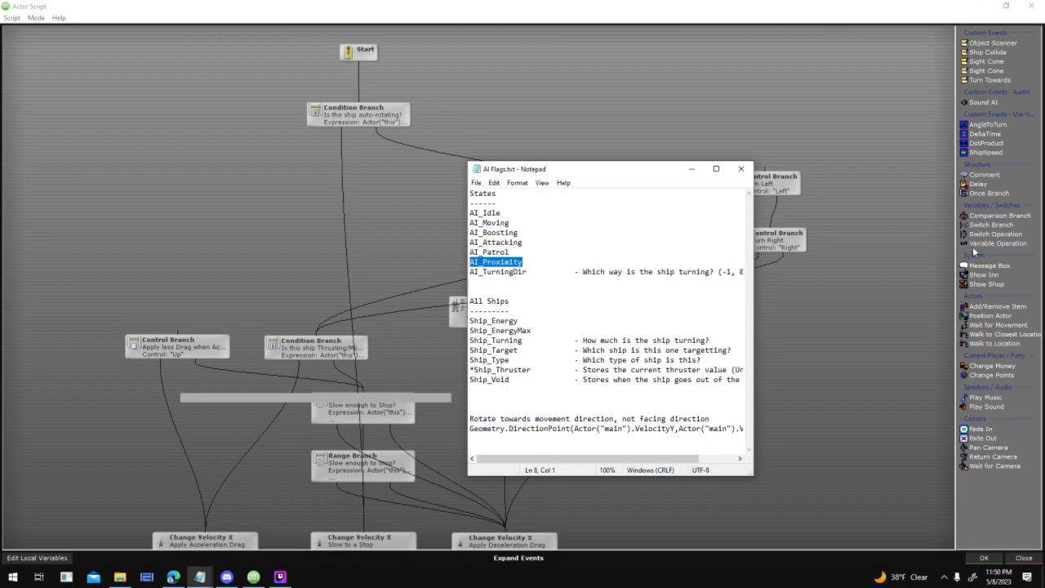
left_click(545, 263)
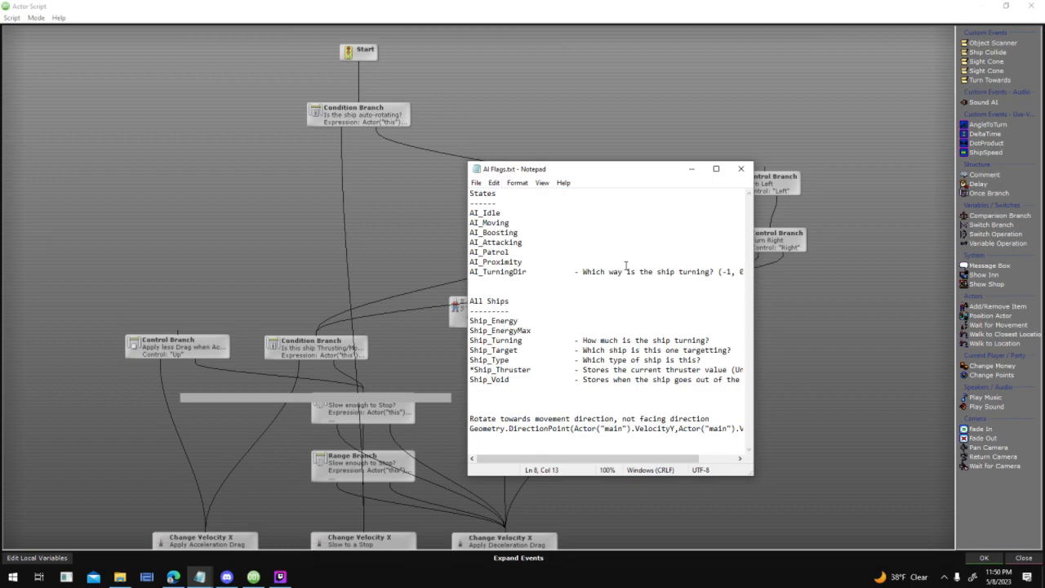
Save AI Flags.txt and highlight the AI_Proximity flag again
left_click(476, 182)
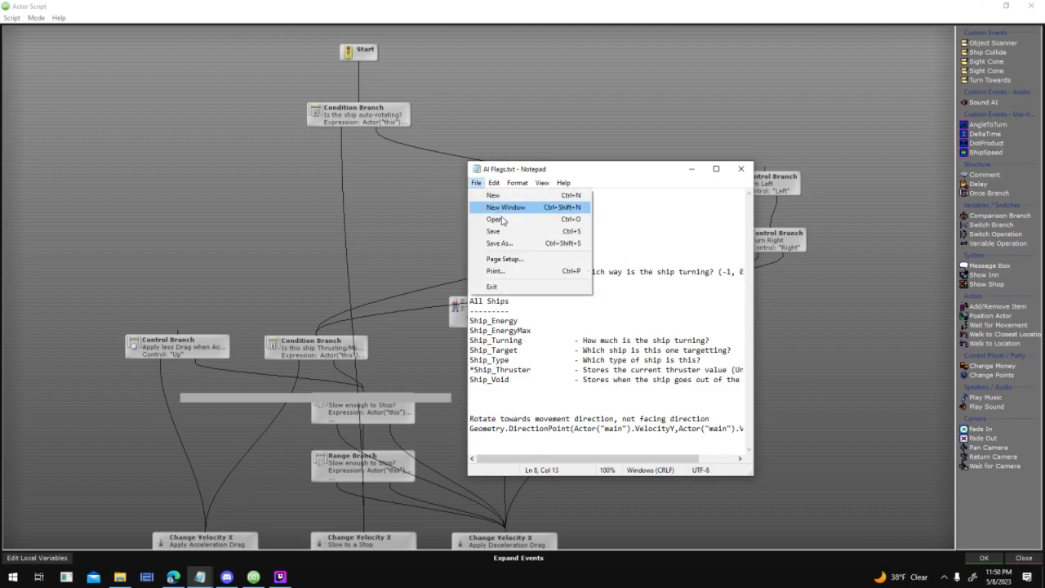
left_click(508, 231)
left_click_drag(534, 263, 472, 251)
left_click(529, 255)
left_click_drag(534, 261, 470, 261)
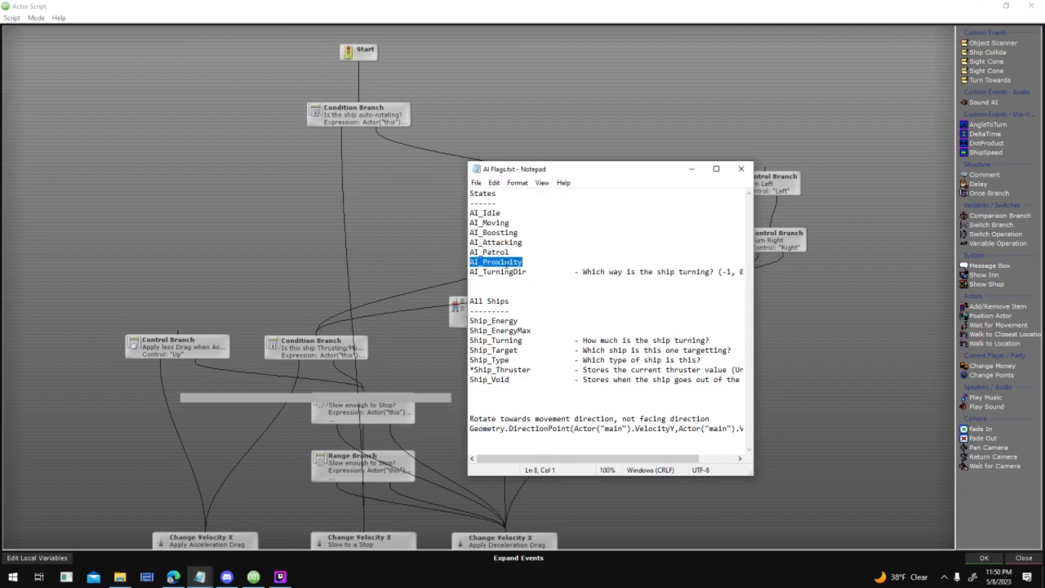
key("End")
key("shift+Home")
Review the All Ships variables alongside the AI states, highlighting Ship_Target, Ship_Void and the list from Ship_Energy to Ship_Thruster
left_click(525, 351)
key("shift+Home")
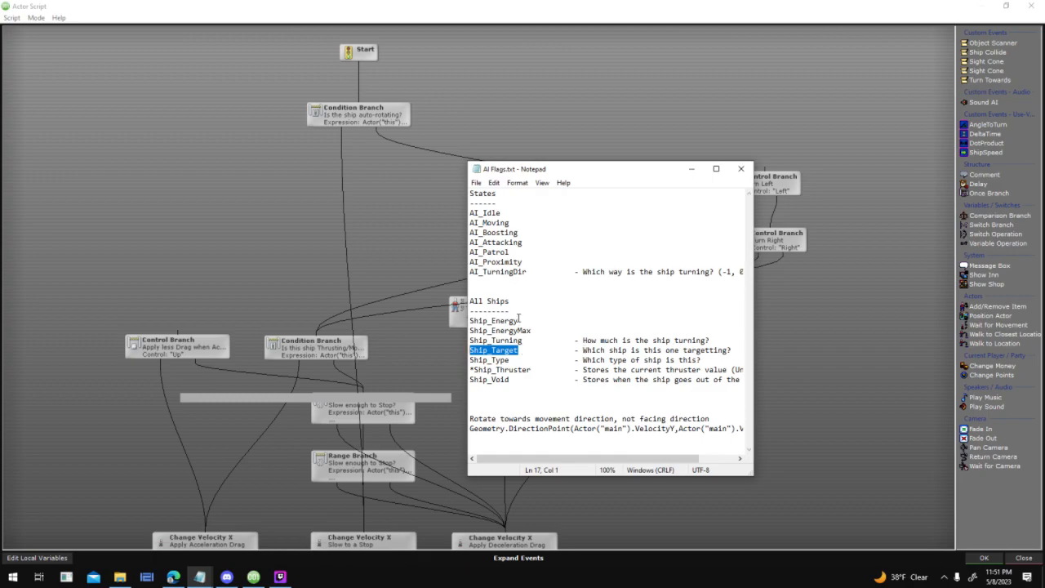
left_click_drag(509, 330, 468, 332)
left_click_drag(540, 271, 404, 214)
left_click(598, 207)
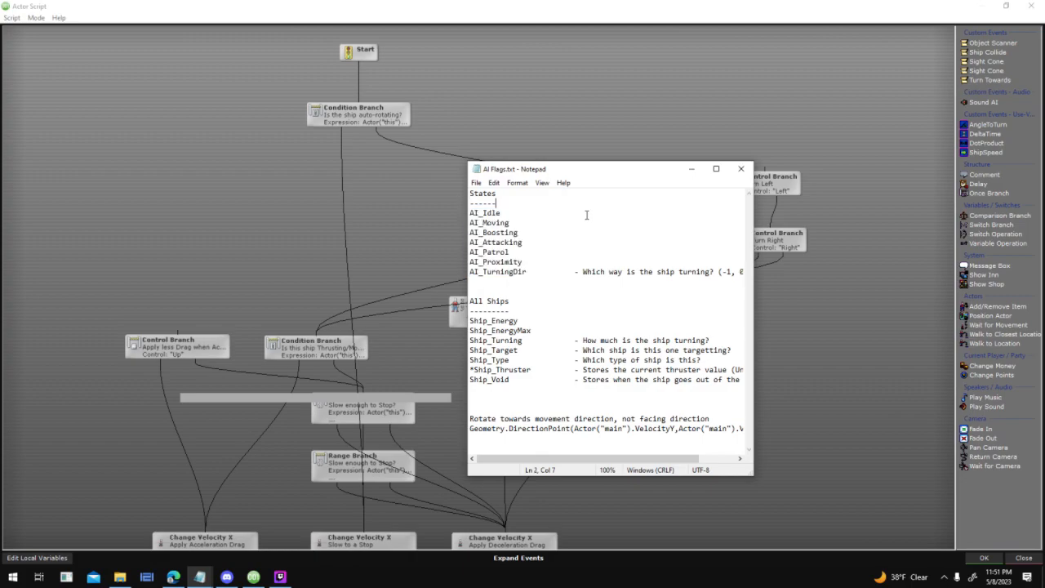
left_click_drag(509, 379, 479, 320)
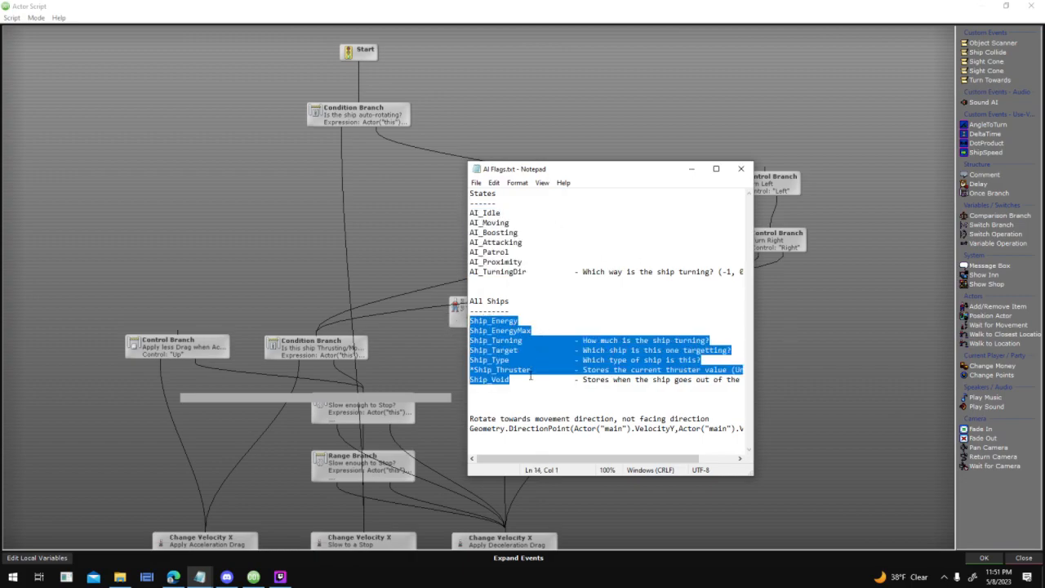
left_click_drag(538, 379, 471, 379)
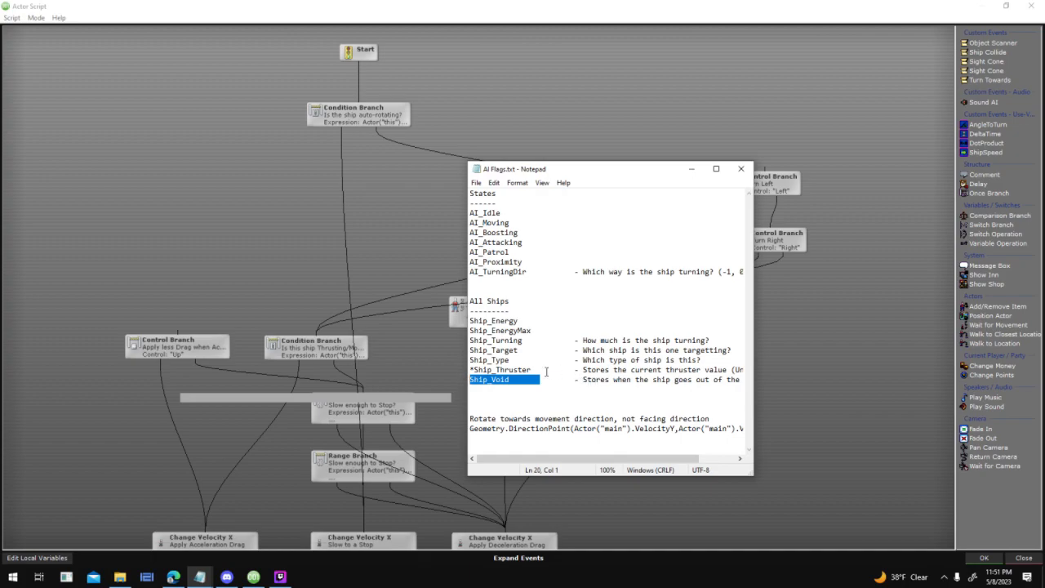
left_click(546, 371)
left_click_drag(544, 363, 470, 321)
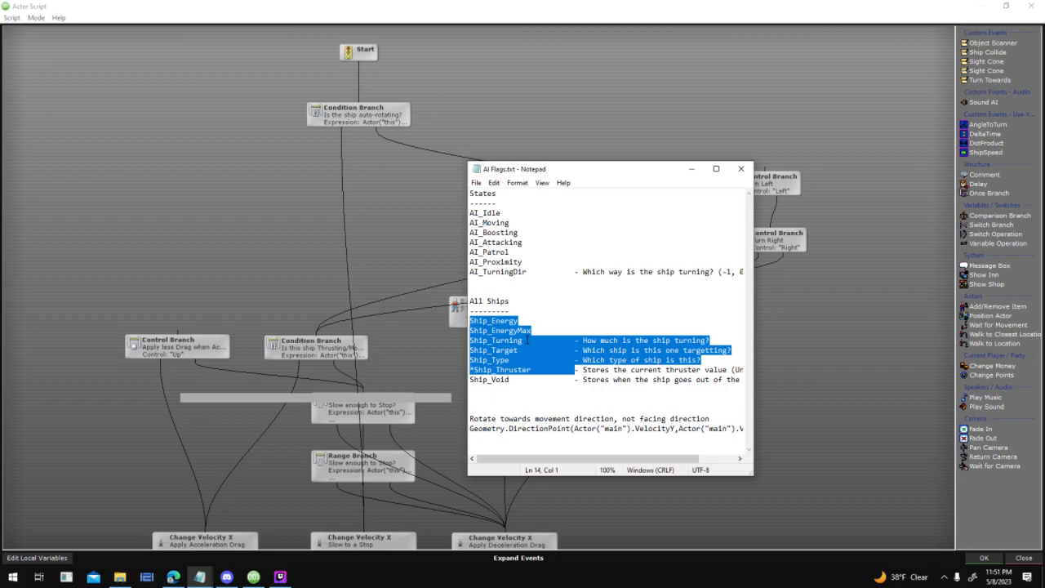
left_click_drag(519, 351, 466, 356)
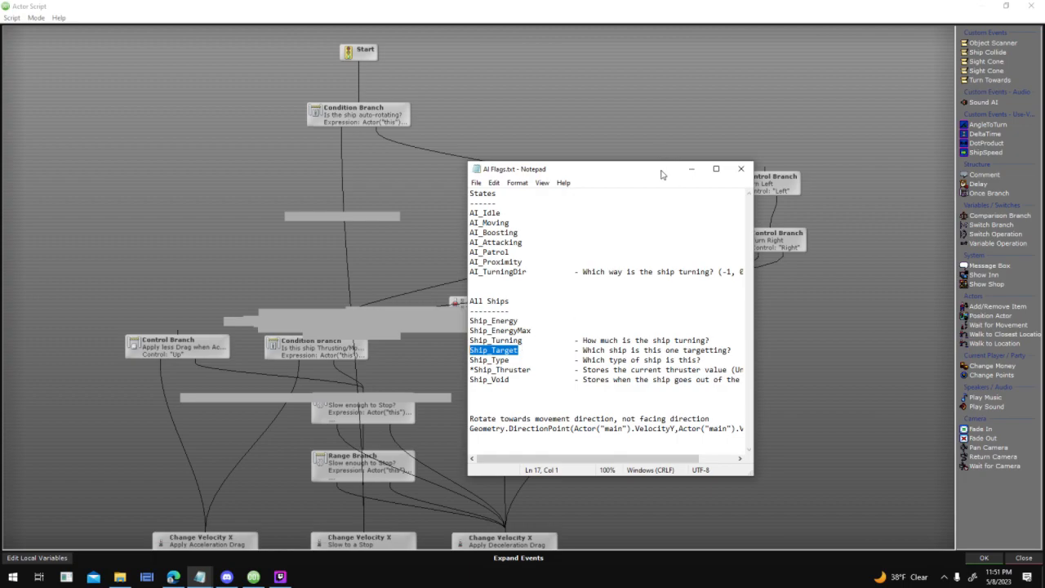
Look over the All Ships variables once more and examine the full description of the AI_TurningDir flag
left_click(542, 261)
left_click(546, 289)
left_click(550, 319)
left_click_drag(668, 462, 598, 462)
left_click_drag(538, 380, 469, 321)
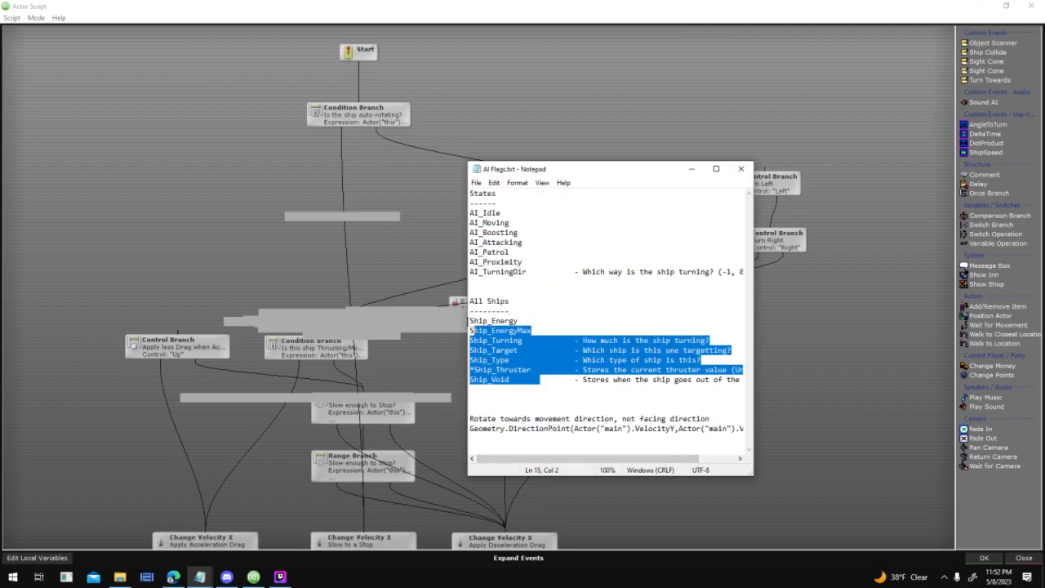
left_click_drag(528, 271, 469, 272)
left_click_drag(588, 461, 625, 462)
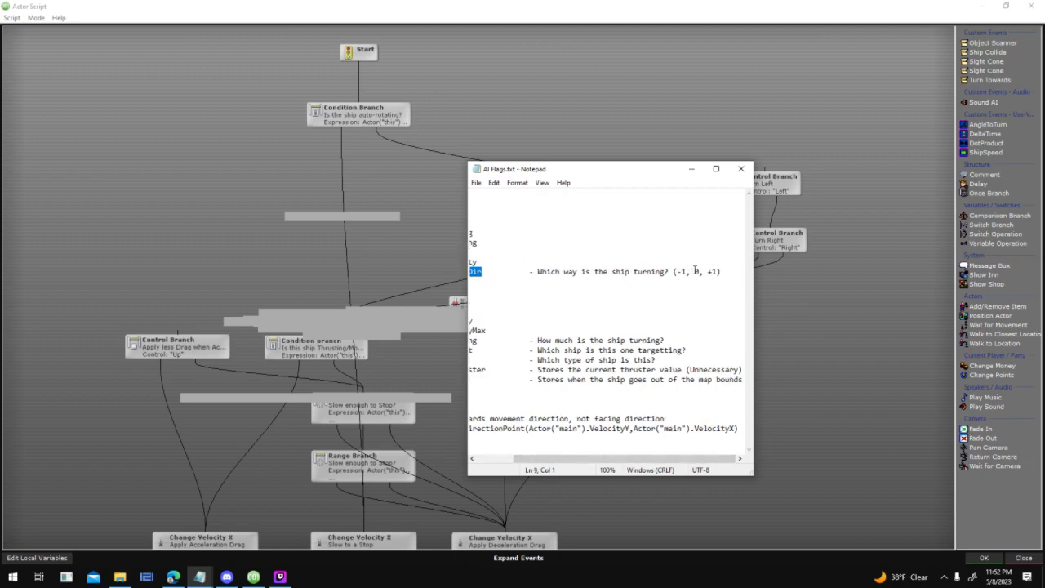
Review the AI_TurningDir flag in AI Flags.txt, highlighting its name and its +1 turning value, and put the notes away
left_click_drag(601, 462, 565, 462)
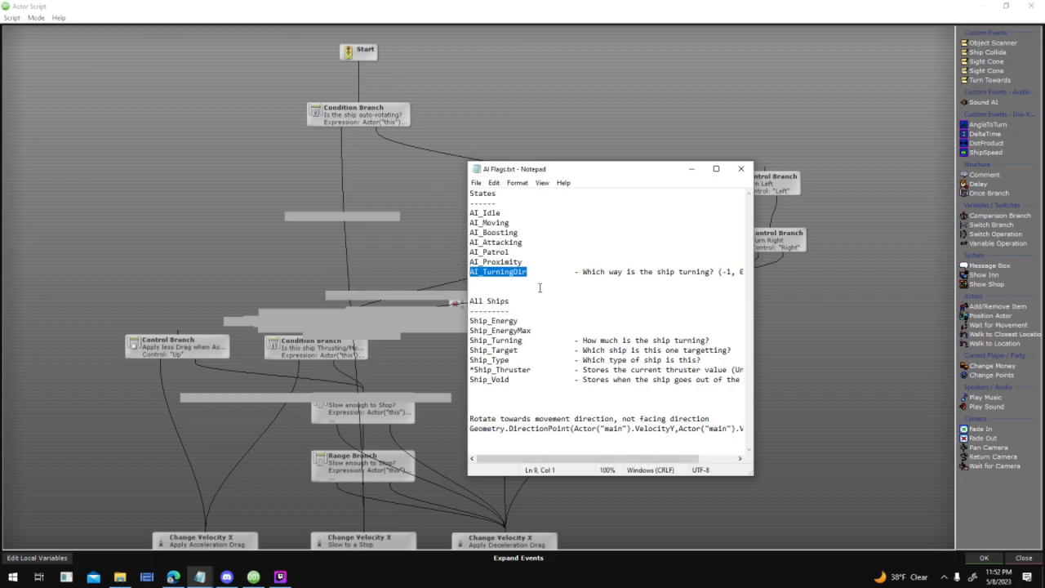
key("Down")
left_click_drag(527, 271, 469, 271)
left_click_drag(588, 458, 624, 457)
left_click_drag(687, 272, 720, 271)
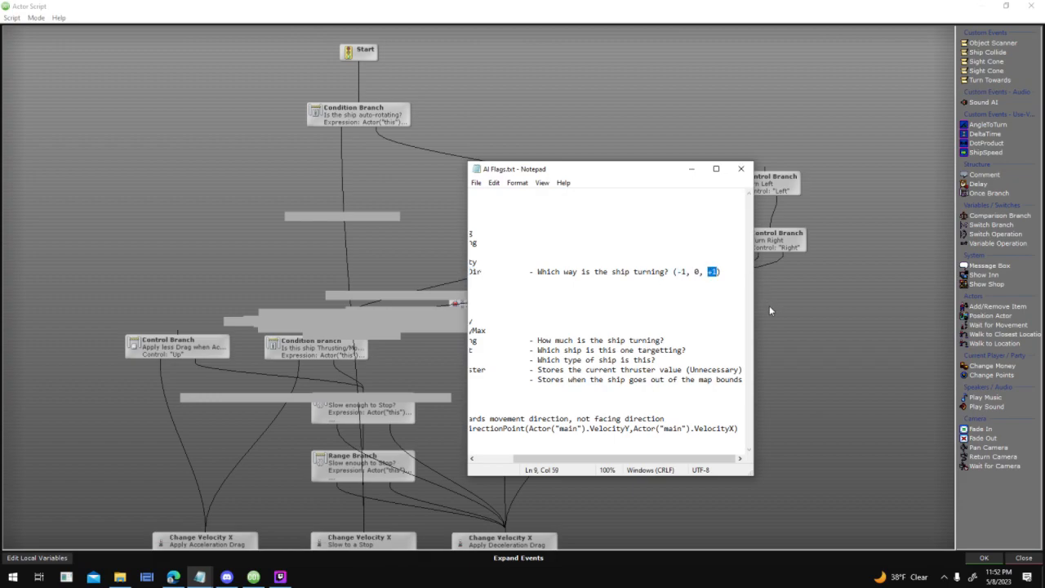
left_click(691, 169)
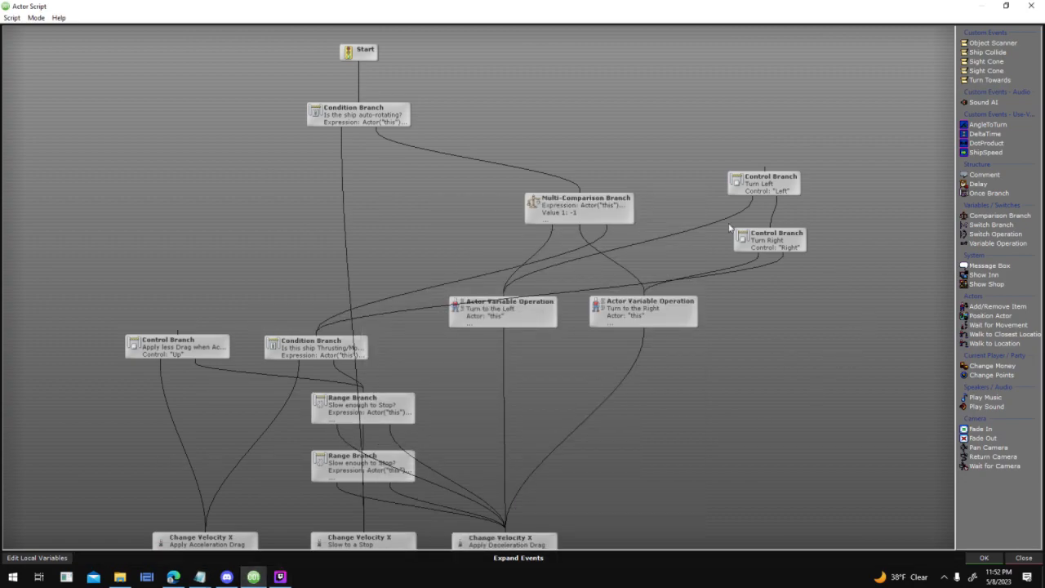
Search the script events for "turn", examine the Change Turning event's turning value setting, and return to the flight script
left_click_drag(765, 471, 838, 251)
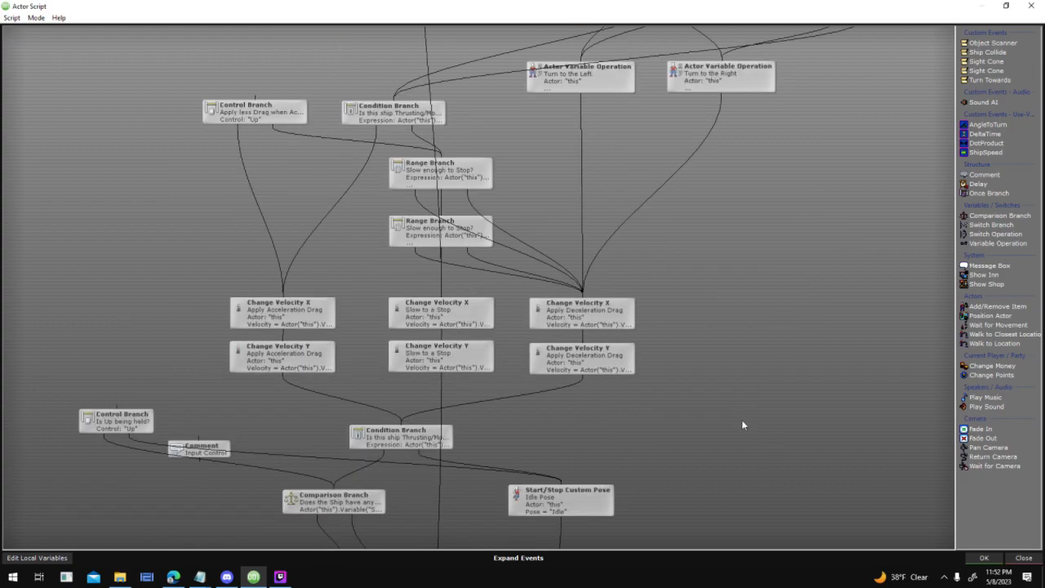
left_click(198, 448)
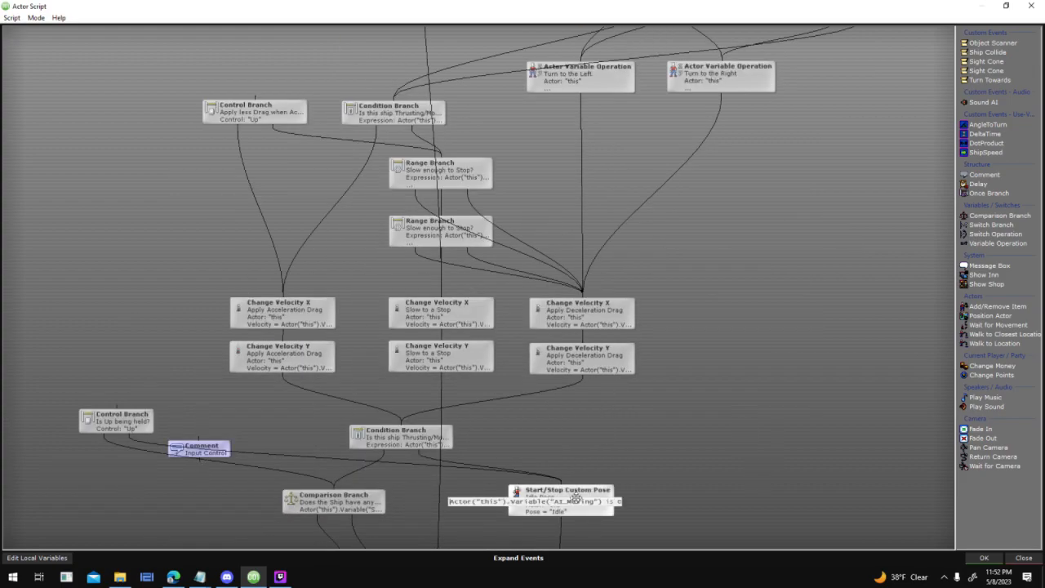
left_click(519, 558)
type("turn")
left_click(183, 151)
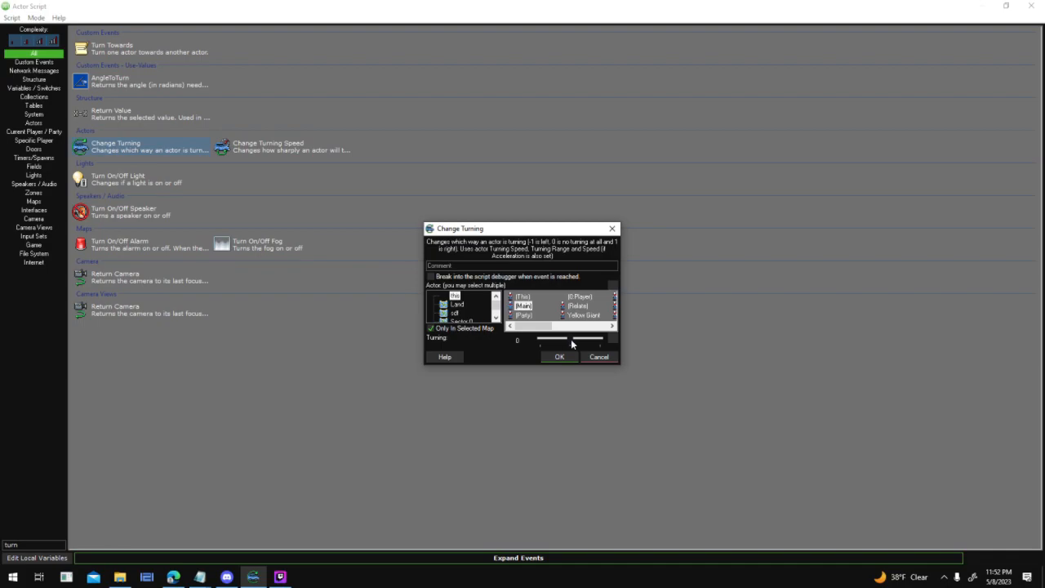
left_click_drag(571, 338, 568, 362)
left_click(612, 359)
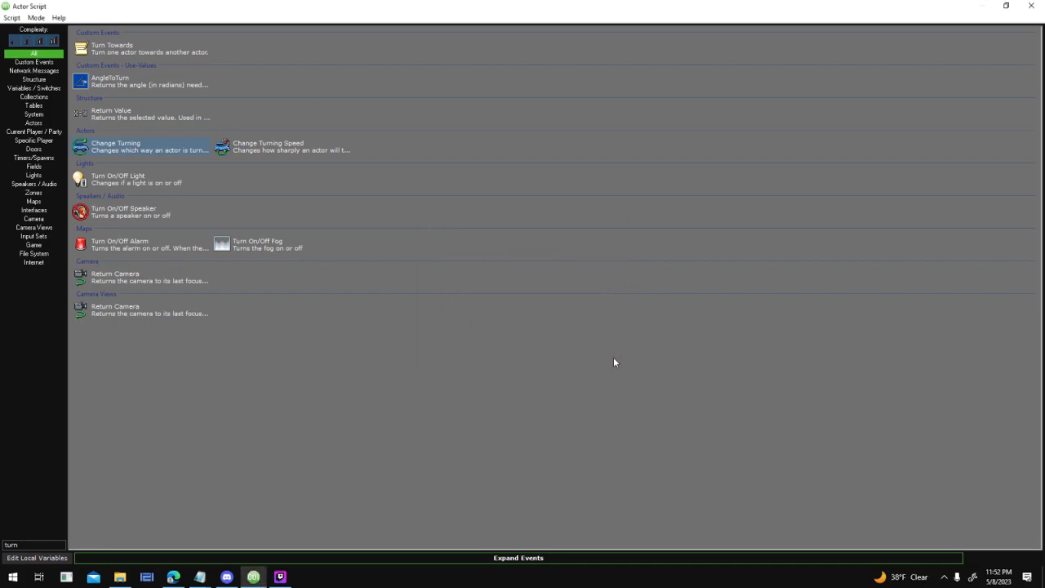
left_click(600, 560)
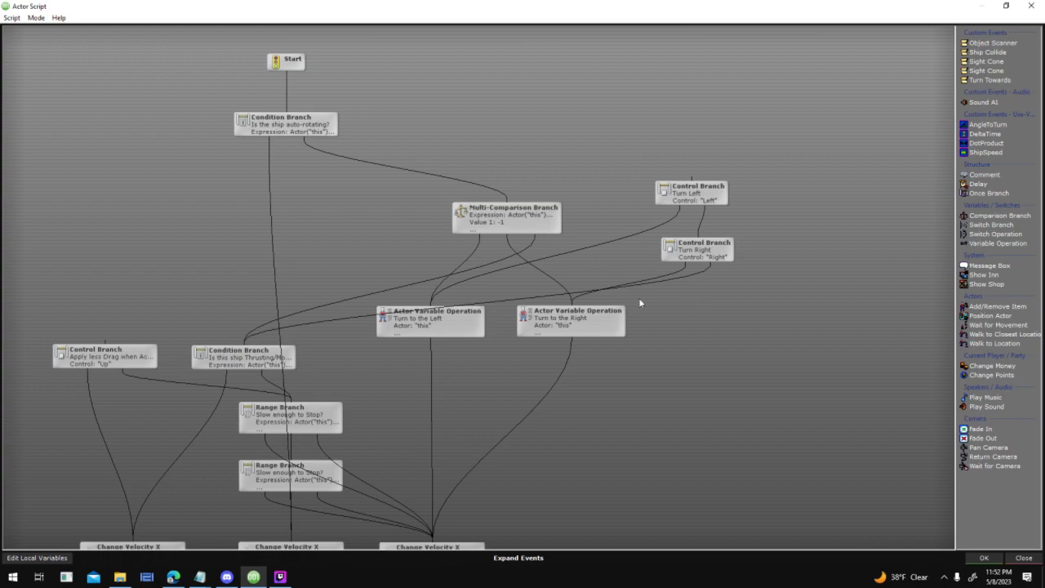
Examine the Multi-Comparison Branch on AI_TurningDir, its values -1 and 1, and the left and right turn operations it leads to
mouse_move(488, 219)
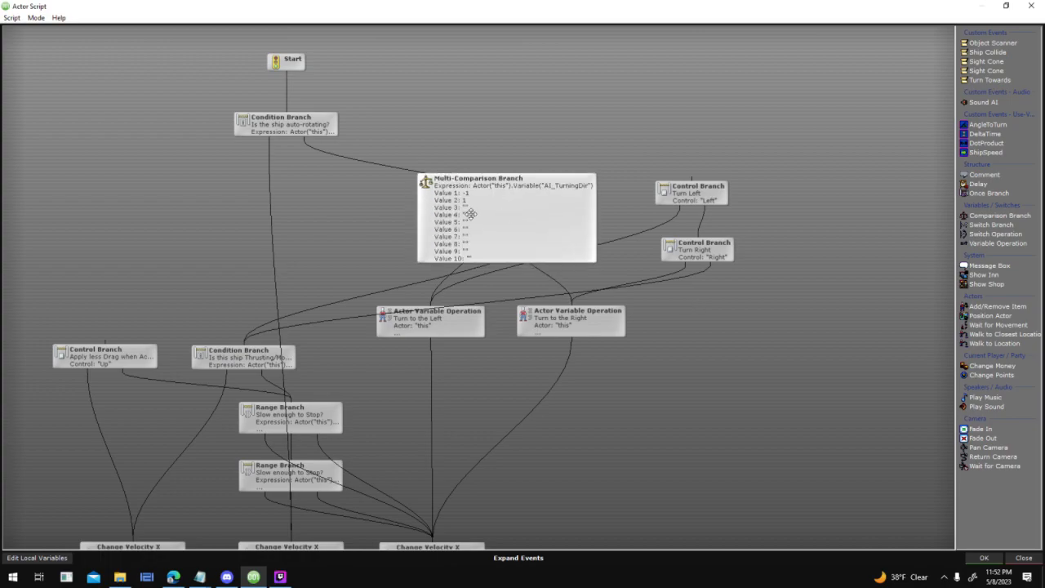
double_click(555, 217)
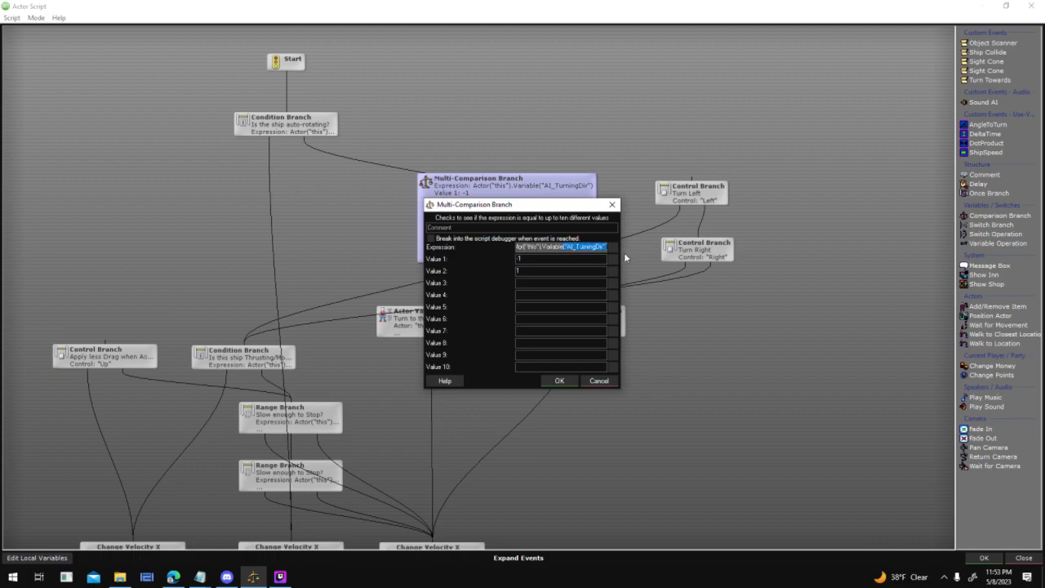
left_click_drag(522, 205, 760, 203)
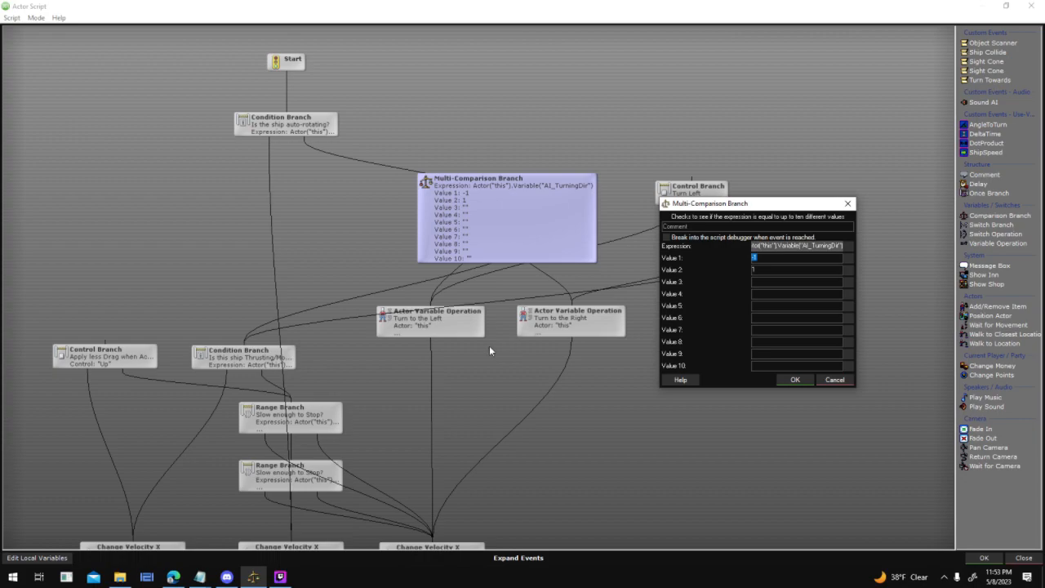
left_click(755, 269)
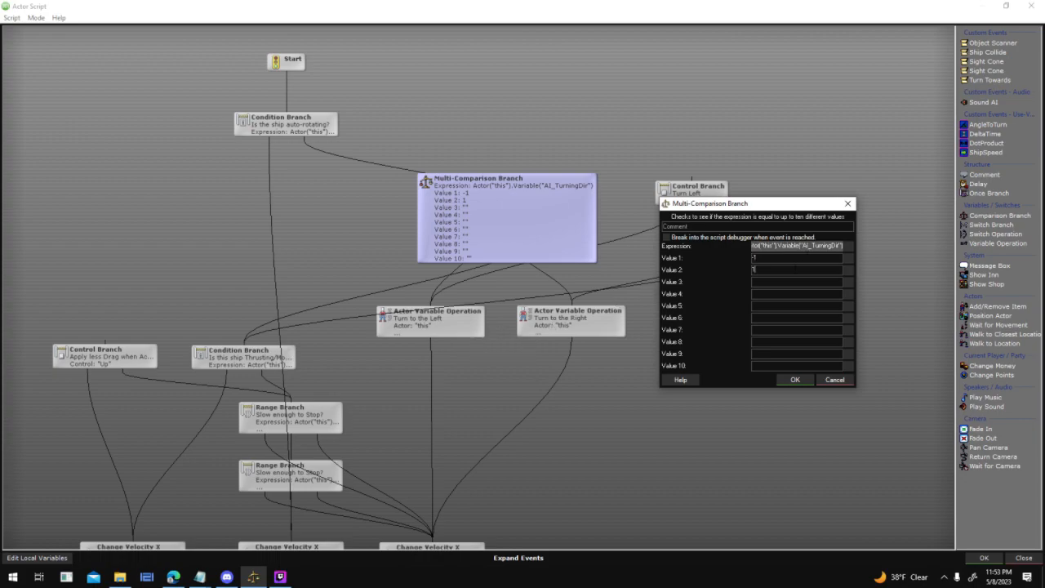
left_click(799, 381)
left_click(582, 320)
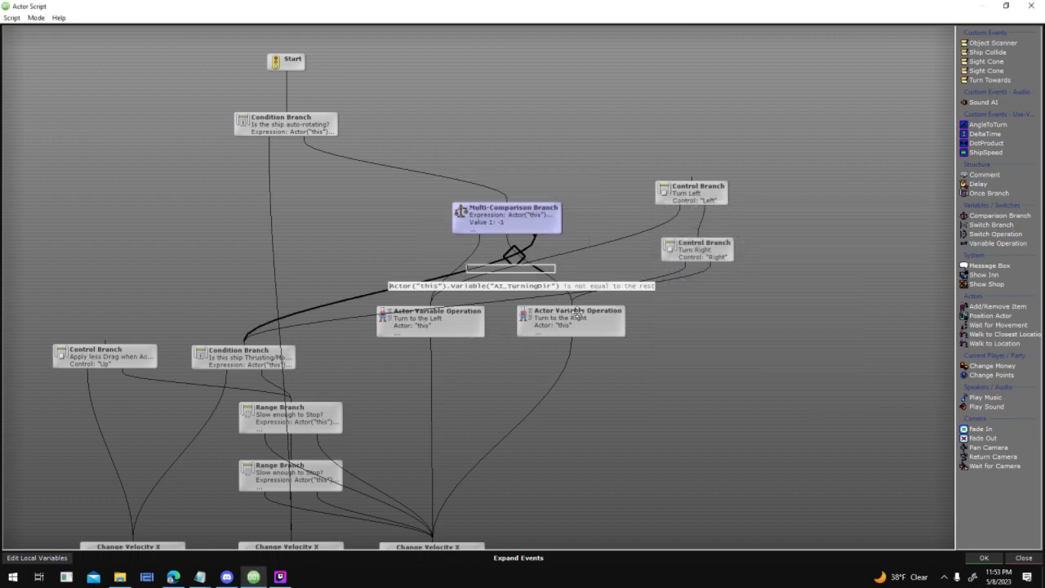
left_click(426, 321)
left_click(411, 325)
Close the flight script, check the two Sight_Cone triggers on the Ship template, and leave the actor templates
left_click(983, 558)
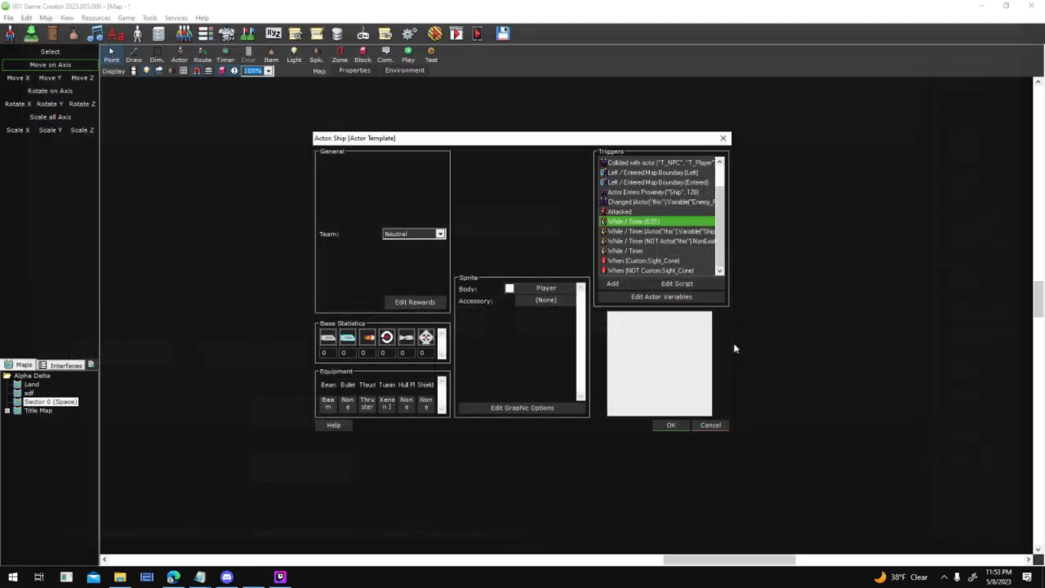
left_click(692, 261)
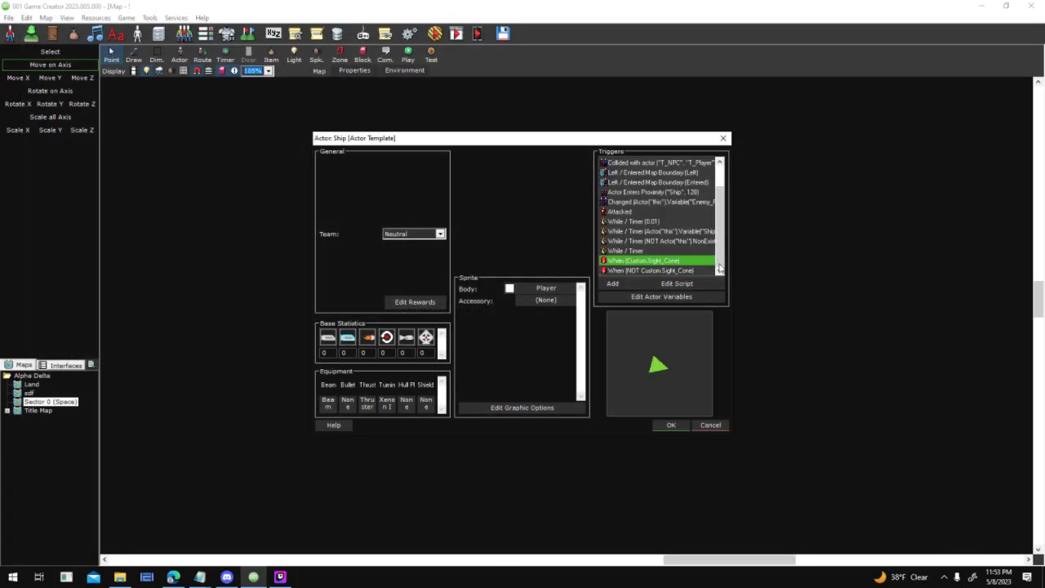
left_click(654, 270)
left_click(660, 262)
left_click(670, 424)
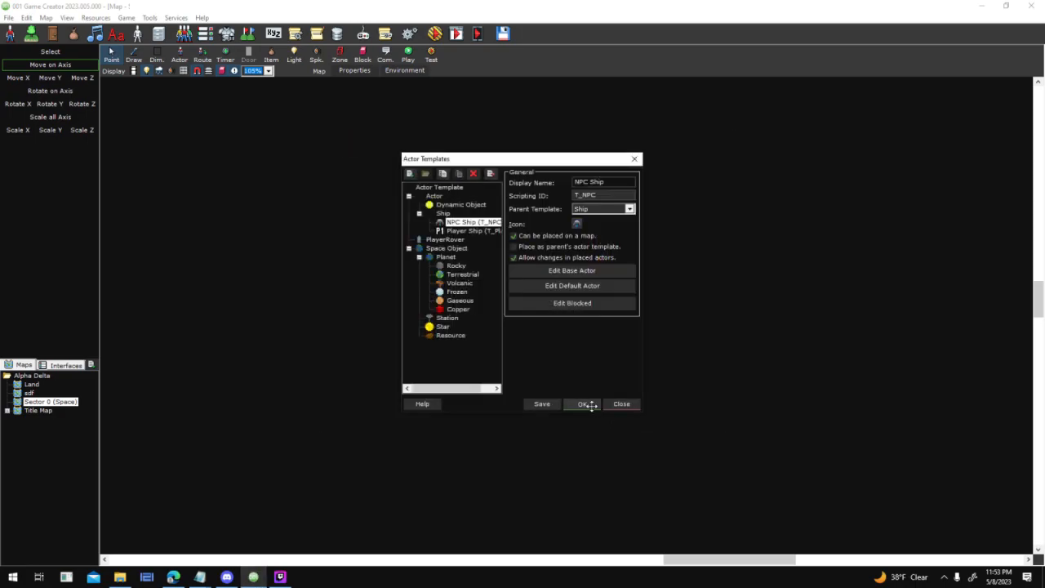
left_click(586, 401)
Compare the two Sight Cone custom event scripts, the Range Branch version and the angleDifference version
left_click(318, 34)
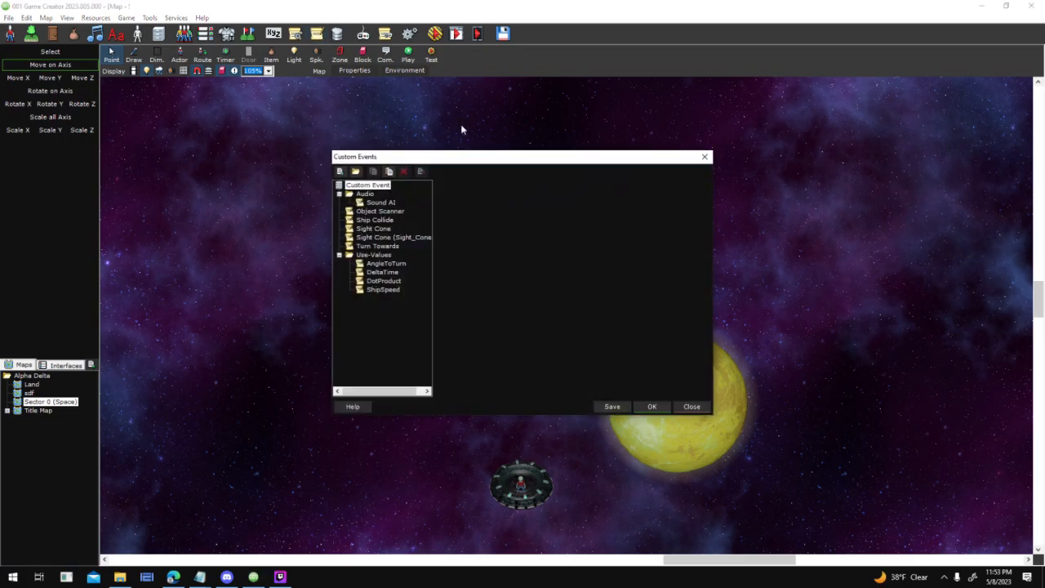
left_click(383, 229)
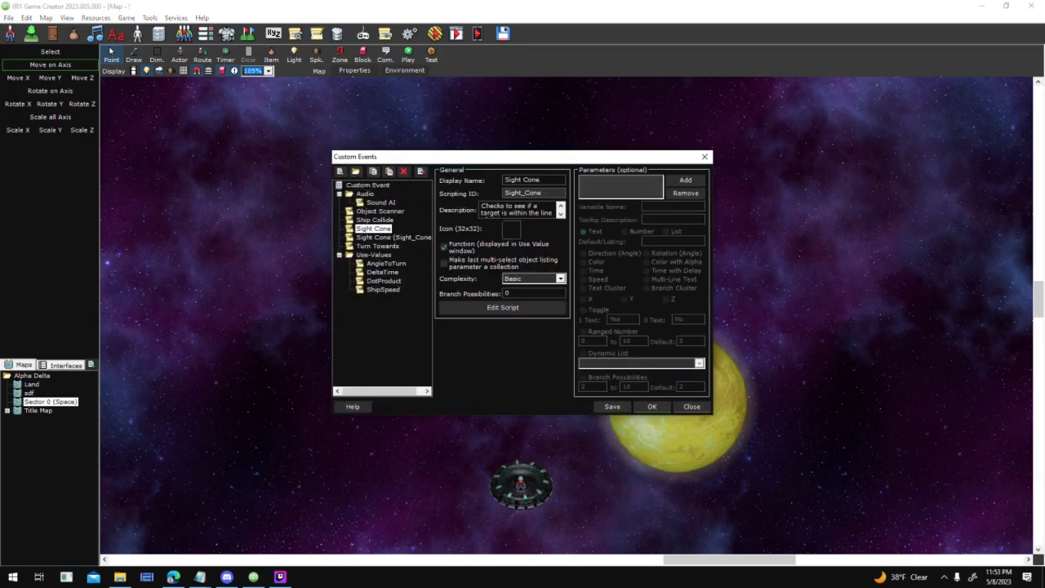
left_click(464, 313)
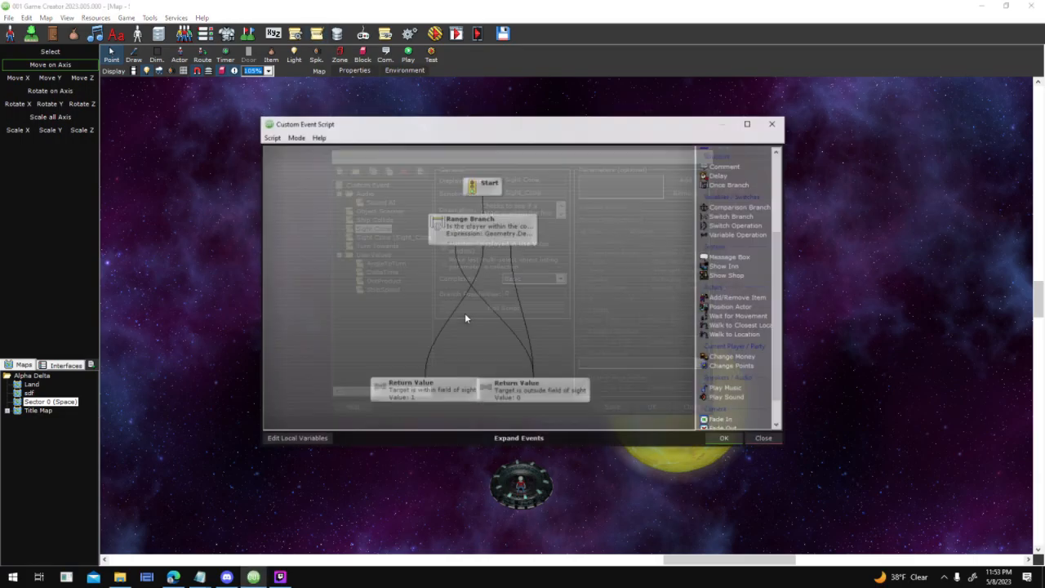
left_click(724, 438)
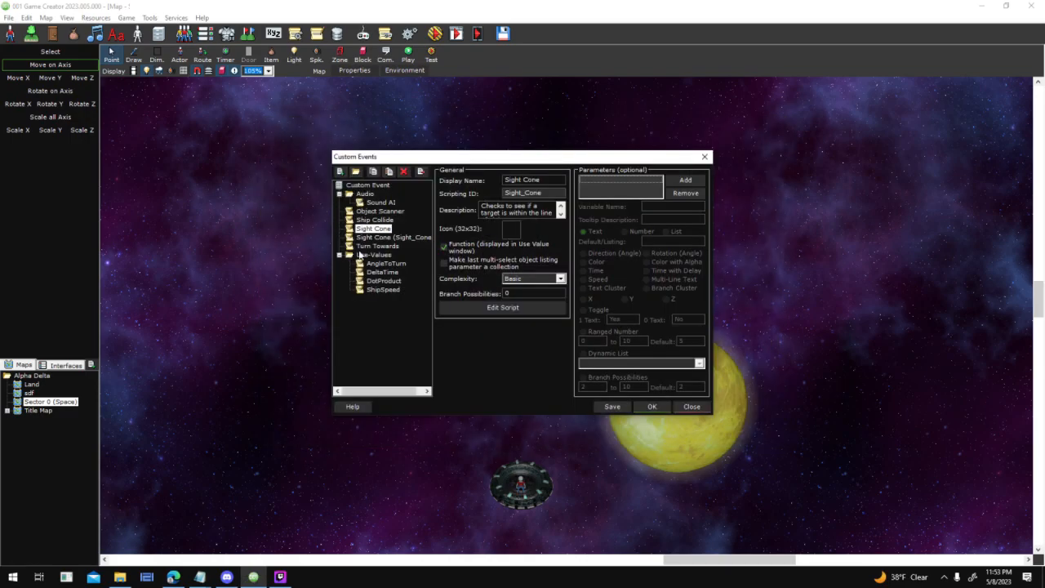
left_click(502, 306)
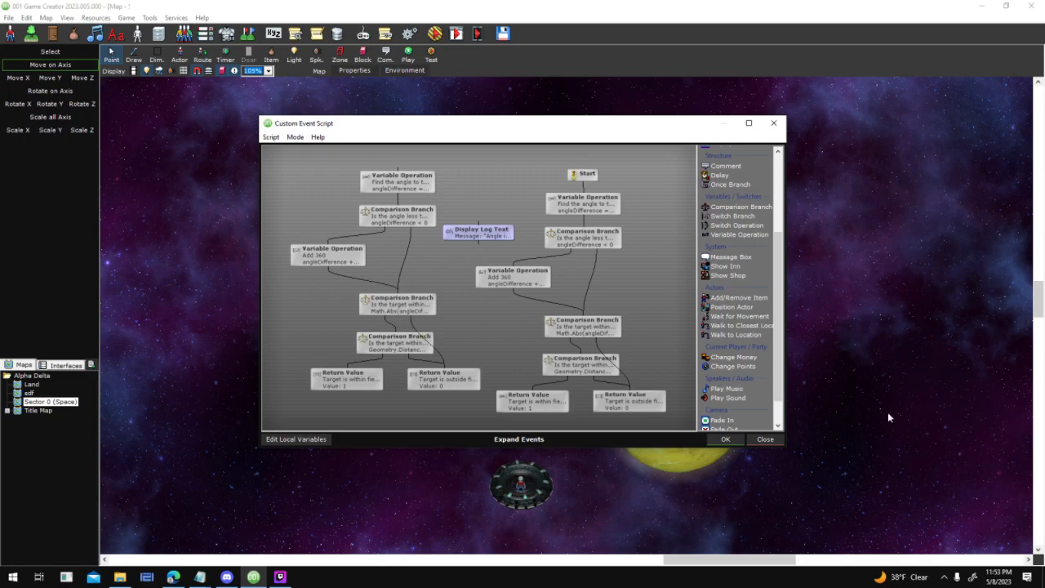
left_click(765, 439)
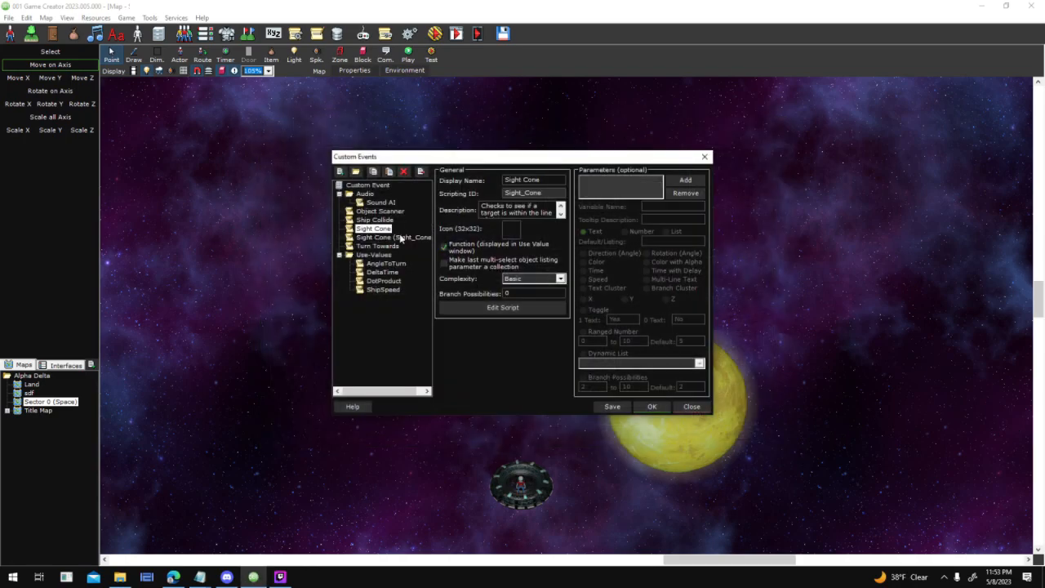
Tidy the Range Branch version of the Sight Cone script by placing both Return Value nodes side by side closer beneath the branch
left_click(524, 310)
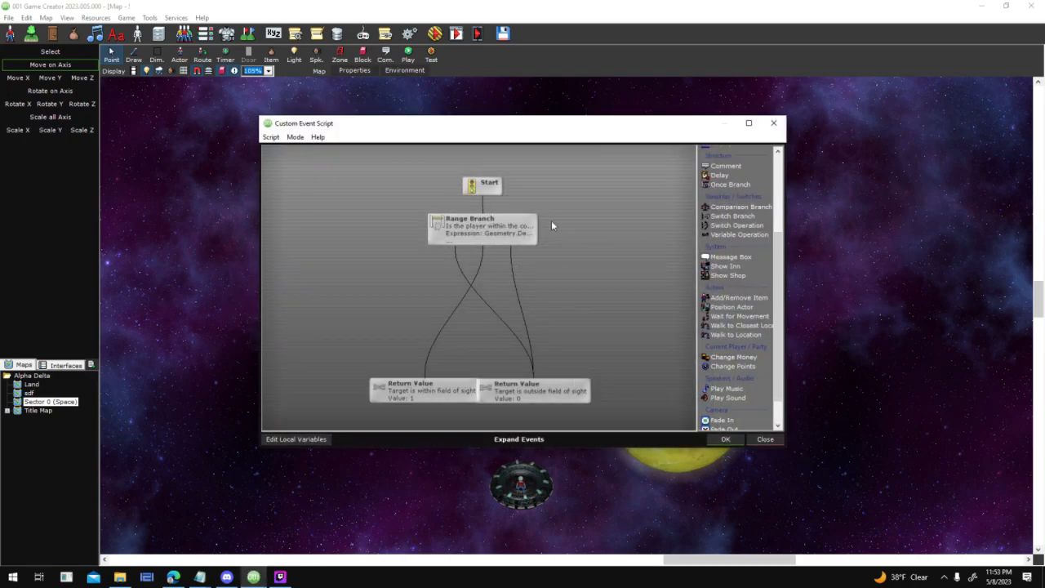
left_click(487, 183)
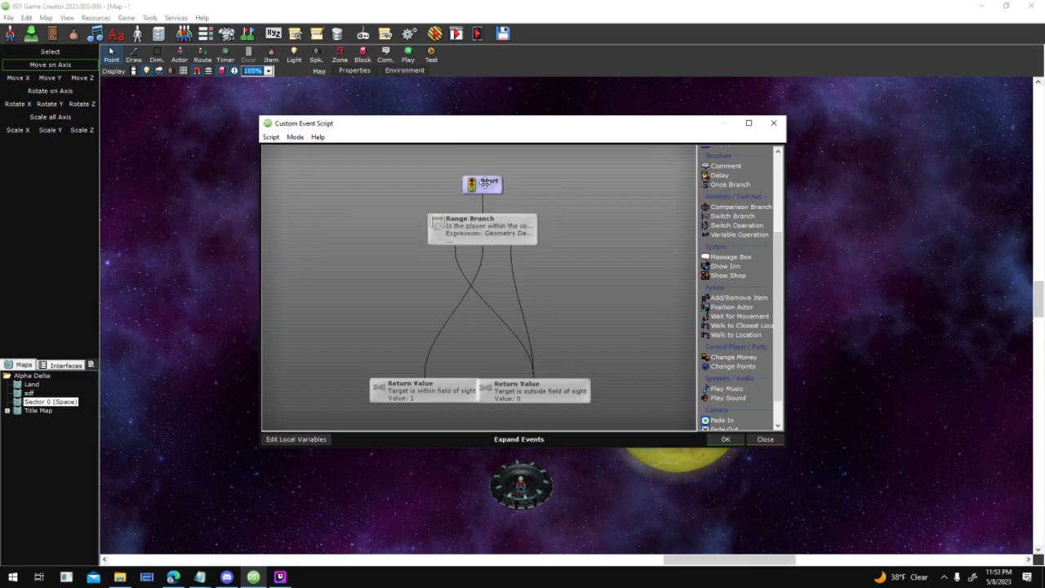
left_click_drag(424, 390, 384, 323)
left_click_drag(534, 383, 568, 307)
left_click_drag(419, 328, 453, 303)
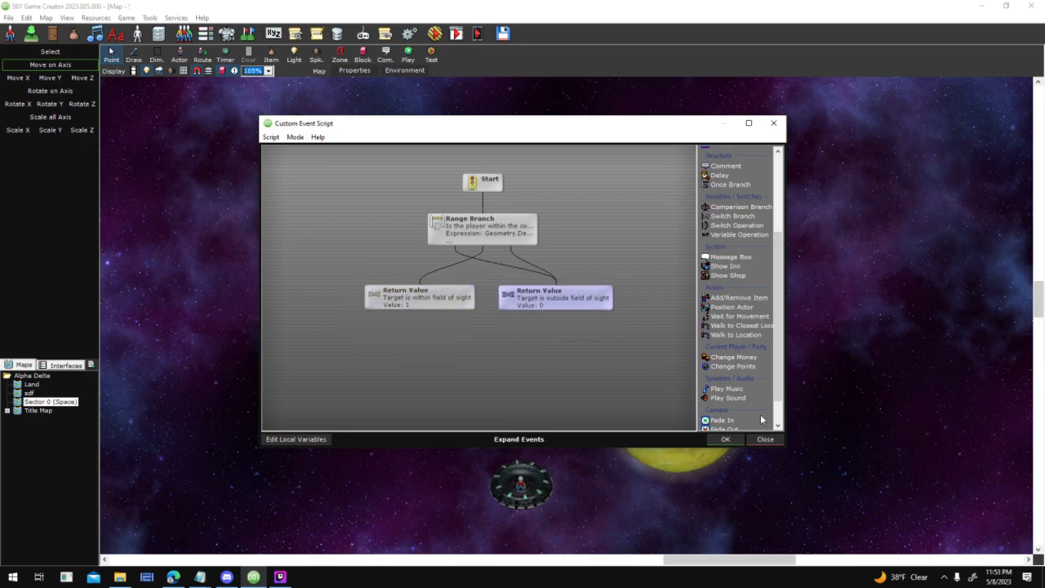
left_click(725, 439)
Examine the Sight Cone script that calculates angleDifference, following its angle, sight cone and distance comparisons in an enlarged view
left_click(503, 307)
left_click(747, 121)
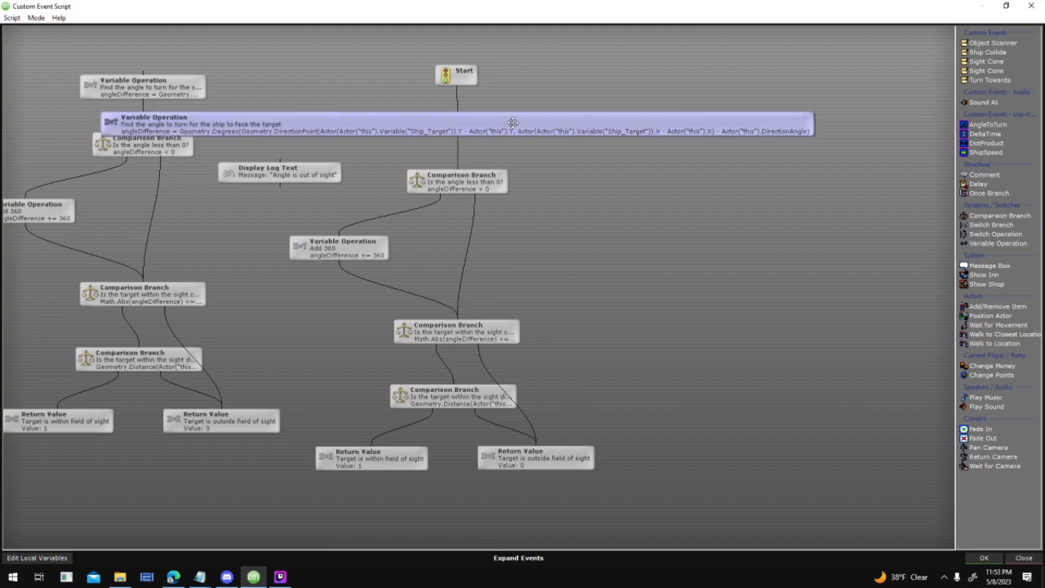
left_click(488, 176)
left_click(371, 243)
left_click_drag(674, 161, 714, 41)
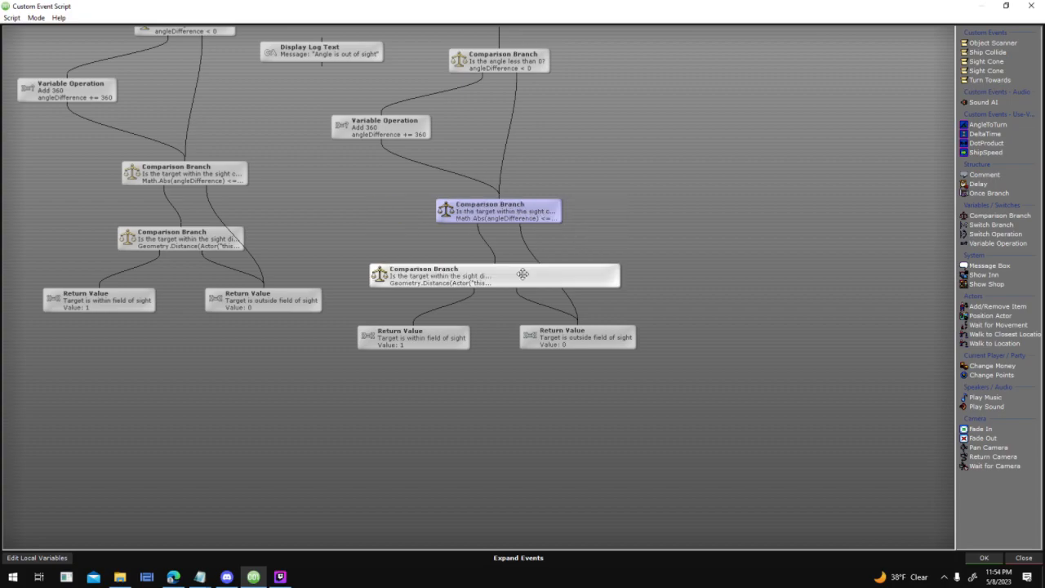
left_click(868, 474)
left_click(985, 558)
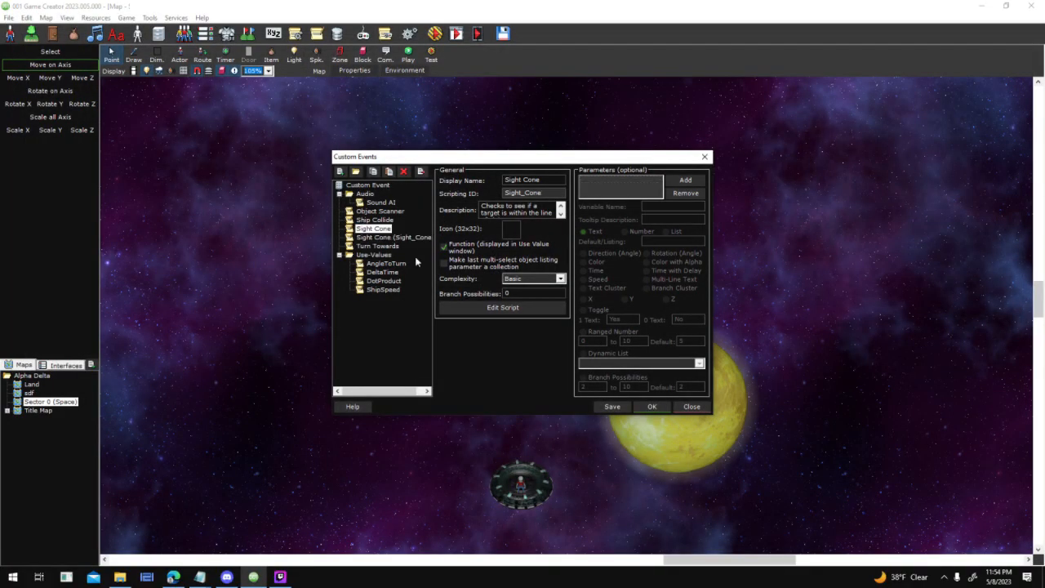
Examine the Range Branch expression, minimum and maximum in the shorter Sight Cone script, moving the dialog clear of the node
left_click(555, 309)
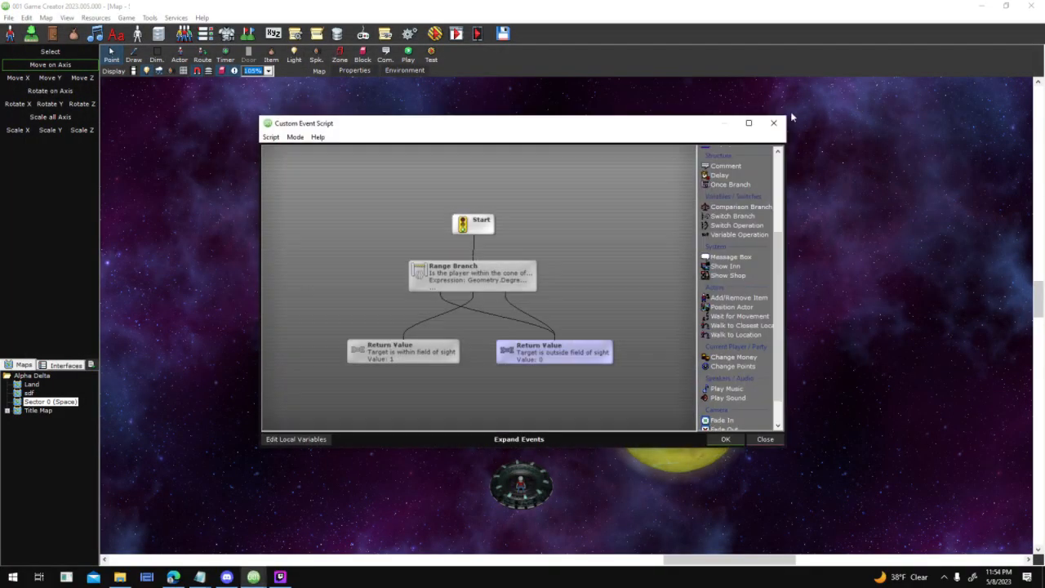
left_click(748, 123)
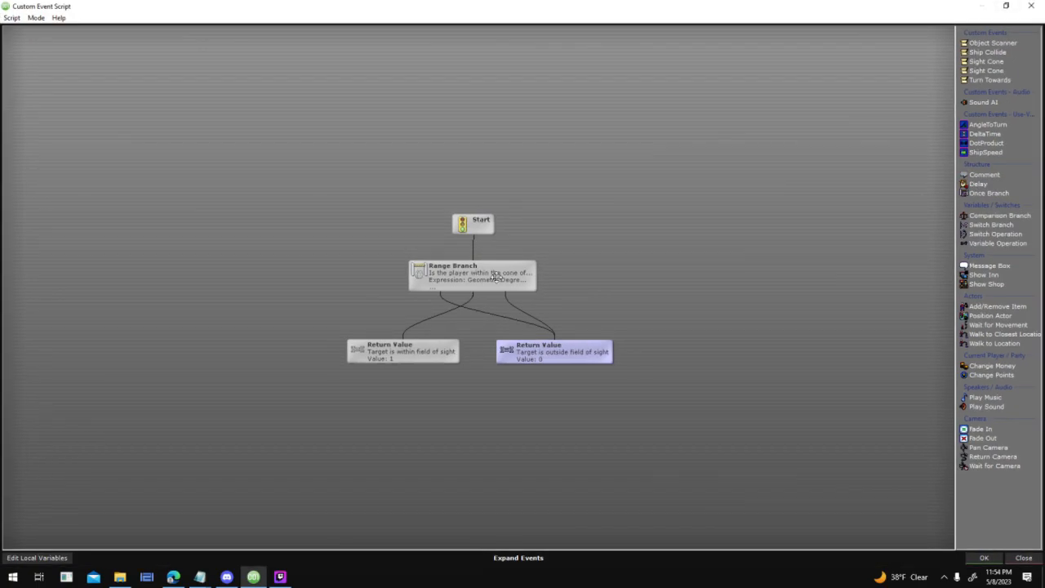
double_click(495, 276)
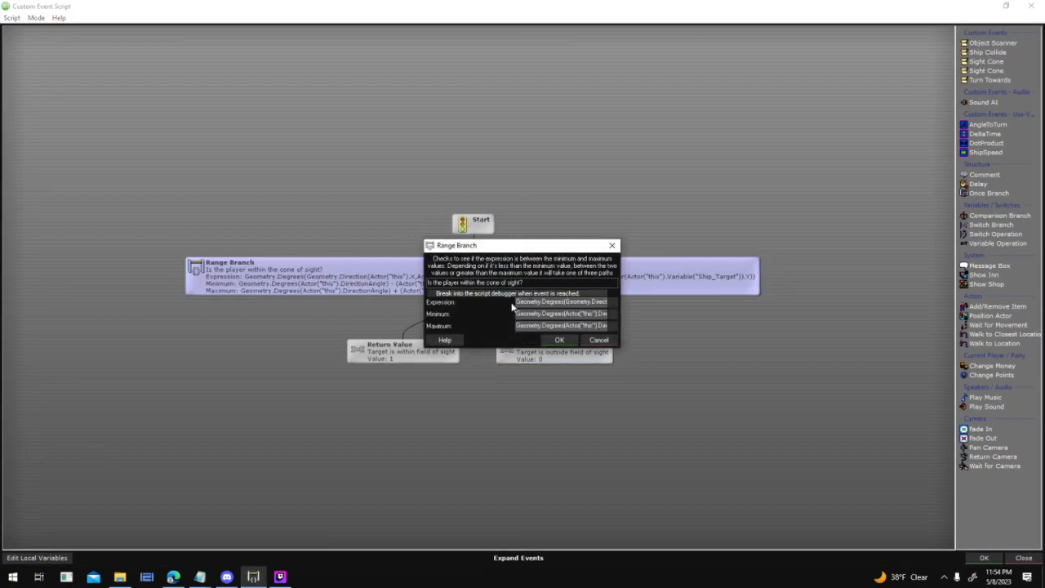
left_click_drag(778, 302, 952, 379)
left_click_drag(563, 245, 515, 144)
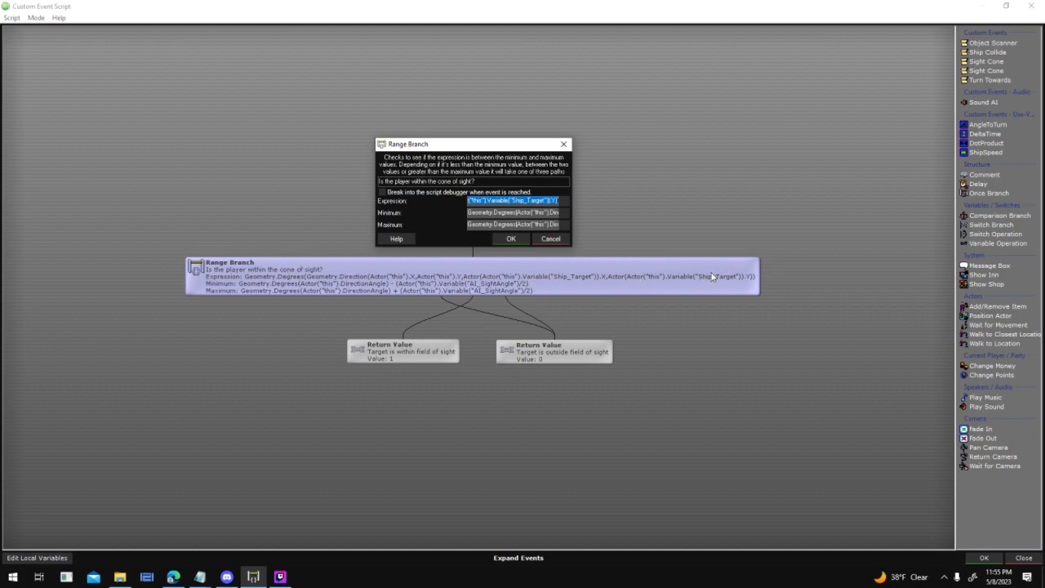
Append "-180 +180" to the Geometry.DirectionPoint line in AI Flags.txt and move the notes clear of the Range Branch dialog
left_click(207, 574)
left_click_drag(567, 460, 476, 463)
left_click(519, 439)
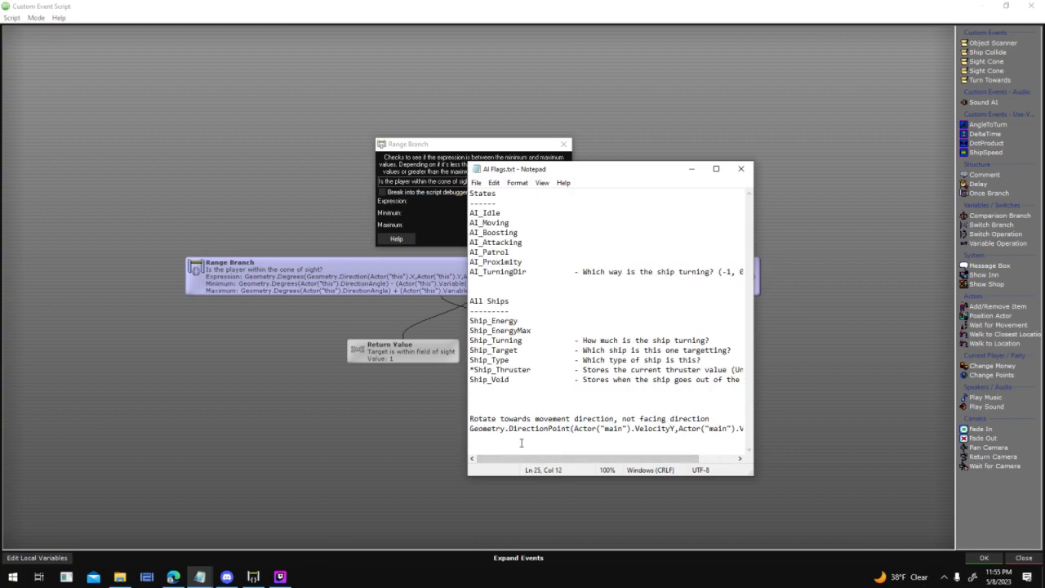
key("End")
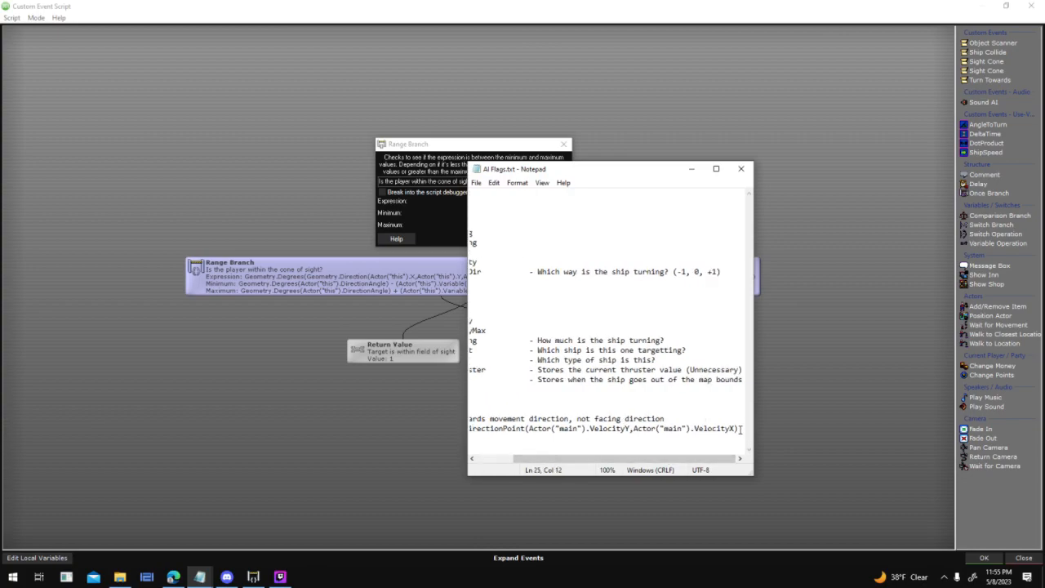
type("-180 +180")
left_click_drag(678, 167, 922, 102)
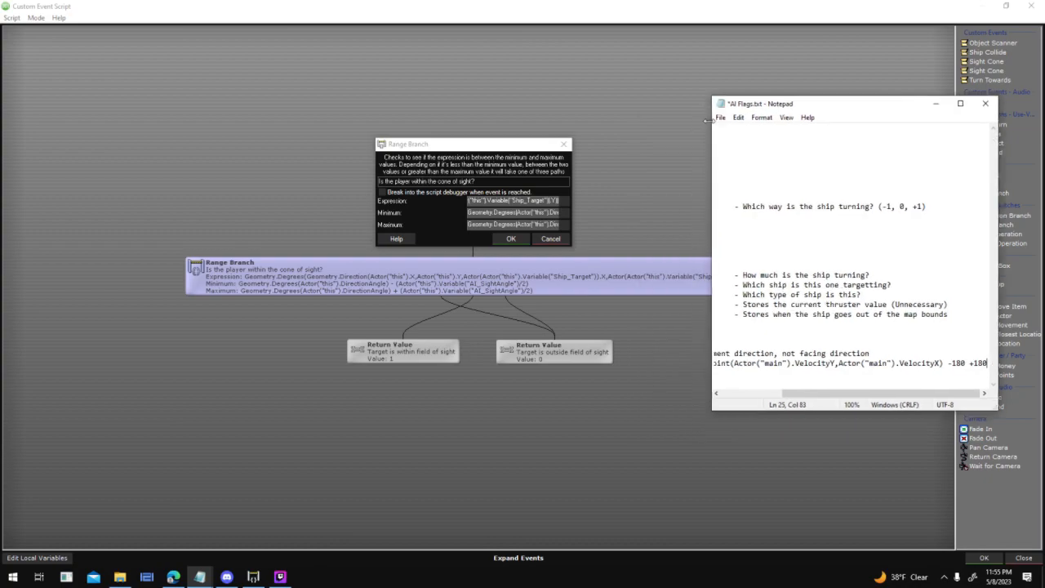
Examine the ends of the Range Branch expression, minimum and maximum alongside the angle notes in AI Flags.txt
left_click_drag(536, 201, 681, 198)
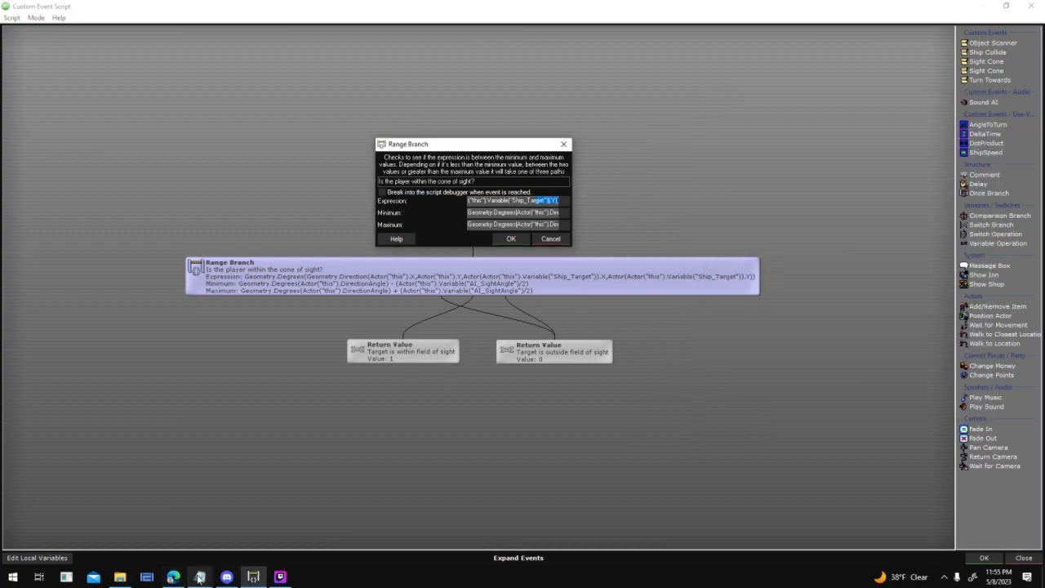
mouse_move(199, 576)
left_click(233, 530)
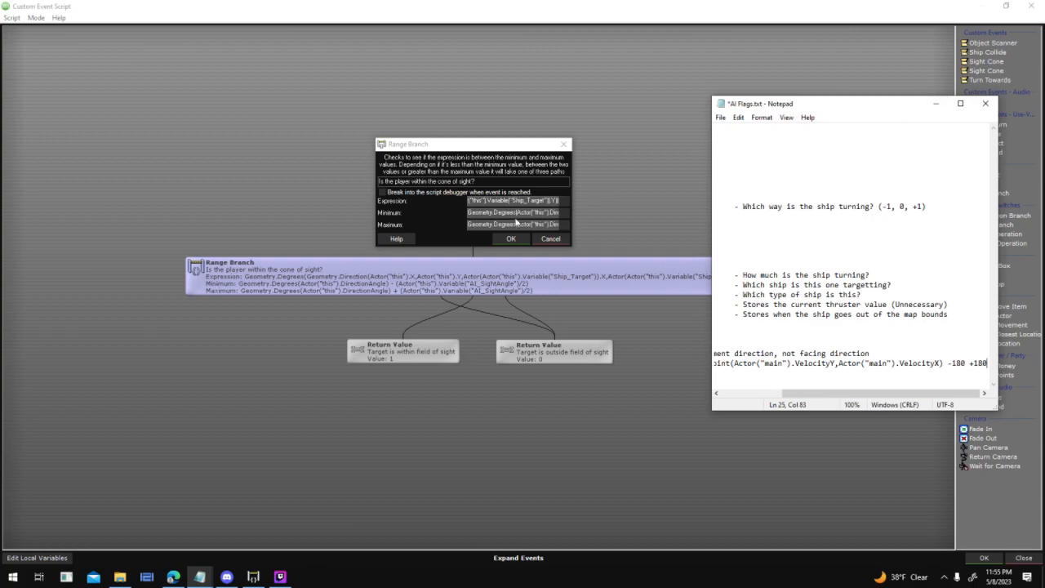
left_click_drag(518, 200, 670, 220)
left_click(502, 212)
left_click_drag(504, 212, 661, 235)
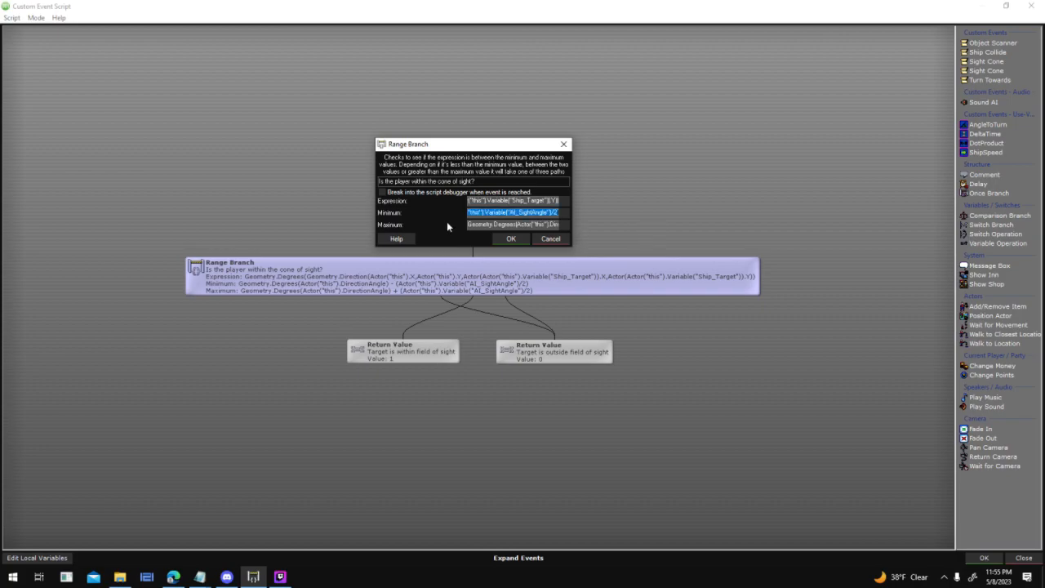
left_click_drag(504, 223, 886, 272)
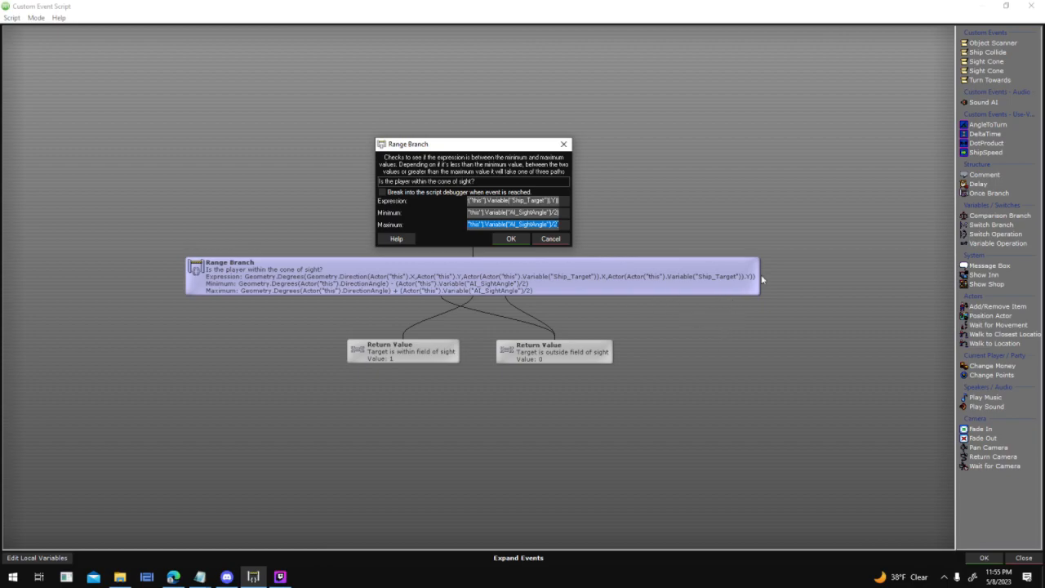
Switch to Paint and draw two straight lines diverging from one point as the sight cone's edges, each about 220 × 84 px
left_click(10, 581)
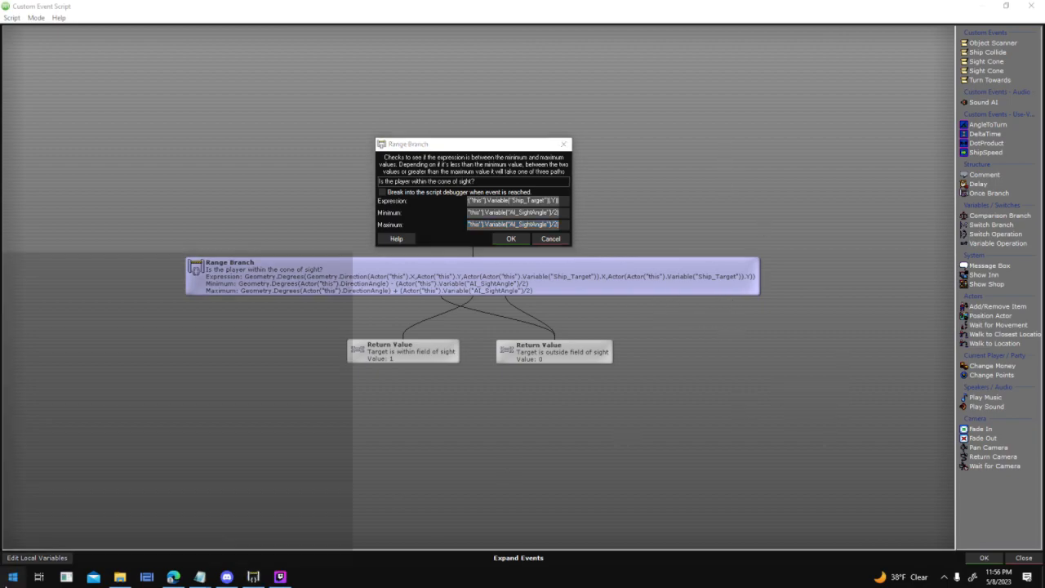
type("paint")
key("Return")
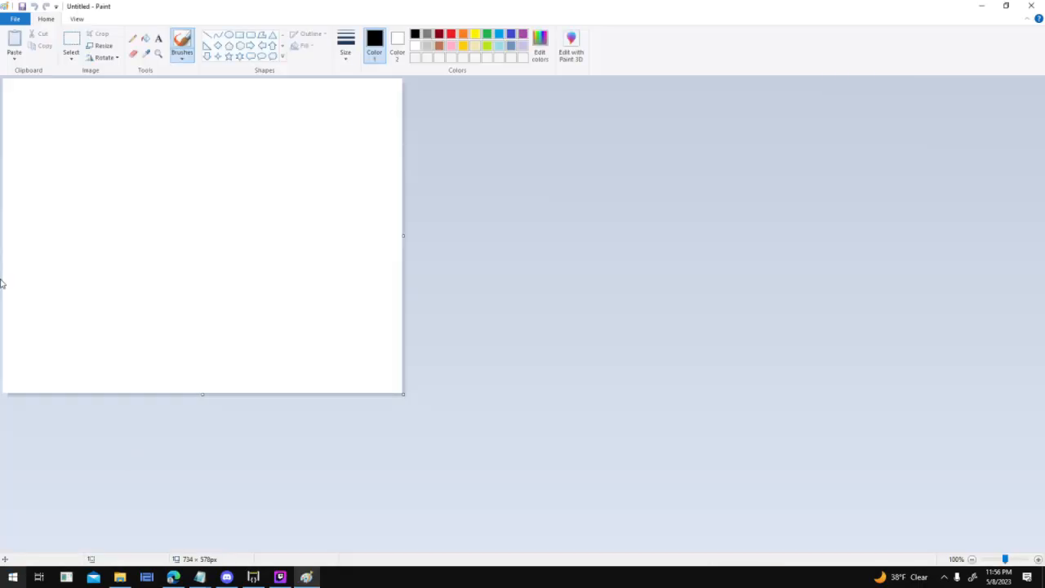
left_click(208, 37)
left_click_drag(154, 206, 274, 163)
left_click(160, 226)
left_click_drag(155, 206, 273, 251)
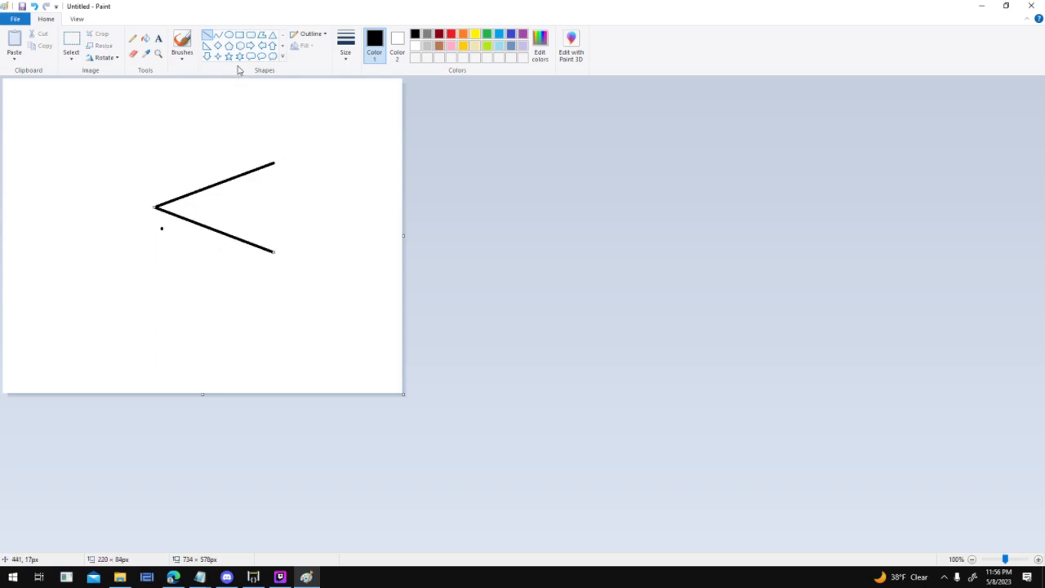
Close the open end of the sight cone with a curve bulging outward, away from the apex
left_click(218, 35)
left_click_drag(274, 164, 275, 252)
left_click_drag(275, 205, 287, 211)
left_click(335, 223)
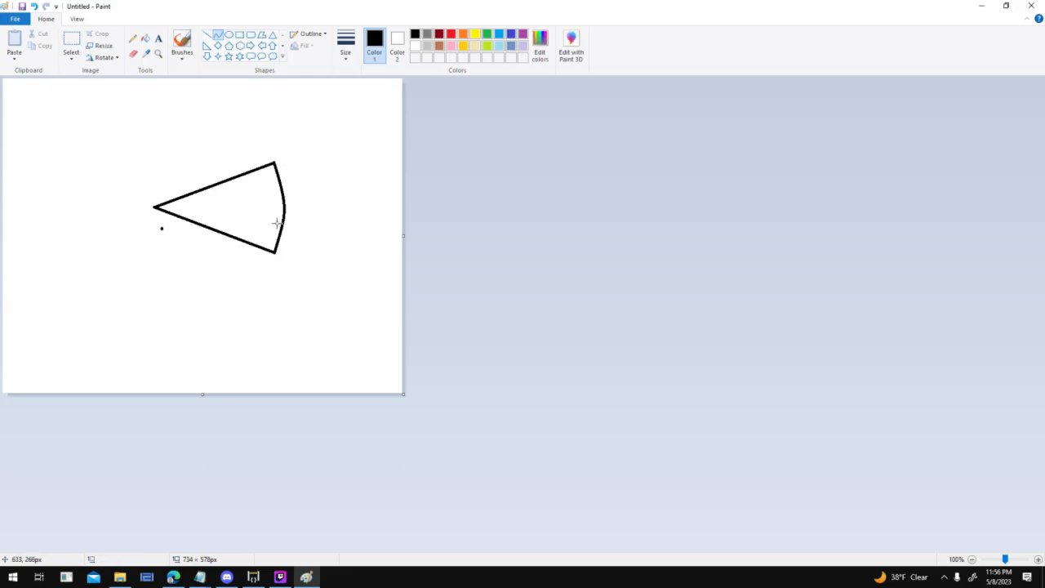
left_click(229, 34)
left_click_drag(122, 182, 156, 228)
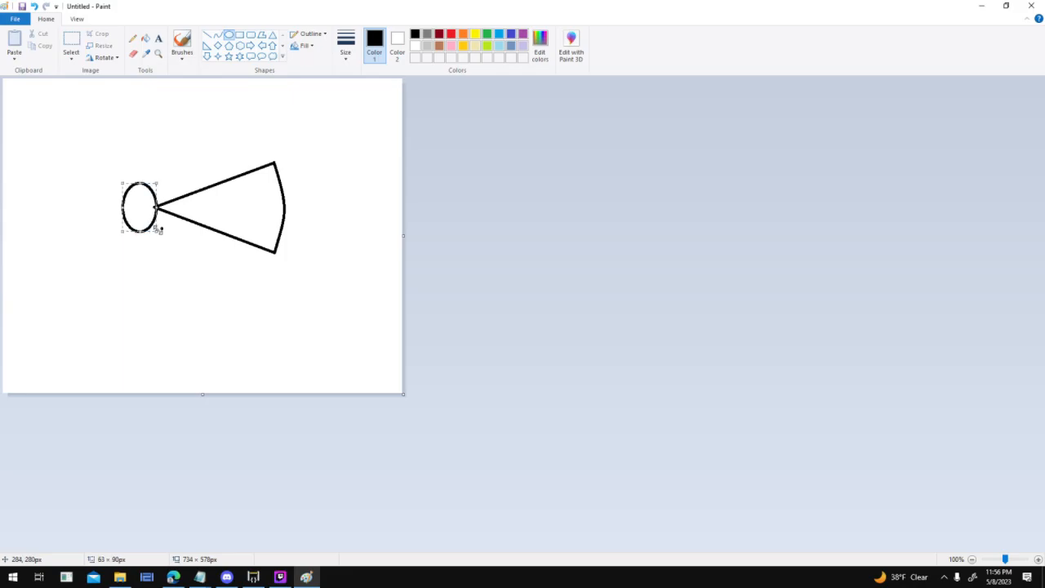
key("ctrl+z")
Draw a rectangle about 147 × 66 px touching the cone's apex, plus a horizontal centre line from the apex to the canvas edge
left_click(240, 35)
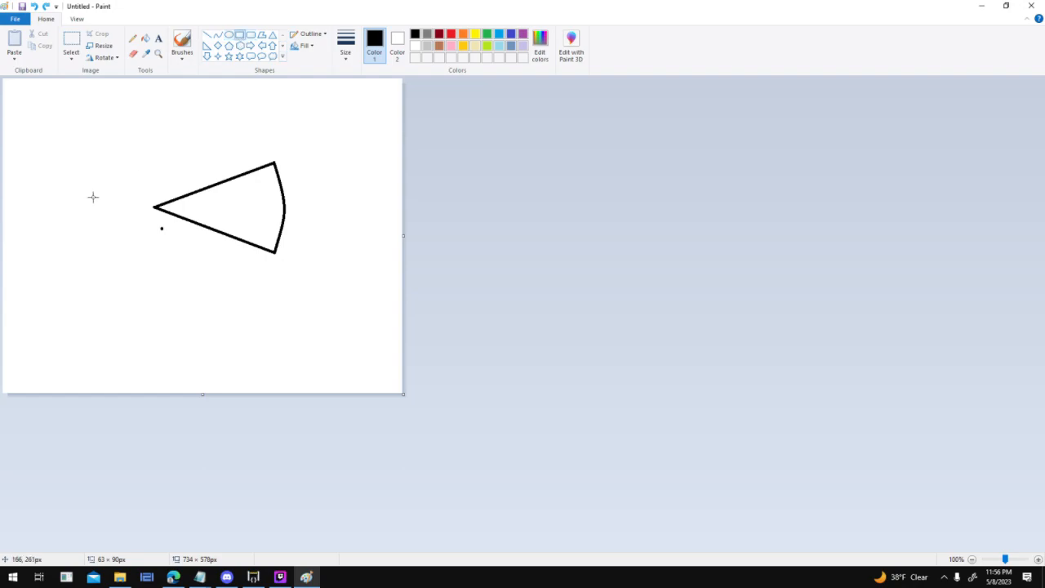
left_click_drag(74, 187, 155, 223)
left_click(557, 264)
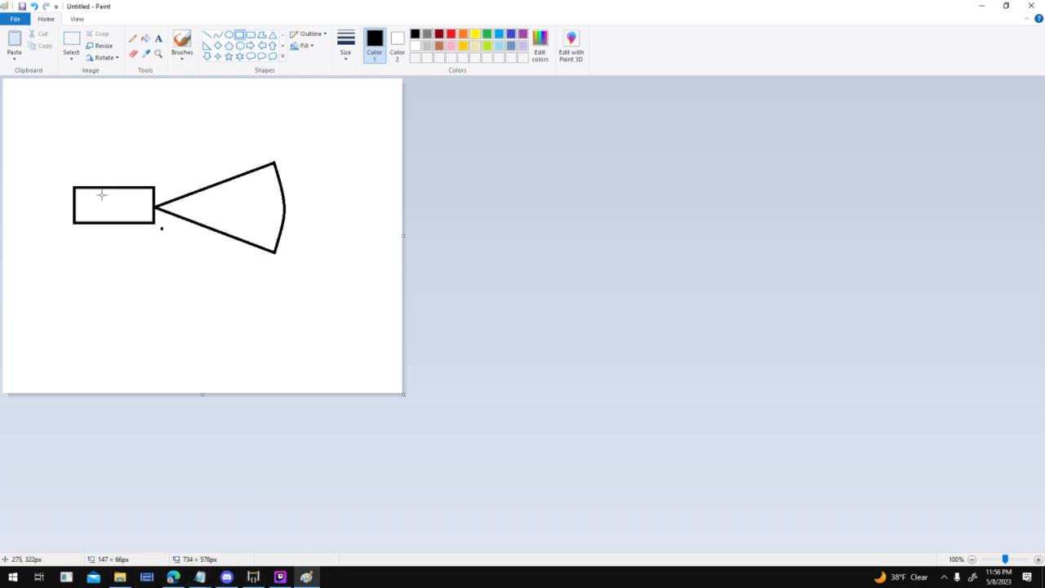
left_click(207, 35)
left_click_drag(154, 206, 438, 205)
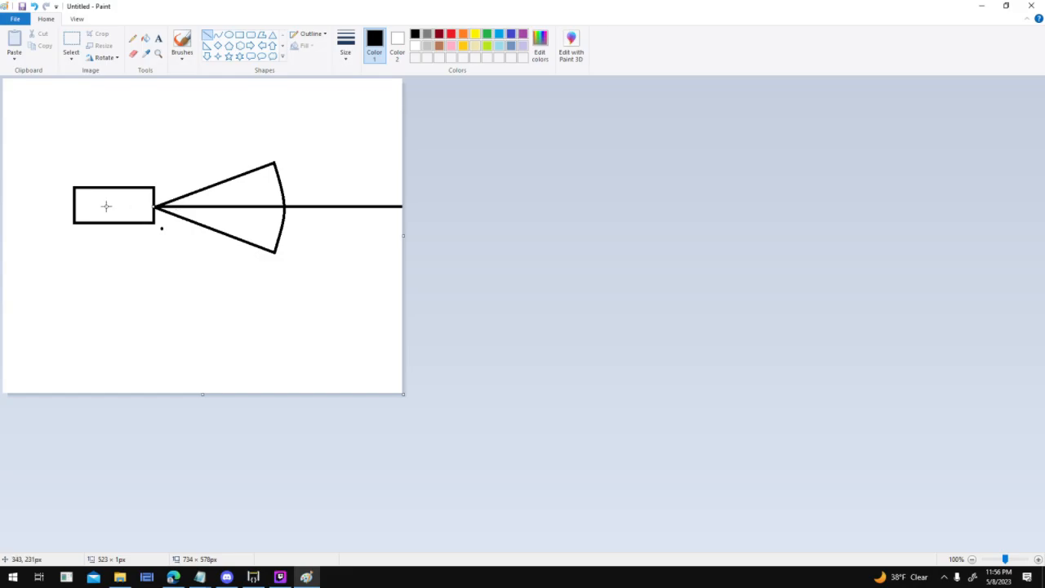
left_click(218, 46)
mouse_move(198, 264)
left_mouse_down()
mouse_move(152, 305)
mouse_move(378, 91)
left_mouse_up()
left_click(207, 35)
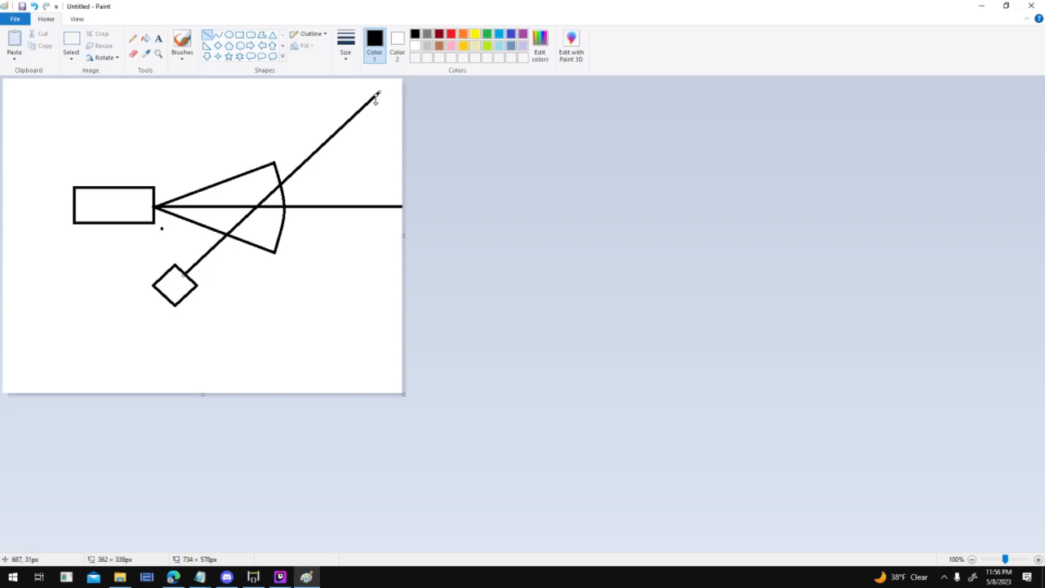
key("ctrl+z")
key("ctrl+z")
left_click(306, 577)
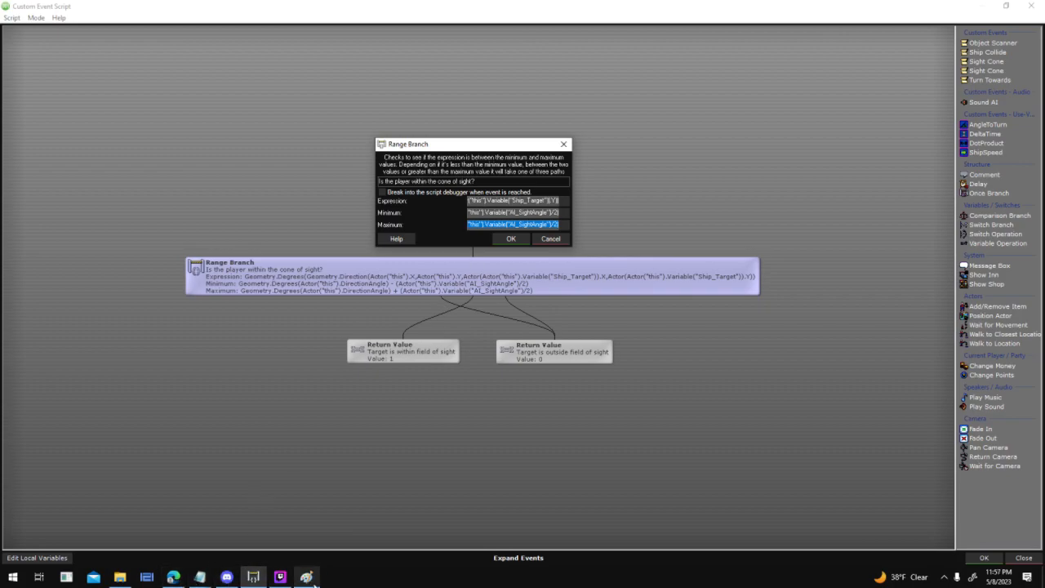
left_click(306, 577)
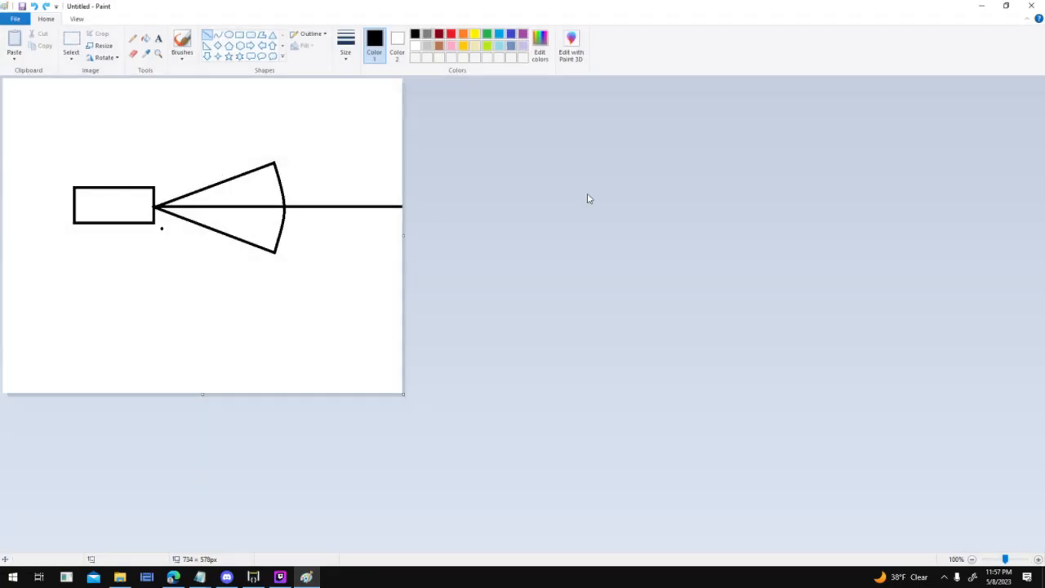
left_click(253, 577)
type("Actor(\"thi")
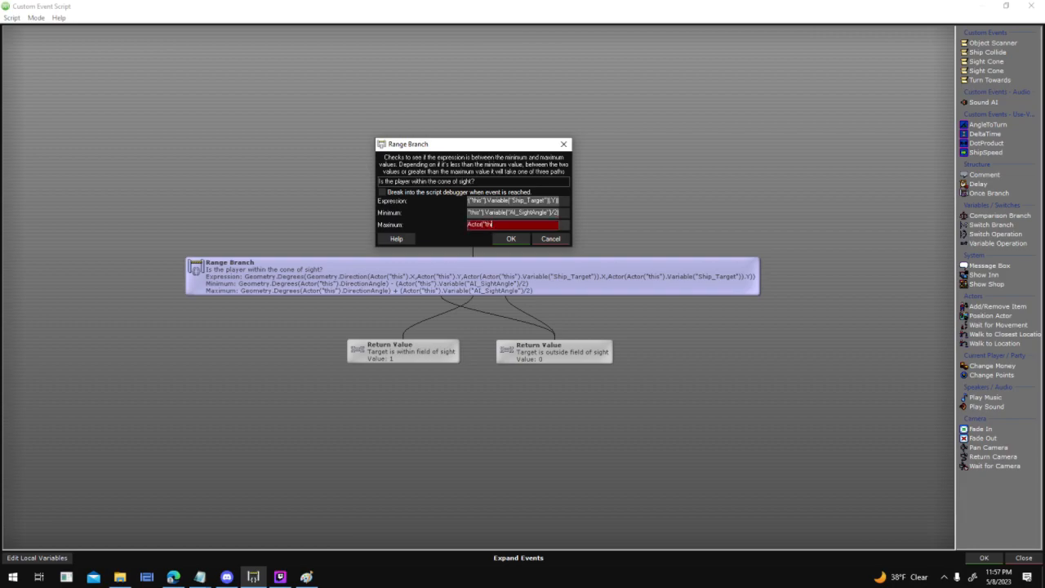
type("s\").DirectionAngle")
left_click(564, 238)
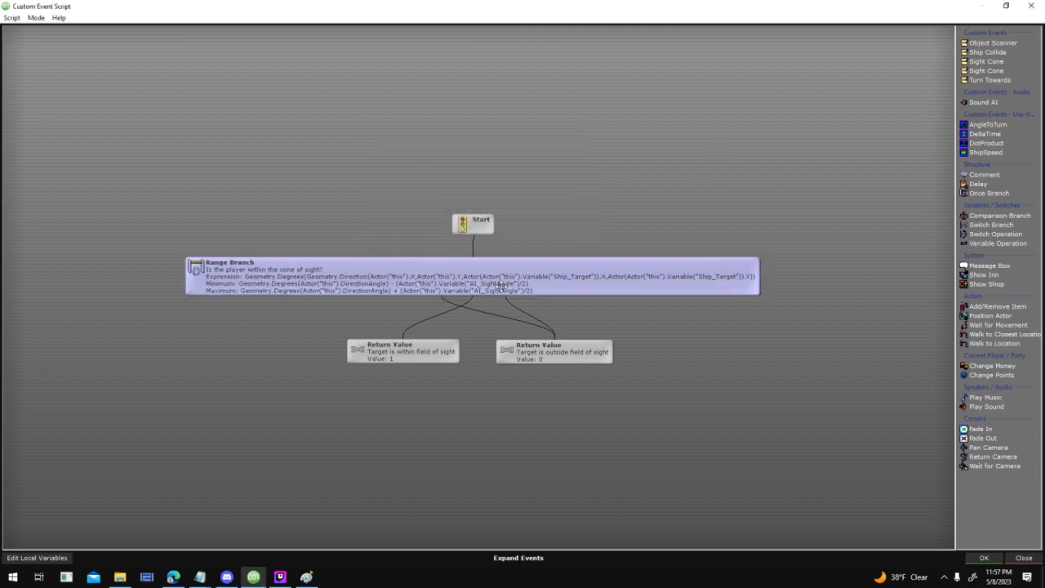
Examine the Geometry functions available for the Range Branch maximum, with all values included
double_click(571, 276)
left_click_drag(576, 232, 560, 143)
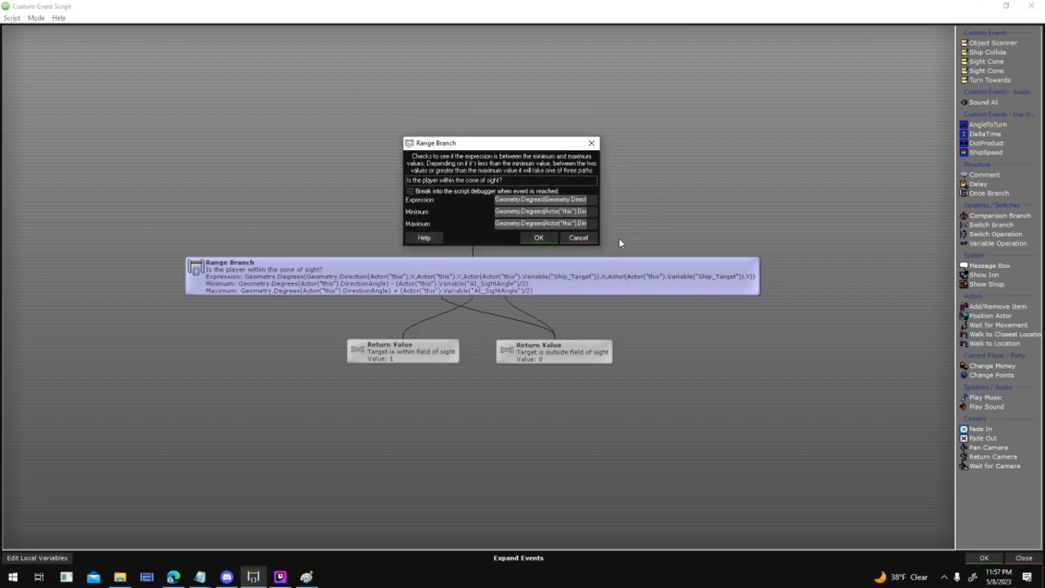
left_click(589, 224)
scroll(486, 309, "down", 5)
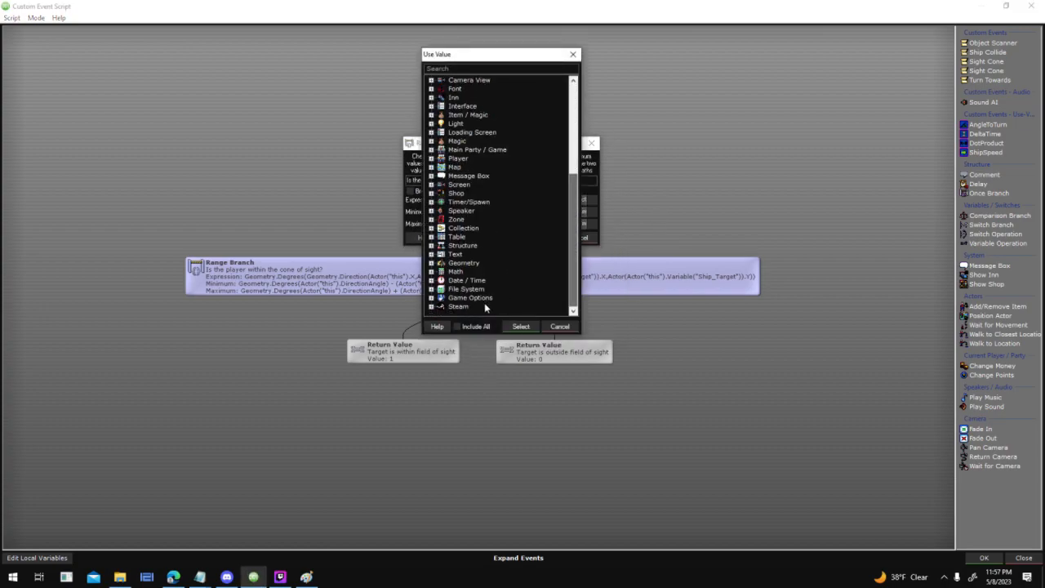
left_click(478, 325)
scroll(466, 261, "down", 5)
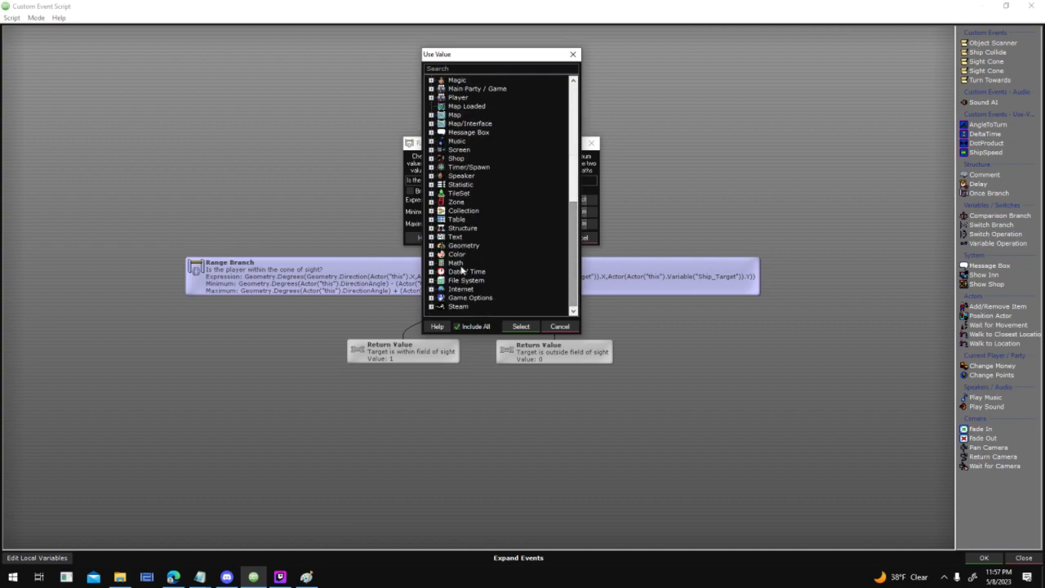
left_click(431, 246)
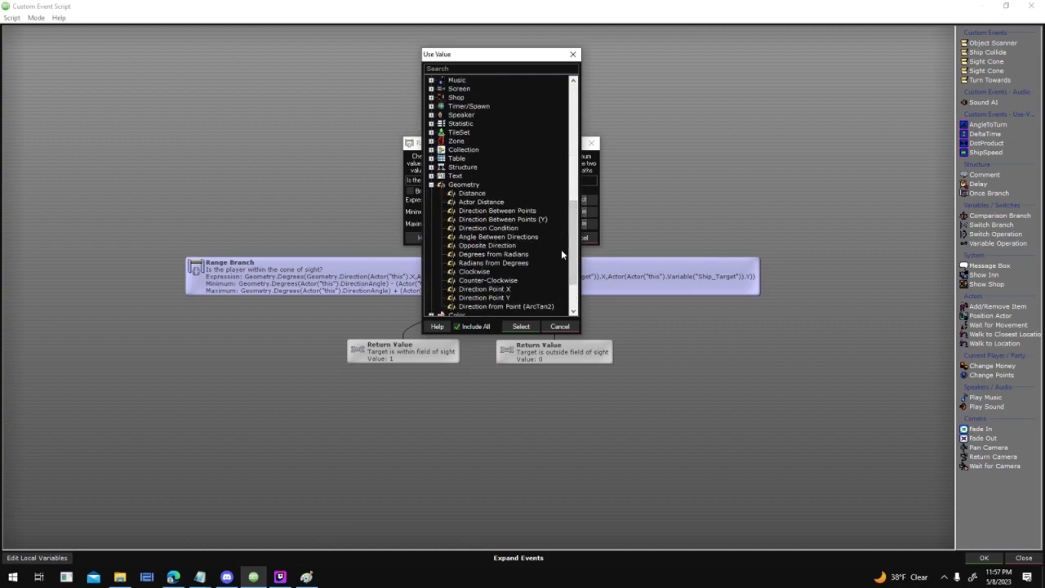
scroll(575, 253, "down", 1)
left_click_drag(575, 253, 613, 30)
Search the available values for "rot", examine the actor's Rotation Y and Rotation Z entries, and leave the Range Branch without saving
type("rot")
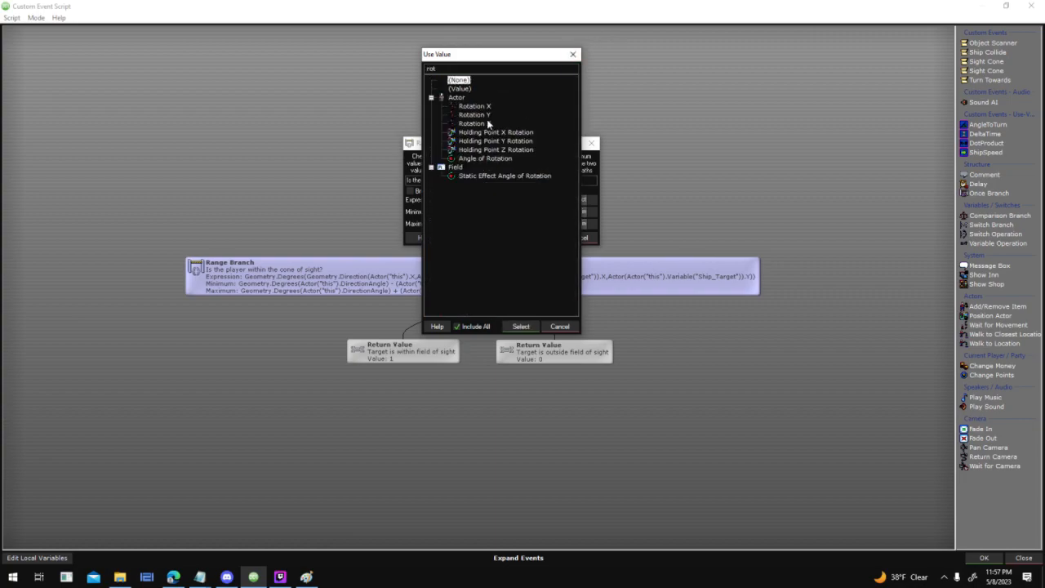
left_click(480, 115)
double_click(481, 123)
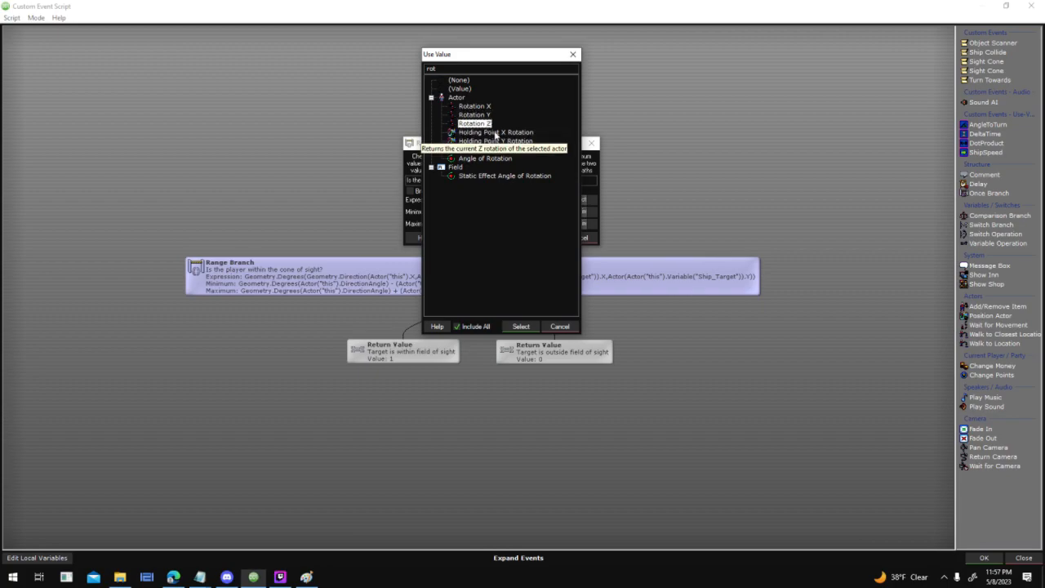
left_click(562, 330)
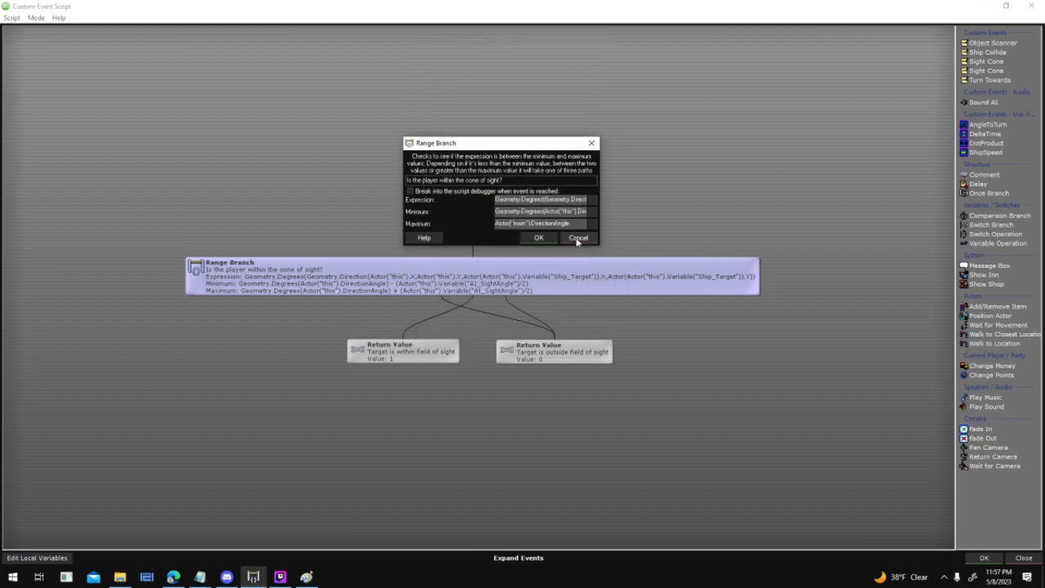
left_click(578, 238)
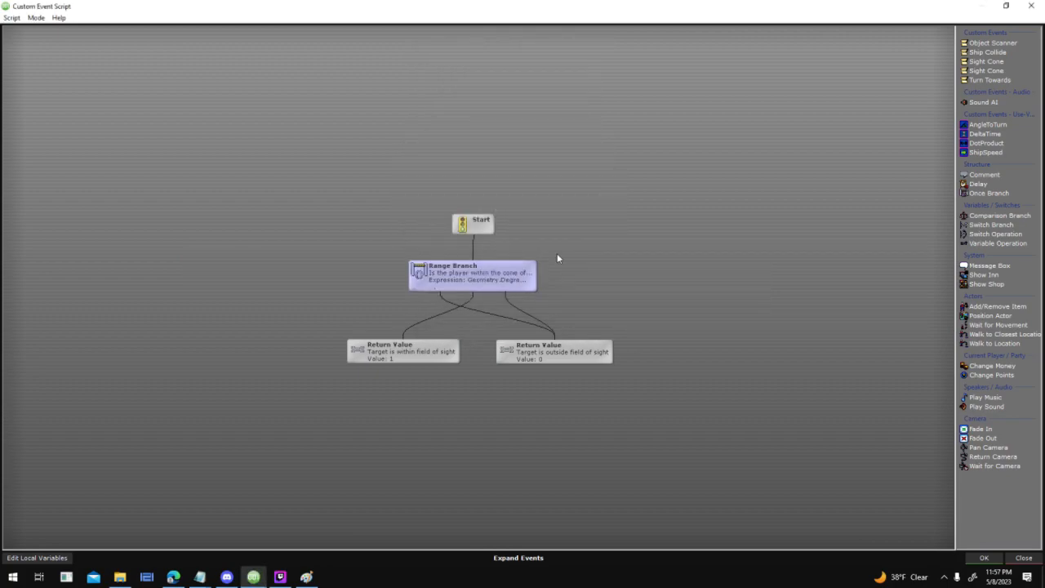
With the Range Branch settings reopened, add "30 / 2 = 15" below the list in To Do.txt and move the notes aside
mouse_move(500, 264)
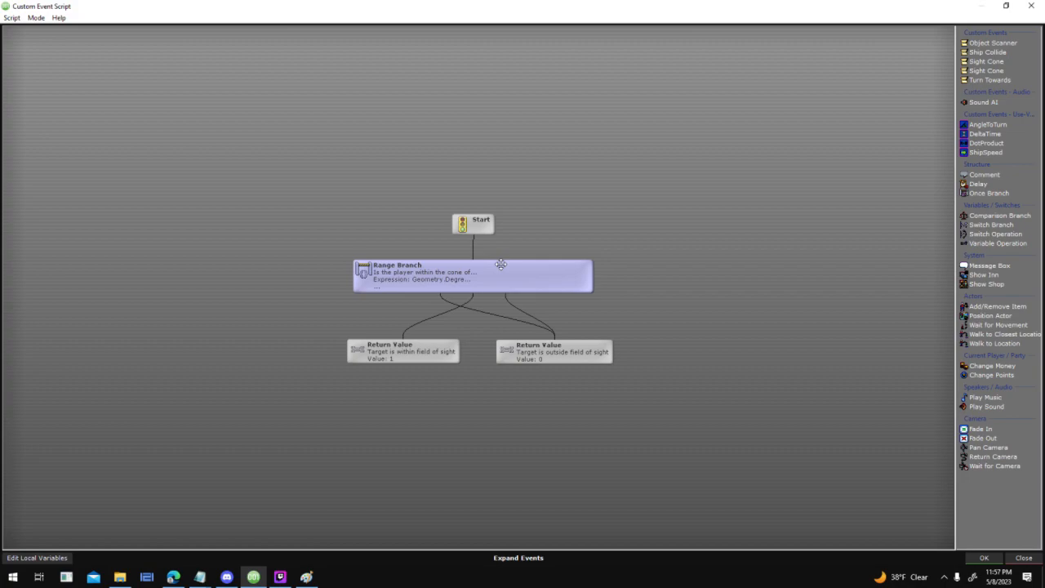
double_click(496, 266)
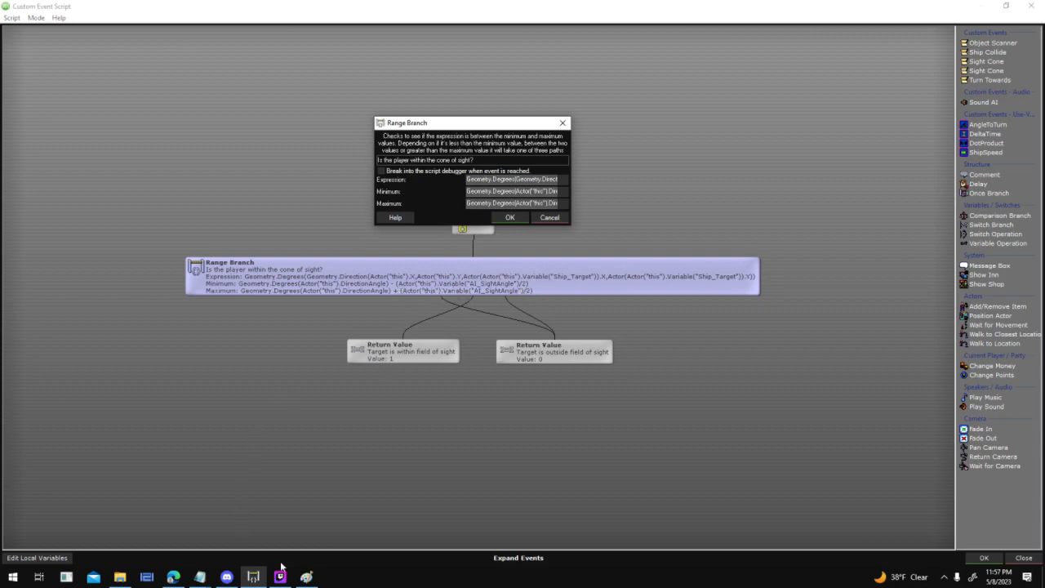
mouse_move(204, 576)
left_click(242, 527)
scroll(631, 441, "down", 1)
key("Return")
key("Return")
key("Return")
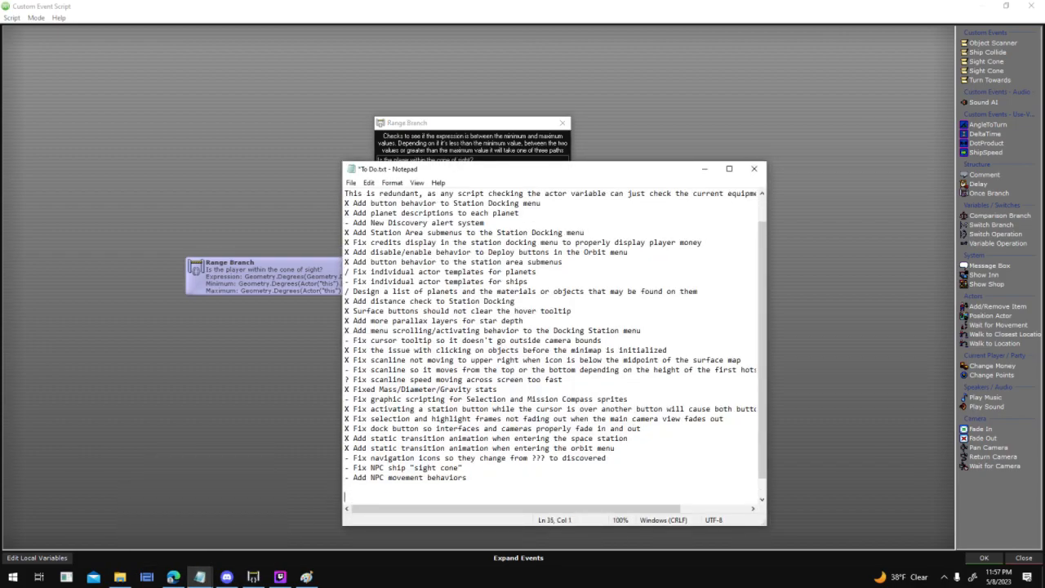
type("S")
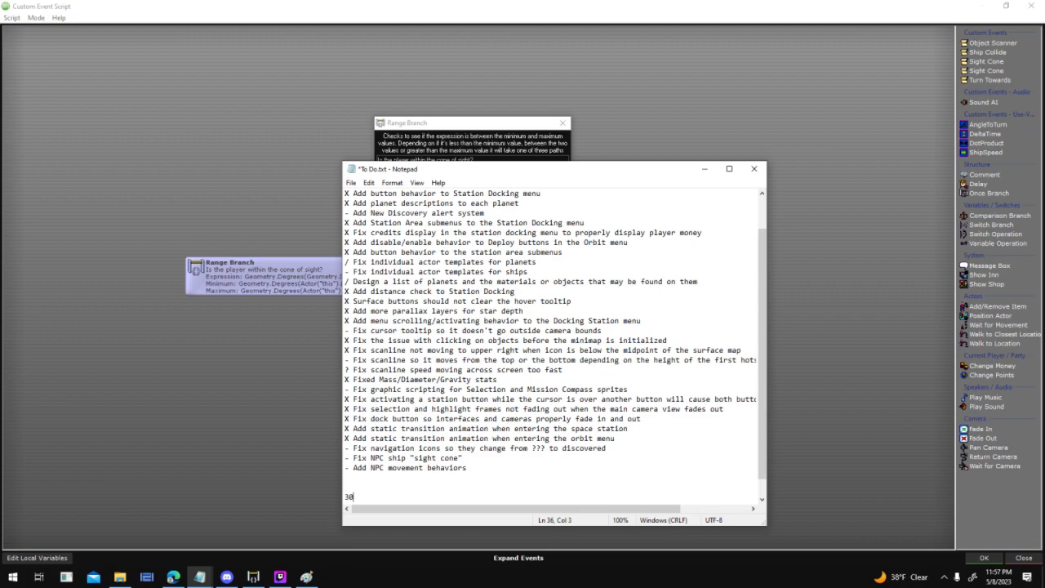
type("0")
key("Return")
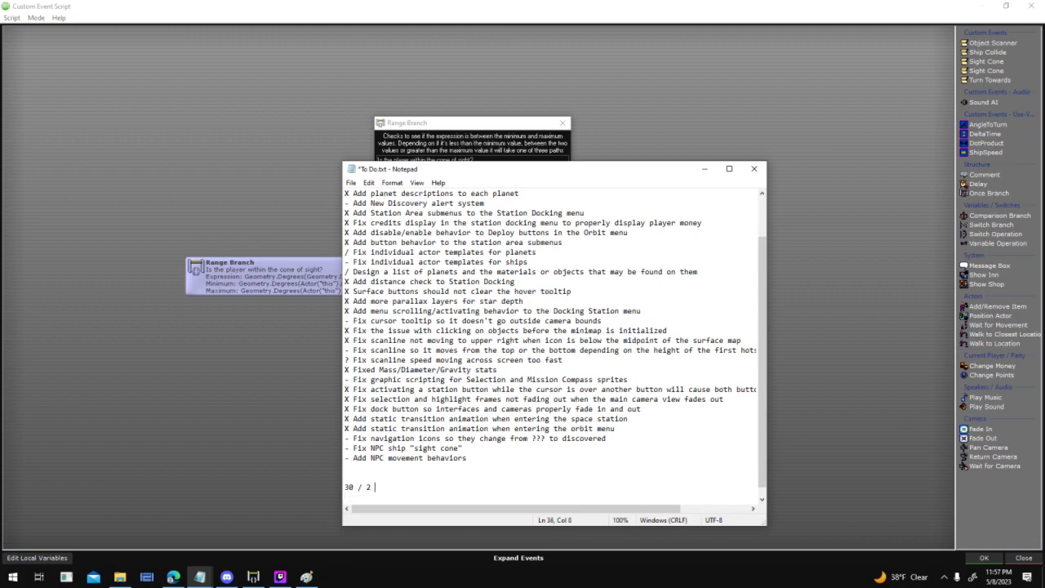
type("15")
left_click_drag(741, 169, 941, 87)
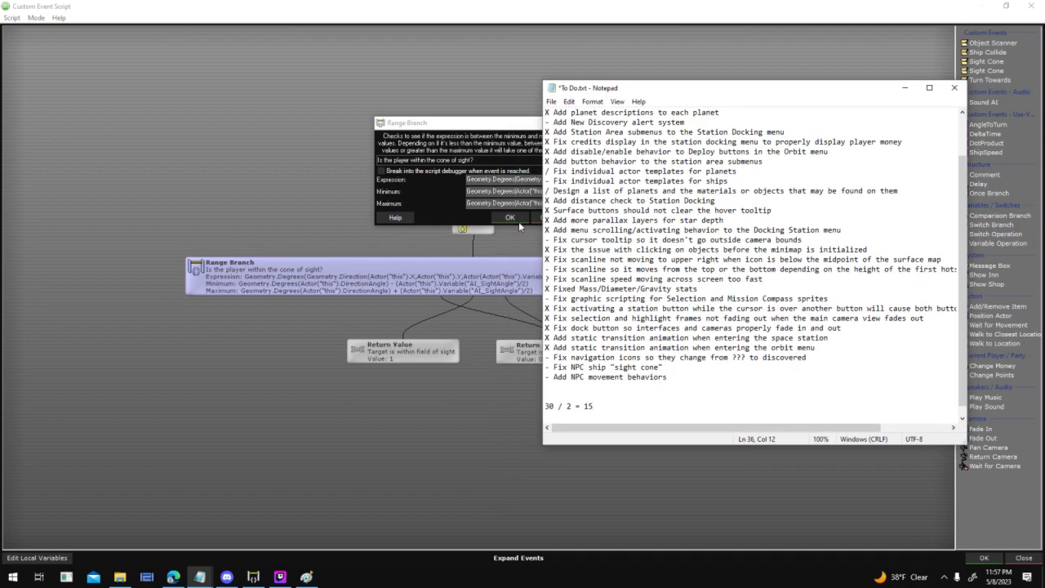
Switch to Paint, extend the sight cone's upper and lower edges to the canvas edge, and restore the window to a smaller size
left_click(306, 577)
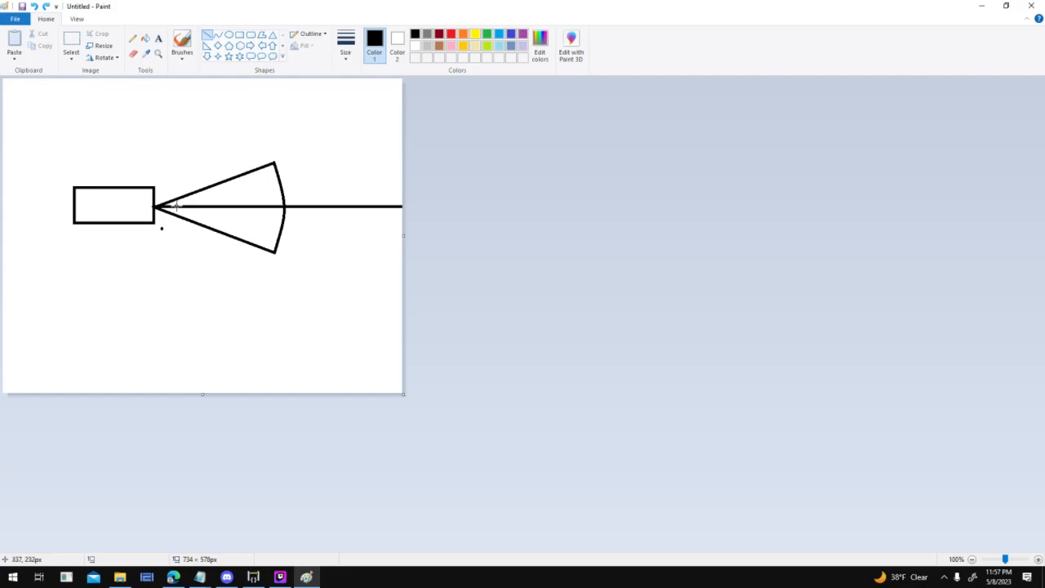
left_click_drag(163, 207, 410, 112)
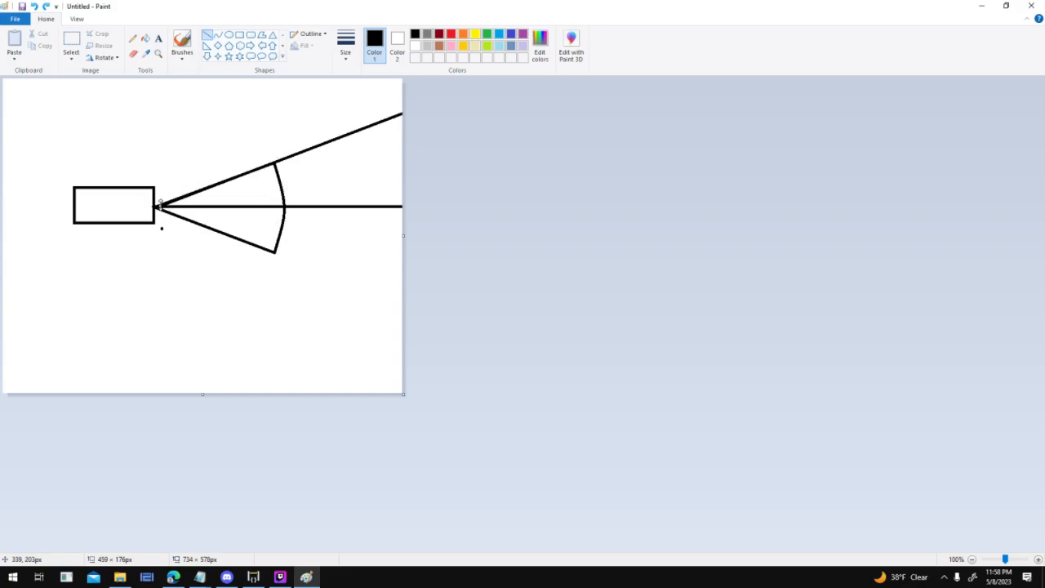
left_click(183, 241)
left_click_drag(154, 208, 407, 305)
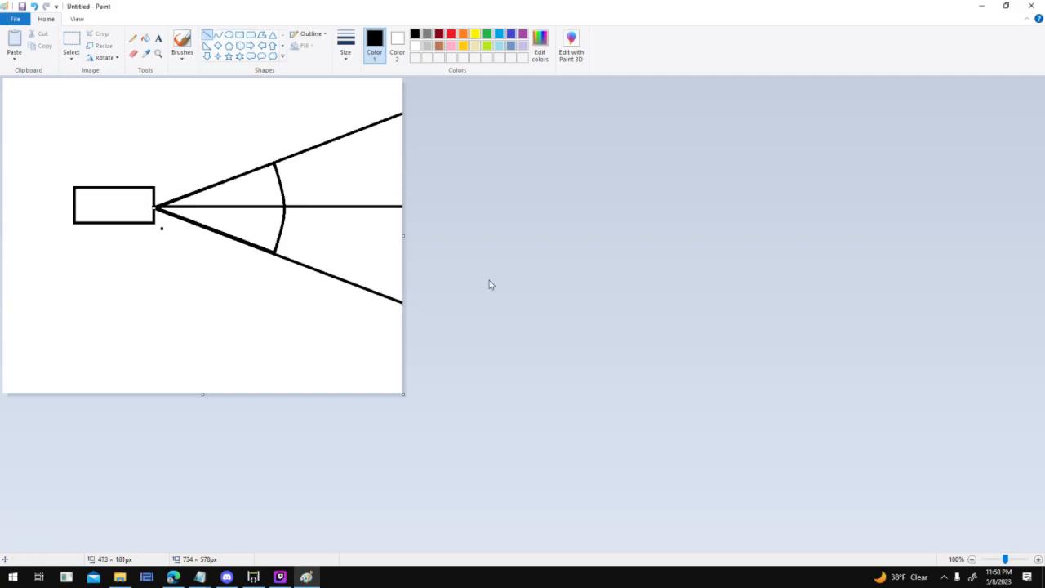
double_click(635, 10)
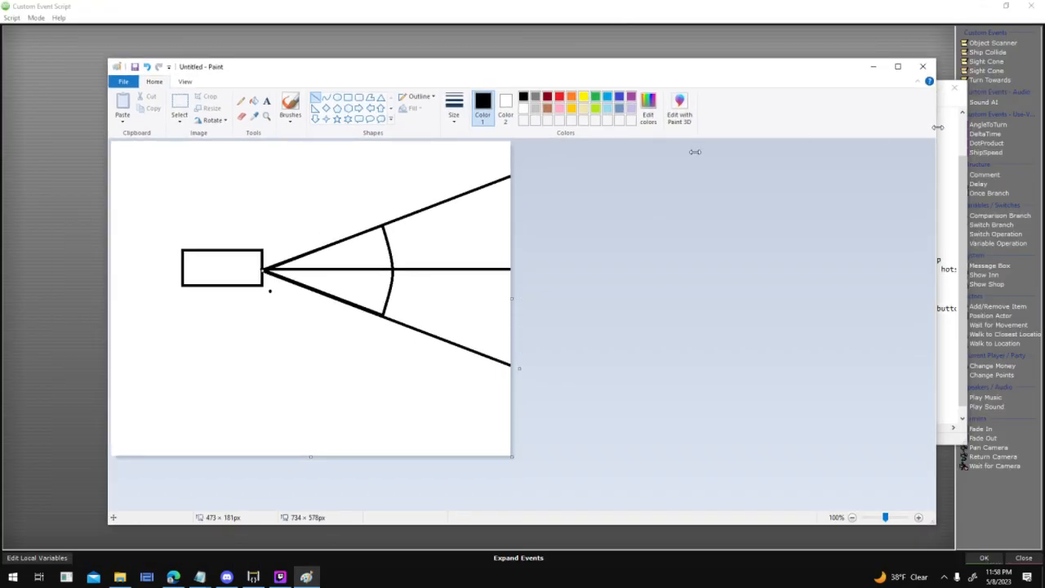
Narrow the Paint window to uncover the notes, minimise it, and return to the Range Branch settings
left_click_drag(937, 127, 537, 127)
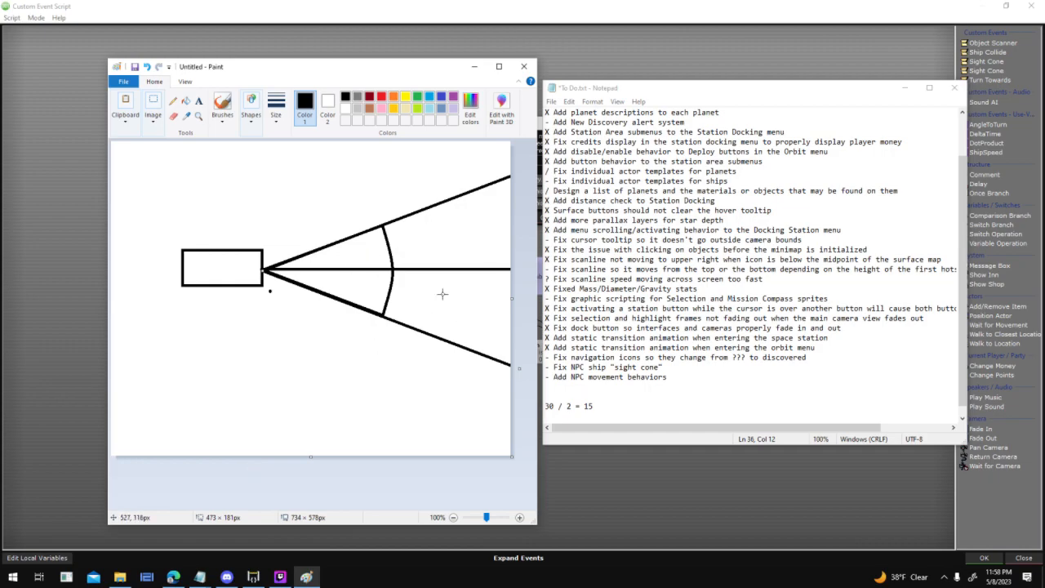
left_click(475, 68)
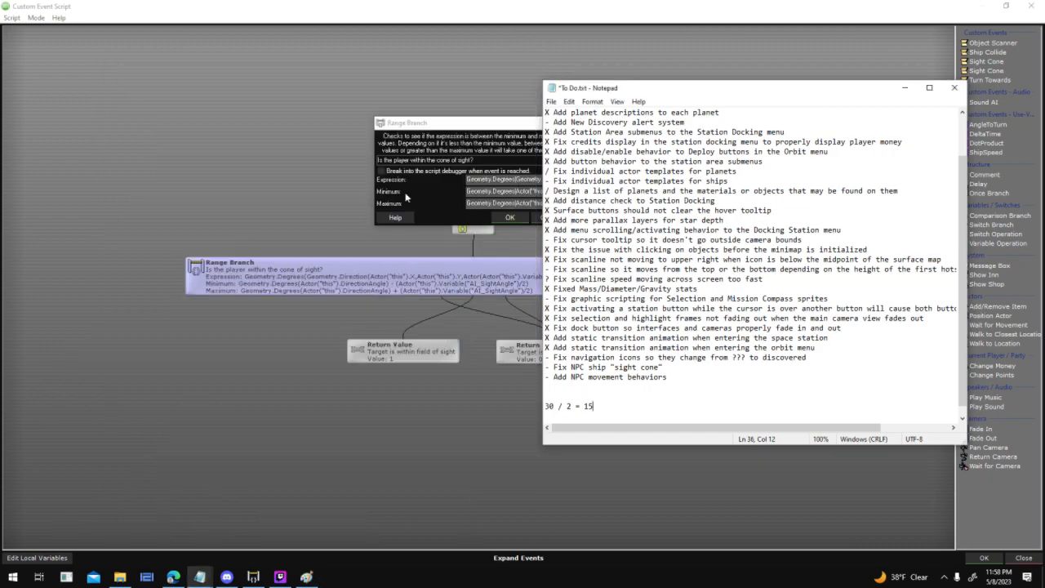
left_click(430, 136)
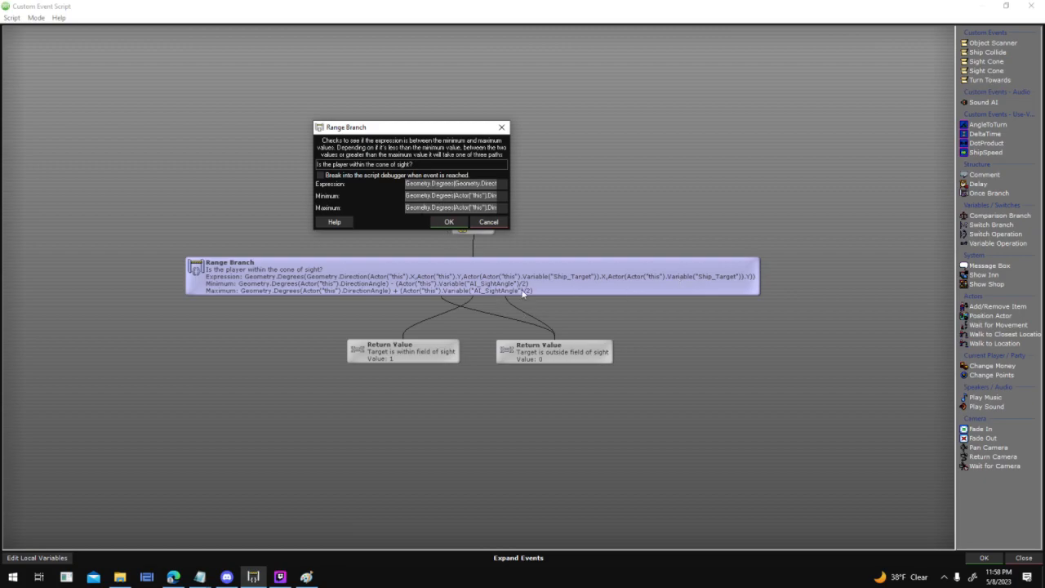
Accept the Range Branch and the Sight Cone script, and close the custom events
left_click(448, 222)
left_click(426, 358)
left_click_drag(426, 357, 422, 358)
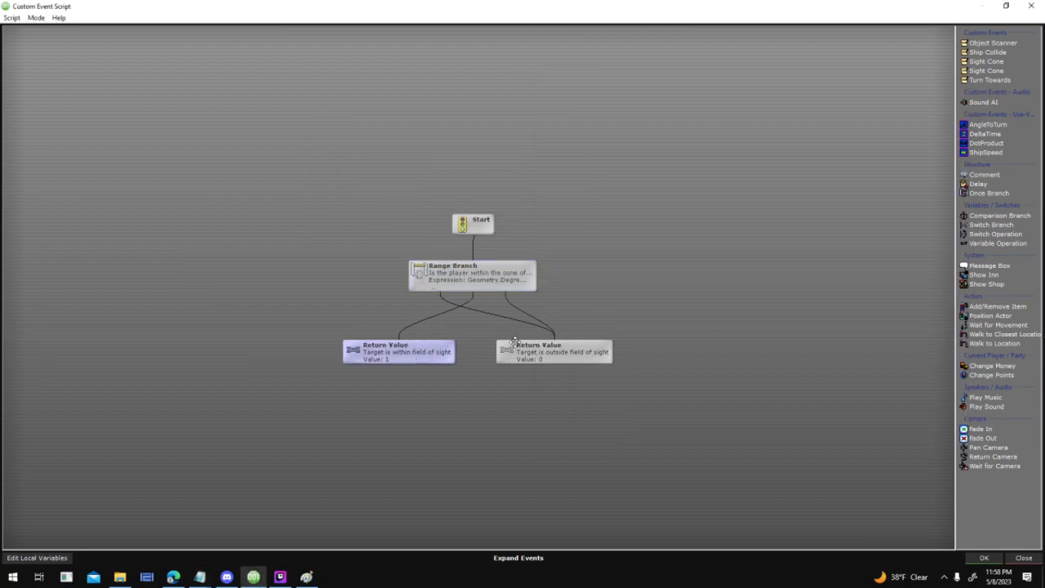
left_click(984, 558)
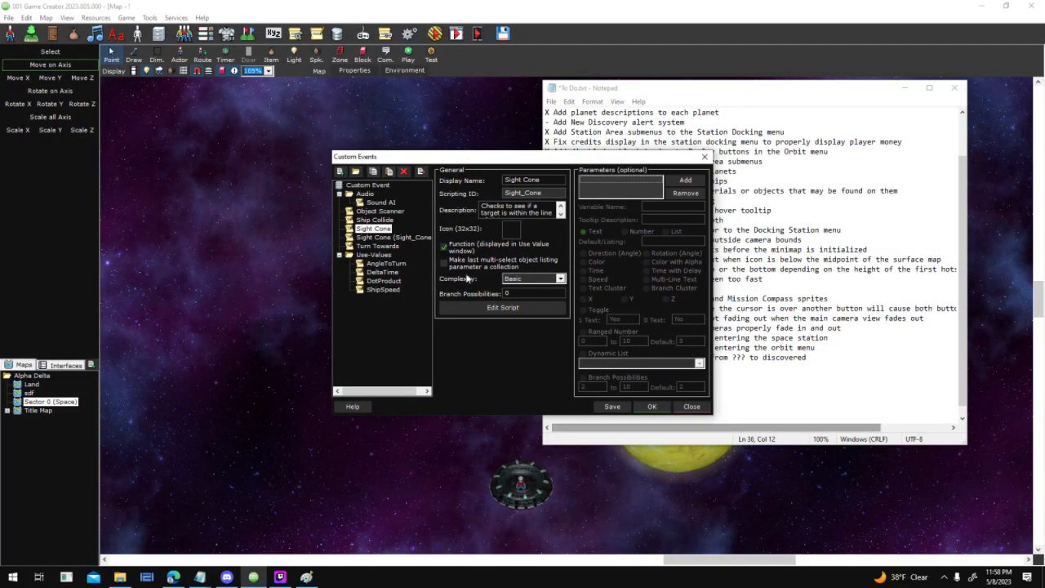
left_click(655, 406)
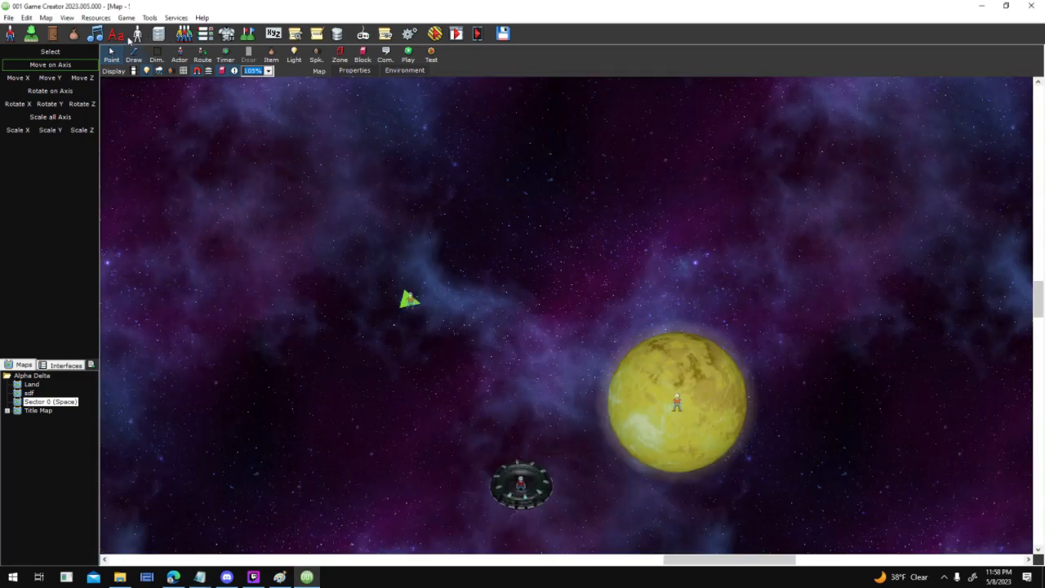
Open the base actor of the NPC Ship template and select its When (Custom.Sight_Cone) trigger
left_click(136, 35)
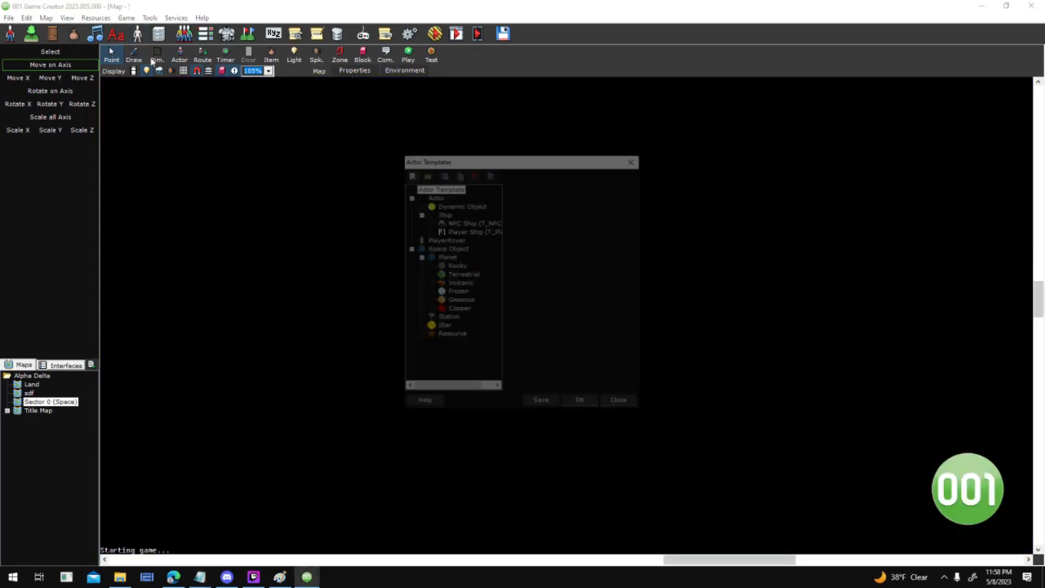
left_click(469, 221)
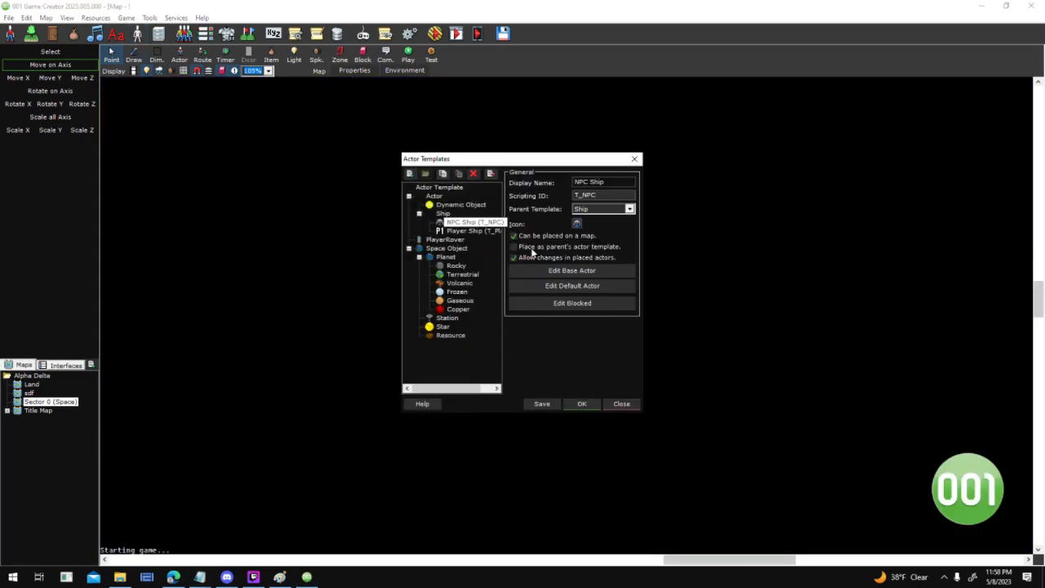
left_click(588, 272)
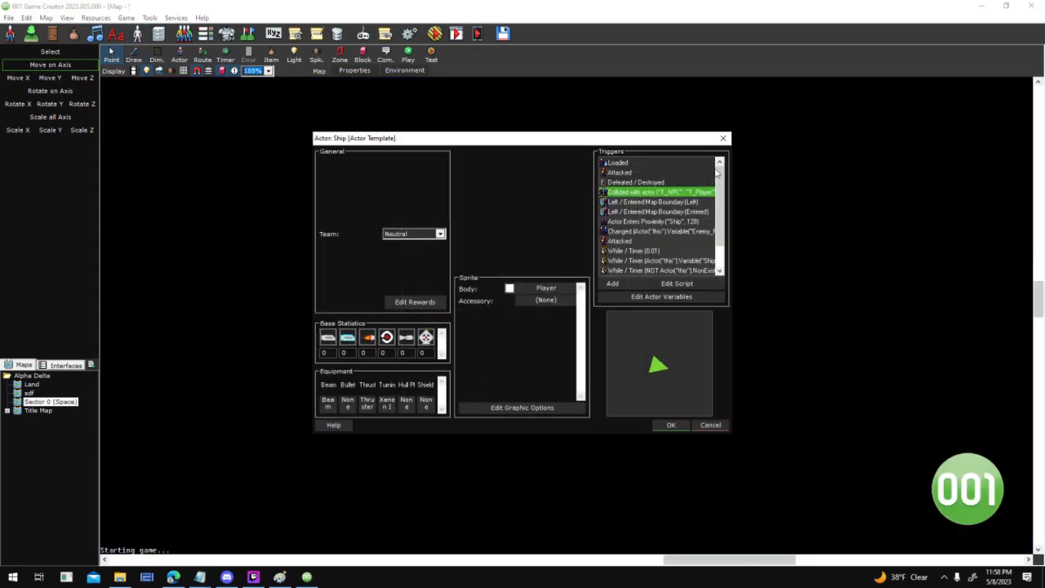
left_click(720, 264)
left_click(676, 260)
left_click(676, 269)
left_click(680, 260)
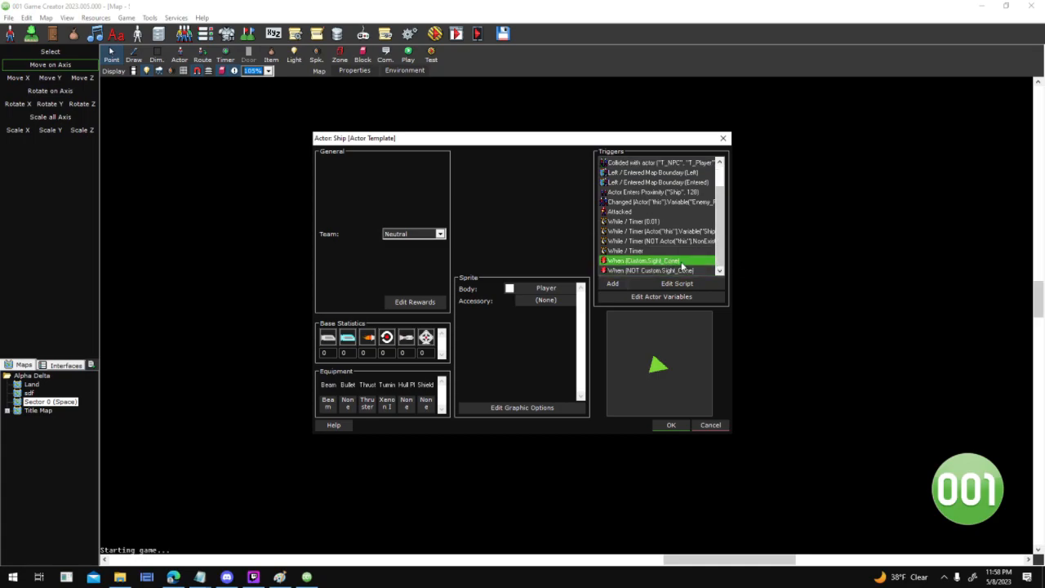
Open the settings of the Custom.Sight_Cone trigger and examine its condition
right_click(681, 261)
left_click(706, 284)
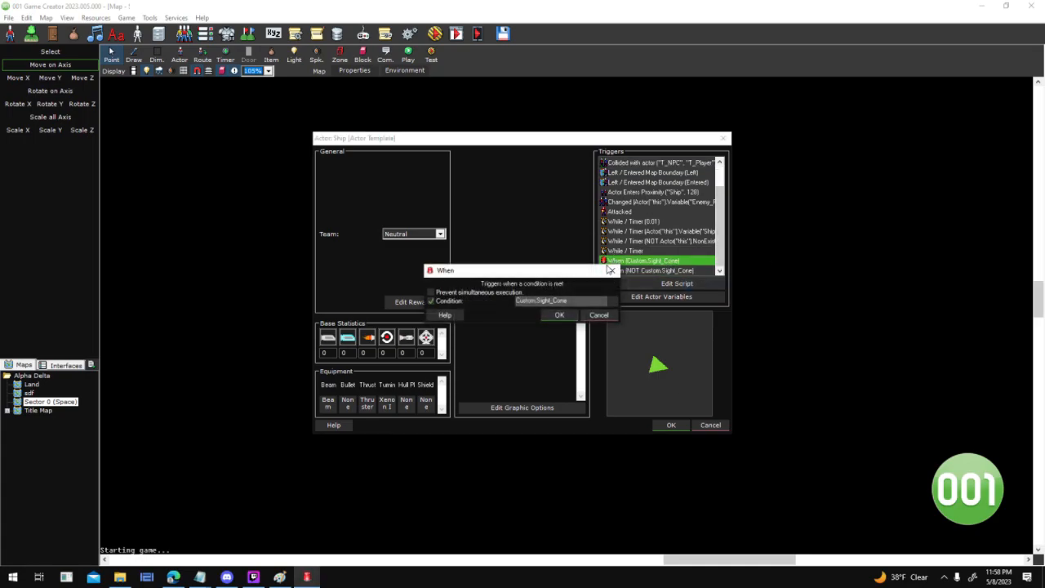
left_click(570, 300)
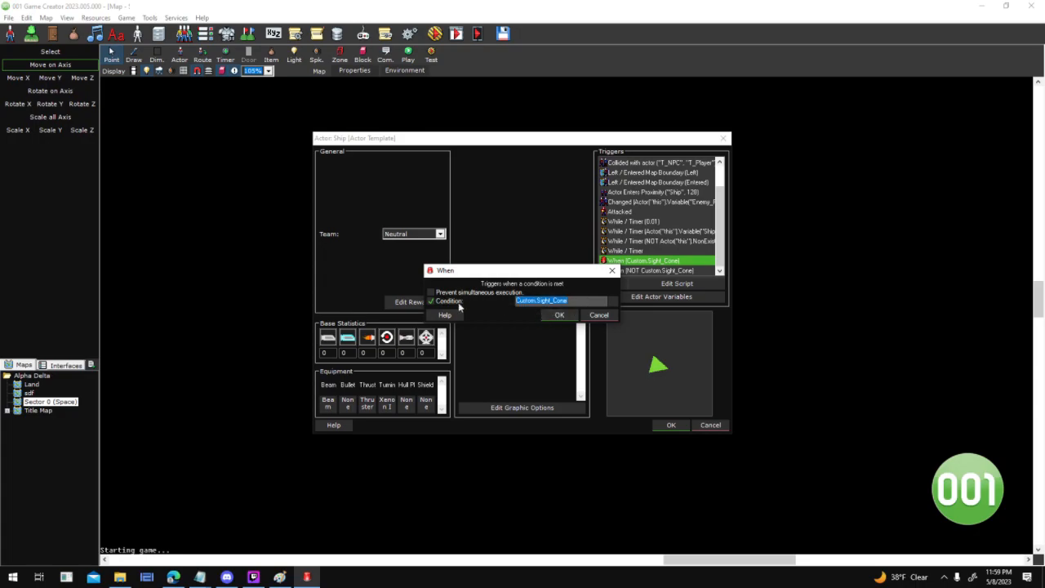
left_click_drag(569, 301, 537, 301)
Consult the sight cone diagram in Paint, minimise the streaming window, and return to the trigger condition
left_click(255, 577)
left_click(281, 578)
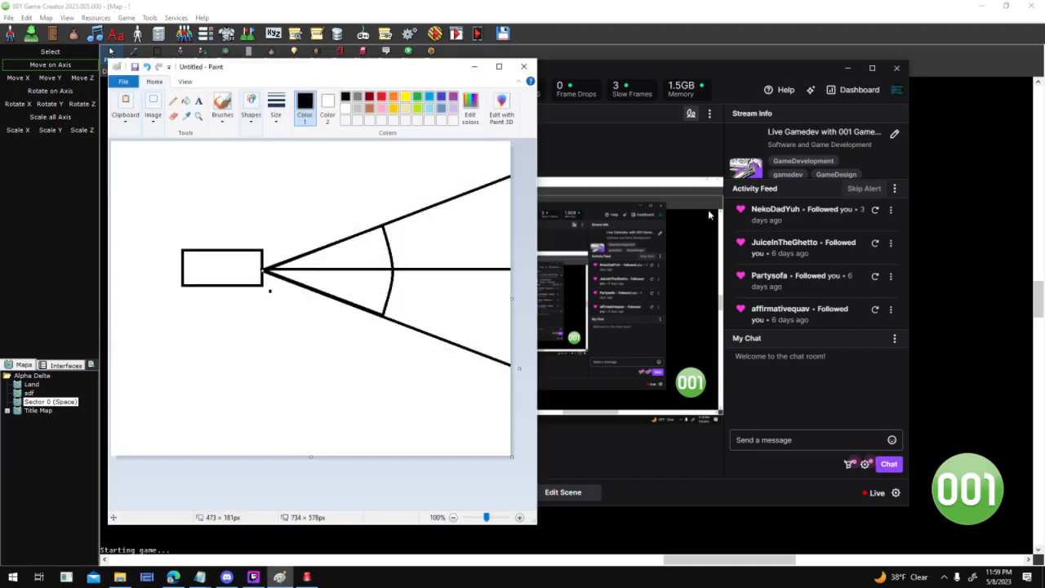
left_click(812, 74)
left_click(849, 68)
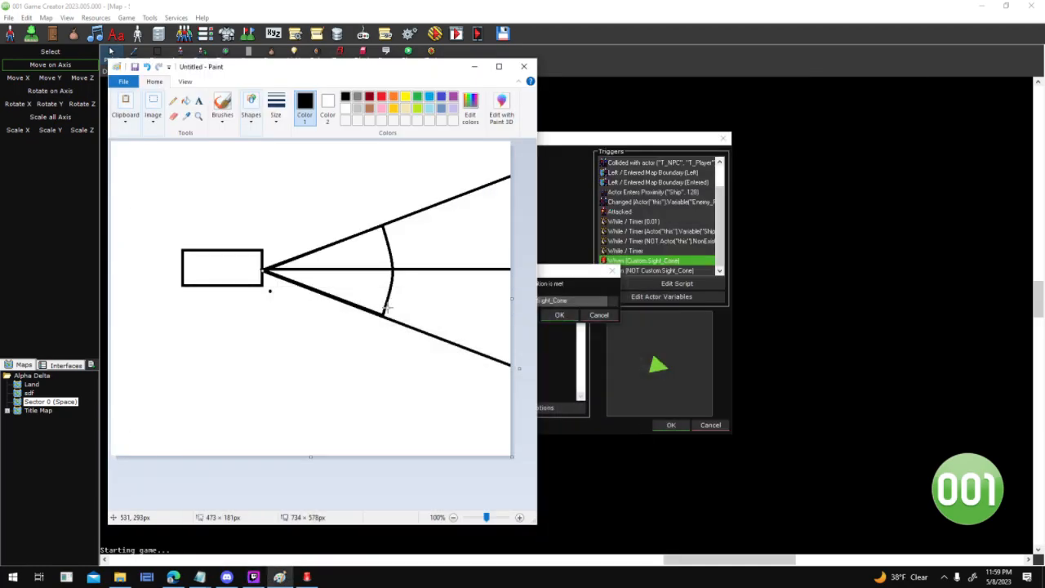
left_click(602, 161)
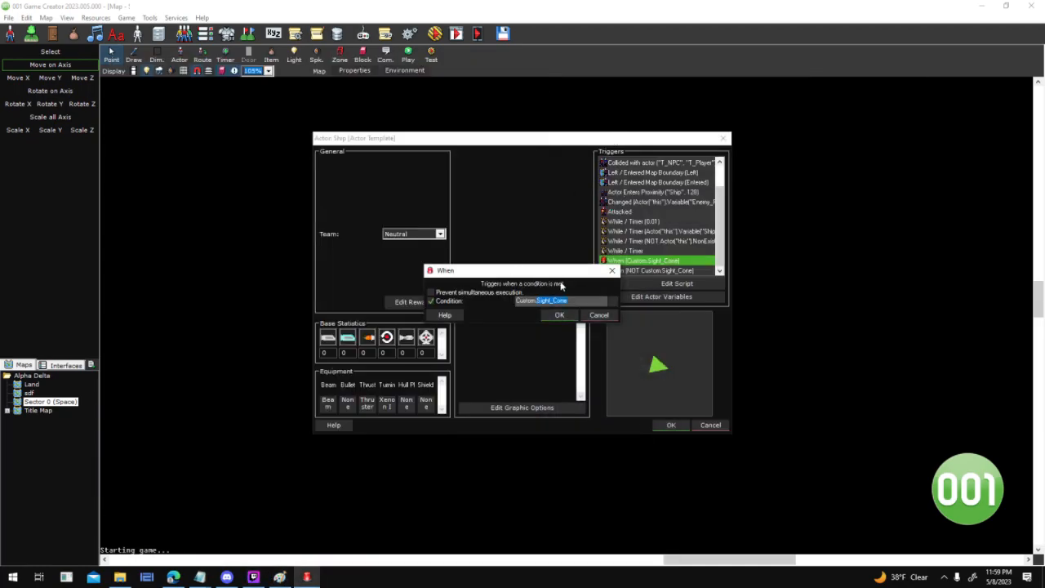
Close the trigger condition and review the actor script of the When (Custom.Sight_Cone) trigger
left_click_drag(568, 276, 537, 217)
left_click(531, 252)
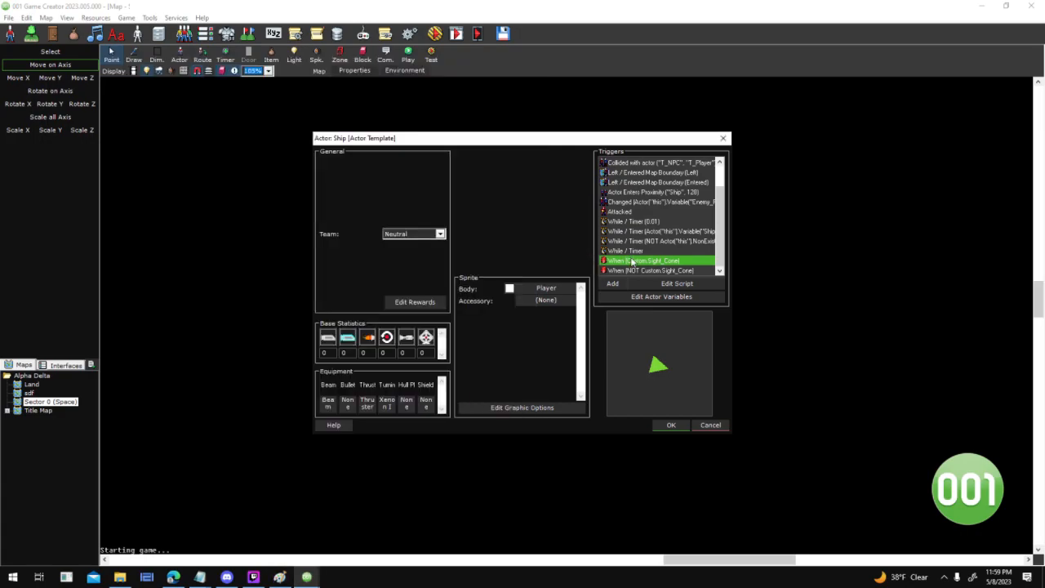
double_click(631, 261)
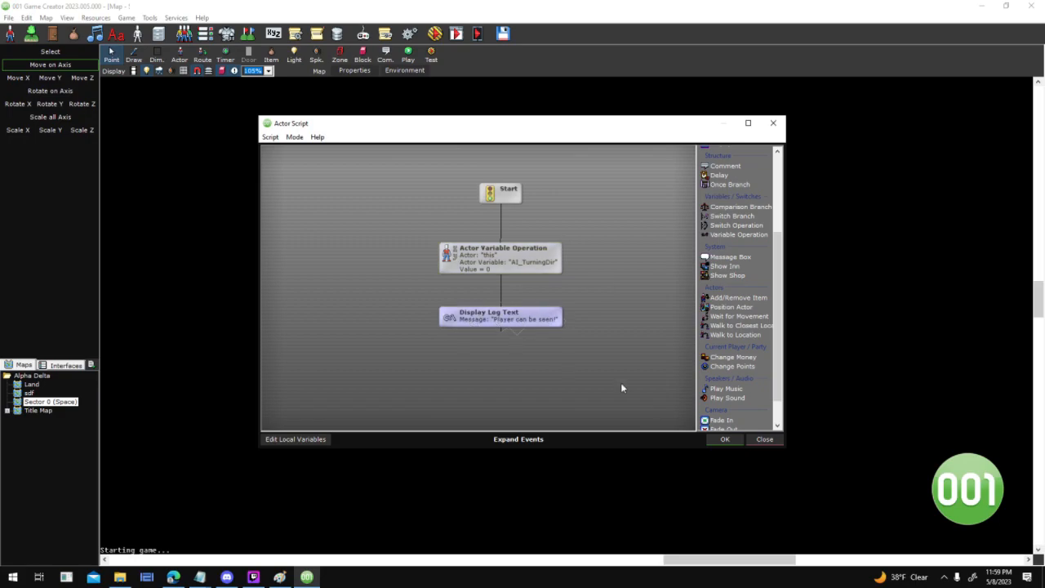
left_click(721, 439)
In the NOT Custom.Sight_Cone script, move the "Greater than 0" and "Less than 0" logs aside and align Start above the Comparison Branch
double_click(684, 271)
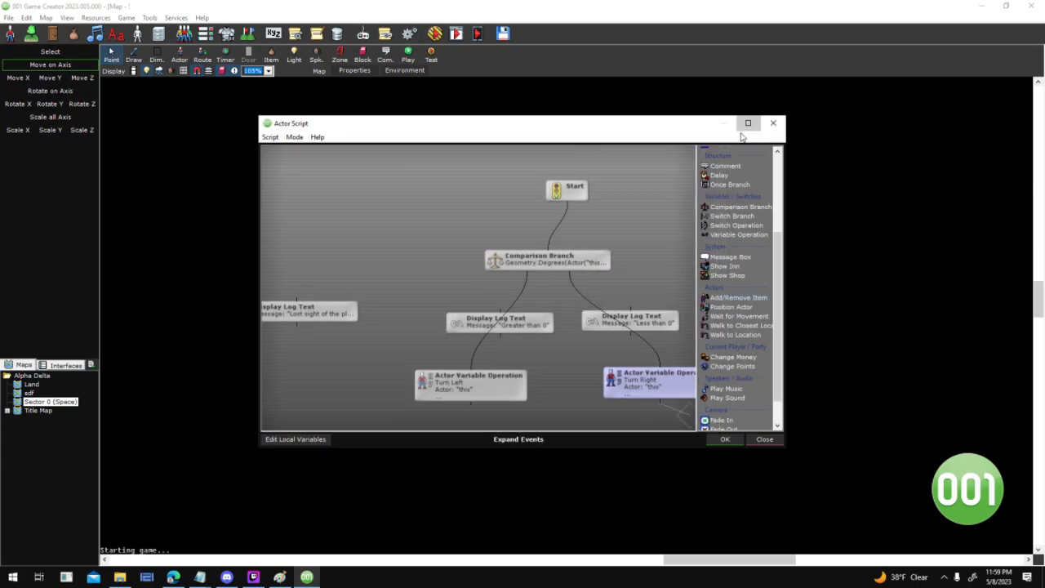
left_click(746, 123)
left_click_drag(566, 190, 548, 213)
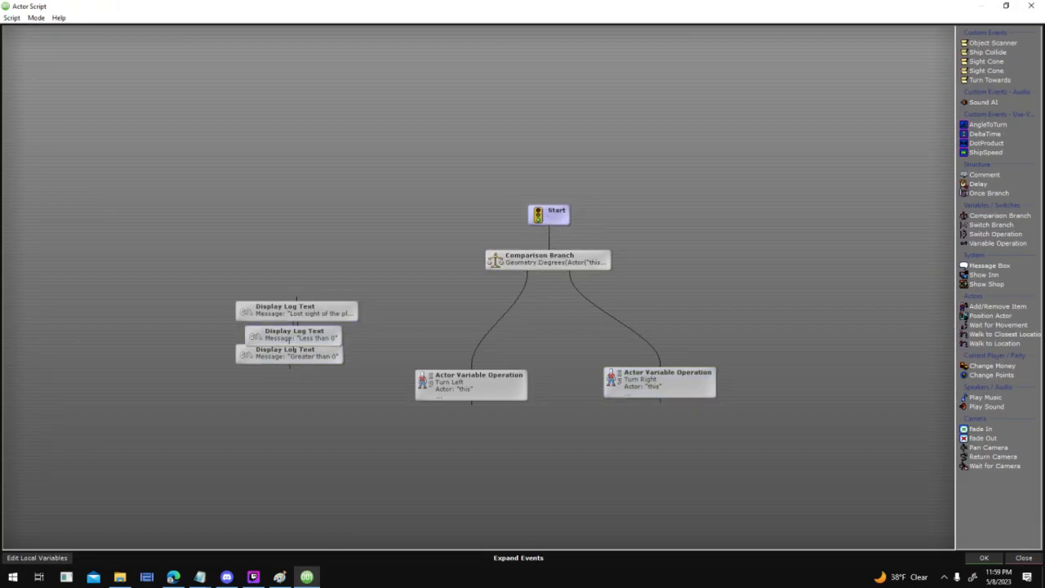
left_click(984, 558)
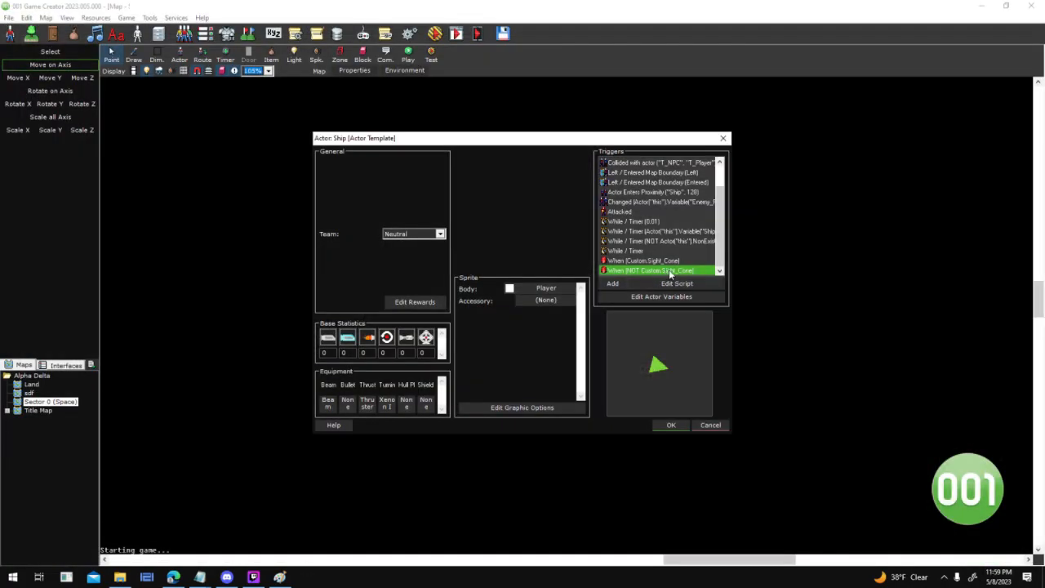
Reopen the NOT Custom.Sight_Cone script, open its Comparison Branch, and examine the direction angle expression
left_click(674, 282)
left_click(746, 121)
left_click_drag(572, 254, 571, 263)
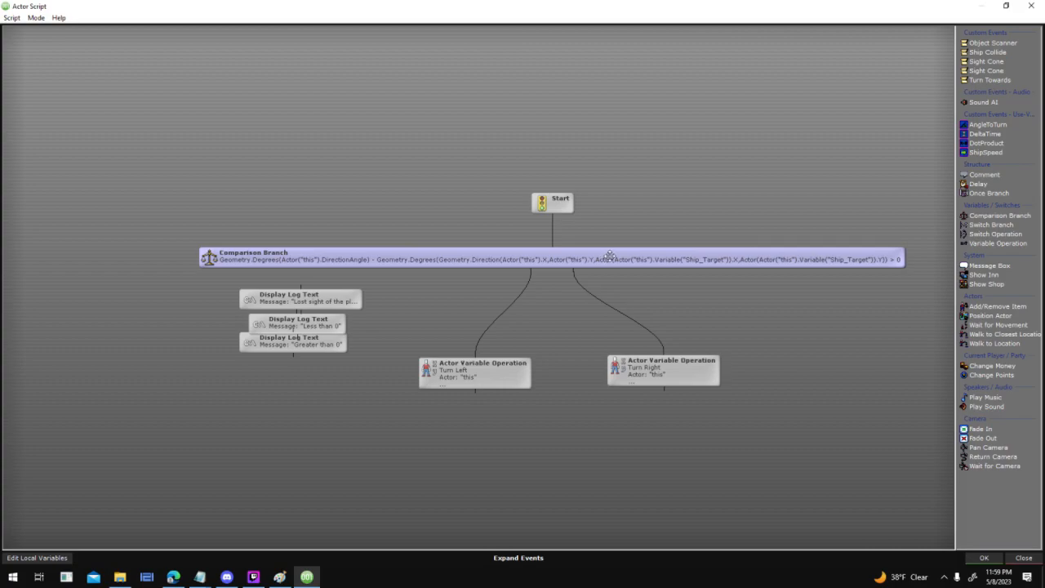
double_click(611, 255)
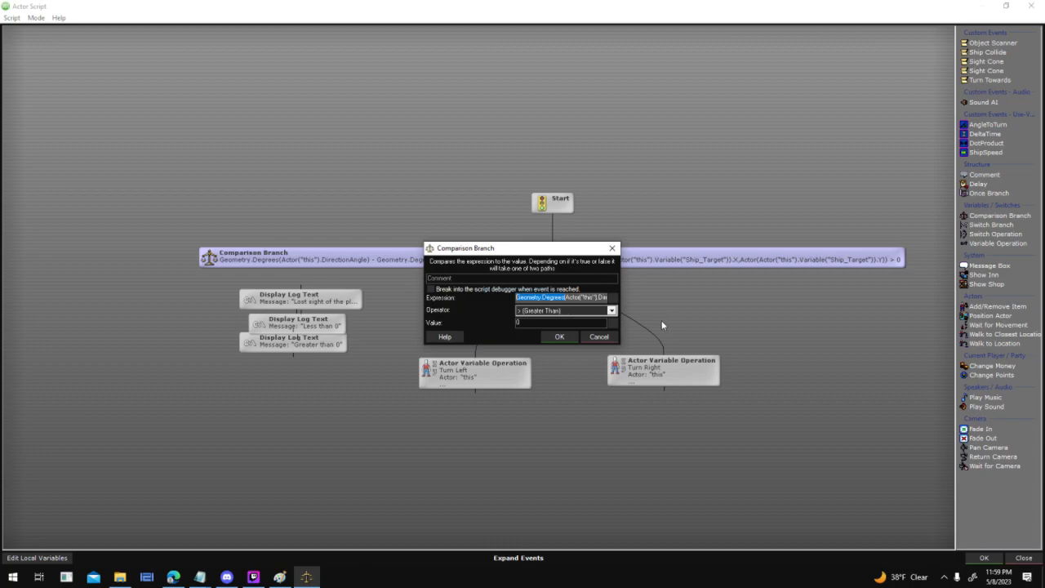
left_click(610, 299)
left_click_drag(946, 431, 945, 431)
left_click_drag(572, 298, 506, 298)
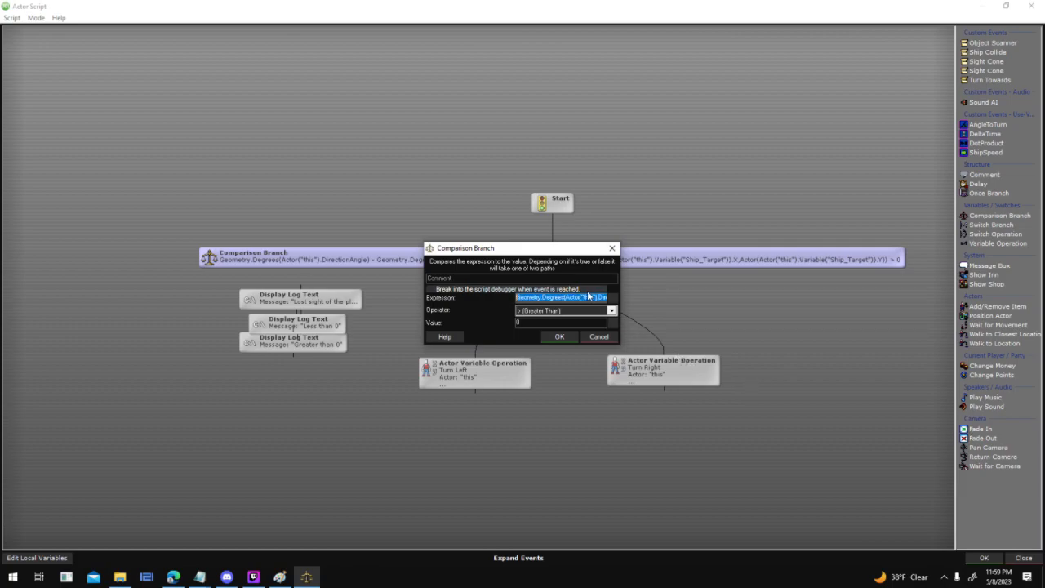
key("Right")
Search the values for "rotation", try the actor's Rotation Y as the comparison value, and clear it again
left_click(612, 323)
type("rotation")
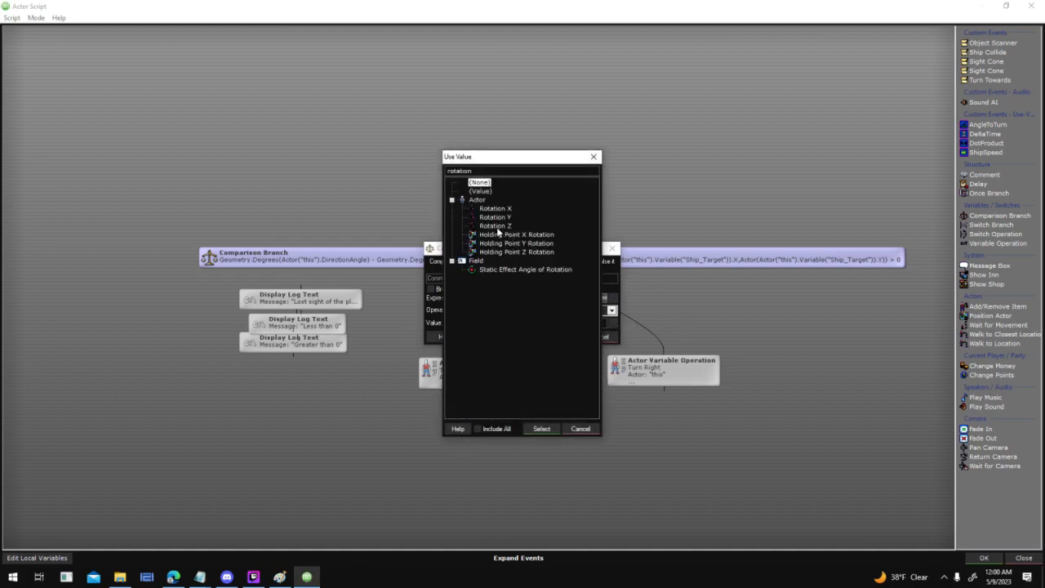
left_click(496, 226)
double_click(502, 218)
left_click(591, 329)
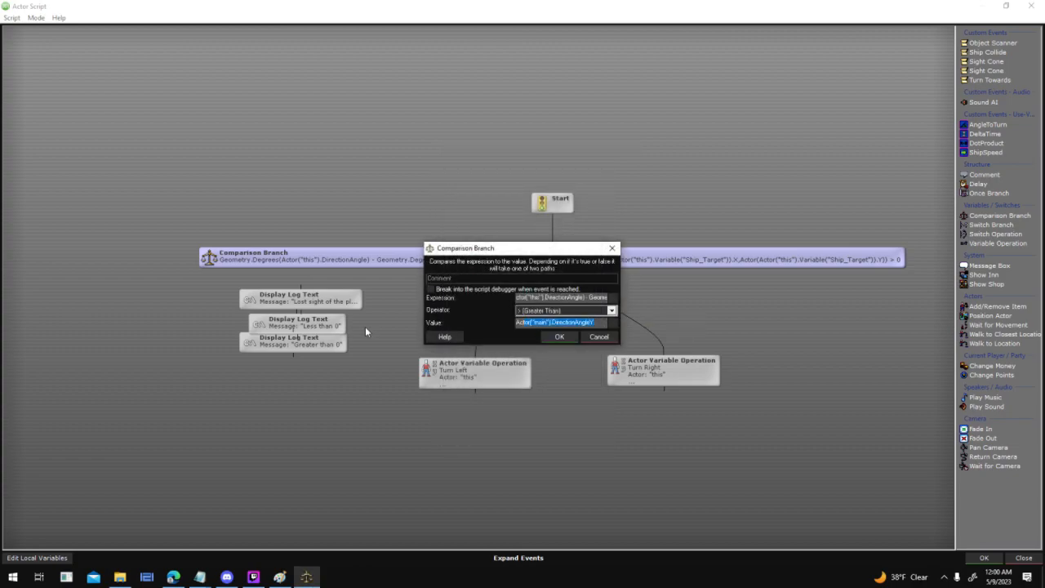
key("BackSpace")
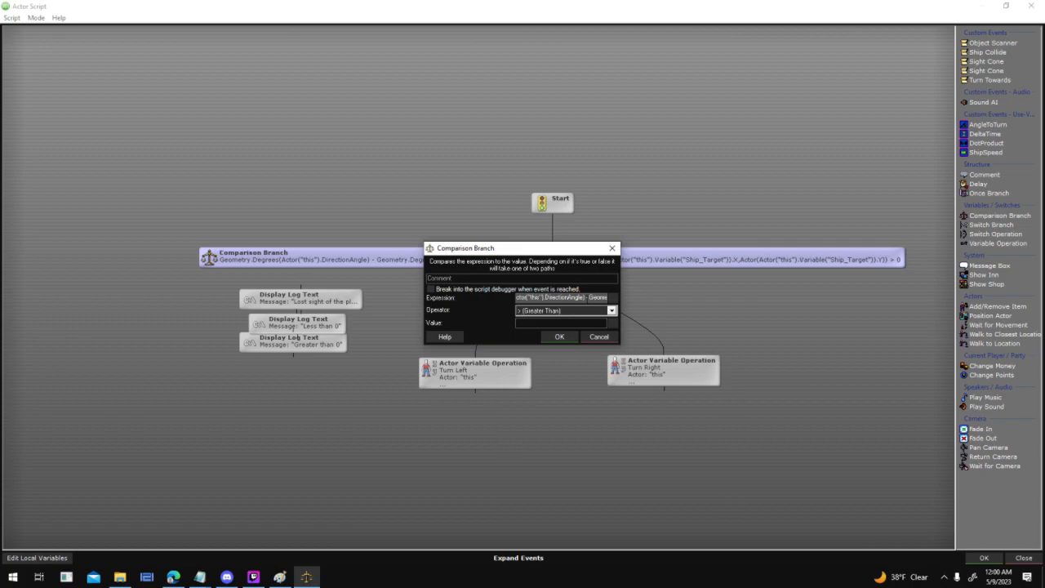
Read through the full expression of the Comparison Branch
key("Right")
key("Right")
key("Right")
key("Right")
key("Right")
key("Right")
key("Right")
key("Right")
key("Right")
key("Right")
key("Right")
key("Right")
key("Right")
key("Right")
key("Right")
key("Right")
key("Right")
key("Right")
key("Right")
key("Right")
key("Right")
key("Right")
key("Right")
key("Right")
key("Right")
key("Right")
key("Right")
key("Right")
key("Right")
key("Right")
key("Right")
key("Right")
key("Right")
key("Right")
key("Right")
key("Right")
key("Right")
key("Right")
key("Right")
key("Right")
key("Right")
key("Right")
key("Right")
key("Right")
key("Right")
key("Right")
key("Right")
key("Right")
key("Right")
key("Right")
key("Right")
key("Right")
key("Right")
key("Right")
key("Right")
key("Right")
key("Right")
key("Right")
key("Right")
key("Right")
key("Right")
key("Right")
key("Right")
key("Right")
key("Right")
Include all available values for the comparison value and choose the Geometry function Direction Between Points
left_click(612, 325)
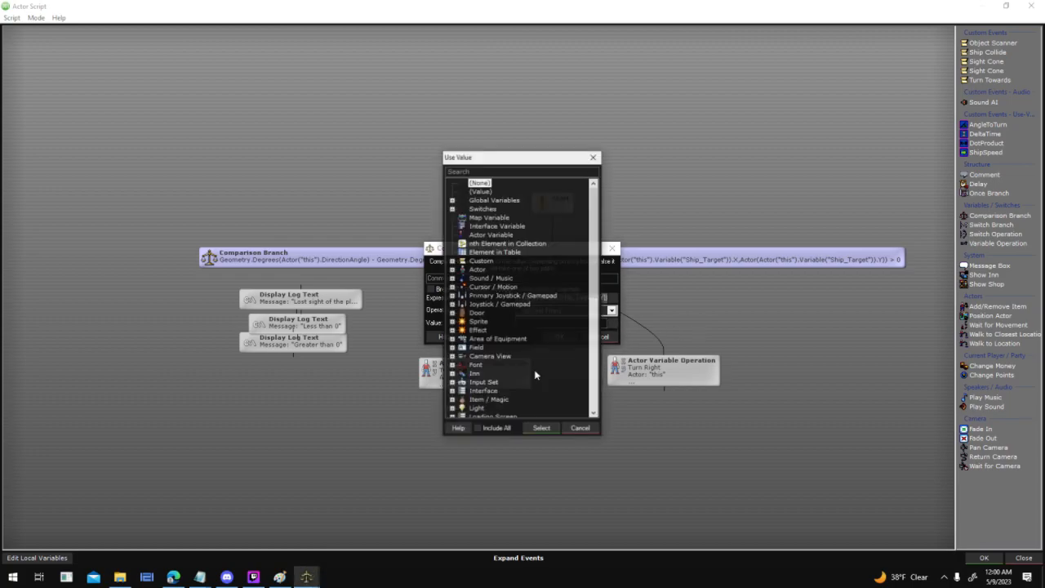
left_click(479, 429)
scroll(598, 255, "down", 5)
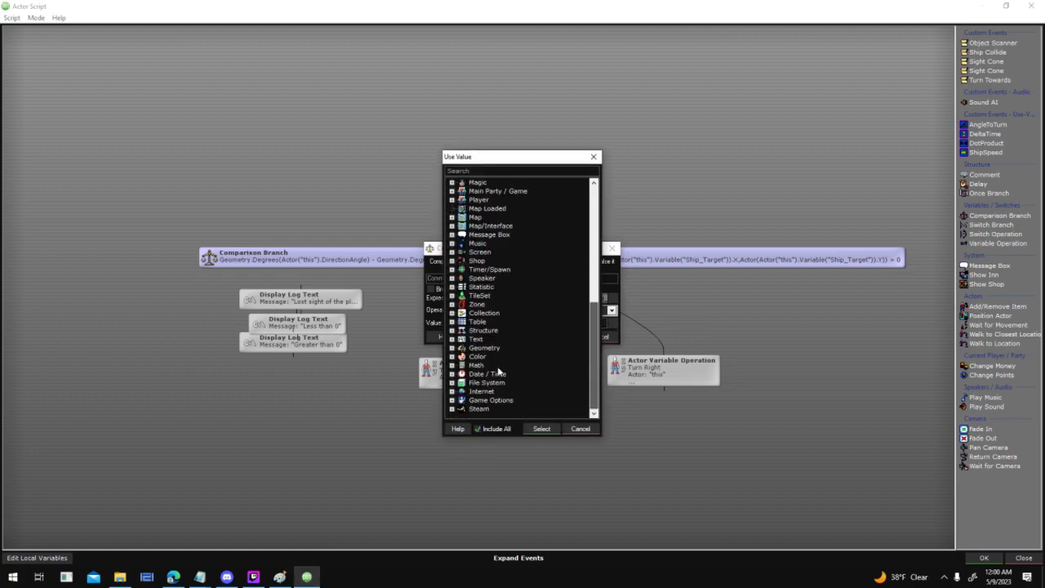
left_click(452, 349)
left_click(452, 182)
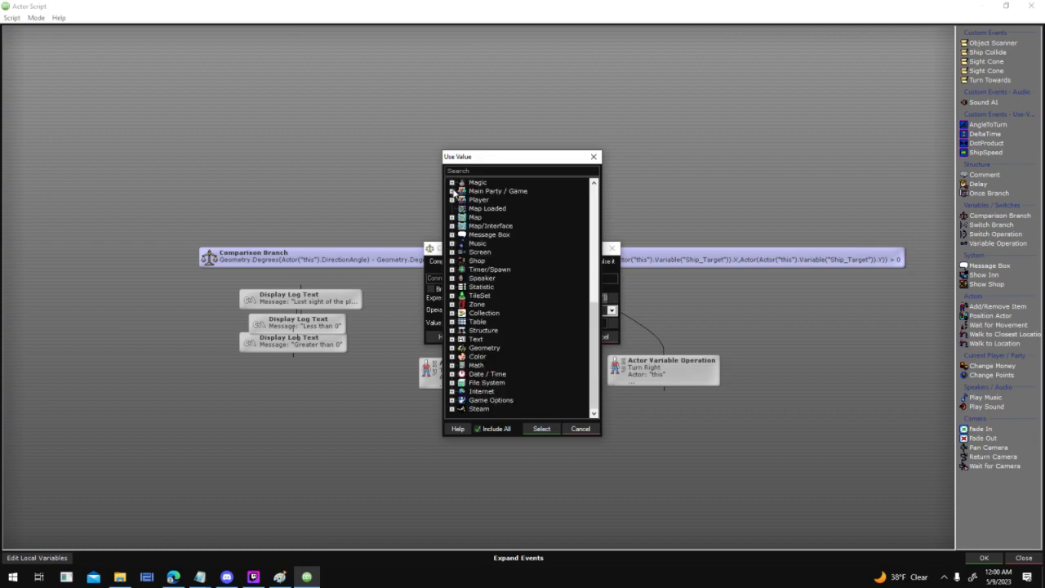
left_click(452, 349)
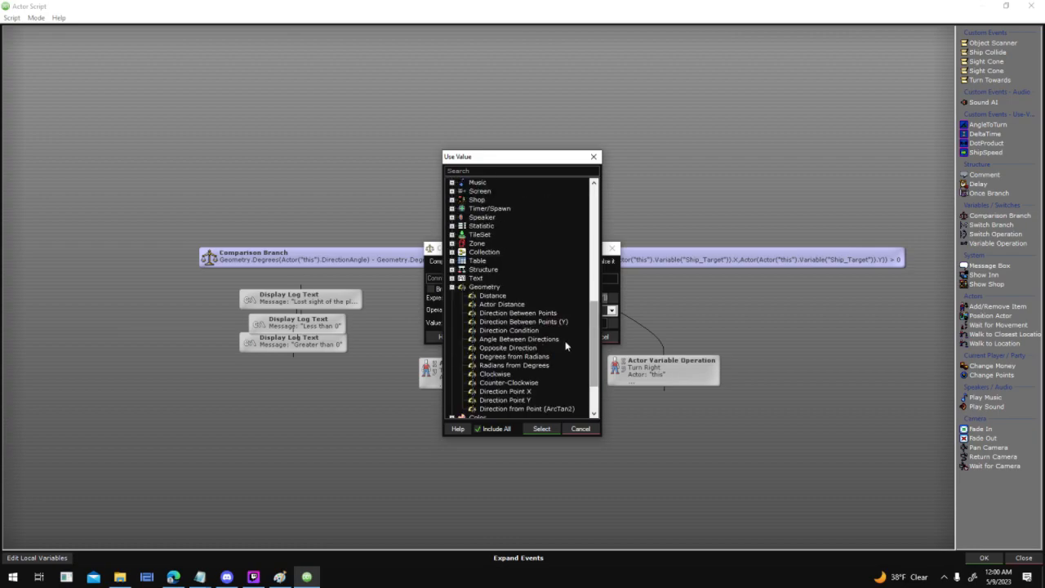
scroll(569, 341, "down", 3)
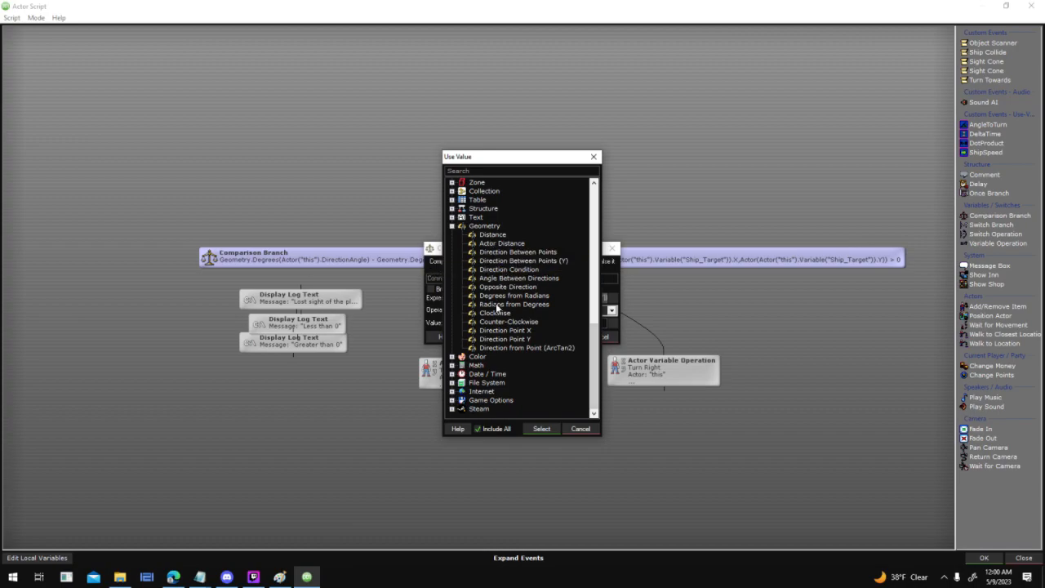
left_click(528, 252)
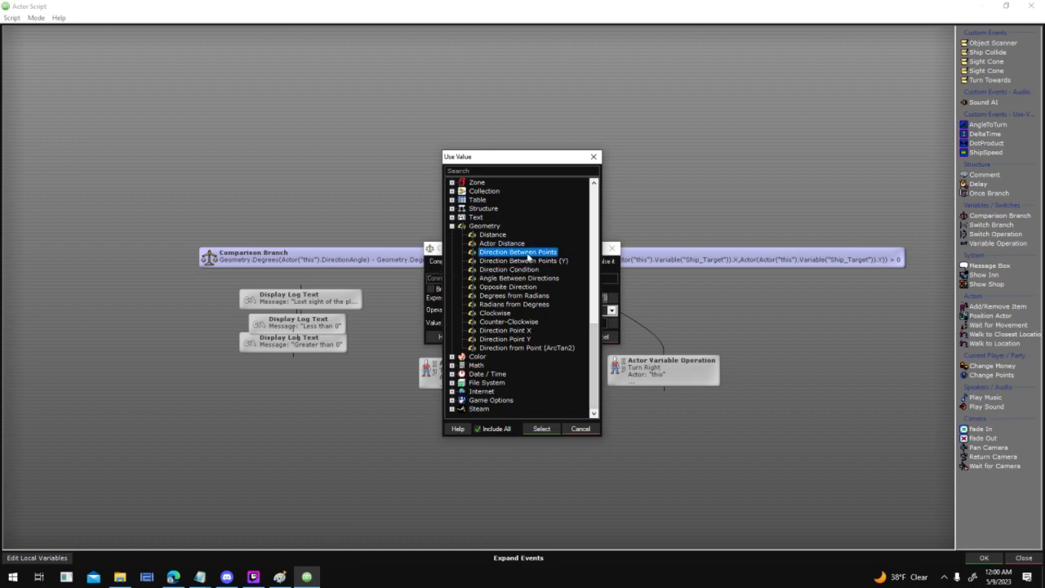
double_click(527, 252)
left_click_drag(550, 256, 760, 257)
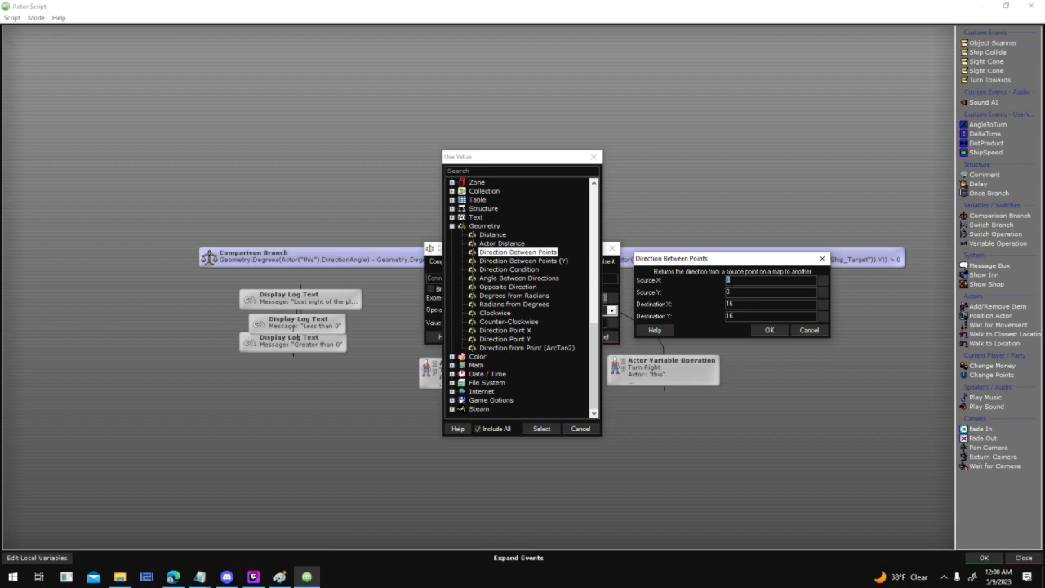
Fill in Direction Between Points with Actor("this").X and Actor("this").Y as source, Actor("main").X and Actor("main").Y as destination, and apply it as comparison value
type("Actor(\"this\").X")
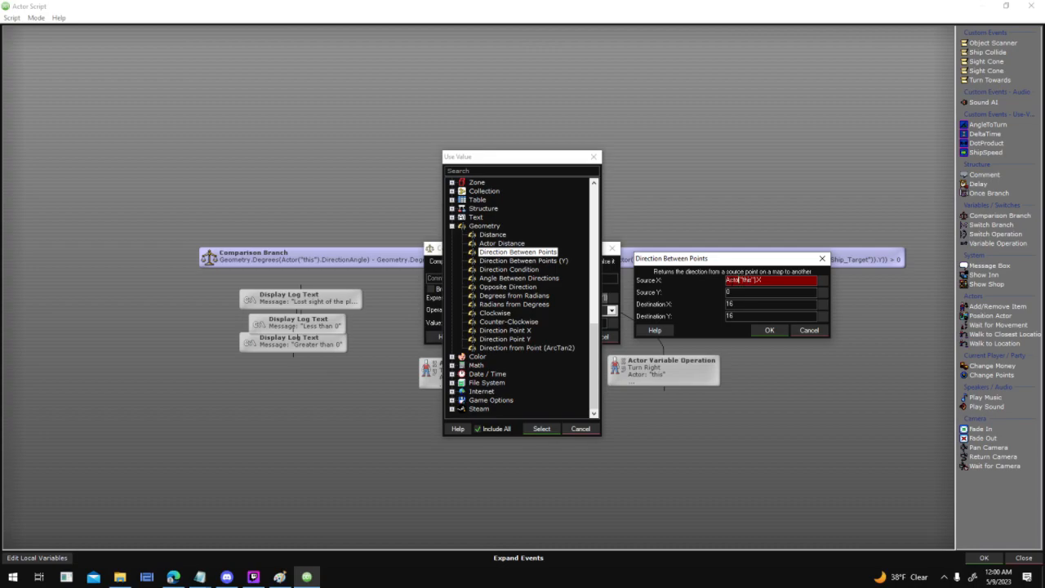
key("Tab")
type("Actor")
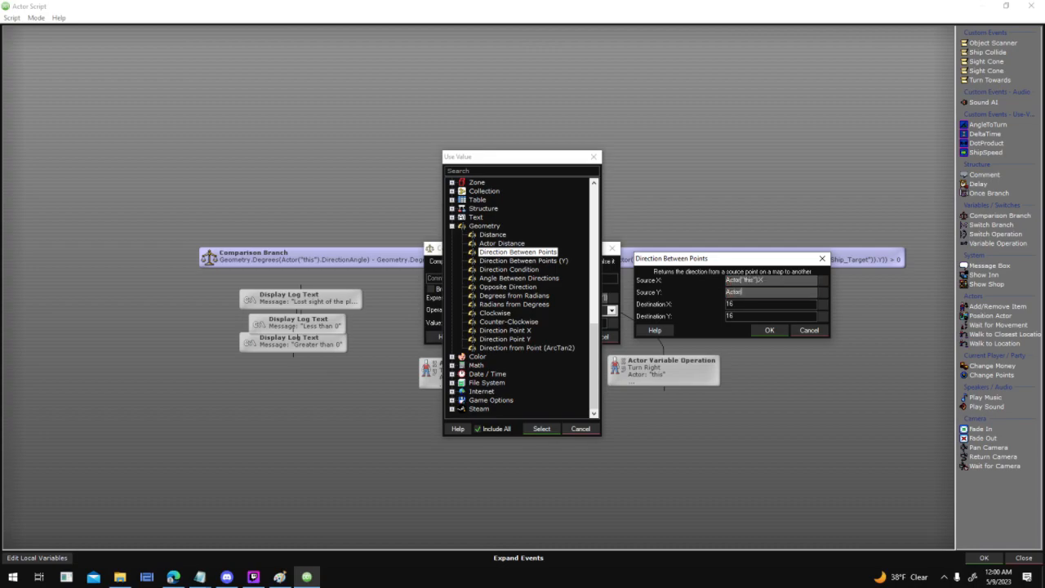
type("(\"thi")
type("s\").Y")
type("Actor(\"m")
type("ain\")")
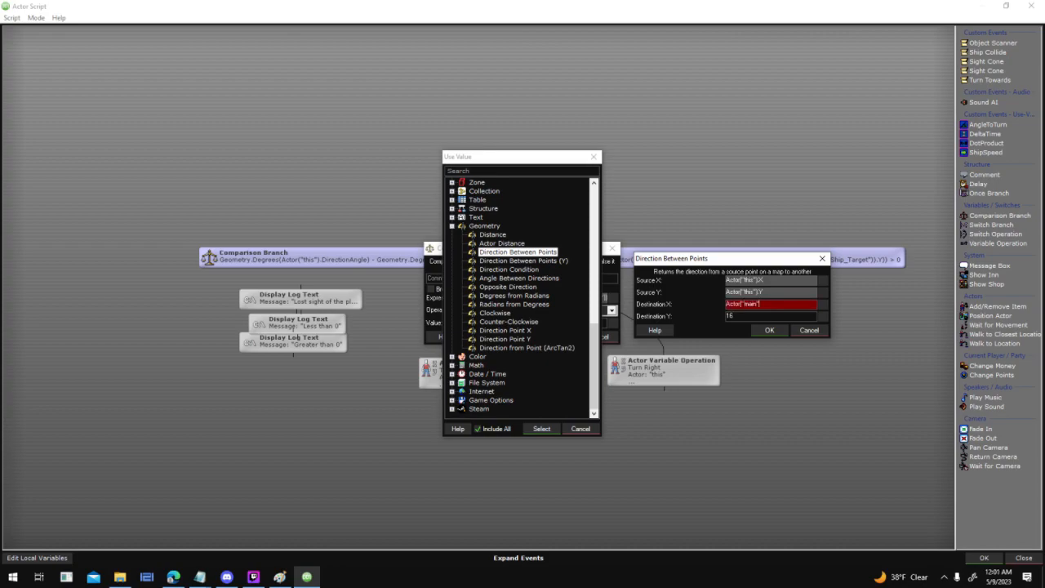
type(".X")
type("Actor(\"mai")
type("n\").Y")
key("Return")
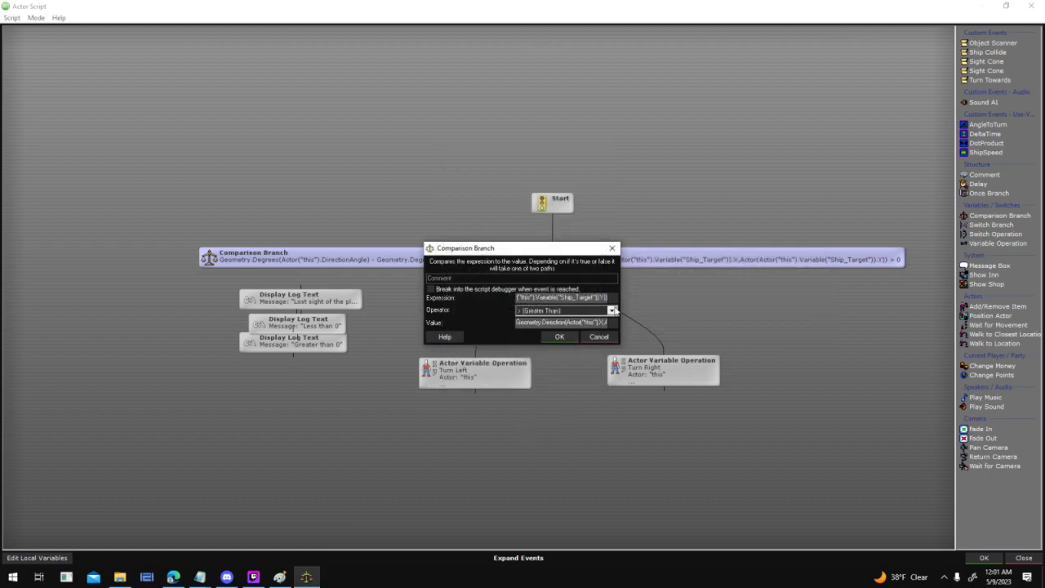
Read through the Comparison Branch's new value and its full direction angle expression
left_click_drag(558, 323, 479, 327)
left_click(603, 298)
left_click_drag(601, 299, 517, 290)
left_click(586, 297)
key("Right")
key("Right")
key("Right")
key("Right")
key("Right")
key("Right")
key("Right")
key("Right")
key("Right")
key("Right")
key("Right")
key("Right")
key("Right")
key("Right")
key("Right")
key("Right")
key("Right")
key("Right")
key("Right")
key("Right")
key("Right")
key("Right")
key("Right")
key("Right")
key("Right")
key("Right")
key("Right")
key("Right")
key("Right")
key("Right")
key("Right")
key("Right")
key("Right")
key("Right")
key("Right")
key("Right")
key("Right")
key("Right")
key("Right")
key("Right")
key("Right")
key("Right")
key("Right")
key("Right")
key("Right")
key("Right")
key("Right")
key("Right")
Switch to Paint, try two small rectangles joined by a diagonal line below the ship rectangle, and undo all three shapes
left_click(279, 577)
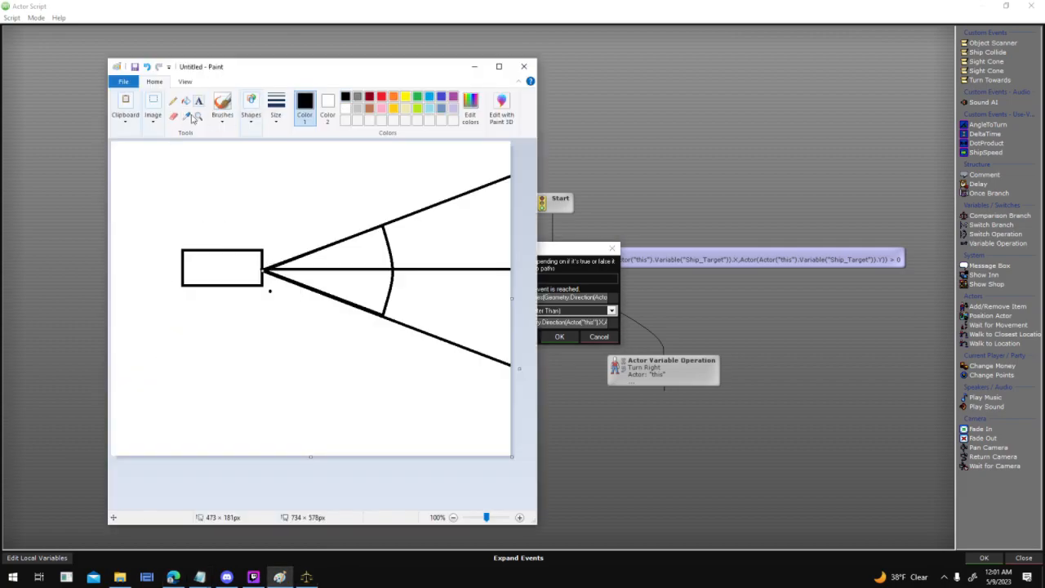
left_click(257, 114)
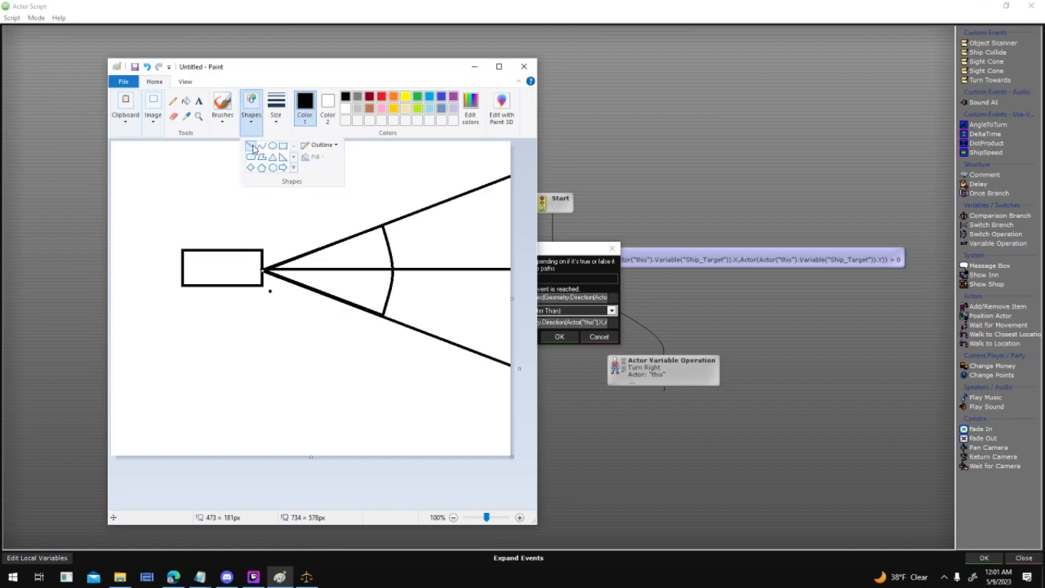
mouse_move(536, 101)
left_mouse_down()
mouse_move(746, 104)
mouse_move(627, 126)
mouse_move(654, 125)
left_mouse_up()
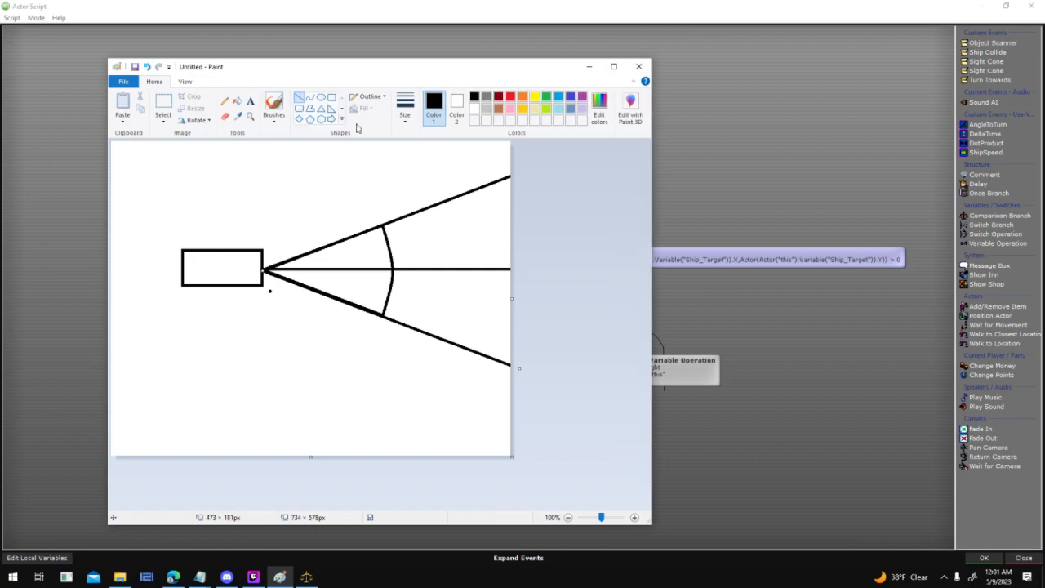
left_click(331, 97)
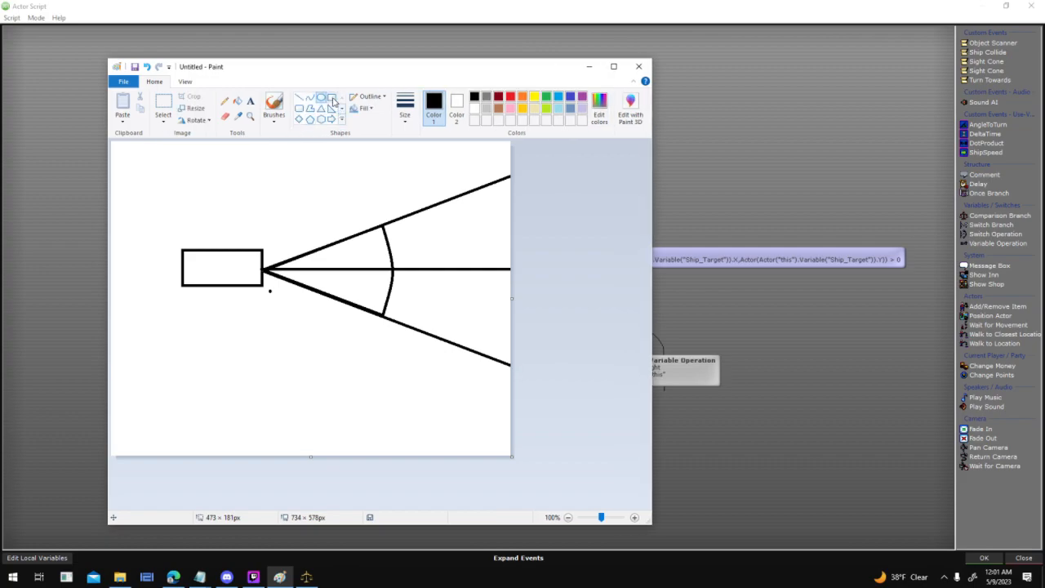
left_click_drag(135, 337, 167, 360)
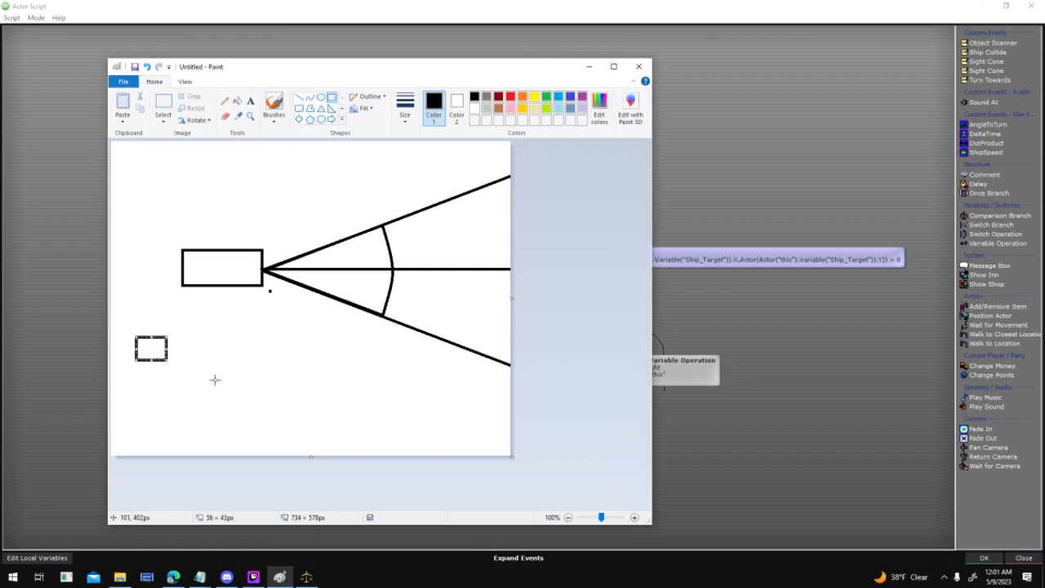
left_click_drag(242, 429, 276, 450)
mouse_move(393, 72)
left_mouse_down()
mouse_move(234, 40)
mouse_move(196, 12)
left_mouse_up()
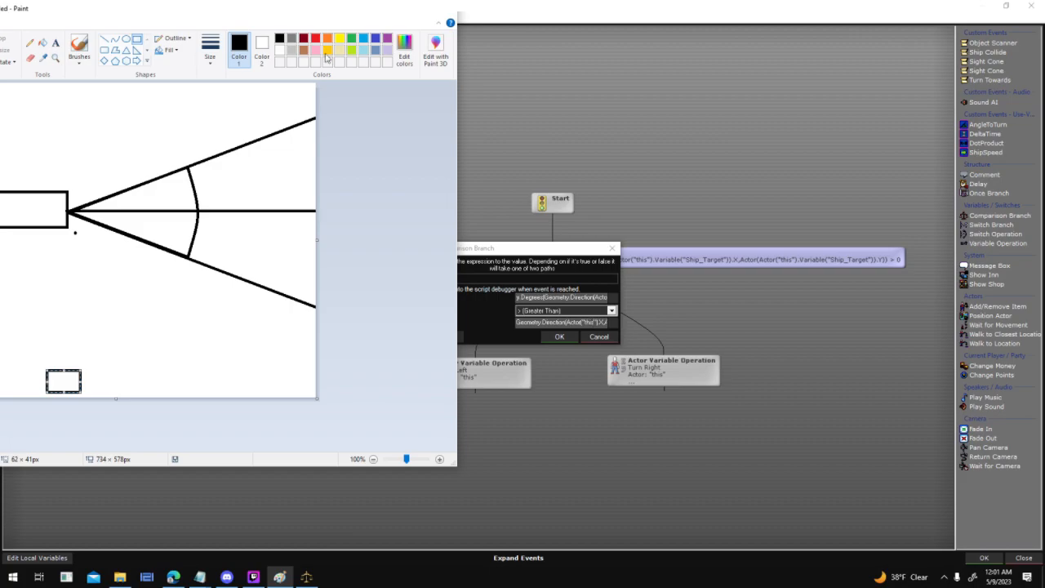
left_click_drag(336, 13, 524, 31)
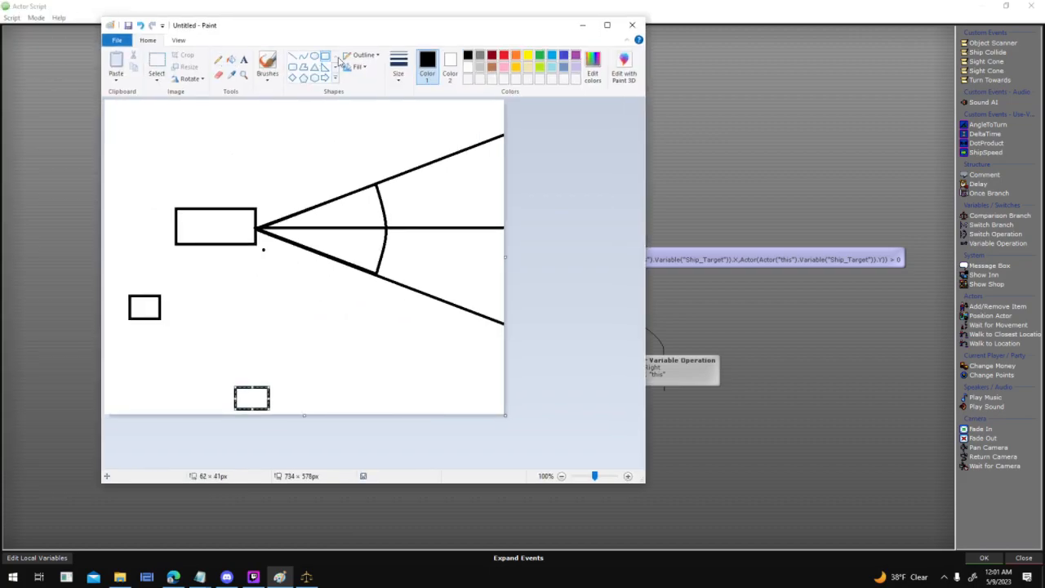
left_click(292, 56)
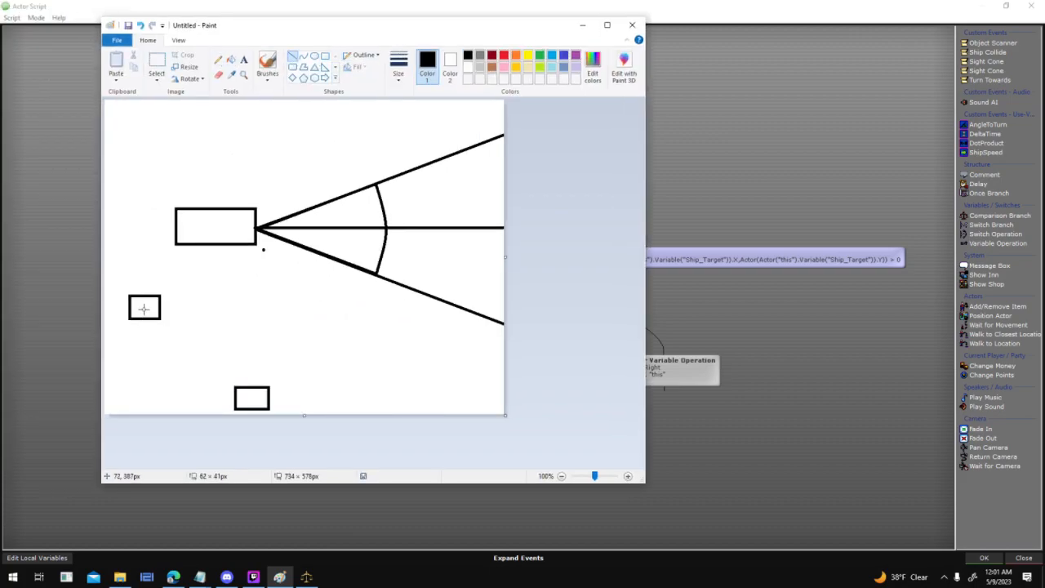
left_click_drag(143, 307, 254, 399)
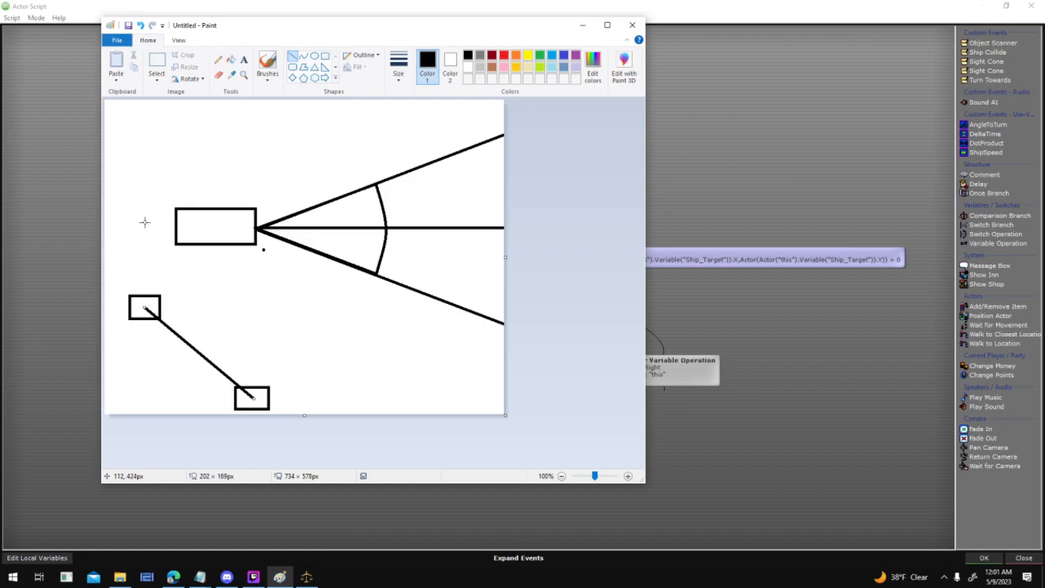
key("ctrl+z")
key("ctrl+z")
key("ctrl+z")
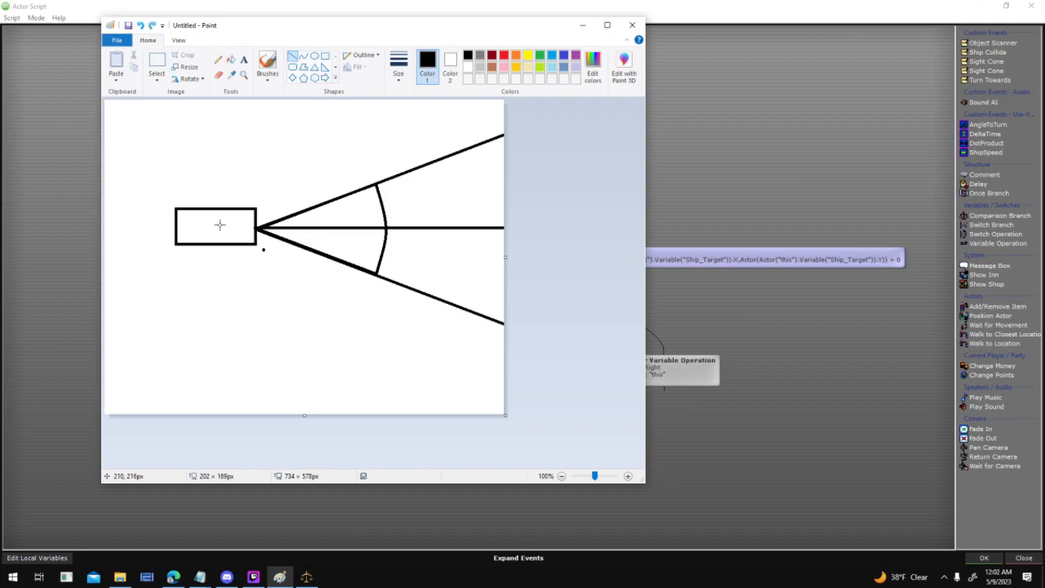
Try a diagonal line about 301 × 265 px from the ship rectangle's centre and a short line near its front edge, undoing both
mouse_move(211, 226)
left_mouse_down()
mouse_move(329, 280)
mouse_move(488, 405)
mouse_move(364, 368)
mouse_move(374, 369)
left_mouse_up()
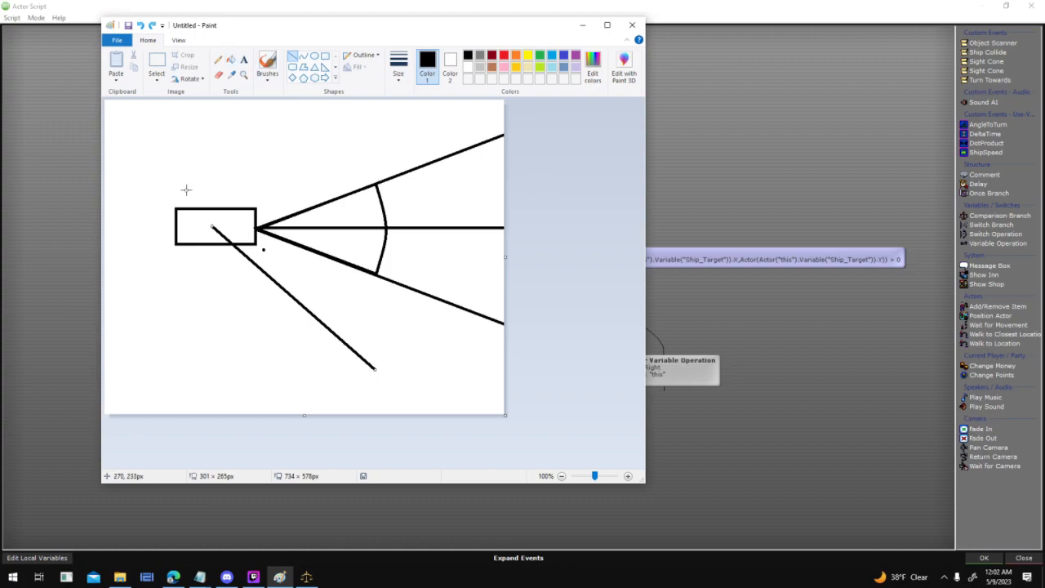
key("ctrl+z")
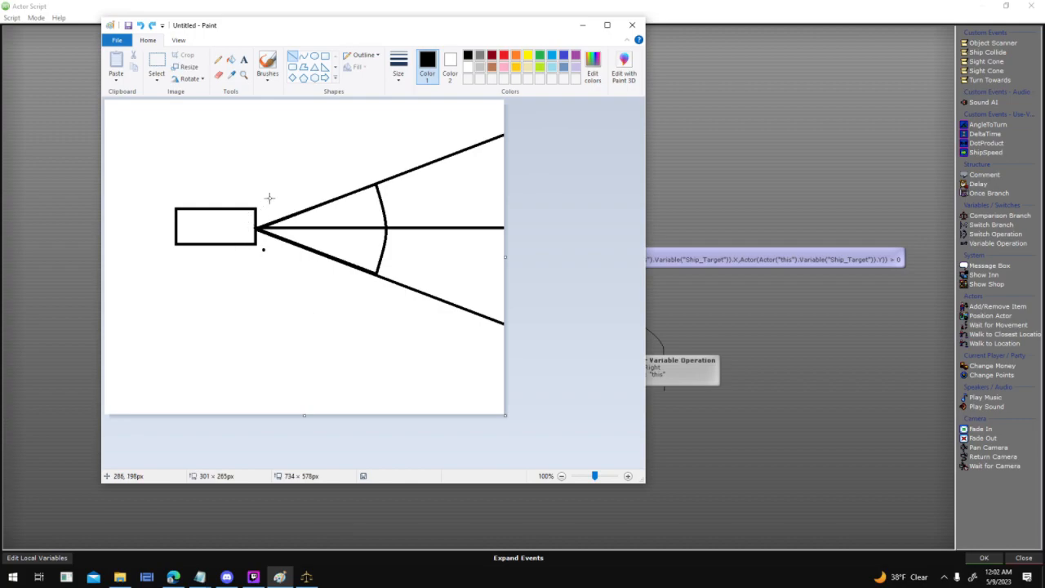
left_click_drag(252, 217, 258, 229)
key("ctrl+z")
Draw a target square about 63 × 60 px below the sight cone and connect it to the cone's apex with a straight line
left_click(325, 56)
left_click_drag(345, 374, 380, 408)
left_click(293, 56)
mouse_move(313, 27)
left_mouse_down()
mouse_move(27, 82)
mouse_move(1, 53)
left_mouse_up()
left_click(418, 12)
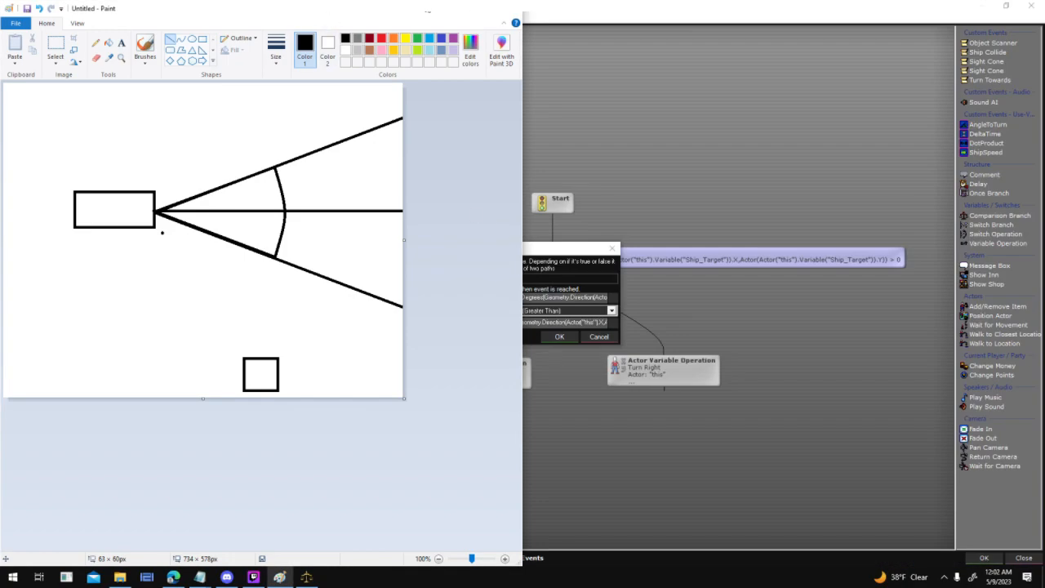
left_click_drag(332, 18, 442, 18)
mouse_move(264, 214)
left_mouse_down()
mouse_move(289, 239)
mouse_move(337, 350)
mouse_move(369, 376)
left_mouse_up()
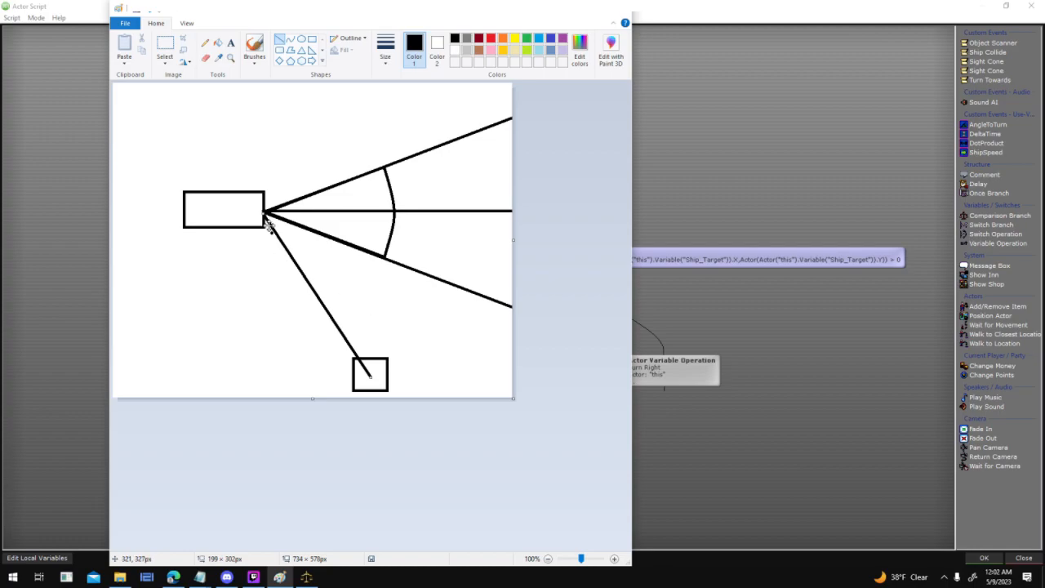
Return to the actor script, search the comparison values for "deg", try Degrees from Radians, and cancel the value selection
left_click(708, 298)
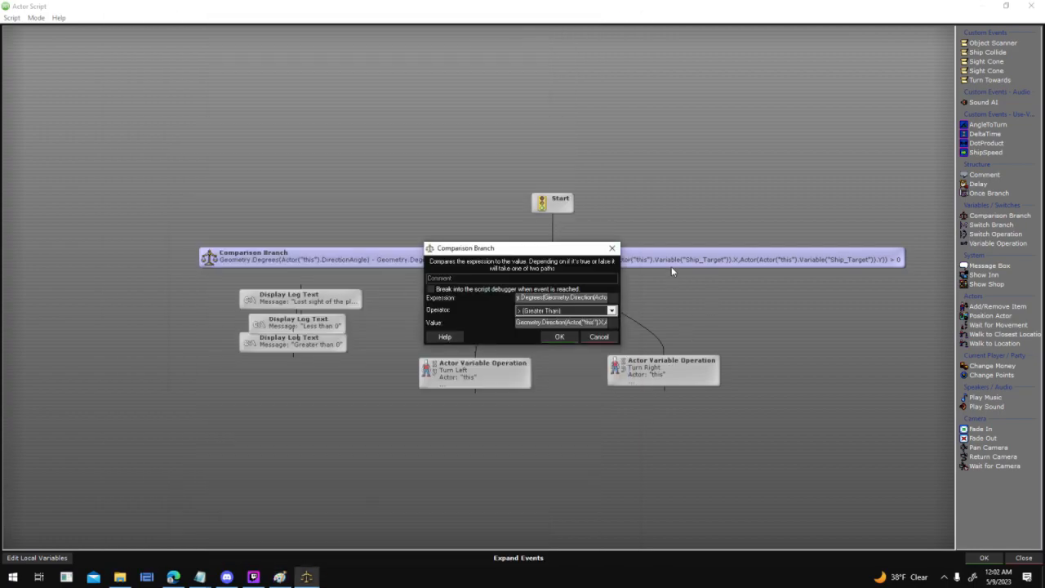
left_click_drag(556, 247, 561, 130)
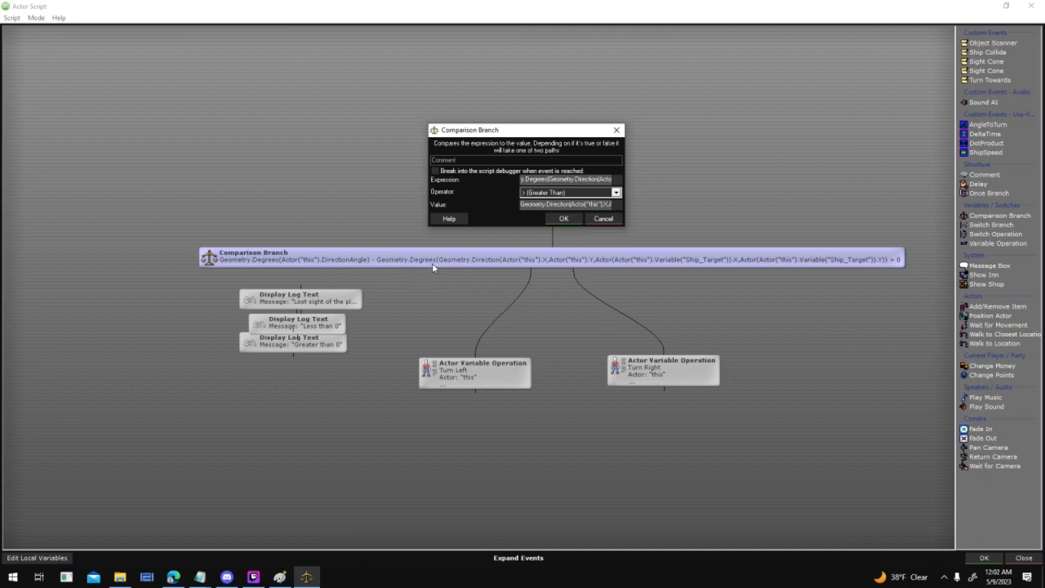
left_click(613, 205)
type("deg")
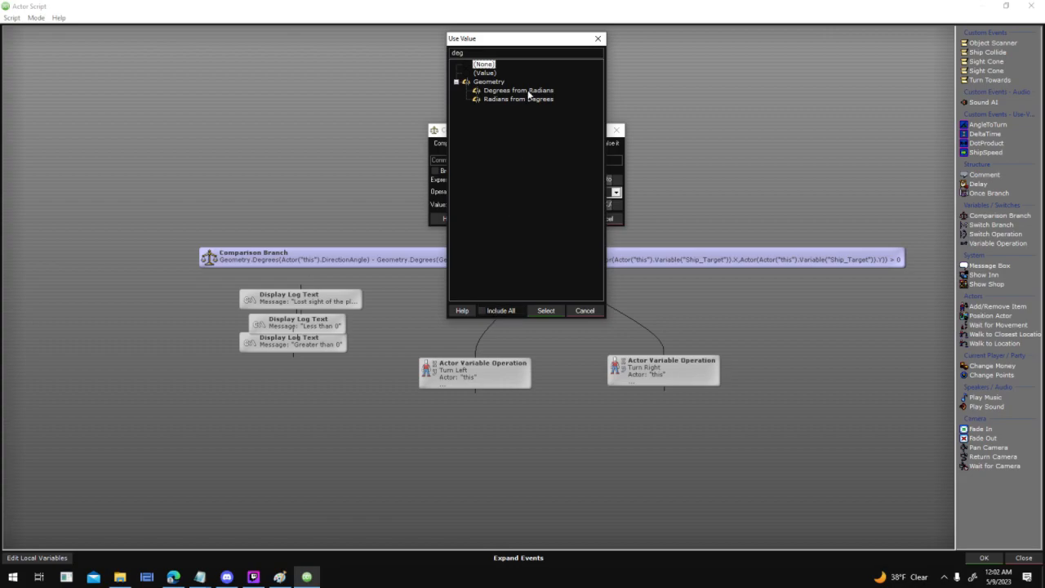
left_click(528, 92)
left_click(537, 98)
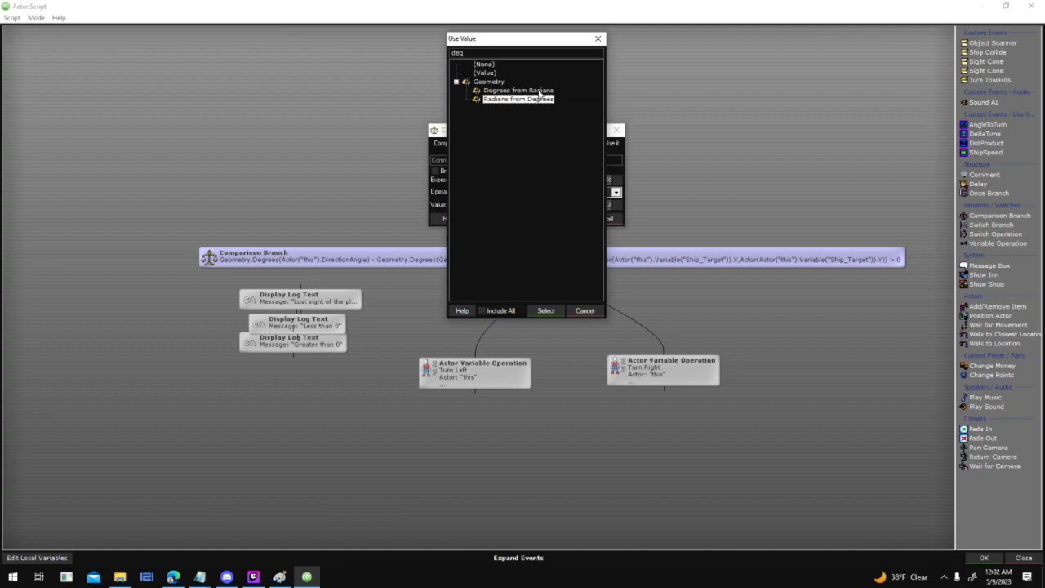
left_click(537, 91)
double_click(534, 91)
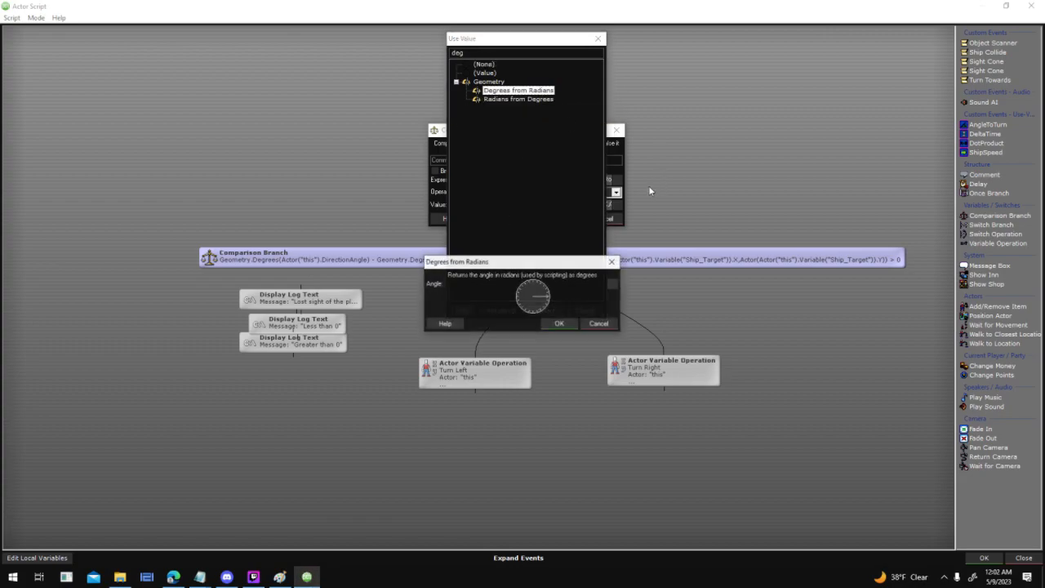
left_click(595, 325)
left_click(596, 310)
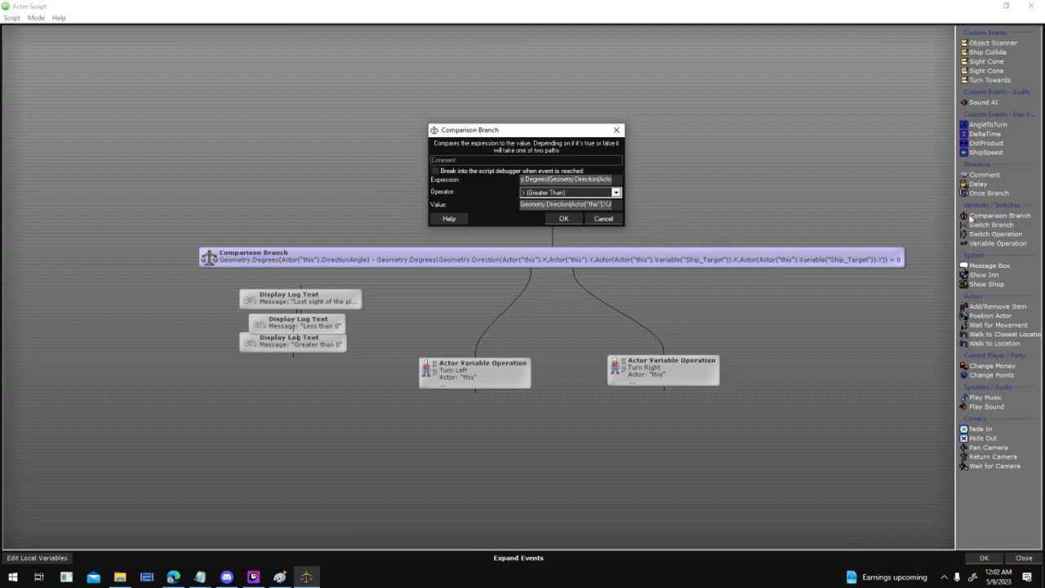
Discard the Comparison Branch edits, then reopen the branch to check its expression and value and close it without changes
left_click(602, 219)
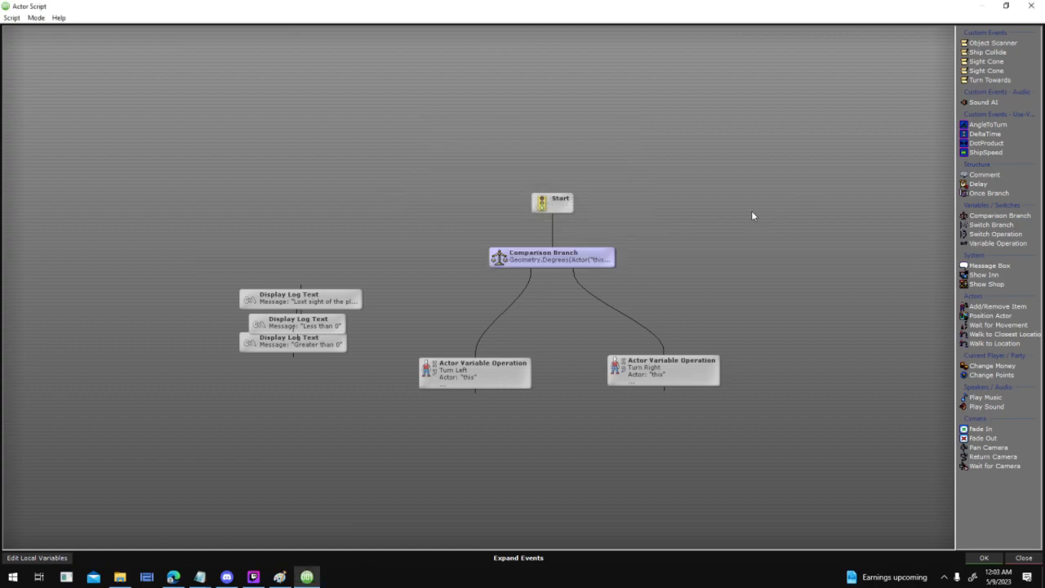
double_click(580, 265)
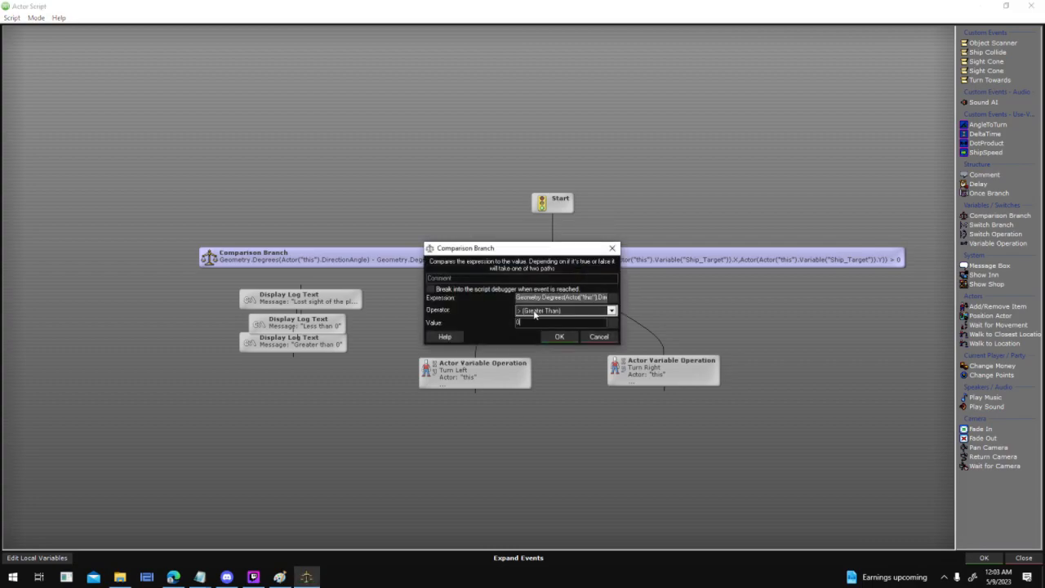
left_click(600, 338)
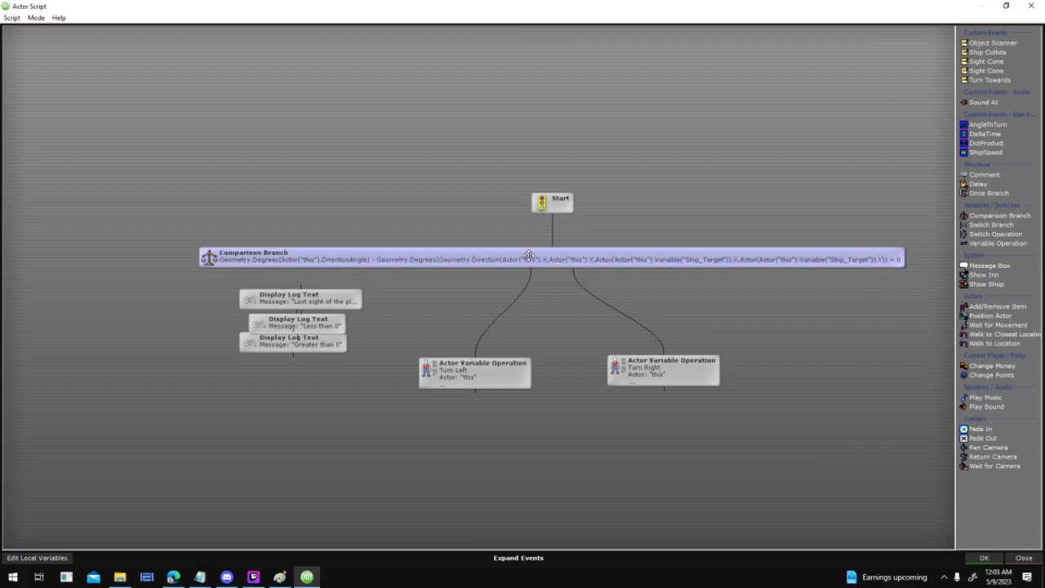
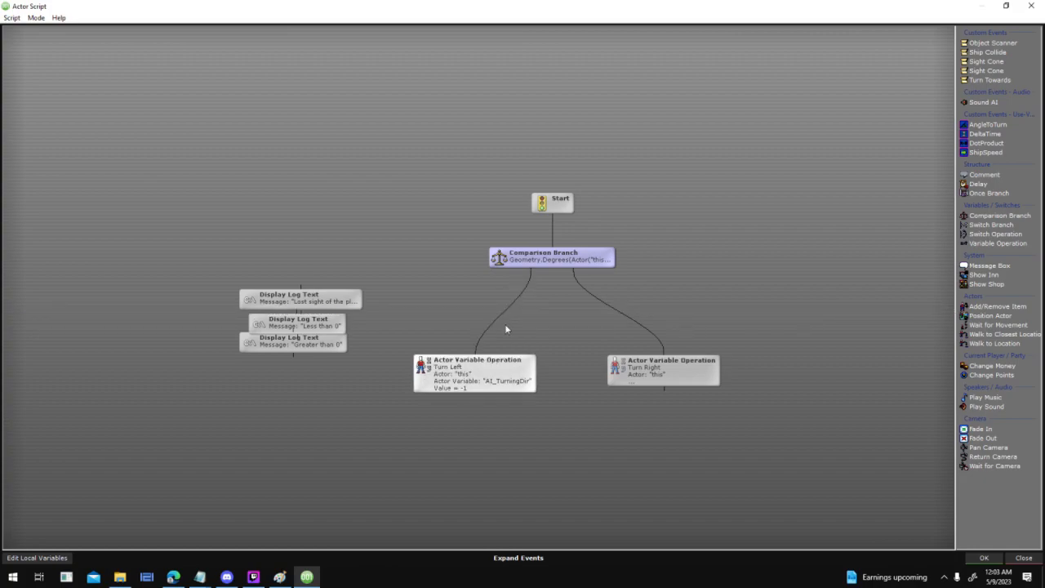
Move the three Display Log Text events above the Start node, accept the script, and close the actor settings
left_click_drag(356, 250, 286, 359)
left_click_drag(305, 320, 494, 137)
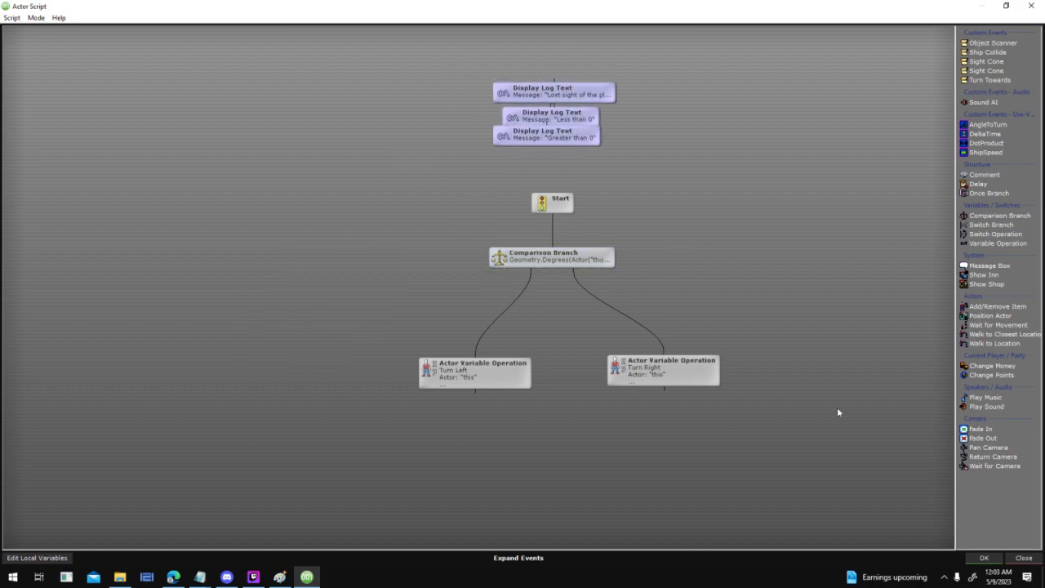
left_click(984, 558)
left_click(667, 425)
left_click(584, 401)
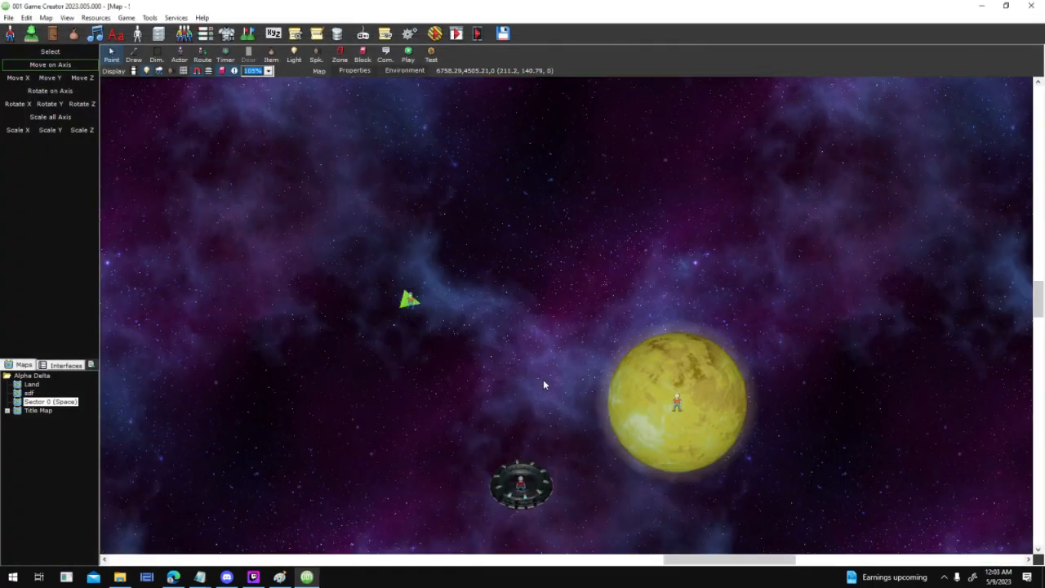
Cancel the game test setup and check the NPC Ship's actor variables for its sight angle and sight distance
left_click(436, 34)
left_click(502, 327)
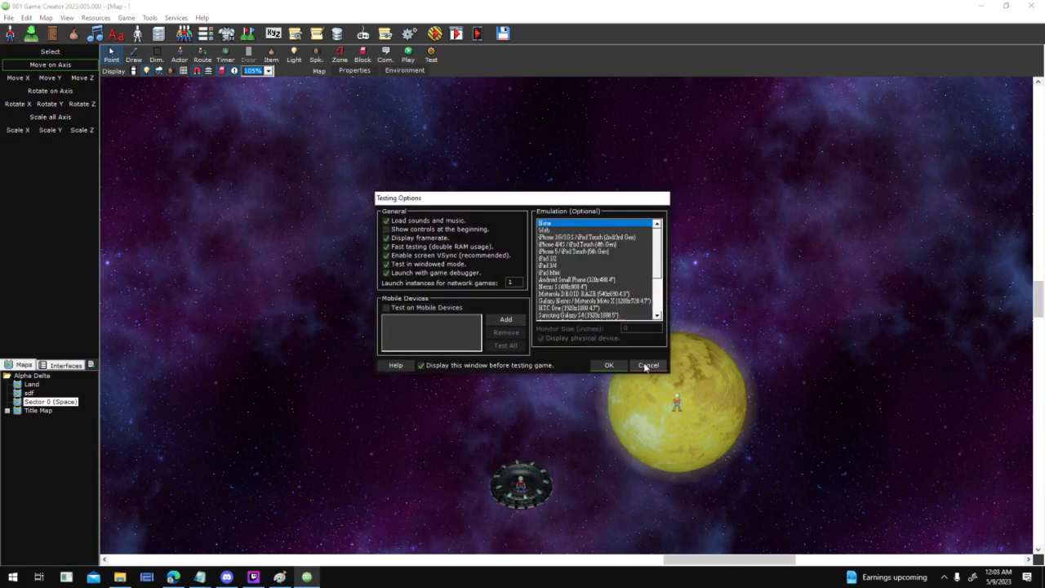
left_click(647, 365)
left_click(662, 298)
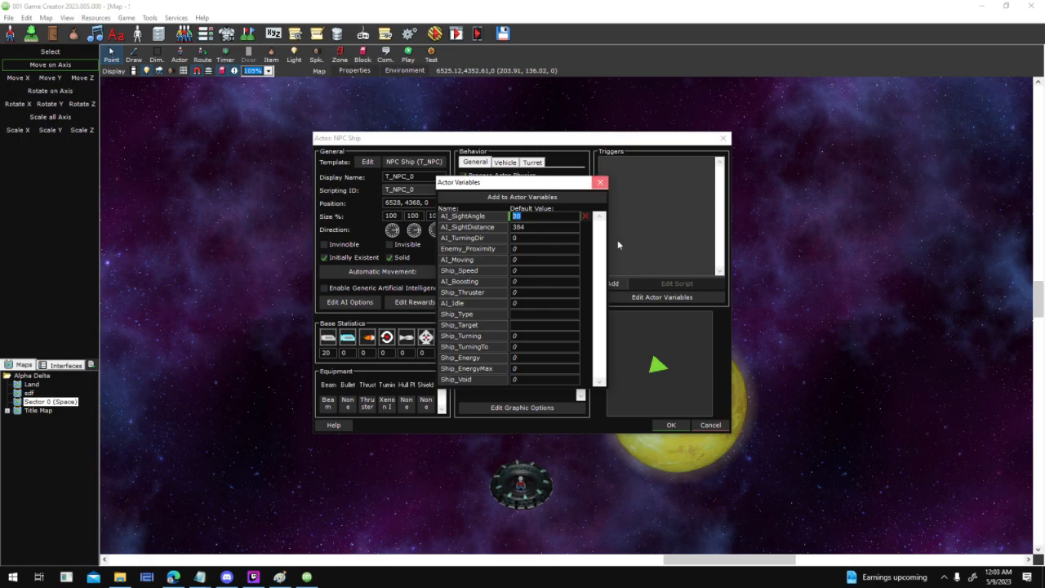
left_click(599, 182)
left_click(671, 424)
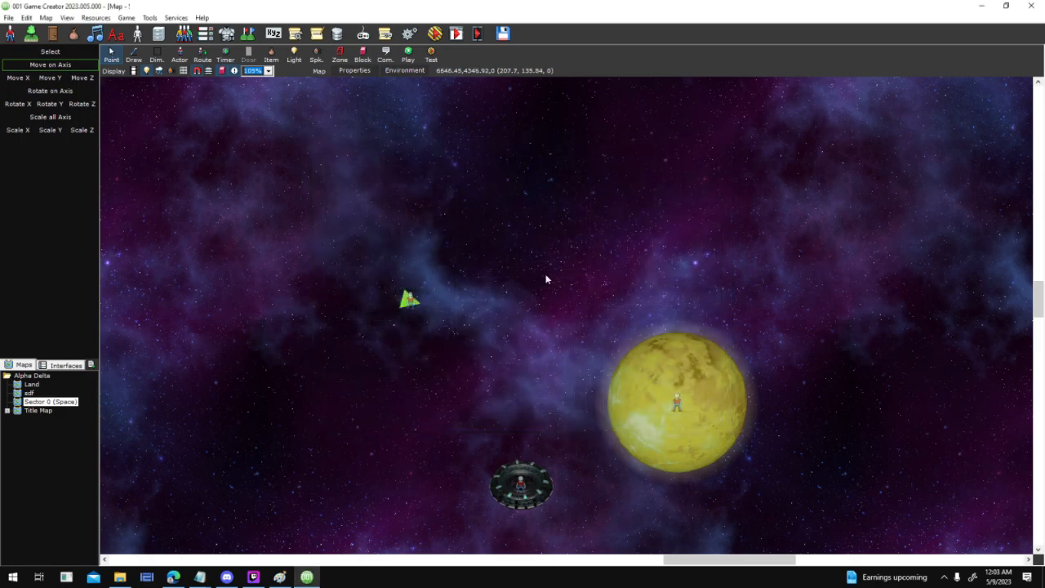
Check the sight cone sketch in Paint, minimize it, and launch the game test in windowed mode with the debugger
left_click(279, 577)
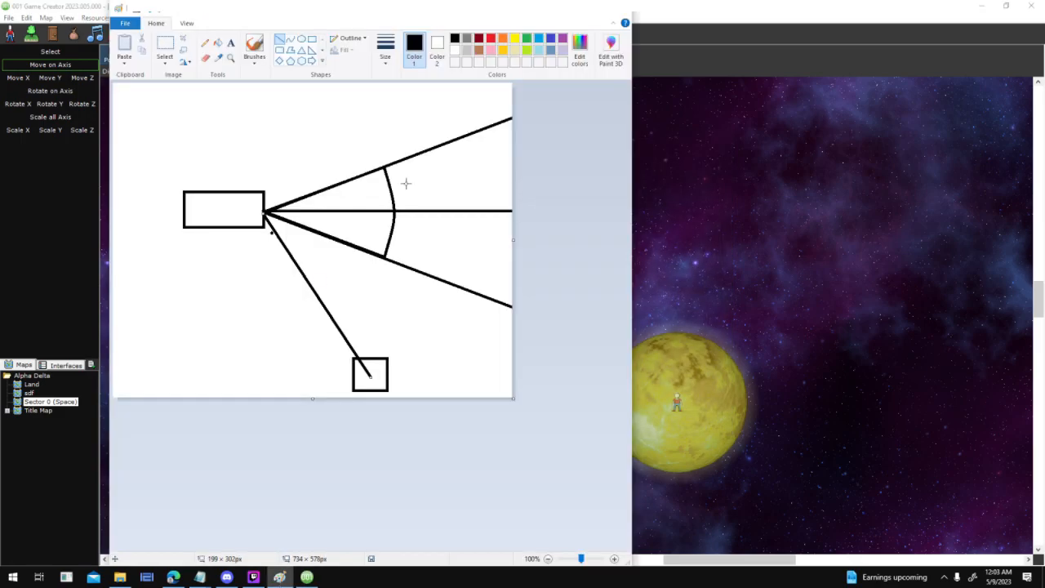
left_click(569, 8)
left_click(437, 35)
key("Return")
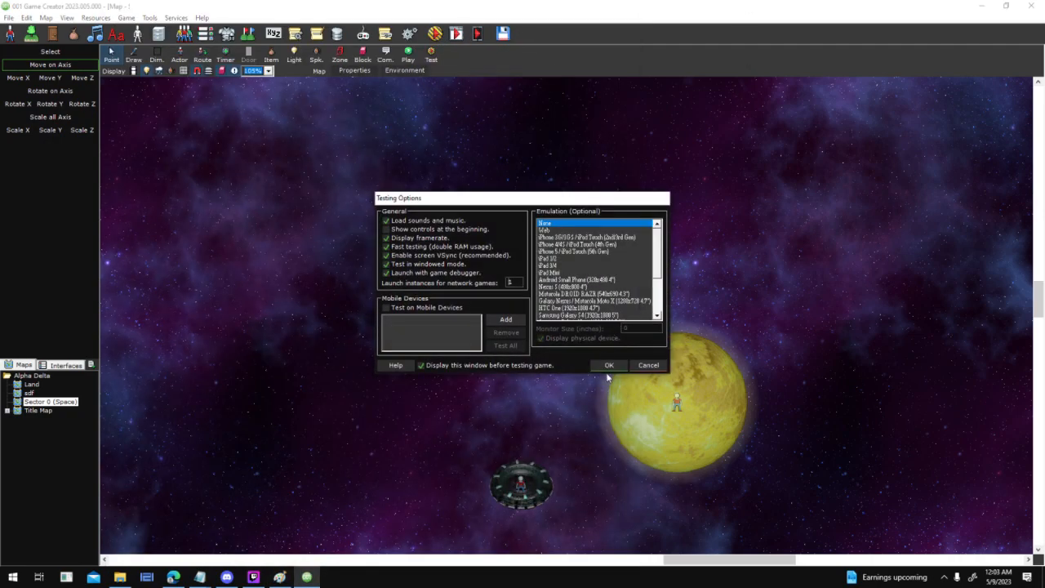
left_click(614, 365)
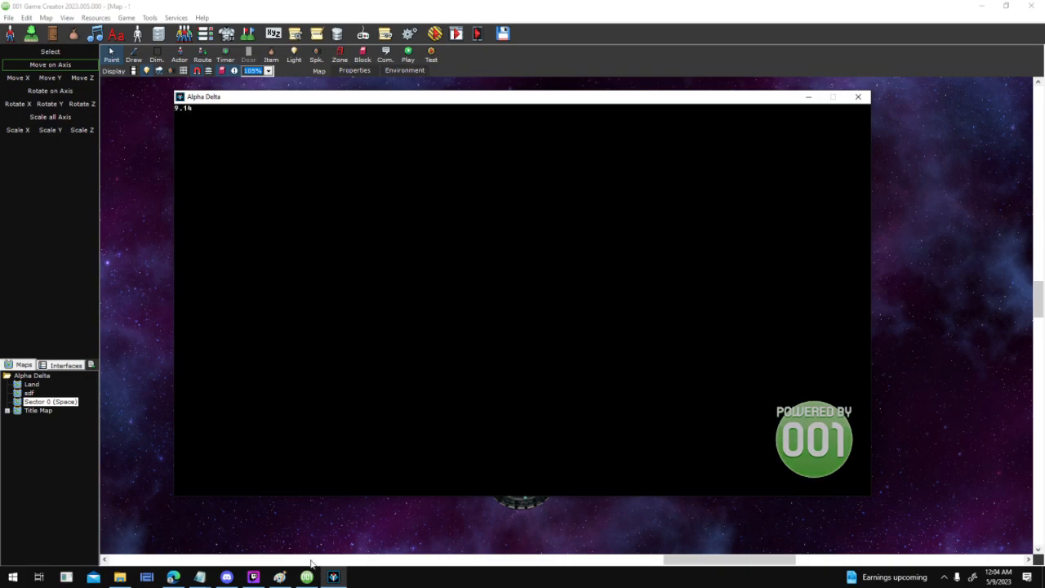
Try a horizontal line from the ship rectangle along the cone's centre in the Paint sketch, and undo it
left_click(279, 577)
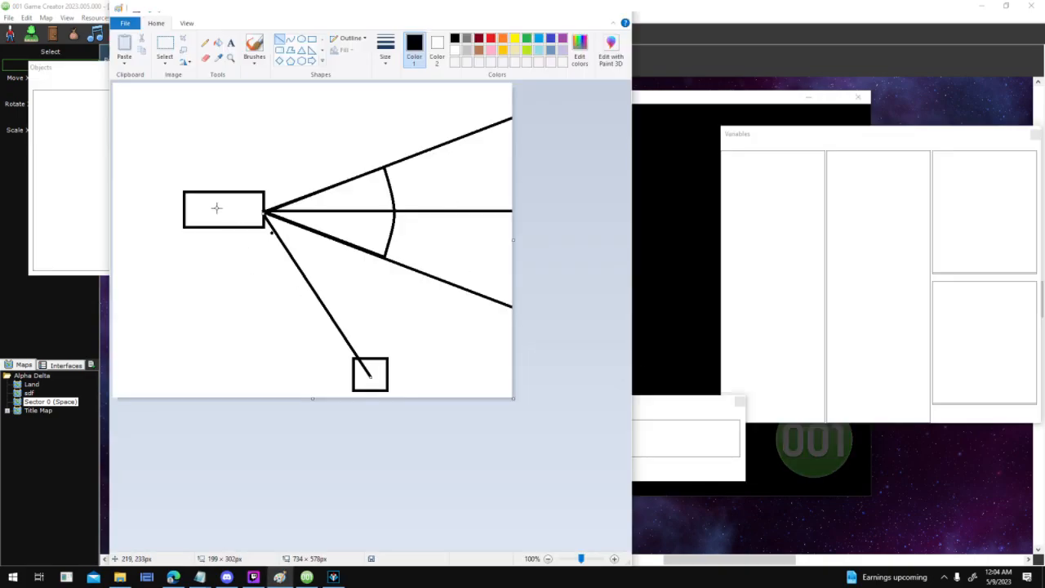
left_click_drag(212, 208, 592, 214)
key("ctrl+z")
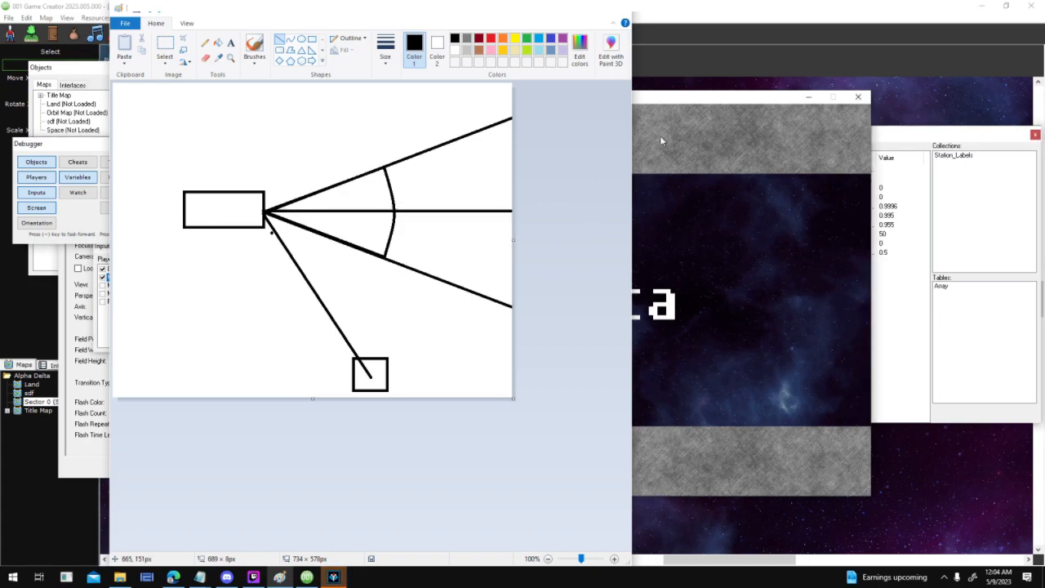
Return to the running game, start a new game, and fly the player ship past Helios Station near the NPC ship
left_click(686, 141)
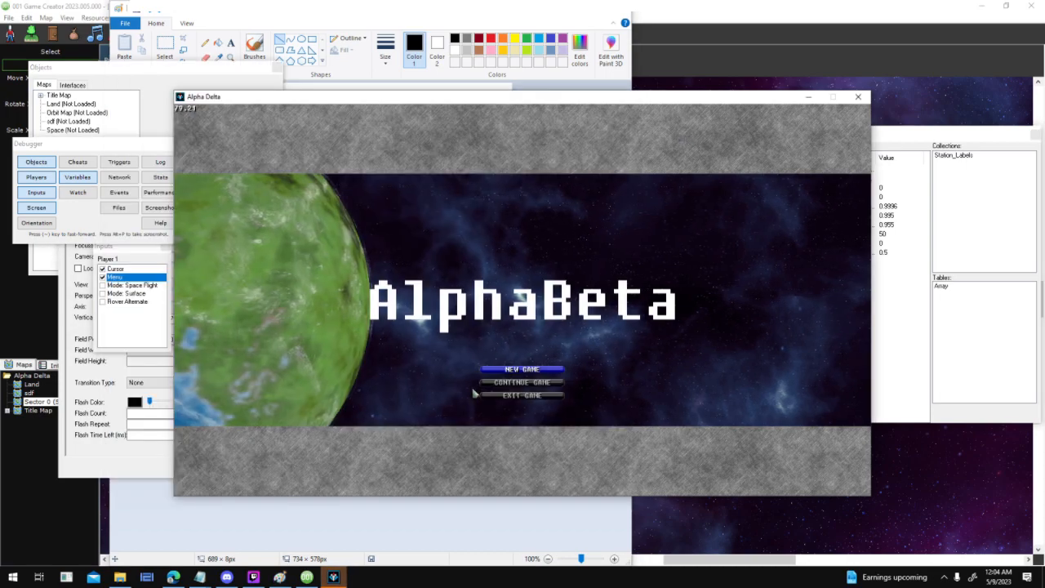
left_click(503, 372)
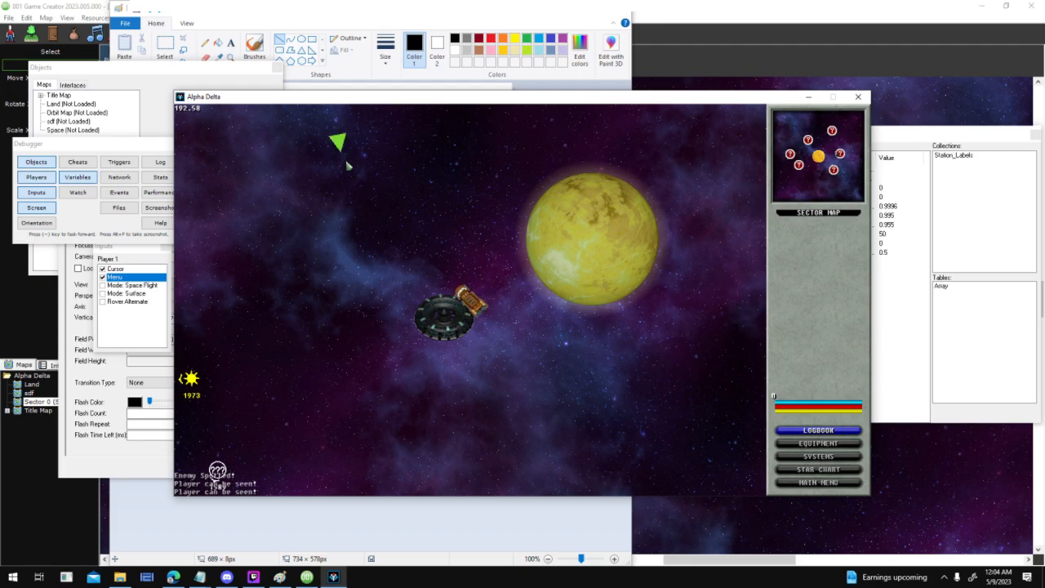
key("w")
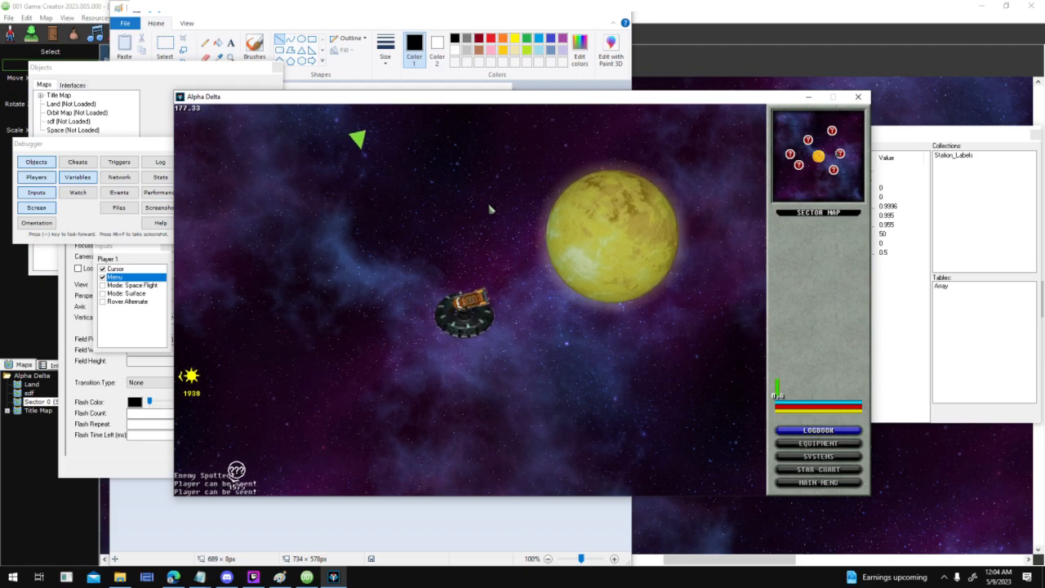
key("d")
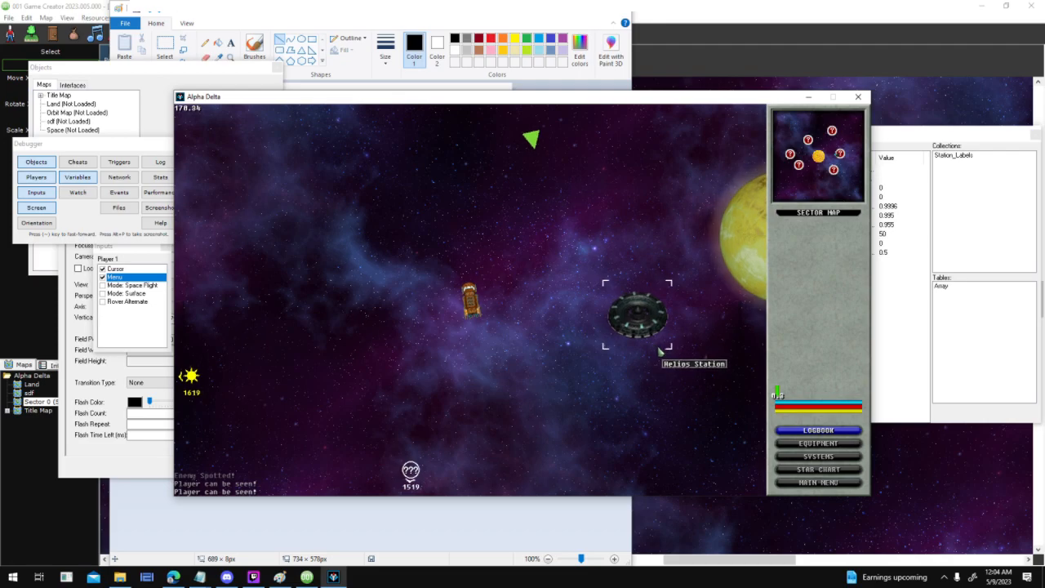
key("d")
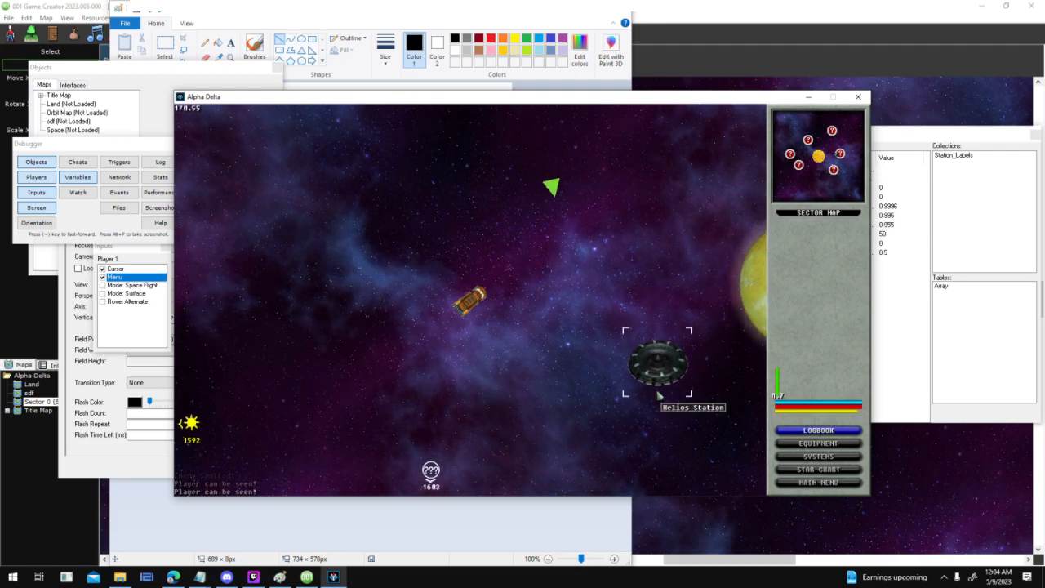
Fire at the green NPC ship, and fly around it to test whether it detects the player
key("a")
key("space")
key("space")
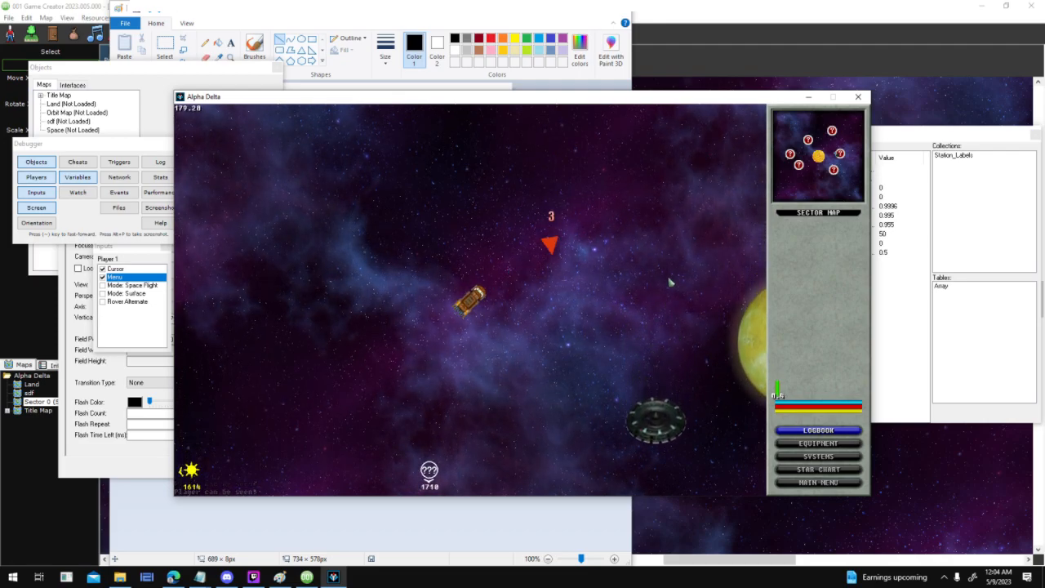
key("w")
key("d")
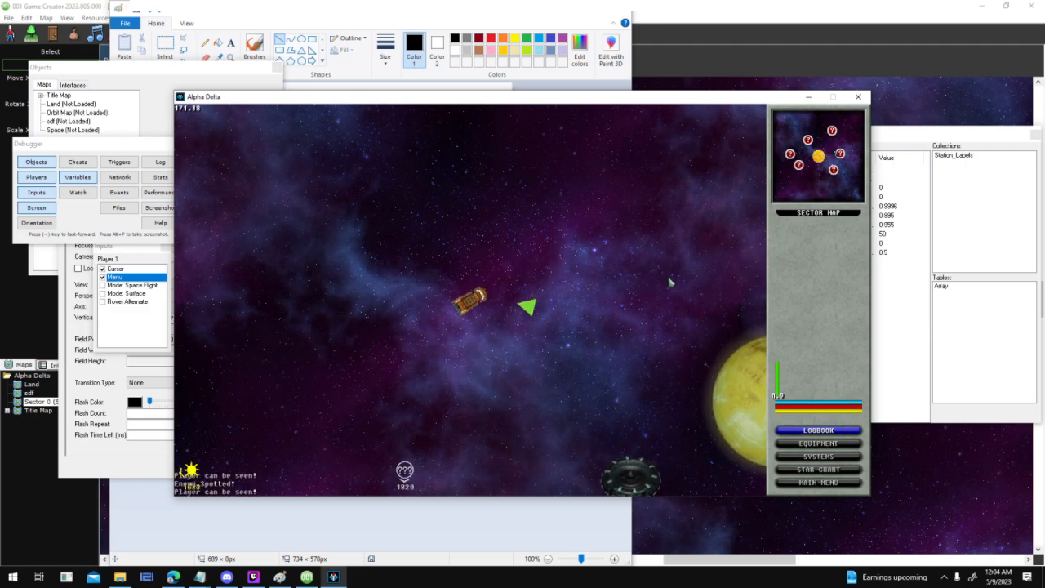
key("d")
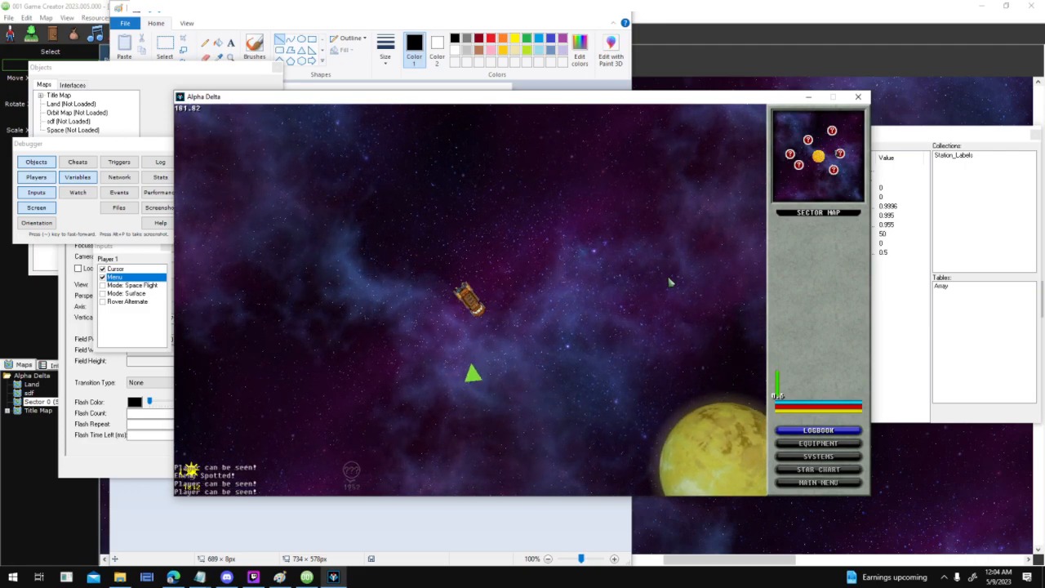
key("d")
key("w")
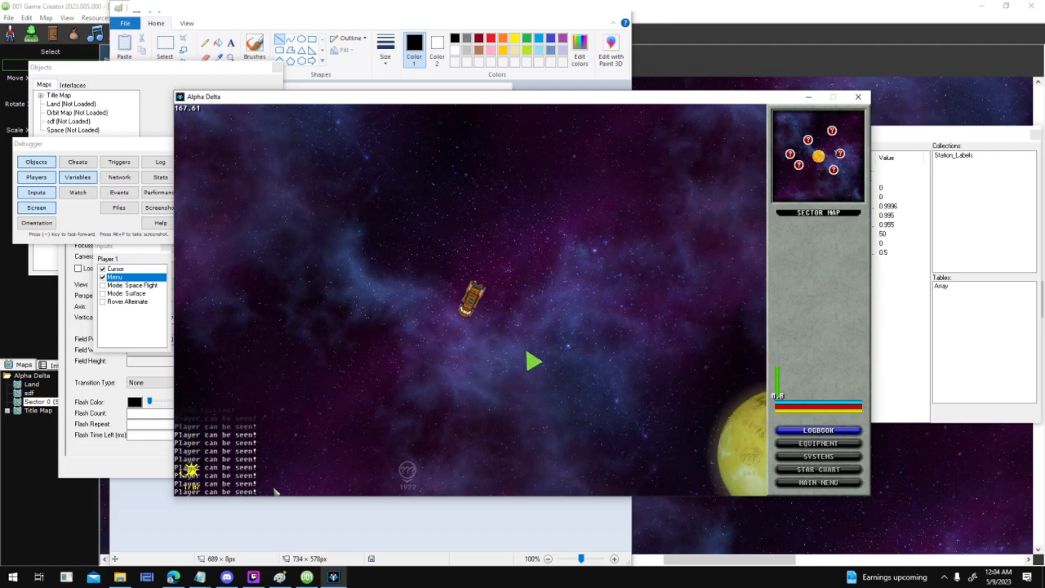
Turn the player ship back and make a close pass by the NPC ship to test its sight detection
key("a")
key("a")
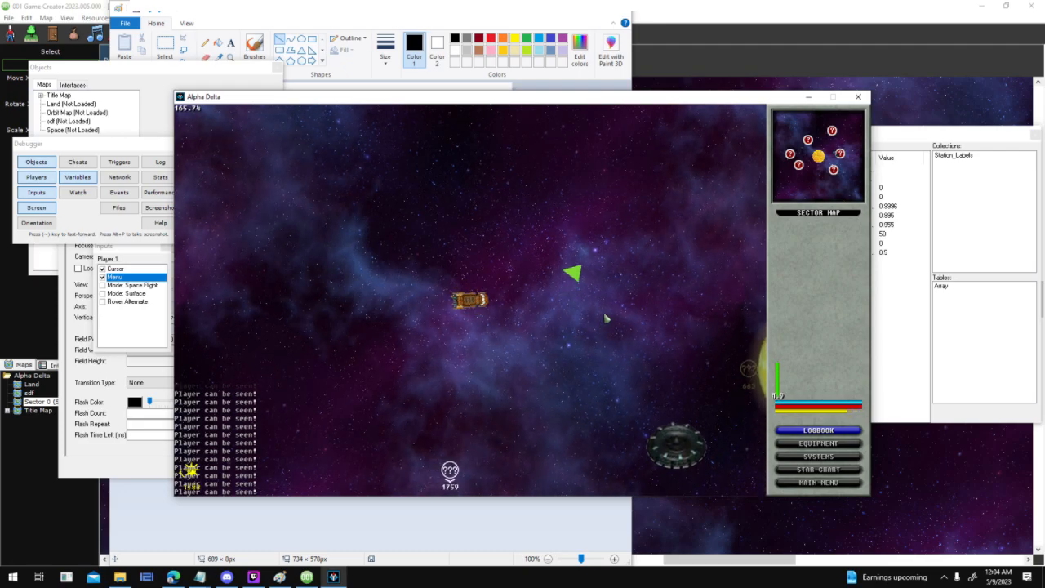
key("a")
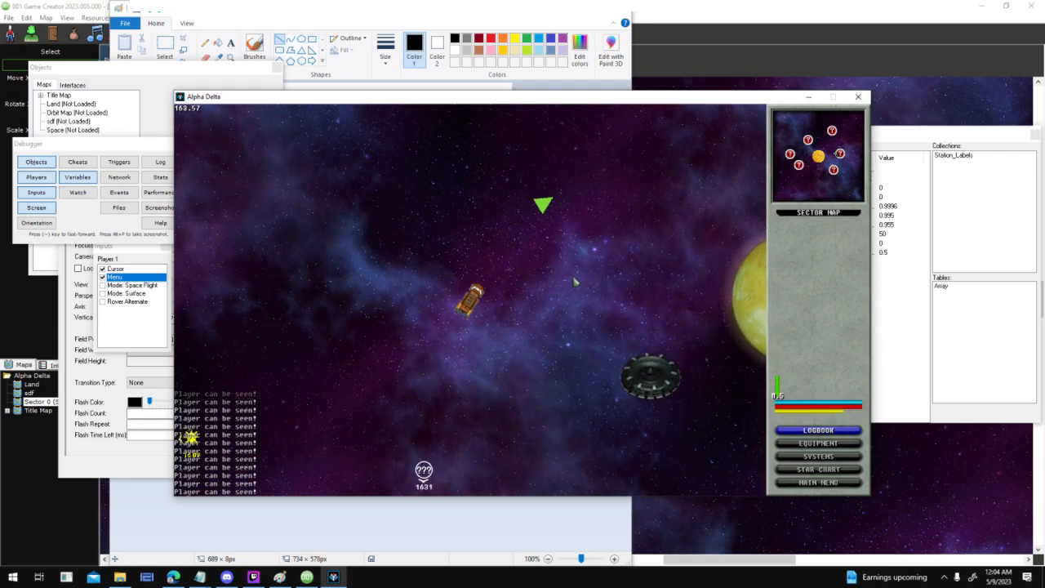
key("a")
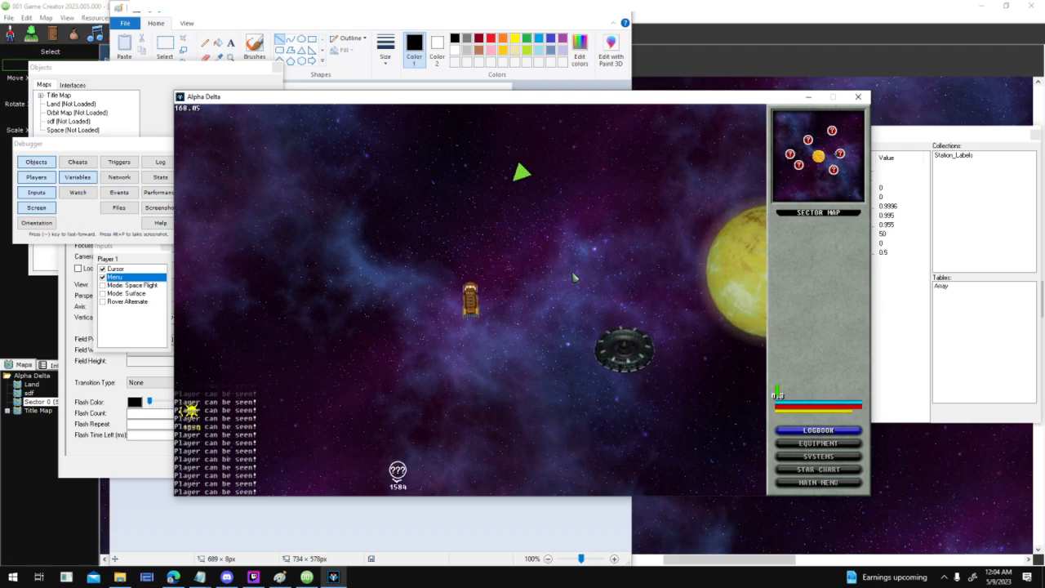
key("w")
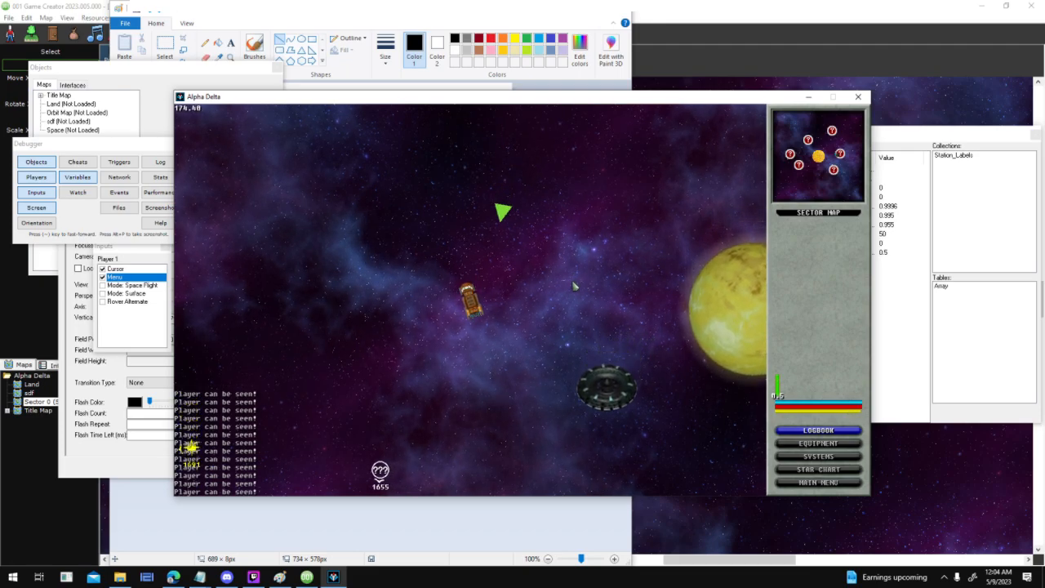
key("a")
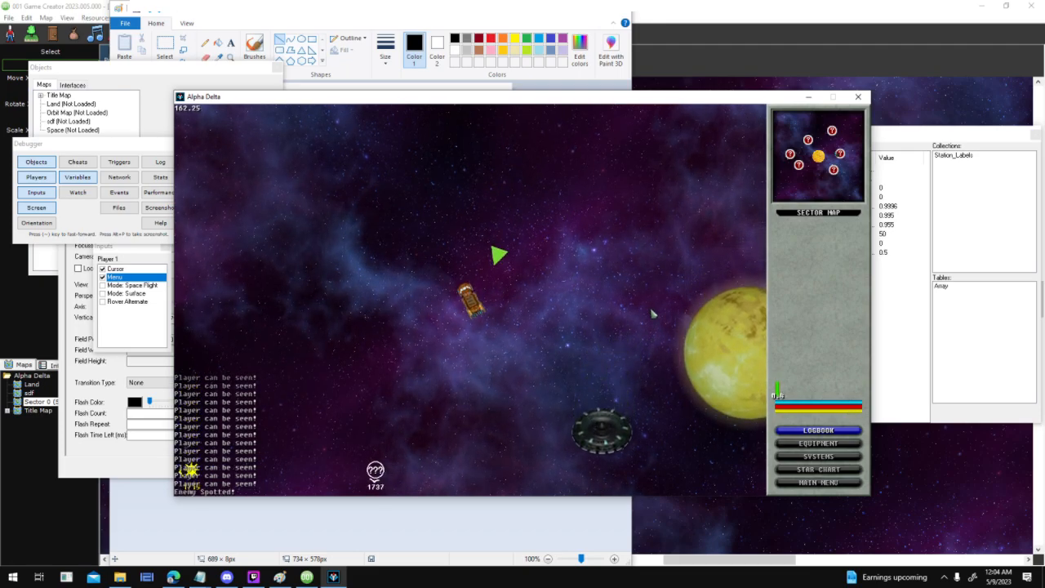
key("a")
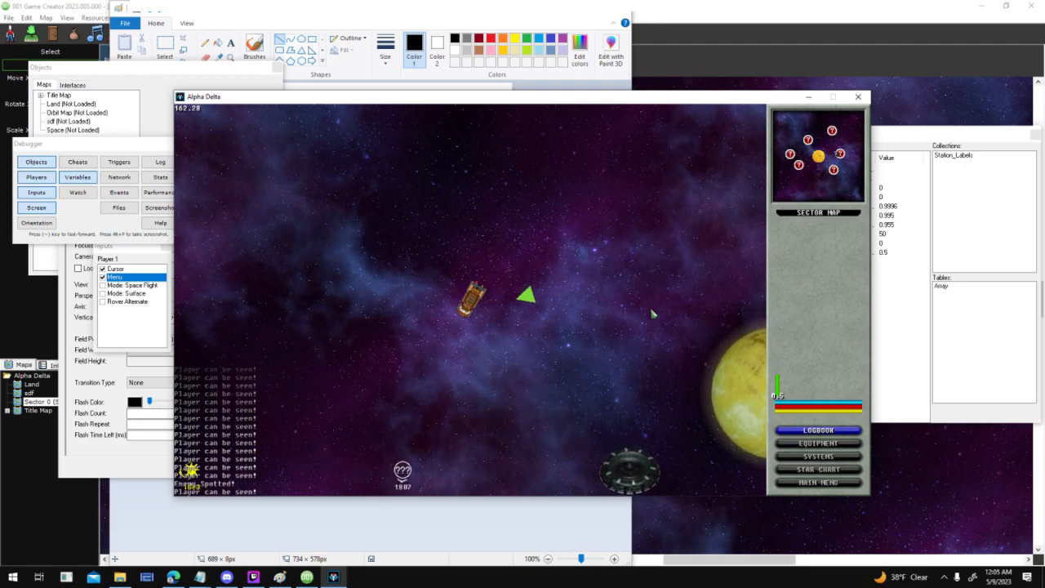
Fly the player ship away from the NPC ship and loop around it near Helios Station while watching the detection log
key("w")
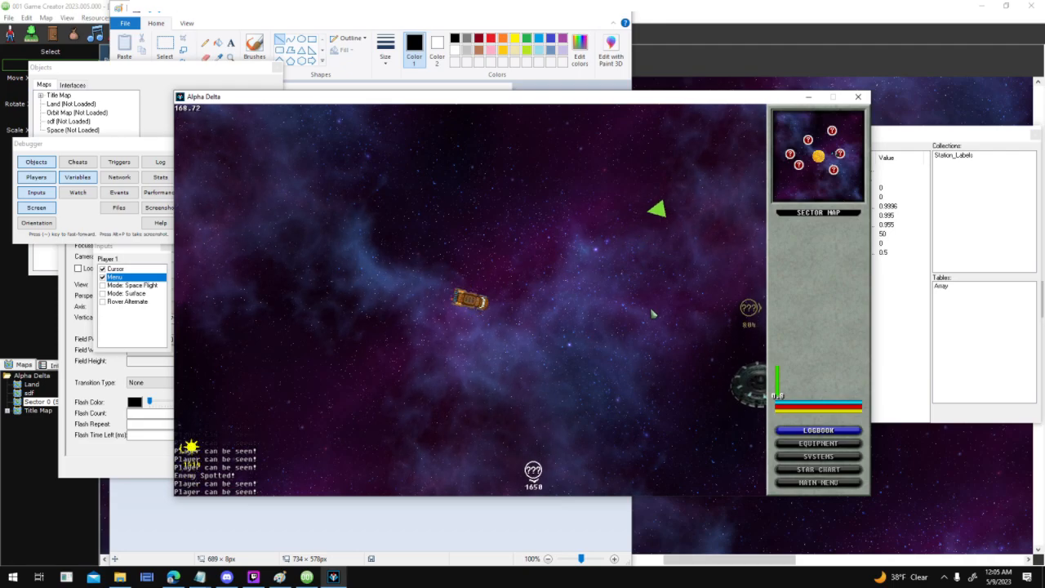
key("w")
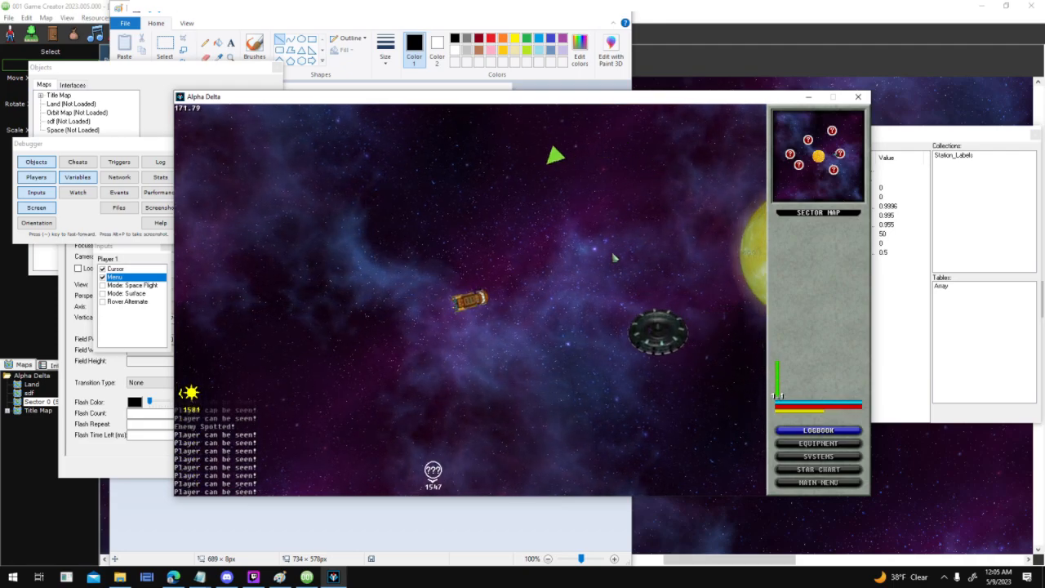
key("w")
key("a")
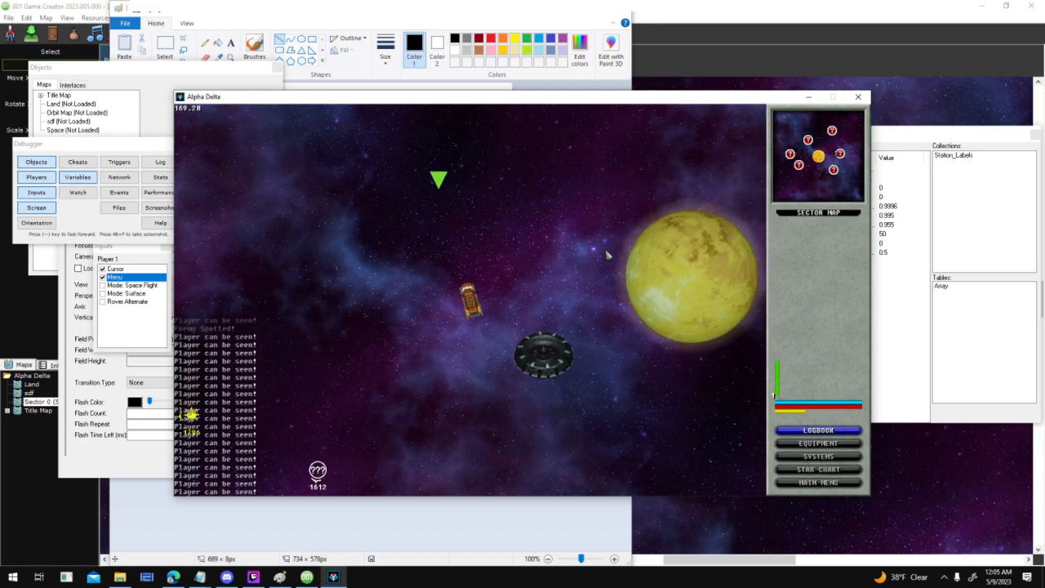
key("a")
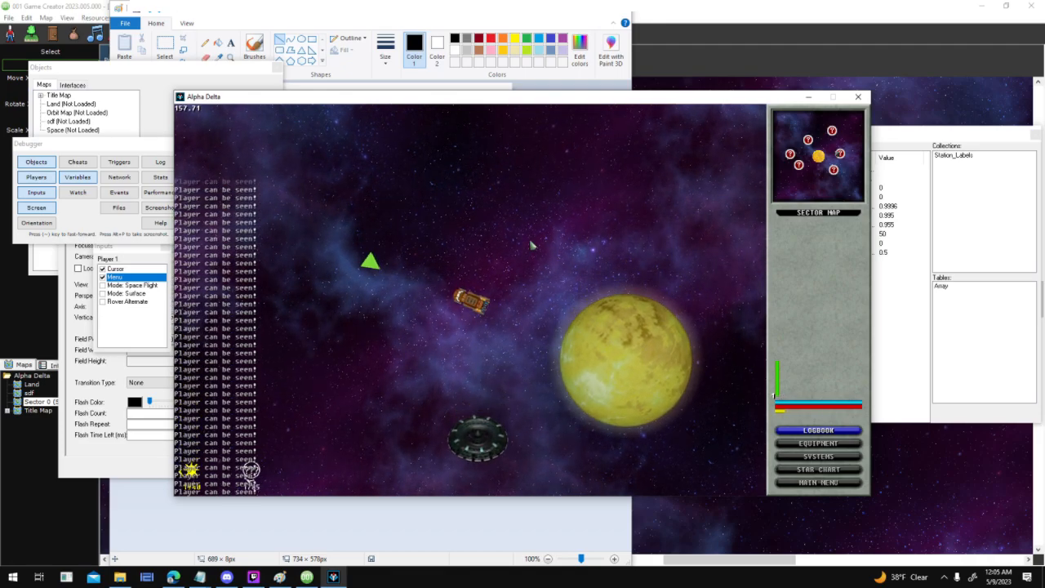
key("a")
key("w")
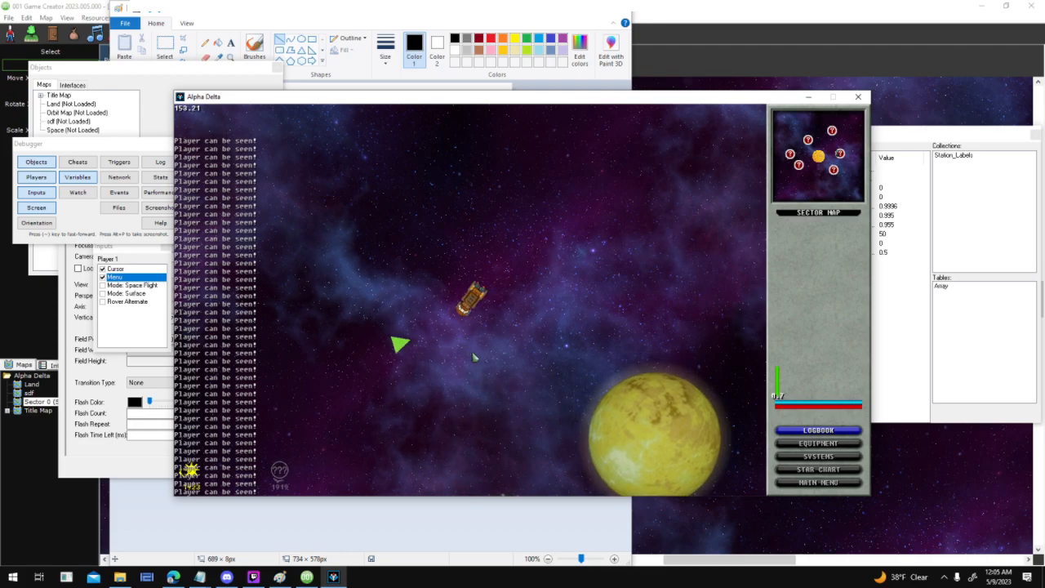
Circle the player ship around the NPC ship again at close range to compare its turning with the detection log
key("w")
key("a")
key("a")
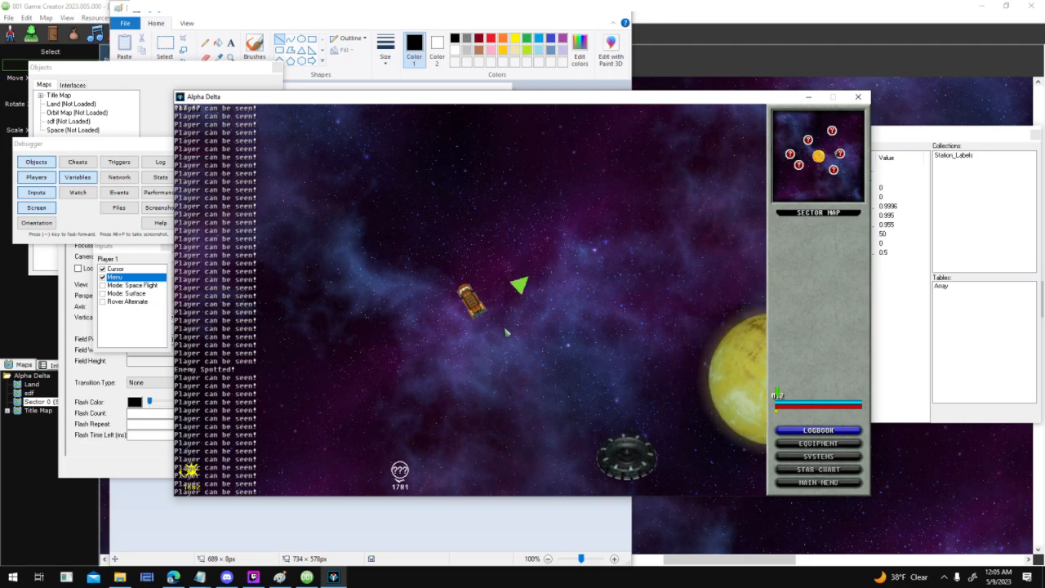
key("a")
key("w")
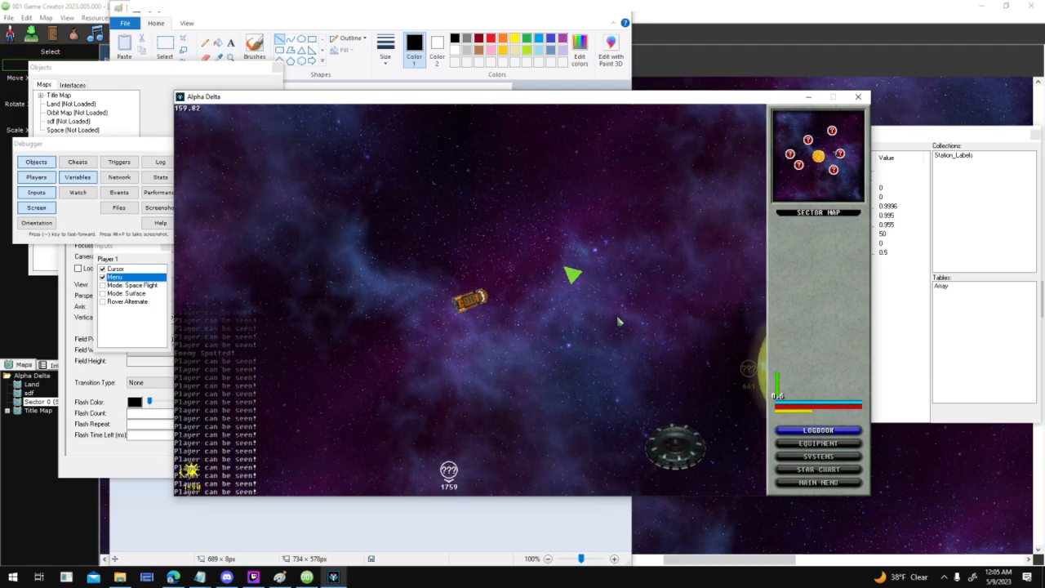
key("a")
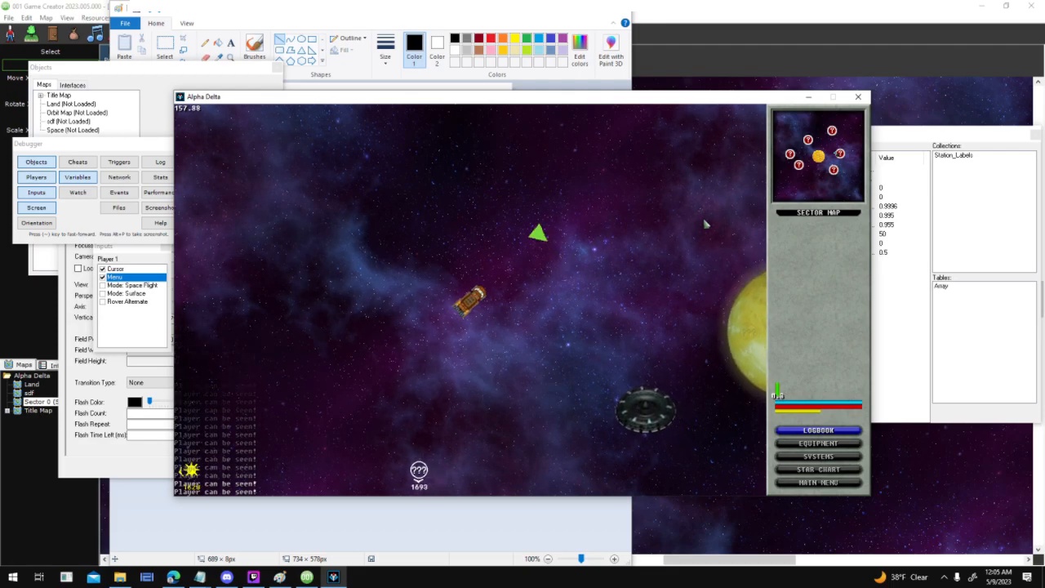
key("a")
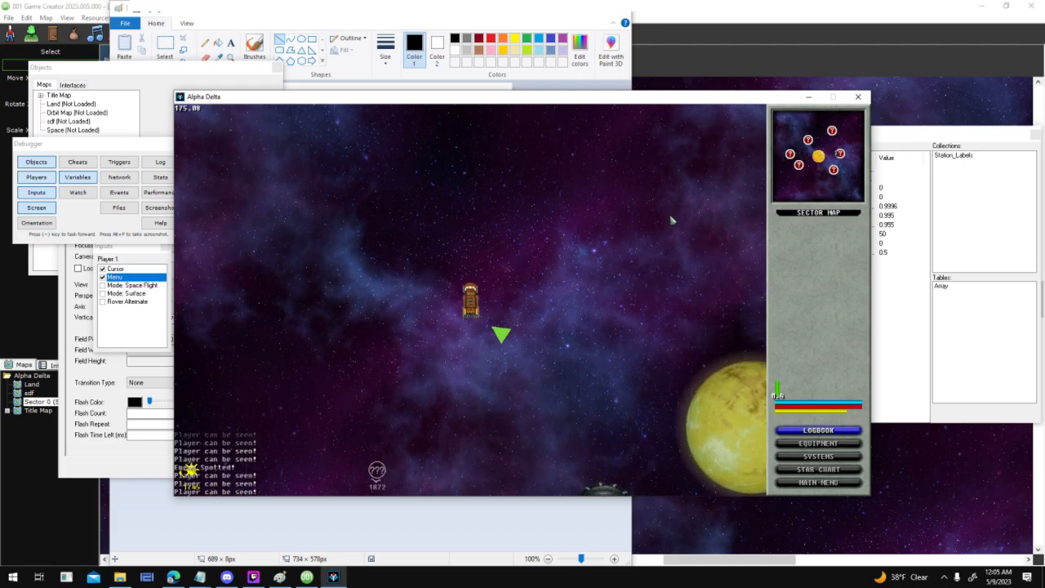
Steer the player ship to the edge of the NPC ship's sight cone and compare the logged direction angles
key("a")
key("d")
key("a")
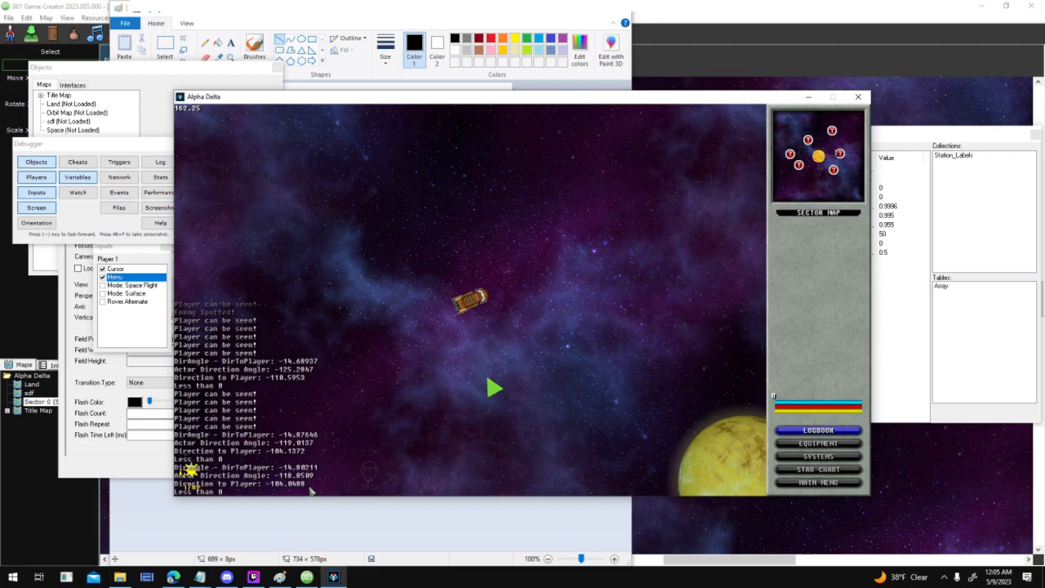
key("a")
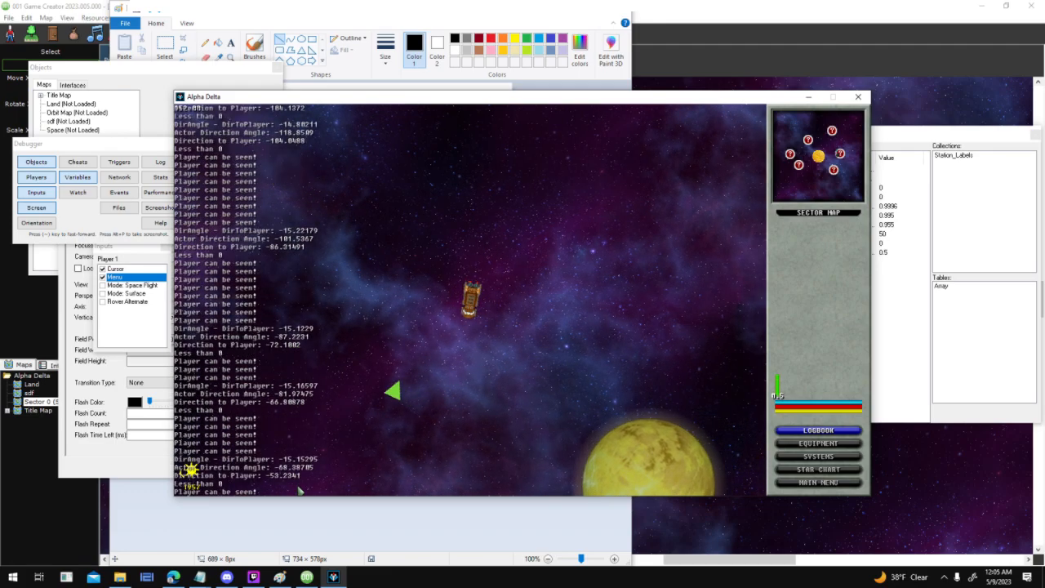
Circle the player ship around the NPC ship past Helios Station and follow how the logged angle differences change
key("d")
key("d")
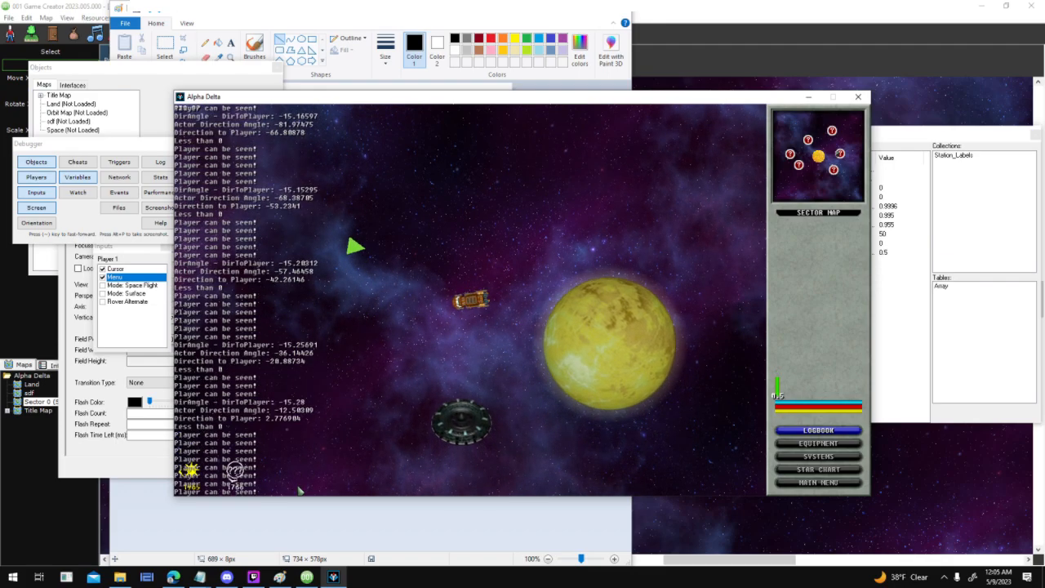
key("w")
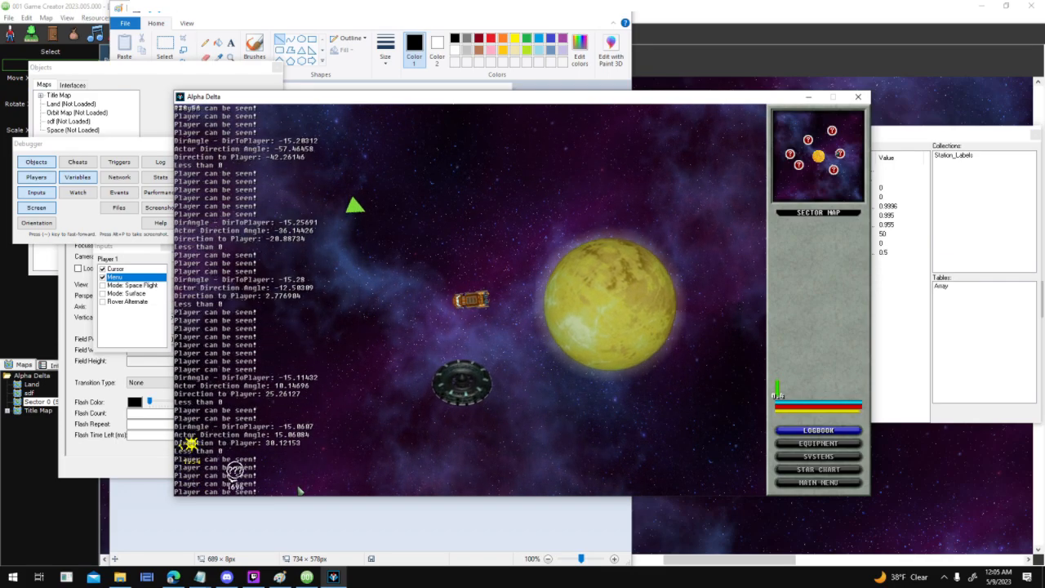
key("d")
key("d")
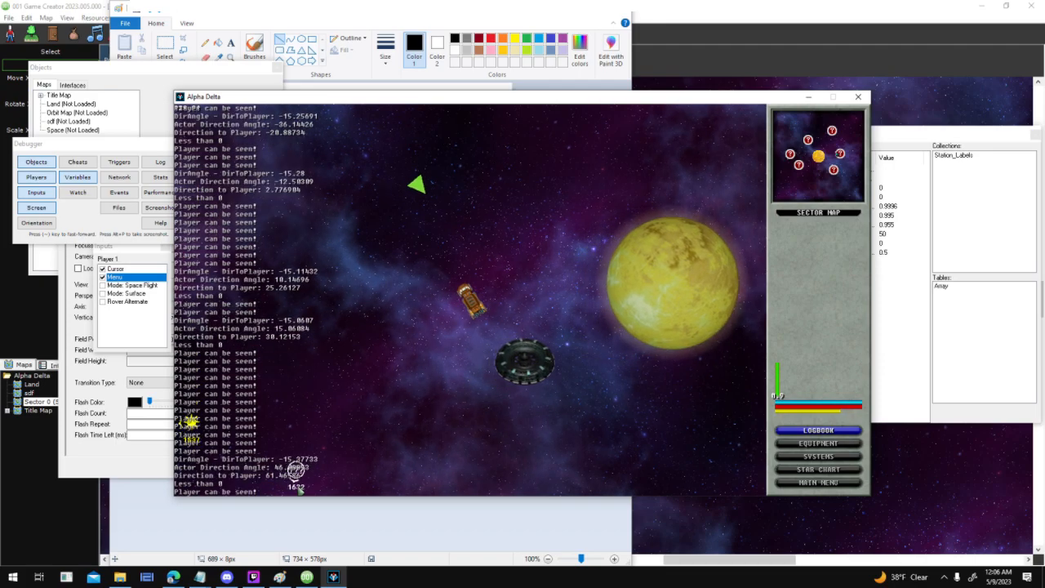
key("d")
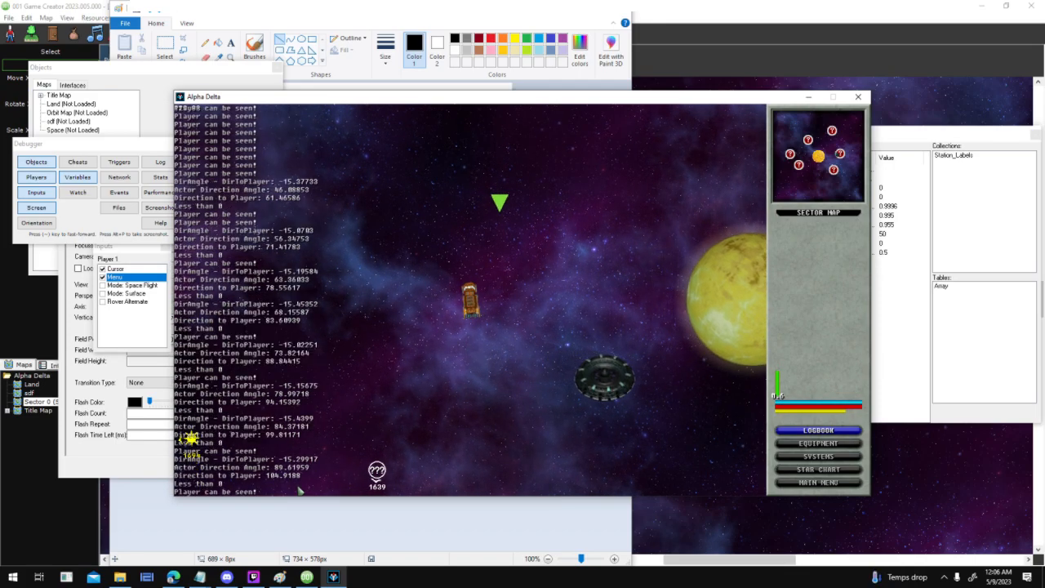
key("d")
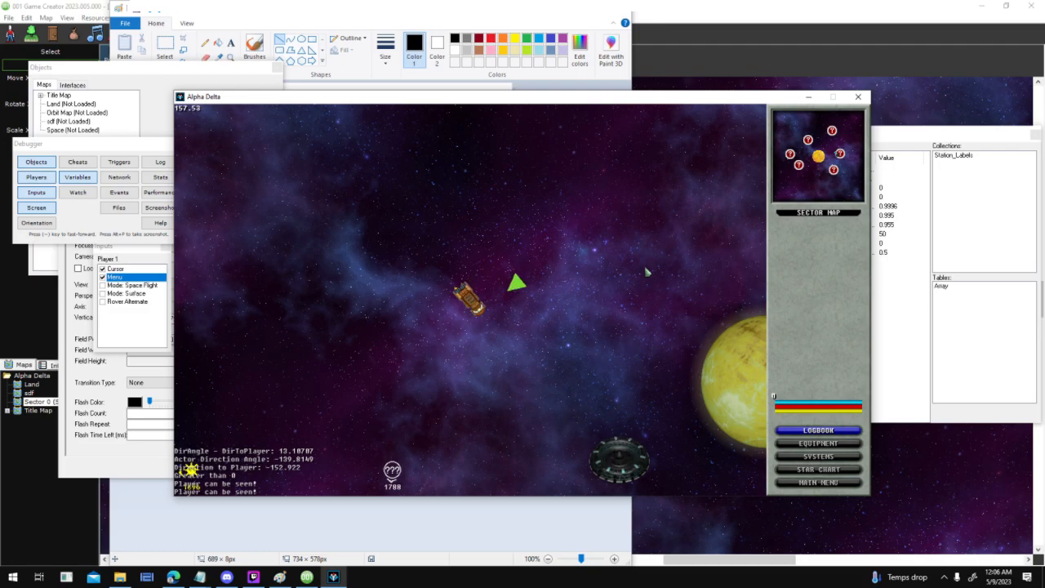
Steer the player ship in a close pass around the stationary NPC ship to trigger its sight detection from the opposite side
key("a")
key("w")
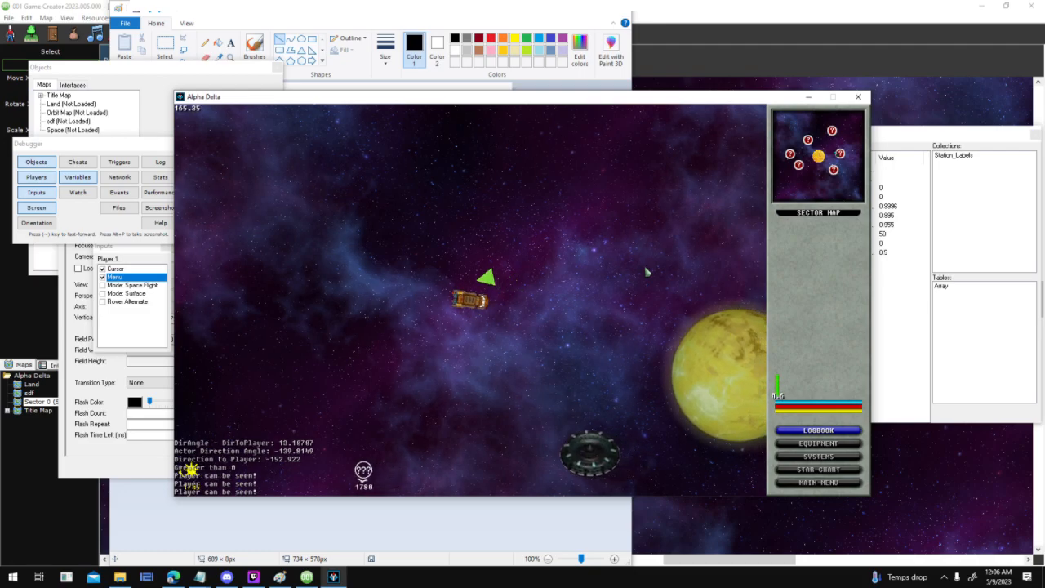
key("a")
key("a")
key("d")
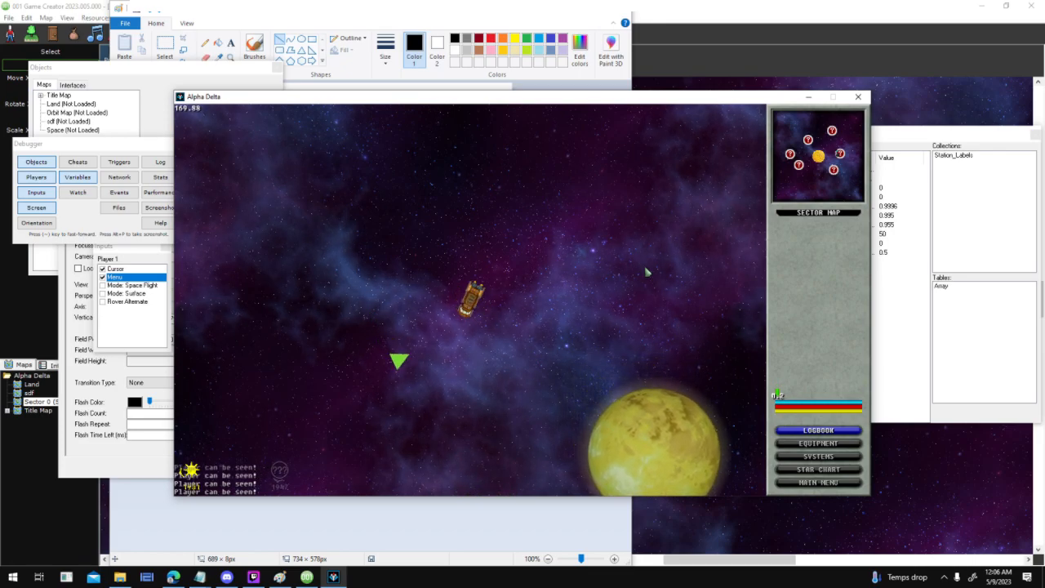
key("a")
key("w")
key("d")
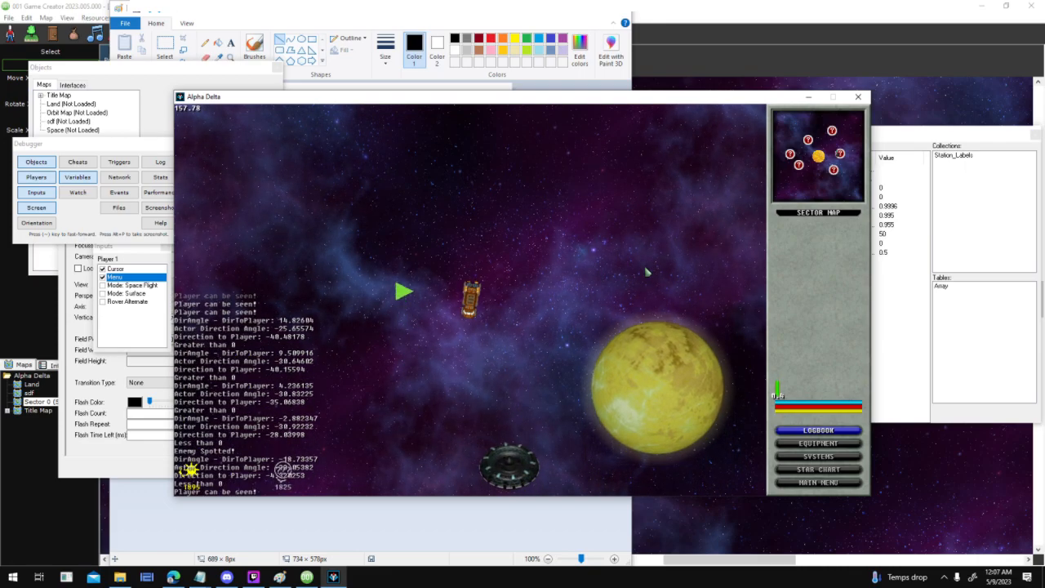
Orbit the player ship fully around the NPC ship and check that its turning follows the player in the angle log
key("w")
key("d")
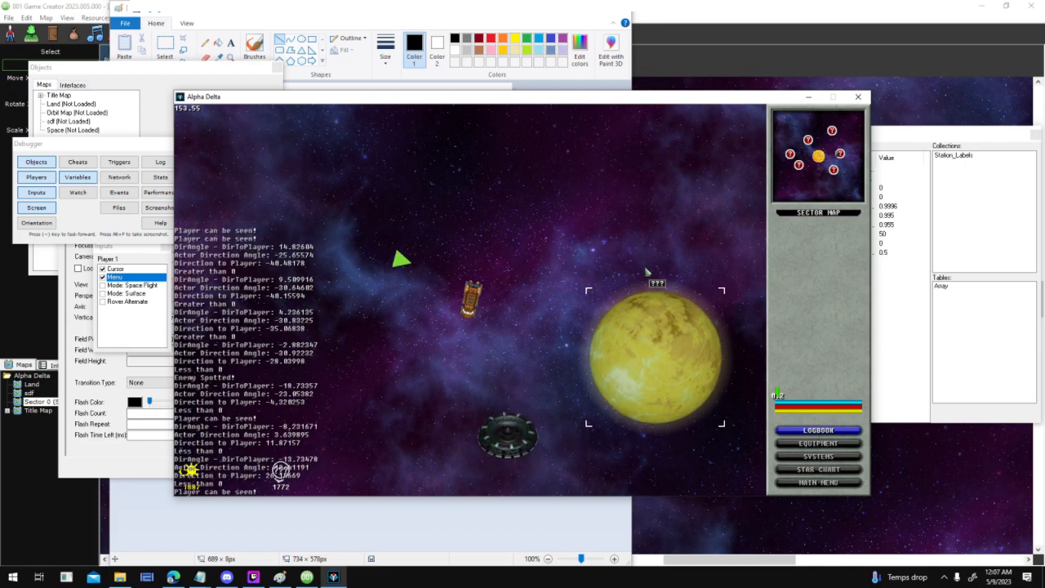
key("w")
key("d")
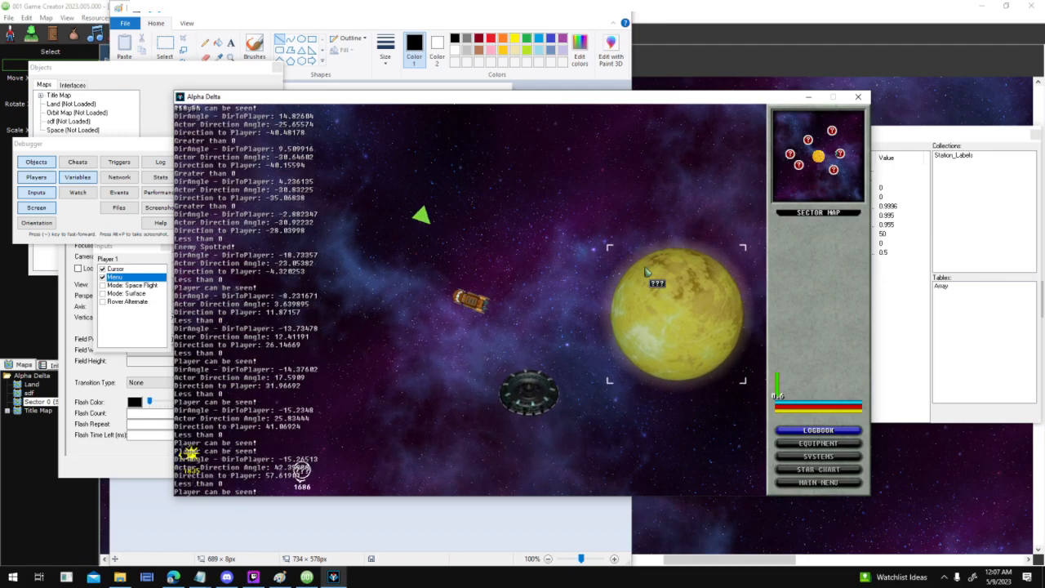
key("w")
key("d")
key("w")
key("d")
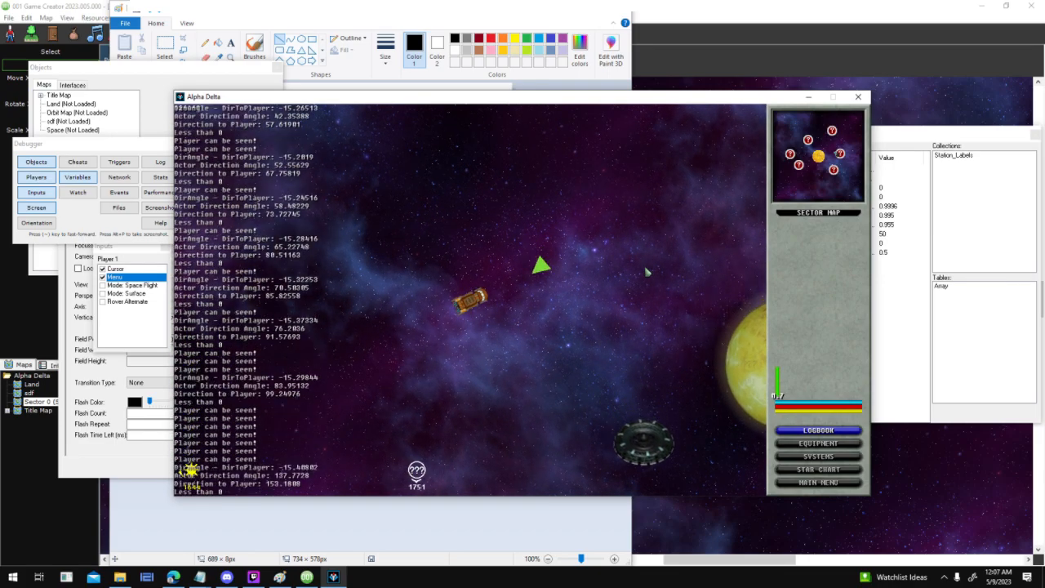
key("d")
key("d")
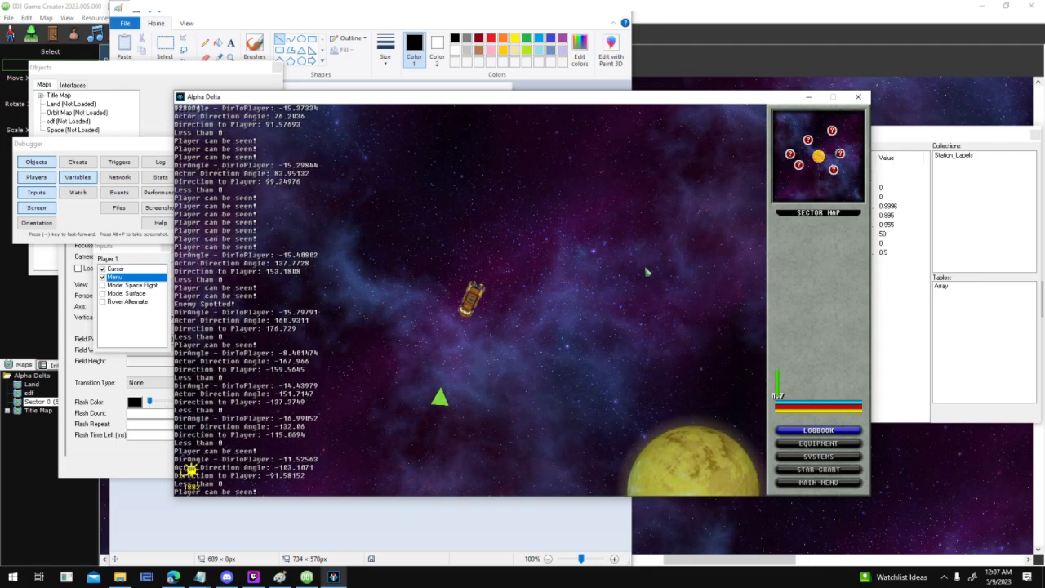
Reverse the player ship's orbit around the NPC ship to test its turning in the other direction
key("d")
key("a")
key("w")
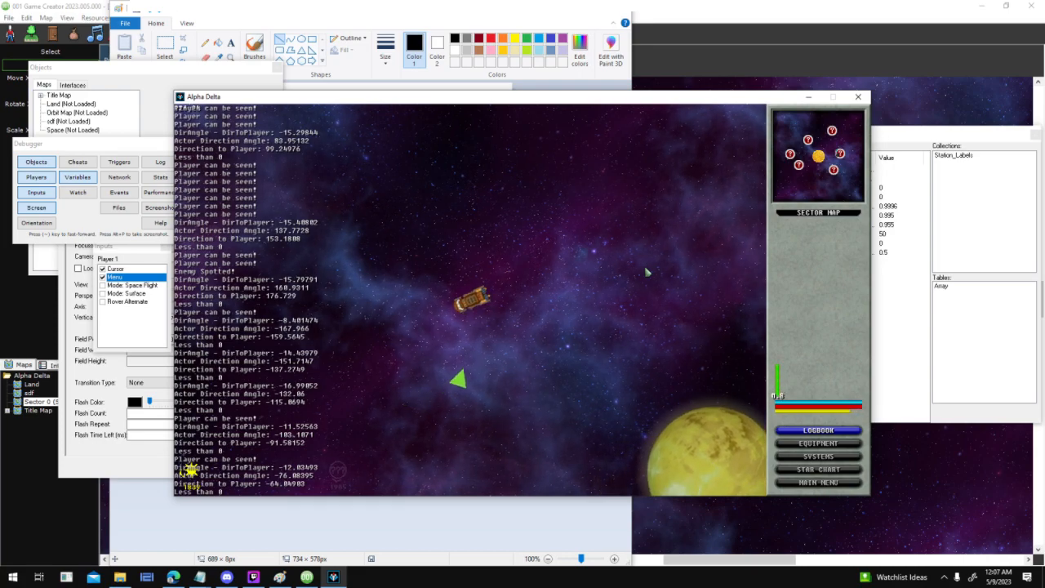
key("a")
key("w")
key("w")
key("a")
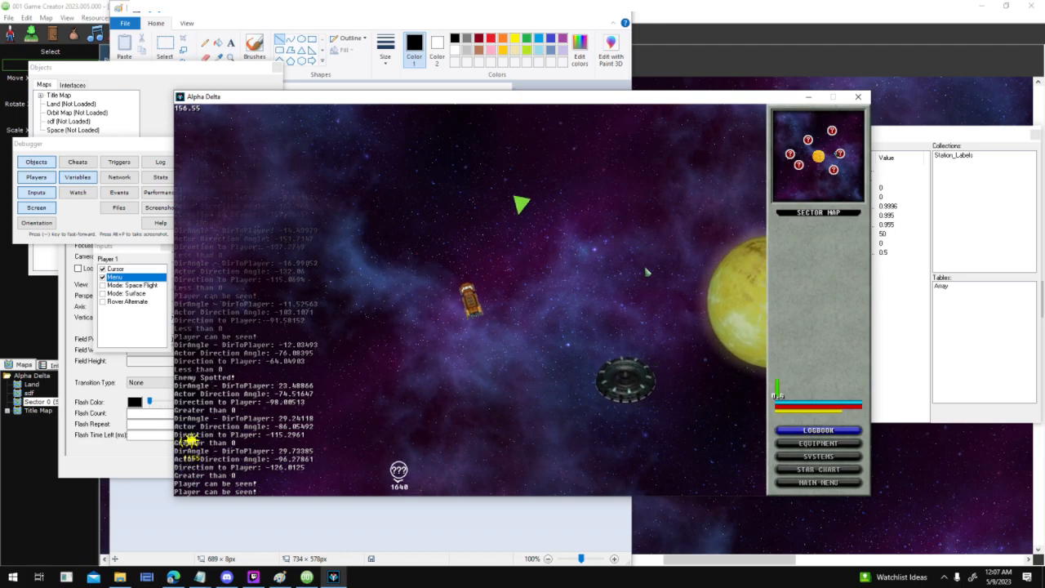
key("a")
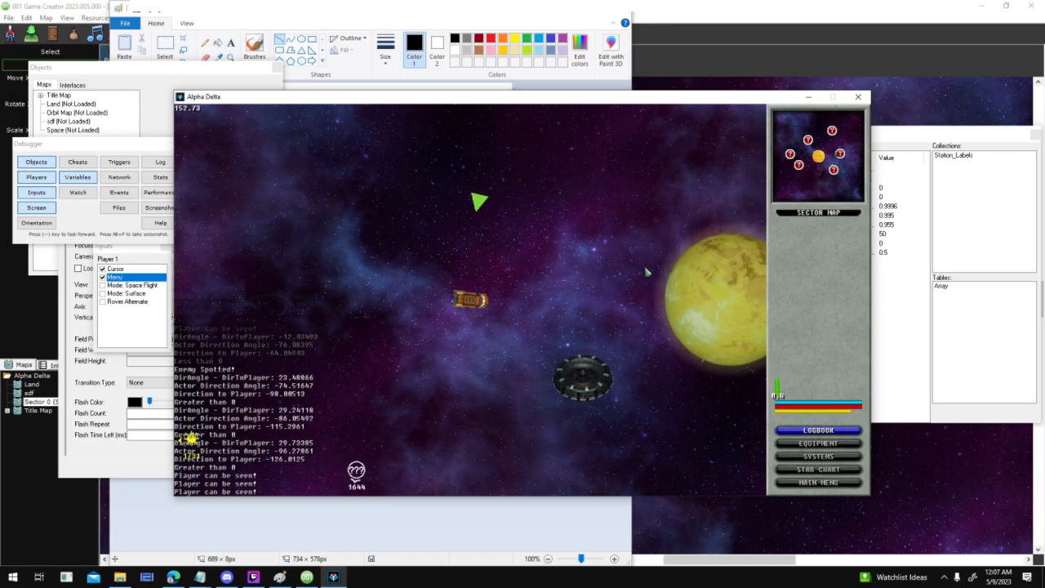
In the debugger's Space map objects, set the AI_Moving variable of T_NPC_0 to 1 and return to the running game
left_click(880, 317)
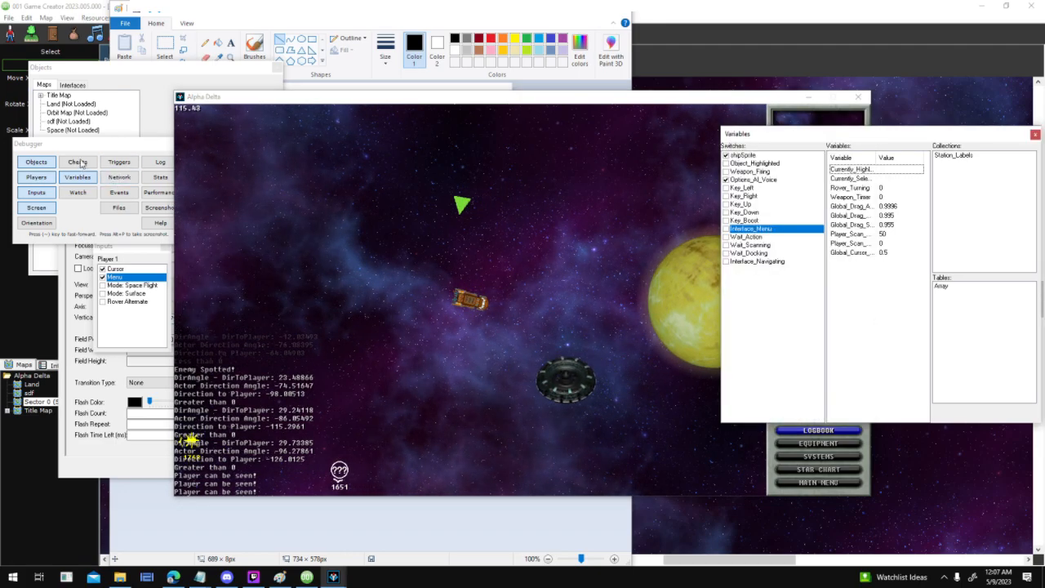
left_click(49, 161)
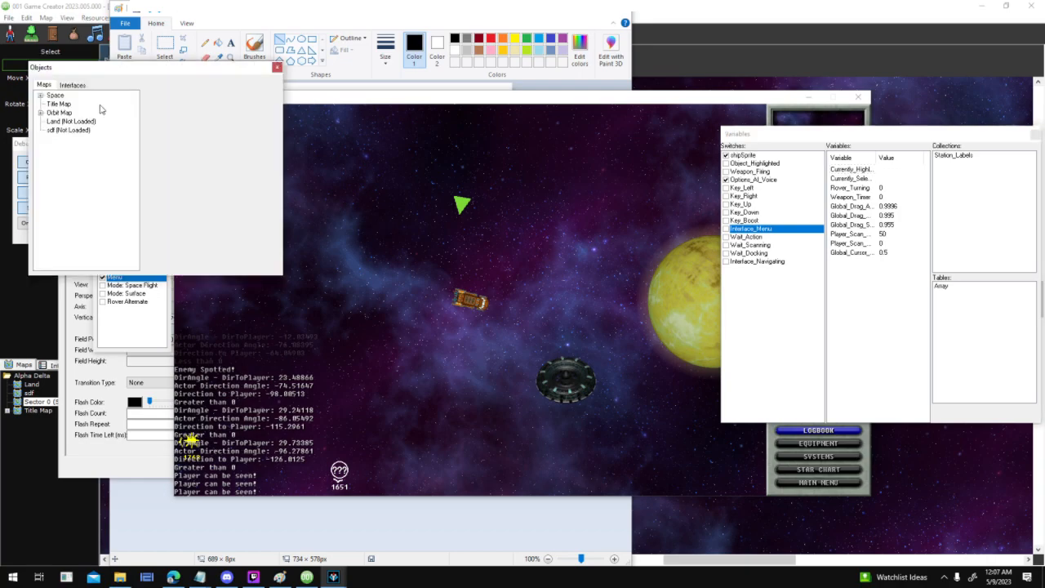
left_click(52, 97)
left_click(40, 96)
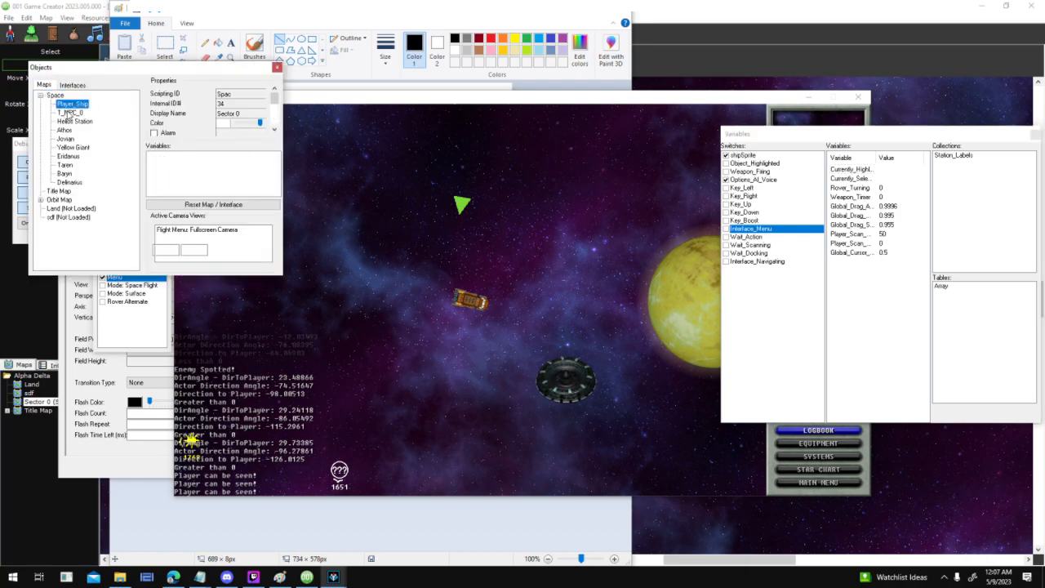
left_click(69, 112)
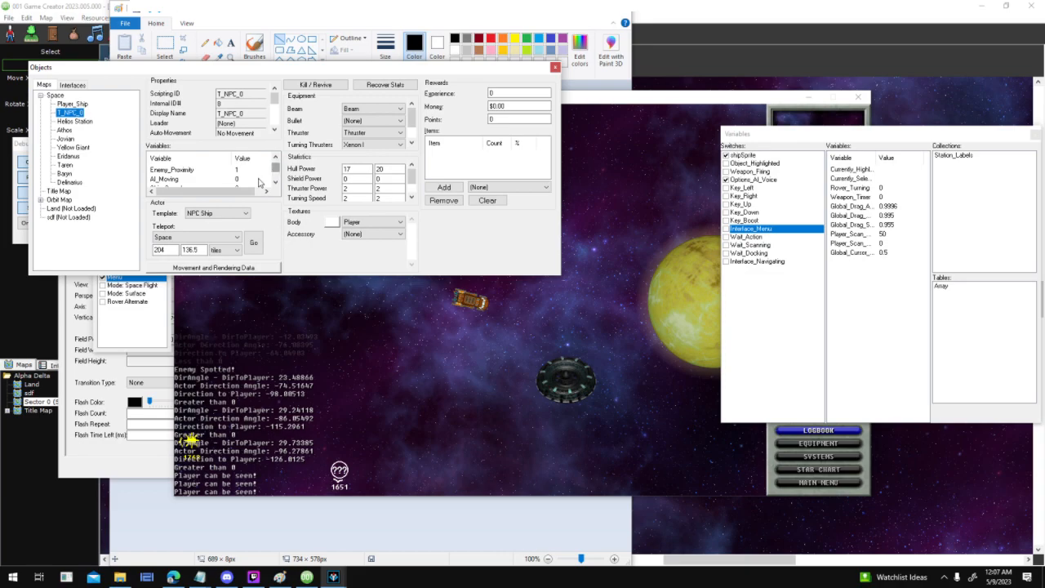
double_click(259, 181)
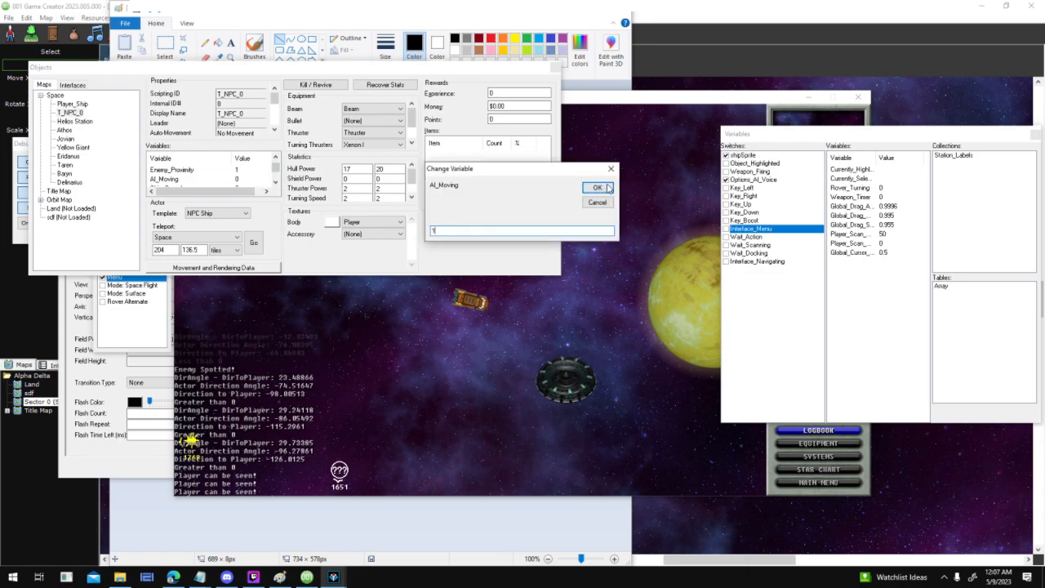
left_click(597, 187)
left_click(614, 217)
Turn the player ship near Helios Station to test how the moving NPC ship follows it
key("Left")
key("Left")
key("Left")
key("Left")
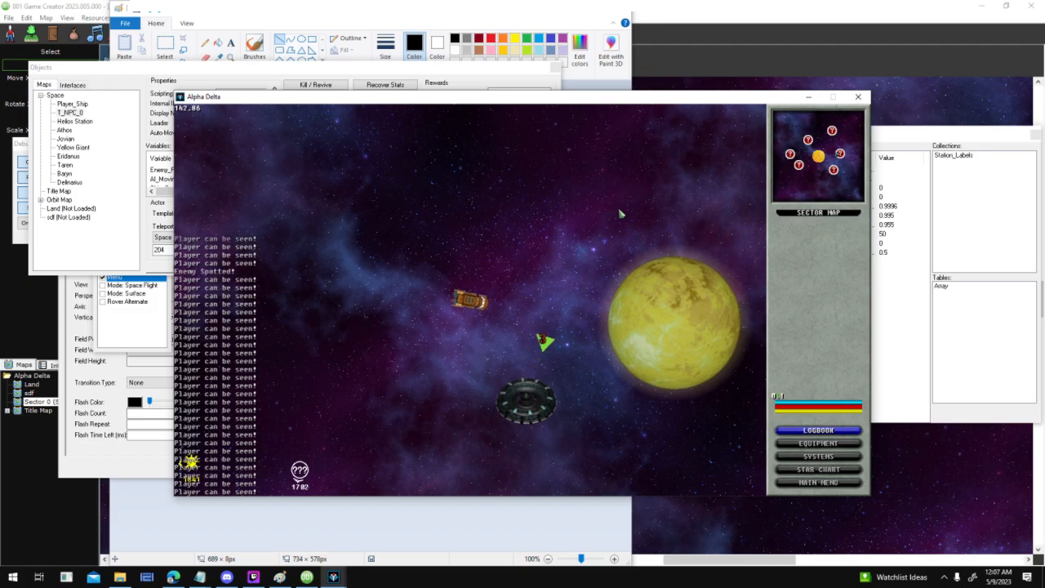
key("Left")
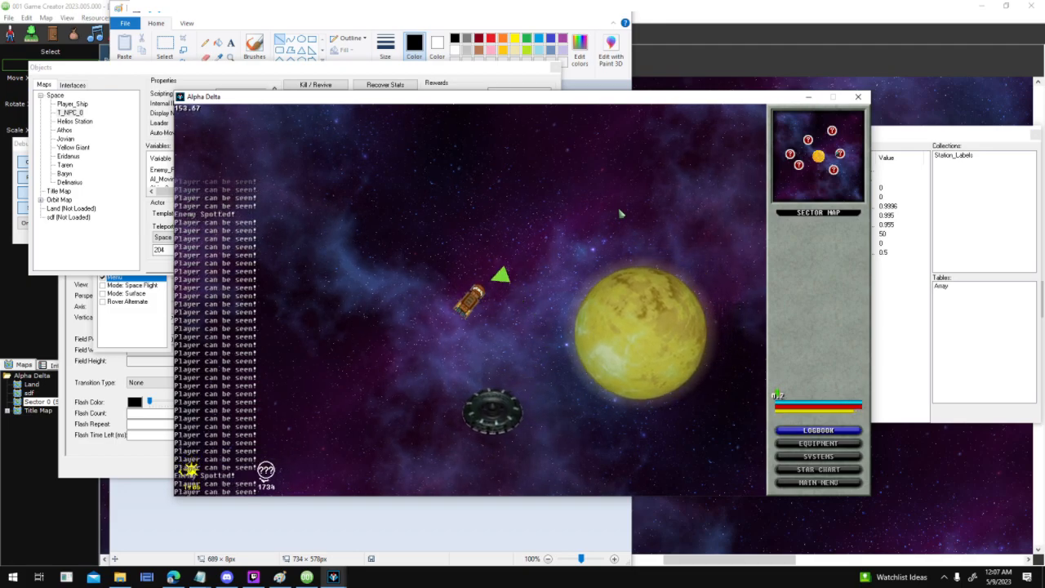
key("Left")
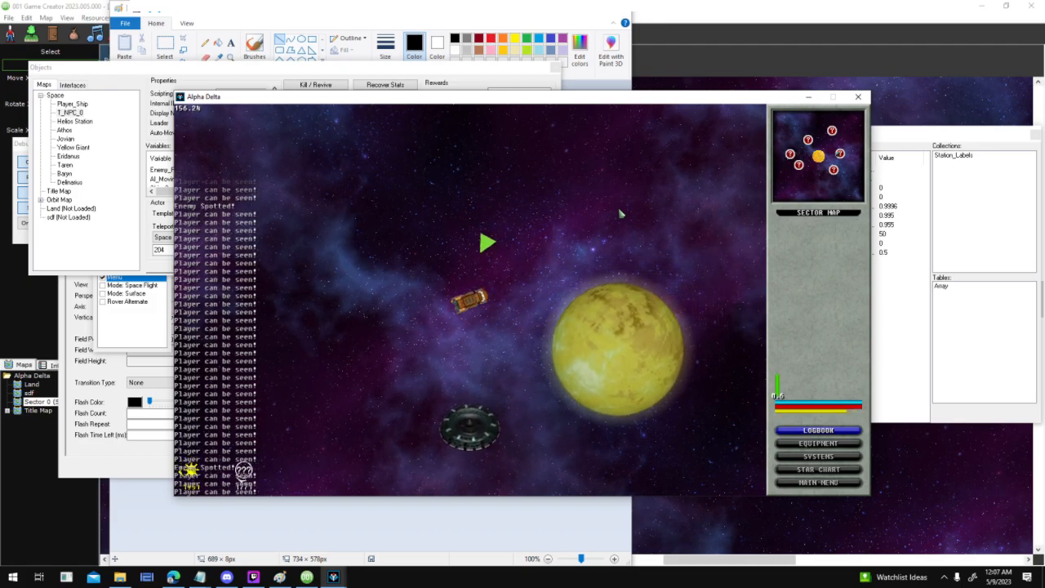
key("Left")
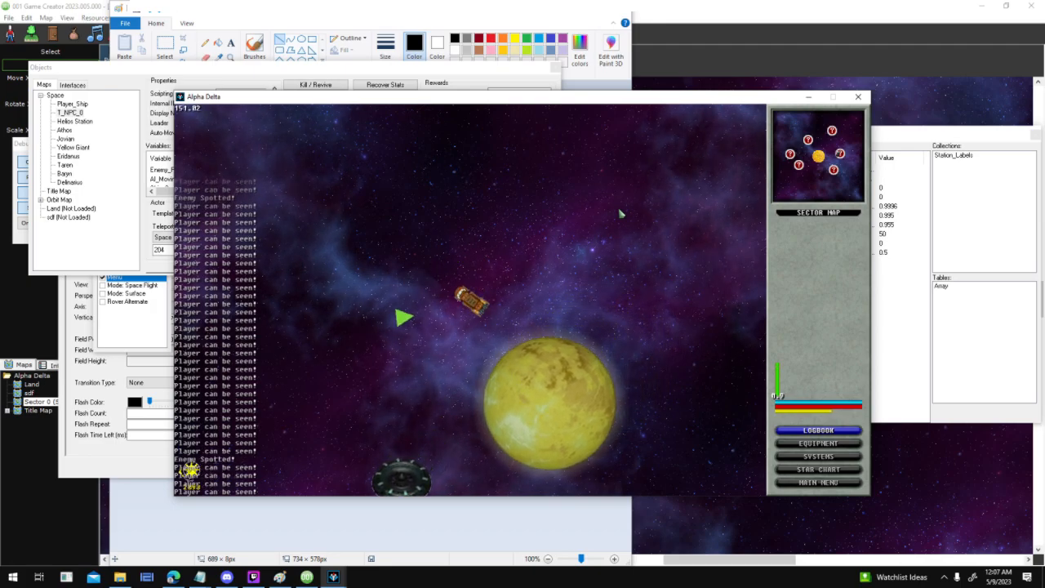
Keep the player ship turning above the yellow planet to observe the NPC ship's pursuit and sight detection
key("Left")
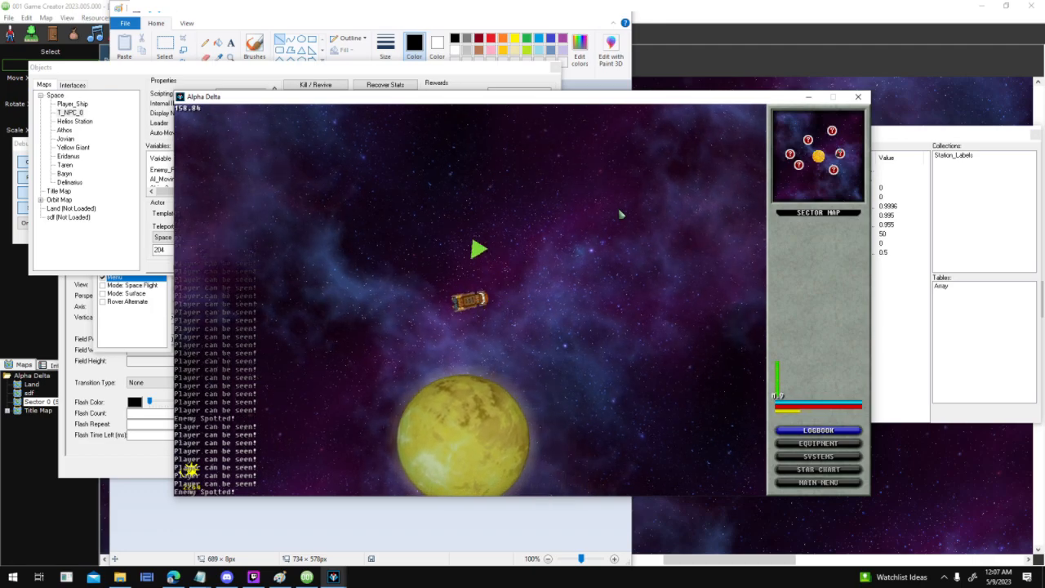
key("Left")
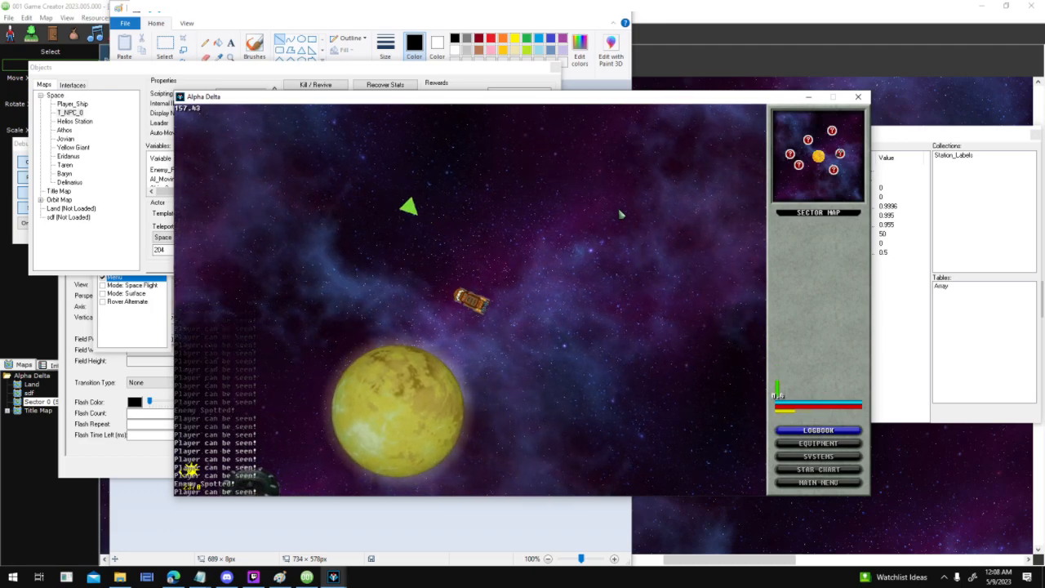
key("Left")
key("Left")
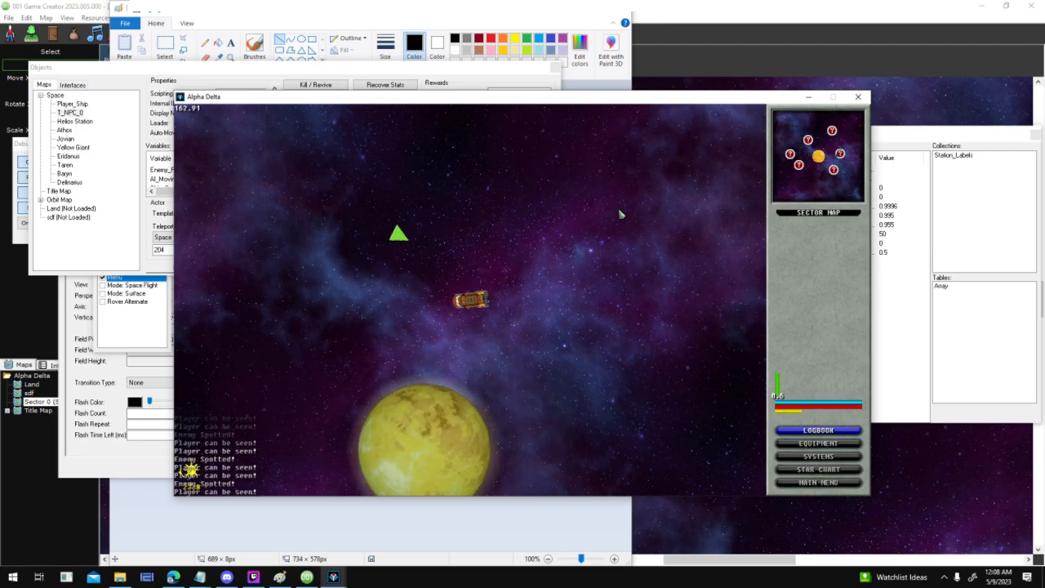
key("Left")
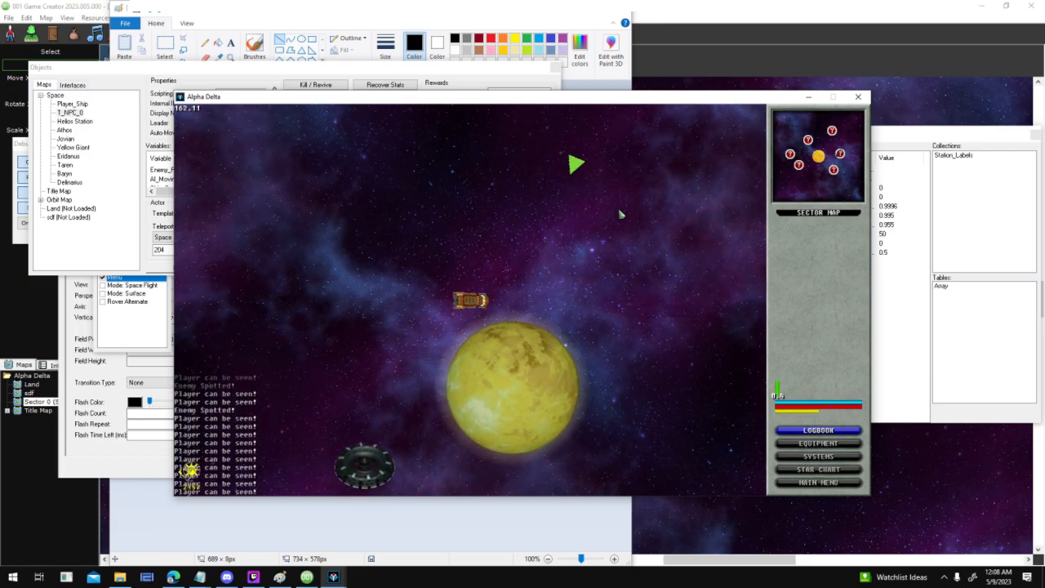
key("Left")
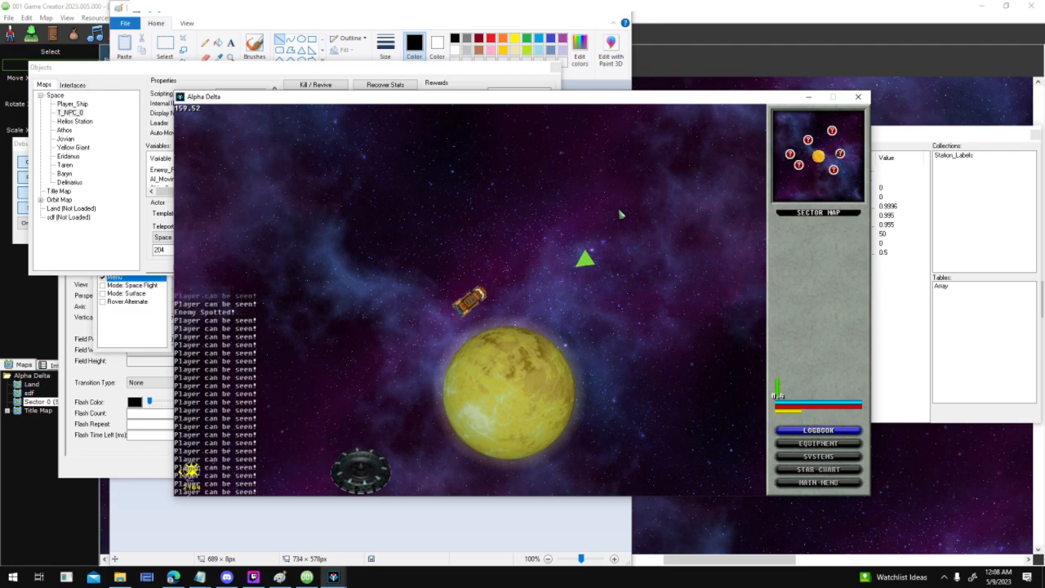
Fly the player ship away from the yellow planet with alternating turns to see whether the NPC ship keeps chasing
key("Right")
key("Right")
key("space")
key("Right")
key("Left")
key("space")
key("space")
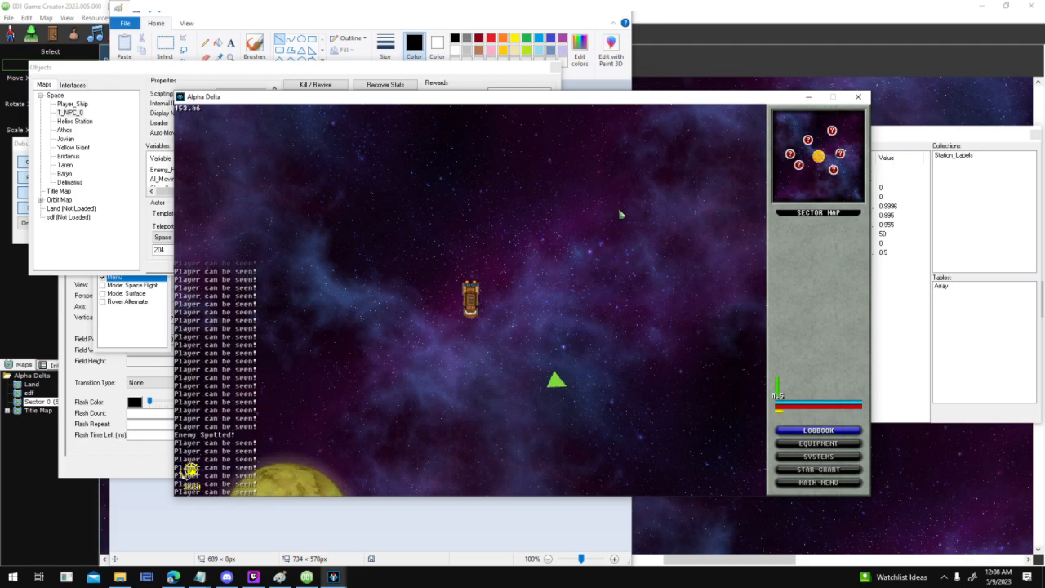
Weave the player ship back past the yellow planet toward Helios Station to test the NPC ship's pursuit through direction changes
key("a")
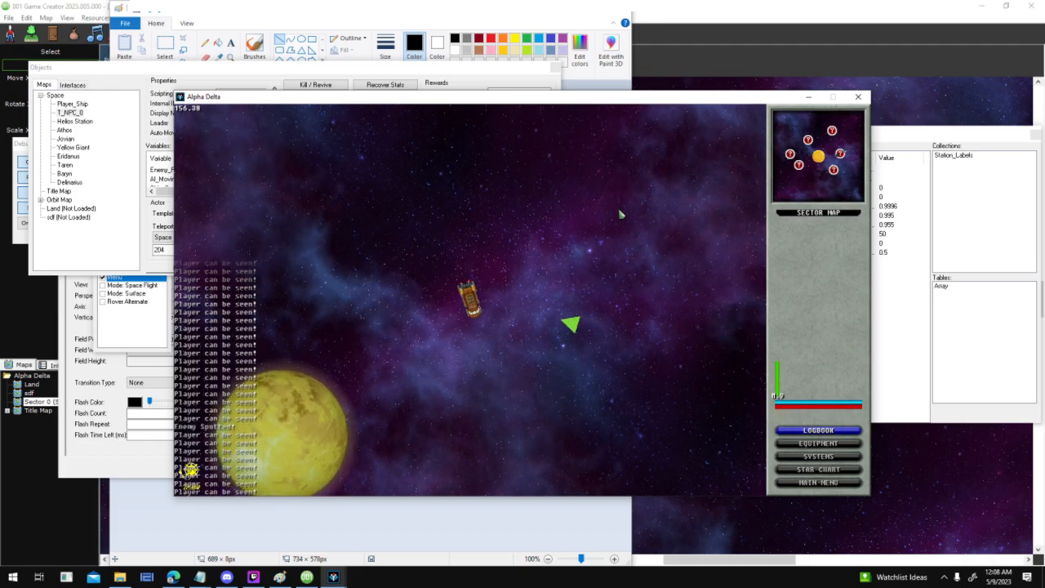
key("d")
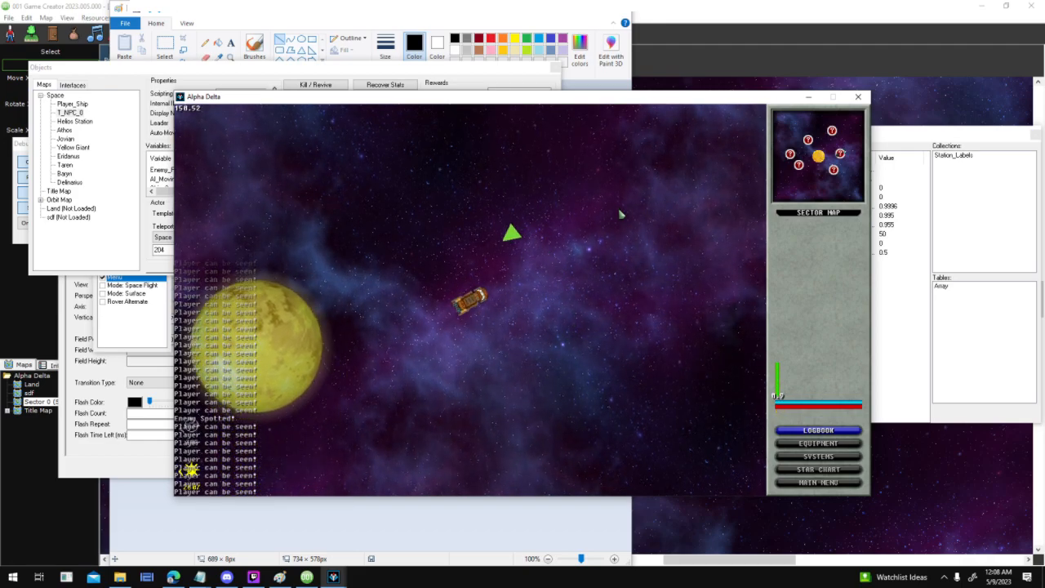
key("a")
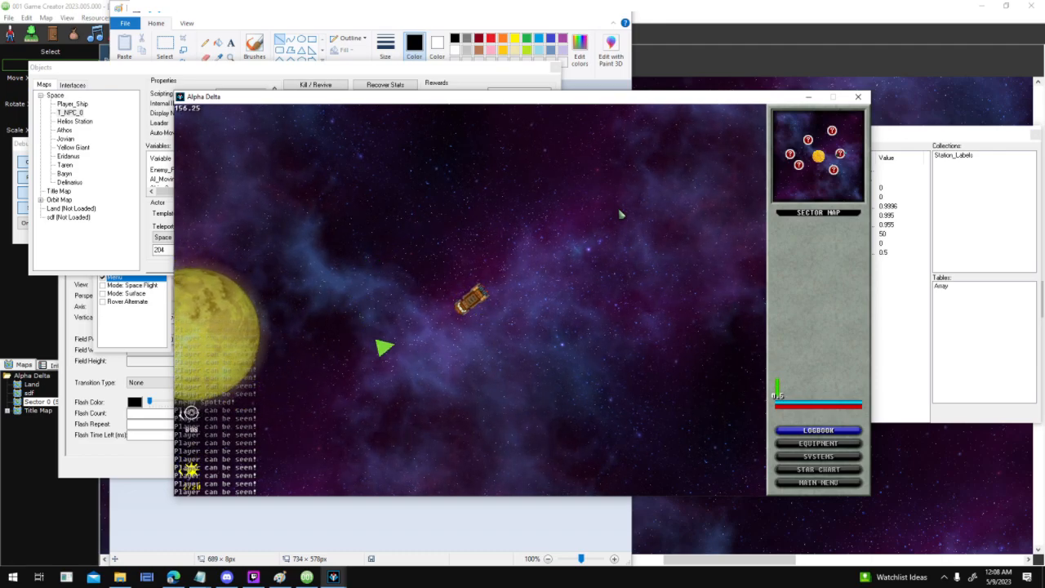
key("a")
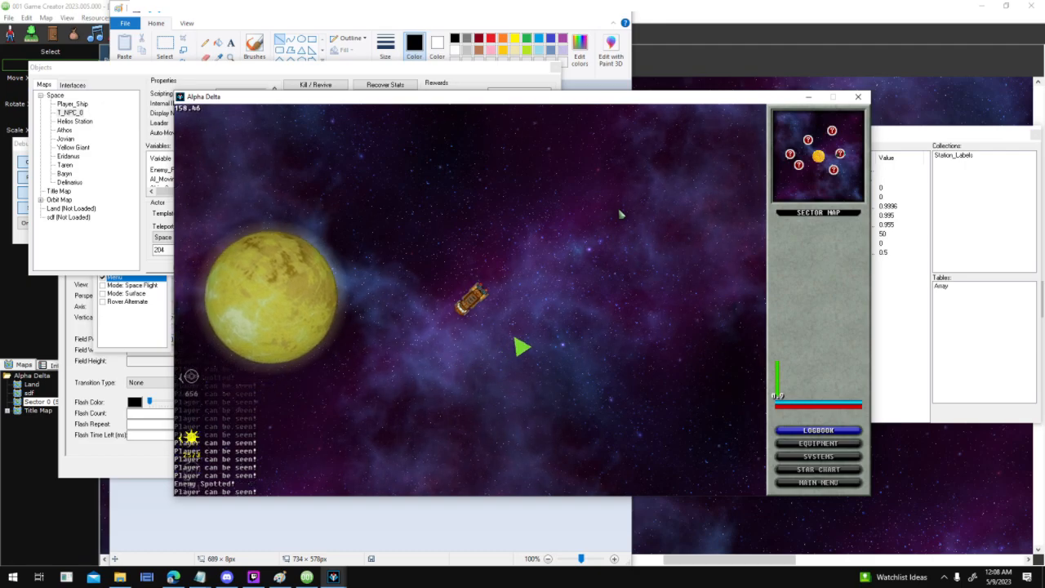
key("a")
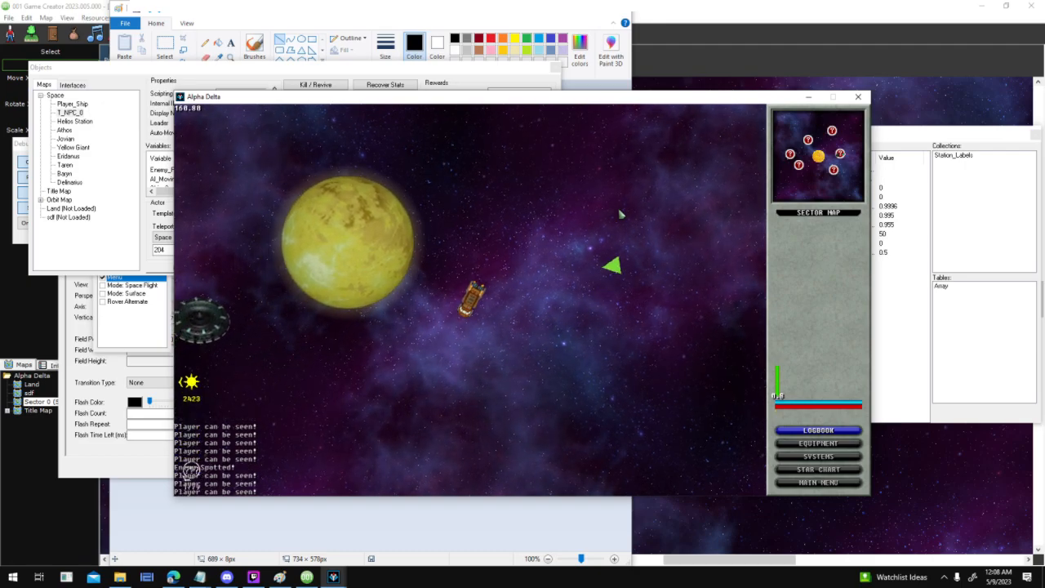
Circle the player ship left around the yellow planet to test whether the NPC ship keeps turning toward it and detecting it
key("a")
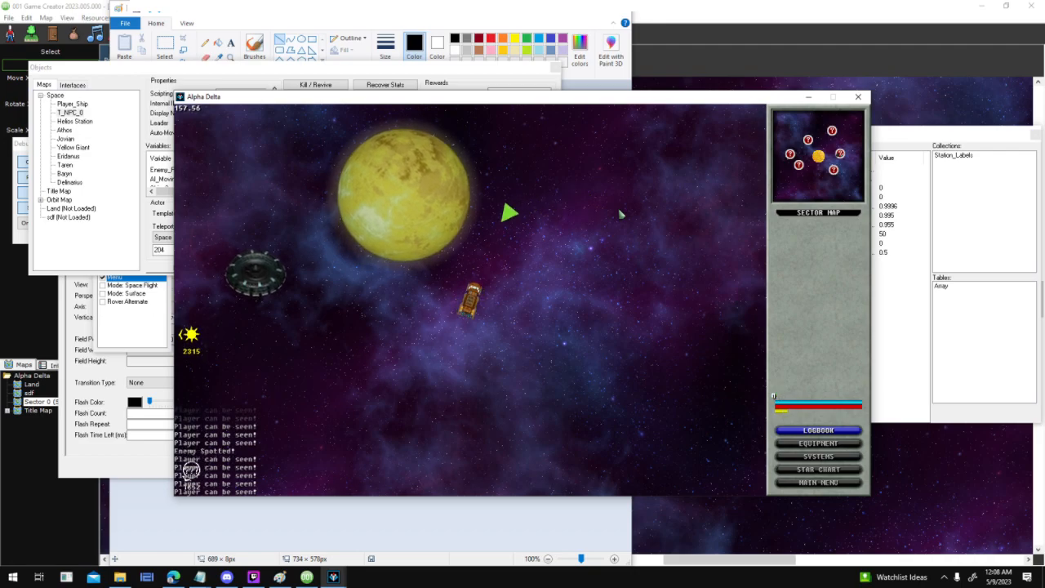
key("w")
key("a")
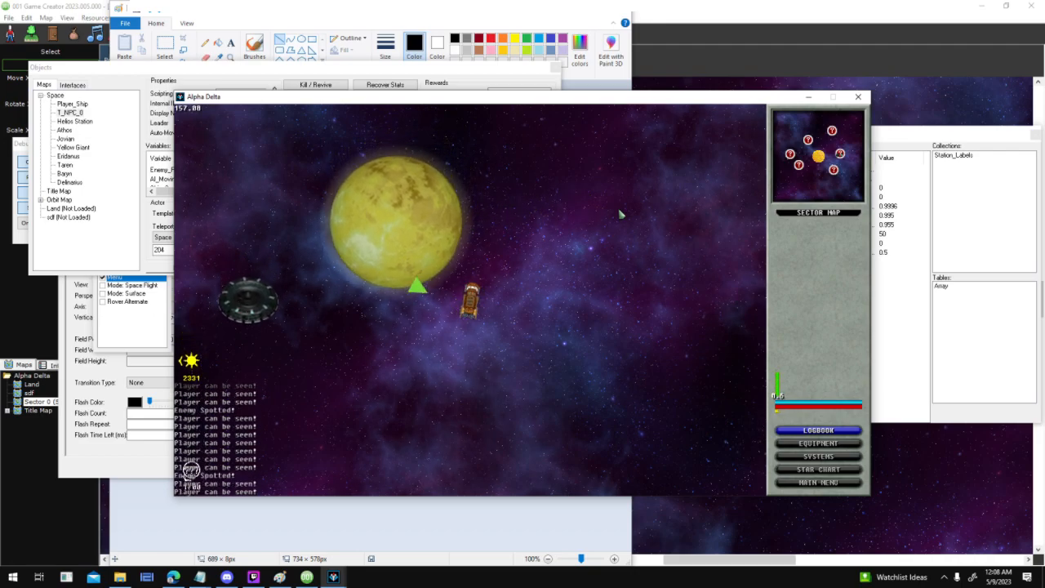
key("a")
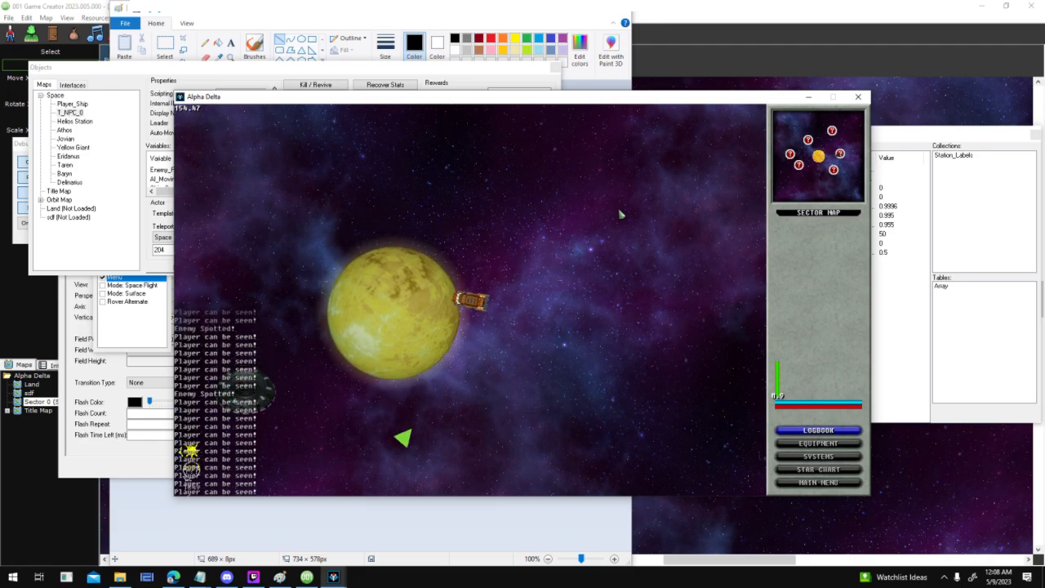
key("a")
key("w")
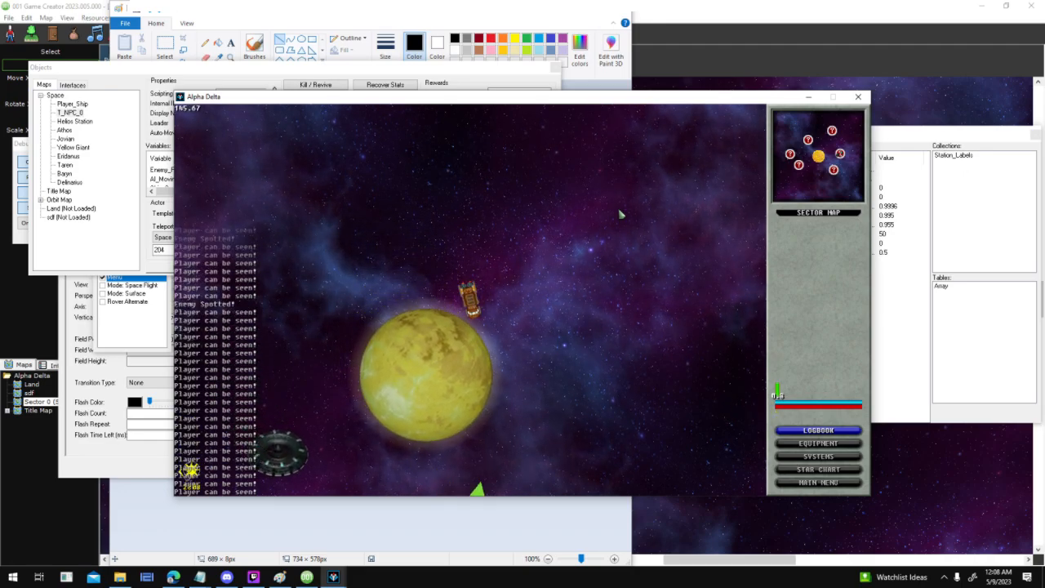
key("a")
key("w")
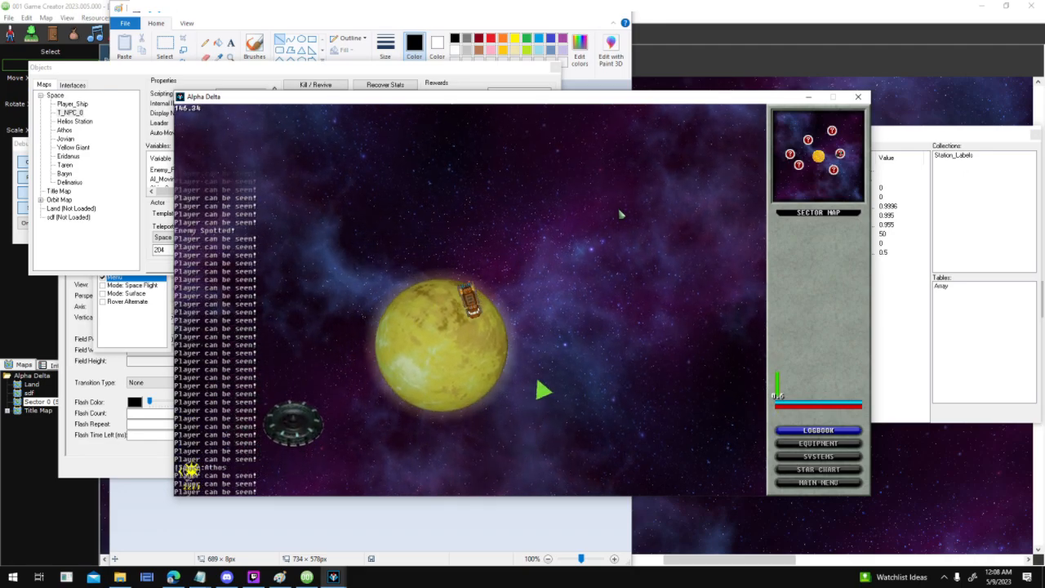
key("a")
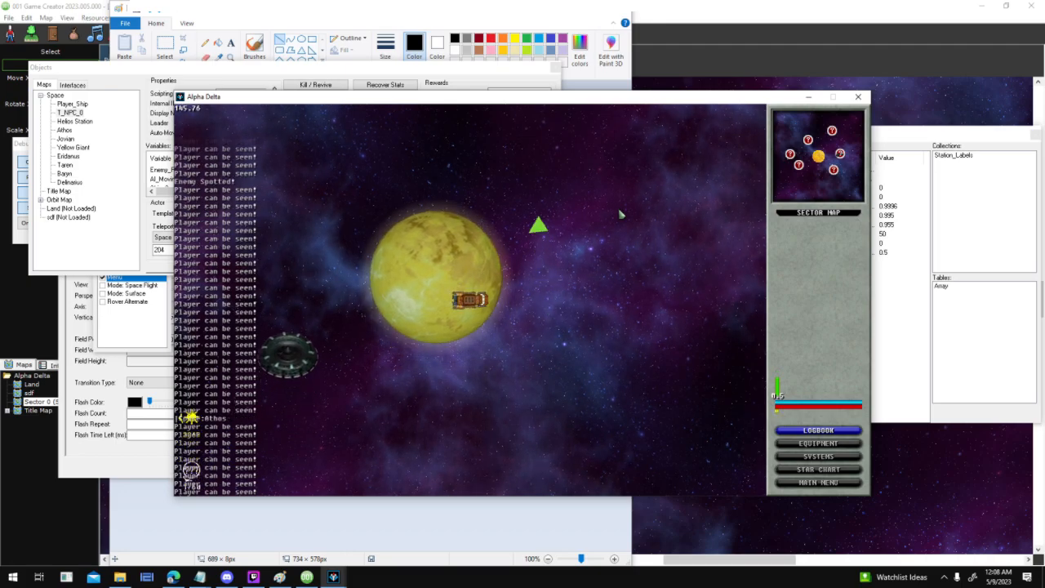
key("a")
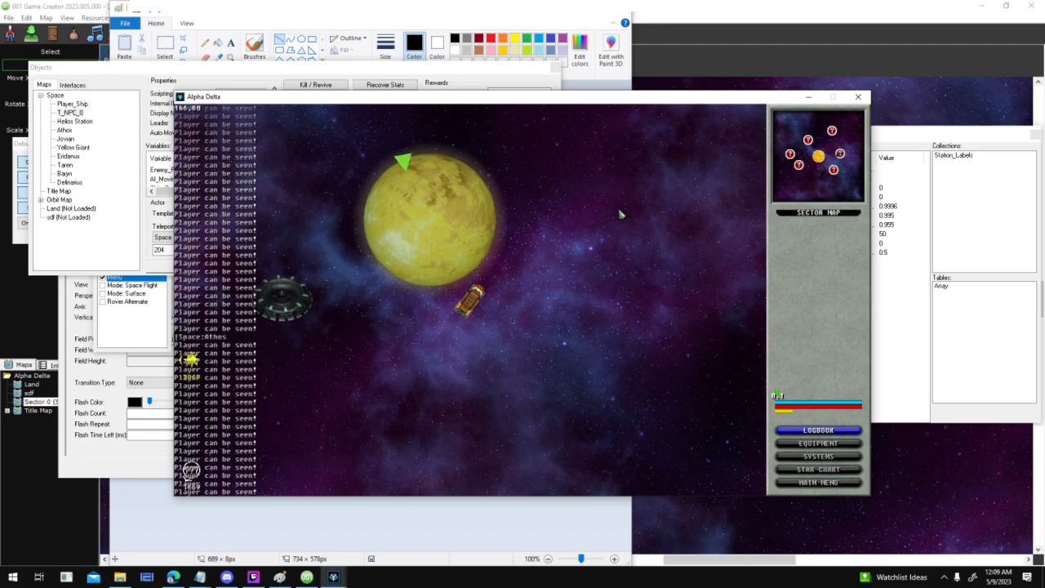
key("a")
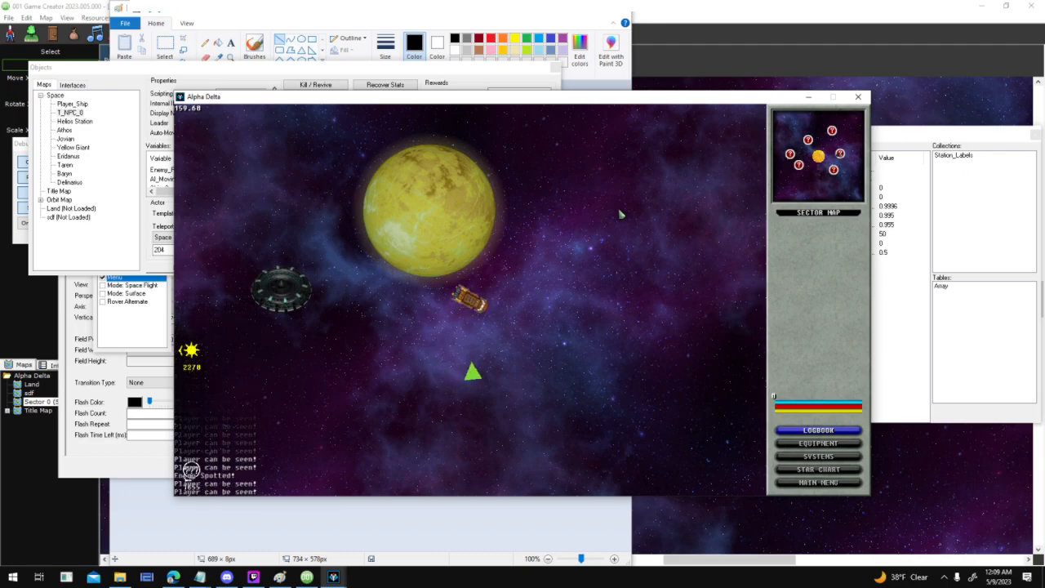
Thrust and turn the player ship left across the yellow planet's lower edge to observe how closely the NPC ship follows
key("w")
key("a")
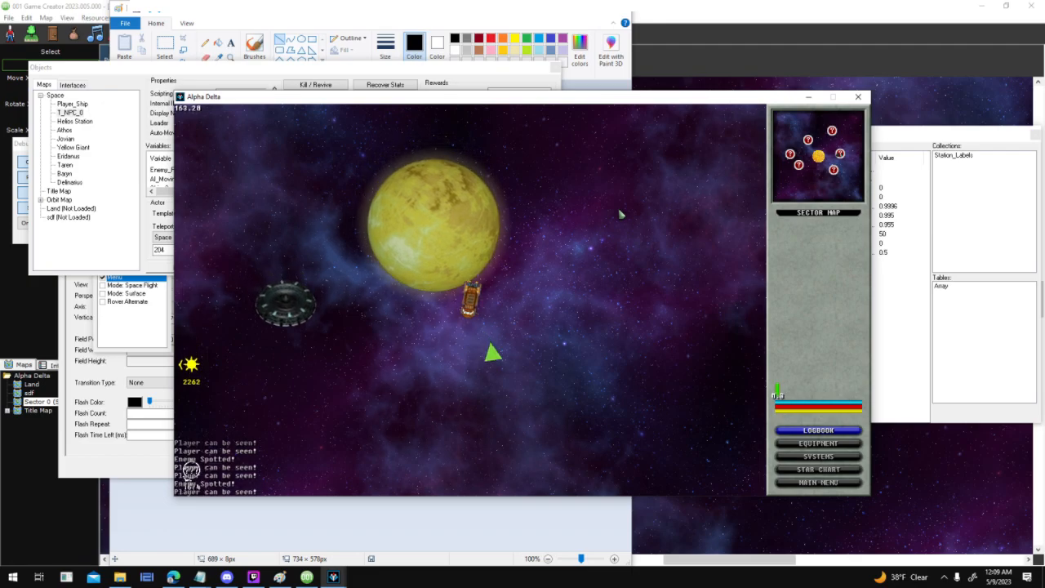
key("a")
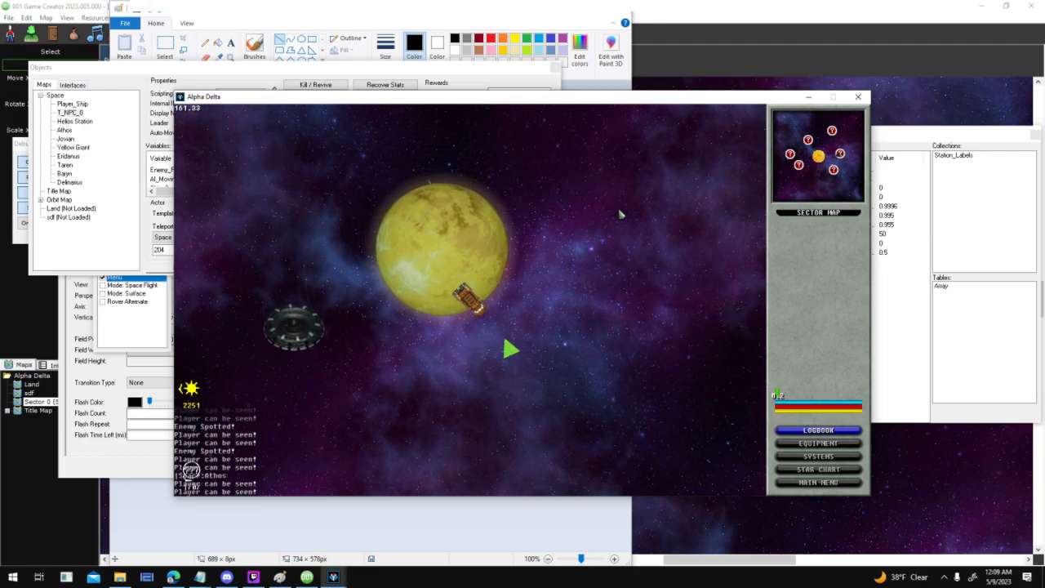
key("a")
key("w")
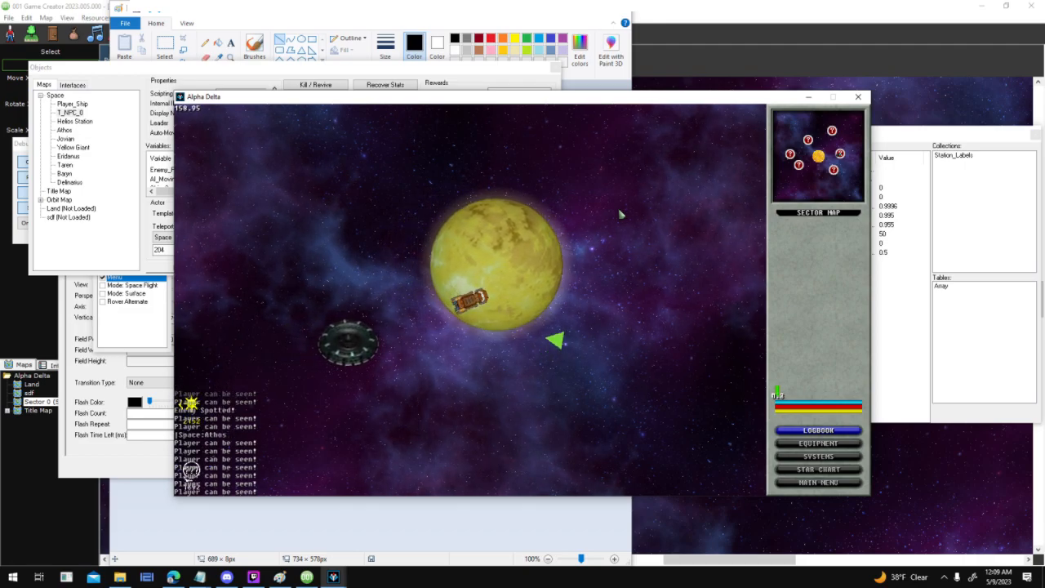
key("w")
key("a")
key("a")
key("w")
Switch the player ship to right turns over the yellow planet to test the NPC ship's tracking in that direction
key("d")
key("w")
key("d")
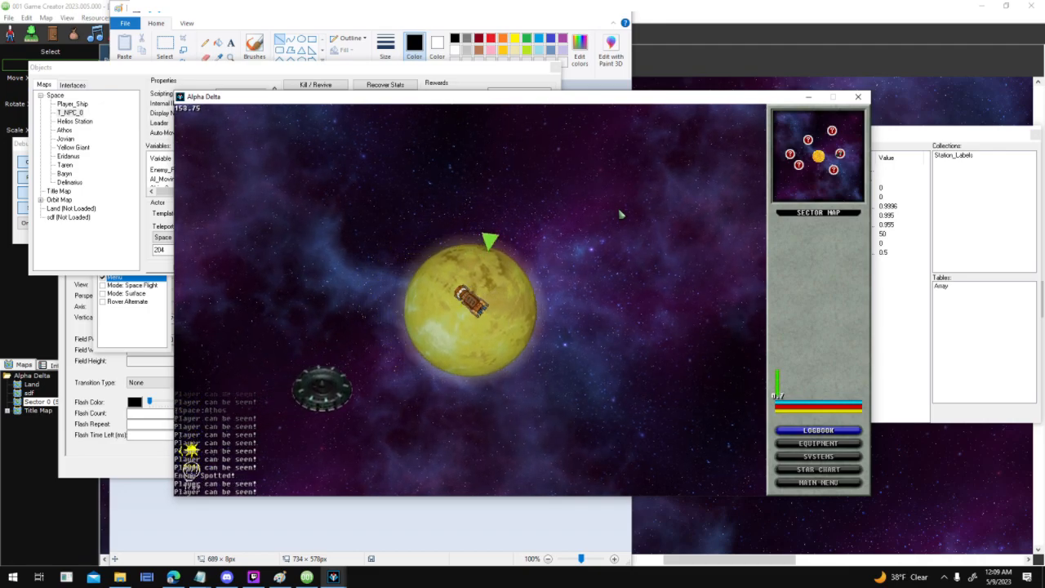
key("d")
key("d")
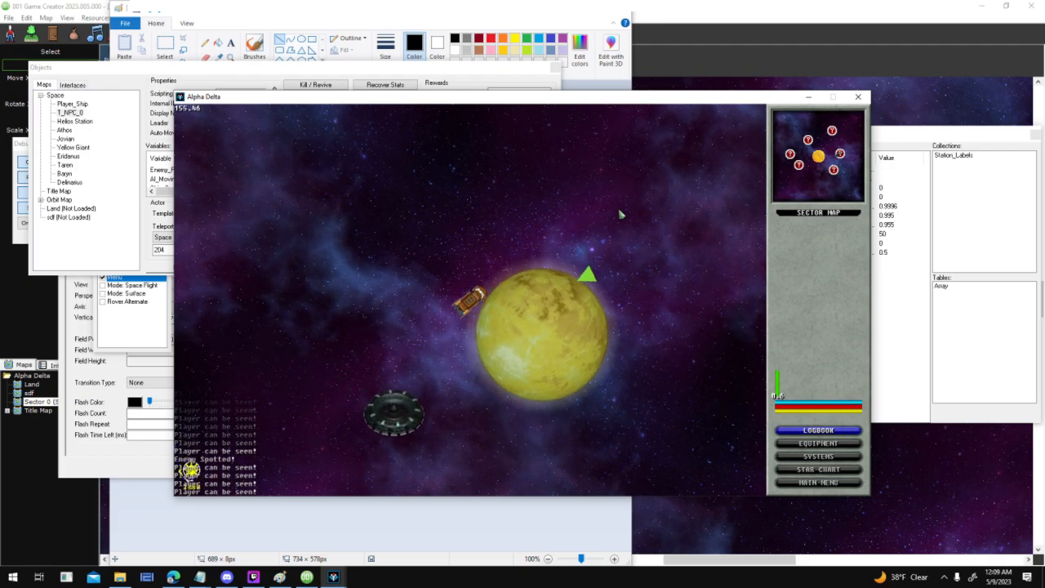
key("w")
key("d")
key("w")
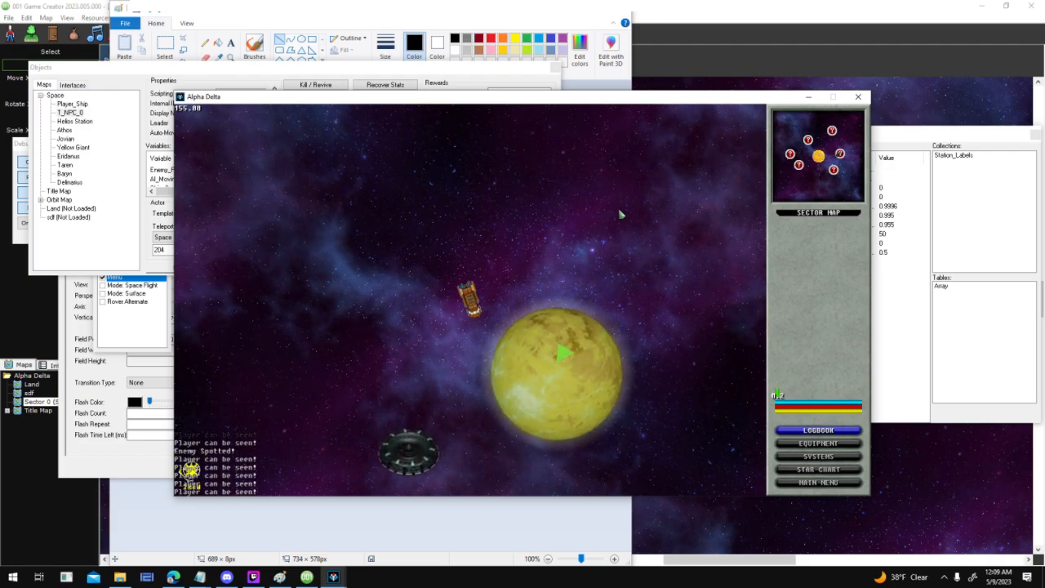
key("w")
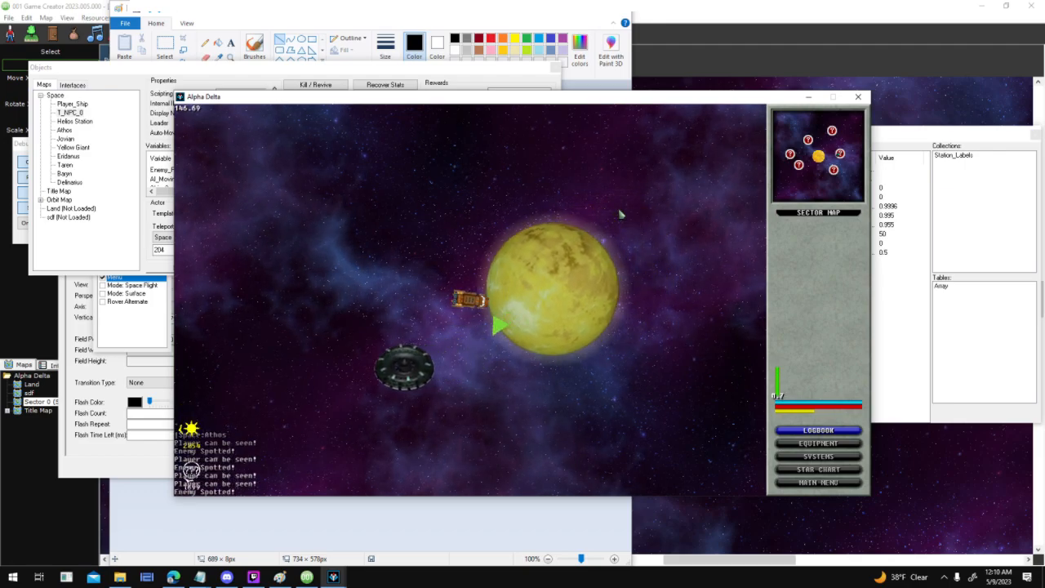
key("d")
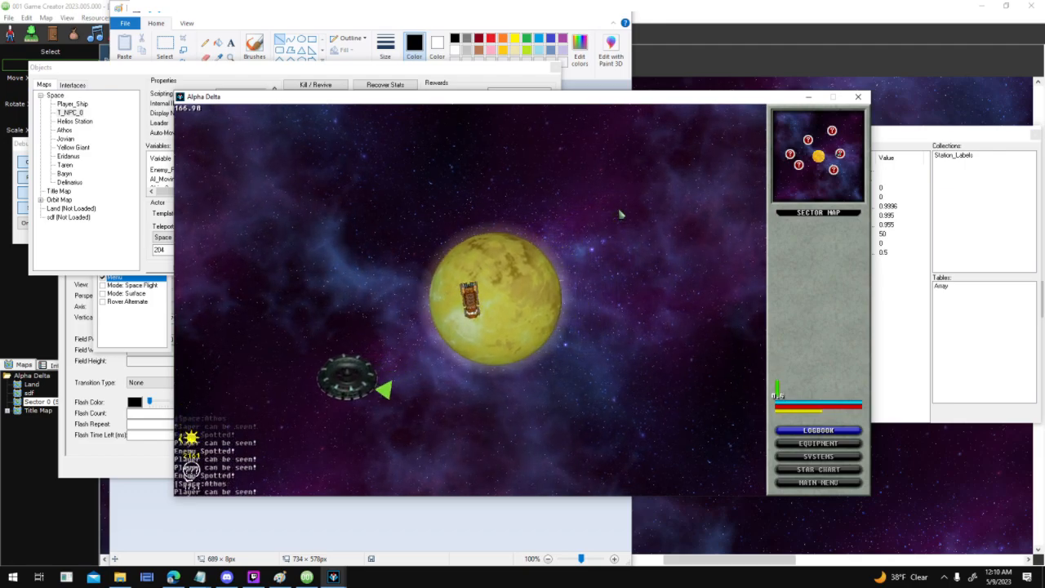
key("d")
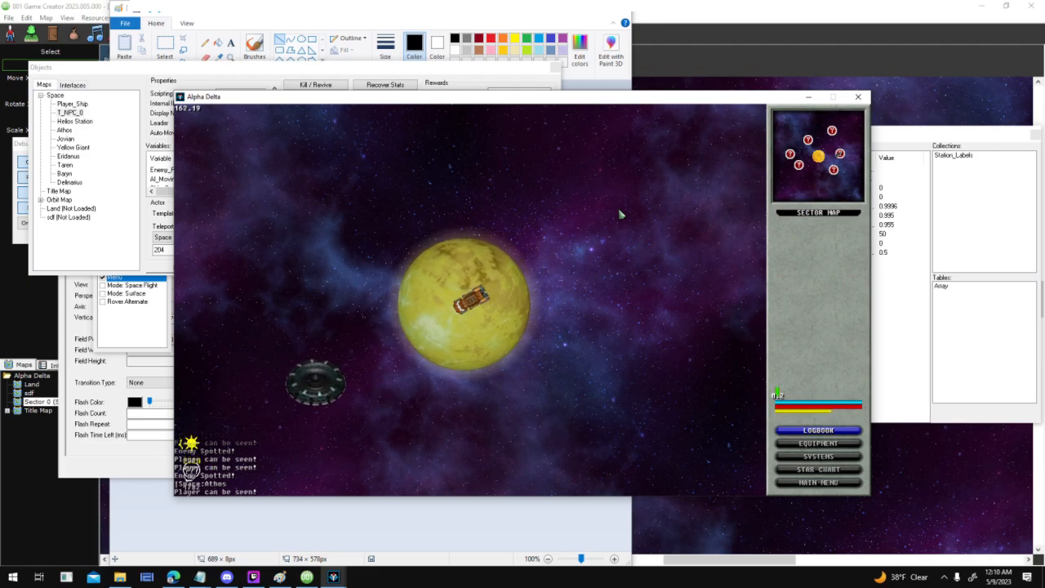
key("w")
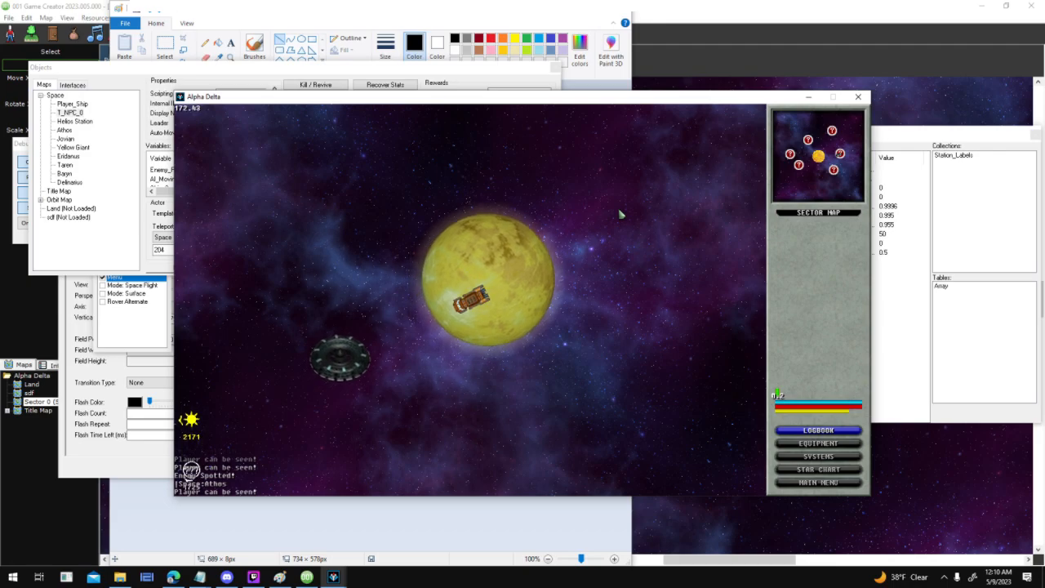
End the test flight and check the actor settings of the placed ship T_NPC_1 on the Sector 0 map
left_click(856, 98)
left_click(562, 16)
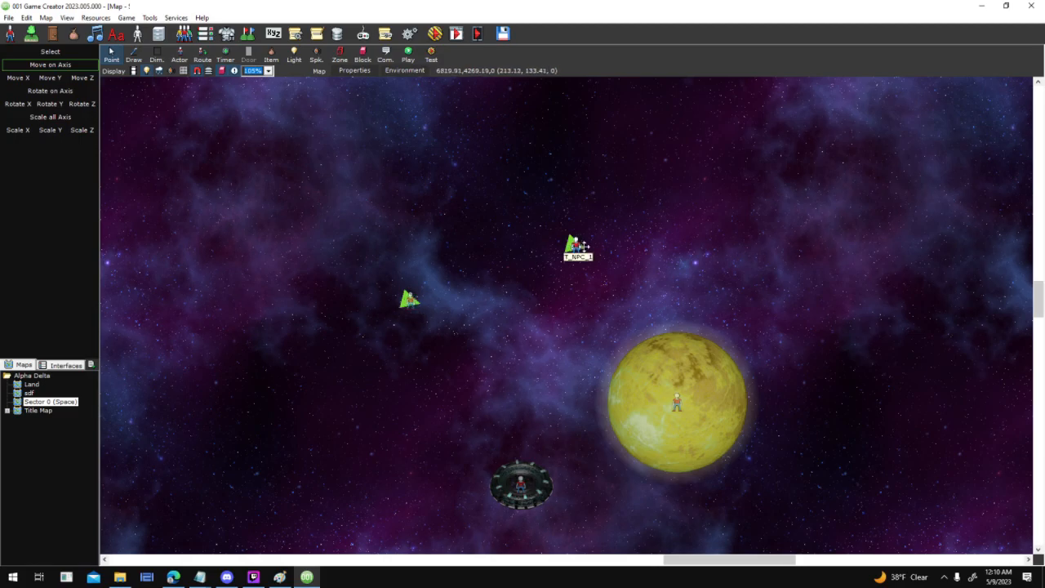
double_click(575, 245)
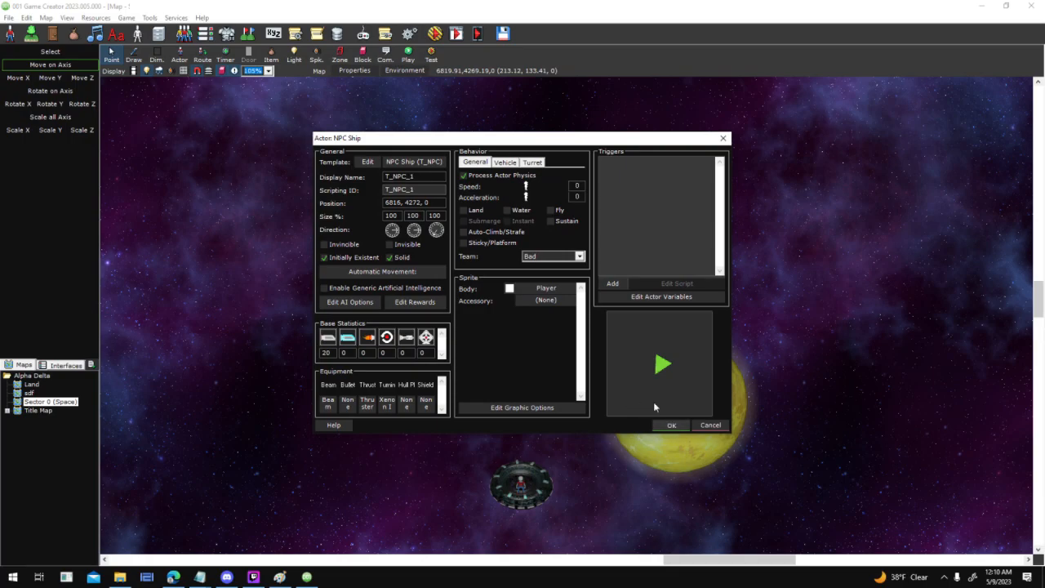
left_click(670, 425)
left_click(175, 60)
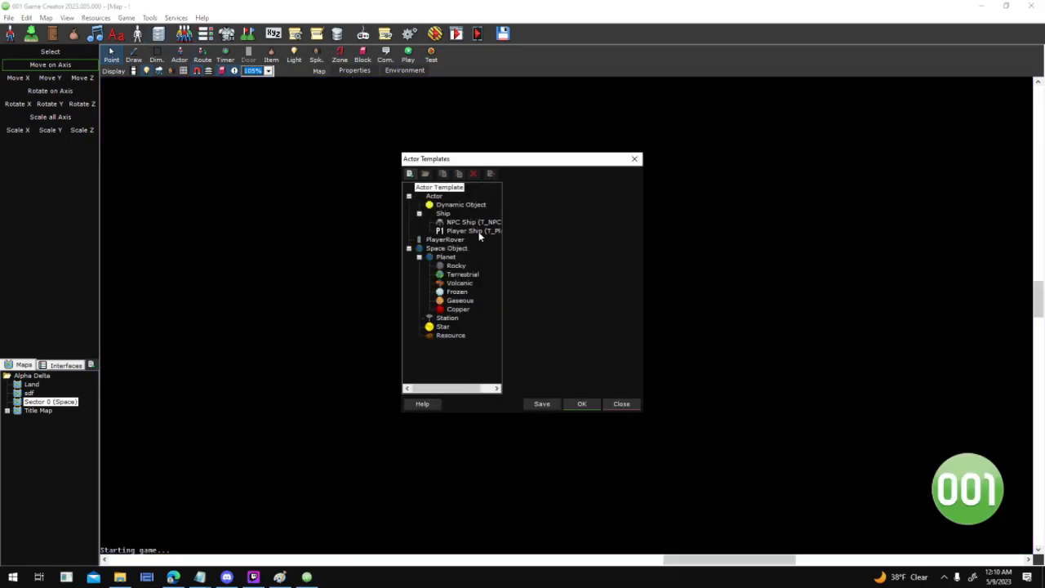
left_click(448, 214)
left_click(555, 257)
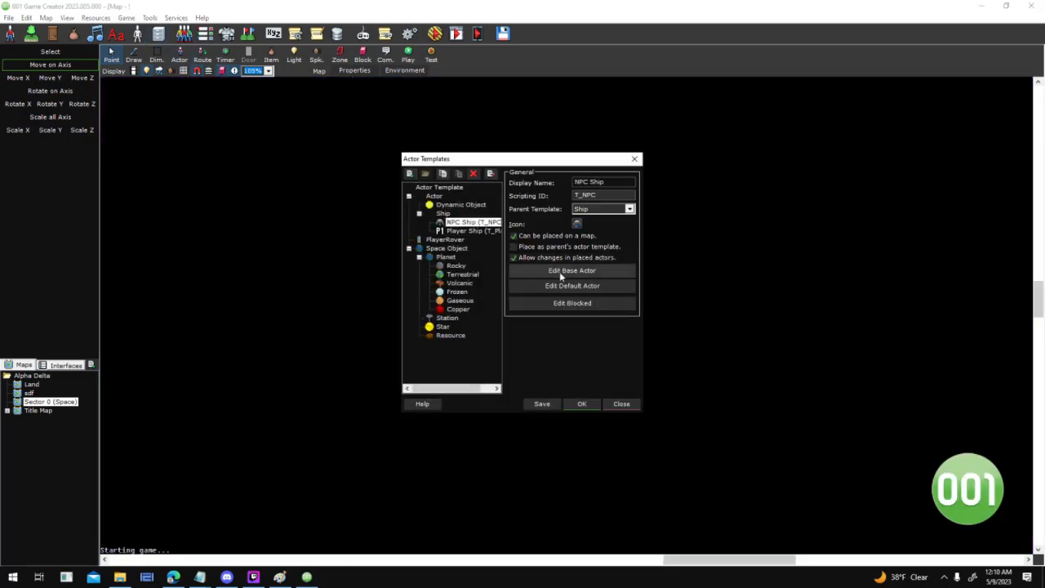
left_click(621, 404)
left_click(555, 325)
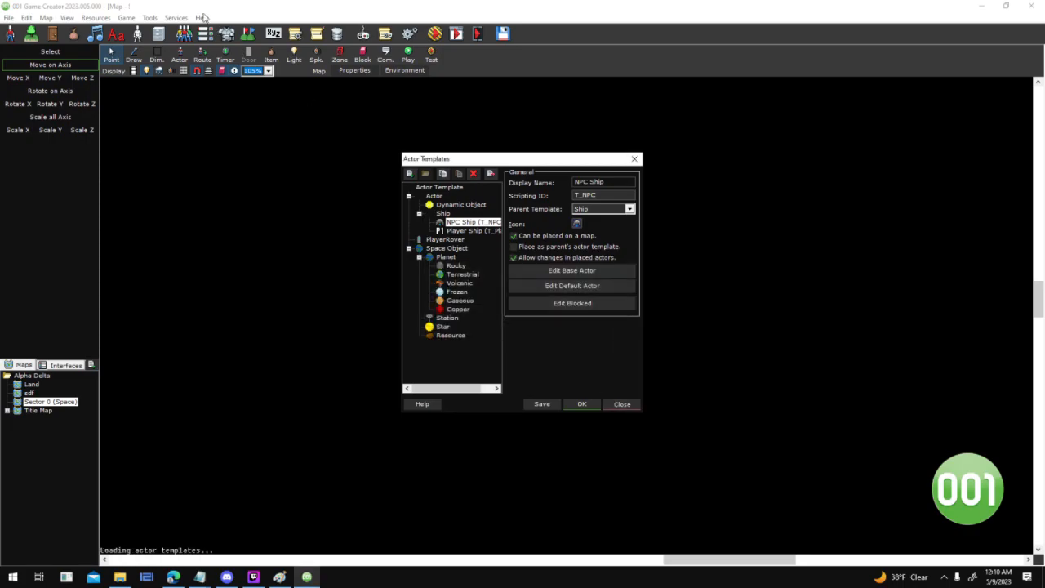
left_click(619, 403)
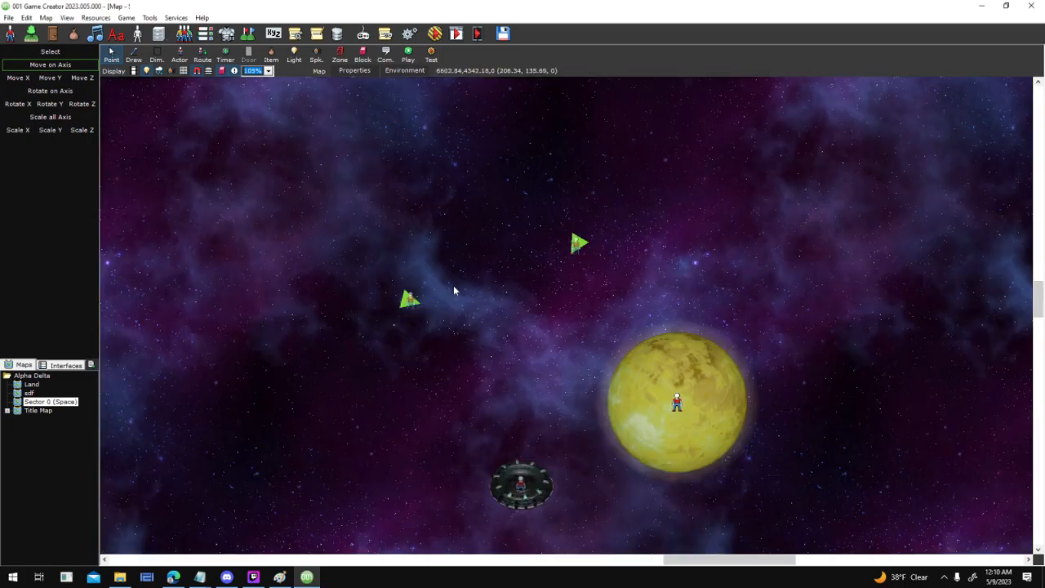
Review the actor variables and their default values in the NPC Ship actor template
left_click(138, 33)
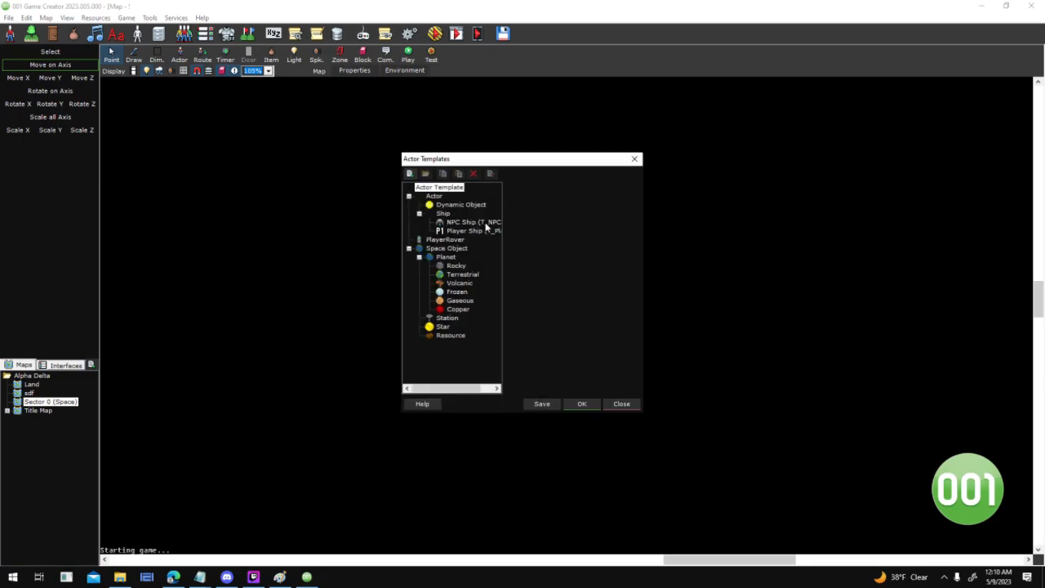
left_click(552, 287)
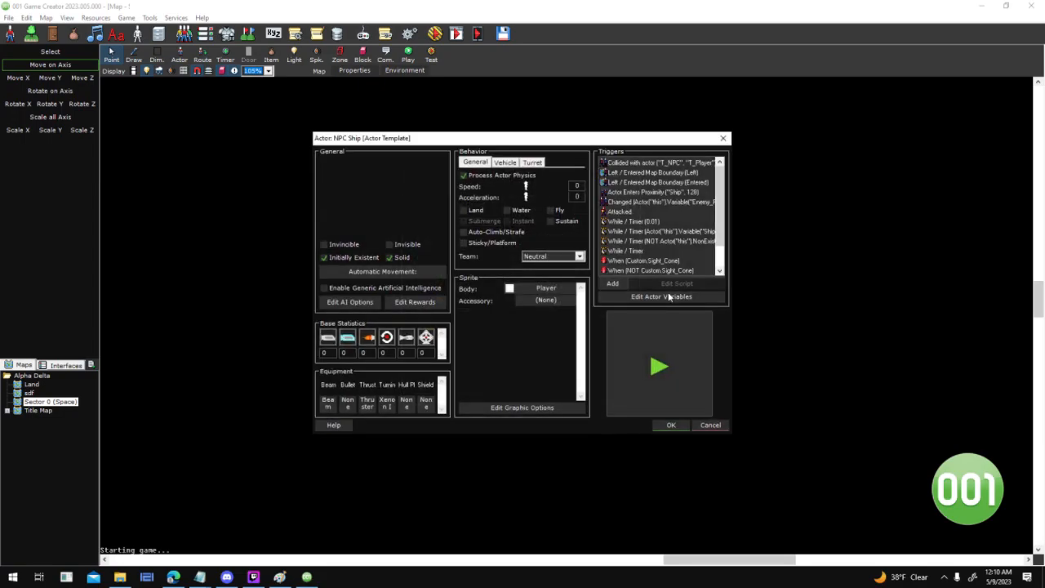
left_click(661, 296)
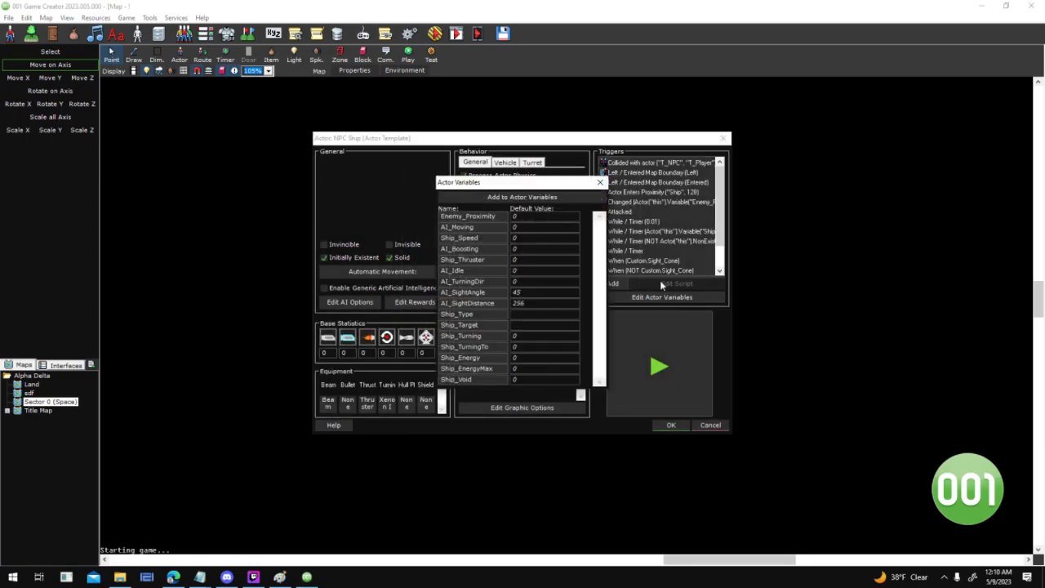
left_click(600, 183)
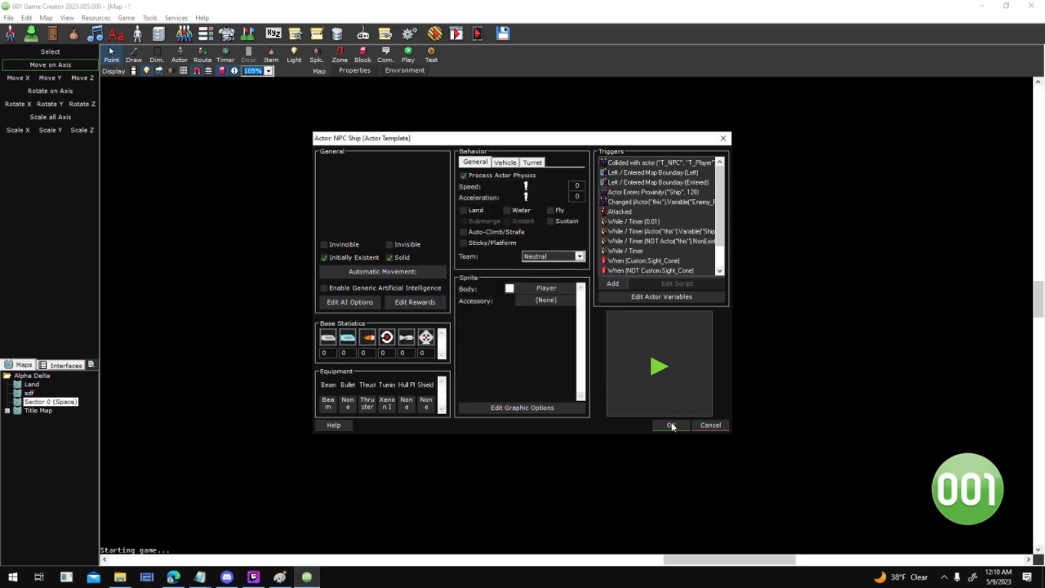
left_click(670, 425)
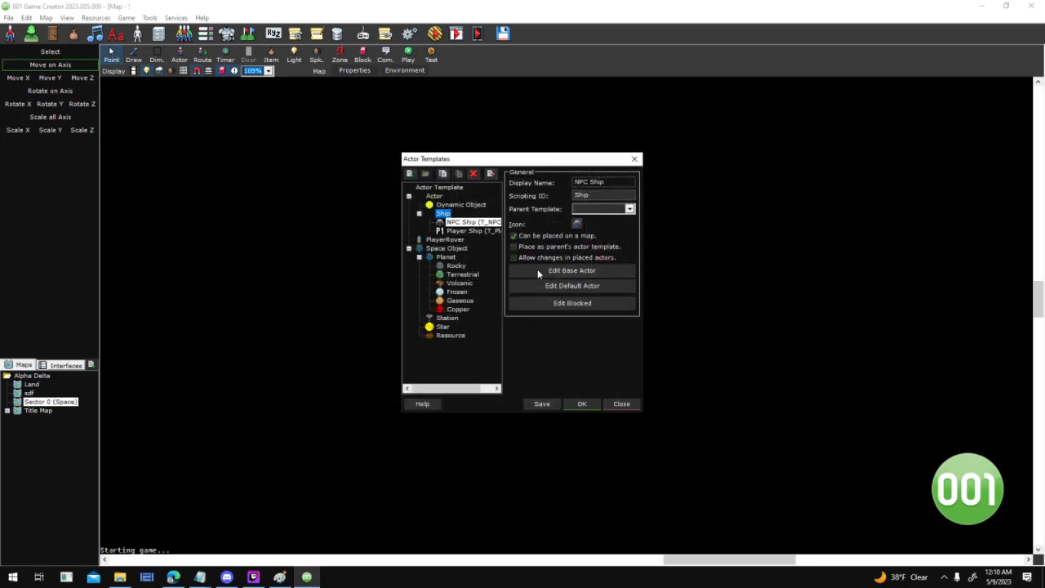
Check the actor variables of the parent Actor template and leave it without changes
left_click(578, 272)
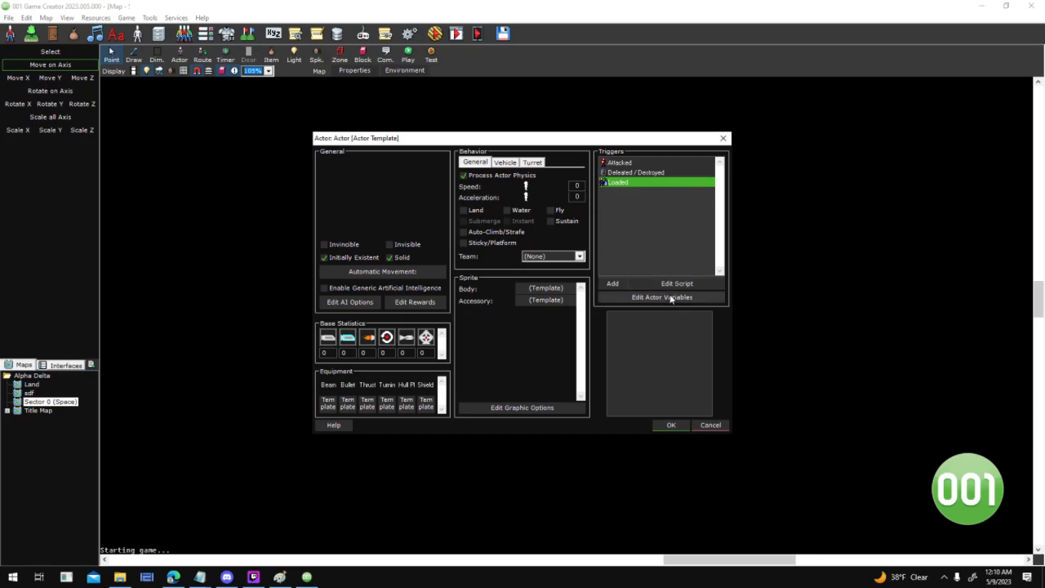
left_click(670, 297)
left_click(601, 183)
left_click(709, 424)
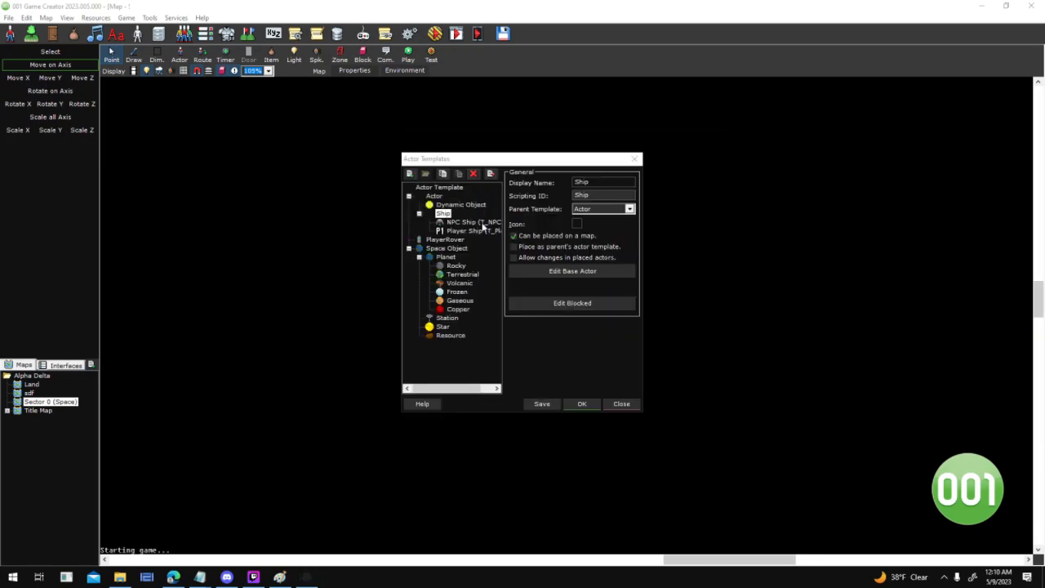
Compare the actor variables of the Ship template with those of the NPC Ship template
left_click(593, 282)
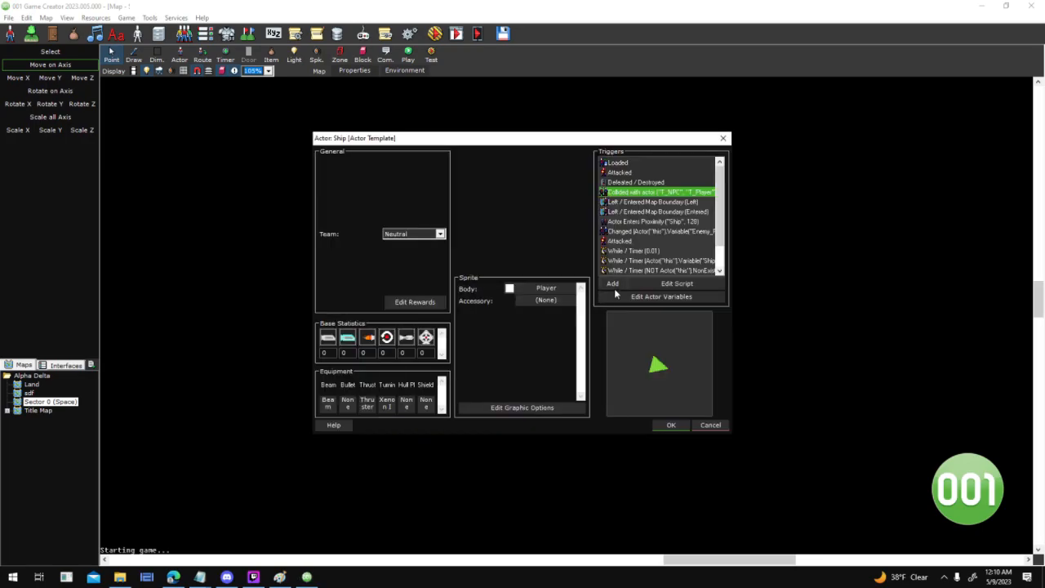
left_click(652, 297)
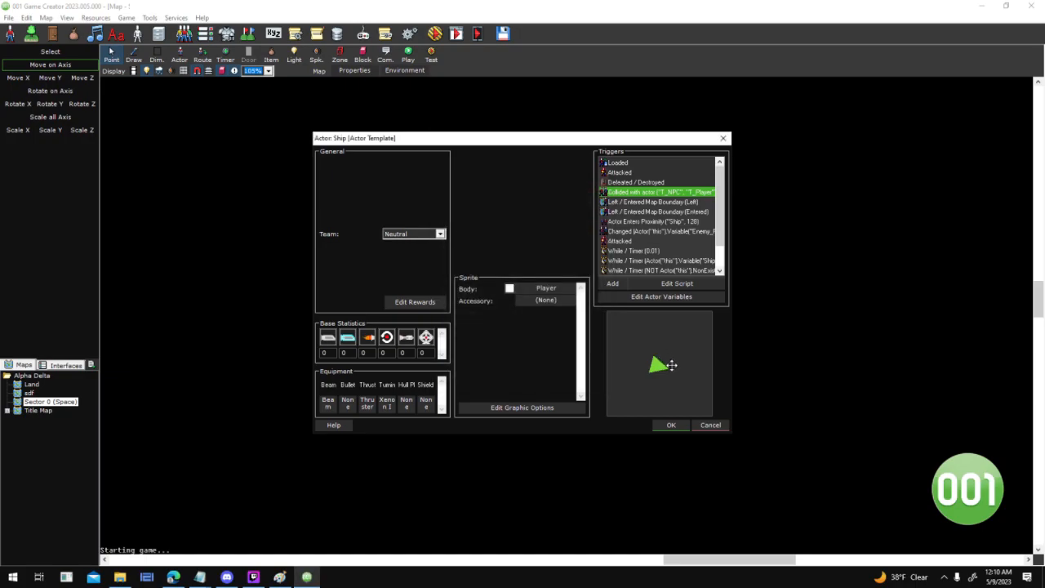
left_click(673, 426)
left_click(569, 282)
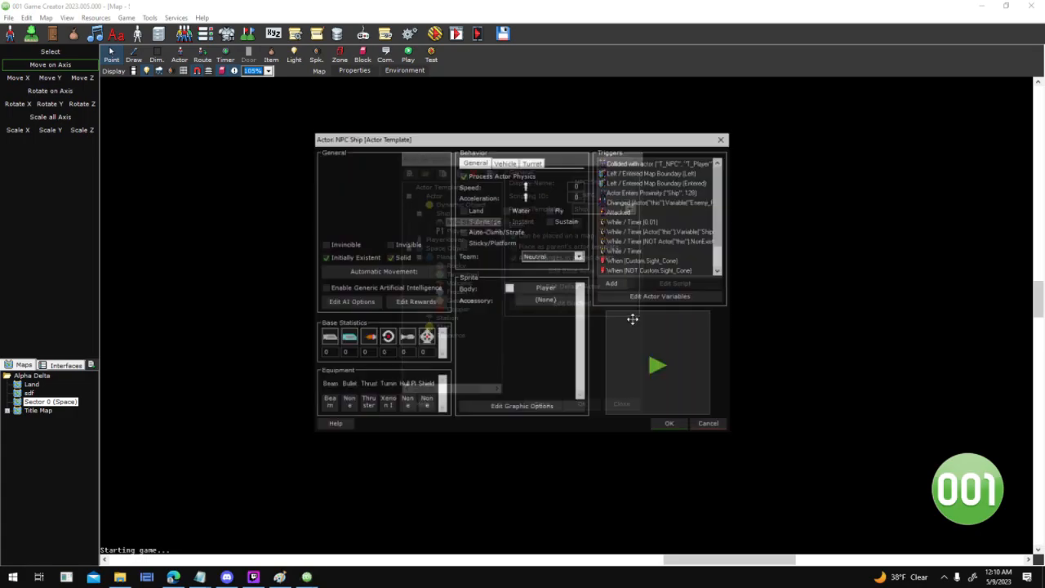
left_click(659, 298)
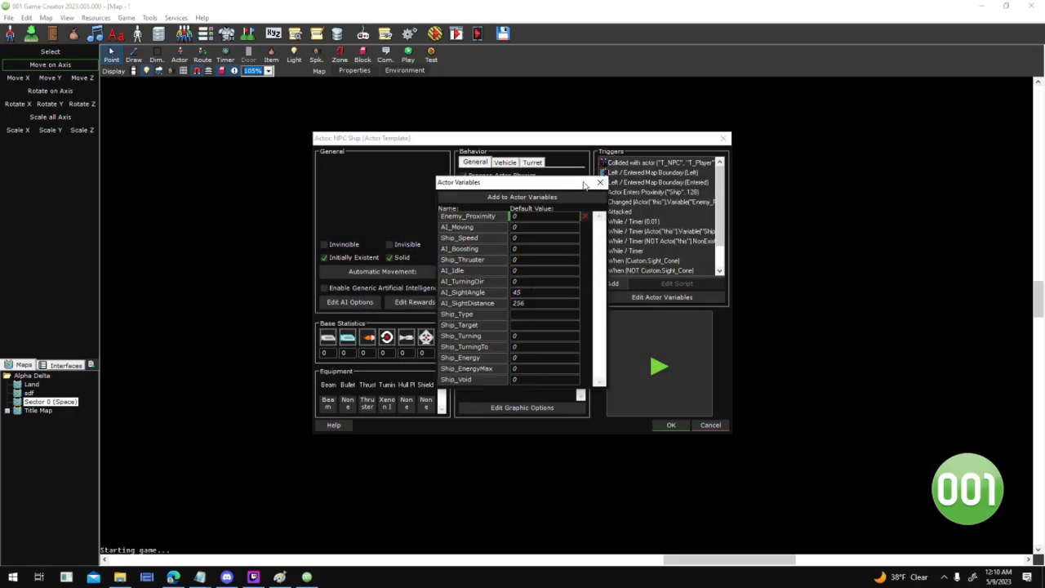
Close the ship templates and check the actor variables of the placed ship T_NPC_1, including its sight angle and distance
left_click(670, 424)
left_click(583, 406)
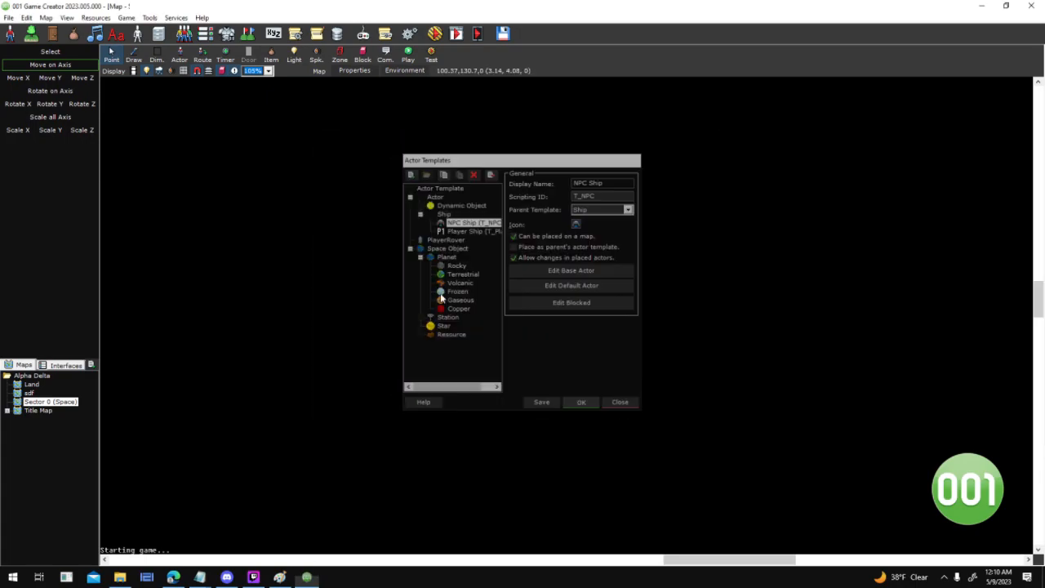
double_click(574, 242)
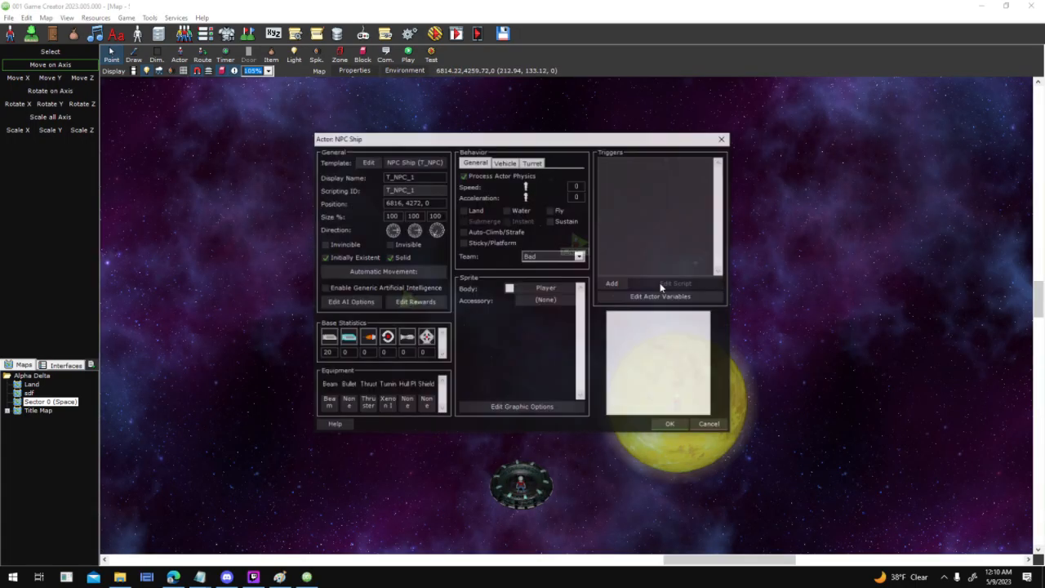
left_click(661, 297)
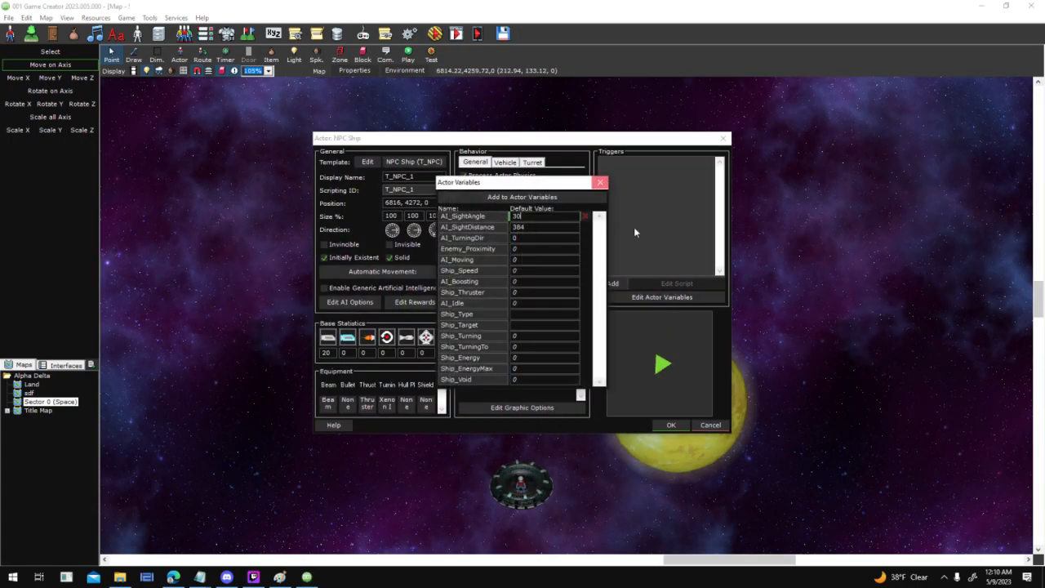
left_click(671, 424)
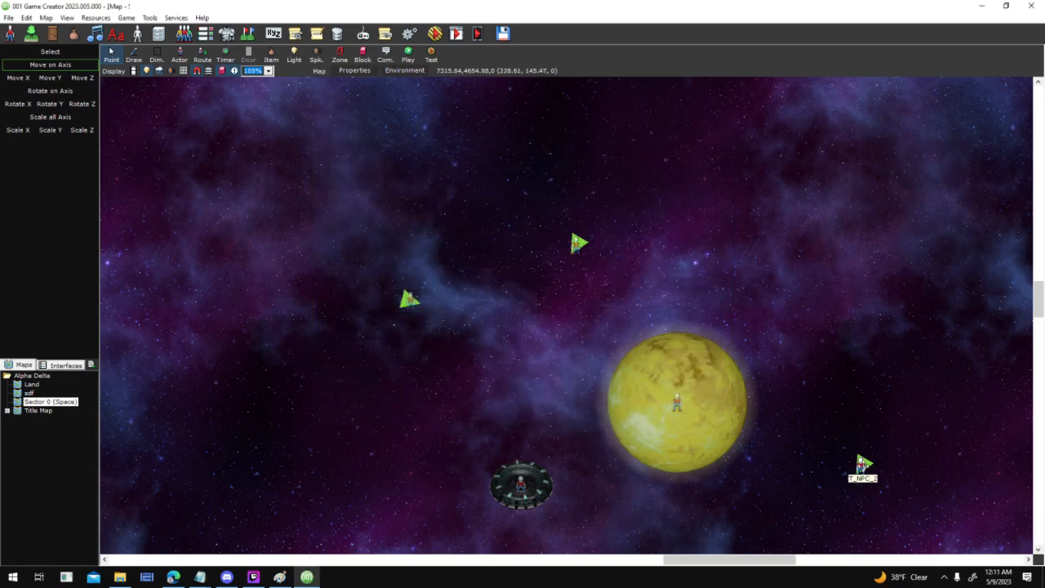
Turn the placed ship T_NPC_2 to face down the map and go through the actor settings of T_NPC_4
double_click(862, 464)
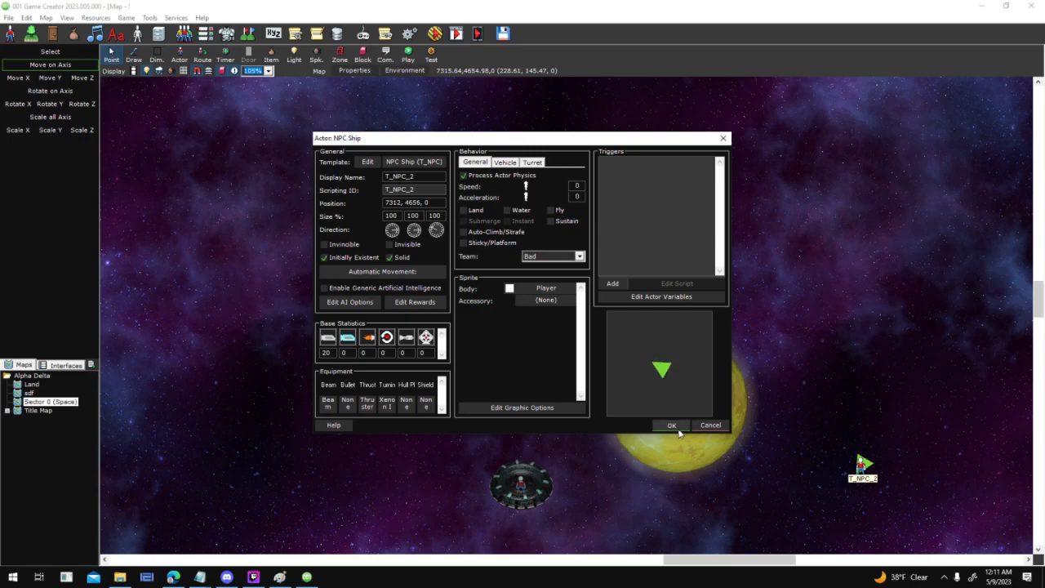
left_click(670, 425)
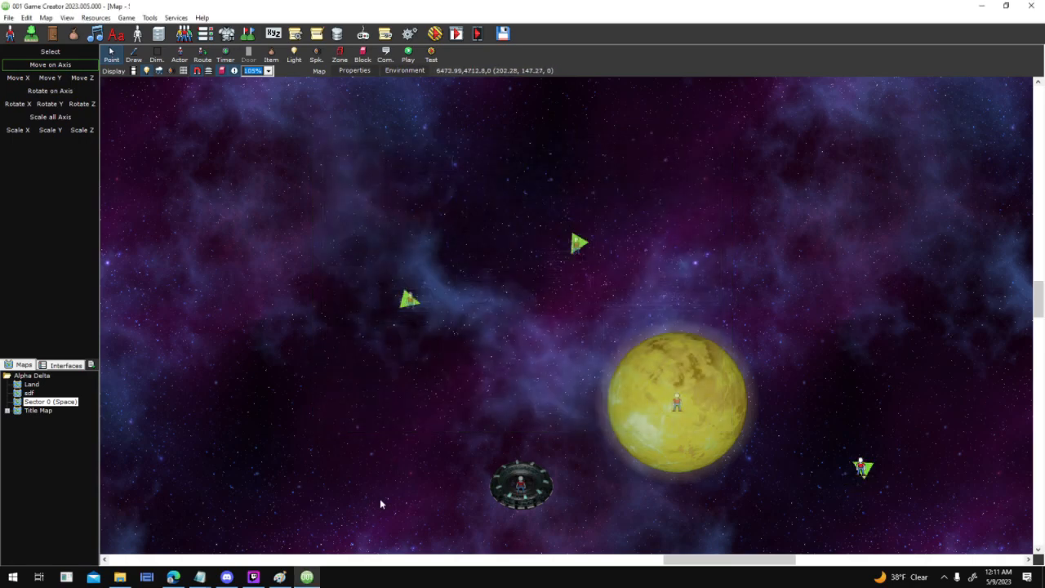
middle_click_drag(449, 441, 457, 361)
double_click(837, 235)
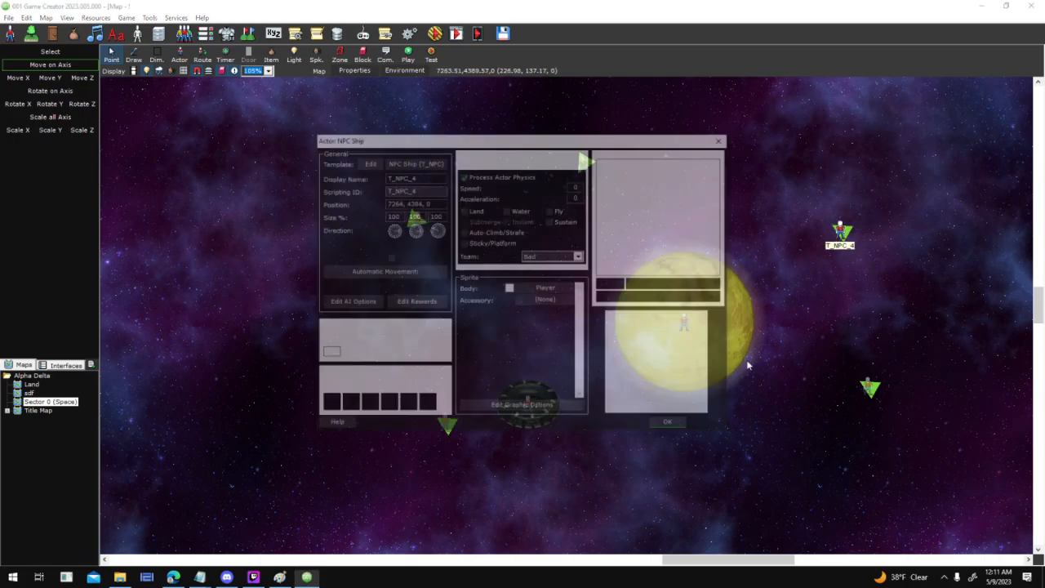
left_click(668, 426)
Launch a test run of the game with the debugger and start a new game
left_click(443, 37)
key("Return")
key("Return")
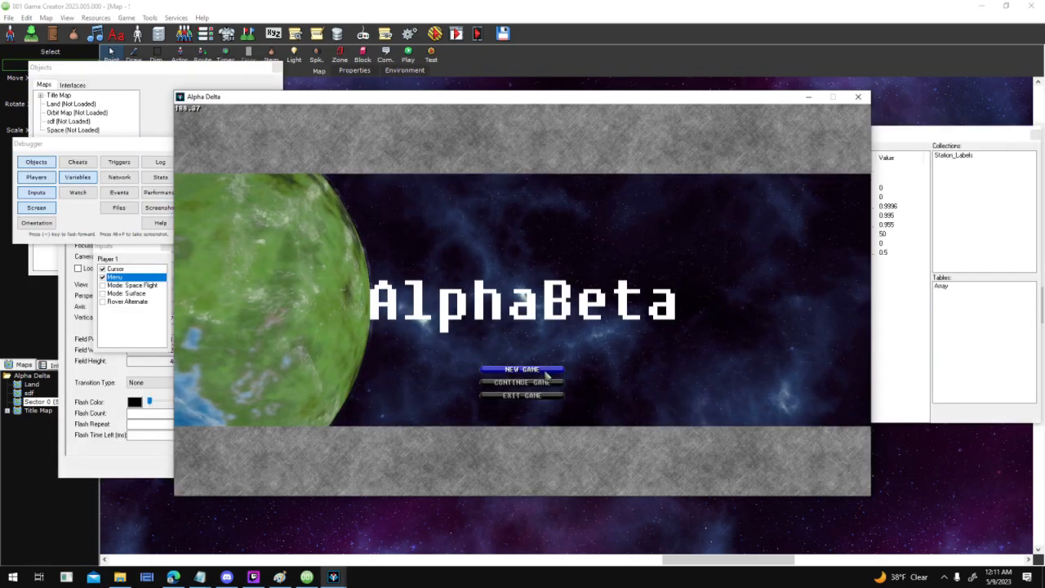
left_click(547, 375)
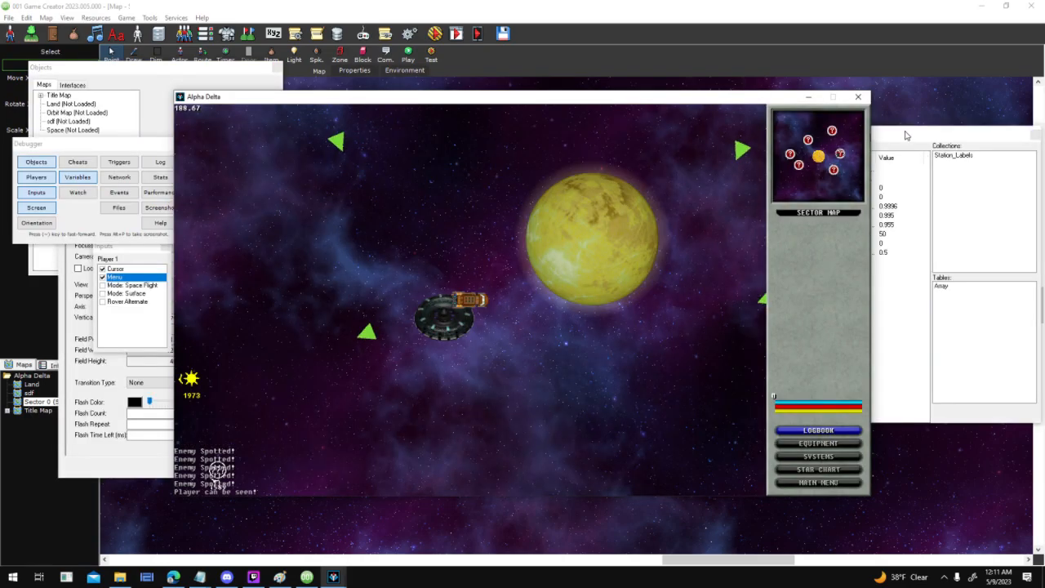
List the Space map's objects in the debugger and set T_NPC_3's AI_Moving variable to 1
left_click(905, 134)
left_click(89, 160)
left_click(88, 161)
left_click(50, 164)
left_click(50, 164)
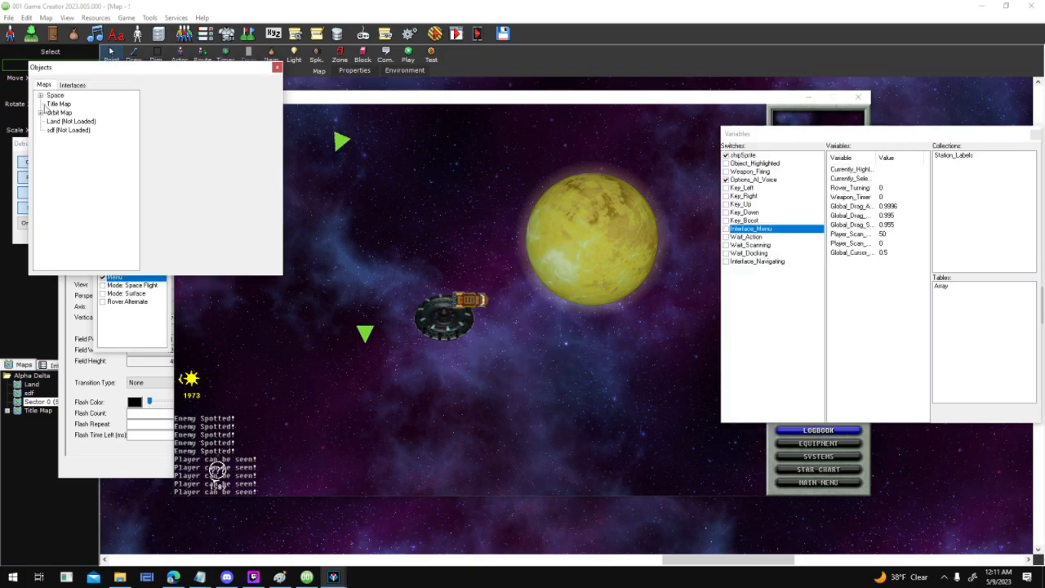
left_click(40, 95)
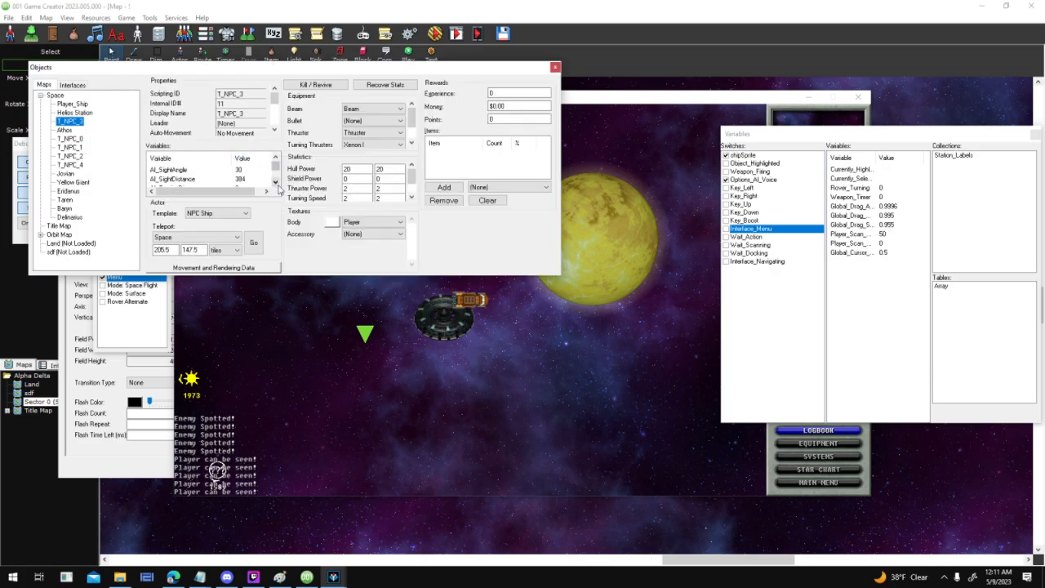
double_click(245, 169)
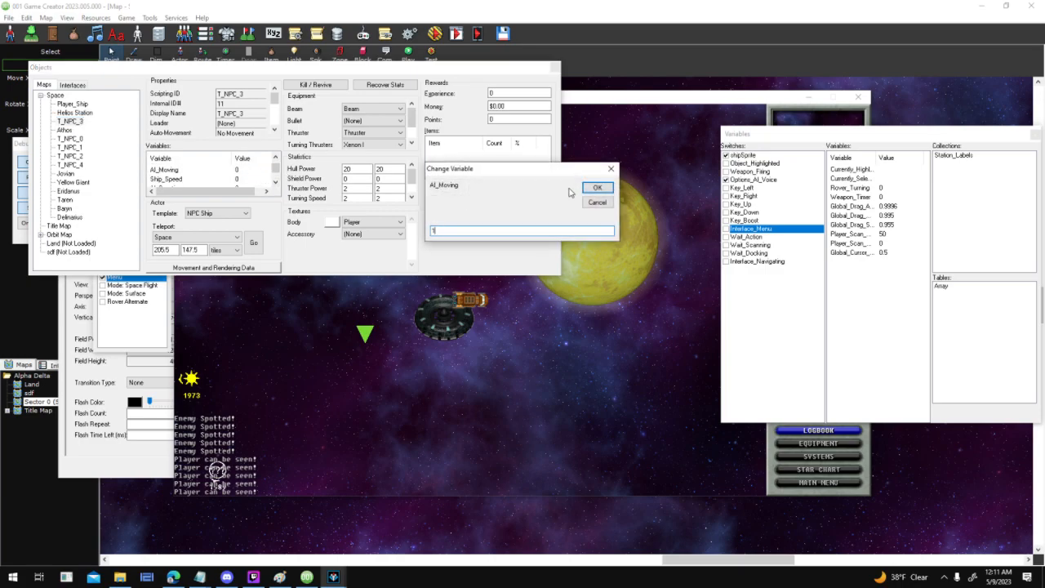
left_click(604, 190)
Set the AI_Moving variable to 1 for the running ships T_NPC_0 and T_NPC_1
left_click(71, 139)
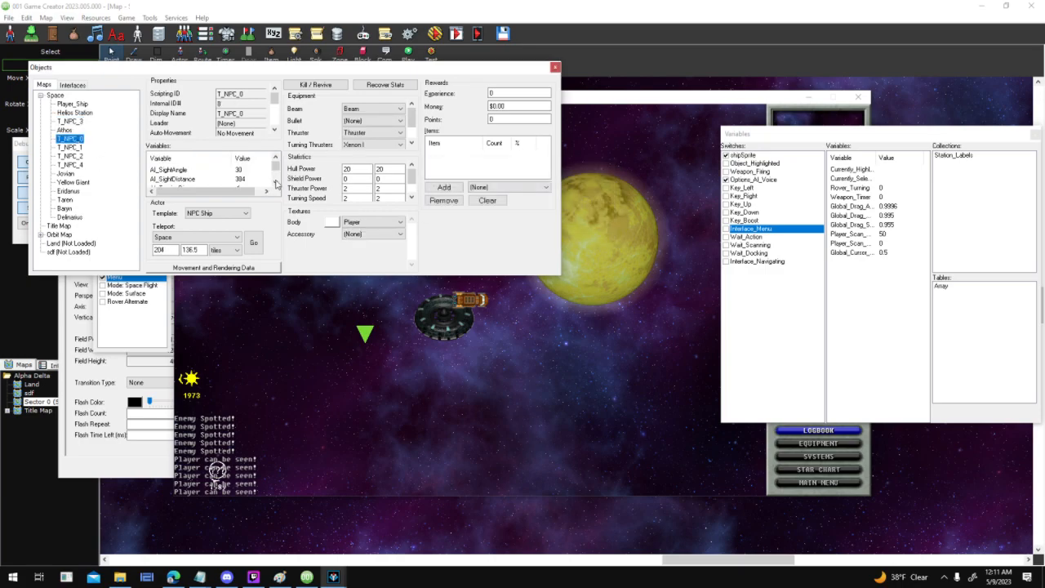
double_click(249, 180)
type("1")
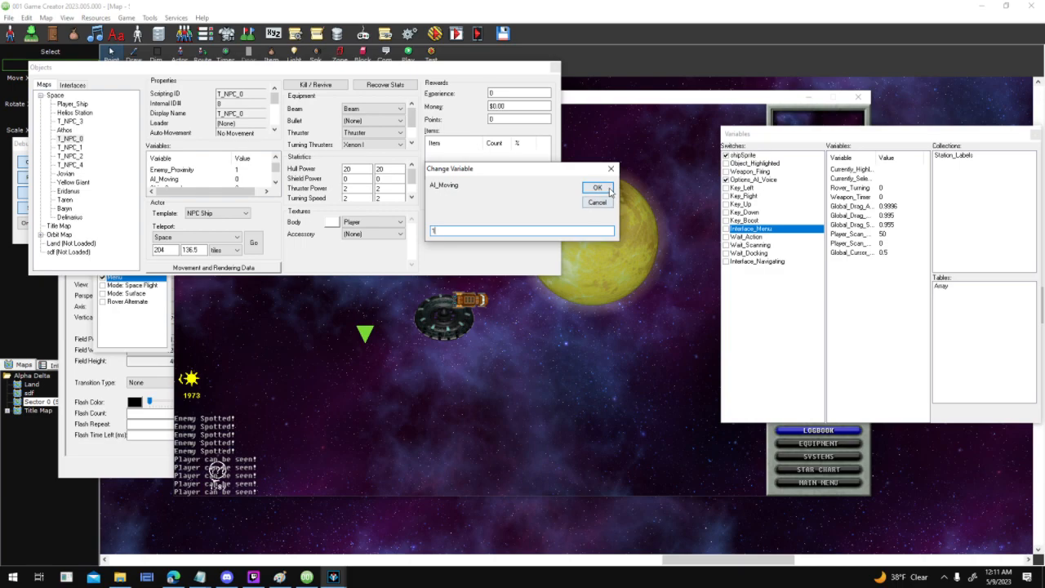
left_click(604, 189)
left_click(71, 147)
left_click(275, 182)
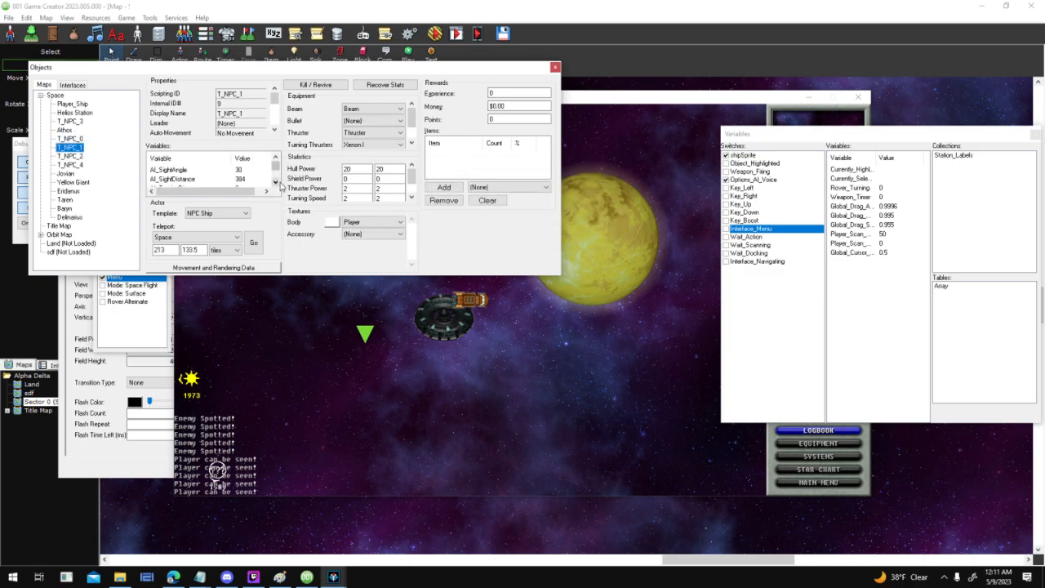
double_click(240, 179)
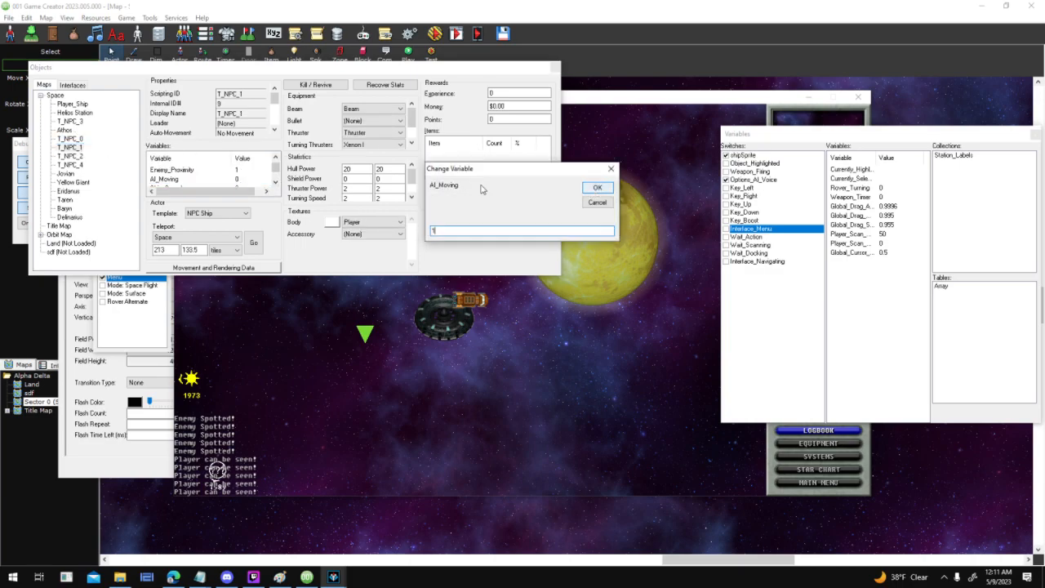
type("1")
key("Return")
Set the AI_Moving variable to 1 for the running ships T_NPC_2 and T_NPC_4
left_click(70, 155)
left_click(276, 182)
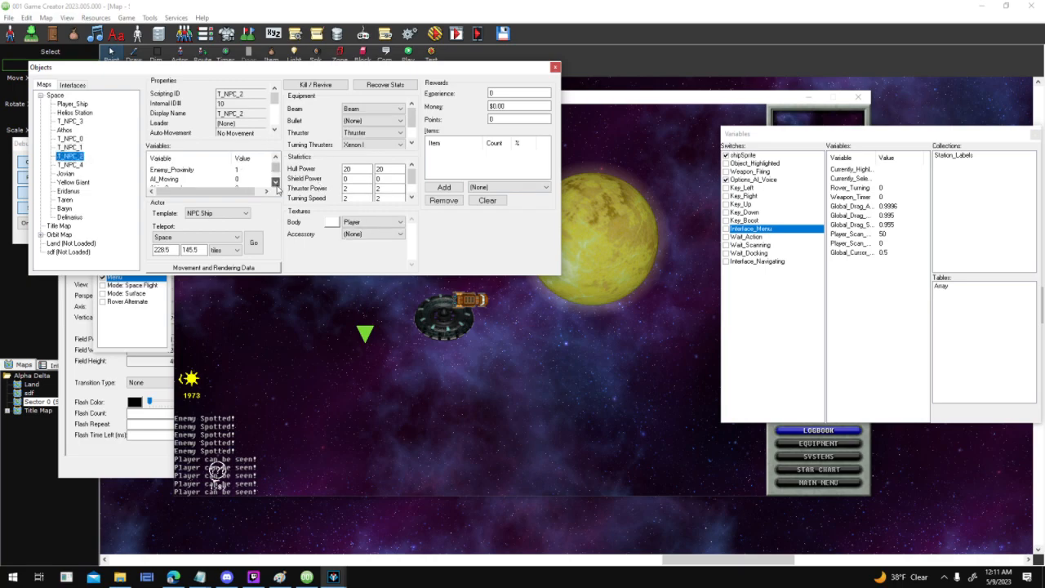
double_click(245, 180)
type("1")
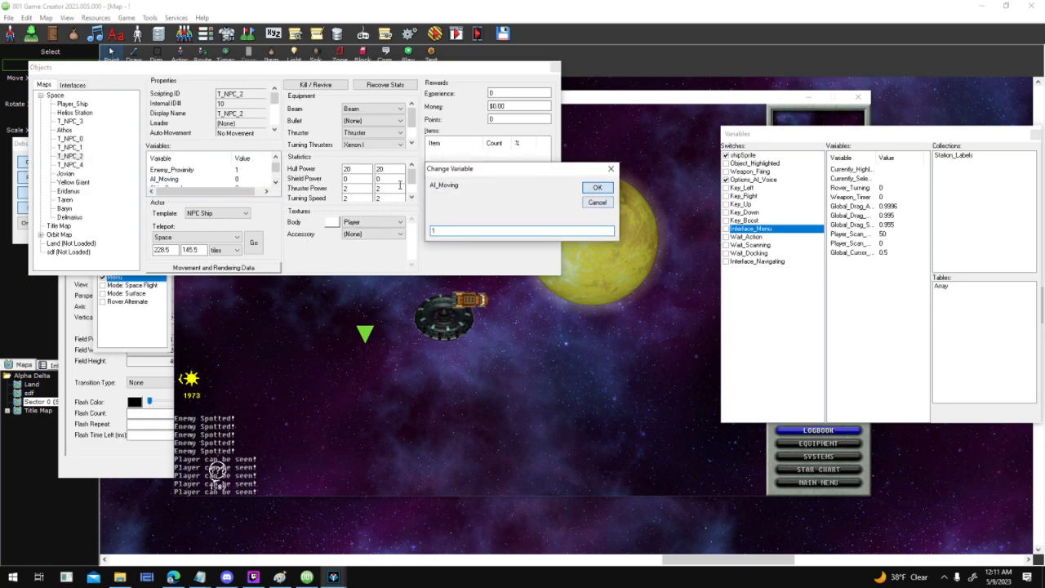
key("Return")
left_click(70, 164)
left_click(276, 182)
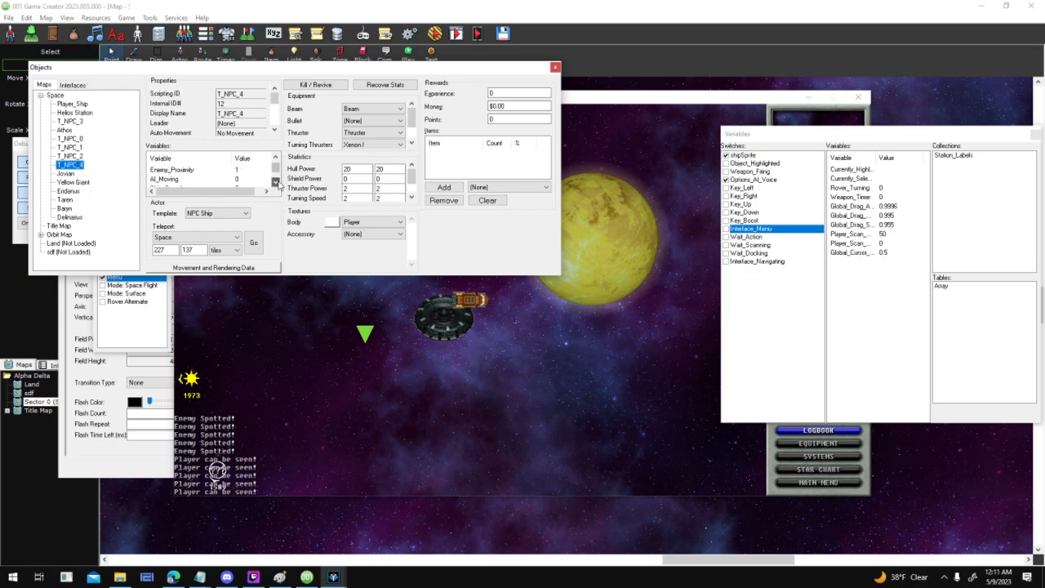
double_click(226, 180)
left_click(596, 188)
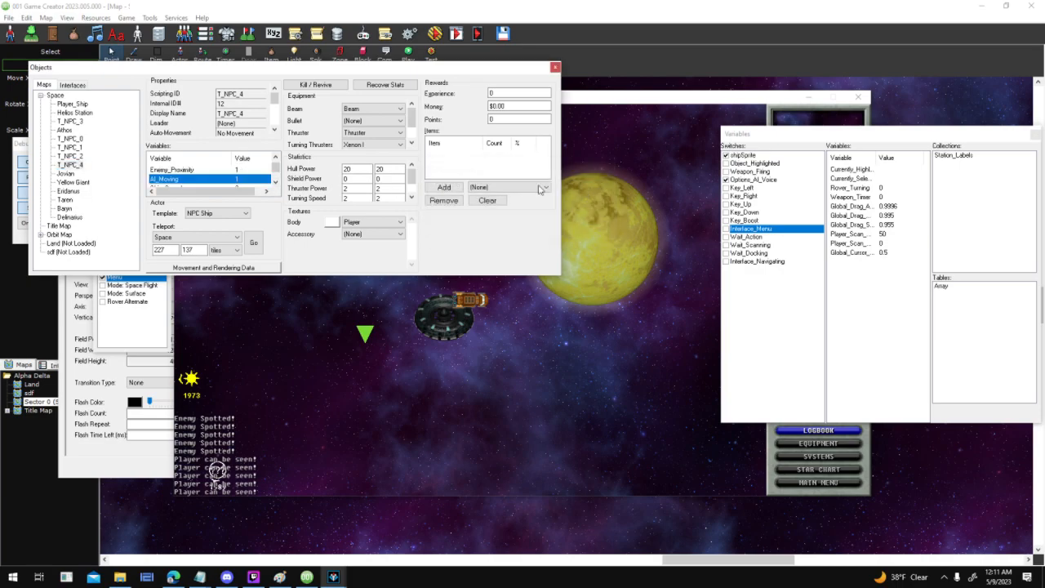
Fly the player ship away from the station among the moving NPC ships to test their turning, pursuit and sight detection
left_click(616, 101)
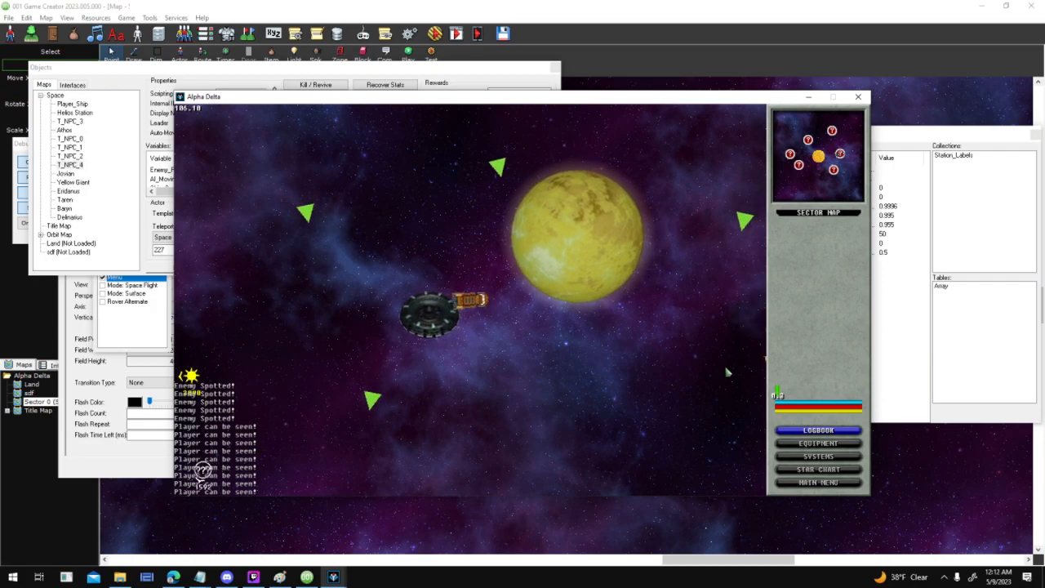
key("Right")
key("Up")
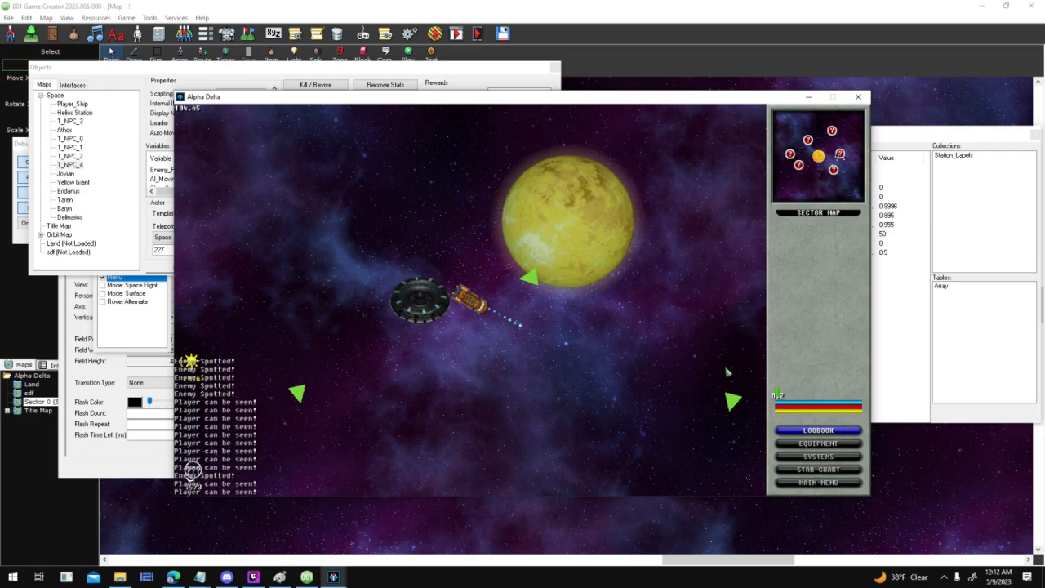
key("Right")
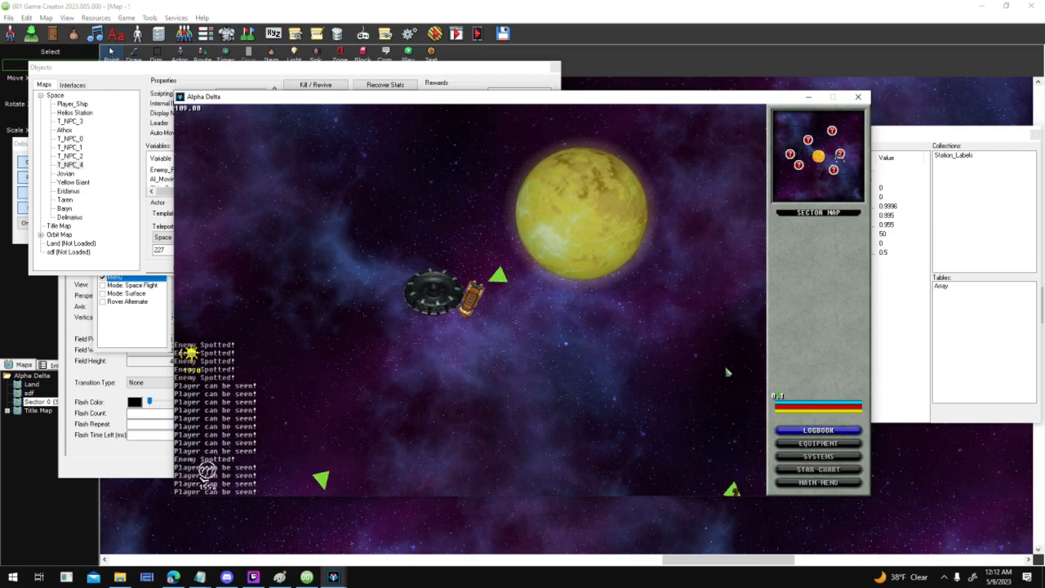
key("Right")
key("space")
key("Up")
key("Up")
key("space")
key("Left")
key("Up")
key("Left")
key("Left")
key("Up")
key("Left")
key("Up")
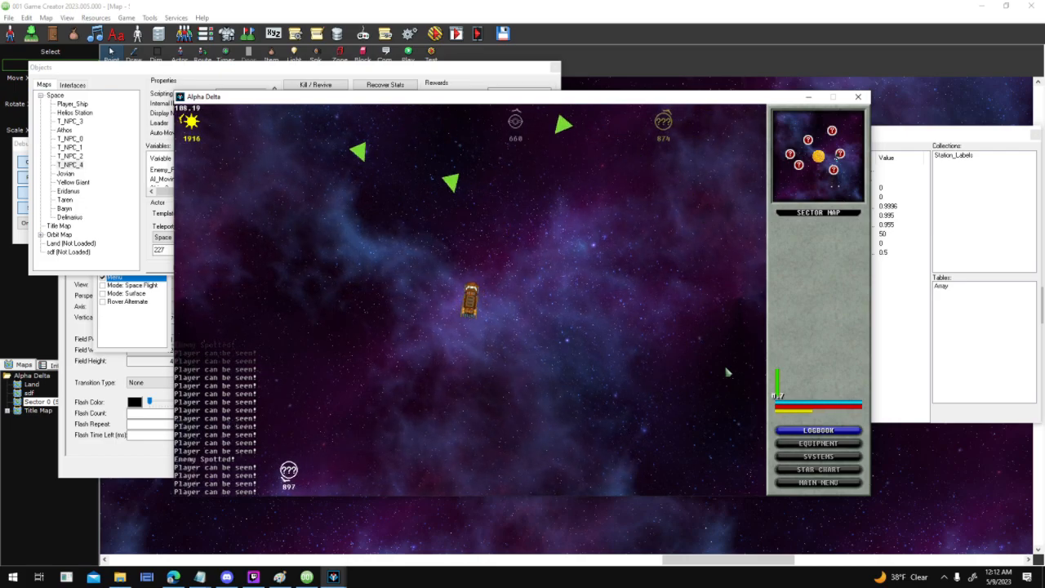
key("Left")
key("Left")
key("Left")
key("Up")
key("Right")
key("Up")
key("Left")
key("Left")
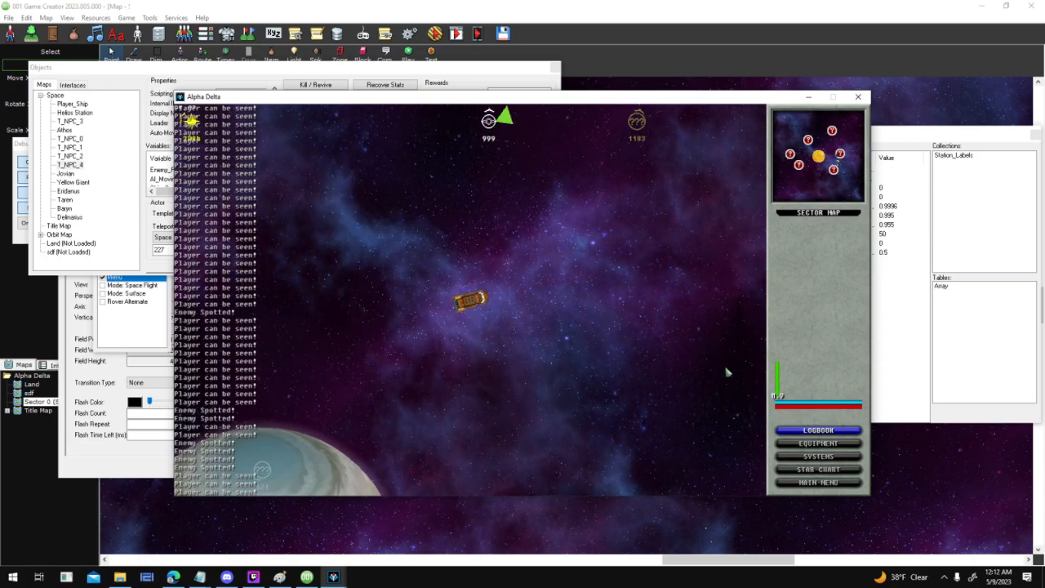
Fly the player ship around the pursuing NPC ships to check their turning and chase behaviour, and close the test game
key("Left")
key("space")
key("Left")
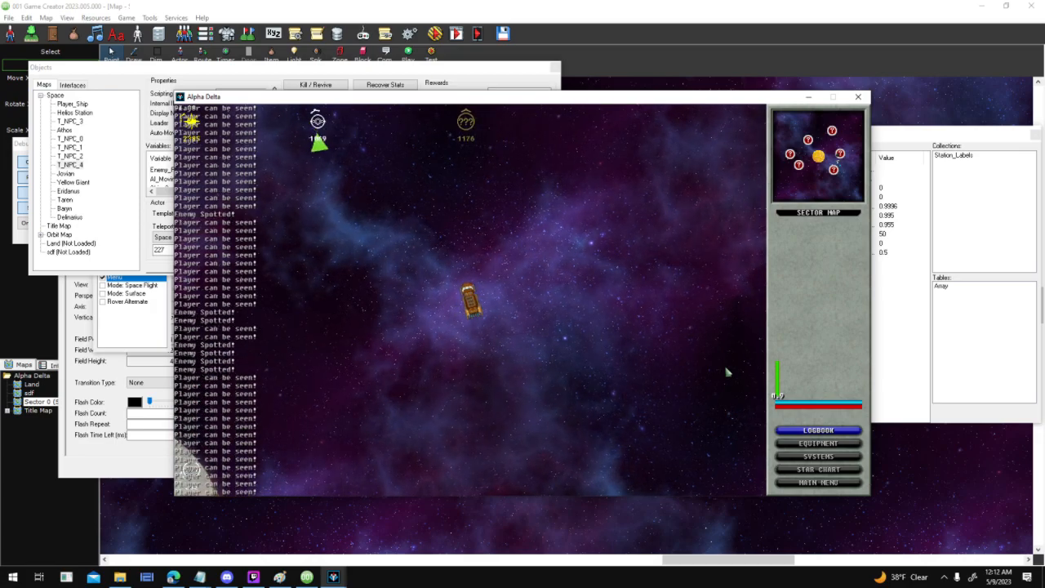
key("Left")
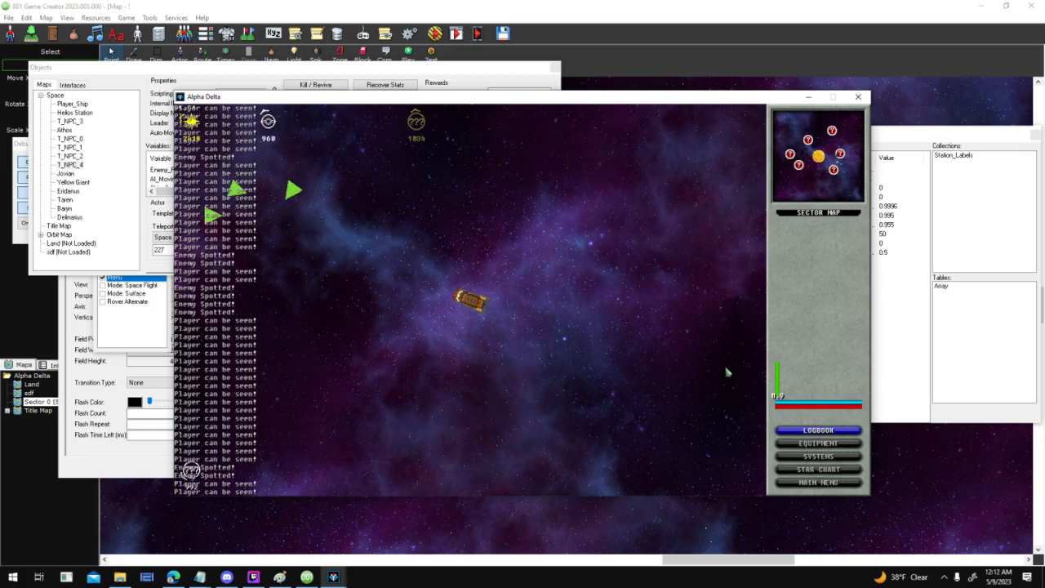
key("Left")
key("Up")
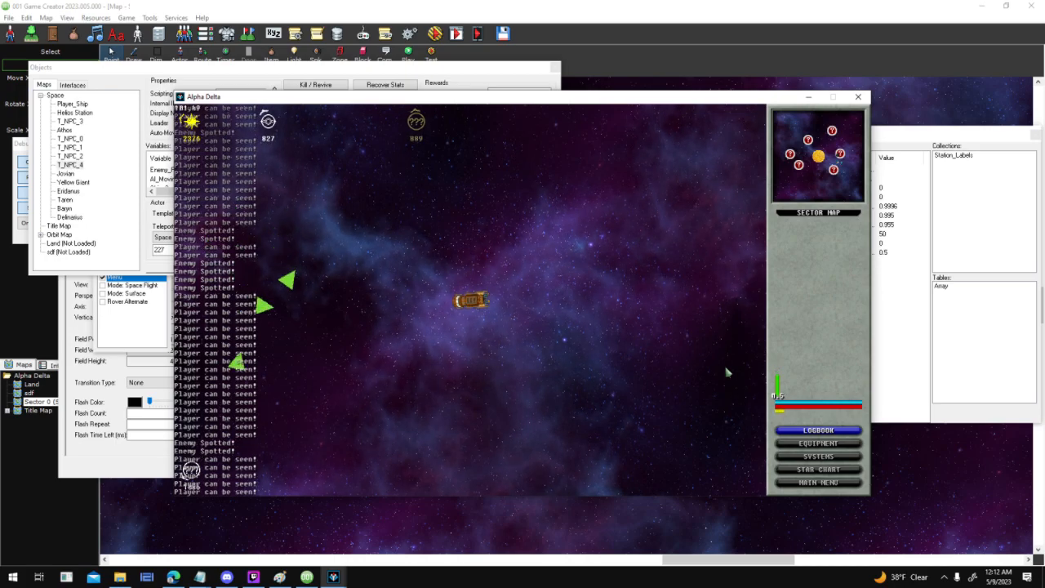
key("Left")
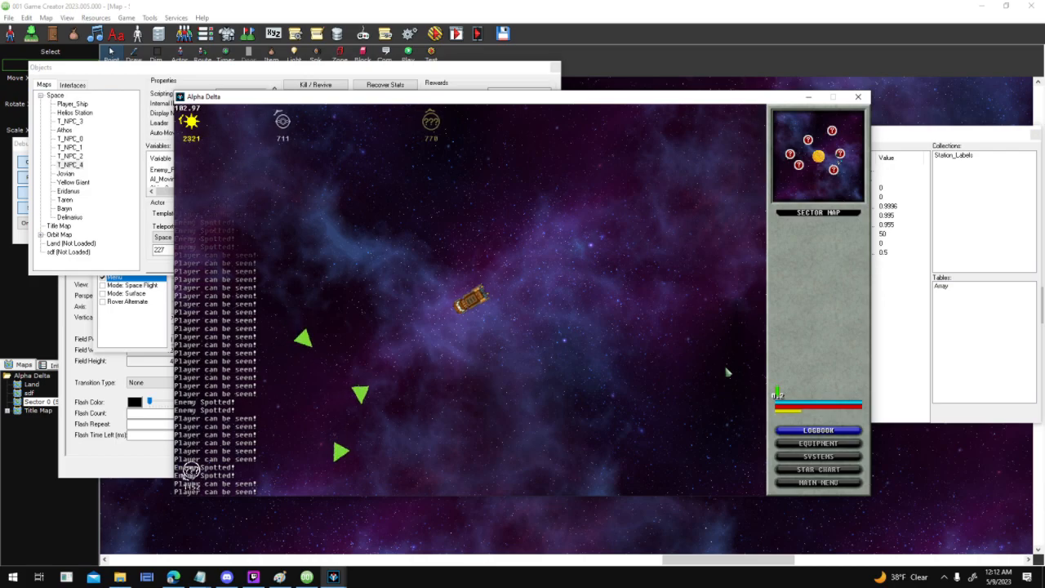
key("Left")
key("Up")
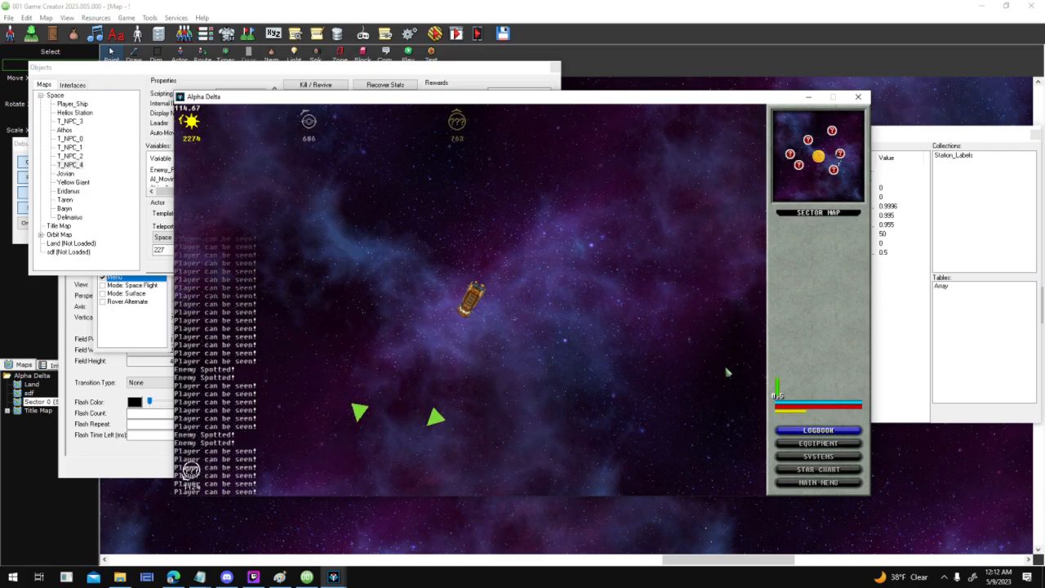
key("Left")
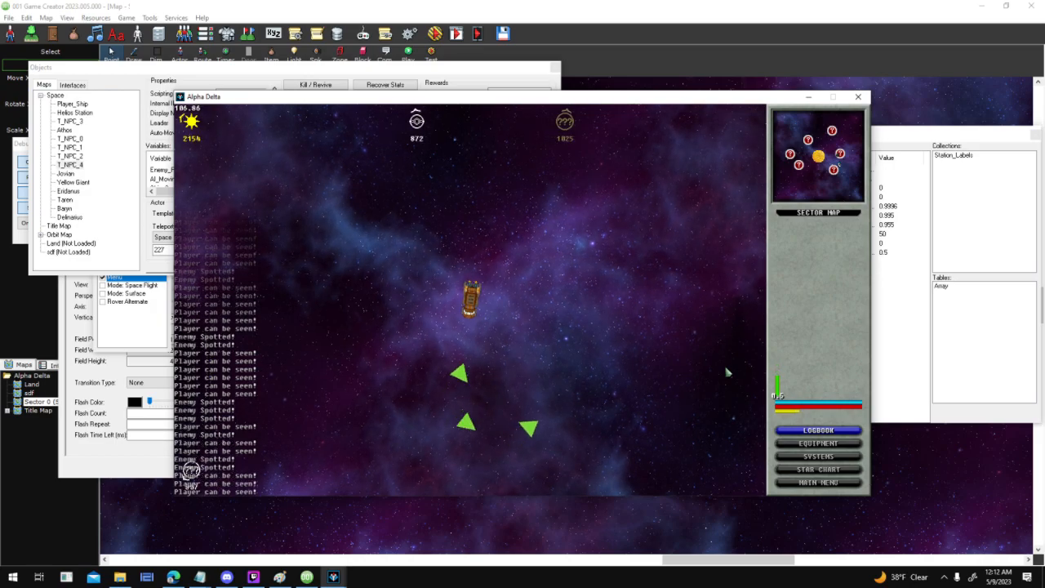
key("Left")
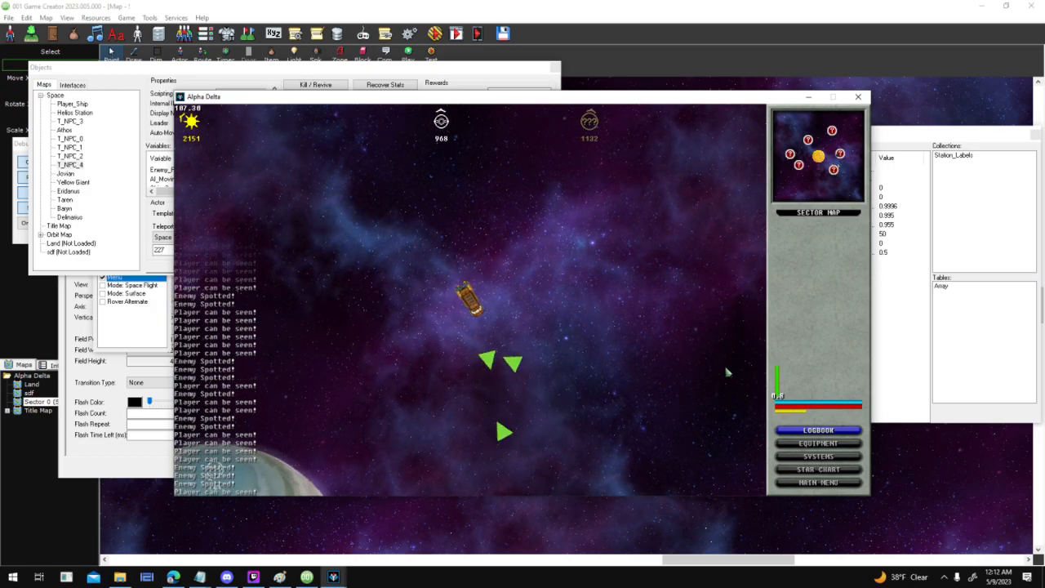
key("Up")
key("Left")
key("Down")
key("Down")
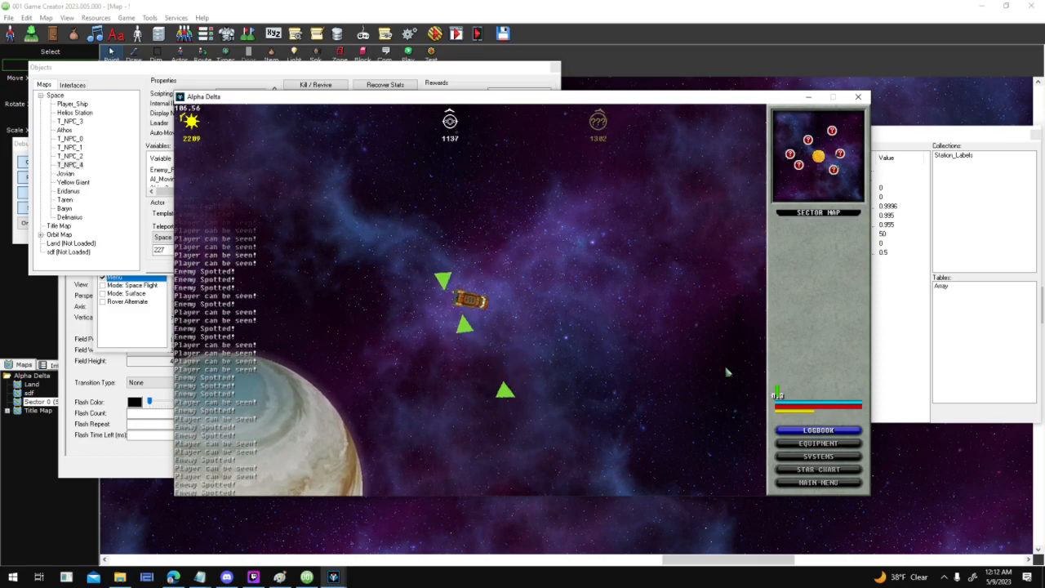
key("Right")
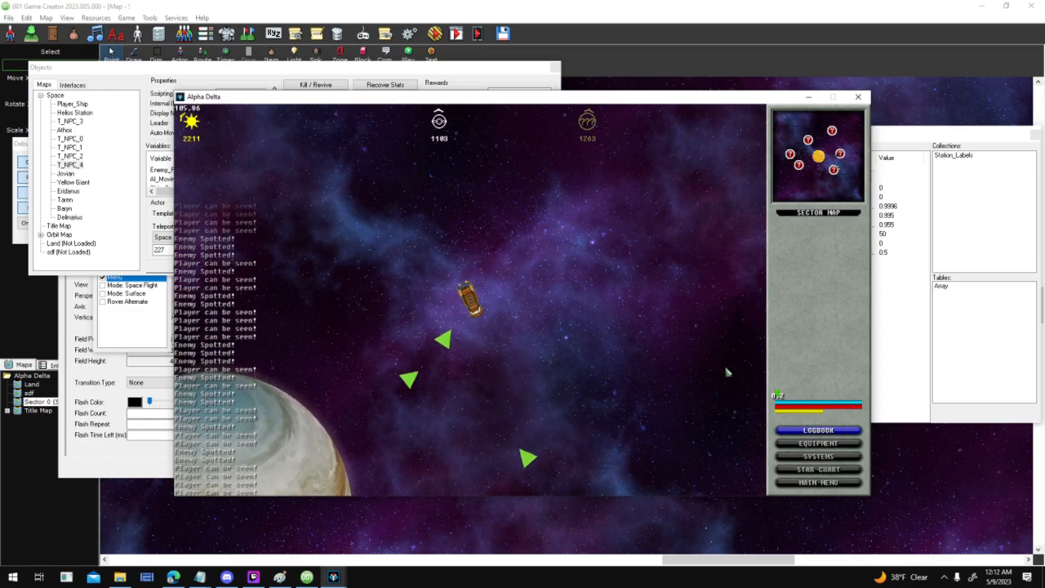
key("Up")
key("Left")
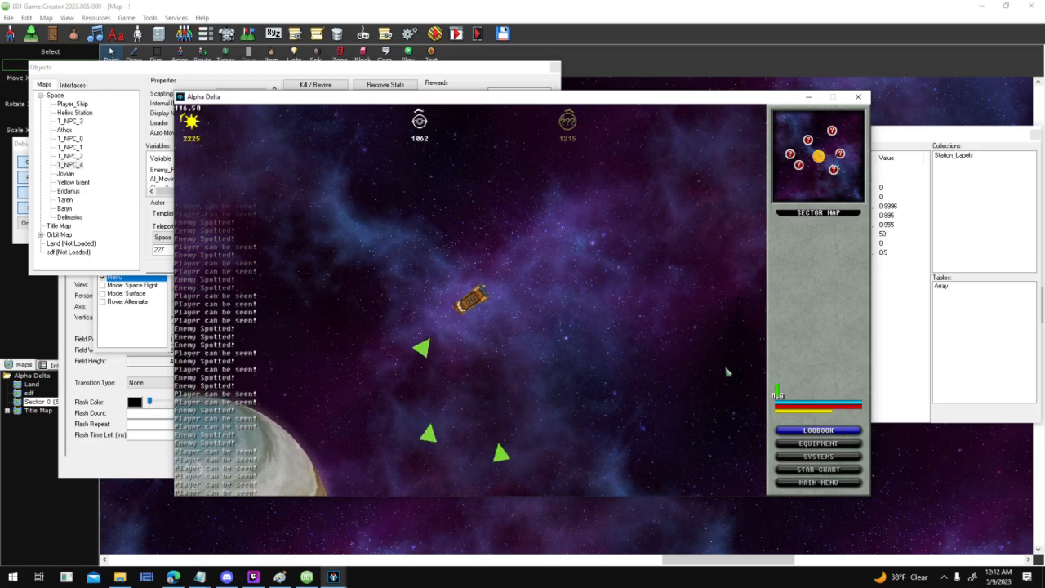
key("Up")
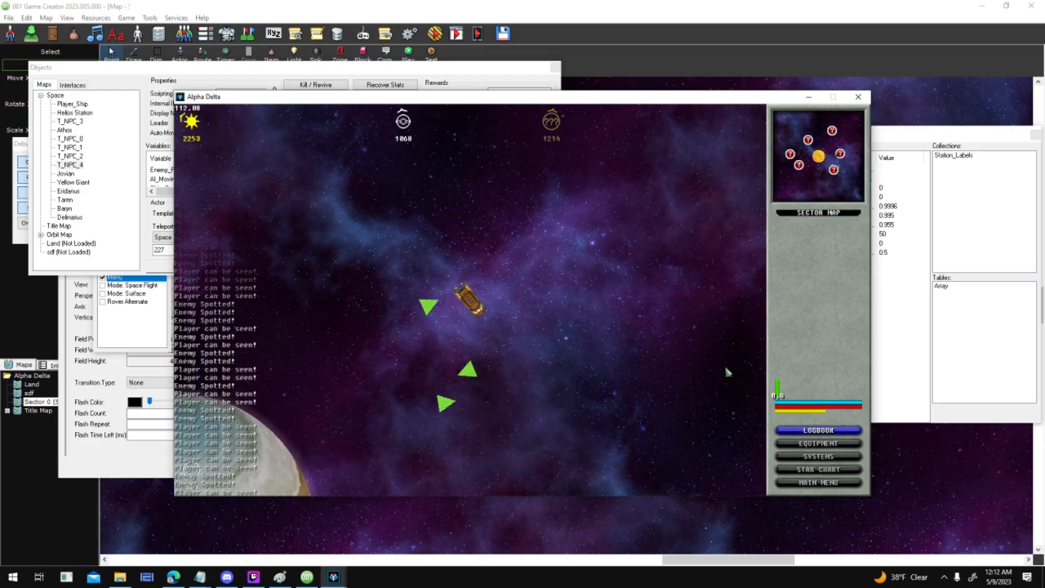
key("Left")
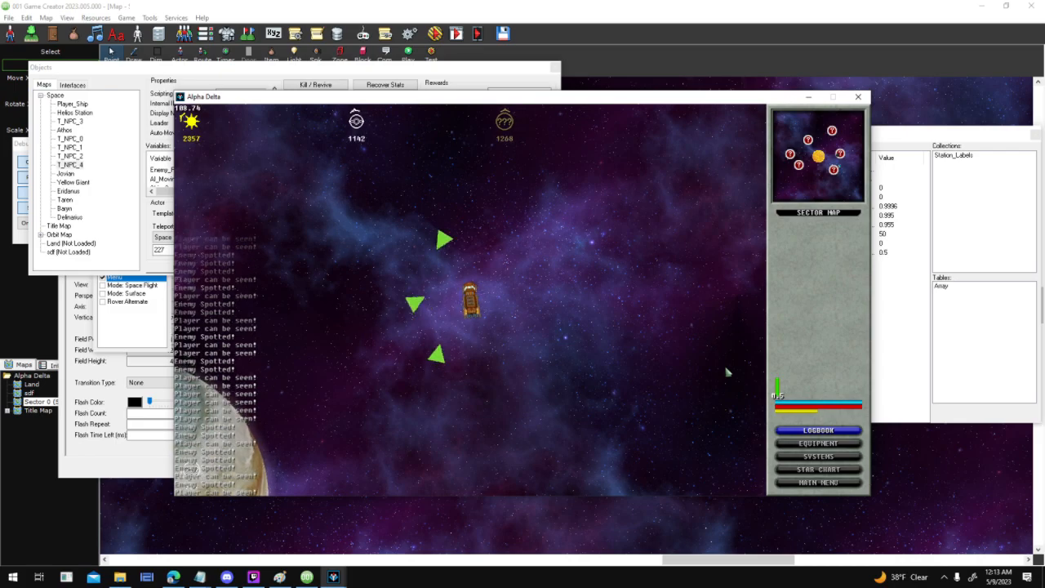
key("Up")
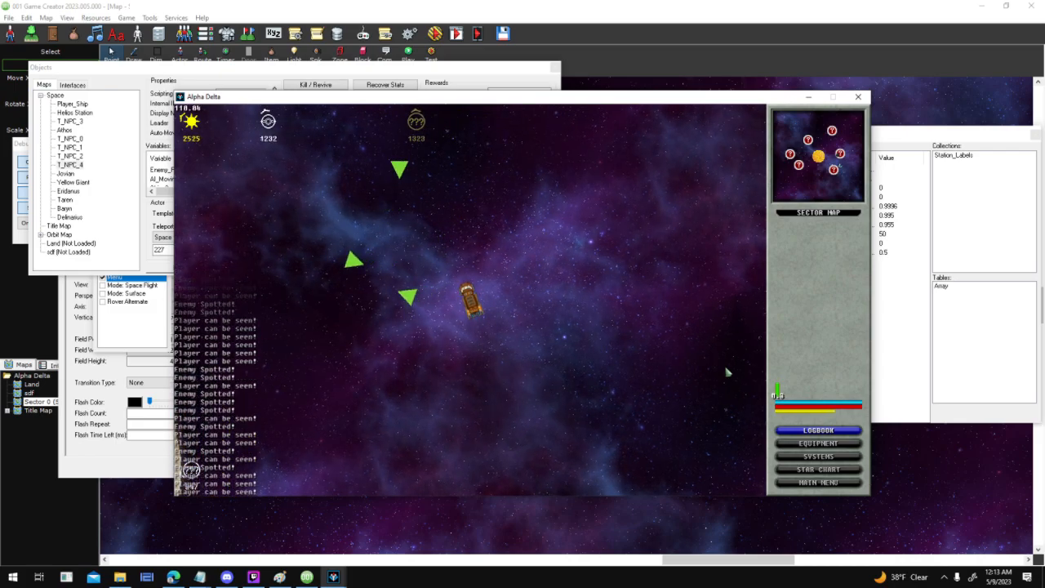
key("Left")
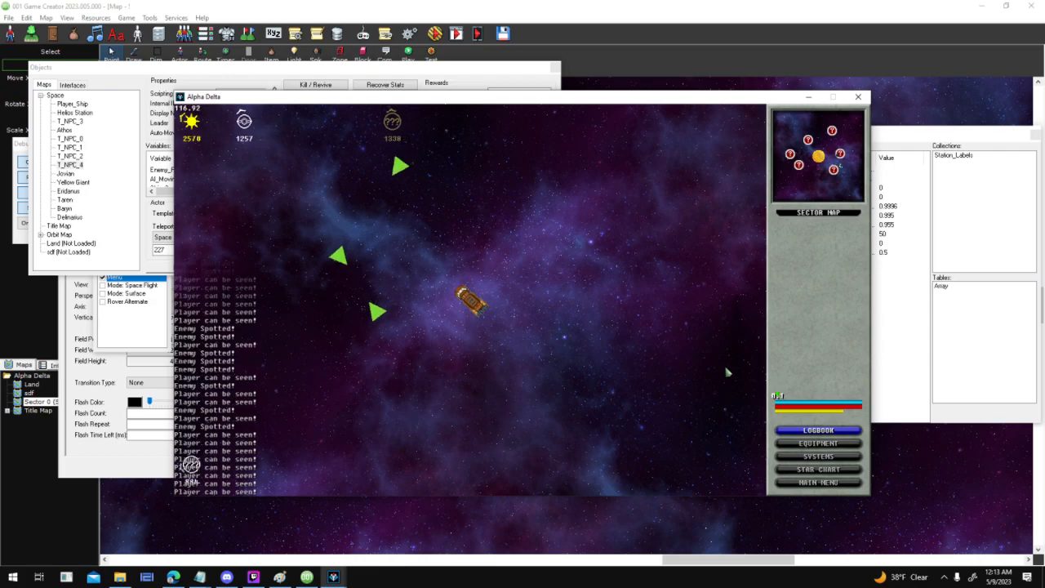
key("Up")
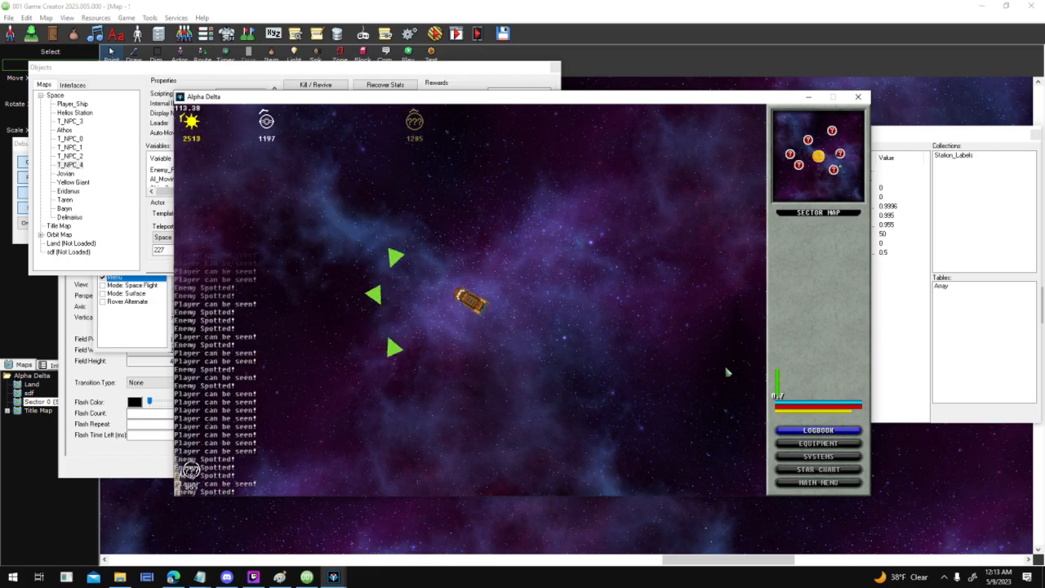
key("Left")
key("Left")
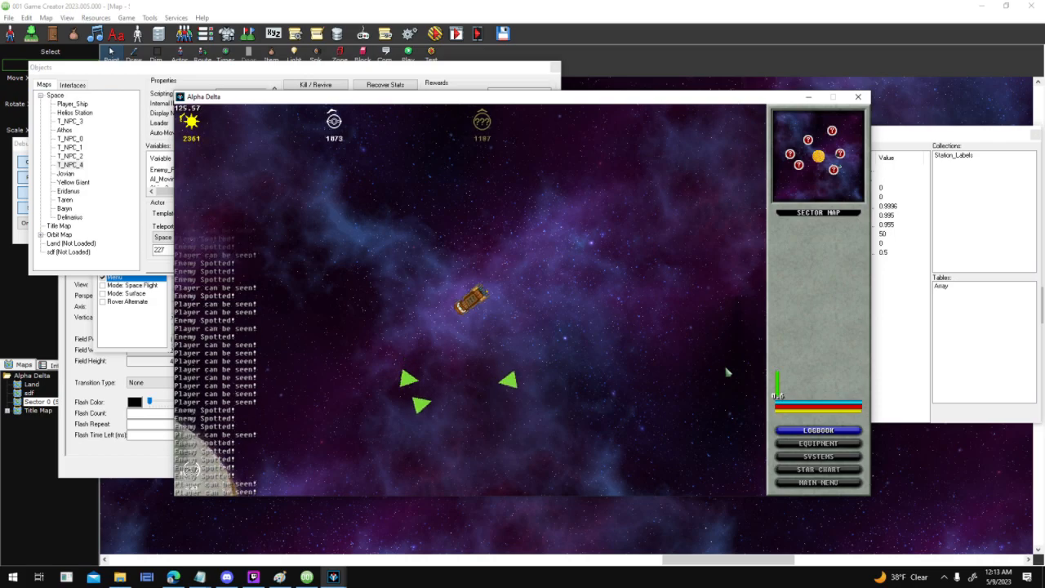
key("Left")
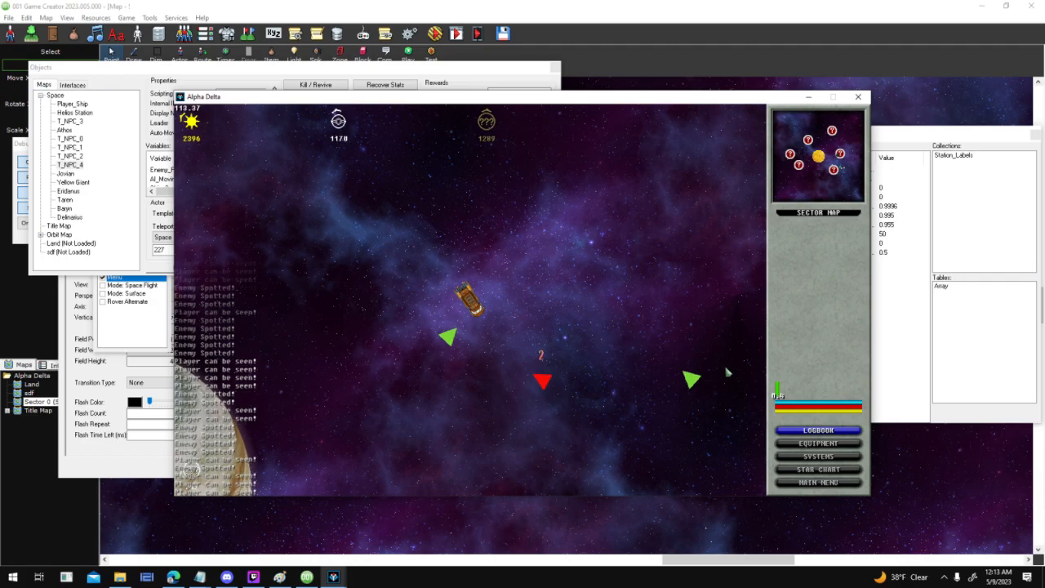
key("Left")
key("Up")
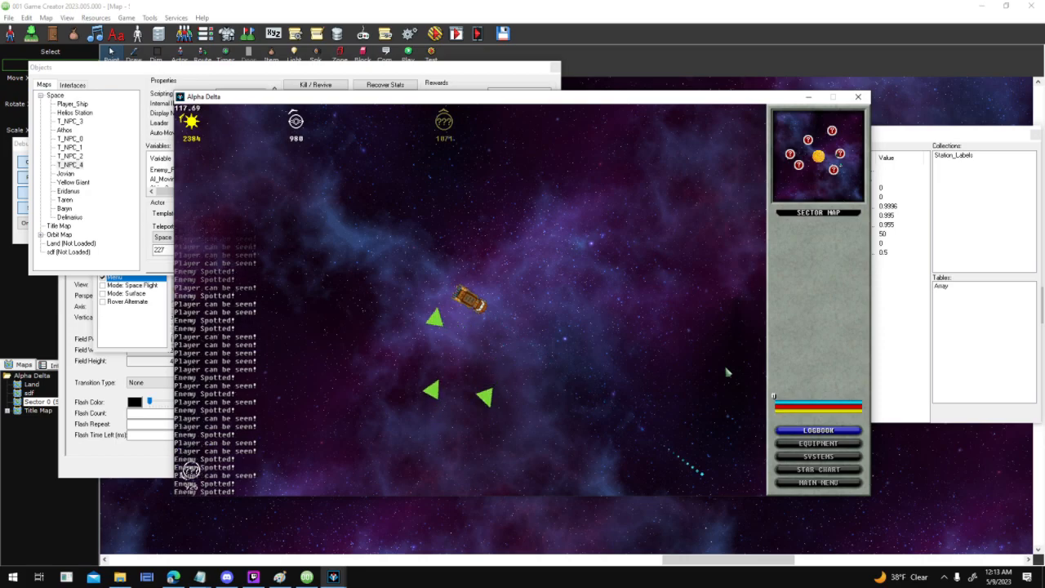
key("Left")
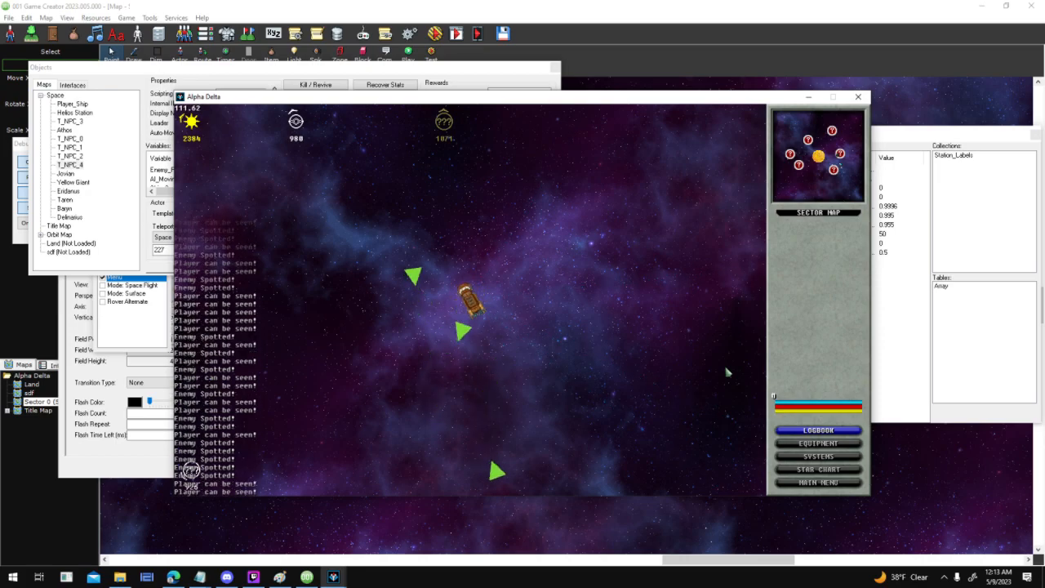
key("Left")
key("Up")
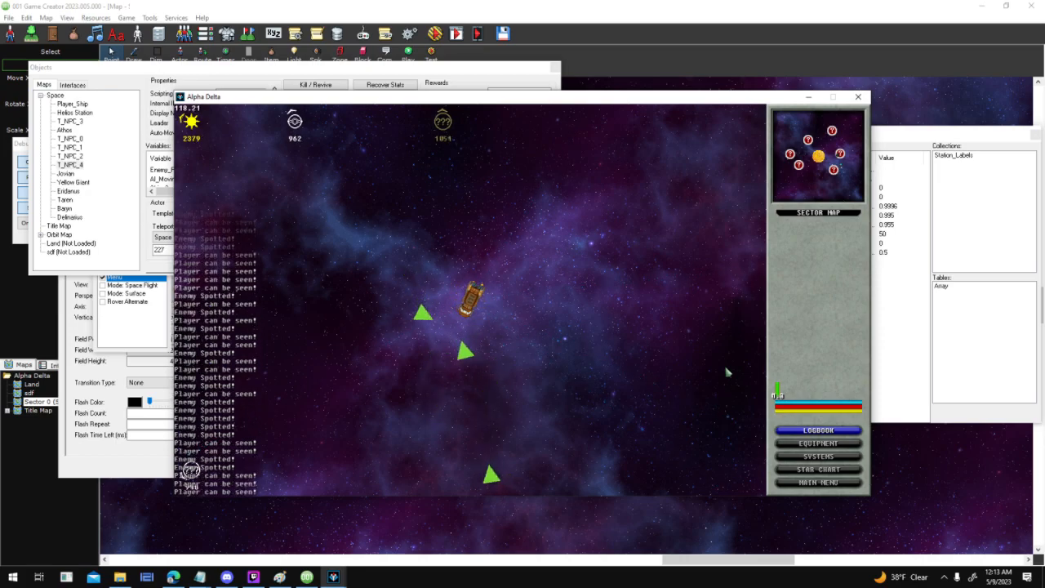
key("Left")
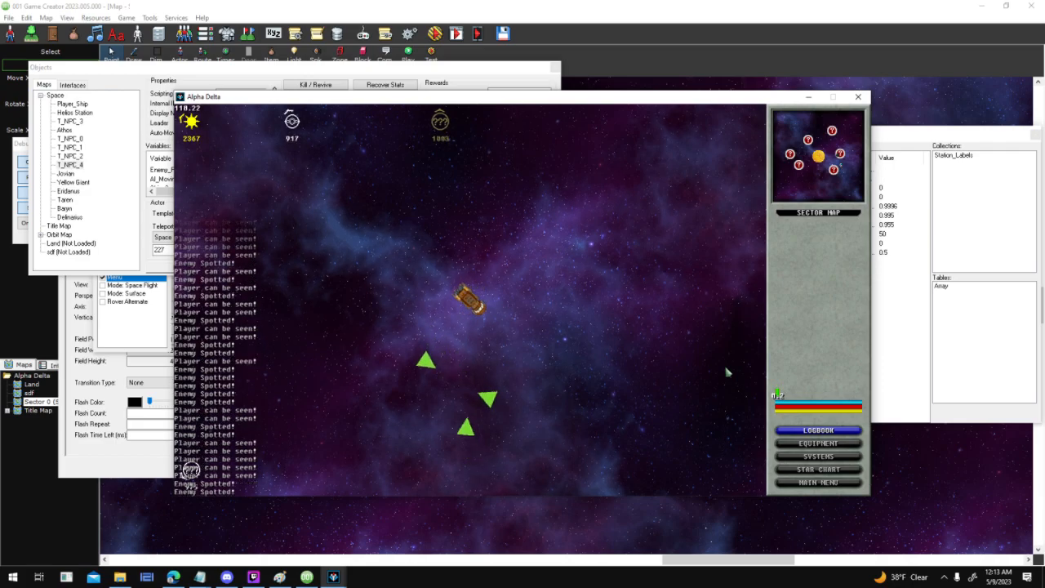
key("space")
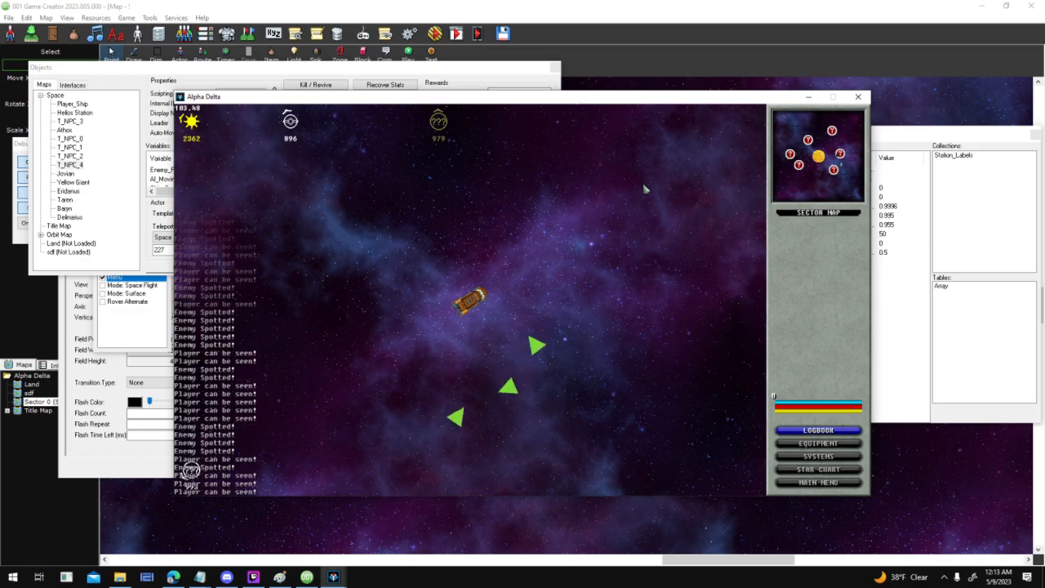
key("space")
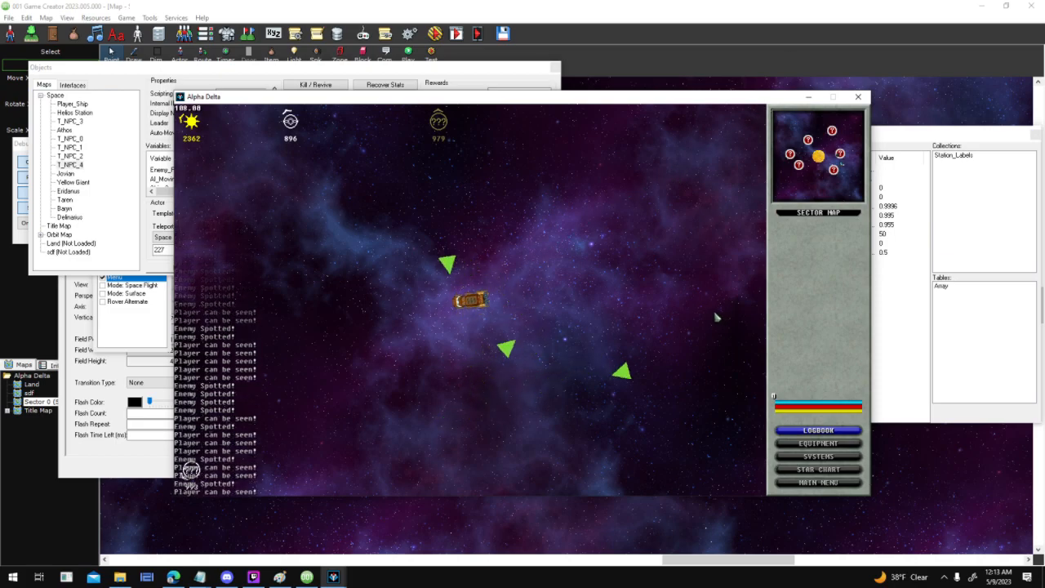
key("a")
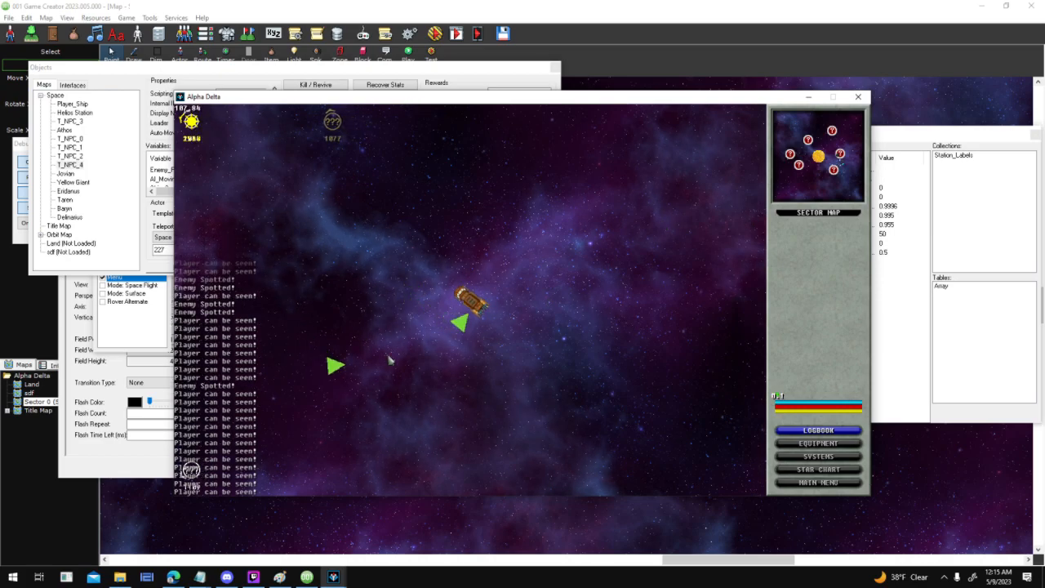
left_click(860, 98)
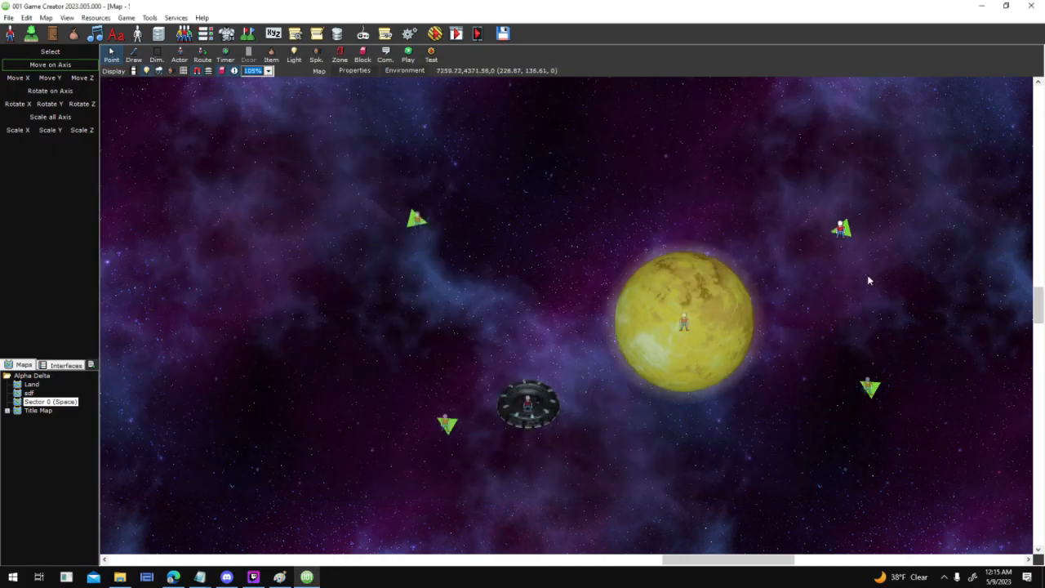
In Notepad's To Do.txt, add an item to fix NPC ship turning so it doesn't rotate 360 degrees, and return to 001 Game Creator
mouse_move(199, 577)
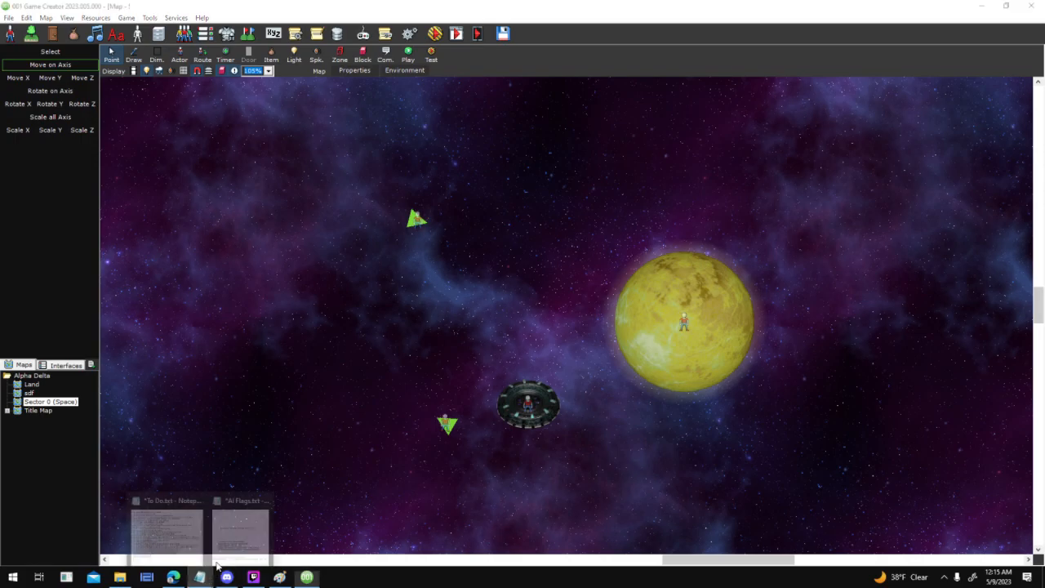
left_click(188, 527)
left_click(696, 376)
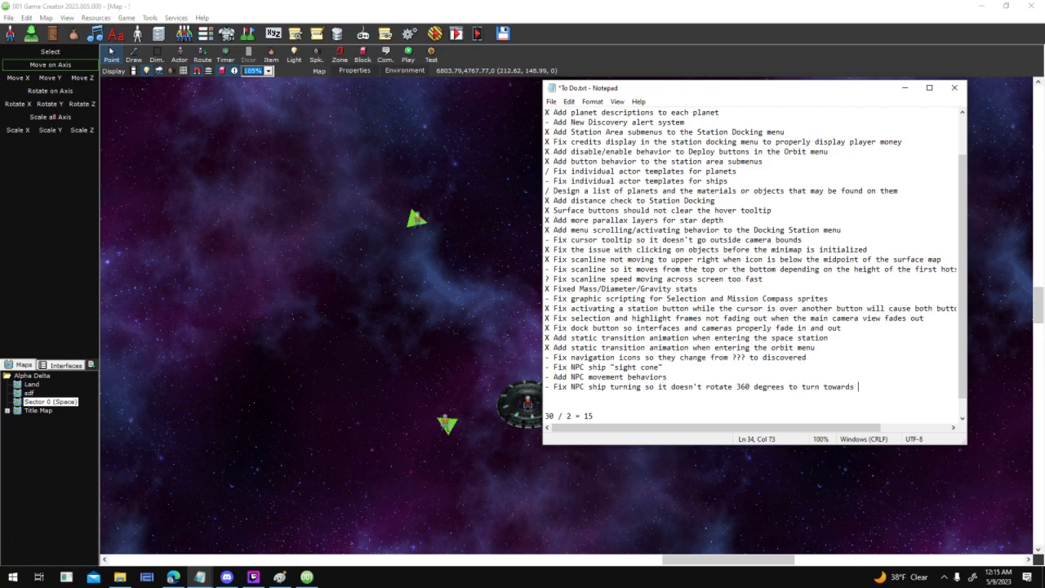
key("alt+Tab")
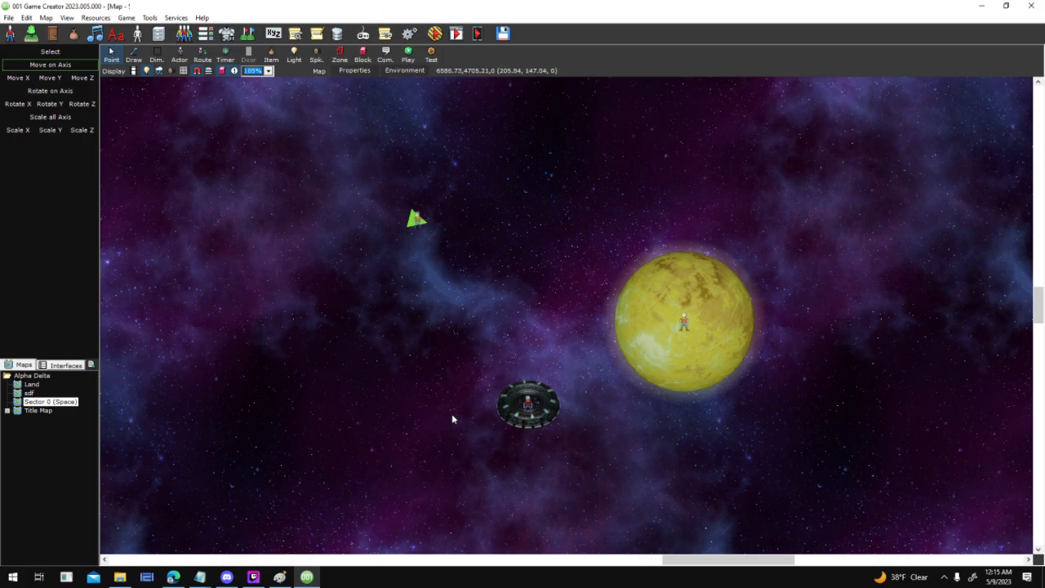
Open the Ship actor template's trigger script that calculates angleToPlayer and angleDifference
scroll(375, 217, "up", 4)
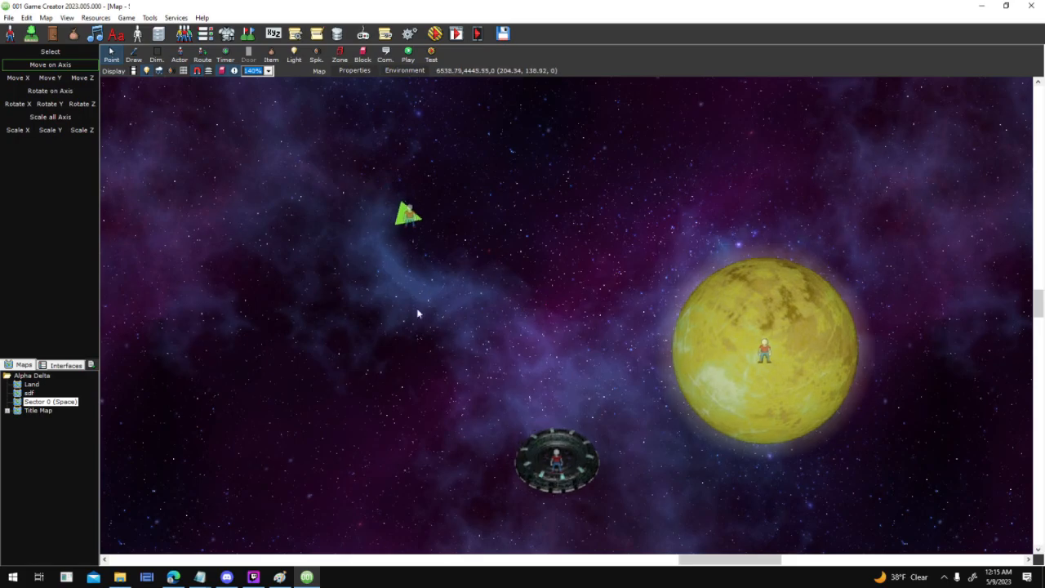
left_click(138, 34)
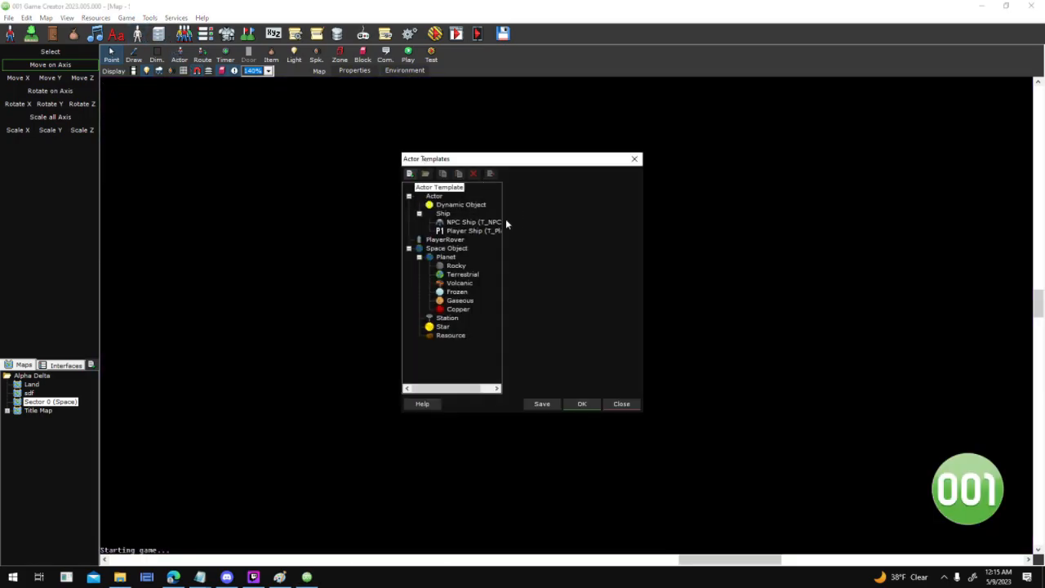
left_click(470, 222)
left_click(571, 270)
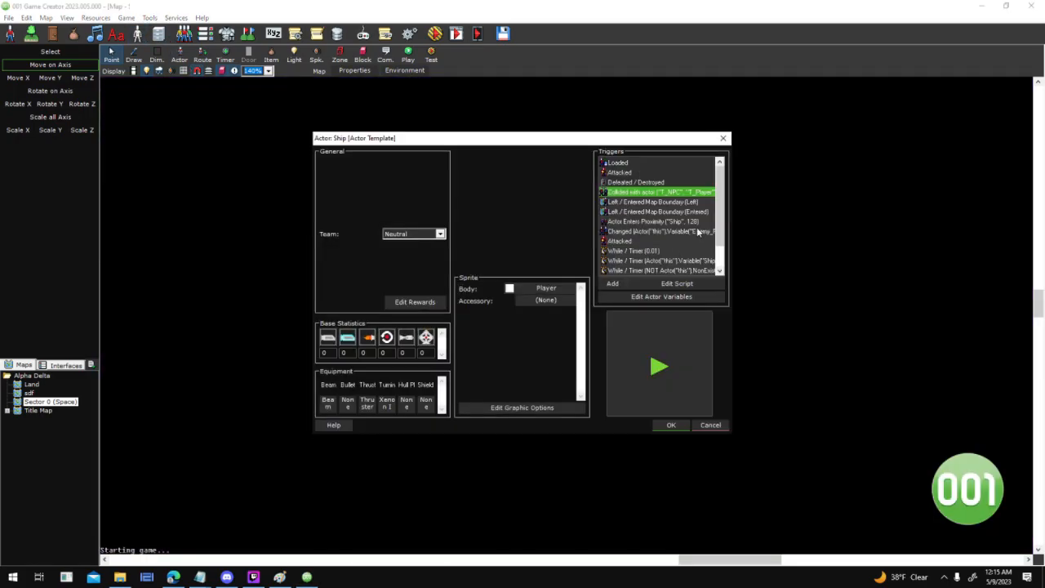
scroll(707, 261, "down", 1)
double_click(684, 251)
Move both Actor Variable Operation nodes closer beneath the Comparison Branch and accept the script layout
left_click_drag(431, 403, 413, 352)
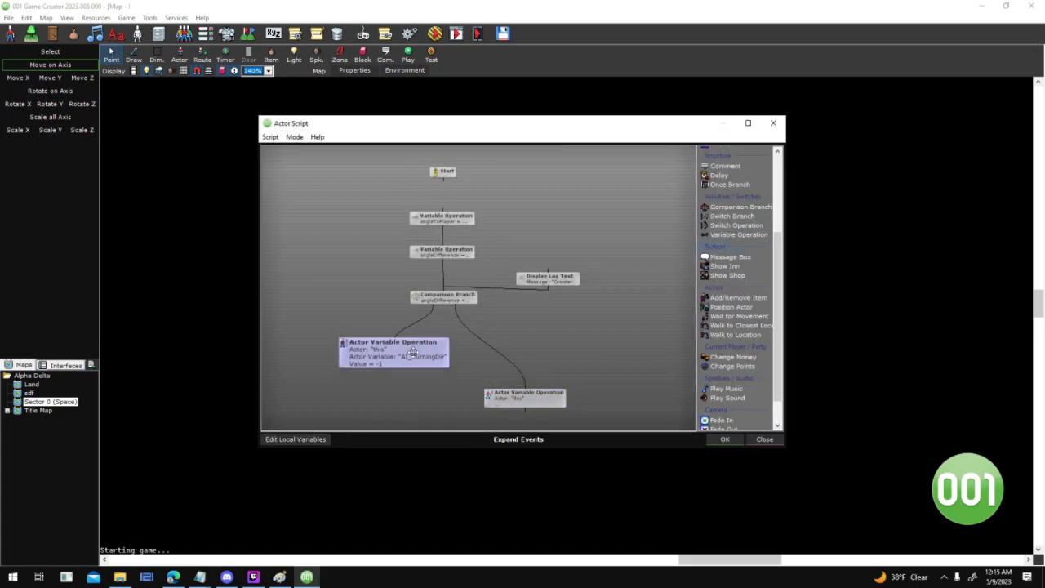
left_click_drag(524, 396, 509, 355)
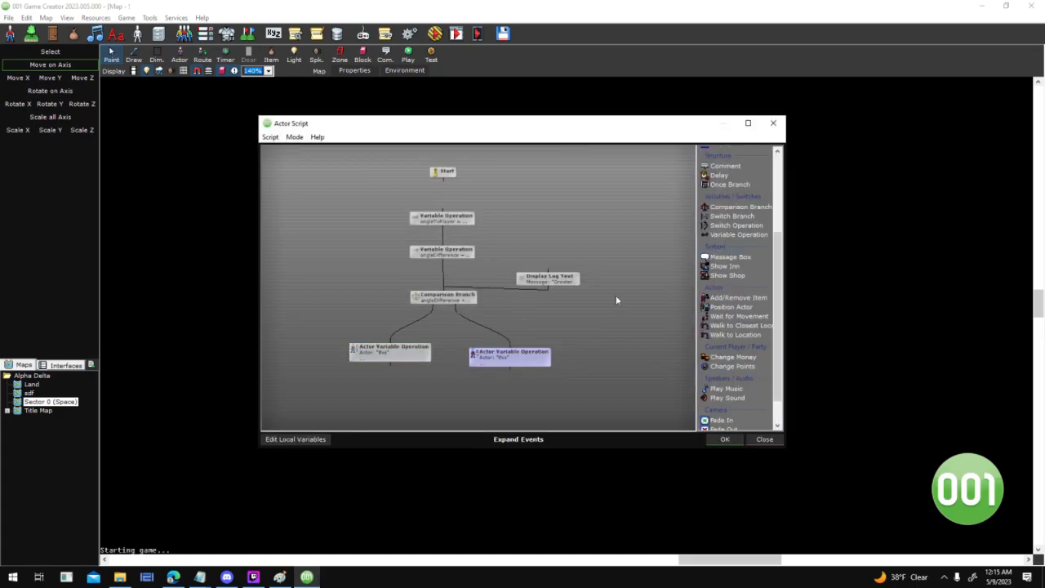
left_click(725, 439)
Examine the angleToPlayer, angleDifference and Comparison Branch nodes in the Ship template's turning script, and accept the script
double_click(660, 252)
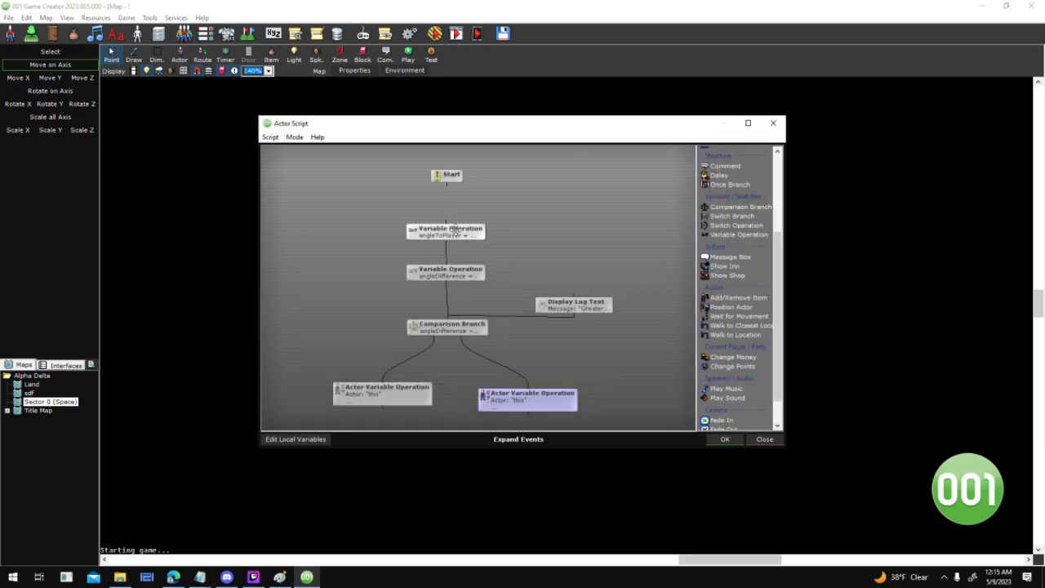
left_click(456, 232)
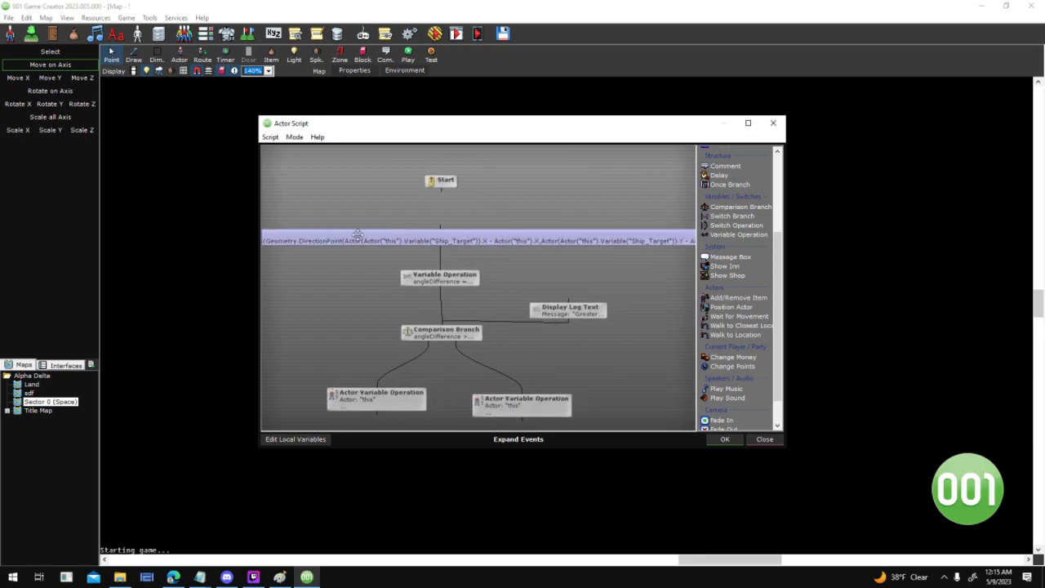
left_click(462, 231)
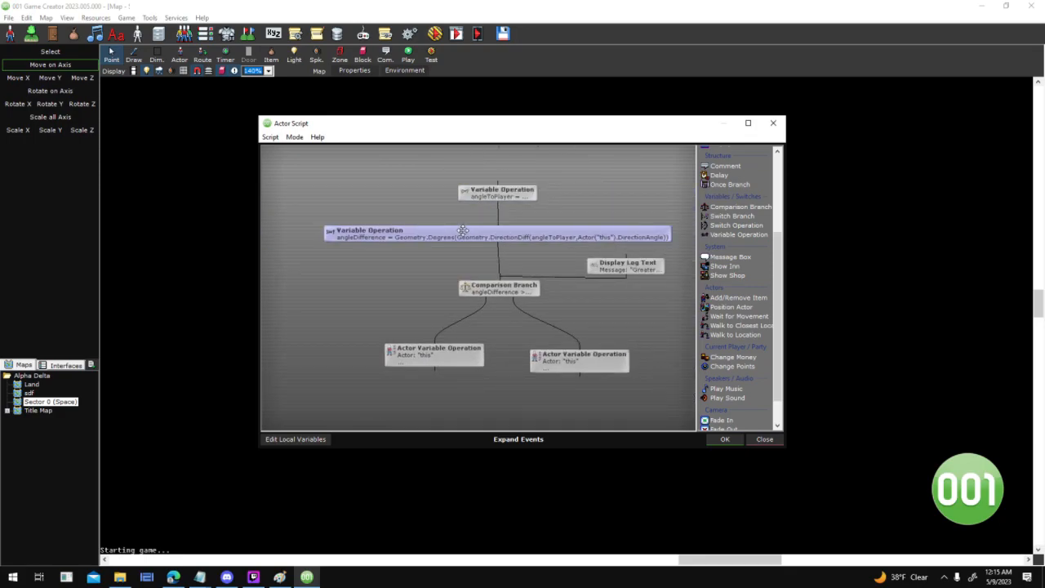
left_click(471, 283)
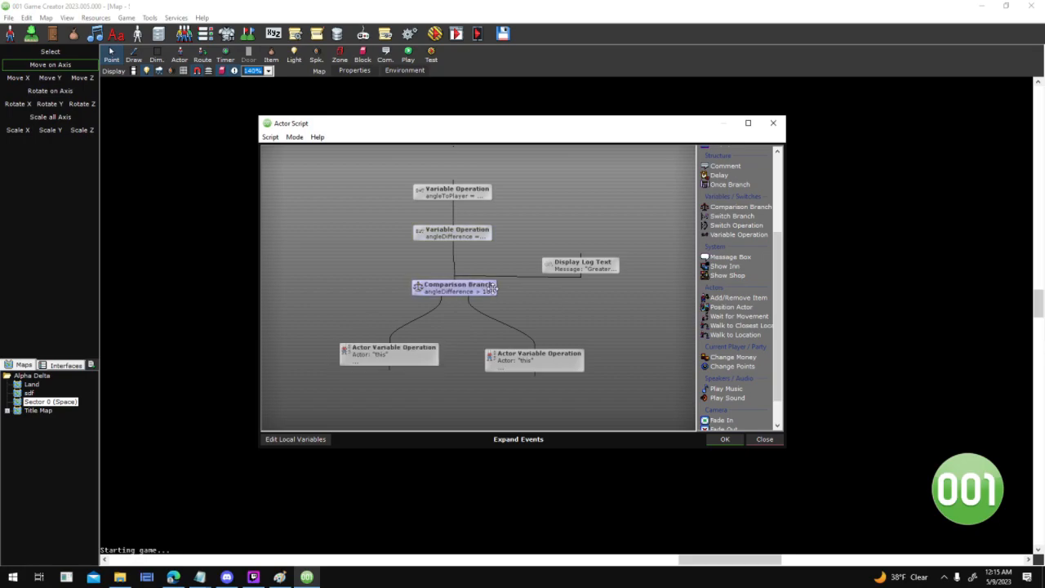
left_click(724, 440)
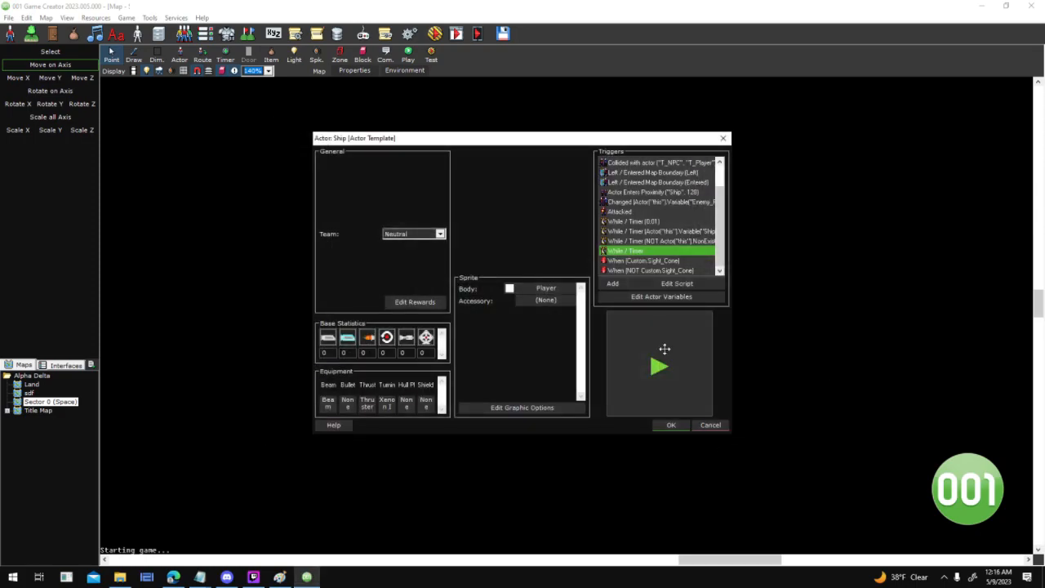
Look through the Ship template's While / Timer scripts for the NOT condition and the 0.01 interval
left_click_drag(721, 260, 721, 281)
double_click(672, 244)
left_click(732, 439)
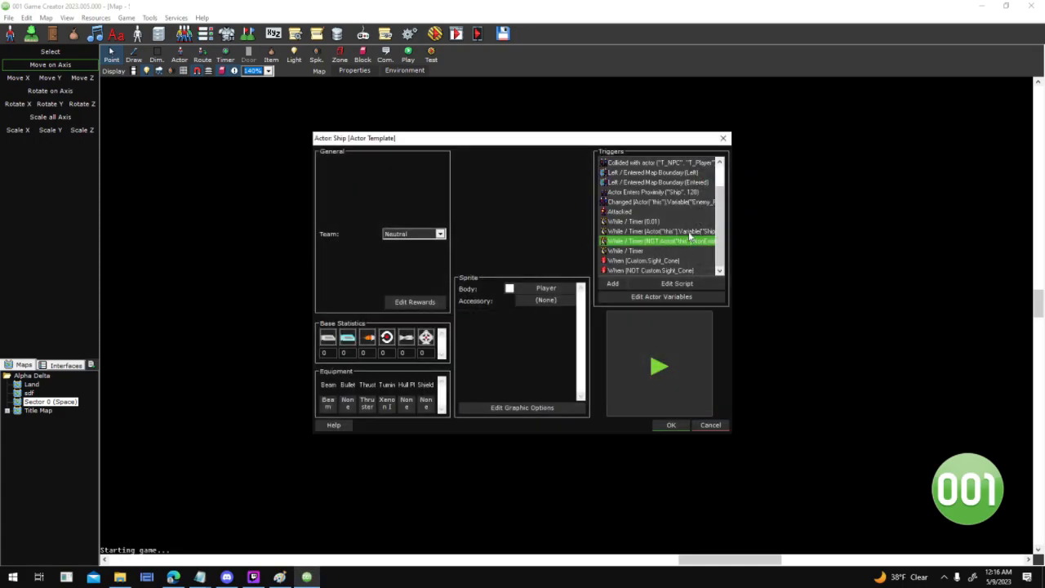
double_click(682, 222)
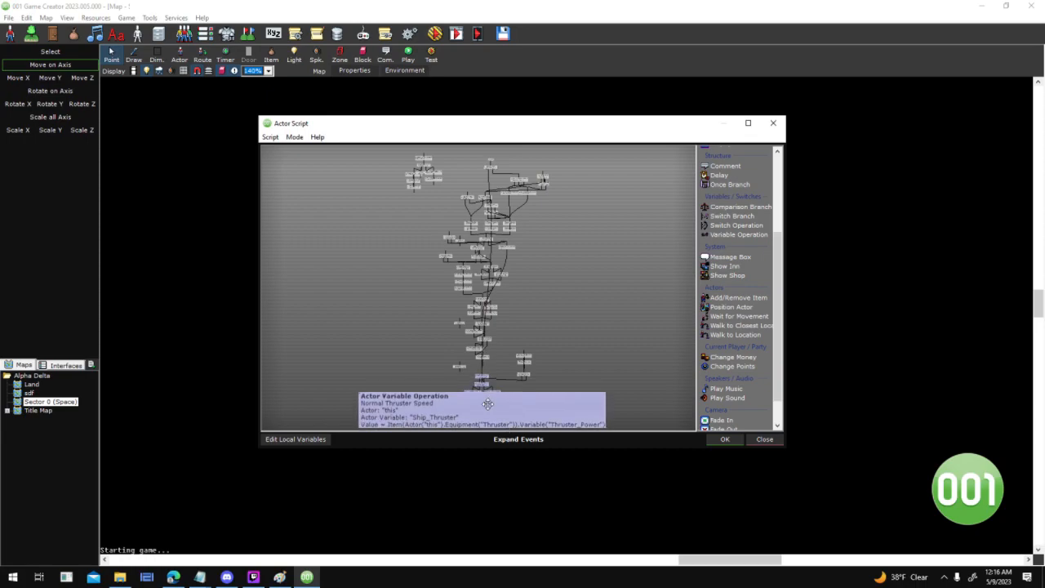
left_click(721, 439)
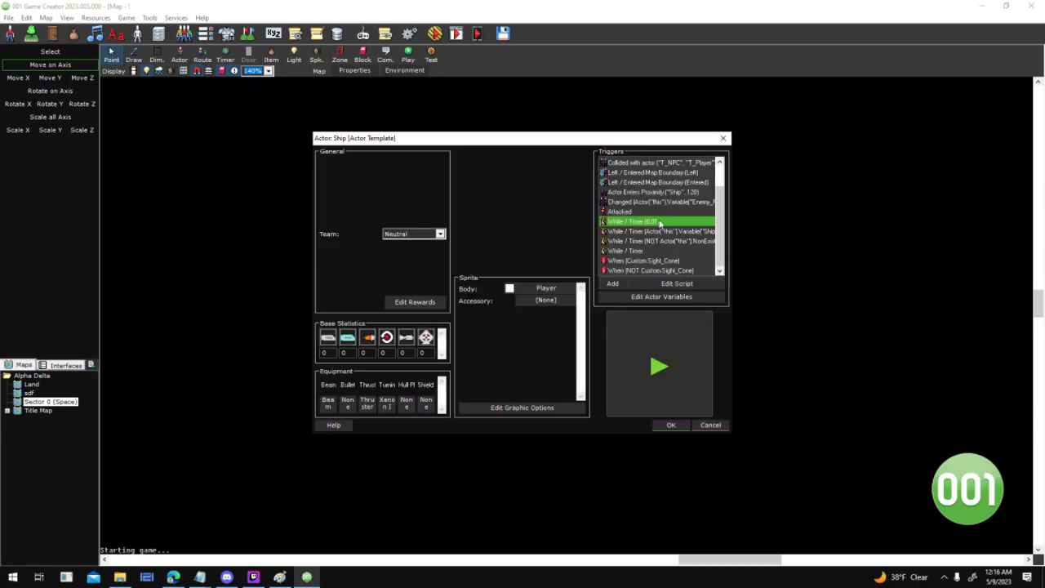
Examine the Attacked trigger's operations on Ship_Target and Enemy_Proximity, and accept the script
scroll(722, 202, "up", 1)
double_click(622, 238)
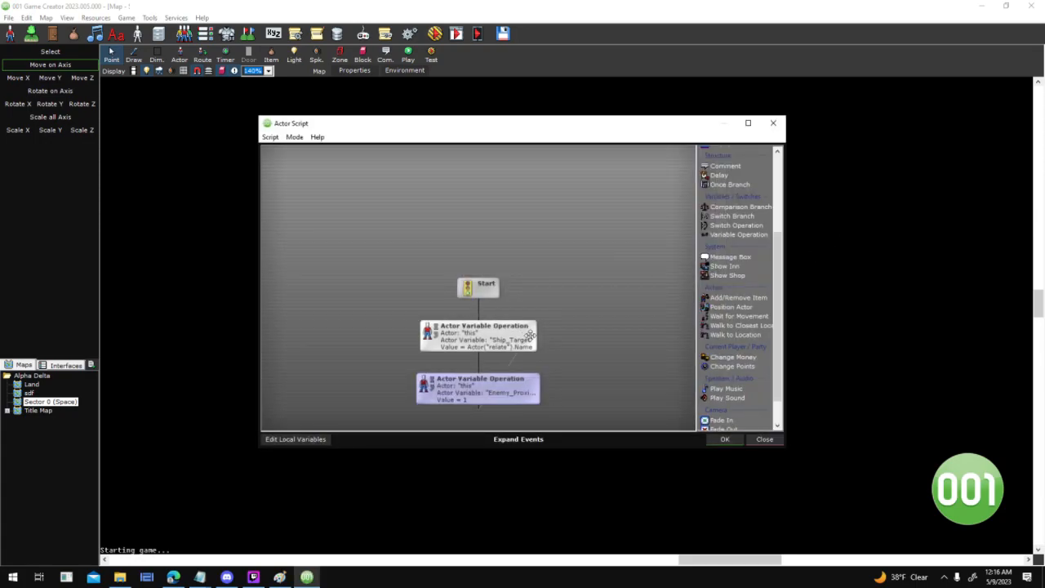
left_click(531, 336)
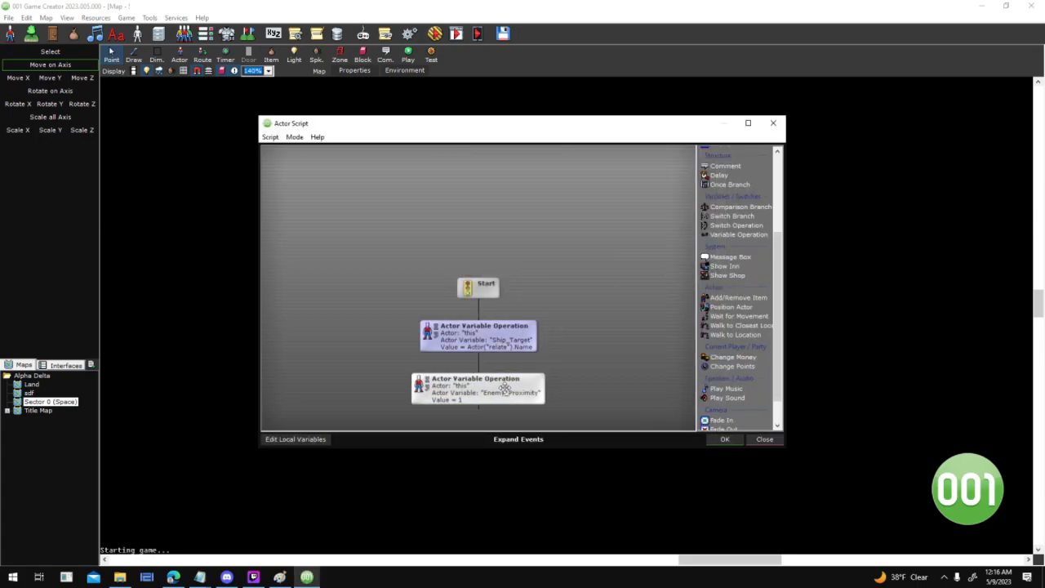
left_click(488, 395)
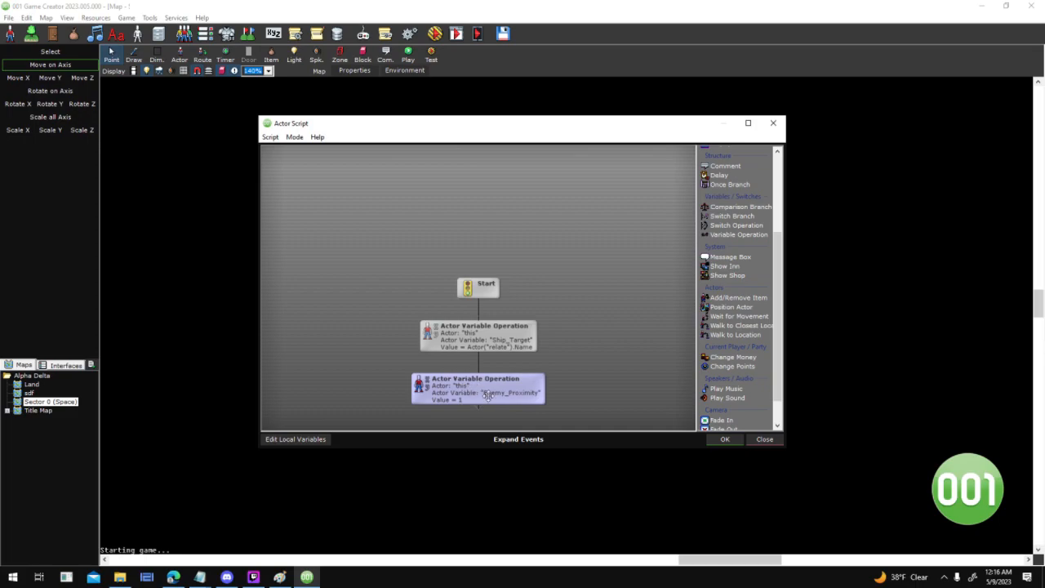
left_click(718, 438)
Check the Enemy_Proximity entry among the Ship template's actor variables
left_click(662, 297)
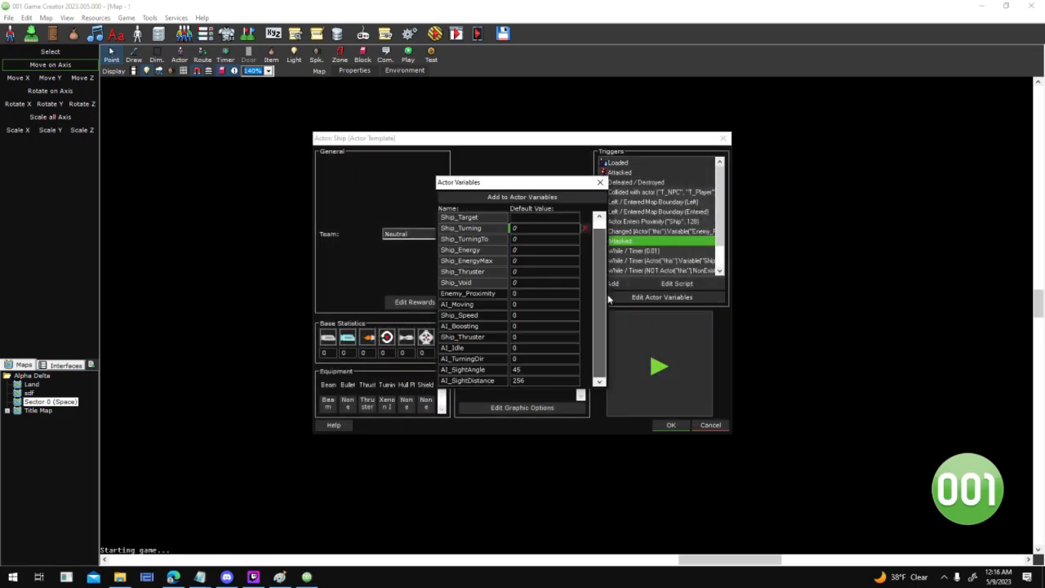
left_click_drag(500, 293, 325, 300)
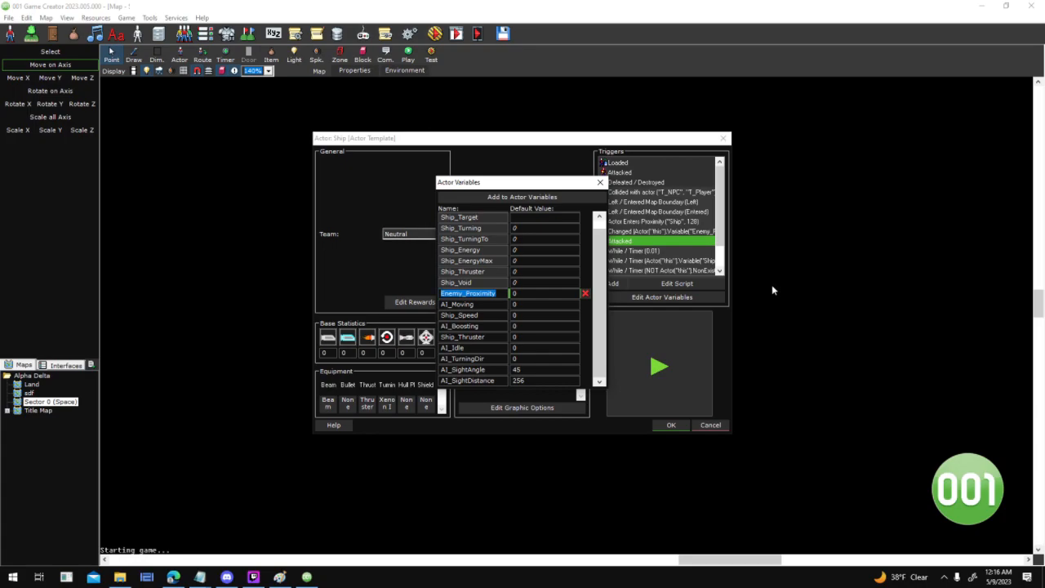
left_click(600, 183)
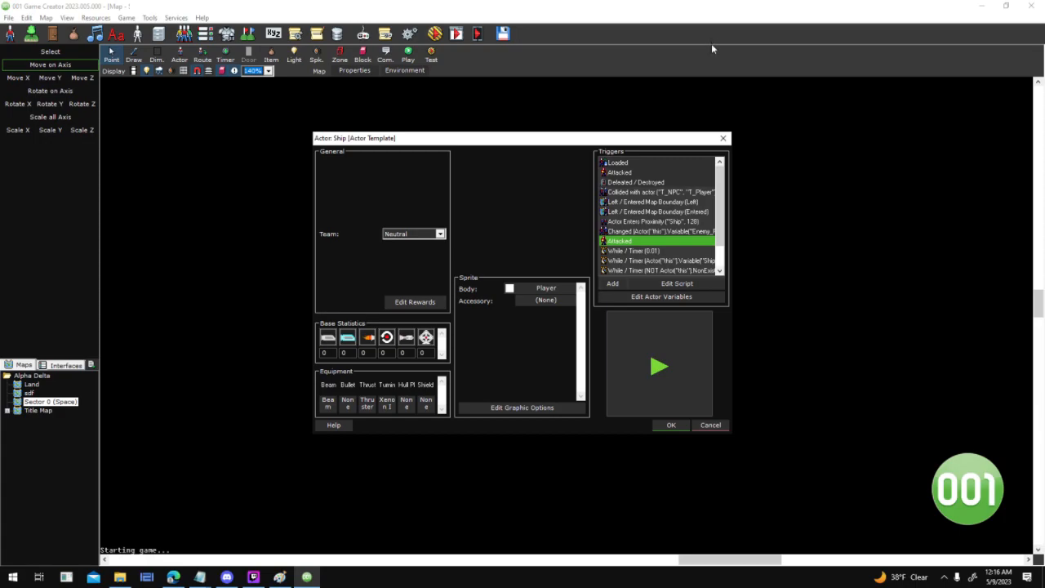
Check the team choices of the Ship template and cancel its properties
left_click(421, 235)
left_click(441, 245)
left_click(445, 235)
left_click(708, 426)
left_click(590, 403)
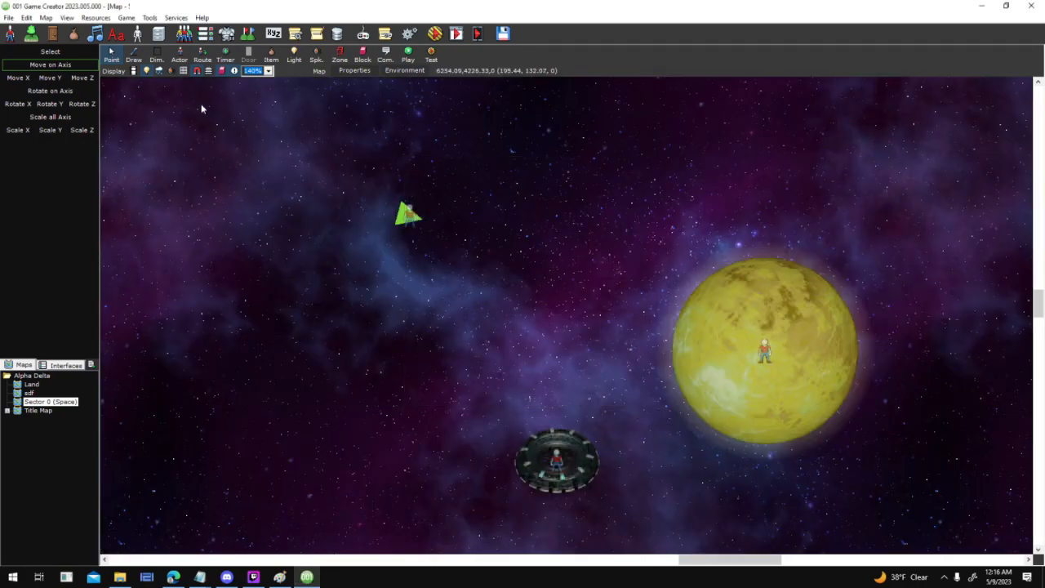
Try making the Bad and Neutral teams enemies in the Team Alliances table
left_click(232, 32)
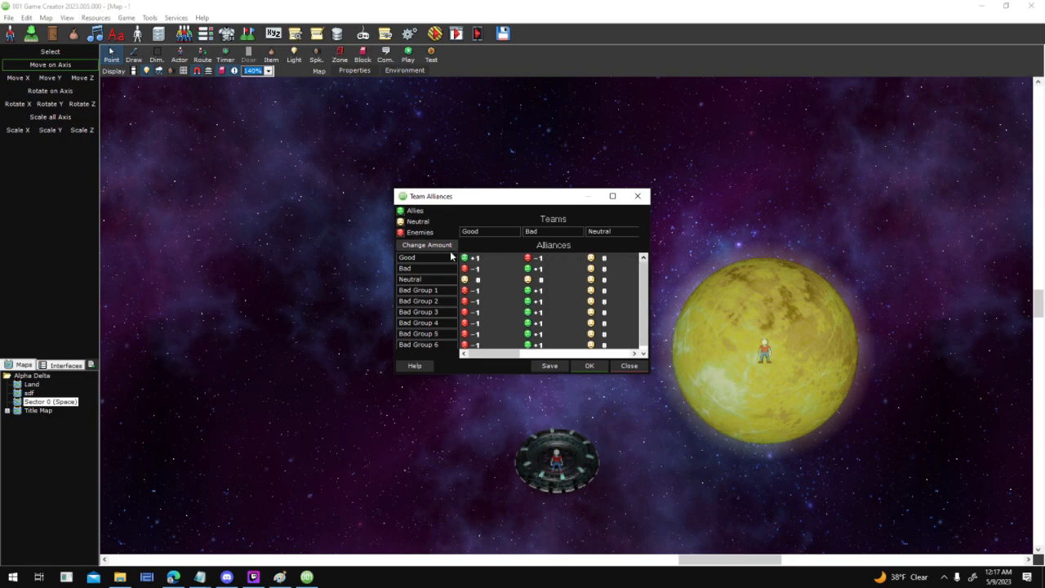
key("ctrl+a")
mouse_move(644, 274)
left_mouse_down()
mouse_move(644, 300)
mouse_move(643, 277)
left_mouse_up()
left_click(543, 283)
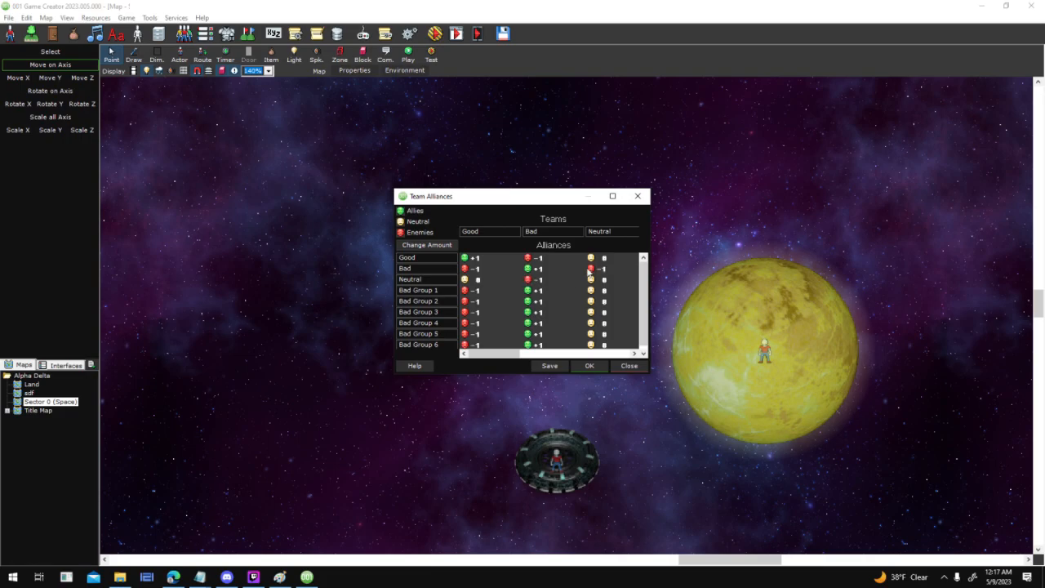
left_click_drag(643, 279, 643, 308)
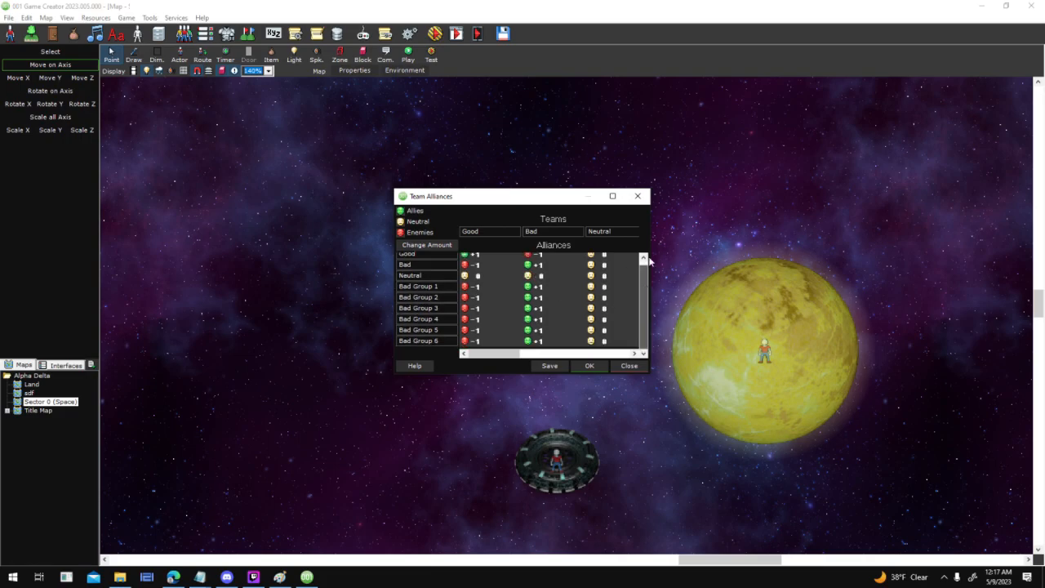
left_click_drag(651, 261, 648, 256)
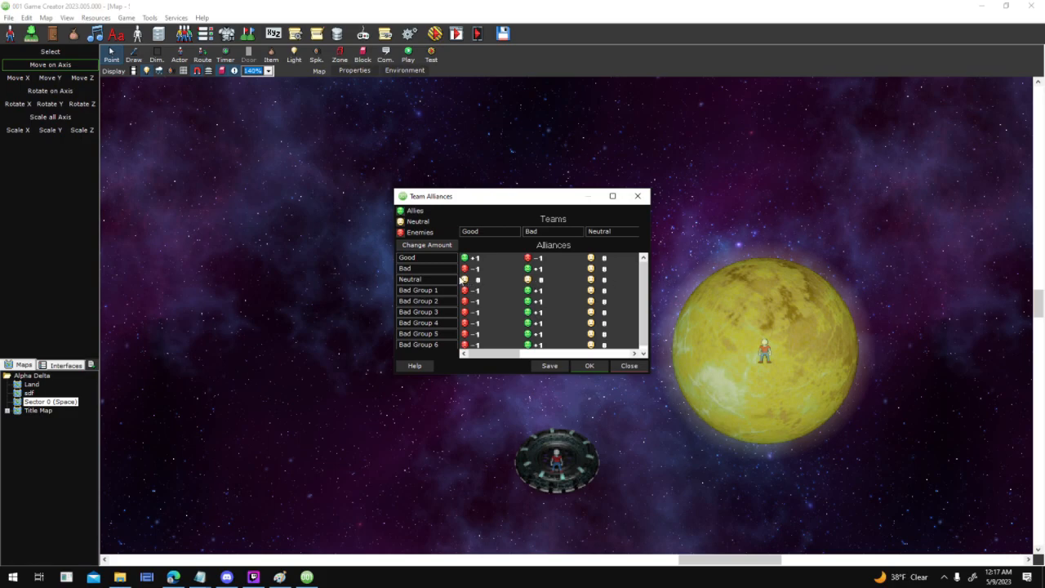
Examine the team names, amount setting and full alliance matrix in Team Alliances, and accept the table
left_click(426, 245)
left_click(596, 203)
left_click(438, 290)
scroll(640, 286, "down", 1)
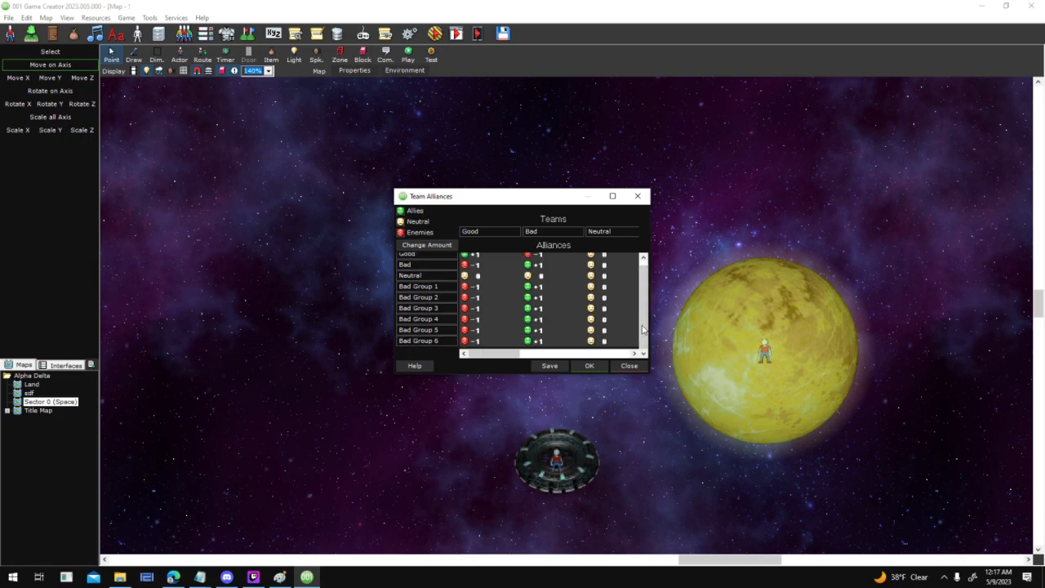
scroll(644, 278, "up", 1)
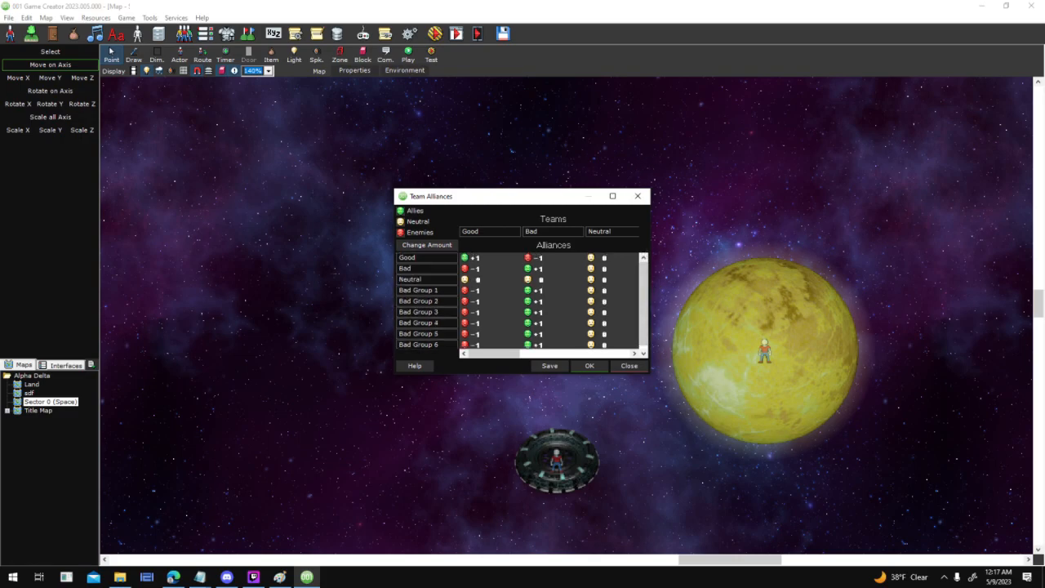
left_click_drag(517, 233, 462, 232)
left_click(581, 233)
left_click(541, 354)
left_click_drag(541, 355, 499, 355)
left_click(590, 366)
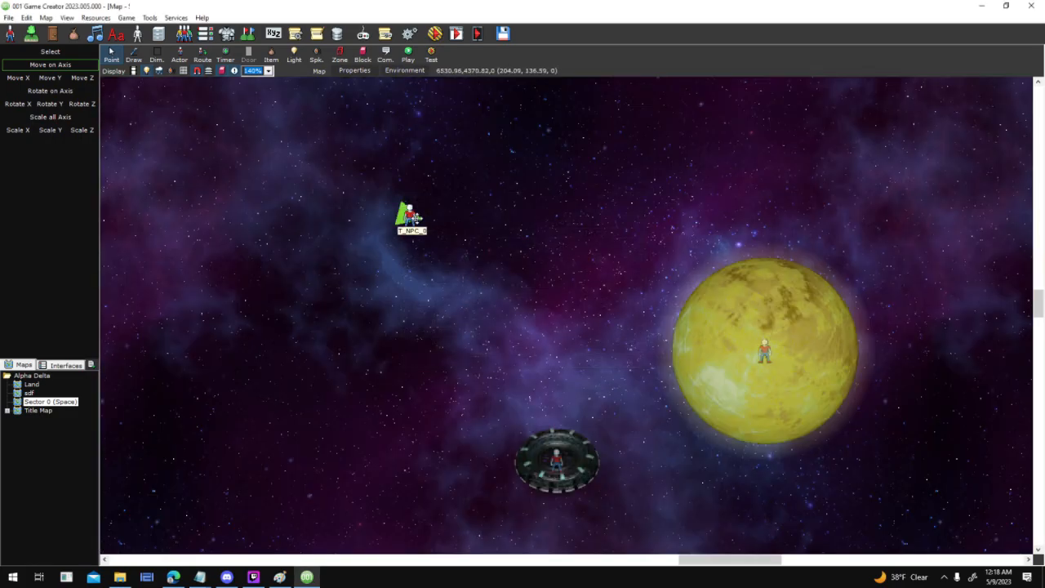
Check the T_NPC_0 ship's team choices and compare them with the Team Alliances table
double_click(411, 216)
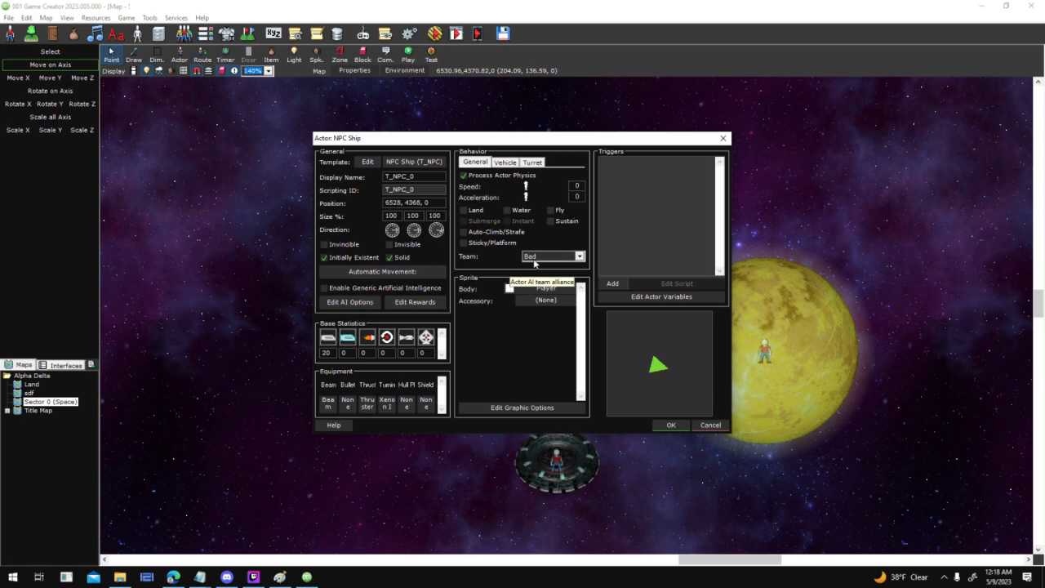
left_click(533, 258)
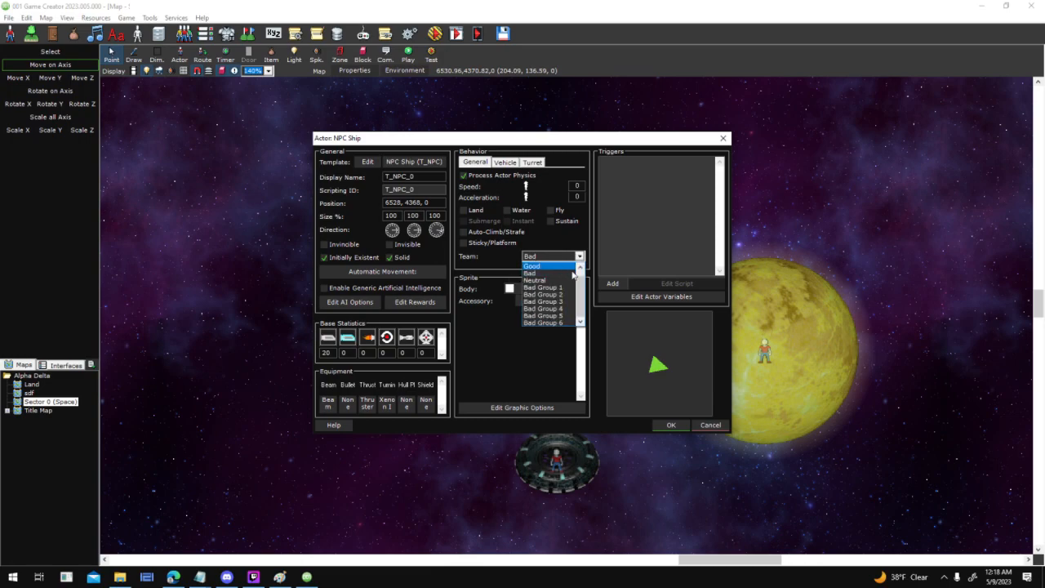
left_click(566, 276)
left_click(575, 256)
left_click(567, 281)
key("Return")
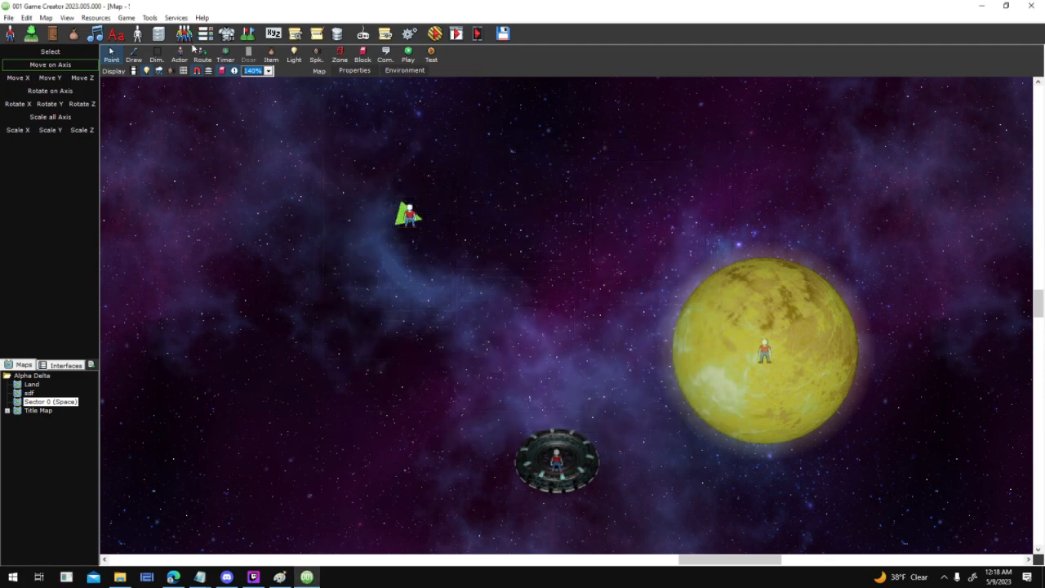
left_click(248, 33)
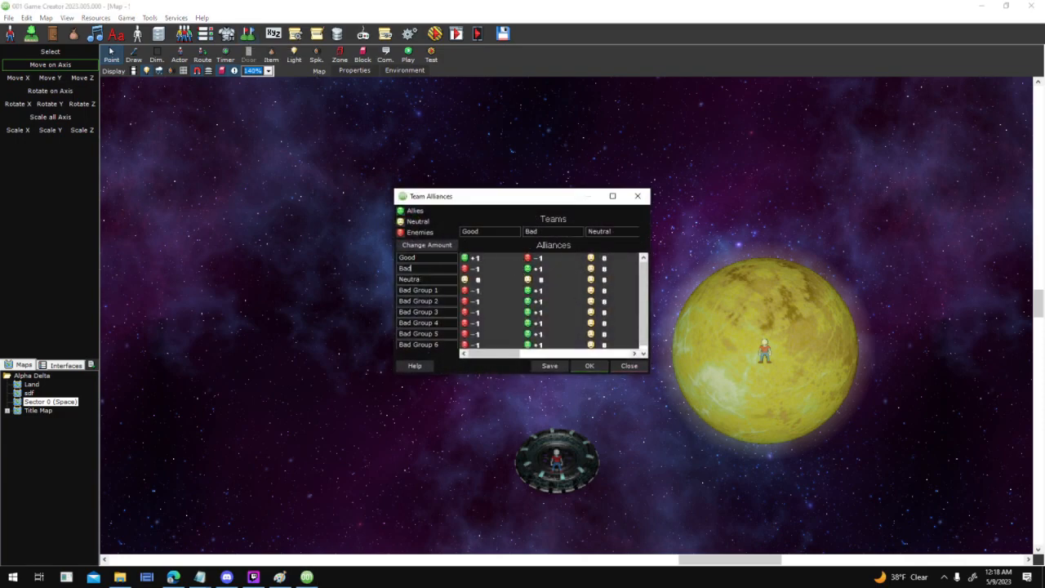
left_click(603, 368)
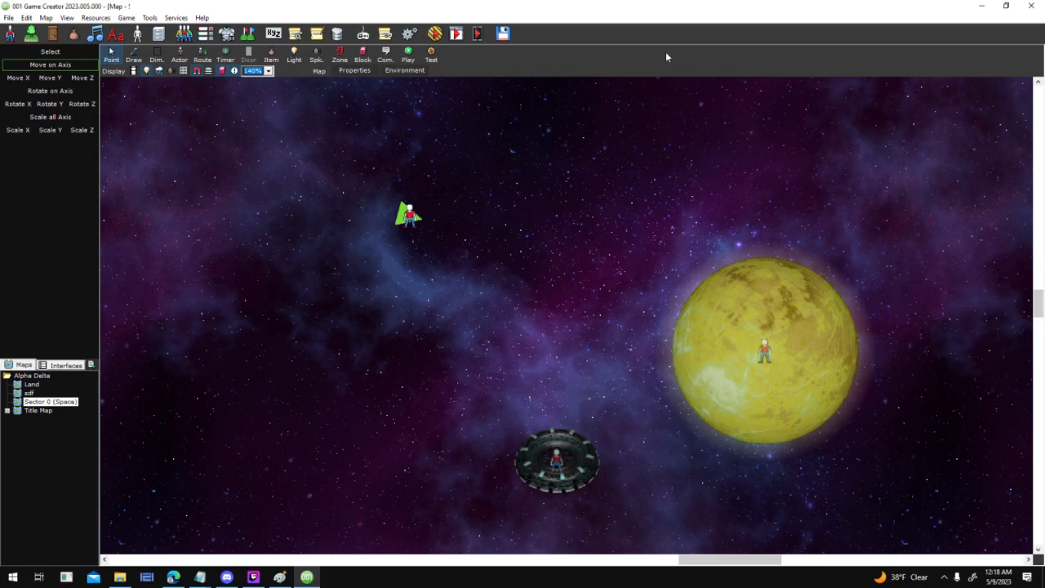
Set the T_NPC_0 ship's team to Bad Group 1
double_click(421, 215)
left_click(540, 257)
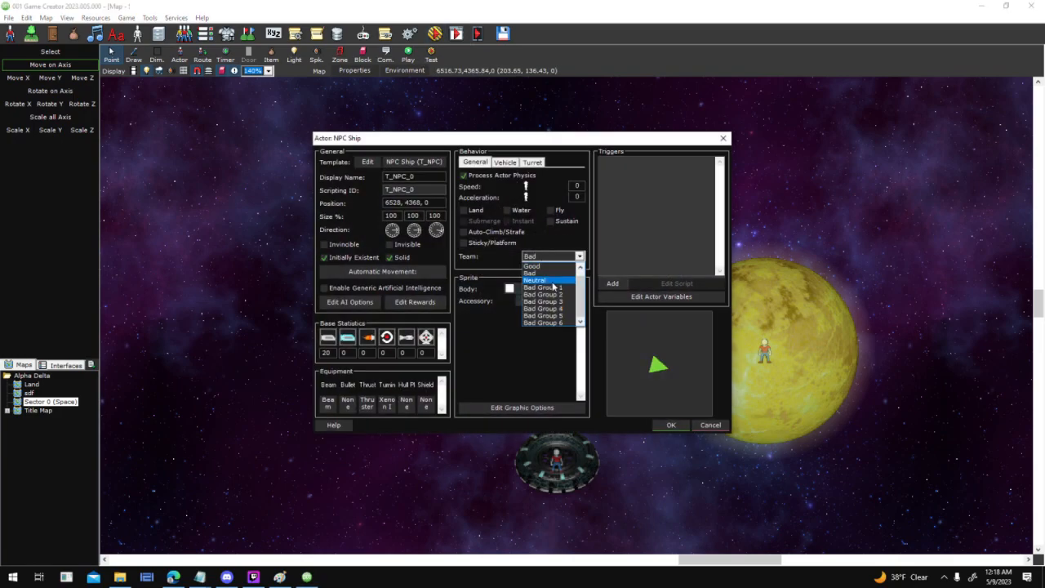
left_click(549, 283)
left_click(565, 257)
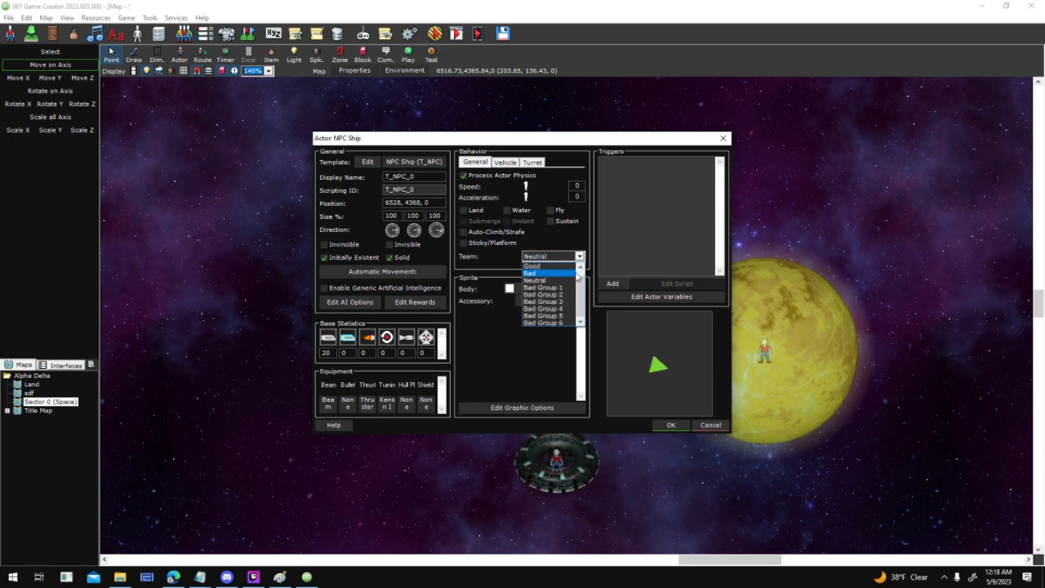
left_click(545, 288)
left_click(671, 425)
Start a new test game, fly the player ship near the NPC ship to check its reaction, and close the game
key("F9")
key("Return")
key("Return")
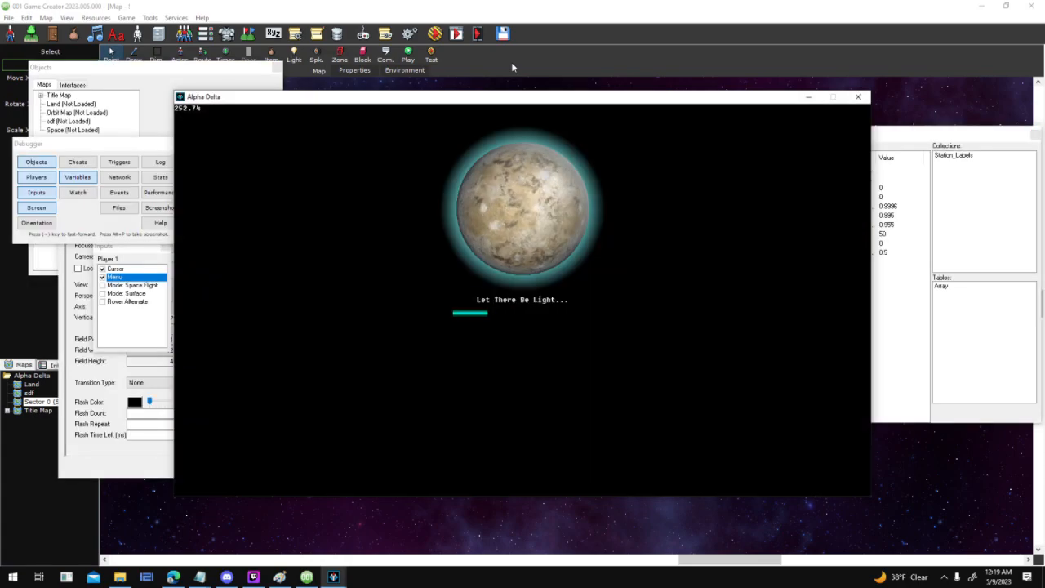
key("a")
key("w")
key("d")
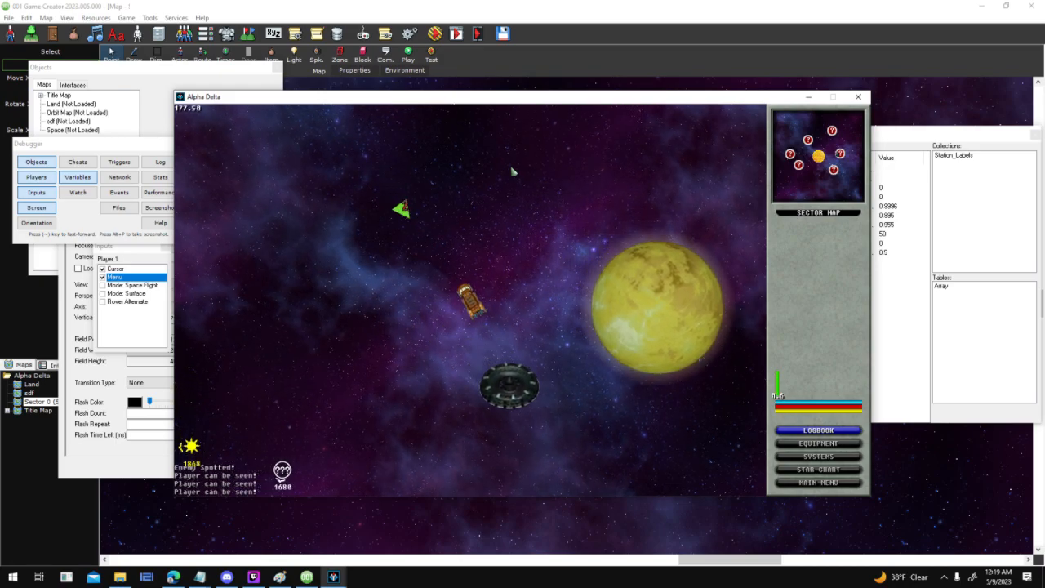
key("w")
key("d")
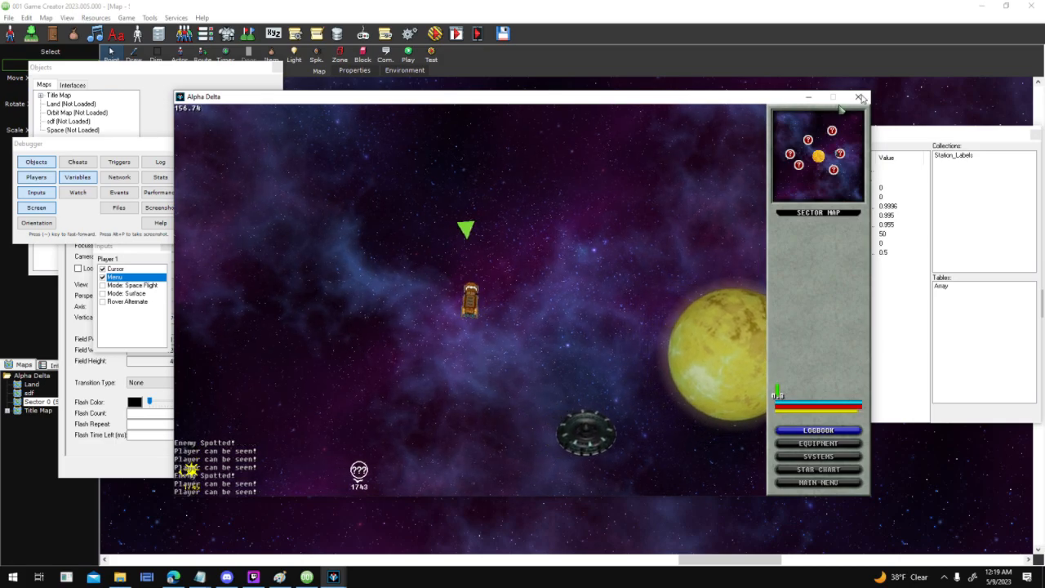
left_click(860, 98)
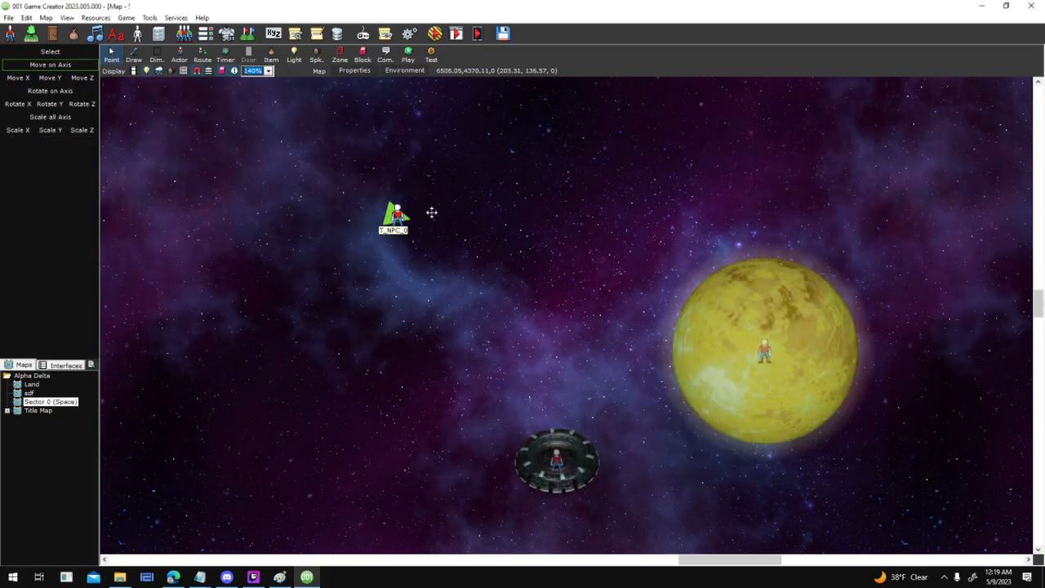
Set the T_NPC_0 ship's team to Good and launch the test game
double_click(395, 215)
left_click(563, 256)
left_click(549, 266)
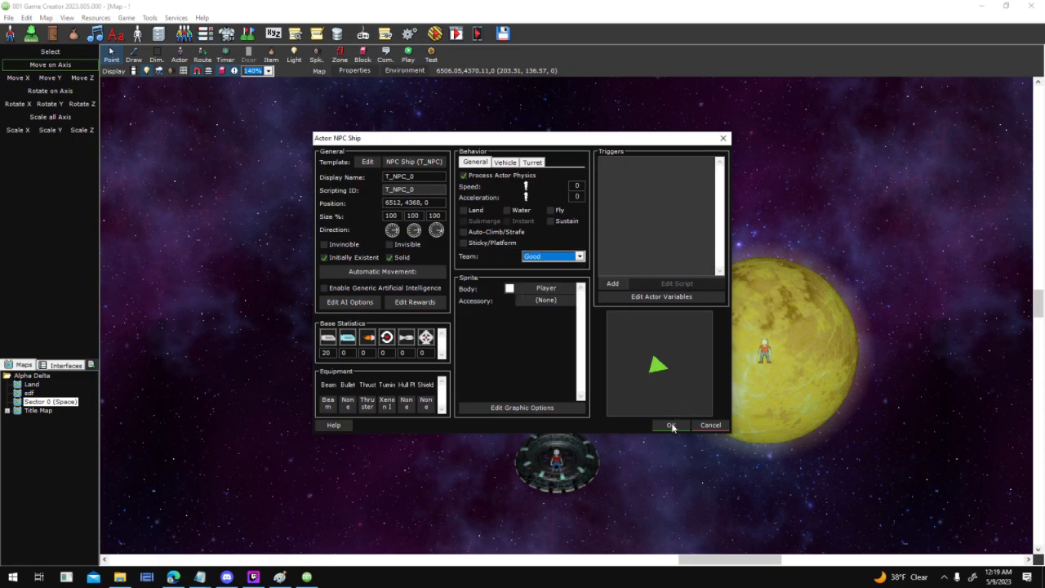
left_click(671, 424)
left_click(434, 33)
key("Return")
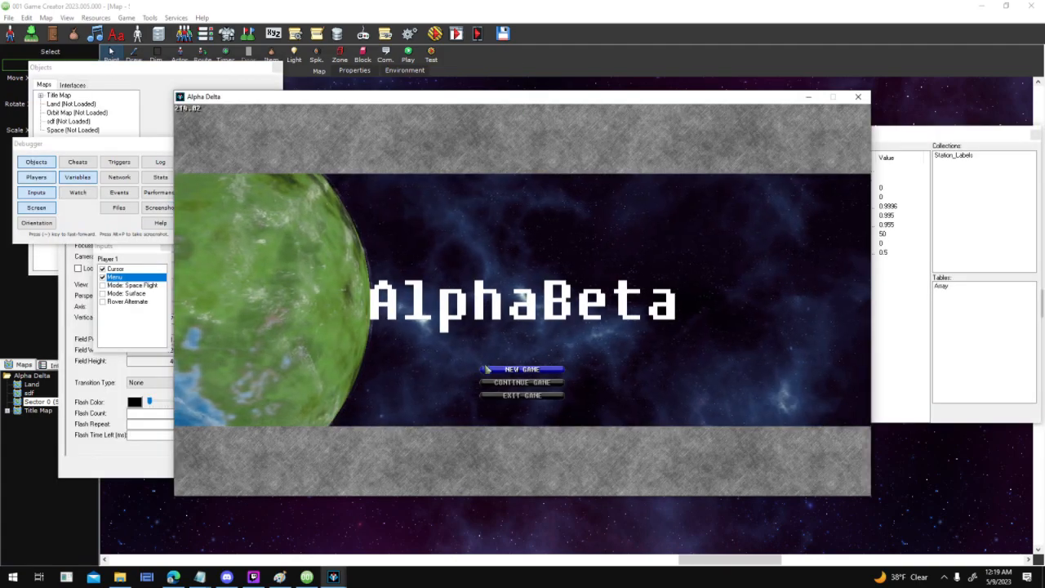
Start a new game, fly the player ship around the Good-team NPC ship to test enemy spotting, and close the game
left_click(494, 370)
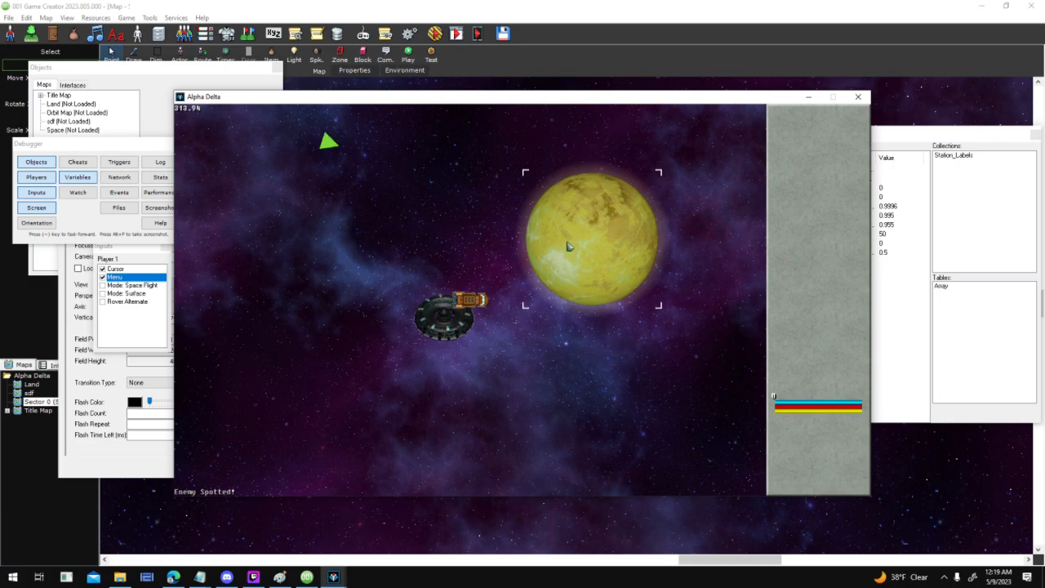
key("Left")
key("space")
key("Up")
key("Up")
key("Right")
key("space")
key("Up")
key("space")
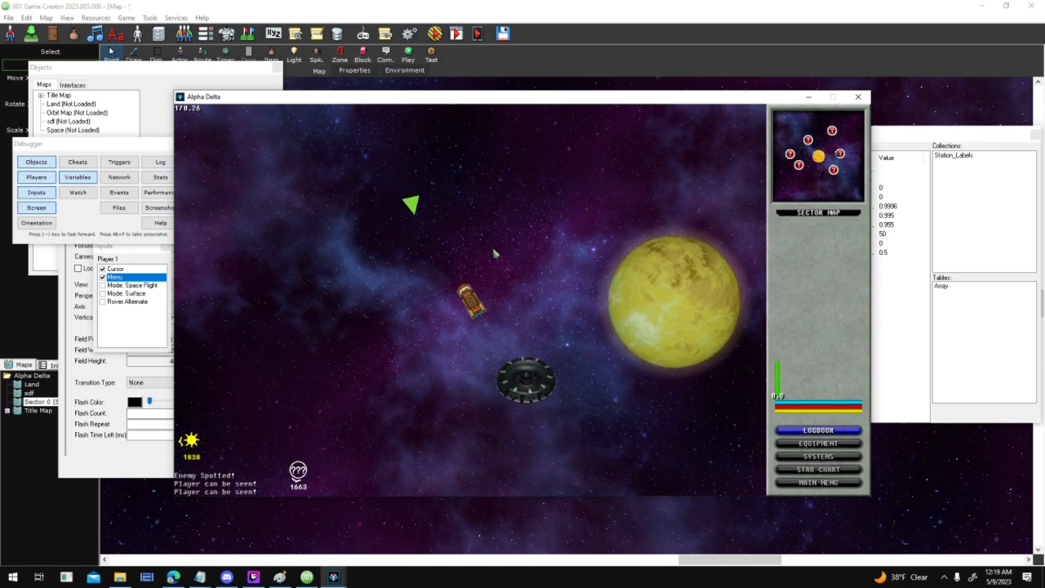
key("Right")
key("Right")
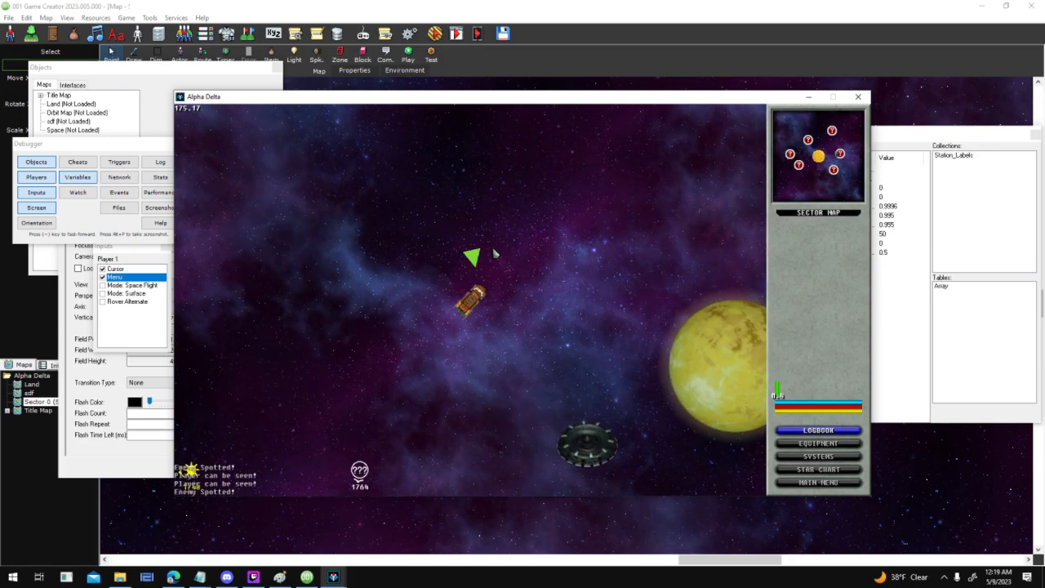
key("Left")
key("Up")
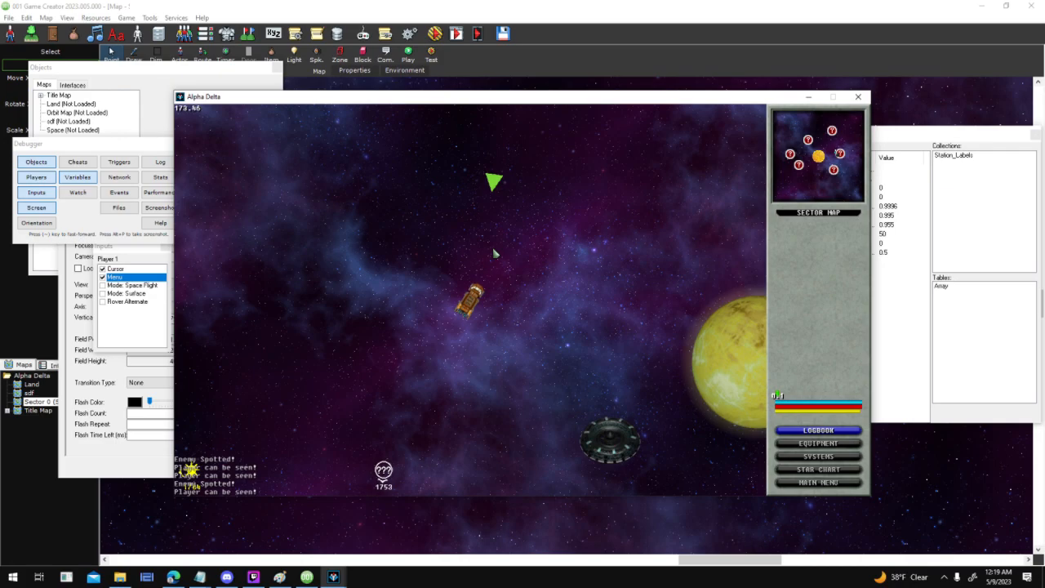
key("Up")
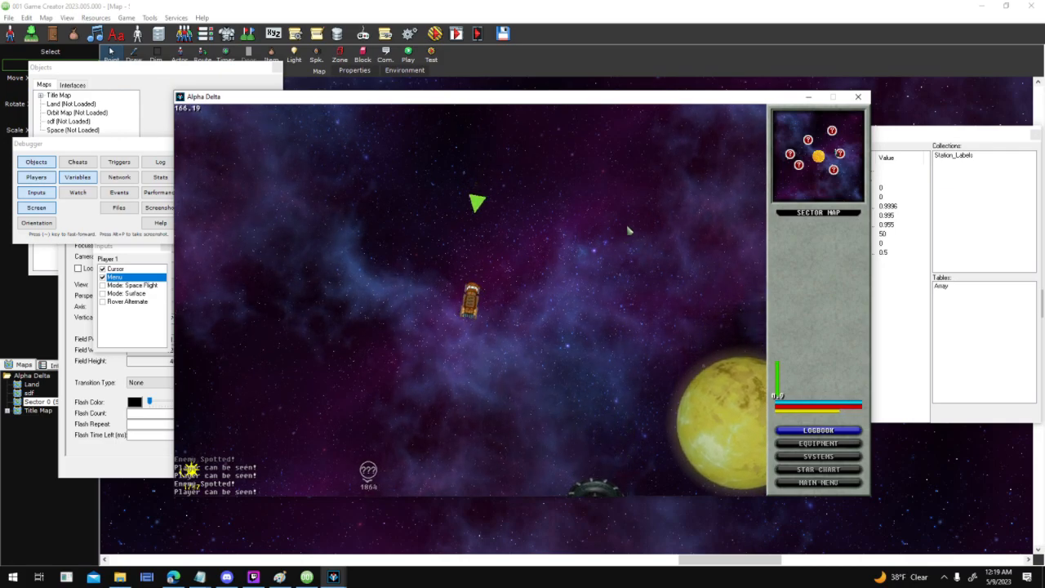
key("Left")
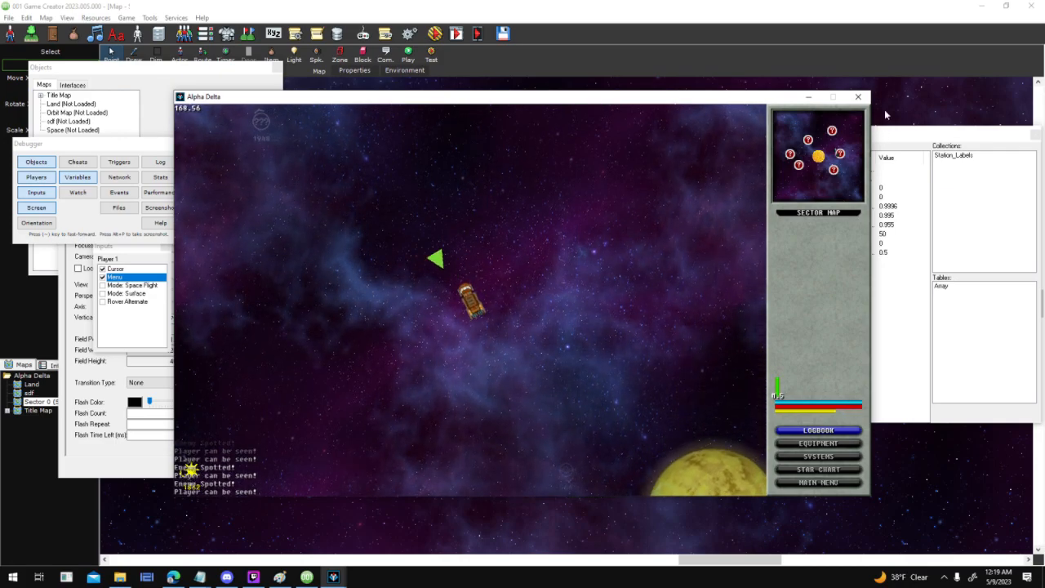
left_click(855, 99)
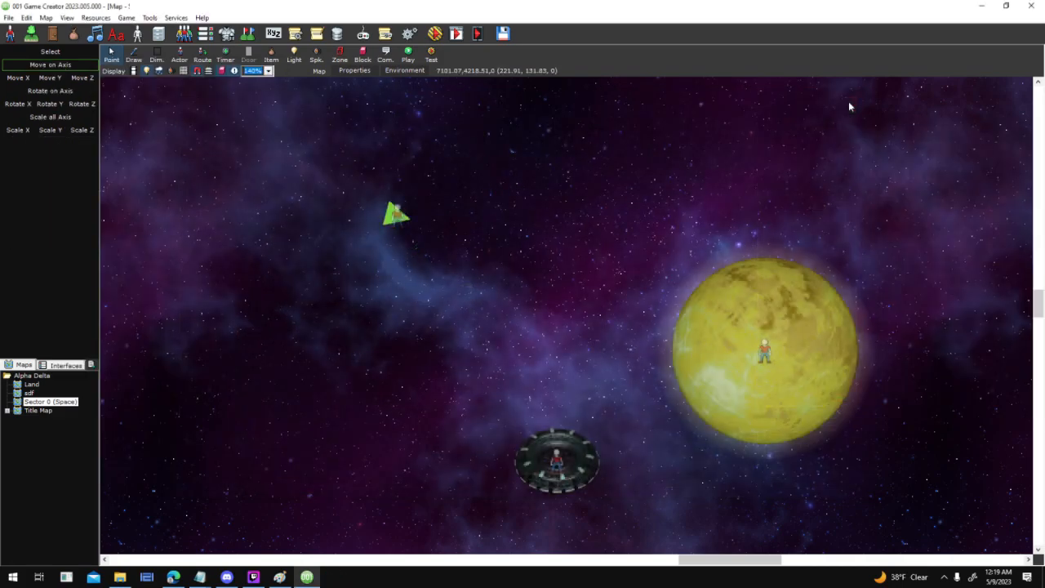
Set the T_NPC_0 ship's team to Bad
double_click(395, 214)
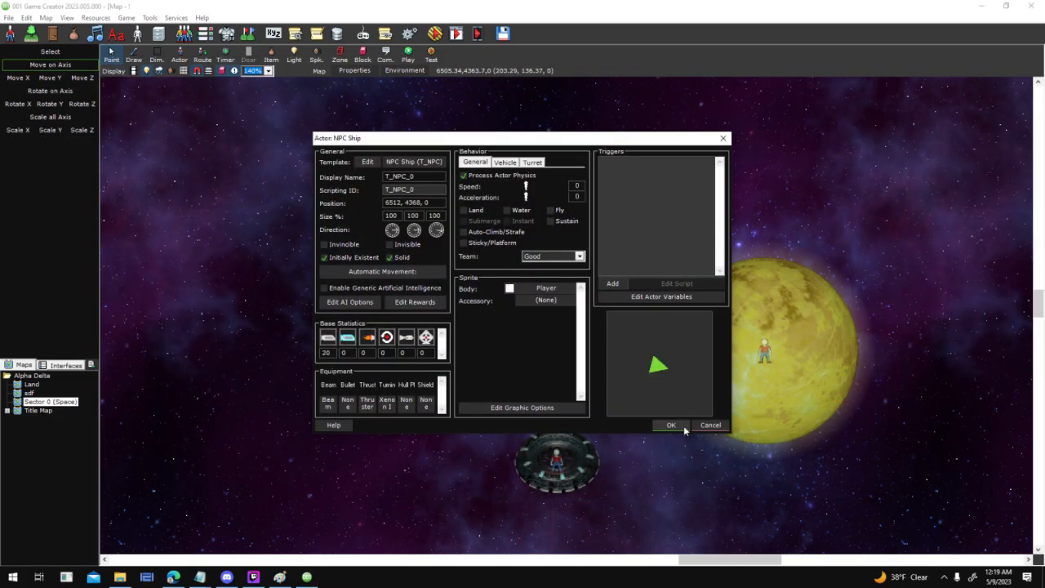
left_click(580, 256)
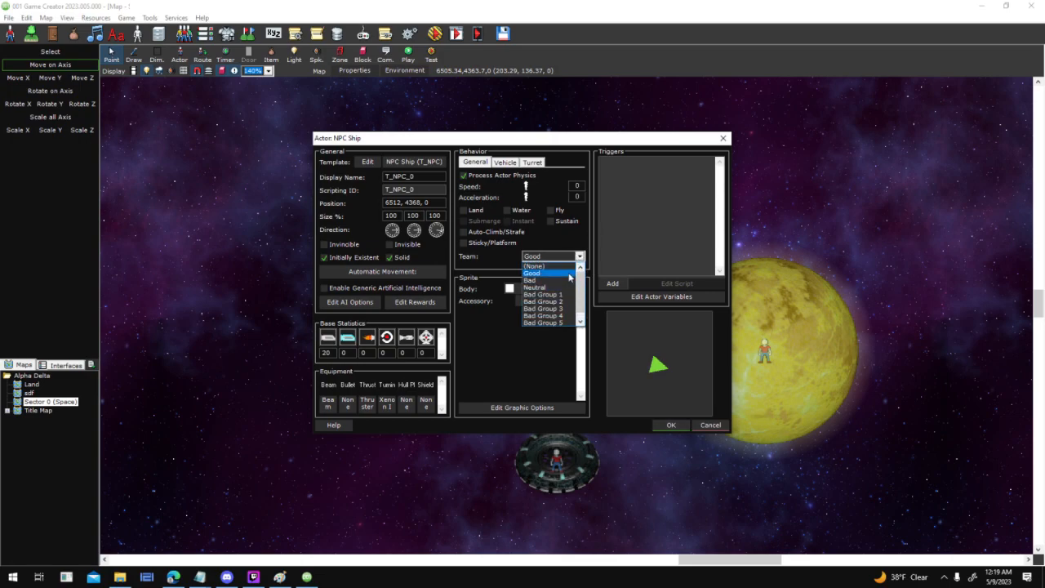
left_click(535, 272)
left_click(710, 426)
left_click(579, 256)
left_click(547, 274)
left_click(667, 425)
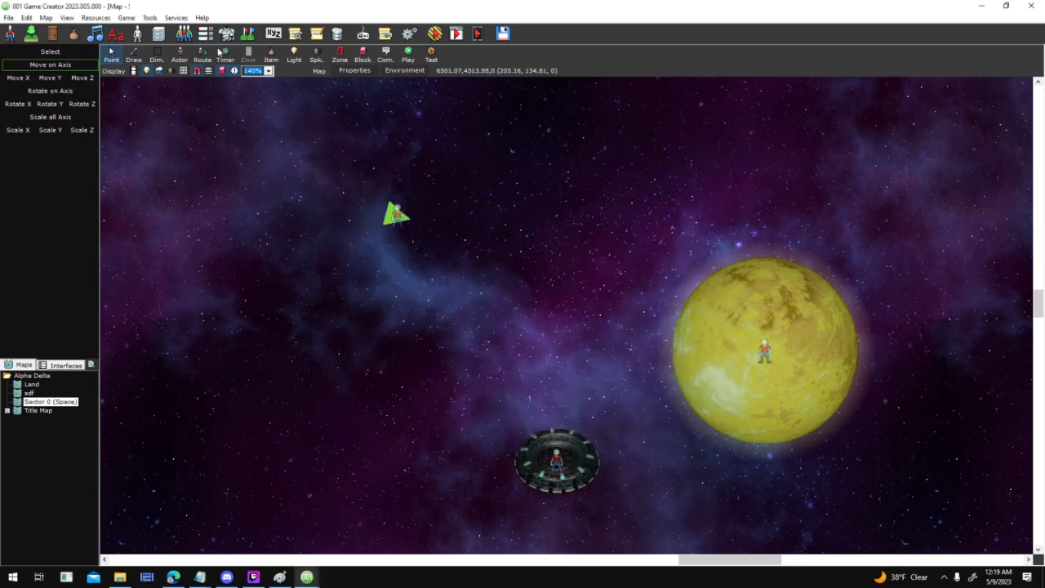
Review the script of the Ship Collide custom event and close the custom events
left_click(316, 33)
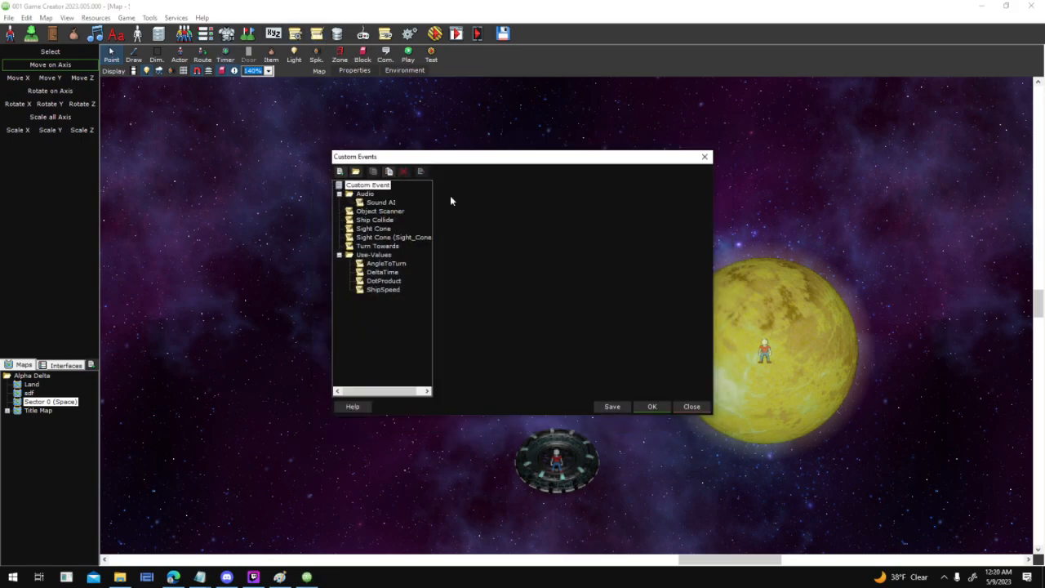
left_click(382, 220)
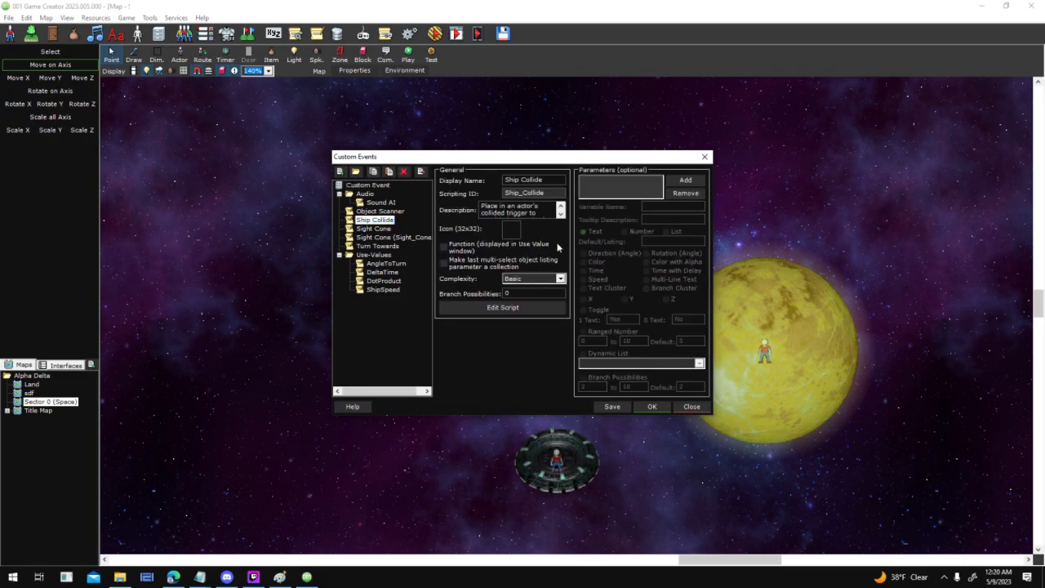
left_click(503, 308)
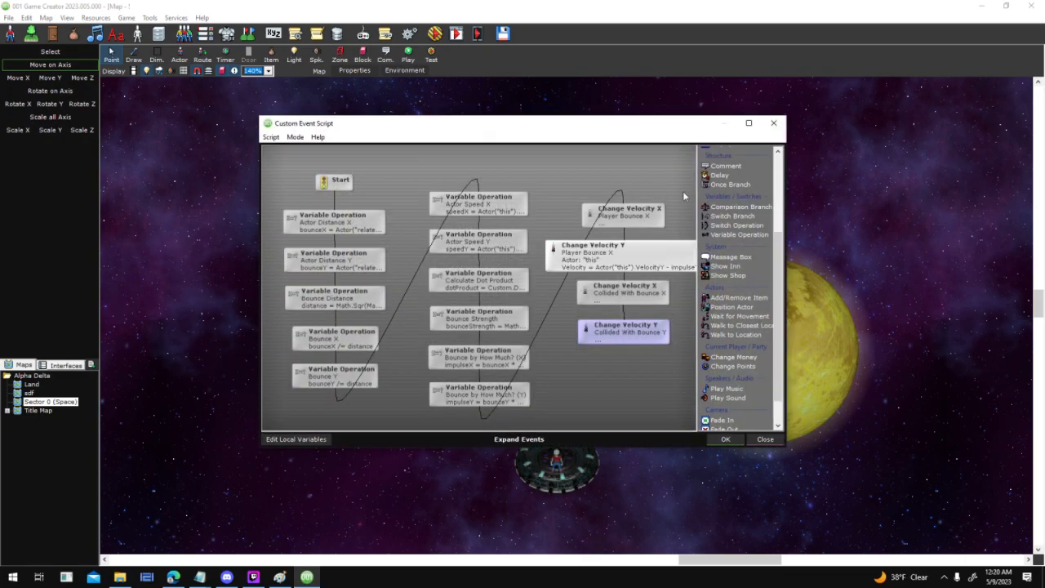
left_click(750, 125)
left_click(984, 559)
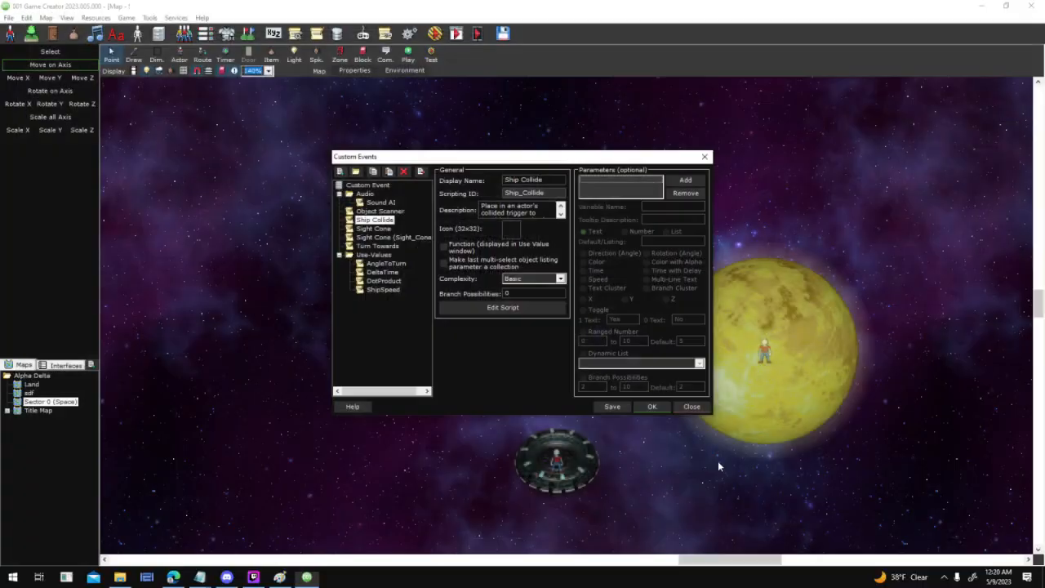
left_click(667, 406)
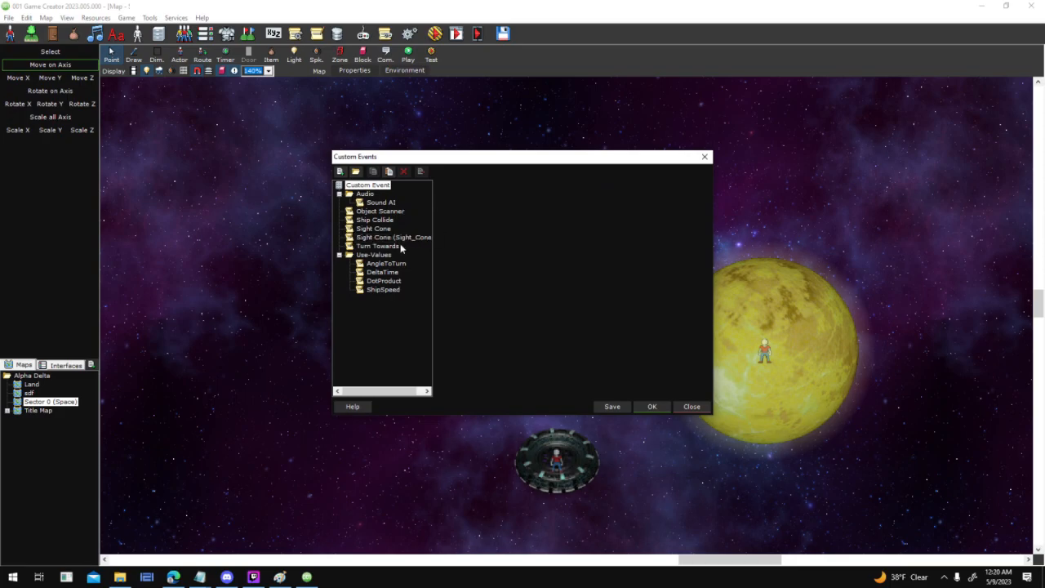
double_click(377, 219)
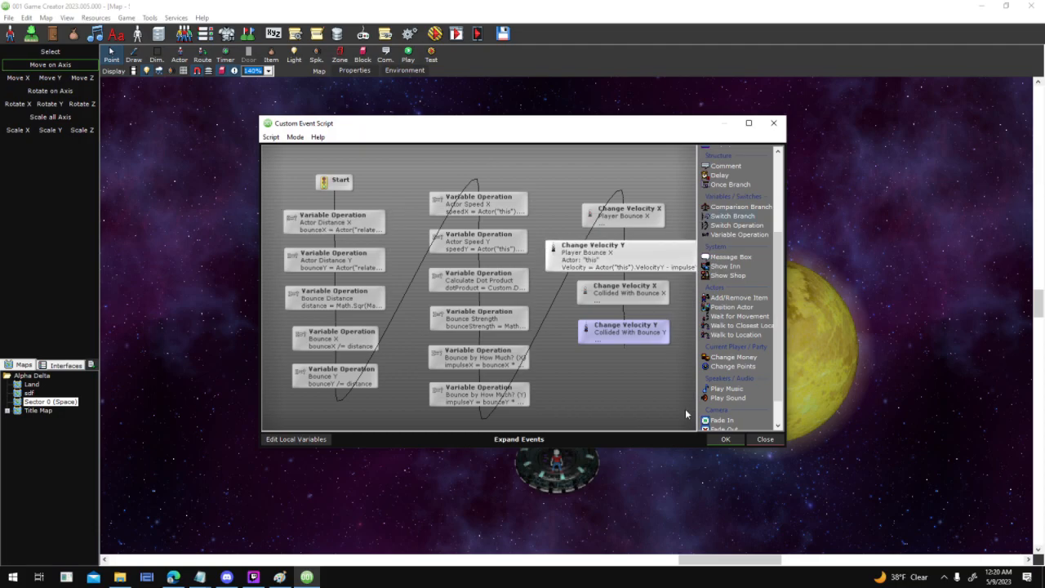
left_click(727, 441)
left_click(657, 412)
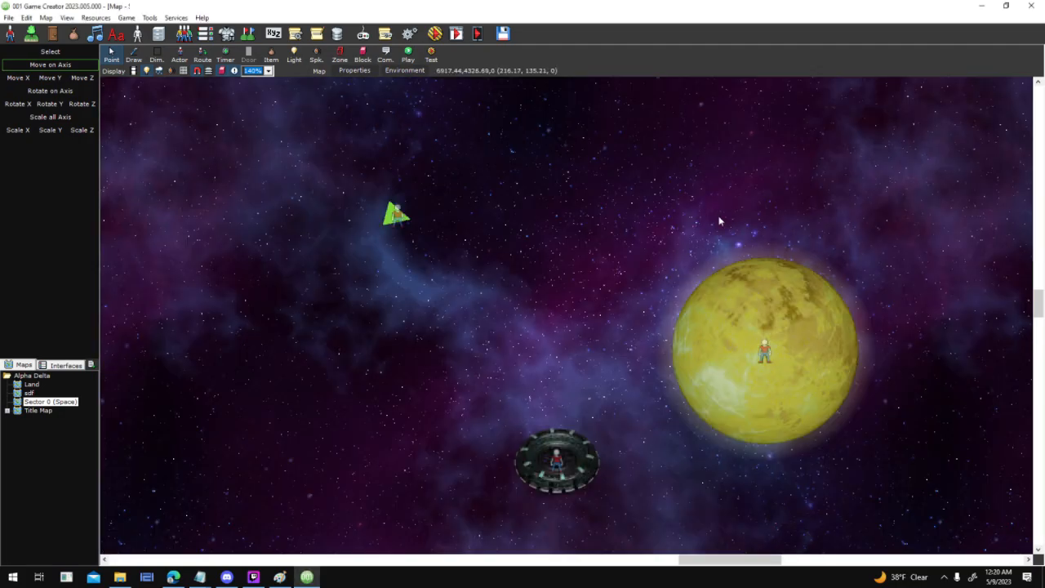
Set the T_NPC_0 ship's team to Neutral
middle_click_drag(718, 242, 729, 365)
scroll(728, 364, "down", 3)
middle_click_drag(535, 206, 518, 194)
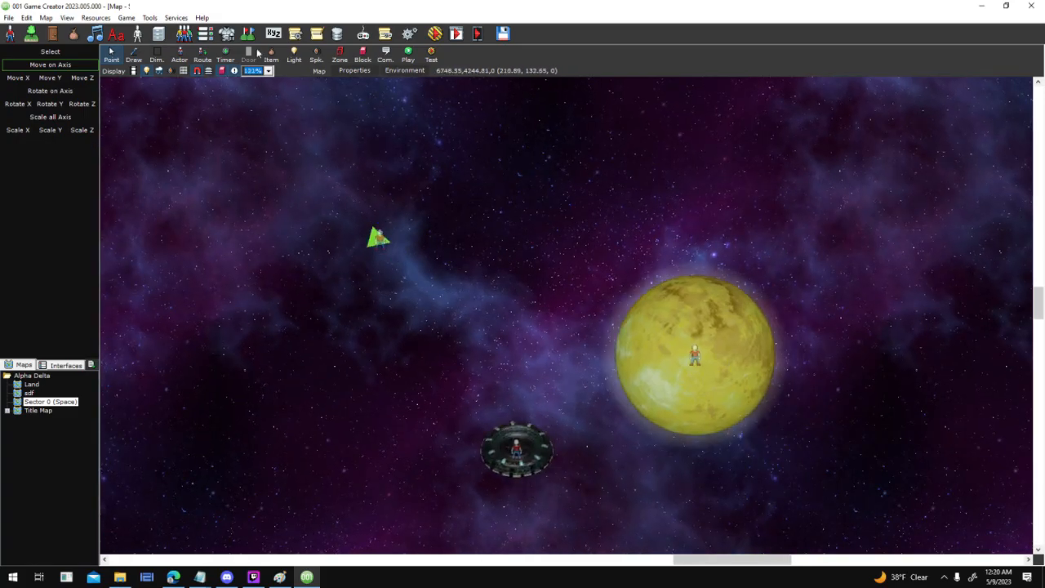
left_click(379, 237)
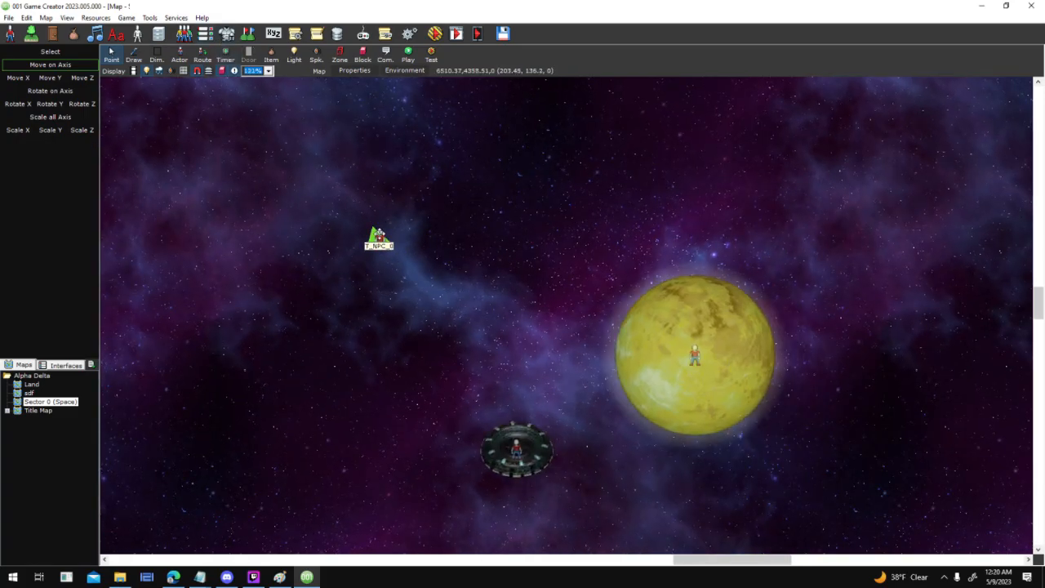
double_click(379, 237)
left_click(553, 257)
left_click(556, 263)
left_click(557, 258)
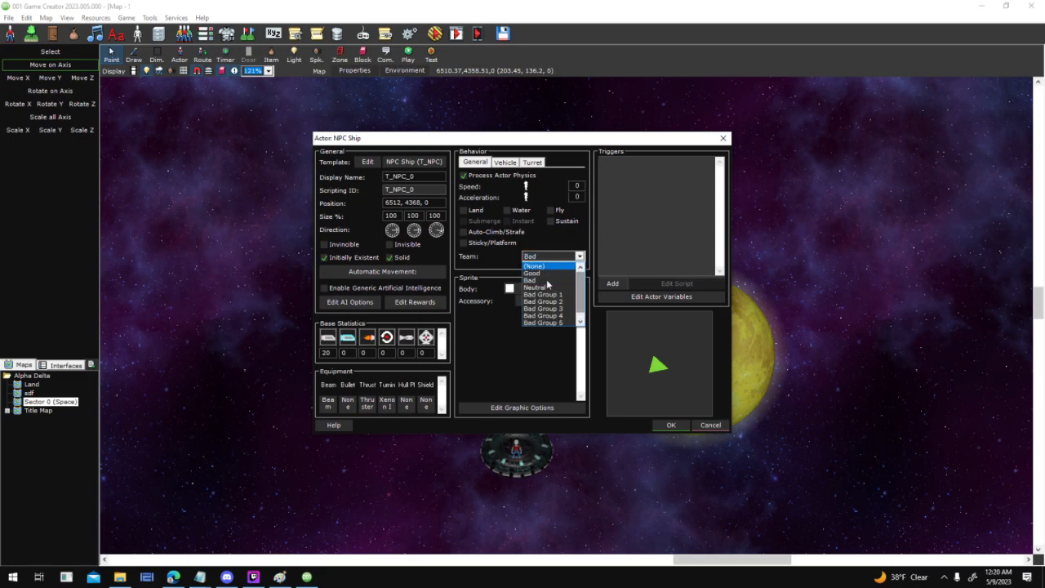
left_click(550, 288)
left_click(676, 426)
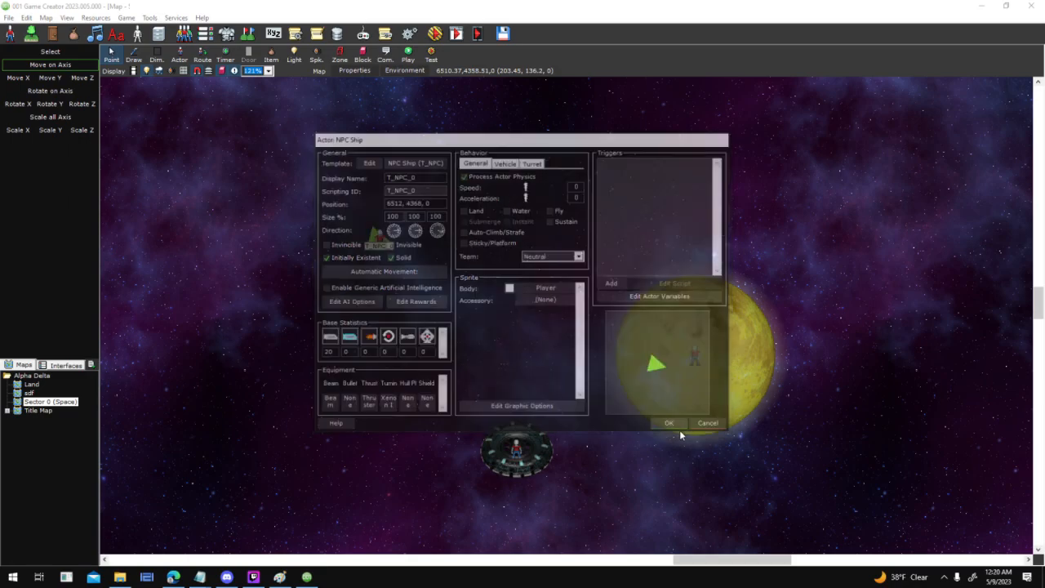
Add a Talked to / Activated trigger to the T_NPC_0 ship and open its script
double_click(378, 238)
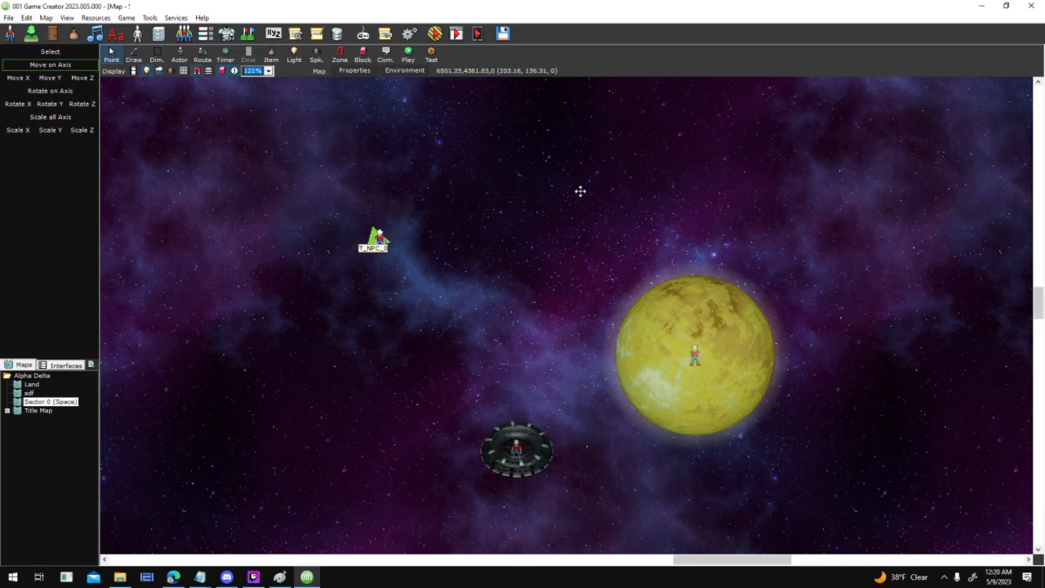
left_click(612, 283)
double_click(579, 308)
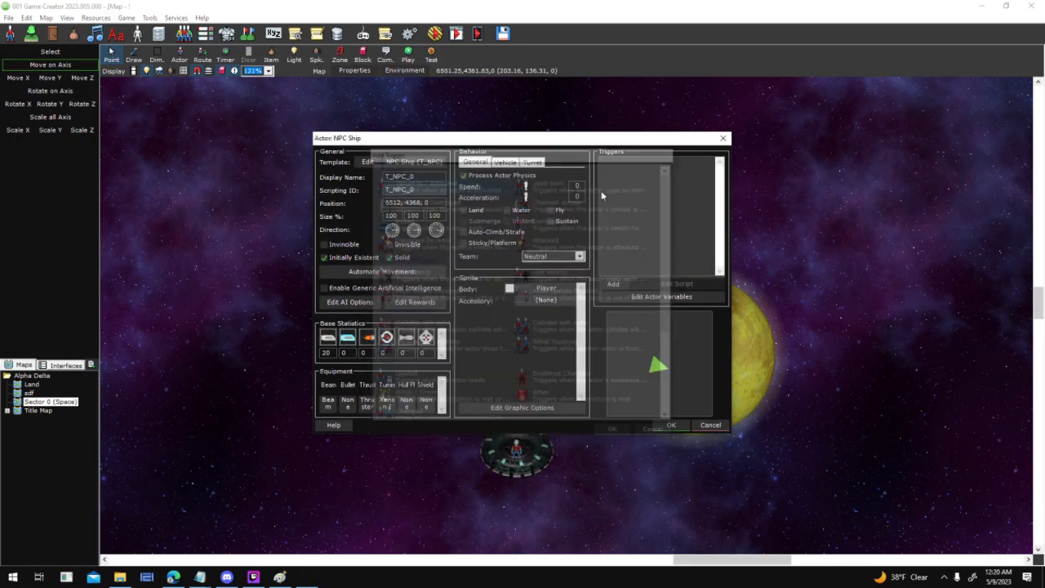
left_click(560, 307)
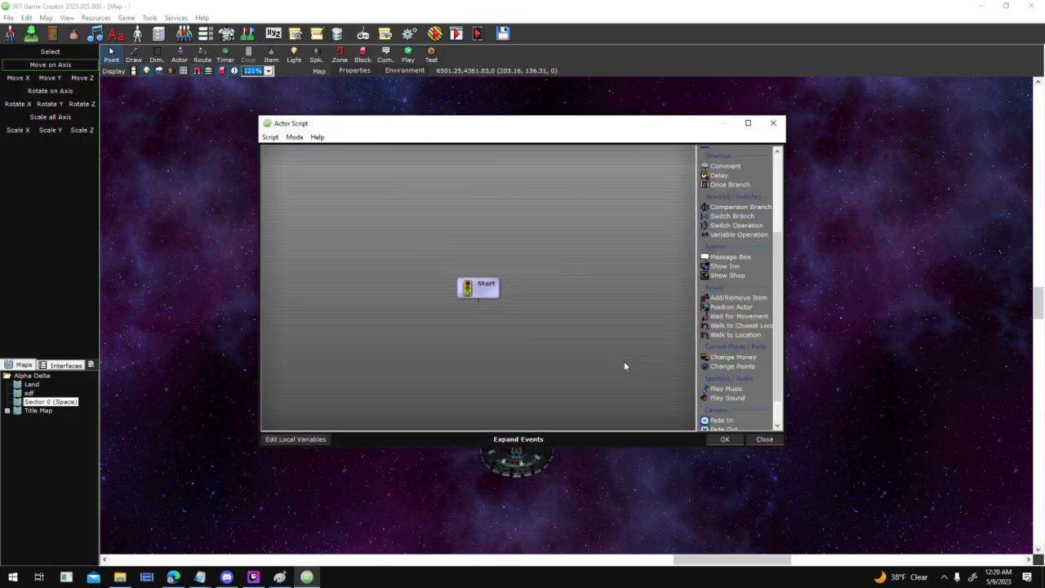
Search the script events for "team" and add a Change Team event that switches the (This) actor to the Bad team
mouse_move(778, 150)
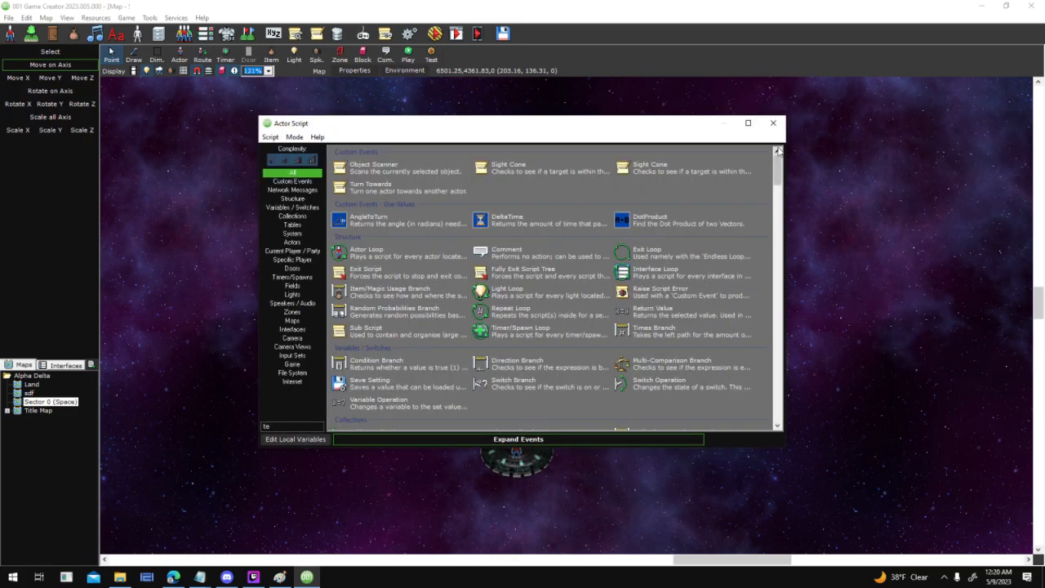
type("team")
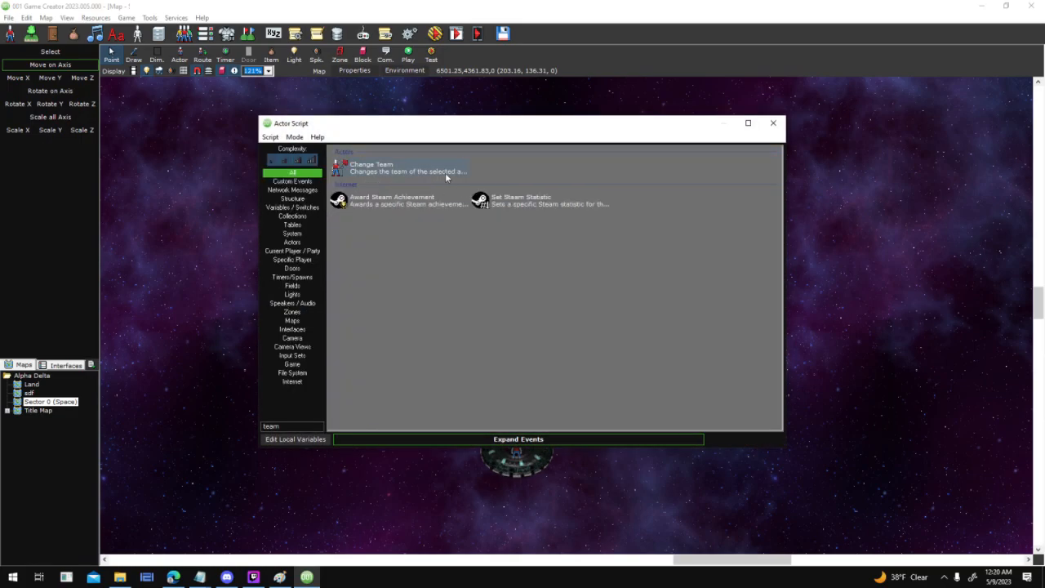
left_click_drag(478, 129, 636, 141)
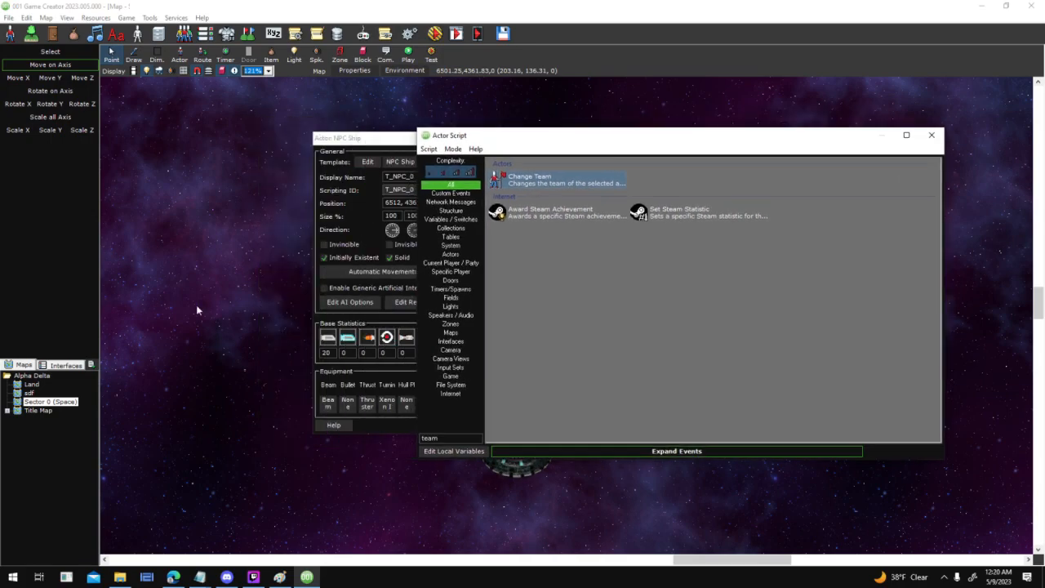
double_click(593, 180)
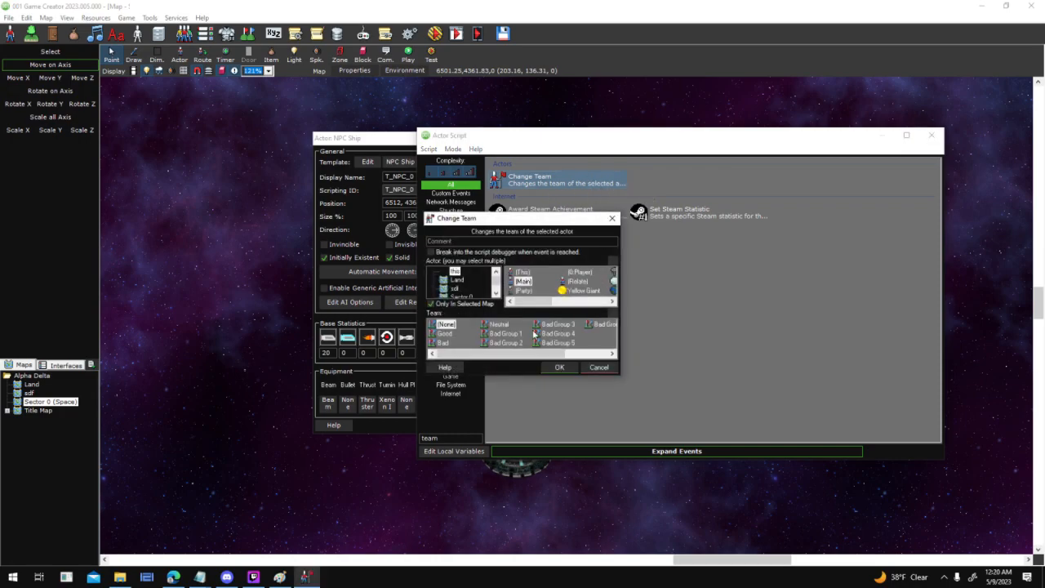
left_click(522, 271)
left_click(442, 342)
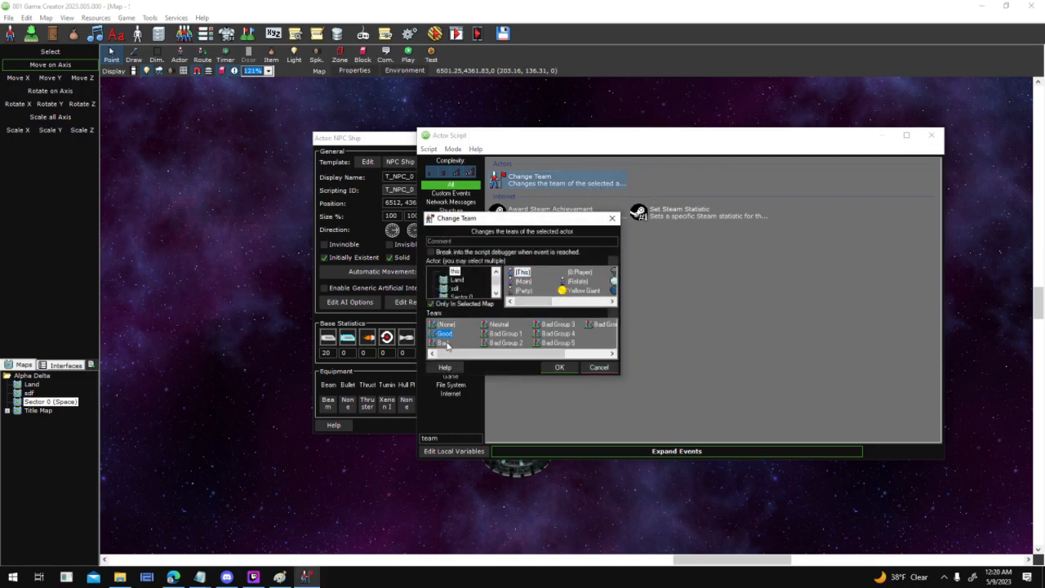
left_click(560, 368)
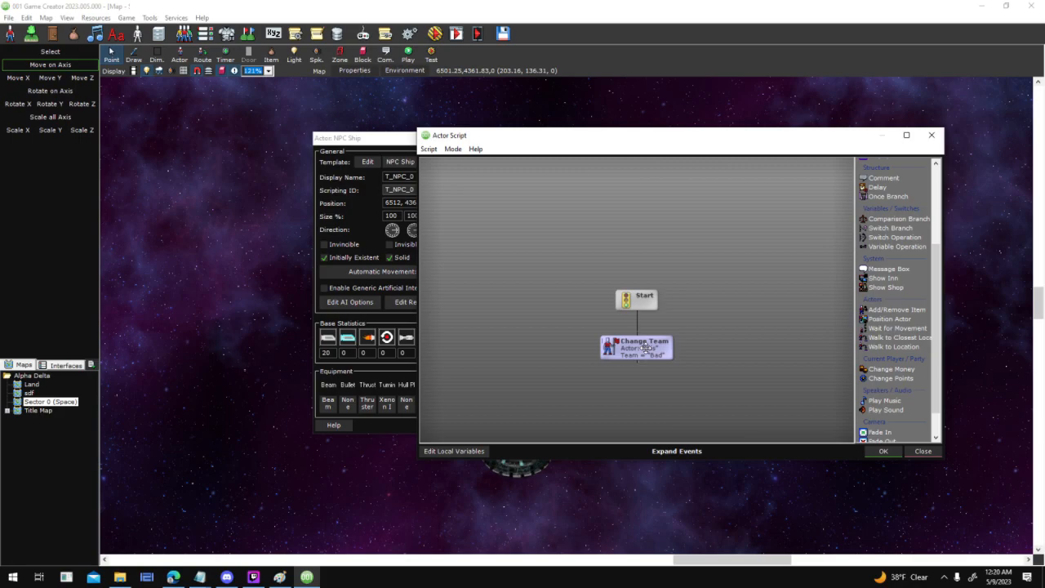
Close the trigger script without saving and discard the changes to the T_NPC_0 ship
left_click(921, 450)
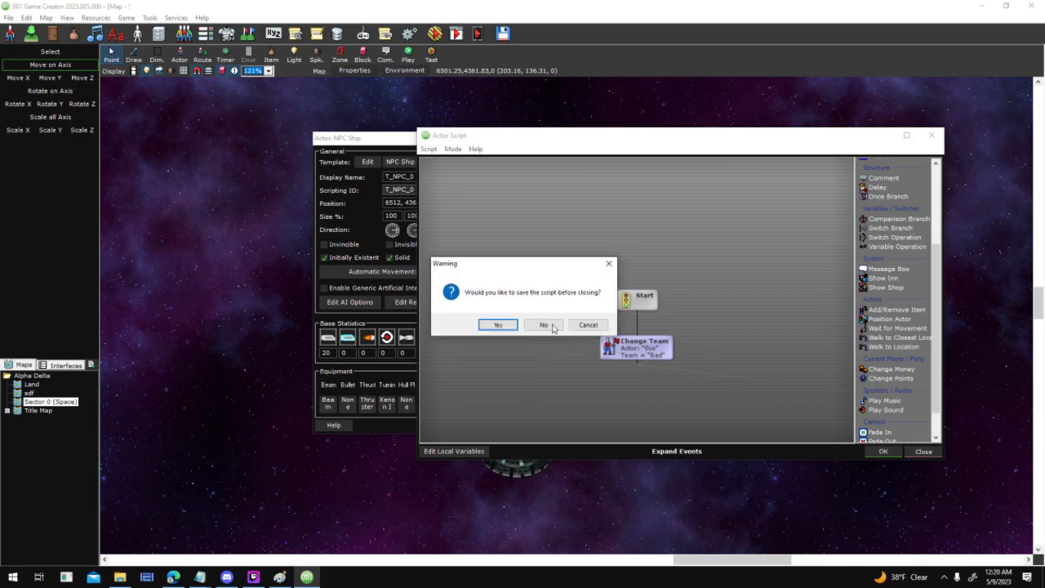
left_click(553, 327)
left_click_drag(641, 147, 780, 117)
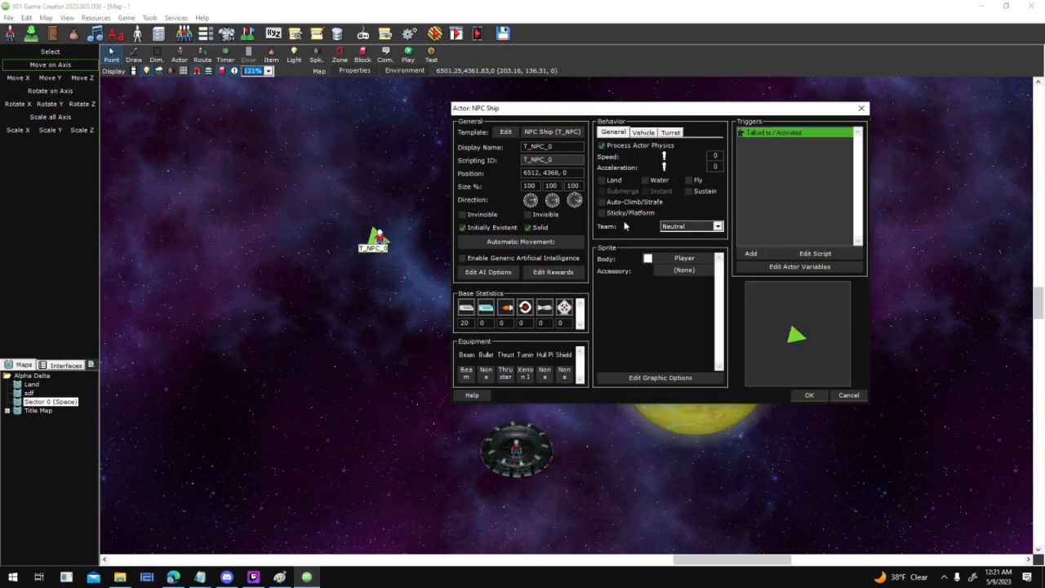
left_click(849, 397)
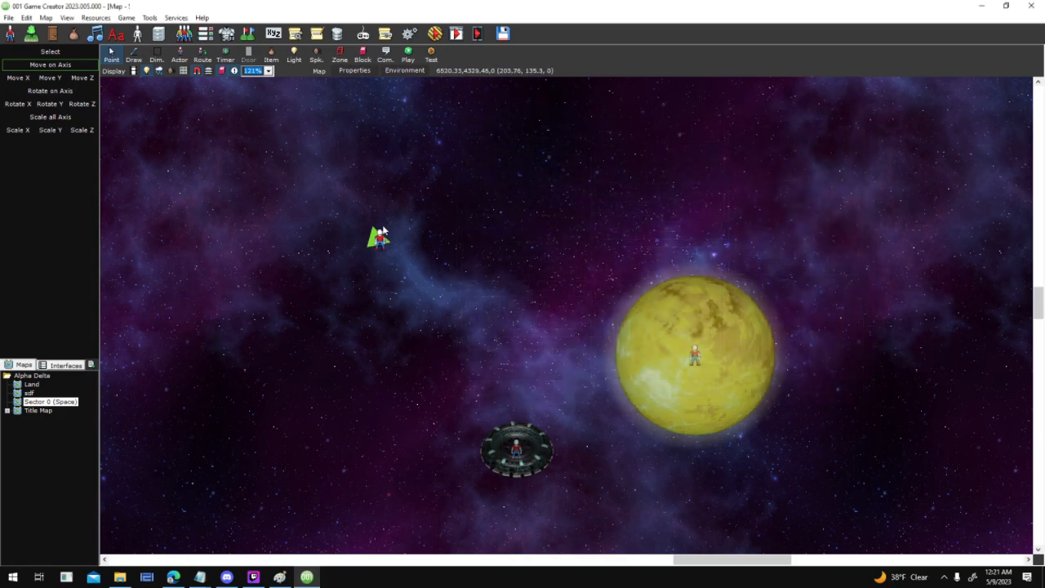
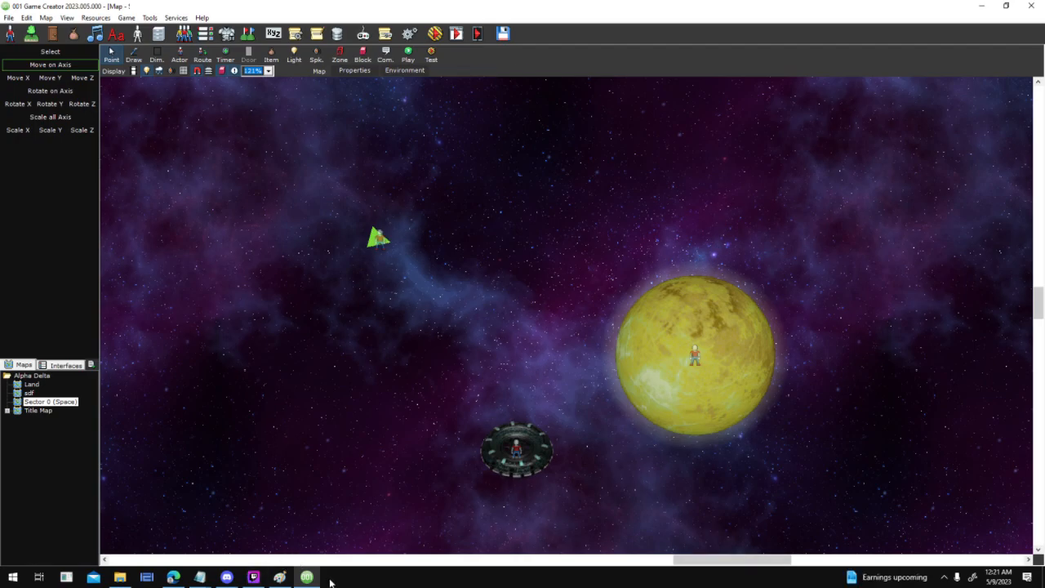
left_click(263, 576)
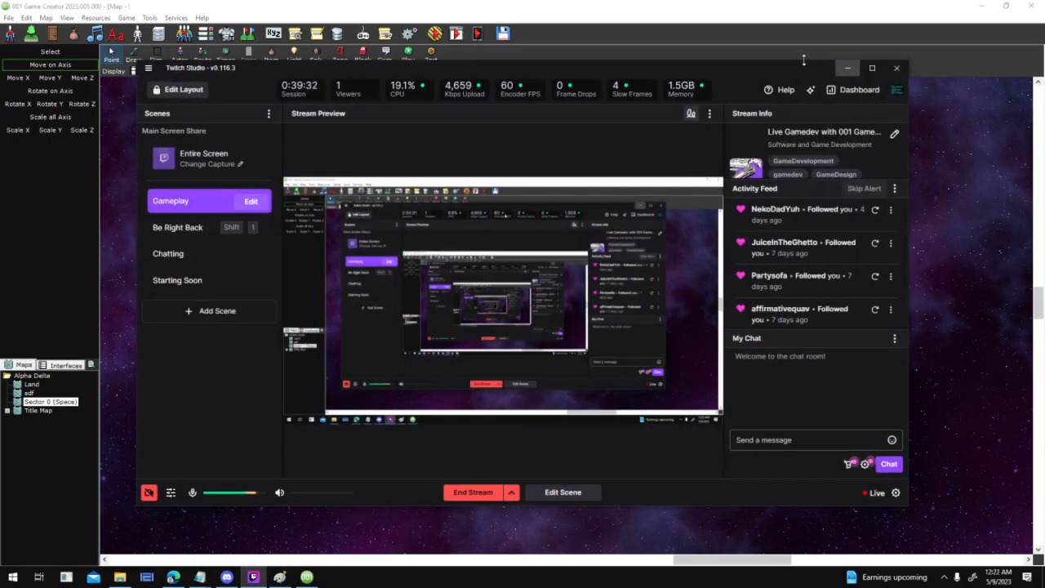
Check the stream's activity feed in Twitch Studio and return to the Sector 0 (Space) map in 001 Game Creator
scroll(812, 310, "down", 2)
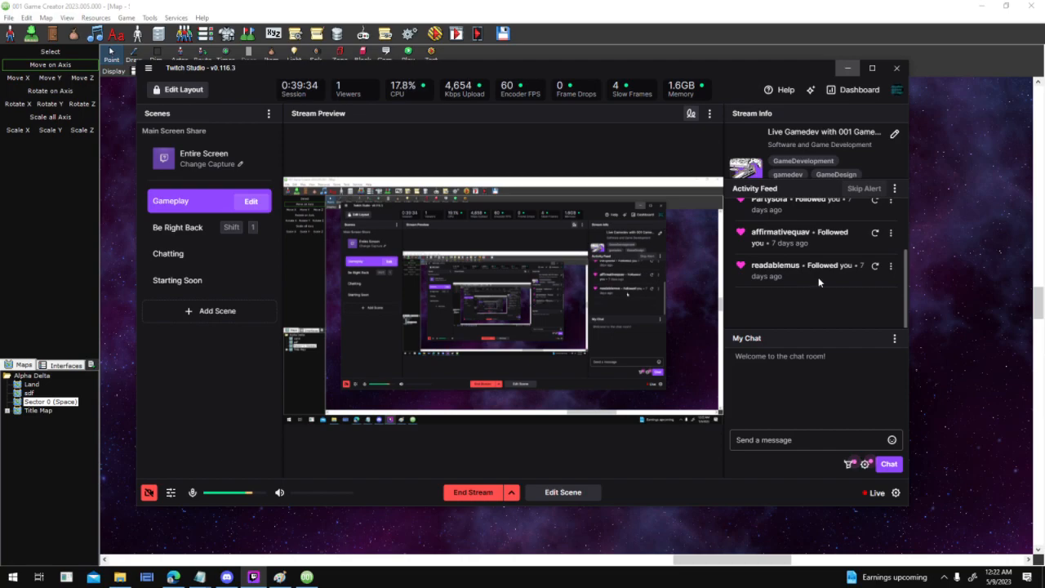
scroll(818, 277, "up", 3)
scroll(854, 256, "down", 2)
left_click(847, 68)
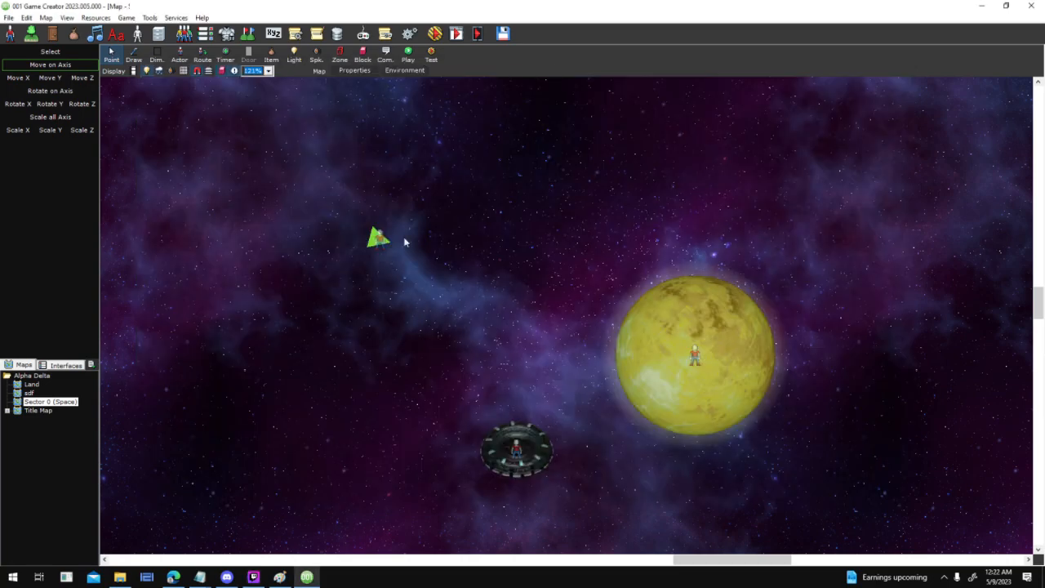
right_click(265, 368)
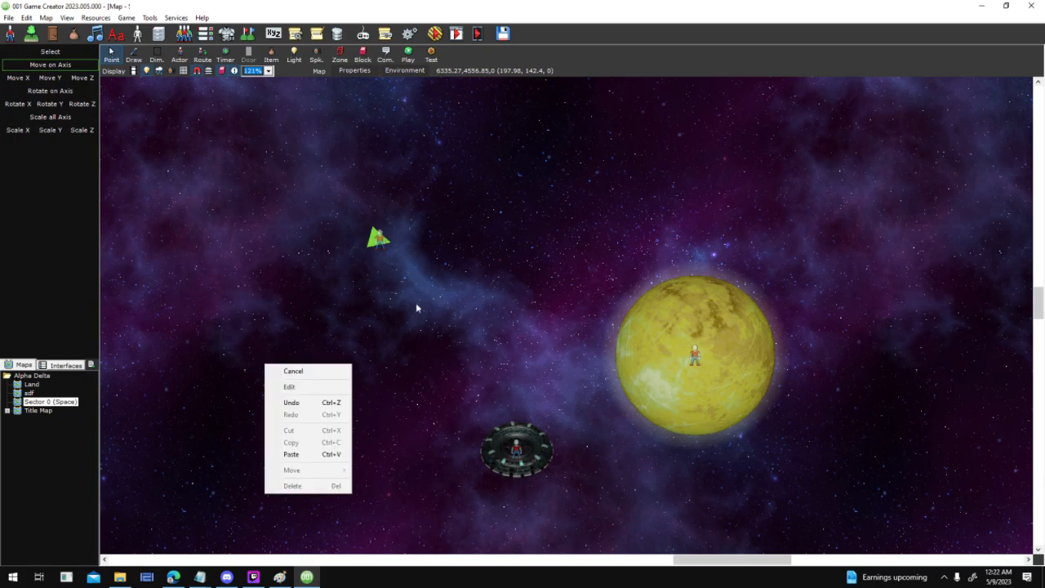
key("Escape")
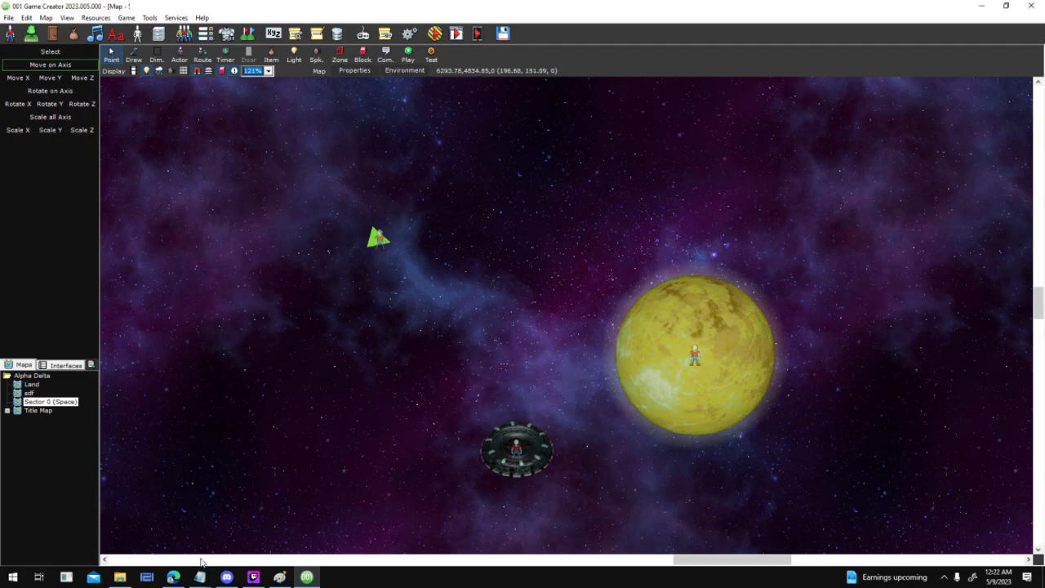
Review the Player party member's actor settings and close the Players and Party settings
left_click(184, 32)
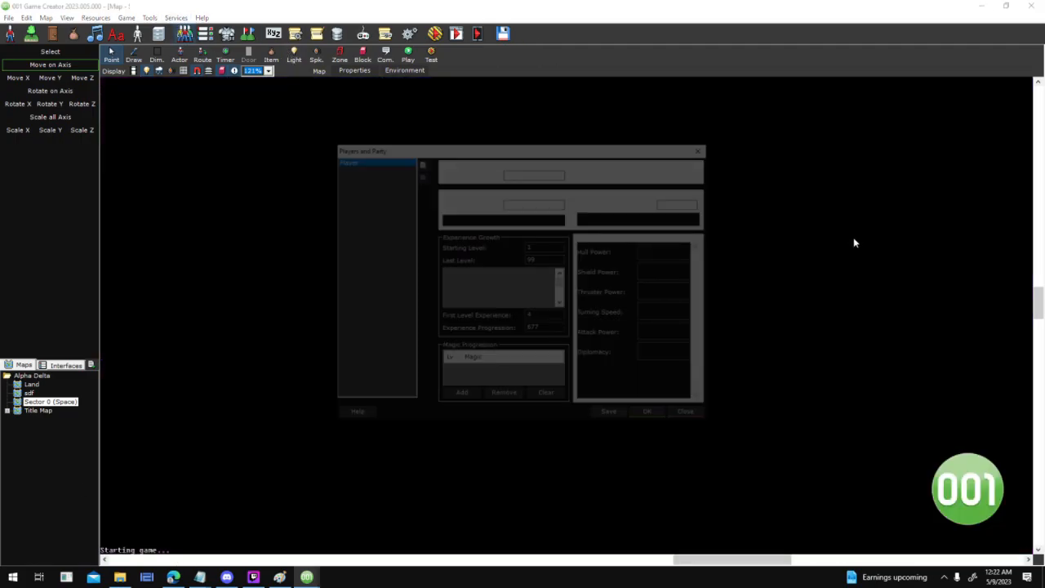
left_click(704, 217)
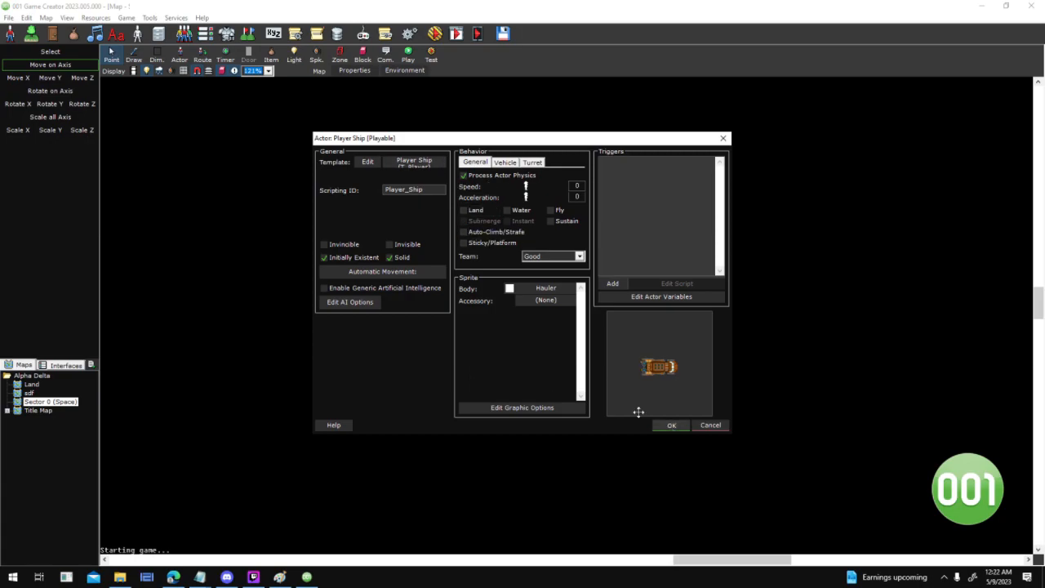
left_click(669, 426)
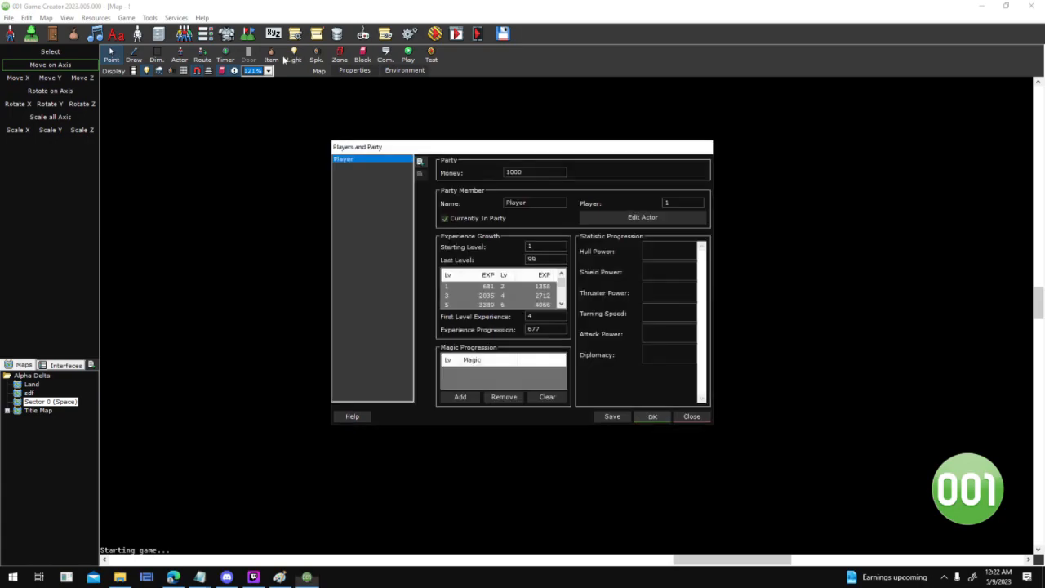
left_click(655, 416)
Inspect the base actor and default actor of the Player Ship template, including its equipment slots
left_click(137, 34)
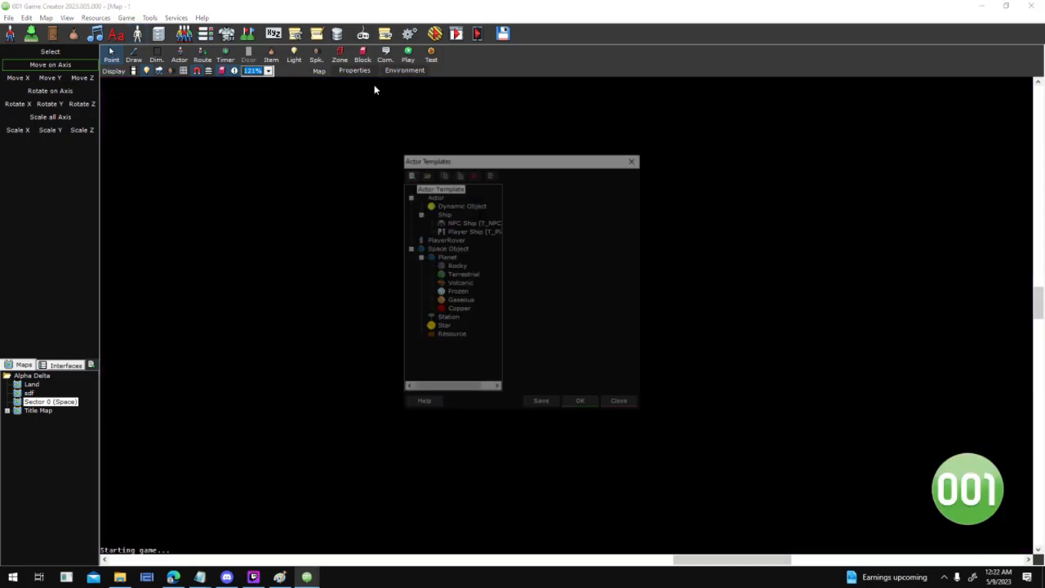
left_click(497, 231)
left_click(582, 272)
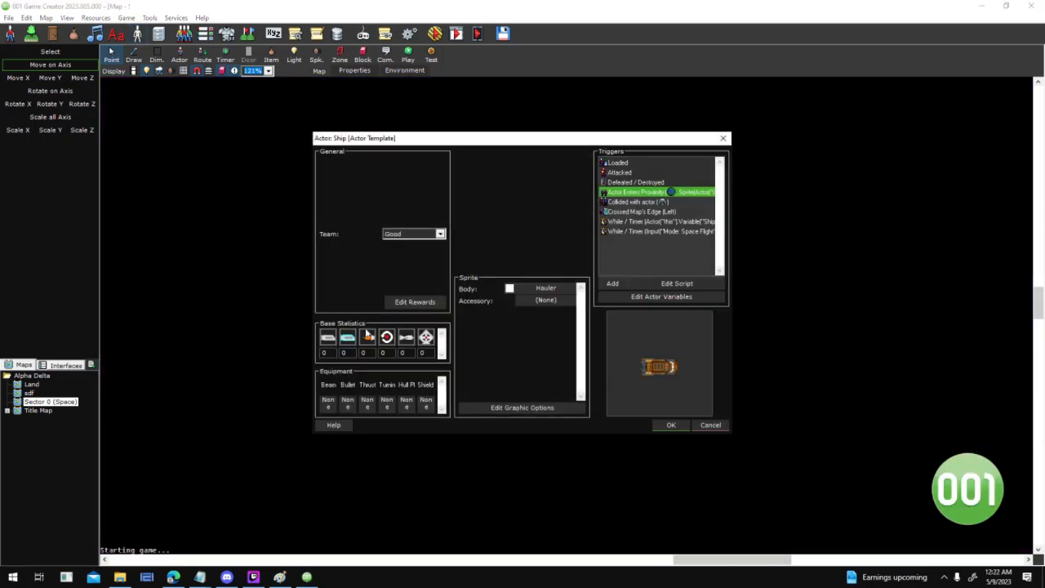
left_click(668, 425)
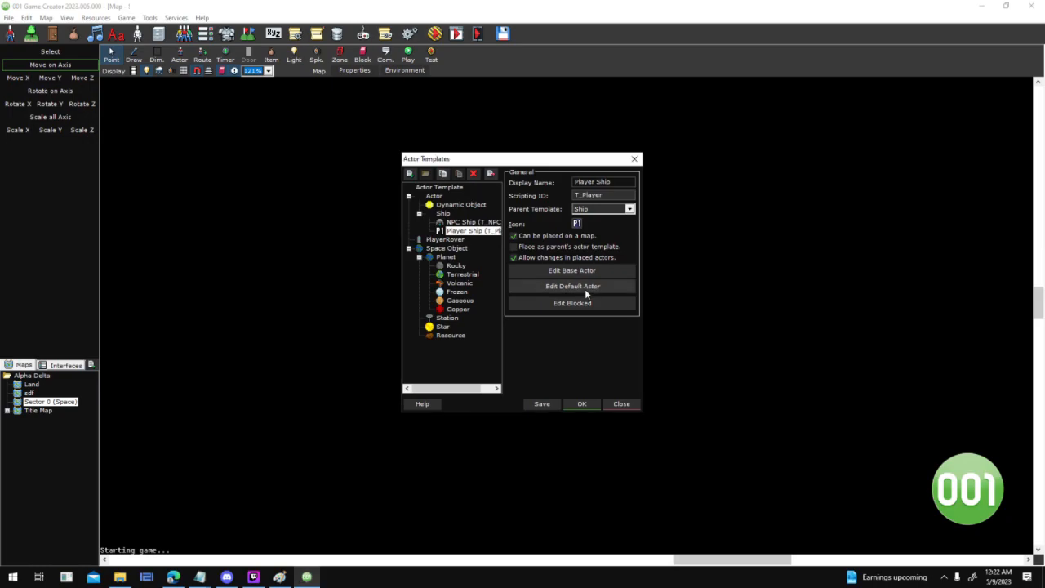
left_click(584, 287)
left_click(670, 424)
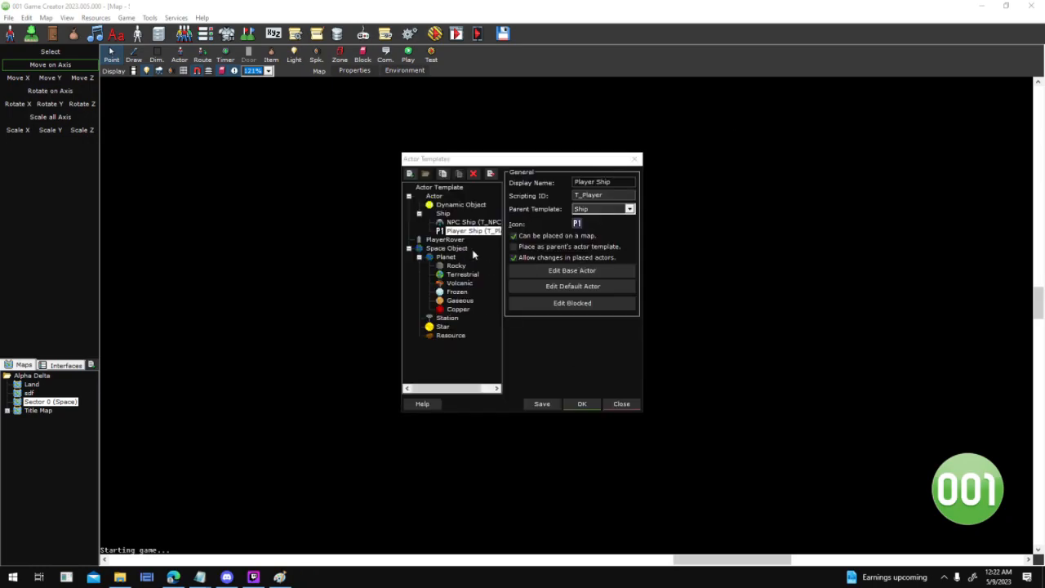
left_click(586, 273)
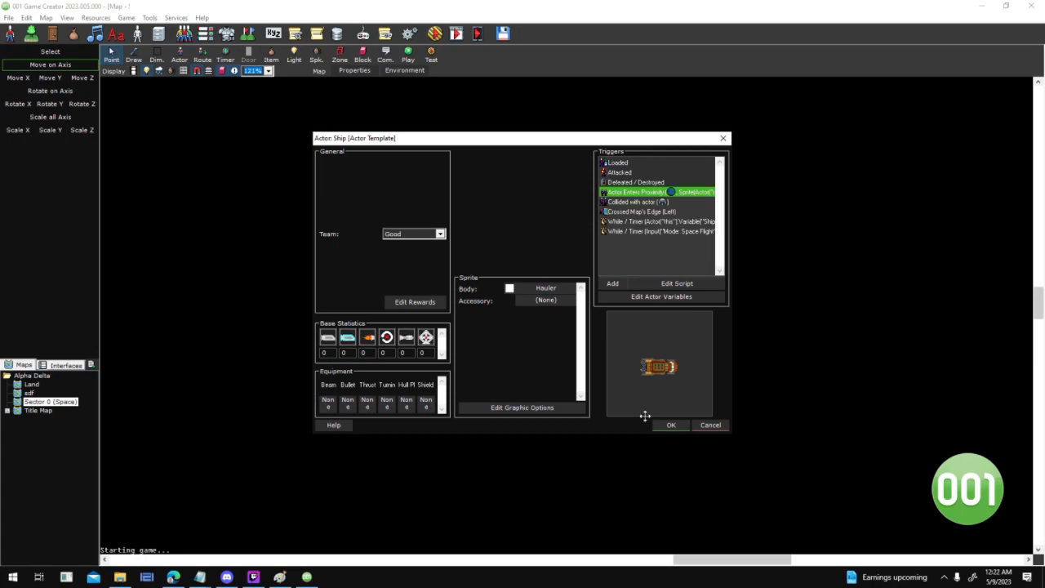
left_click(670, 424)
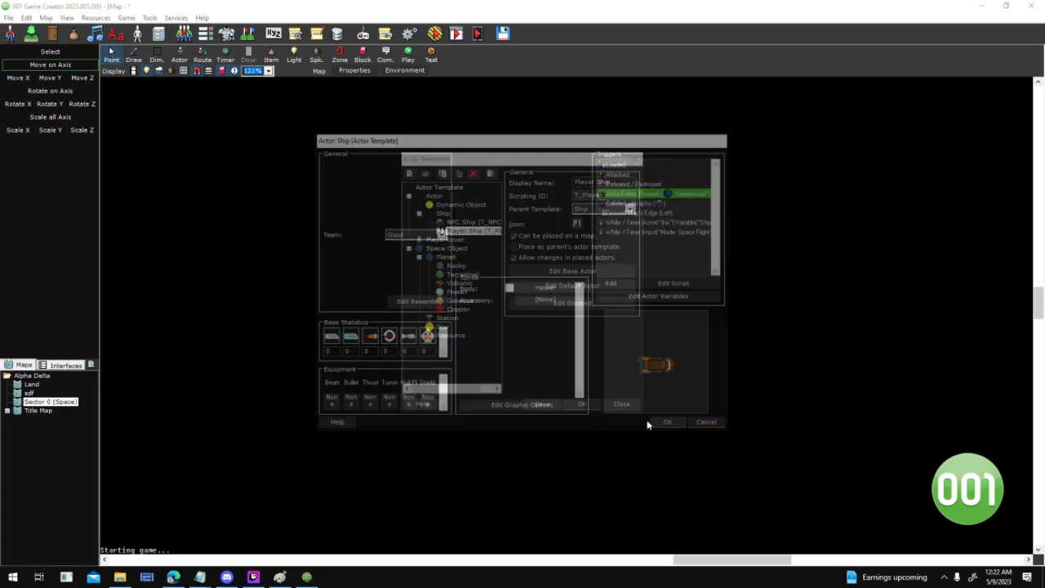
left_click(580, 402)
Inspect the thruster, turning thruster and beam equipment choices of the NPC Ship template's base actor without changing them
left_click(137, 33)
left_click(473, 222)
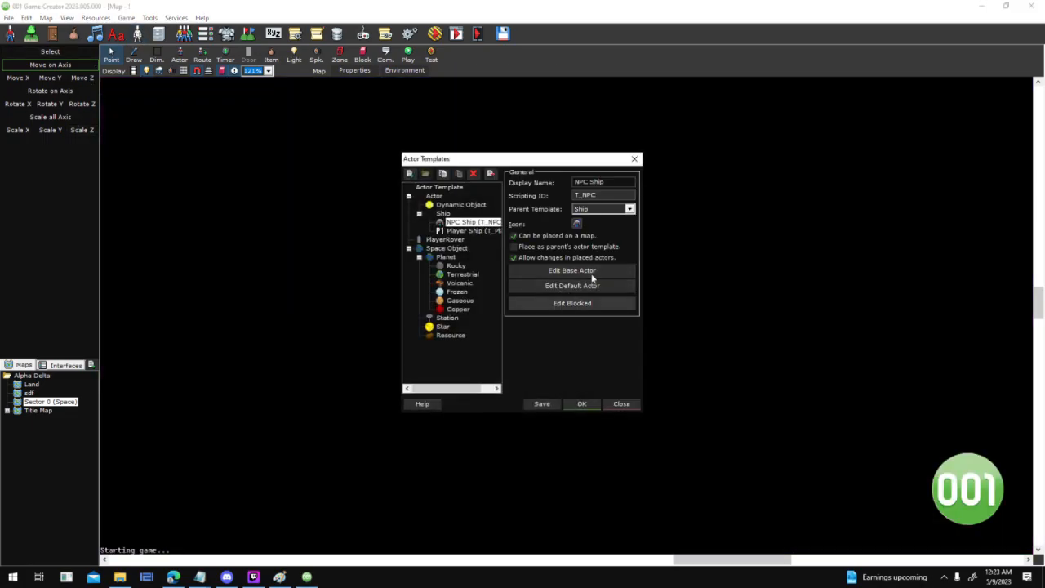
left_click(591, 274)
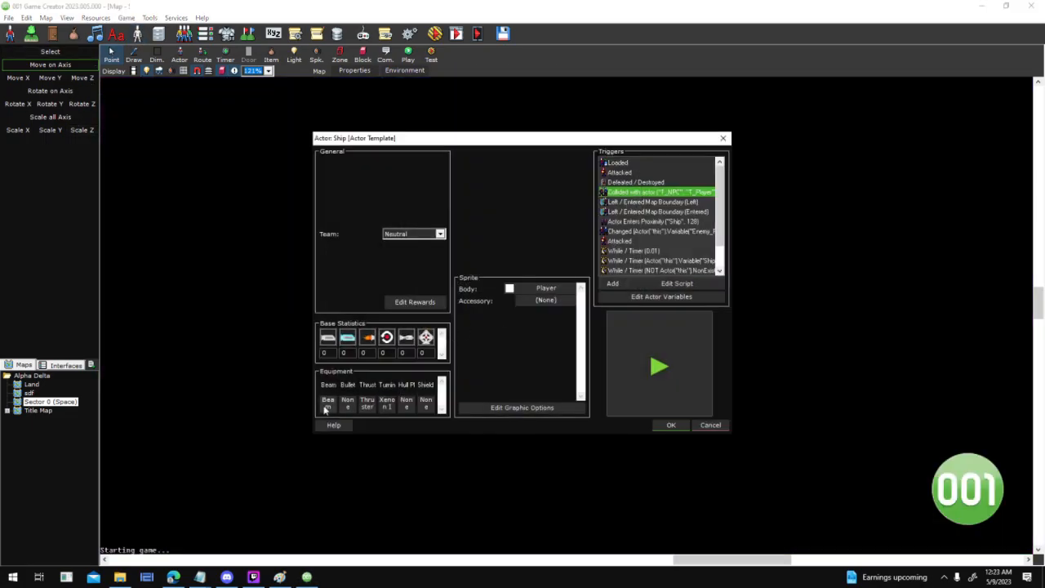
left_click_drag(408, 145, 646, 155)
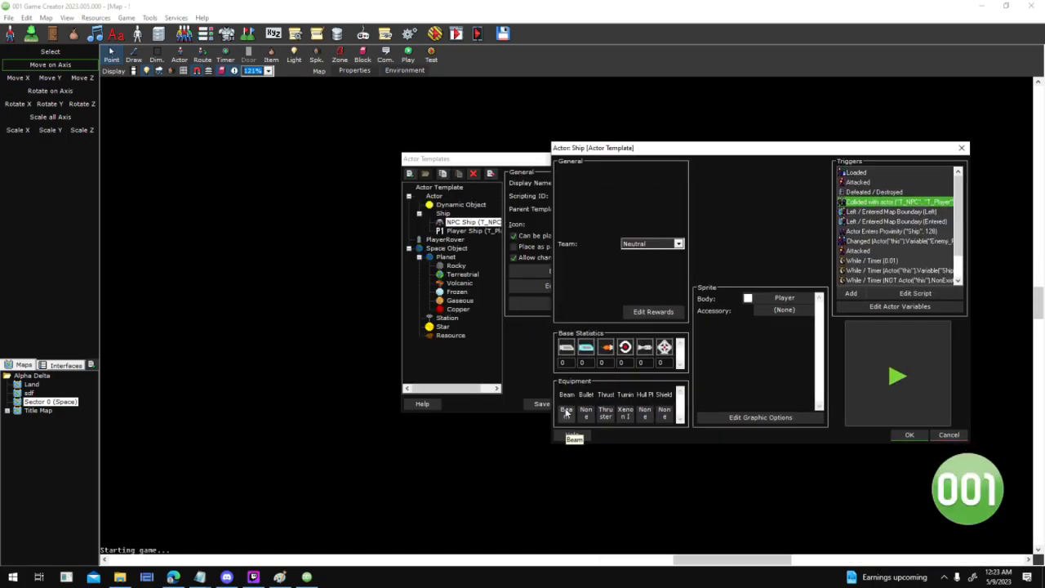
left_click(606, 414)
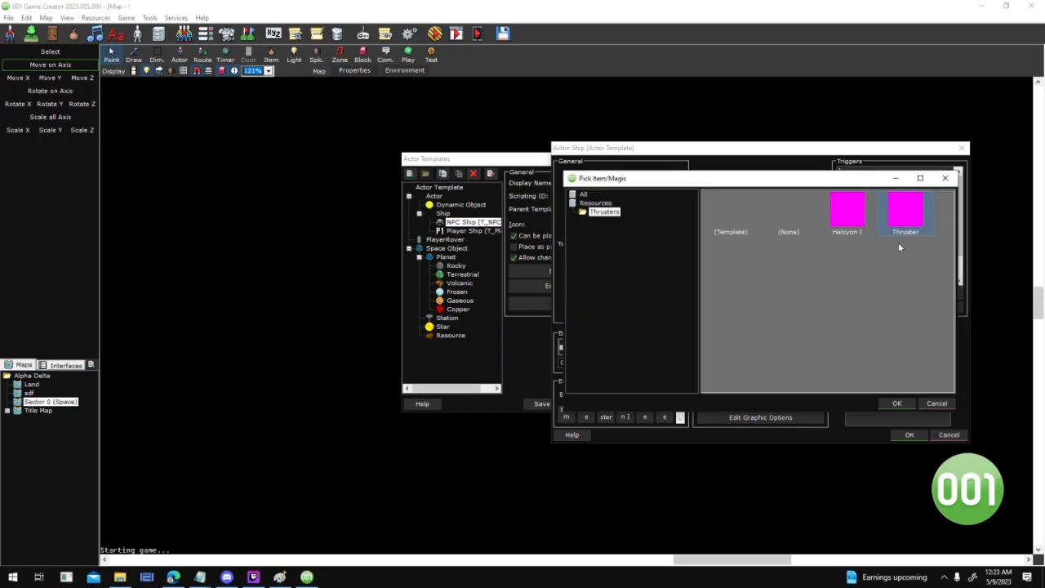
left_click(933, 404)
left_click(625, 414)
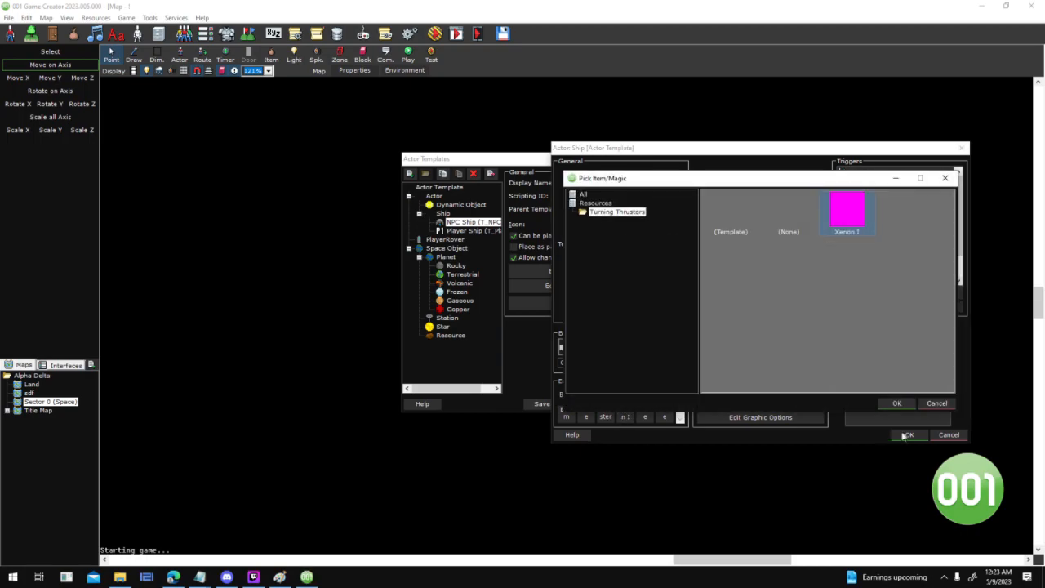
left_click(929, 404)
left_click(567, 413)
left_click(927, 404)
left_click(912, 435)
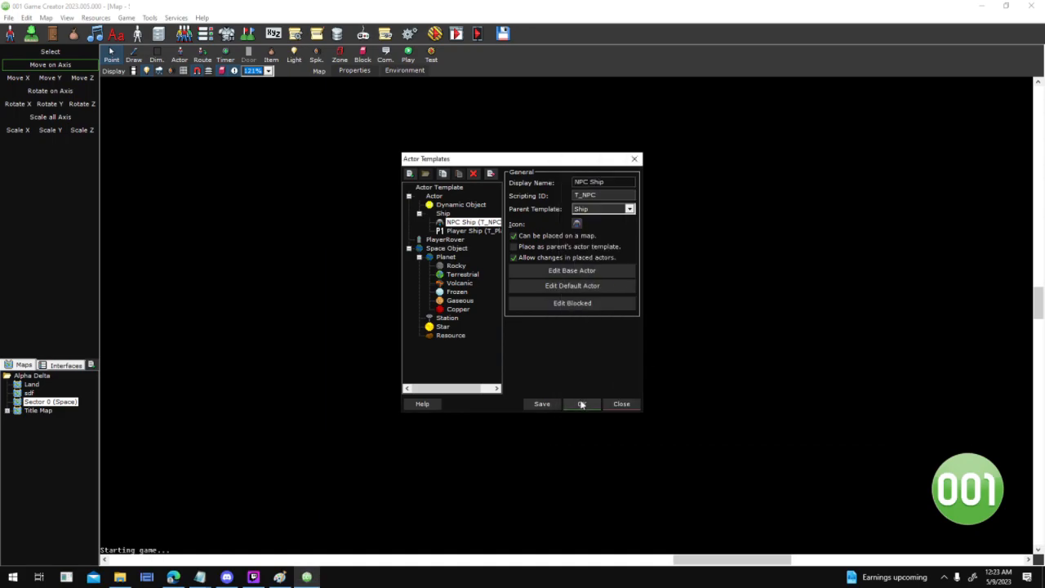
left_click(586, 403)
Start placing an NPC Ship actor near the T_NPC_0 ship, check its equipment and cancel the placement
left_click(181, 54)
left_click(465, 239)
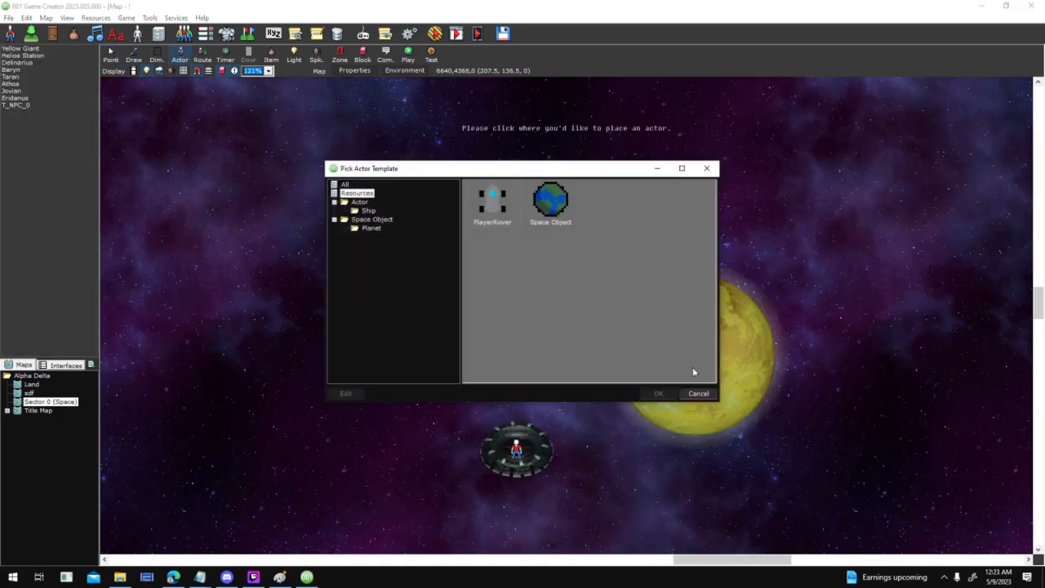
left_click(363, 202)
left_click(377, 218)
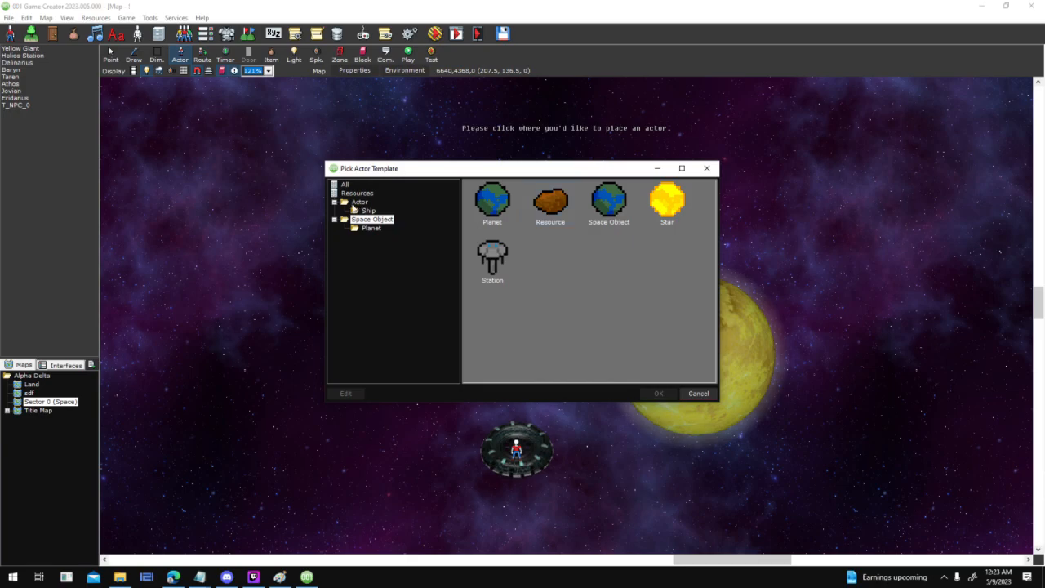
left_click(366, 211)
double_click(501, 208)
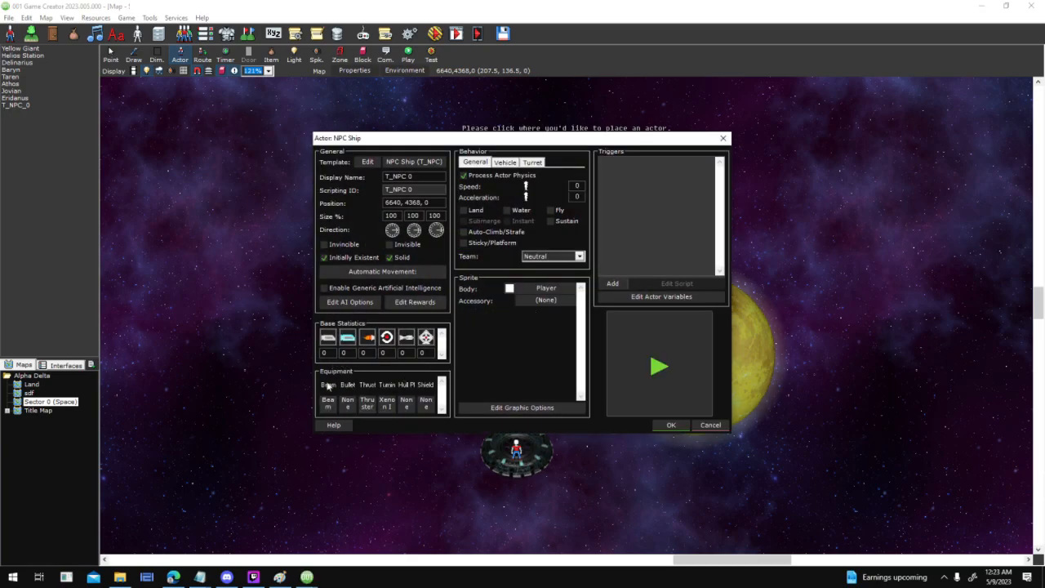
left_click(710, 426)
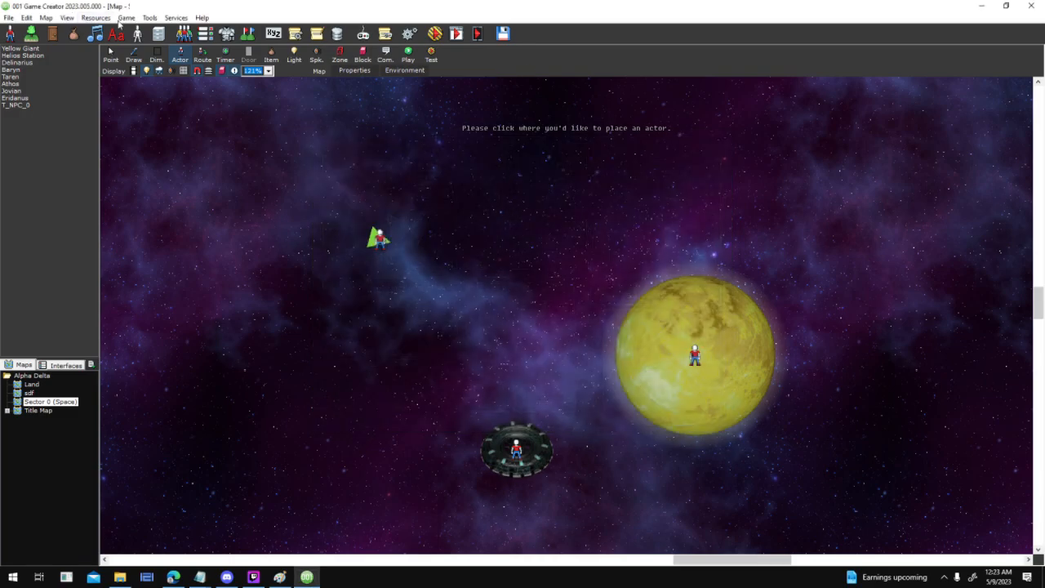
Choose an item for the Beam equipment slot of the Player Ship template's base actor and accept the template changes
left_click(184, 36)
left_click(469, 231)
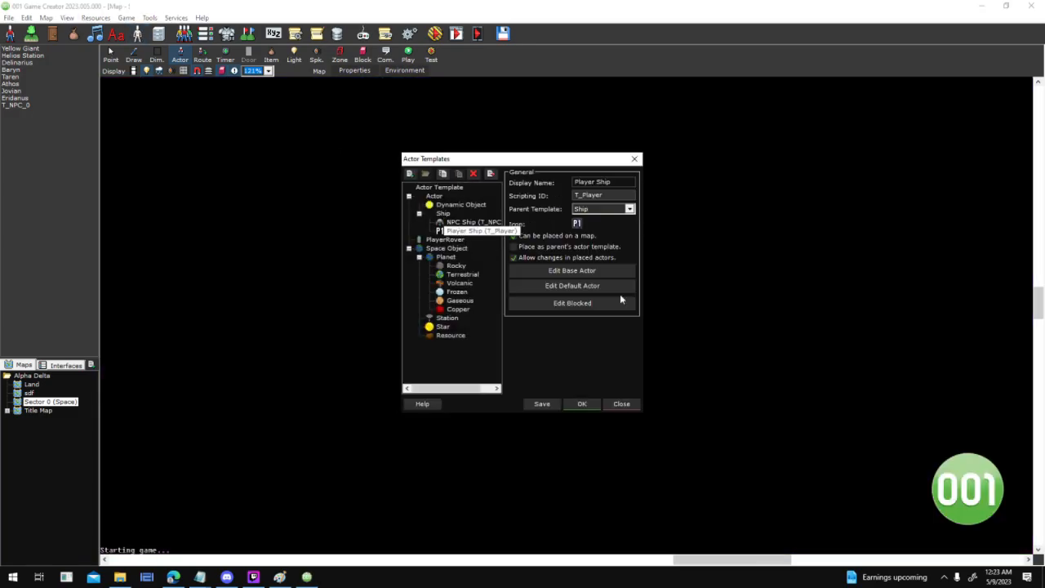
left_click(622, 283)
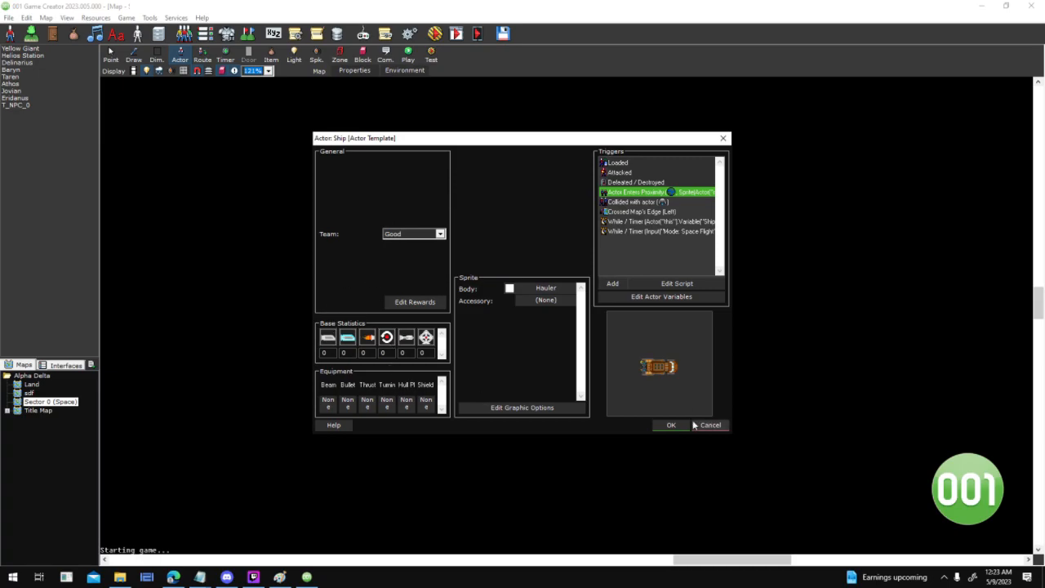
left_click(329, 403)
left_click(613, 203)
left_click(663, 392)
left_click(331, 402)
left_click(588, 294)
left_click(663, 392)
left_click(672, 425)
left_click(581, 402)
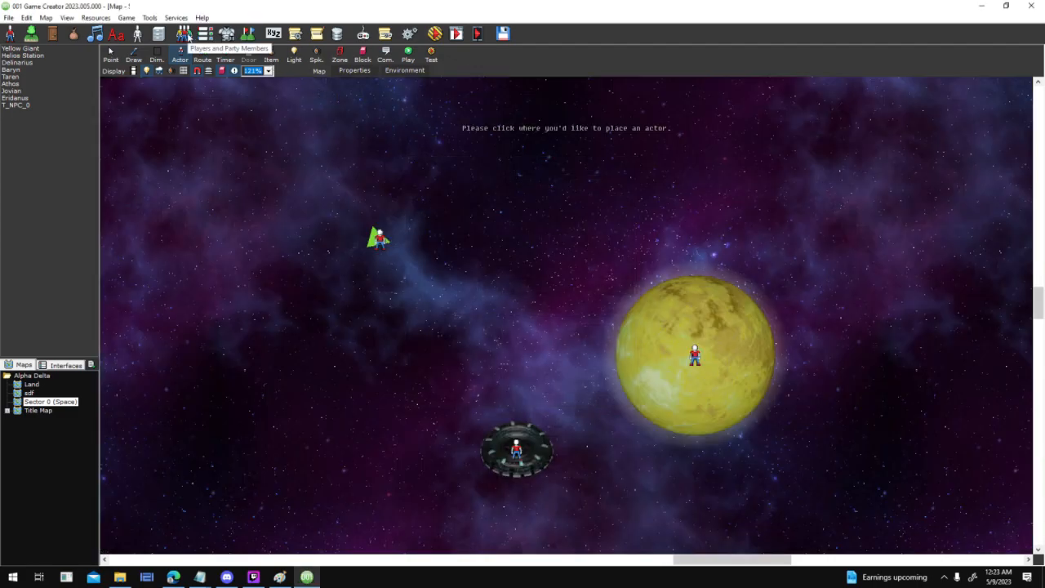
Check the Player party member's progression settings and its actor for equipment options
left_click(185, 34)
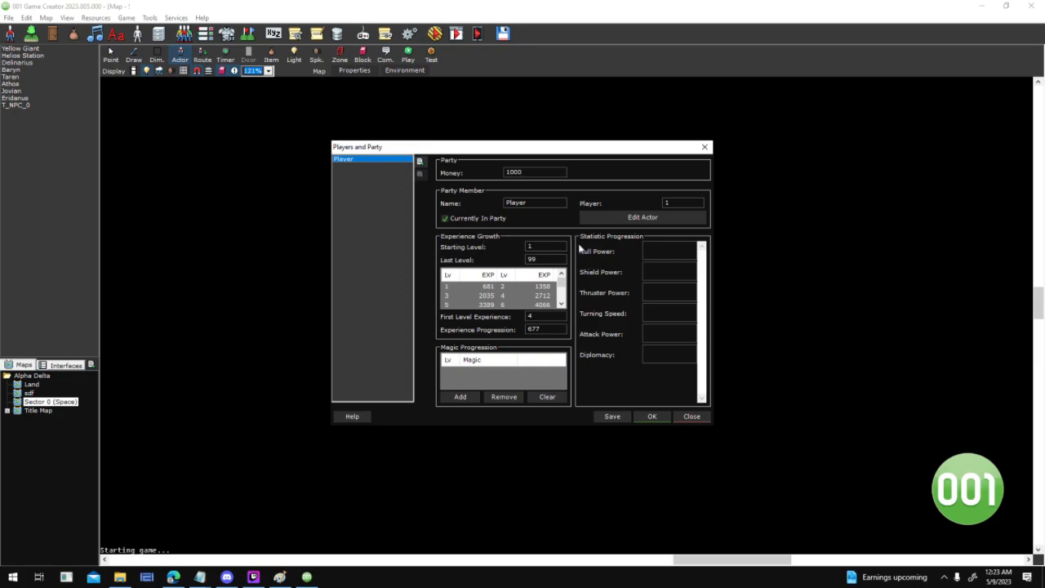
double_click(684, 267)
mouse_move(467, 288)
left_mouse_down()
mouse_move(609, 256)
mouse_move(419, 338)
mouse_move(522, 232)
mouse_move(661, 269)
mouse_move(688, 383)
left_mouse_up()
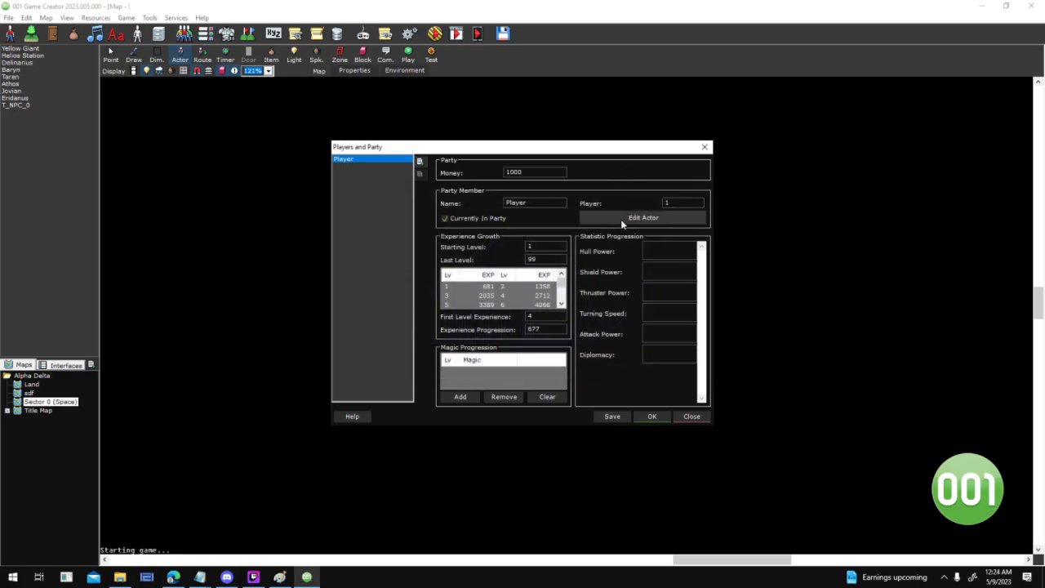
left_click(622, 218)
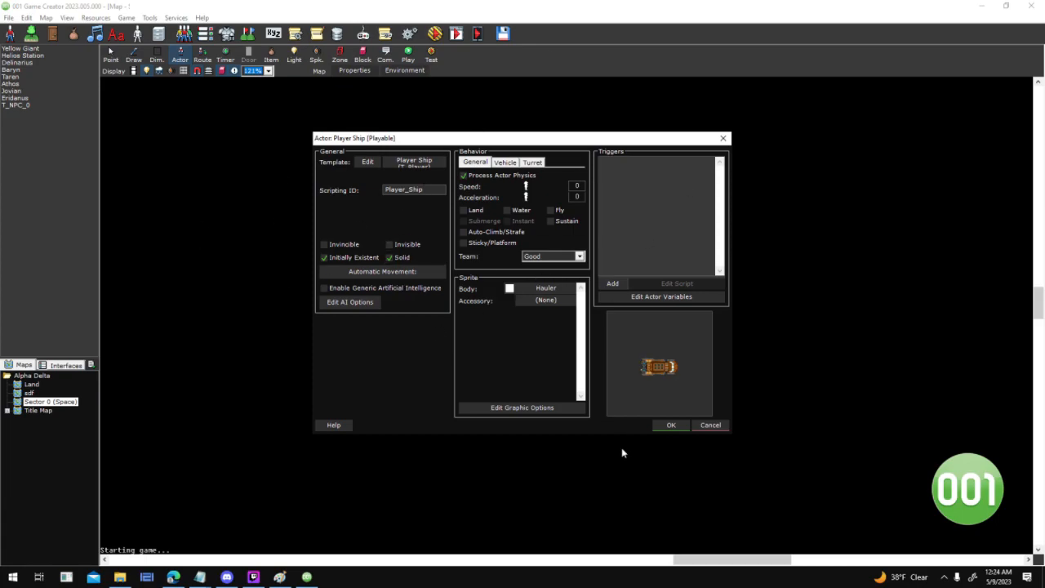
left_click(709, 425)
left_click(659, 417)
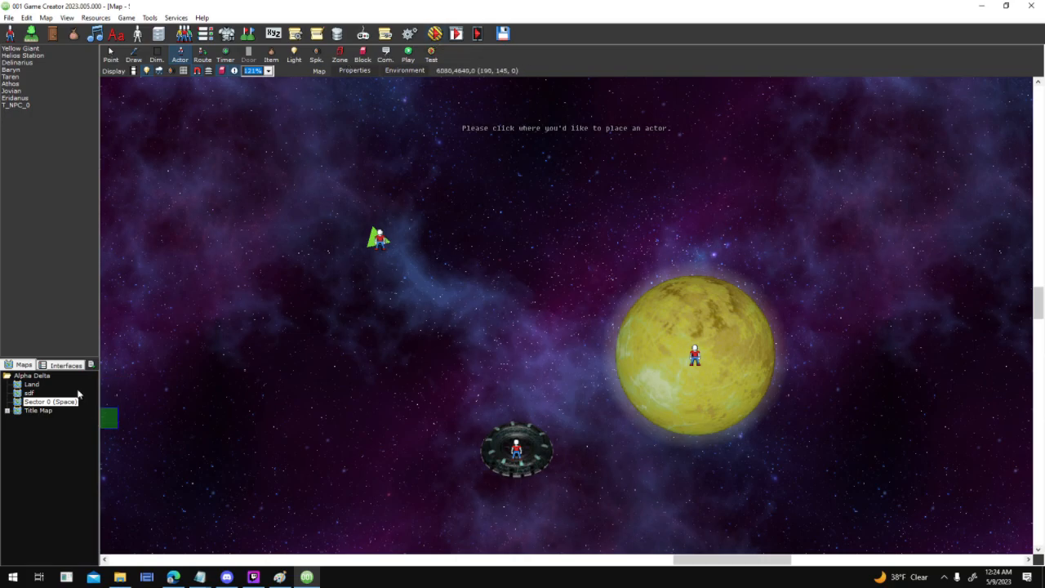
Save the map and examine a field's trigger script on the Title Screen interface
left_click(67, 367)
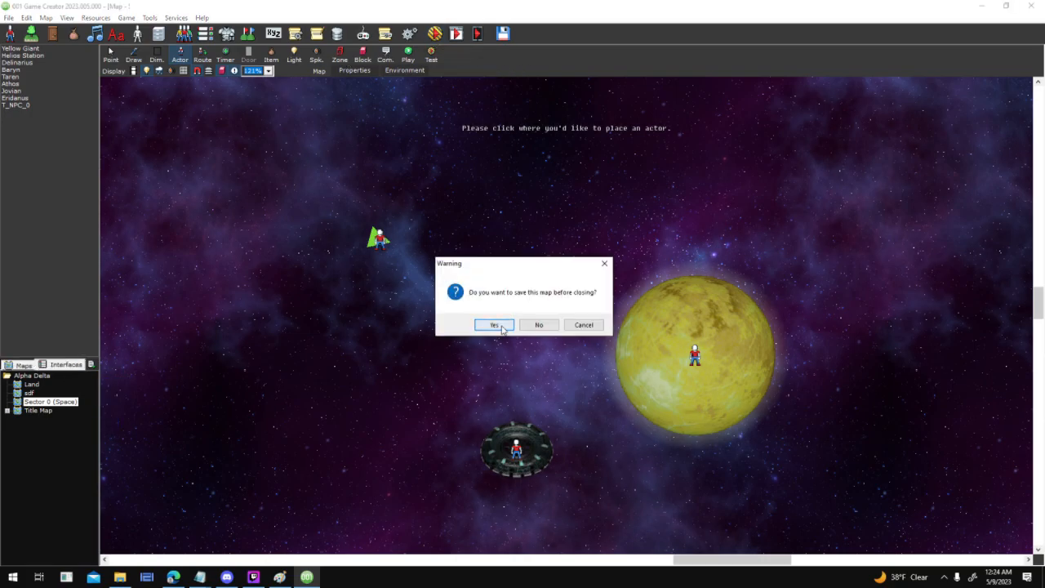
left_click(500, 325)
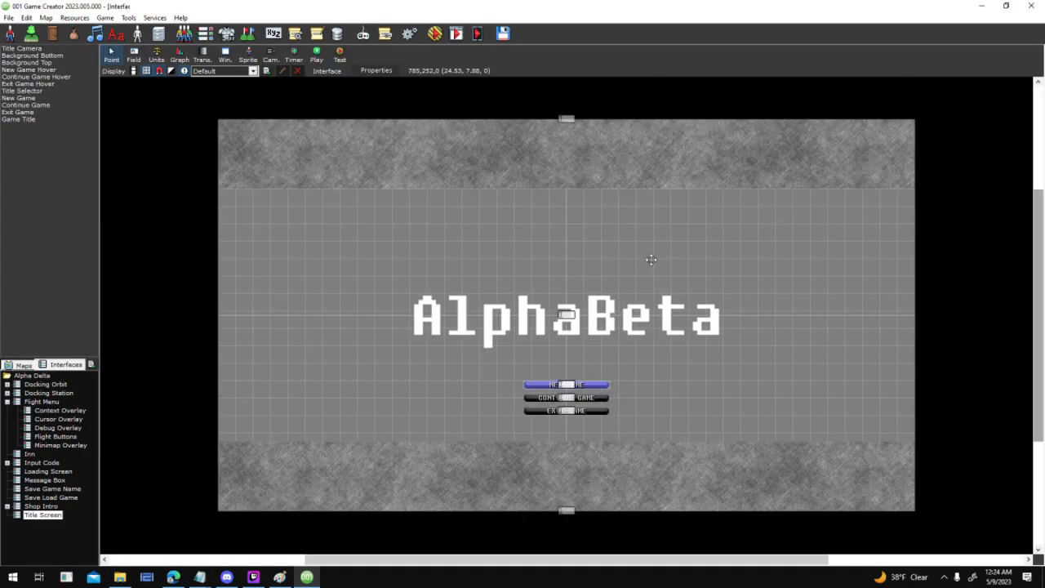
left_click(642, 169)
double_click(641, 165)
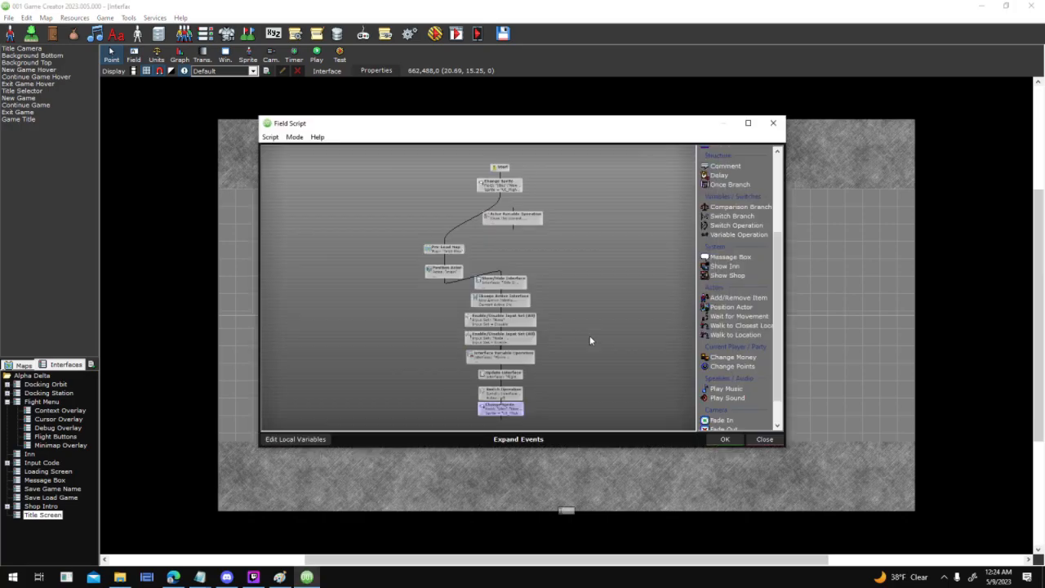
left_click(774, 125)
left_click(666, 426)
Open the Introduction system trigger's script in a maximized window to examine its Equip Item events
left_click(294, 34)
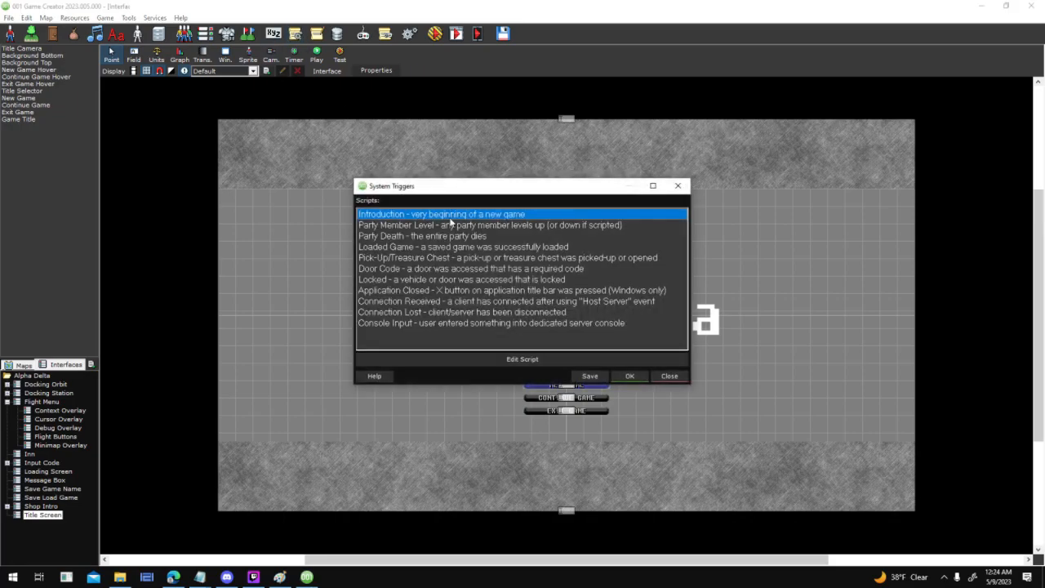
double_click(525, 215)
left_click(756, 123)
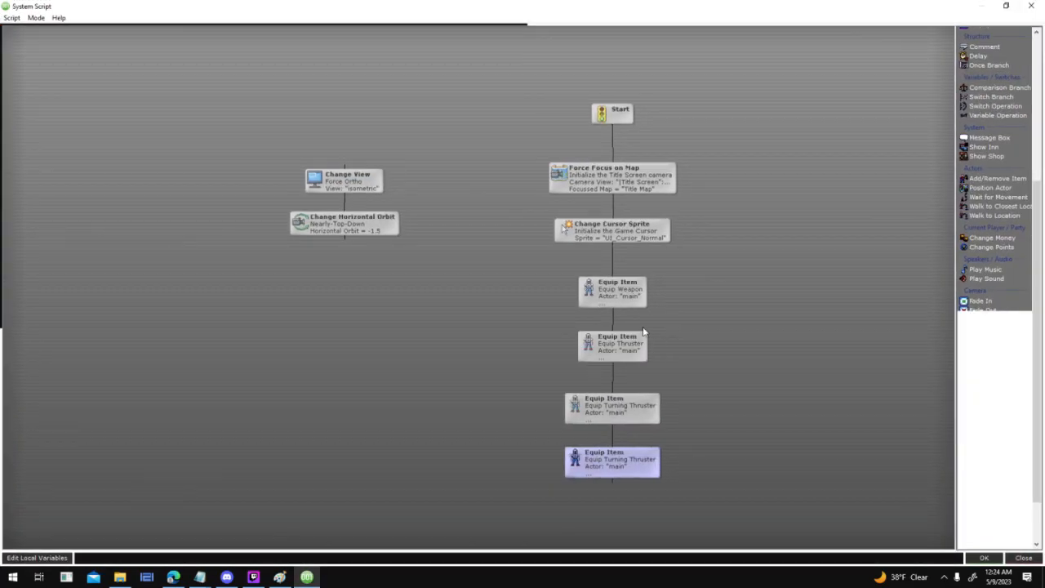
Select the four Equip Item events in the Introduction script, then accept the script and close the system triggers
left_click_drag(535, 490, 889, 276)
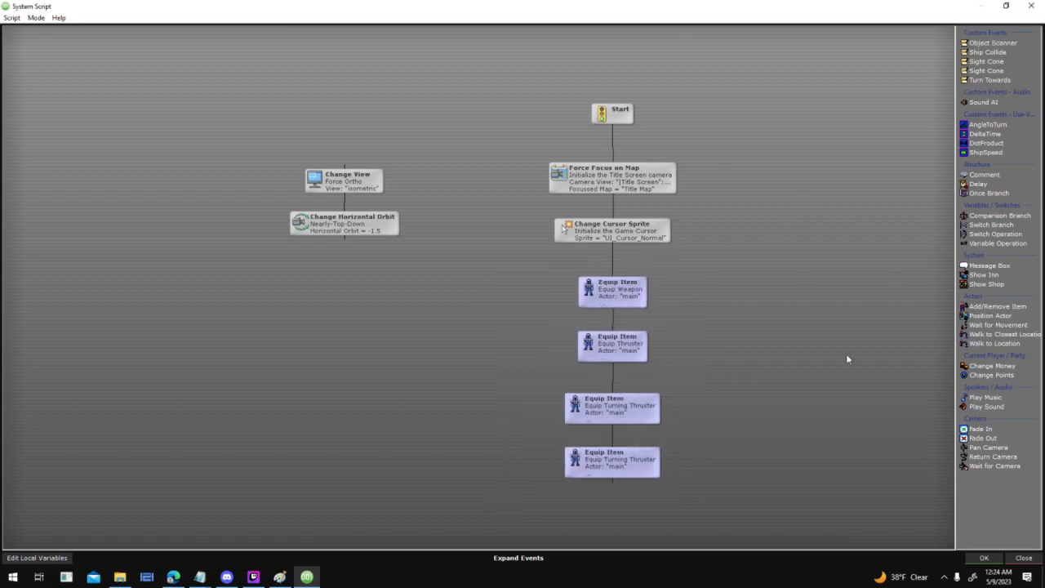
left_click(983, 558)
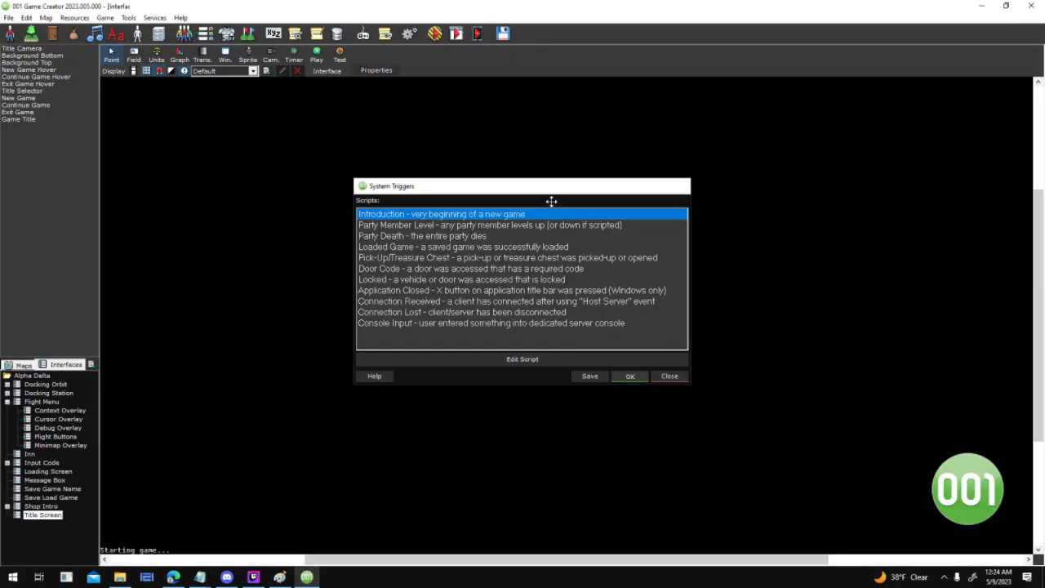
key("Return")
Launch a test run of the game with the current testing options
left_click(435, 36)
key("Return")
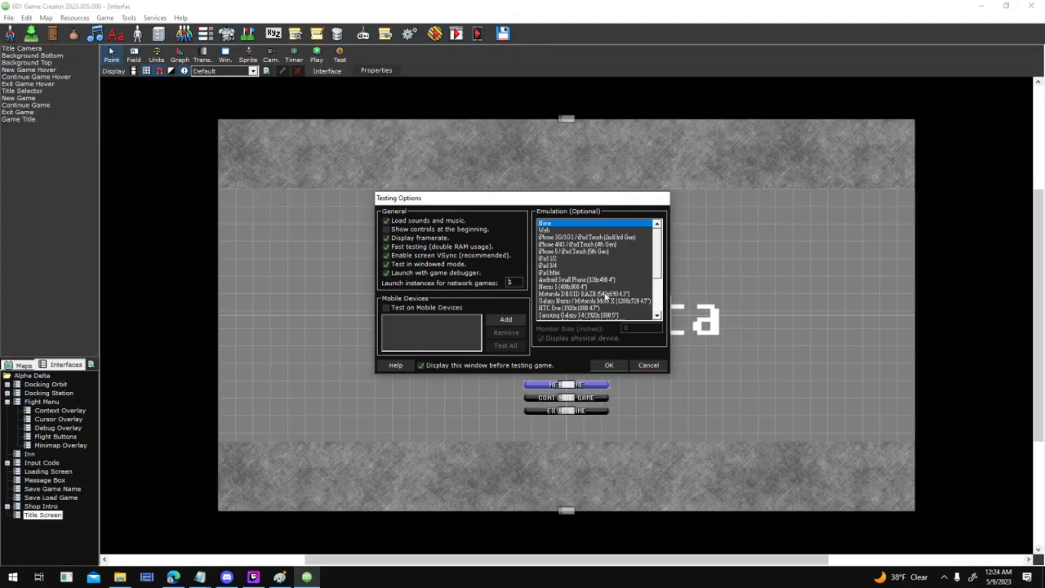
left_click(607, 365)
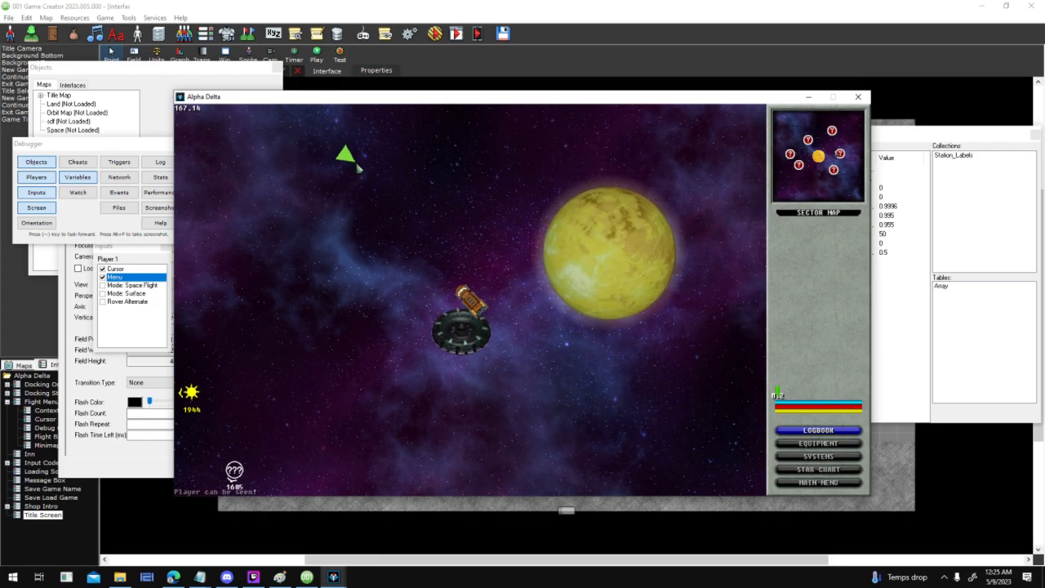
Fly the player ship around the NPC ship near the yellow planet and station to observe its sight and turning behaviour, then end the test
key("d")
key("w")
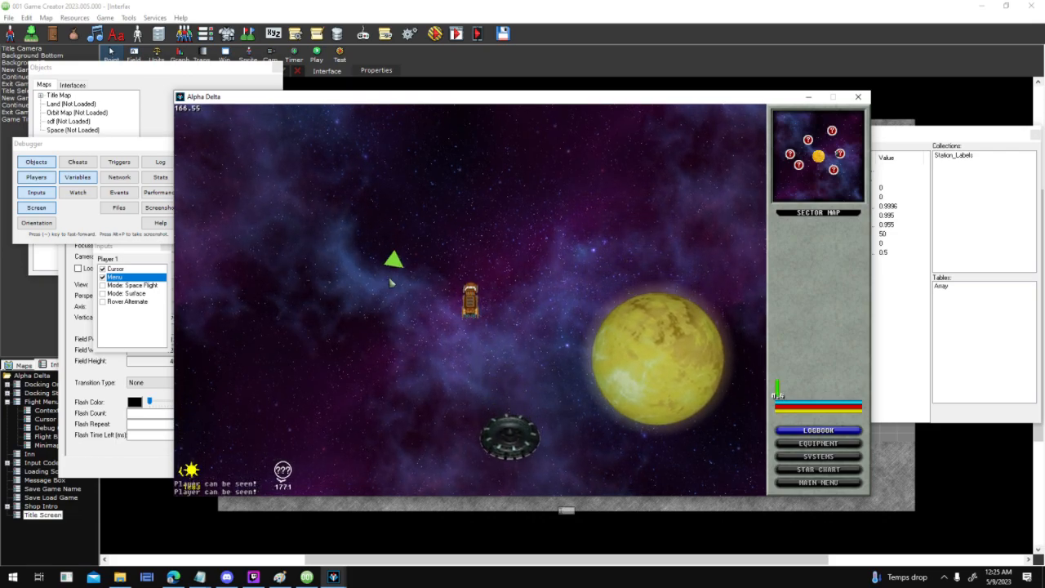
key("d")
key("a")
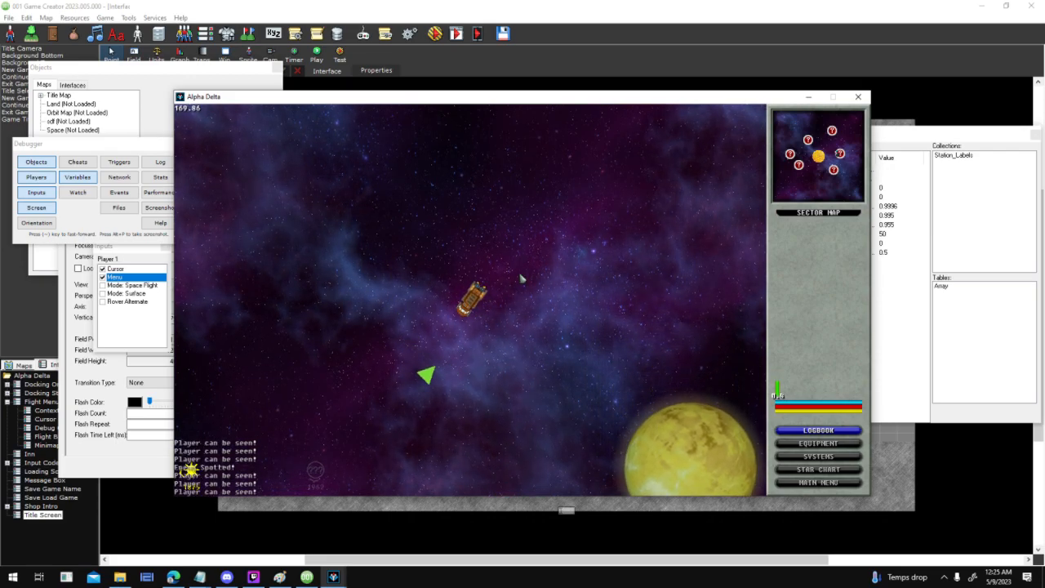
key("a")
key("w")
key("a")
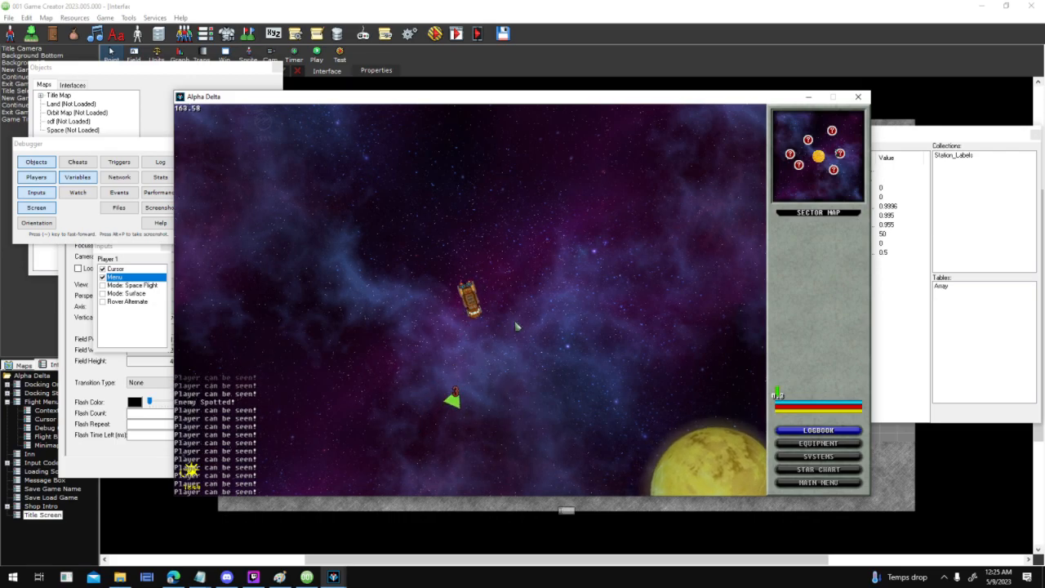
key("d")
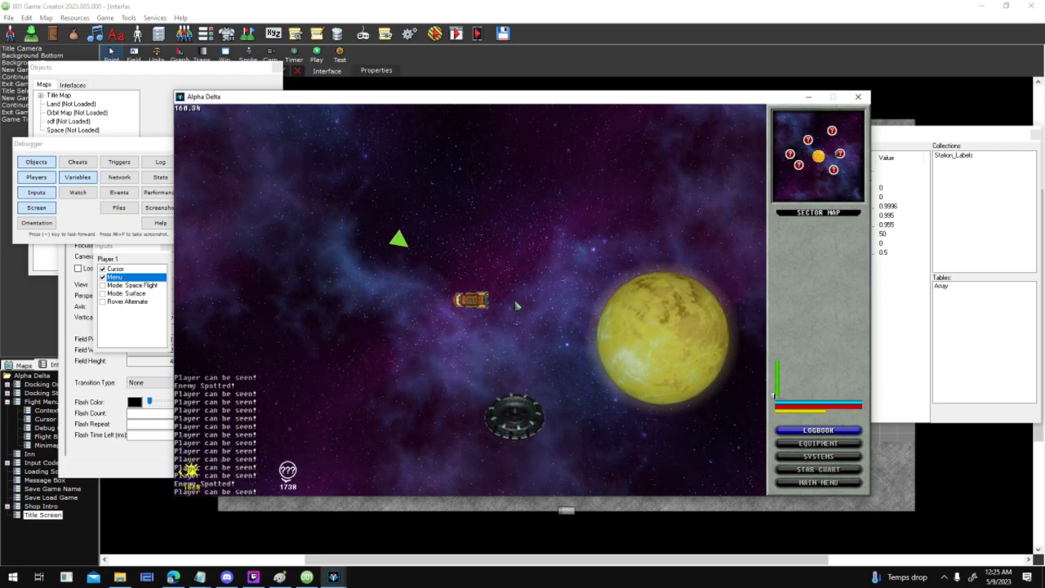
key("a")
key("d")
key("w")
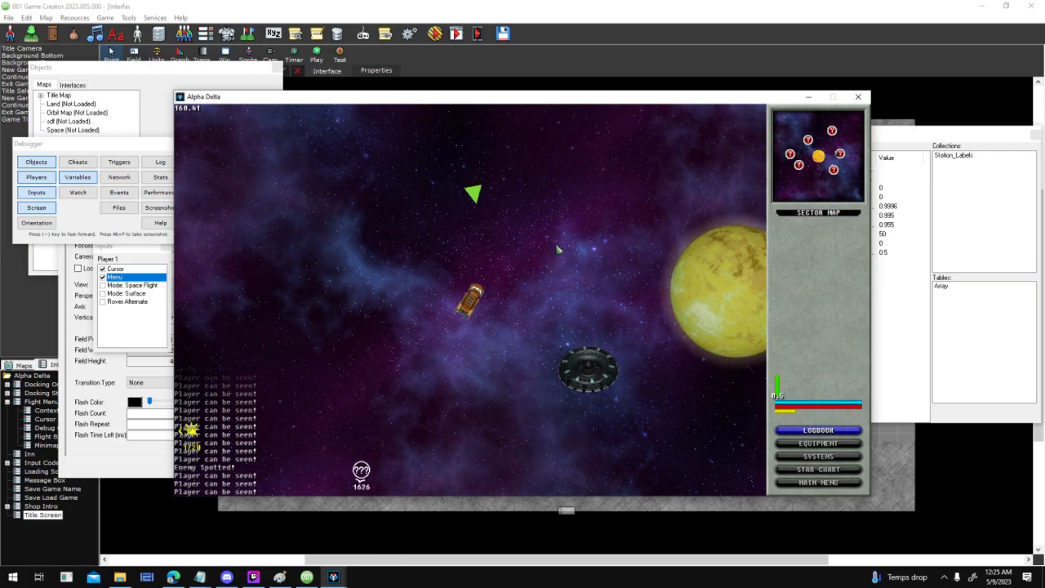
key("w")
key("a")
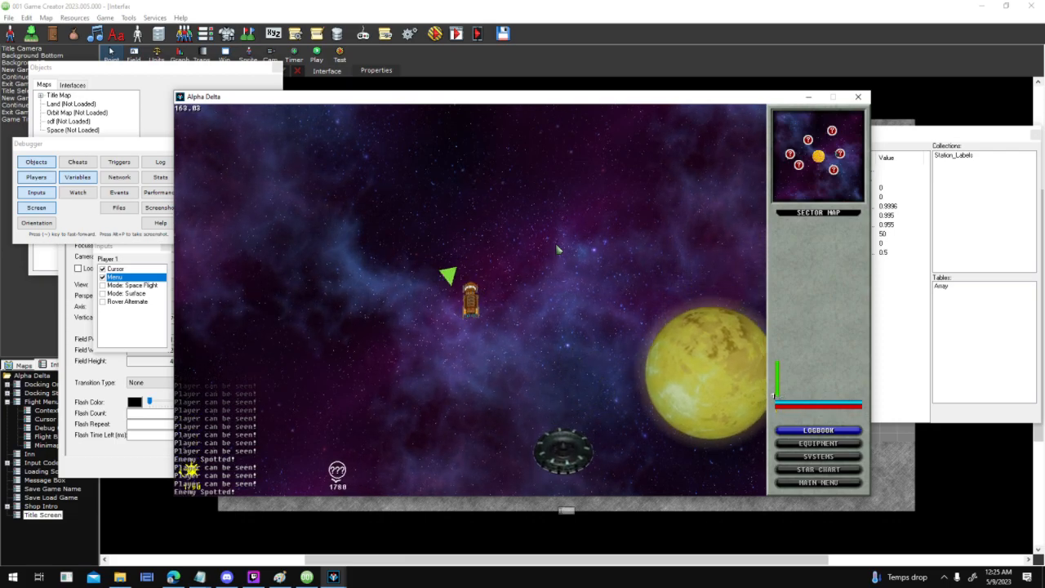
key("a")
key("w")
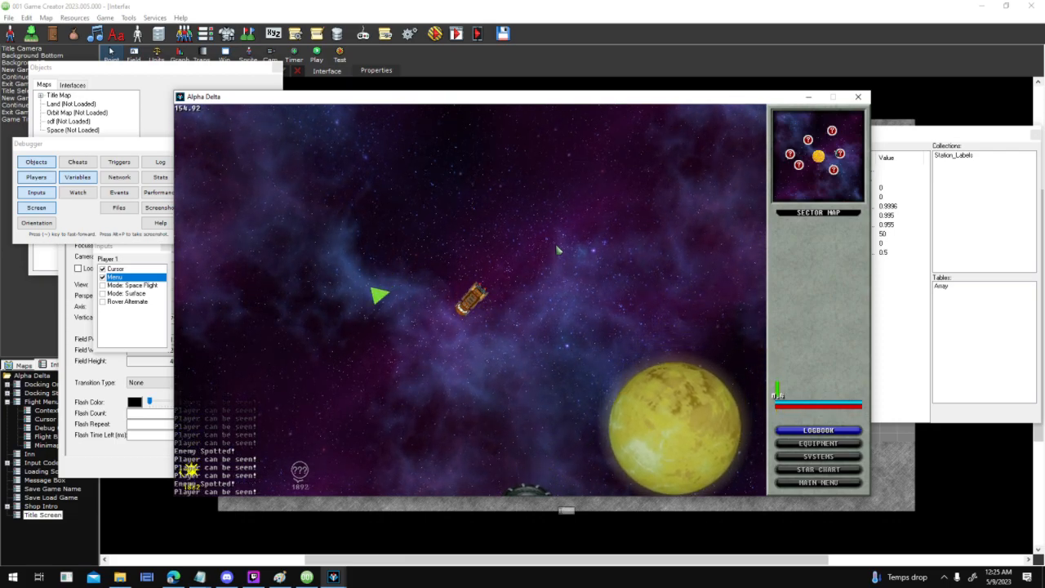
key("a")
key("w")
key("d")
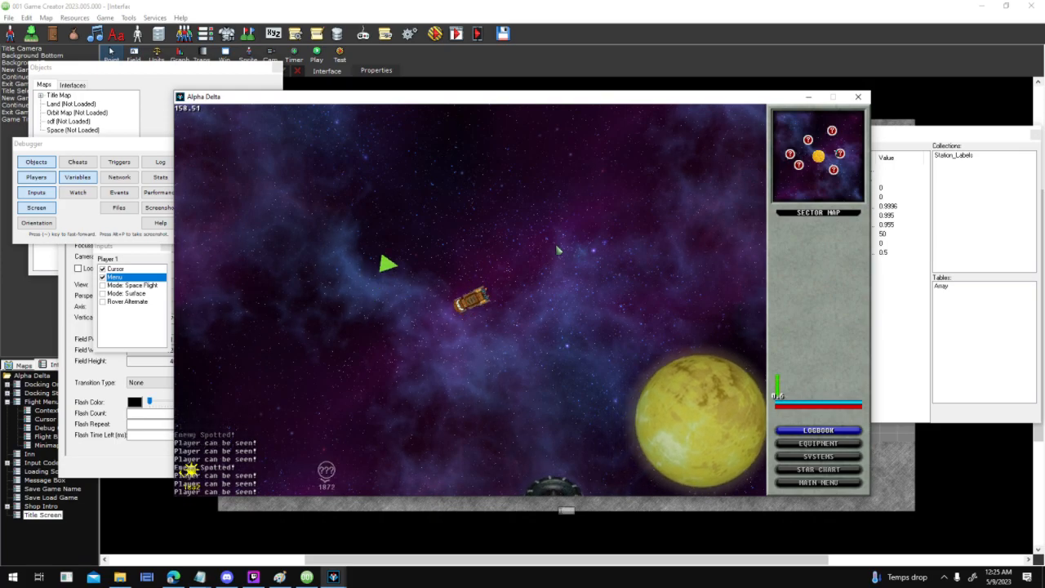
key("w")
key("d")
key("w")
key("d")
key("w")
key("a")
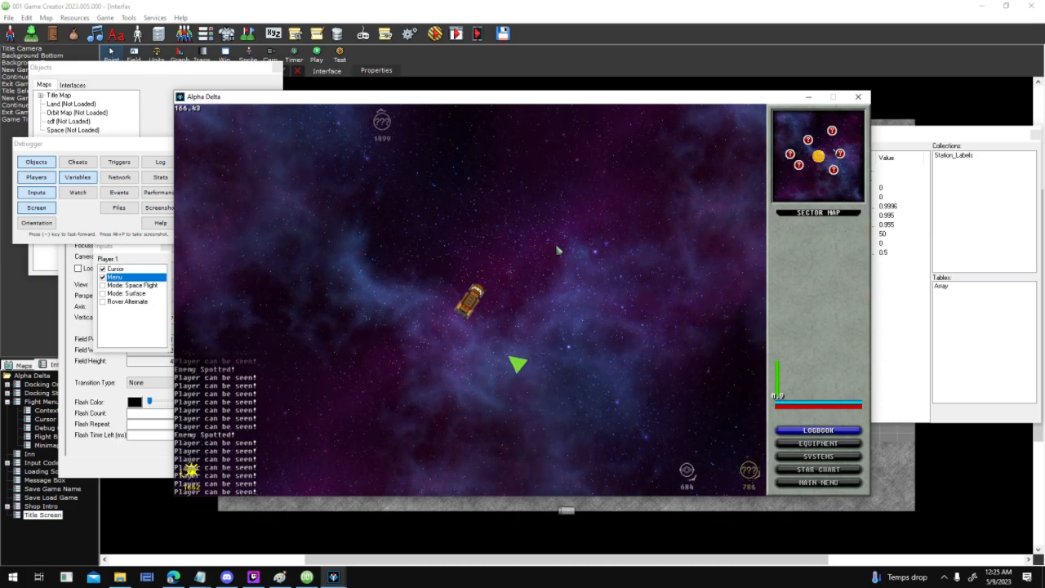
key("d")
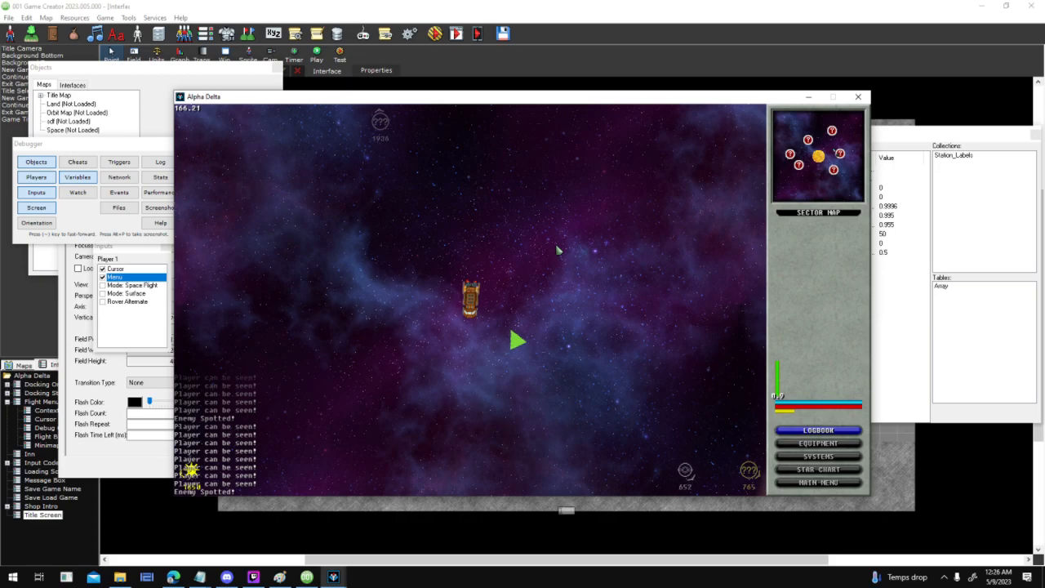
key("a")
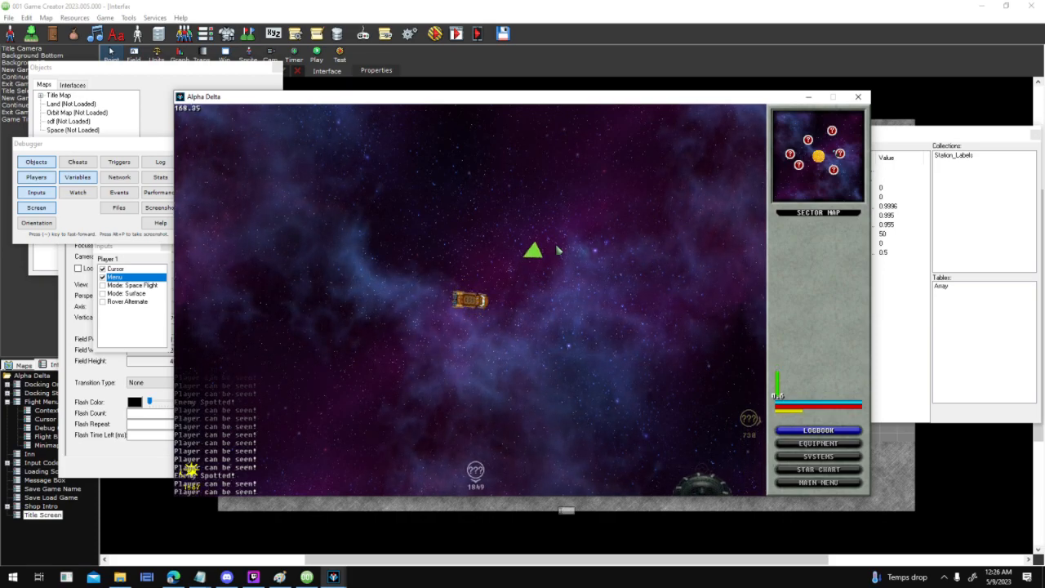
key("w")
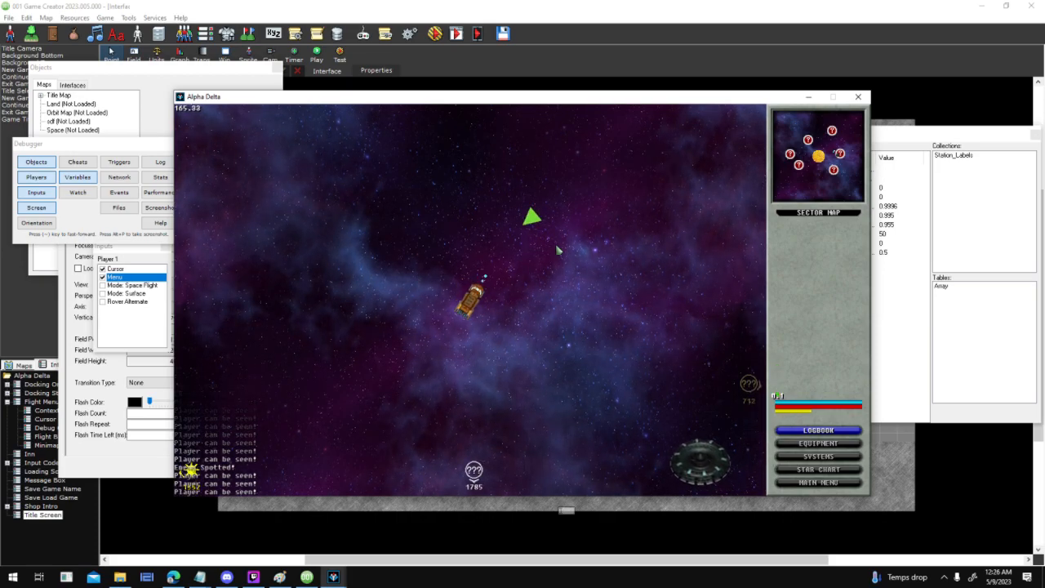
key("w")
key("d")
key("w")
key("d")
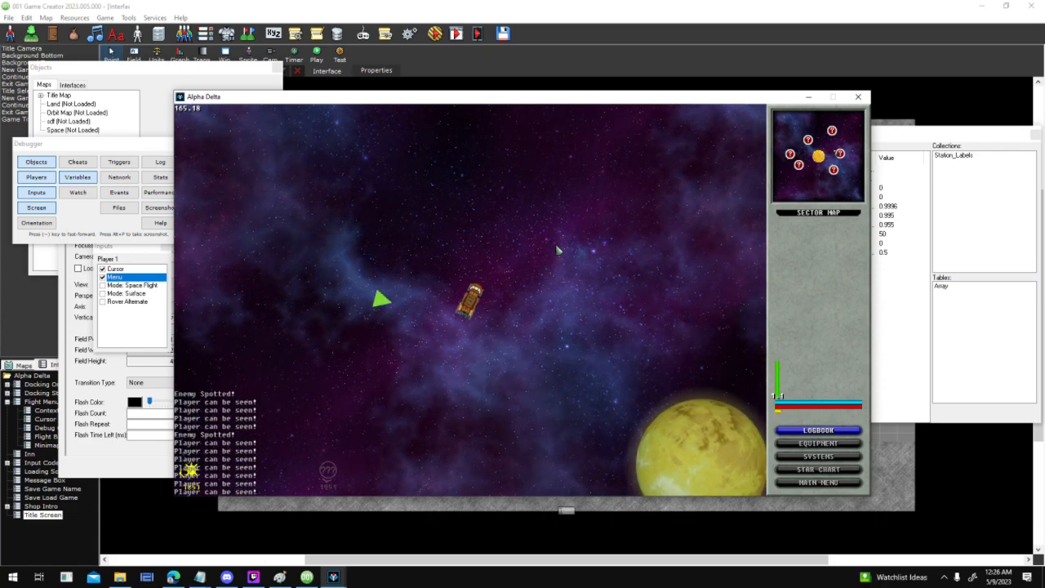
key("w")
key("a")
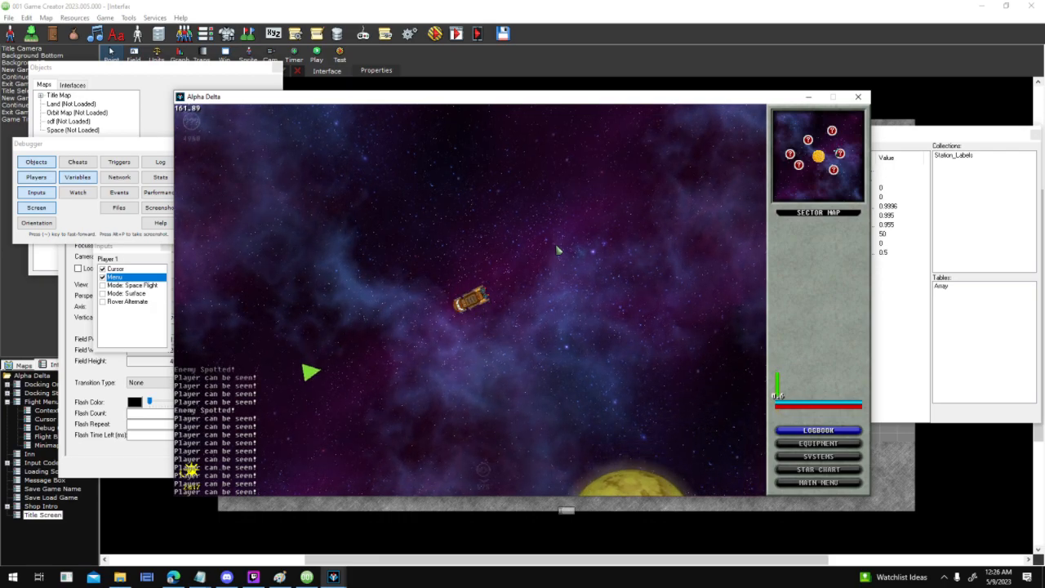
key("d")
key("w")
key("a")
key("w")
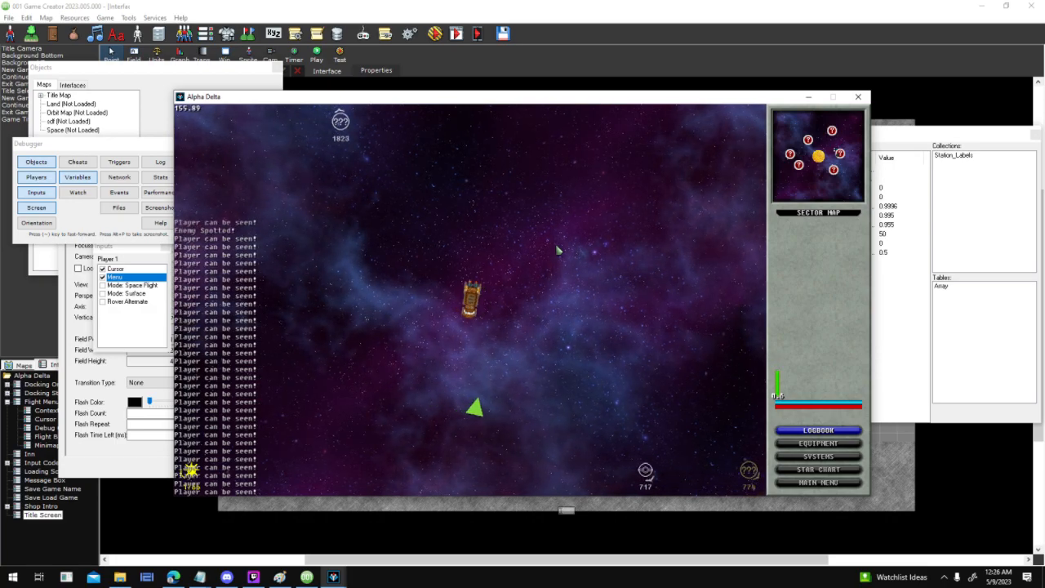
key("a")
key("w")
key("d")
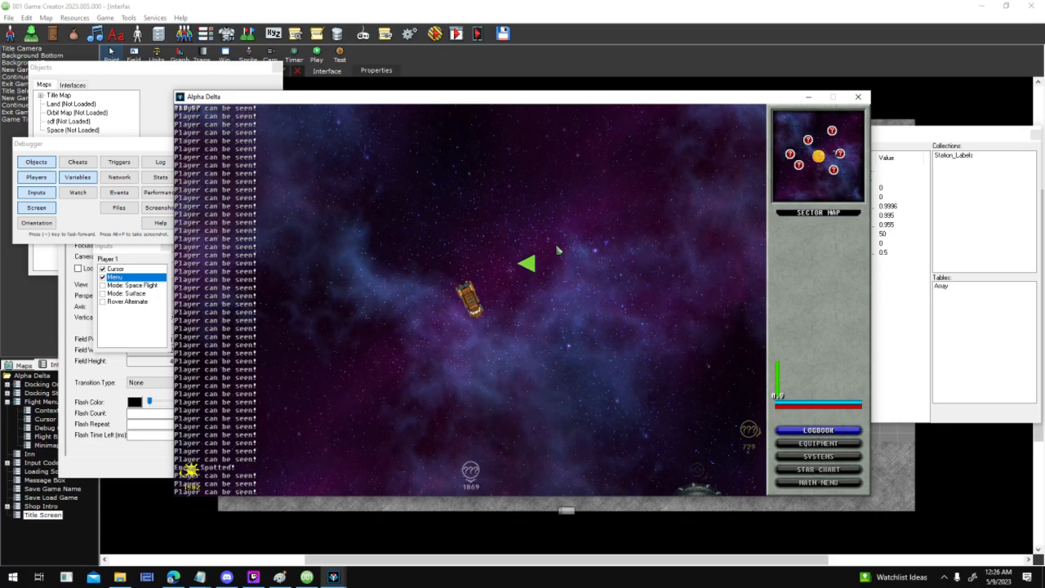
key("a")
key("a")
key("w")
key("w")
key("d")
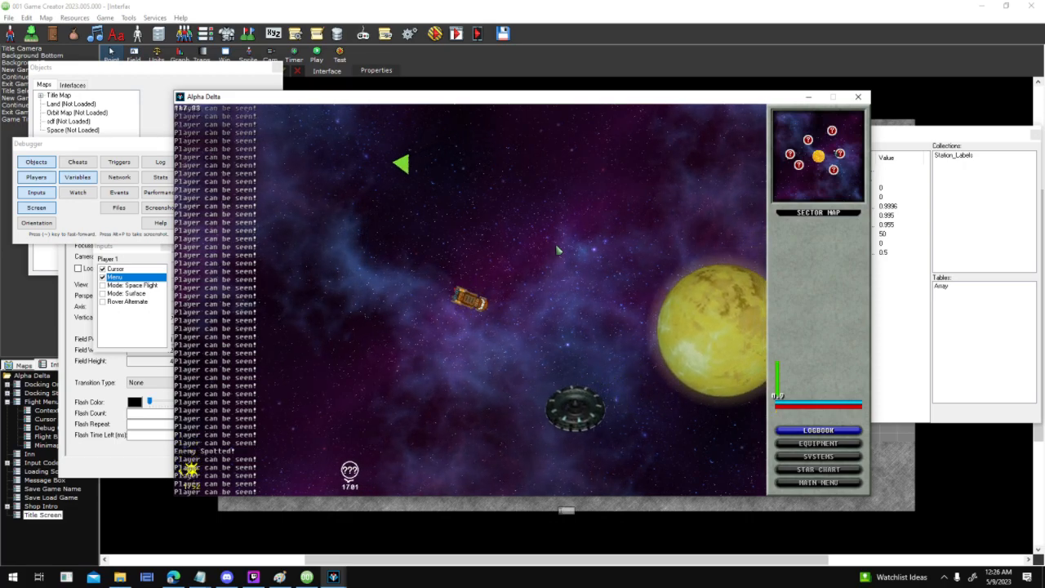
key("d")
key("w")
key("d")
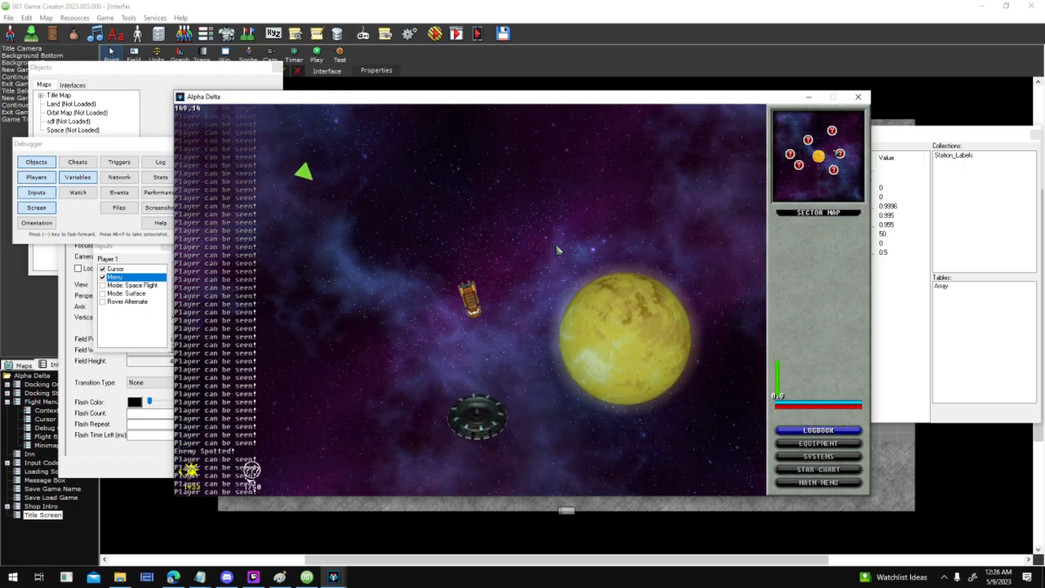
key("d")
key("w")
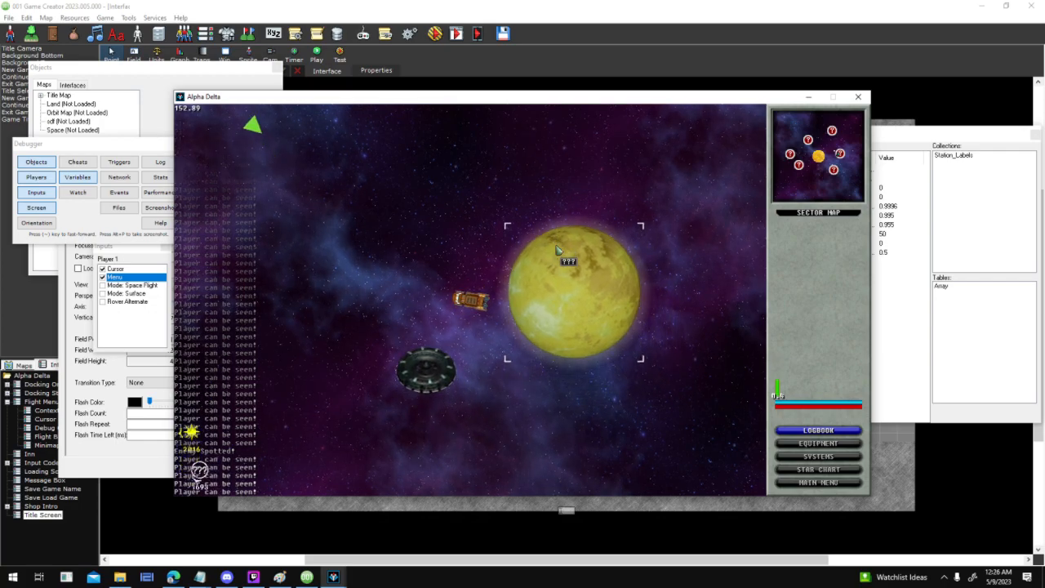
key("w")
key("a")
key("d")
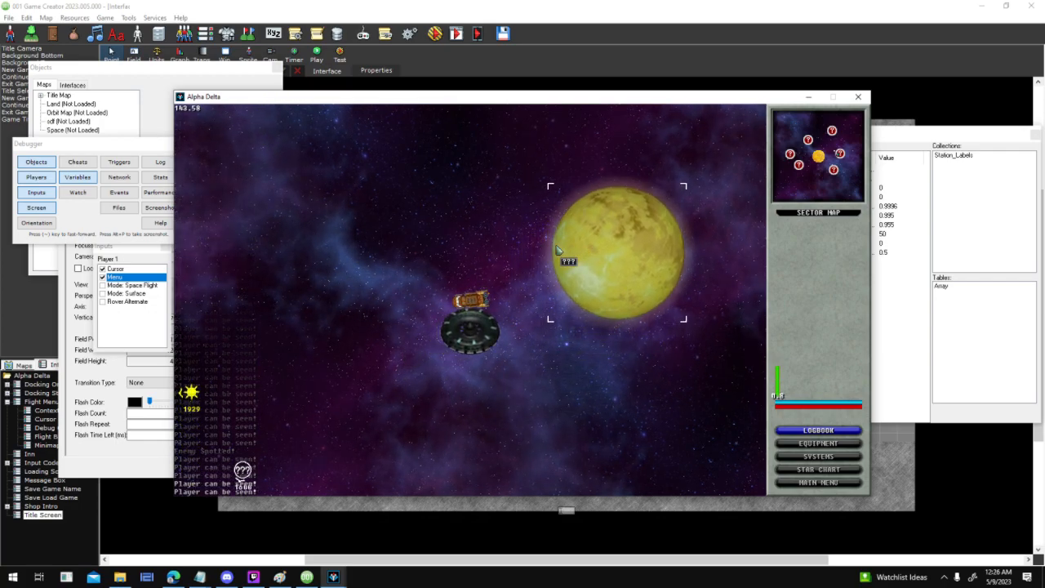
key("d")
key("w")
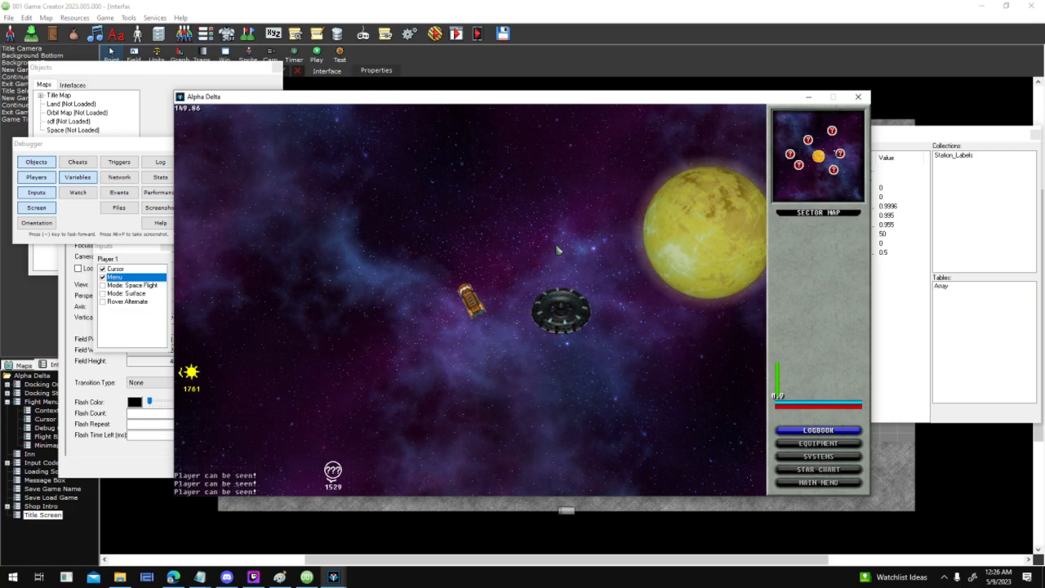
key("d")
key("w")
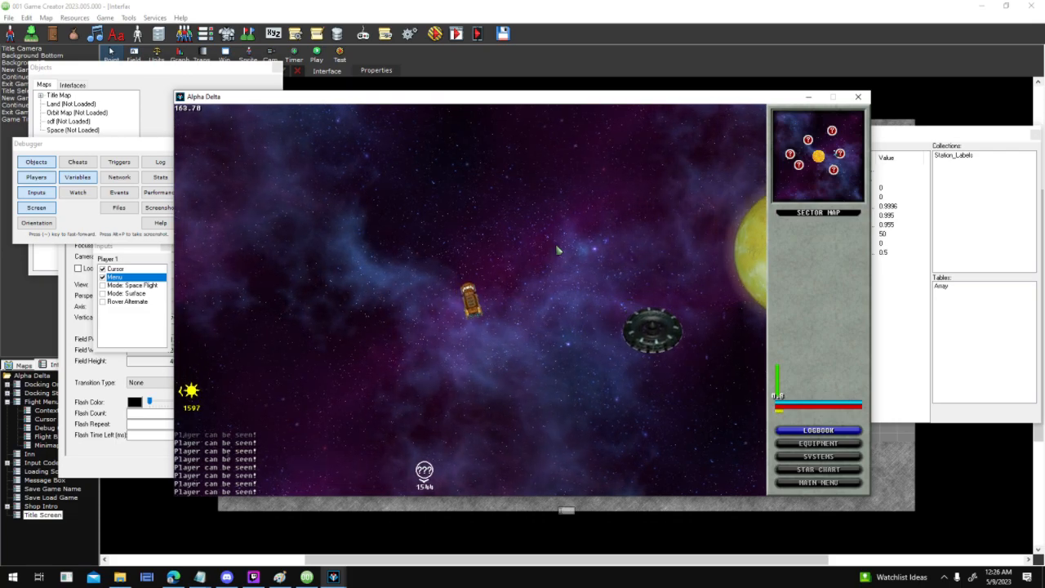
key("Escape")
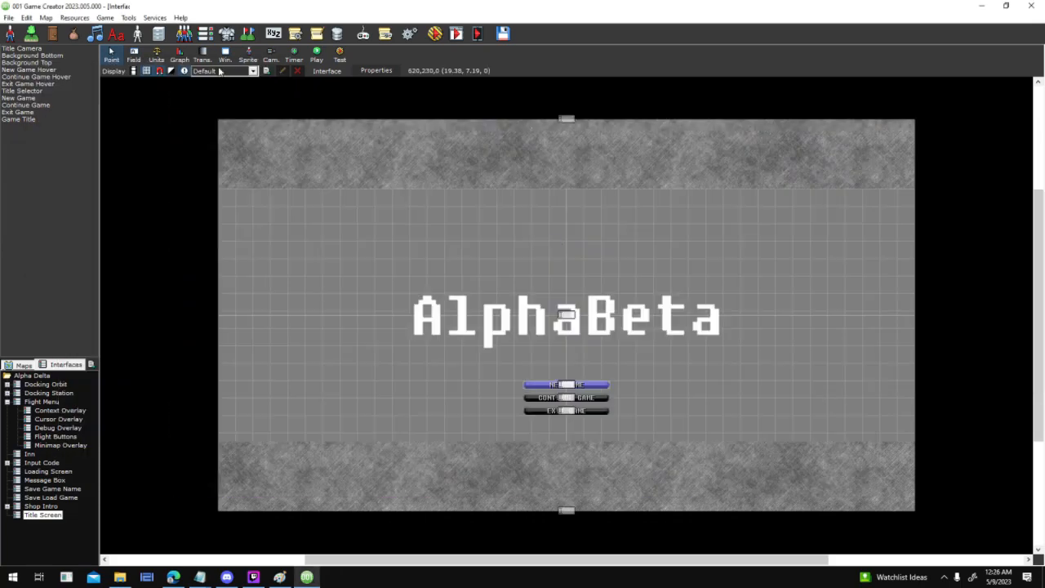
Check the NPC Ship actor template's base actor and close it without changes
left_click(139, 34)
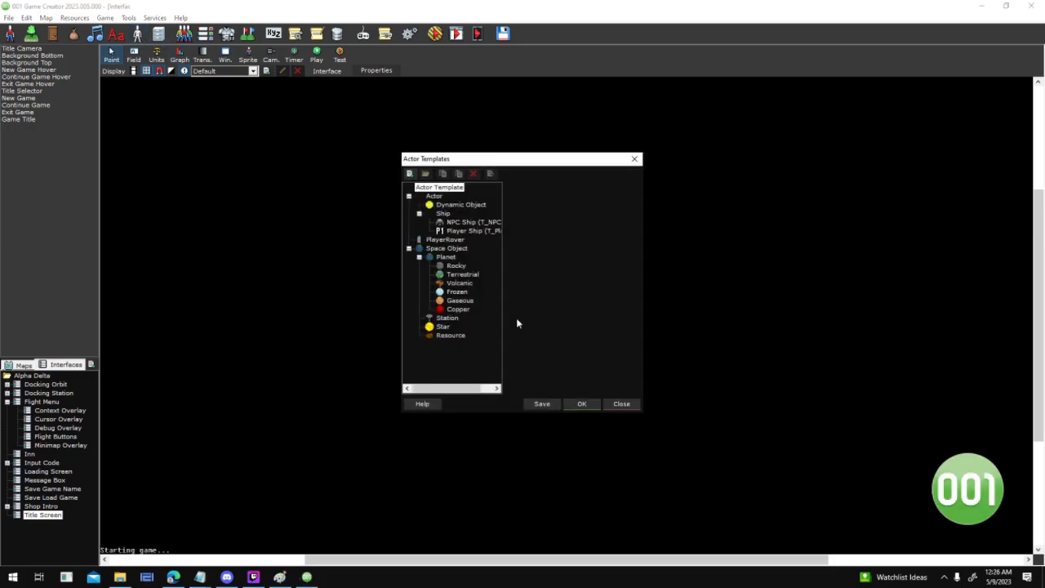
left_click(470, 223)
left_click(603, 270)
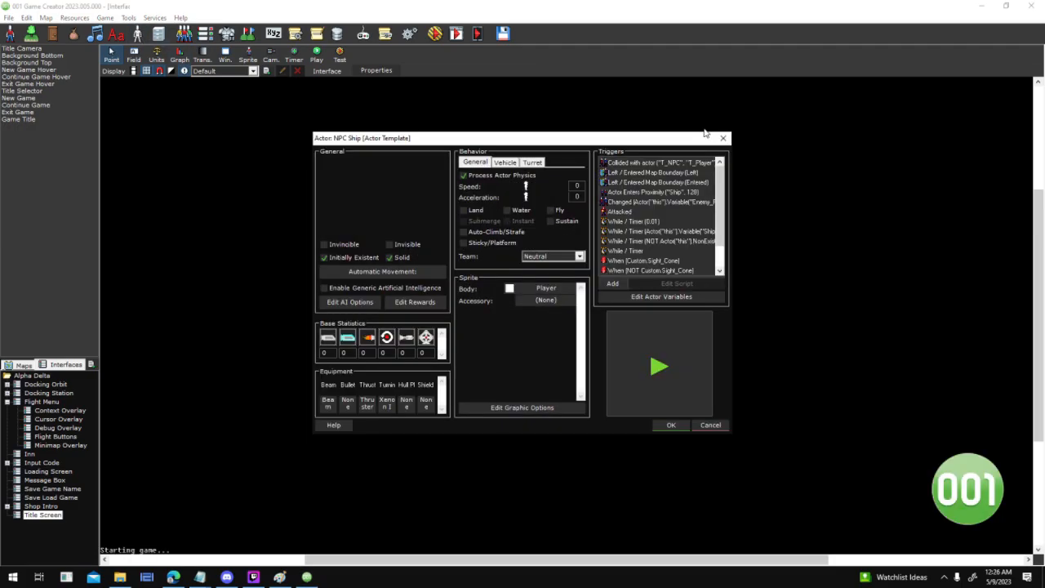
left_click(722, 138)
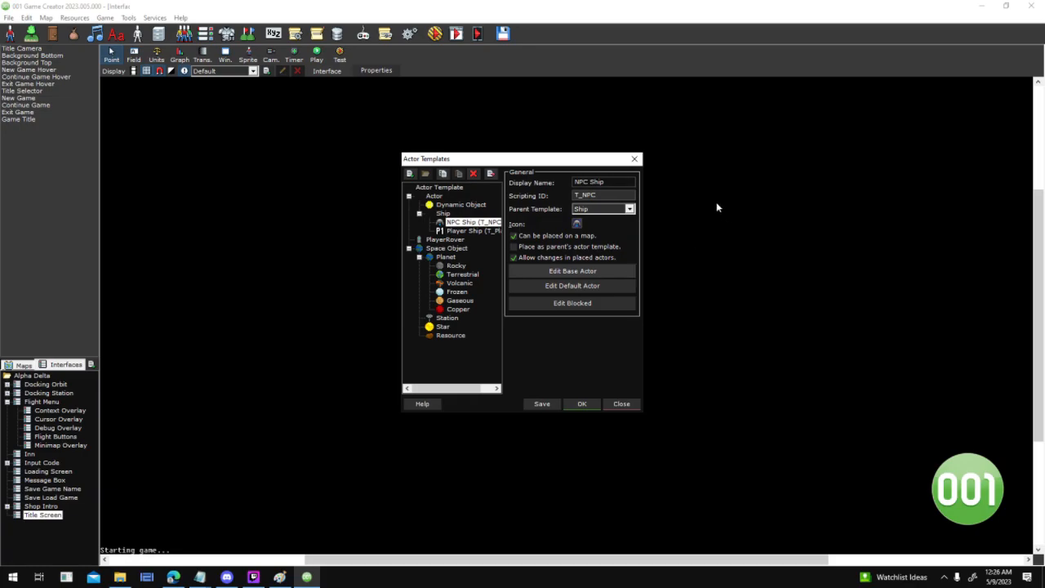
Examine the scripts of the NOT Custom.Sight_Cone and Custom.Sight_Cone triggers in the NPC Ship template's default actor, then accept the dialogs
left_click(608, 285)
scroll(679, 236, "down", 2)
double_click(678, 269)
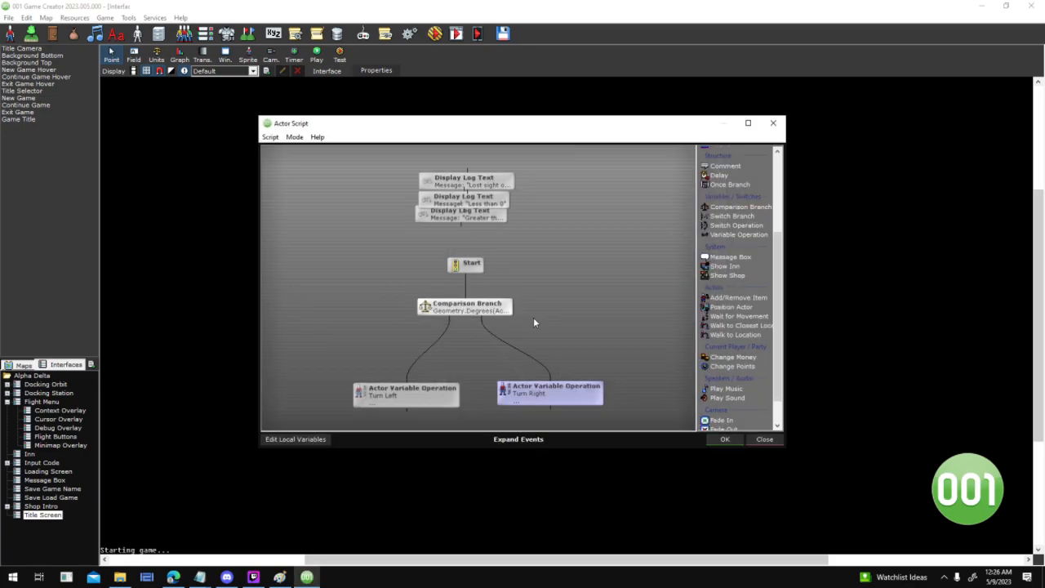
left_click(724, 438)
left_click(678, 261)
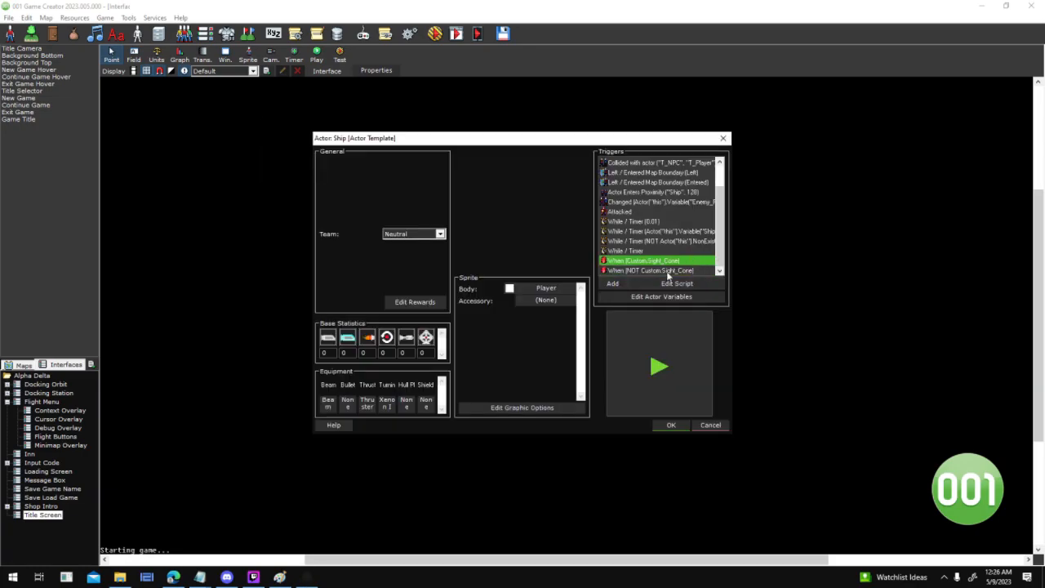
left_click(675, 283)
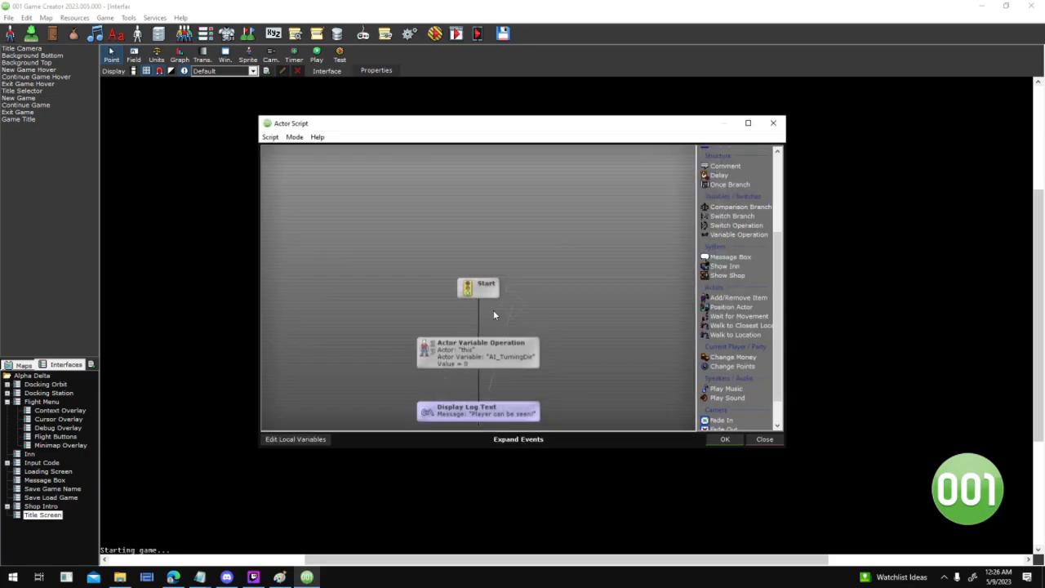
left_click(723, 441)
left_click(667, 425)
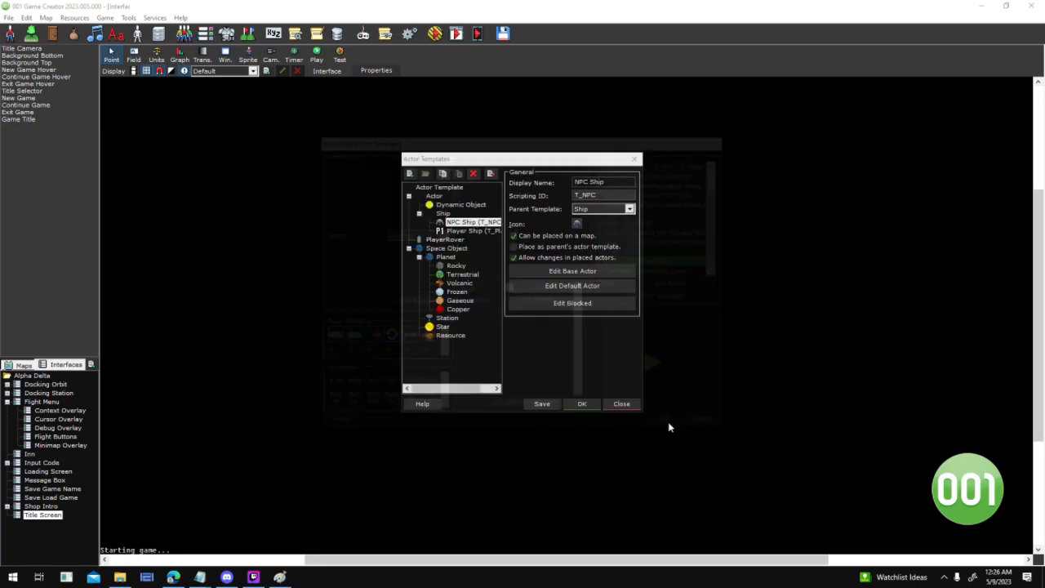
Review the trigger list of the Player Ship template's base actor and try to open its Defeated / Destroyed trigger
left_click(488, 232)
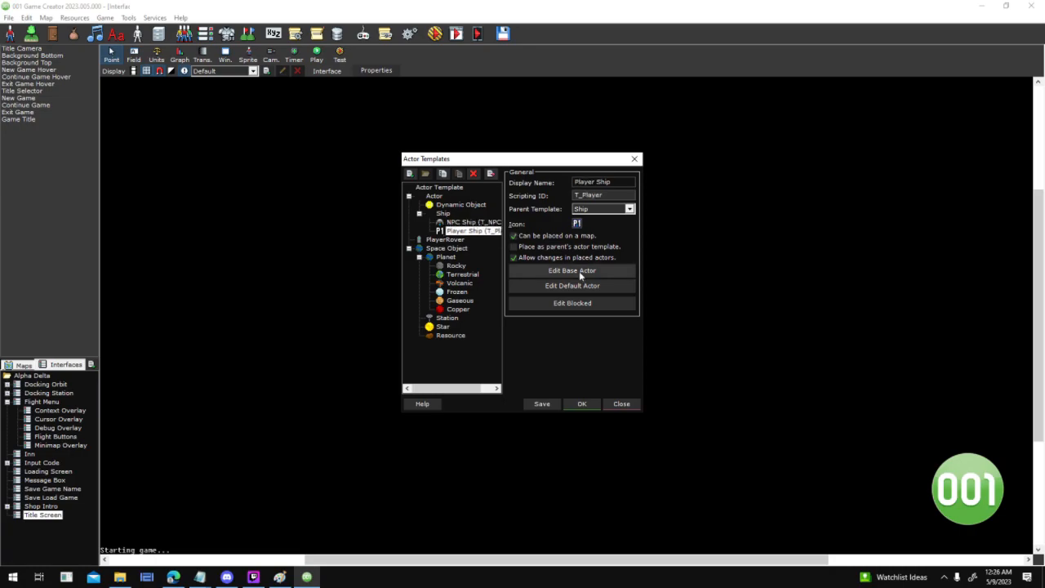
left_click(586, 272)
left_click(676, 172)
left_click(677, 163)
left_click(684, 212)
left_click(697, 182)
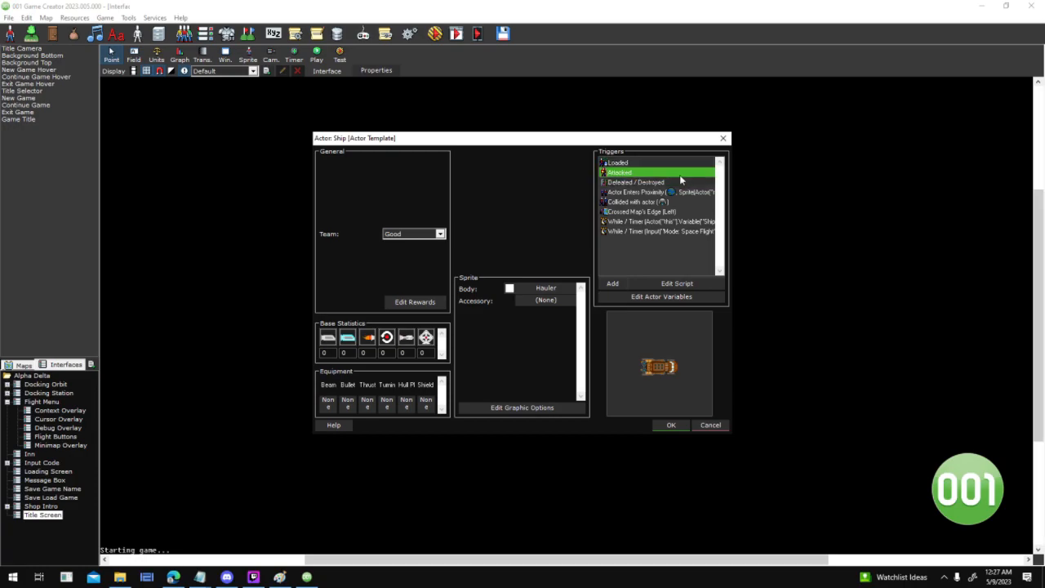
double_click(681, 182)
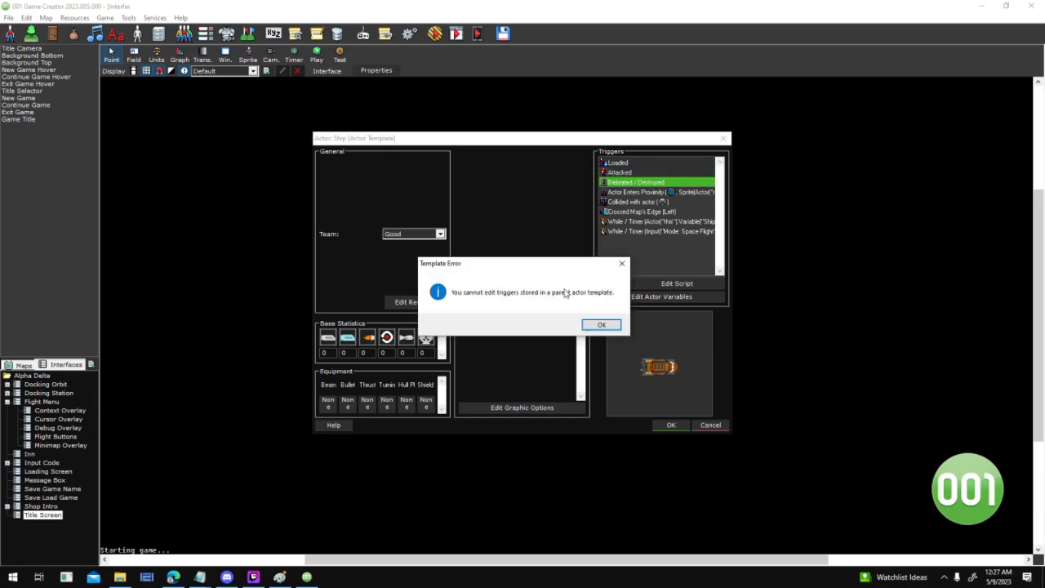
left_click(602, 324)
key("Down")
key("Down")
key("Down")
key("Down")
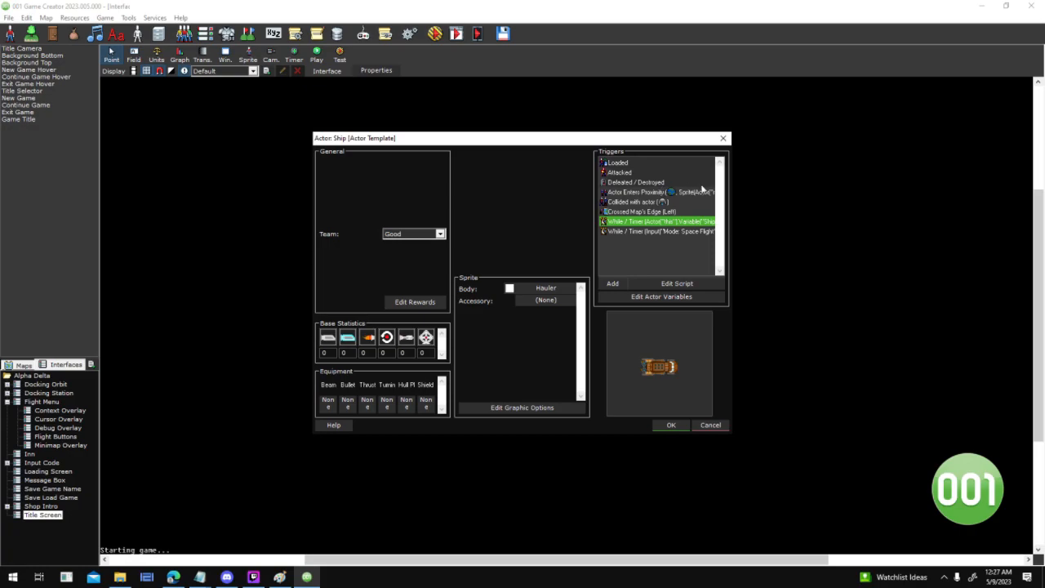
left_click(679, 162)
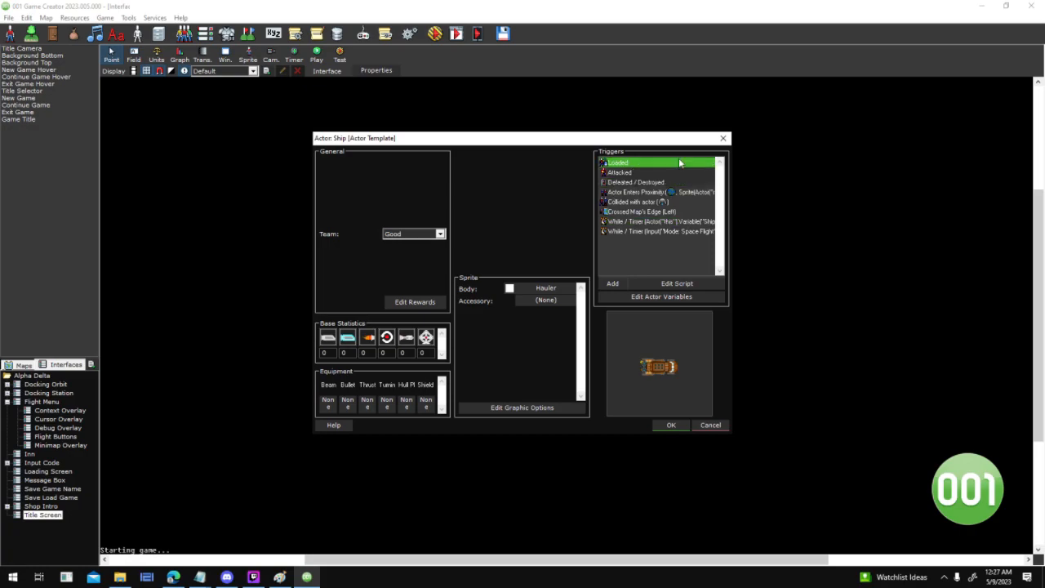
Examine the Actor Enters Proximity trigger's script, then accept the script and base actor dialogs
double_click(696, 192)
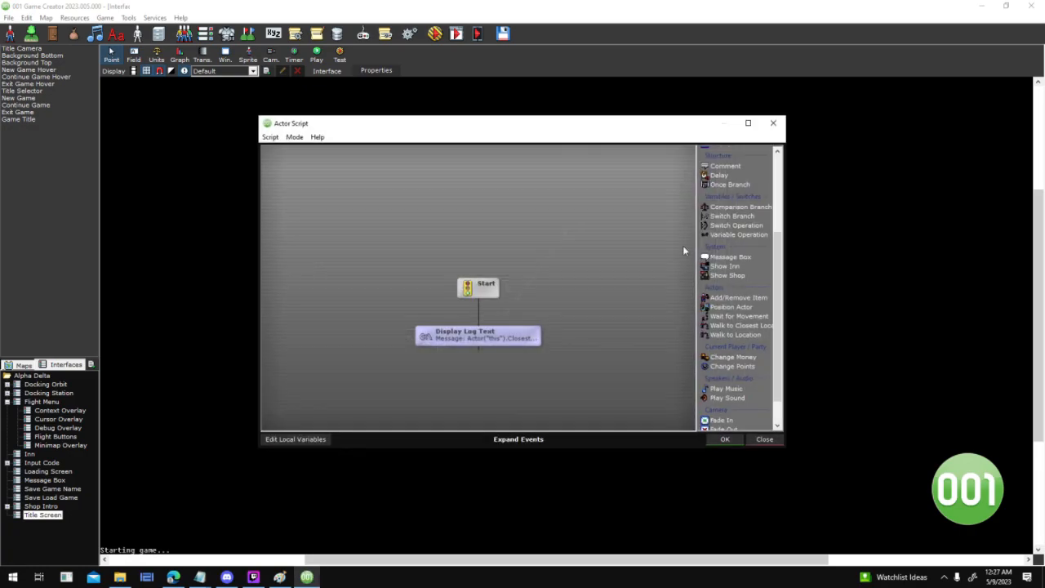
left_click(724, 439)
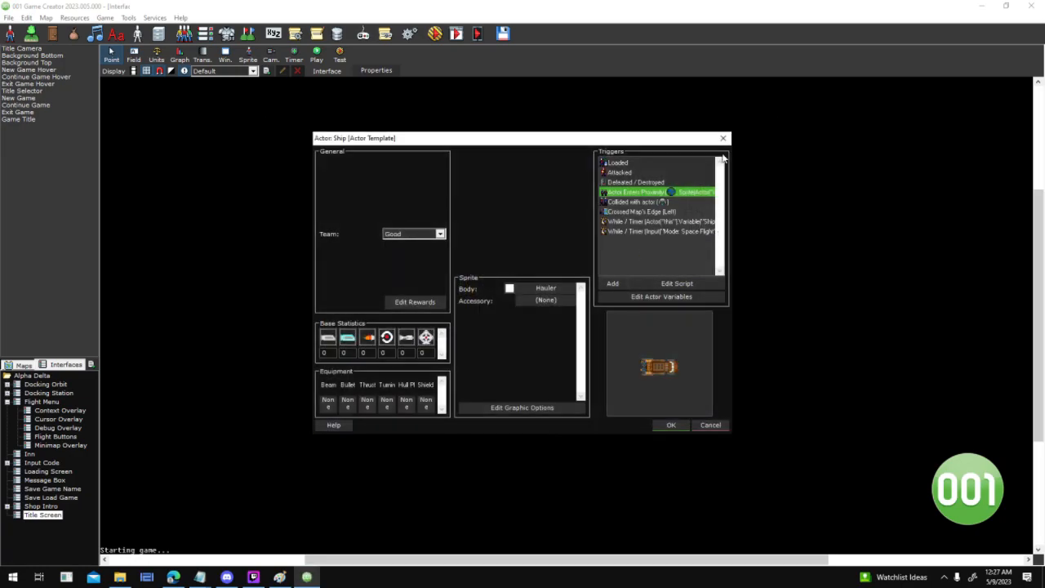
mouse_move(545, 140)
left_mouse_down()
mouse_move(326, 141)
mouse_move(561, 141)
left_mouse_up()
left_click(583, 418)
Check the Player Ship template's default actor, try to open its Defeated / Destroyed trigger, and close it without changes
left_click(563, 290)
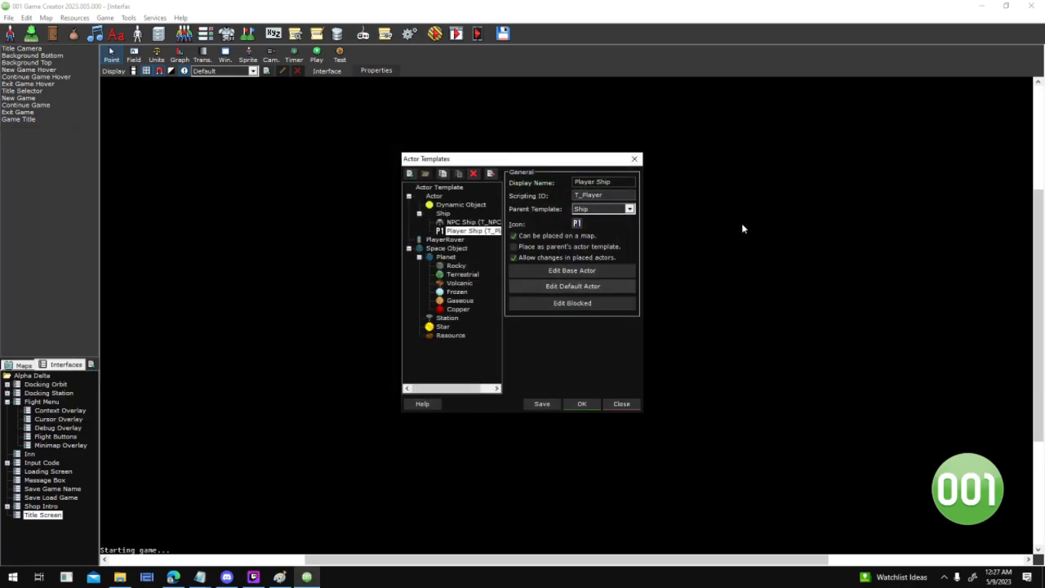
double_click(653, 232)
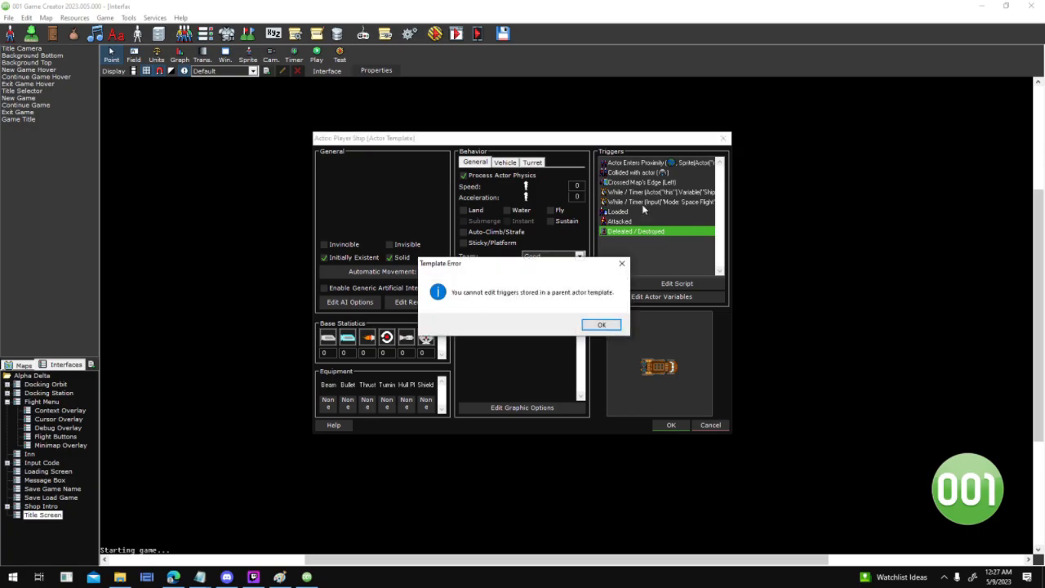
key("Return")
left_click_drag(633, 142, 444, 111)
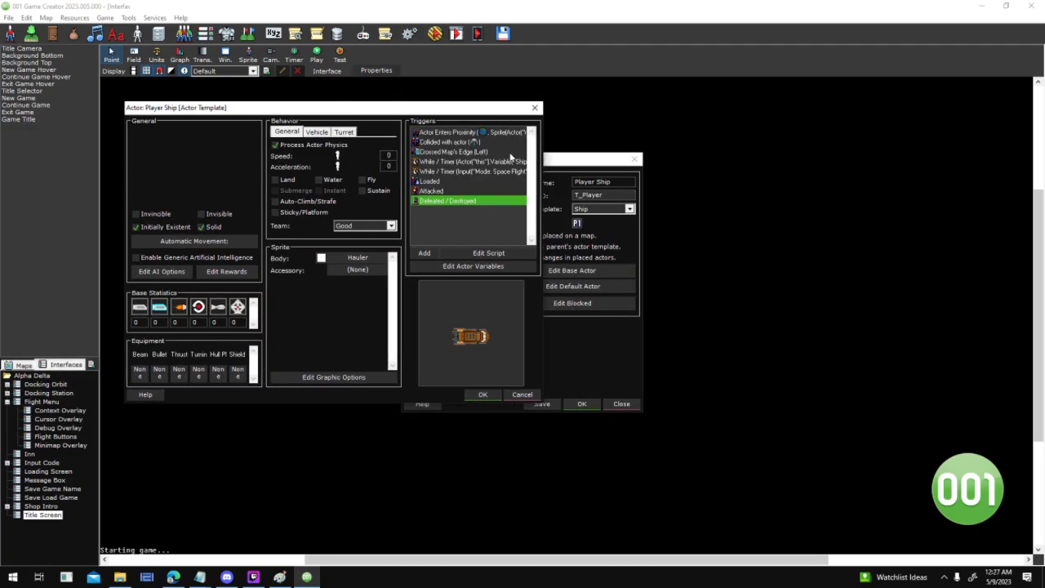
left_click(534, 108)
left_click(592, 287)
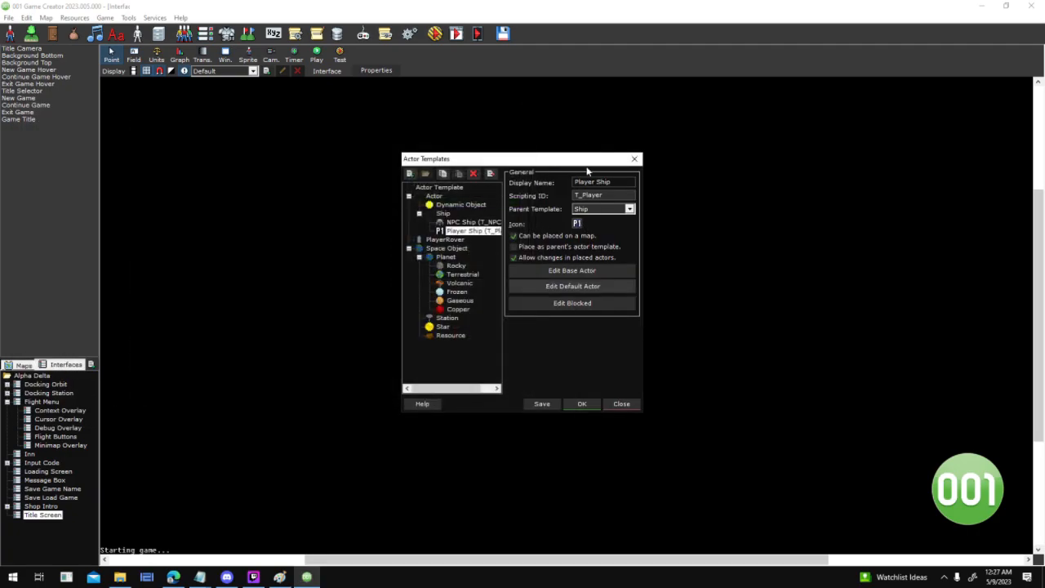
left_click(723, 138)
Check the team options in the Player Ship's base actor and examine the Collided with actor trigger's script
left_click(603, 269)
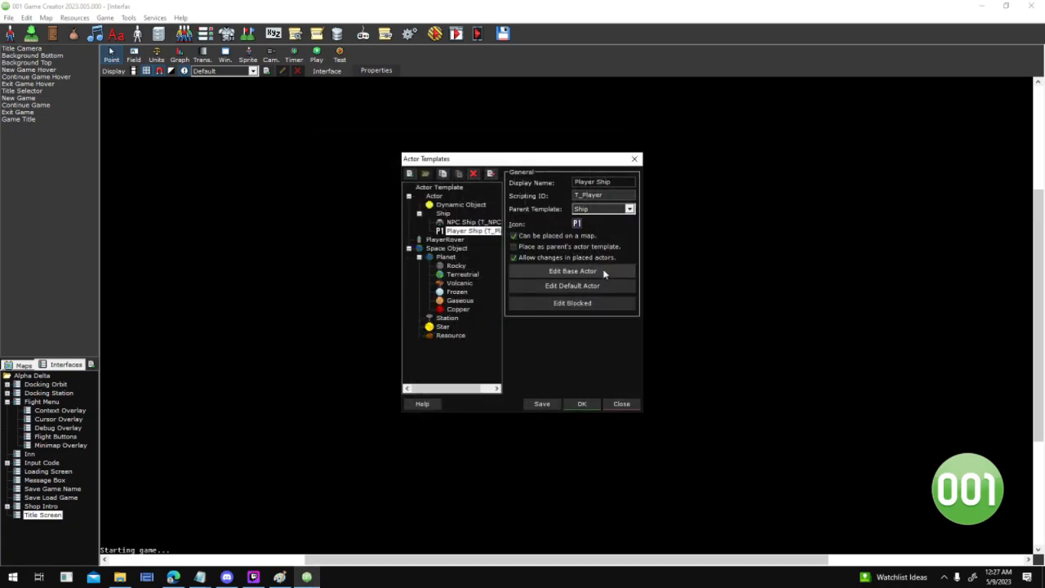
left_click_drag(671, 143, 589, 128)
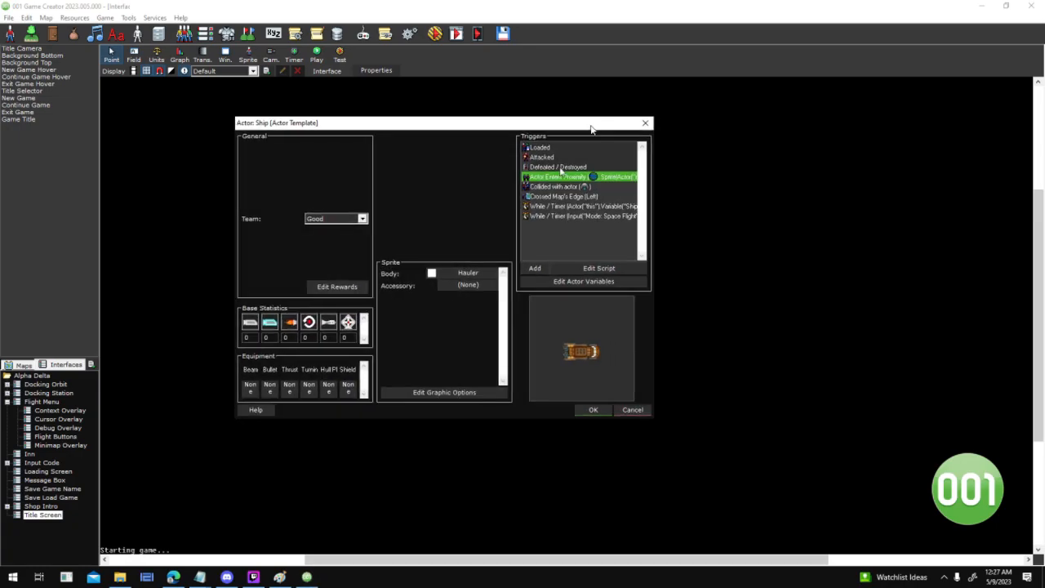
left_click(356, 218)
left_click(326, 228)
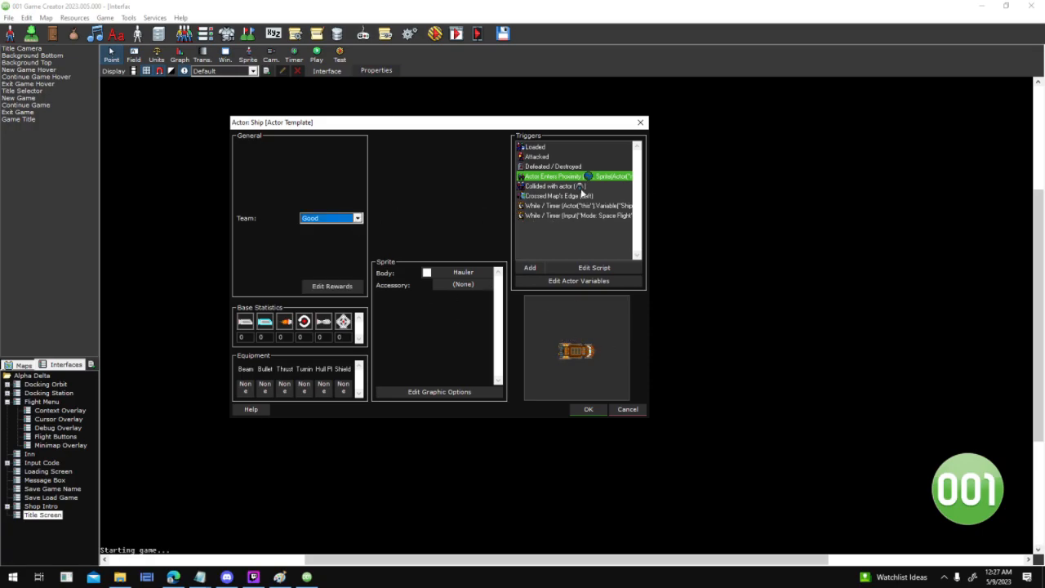
left_click(581, 187)
double_click(595, 191)
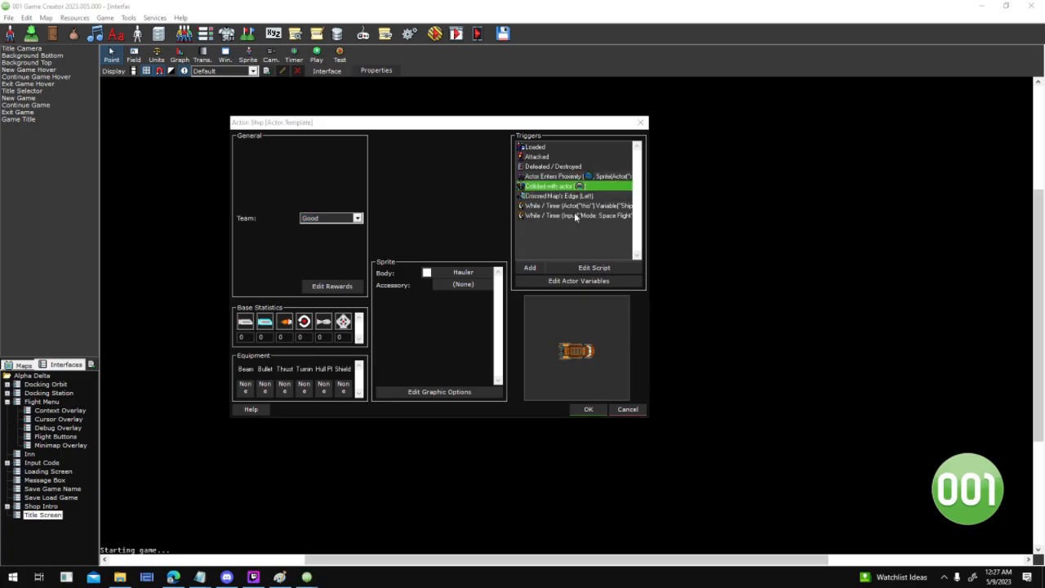
middle_click_drag(297, 193, 396, 349)
scroll(439, 385, "up", 3)
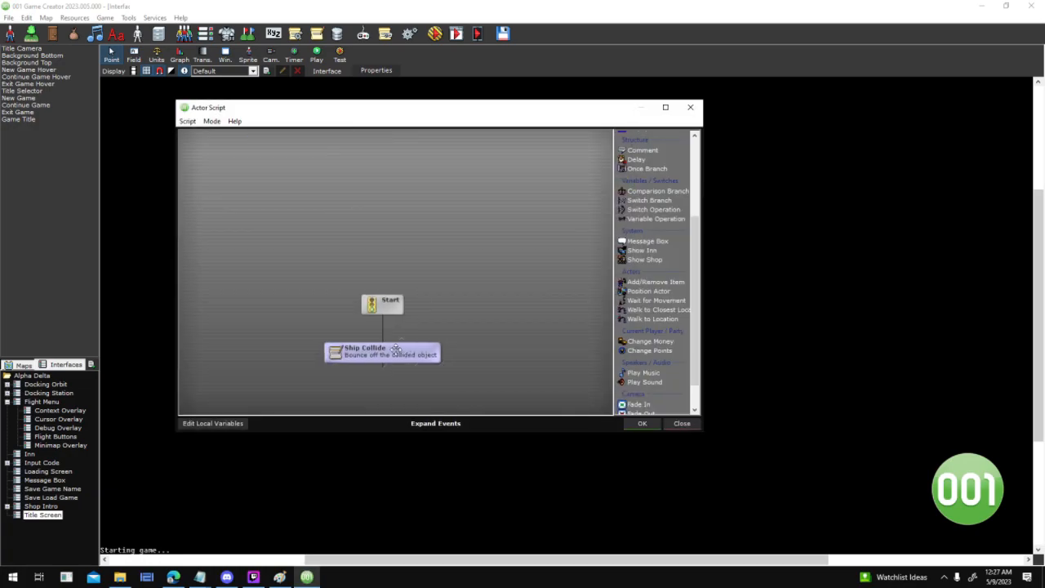
left_click(640, 423)
Examine the full Turning Dampener script of the first While / Timer trigger, then accept it
double_click(582, 205)
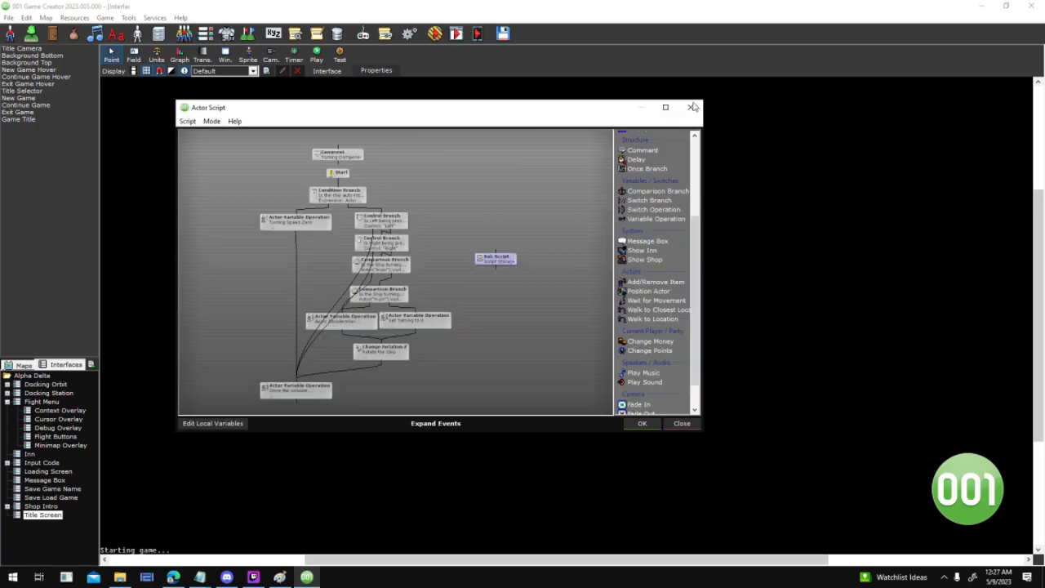
left_click(665, 107)
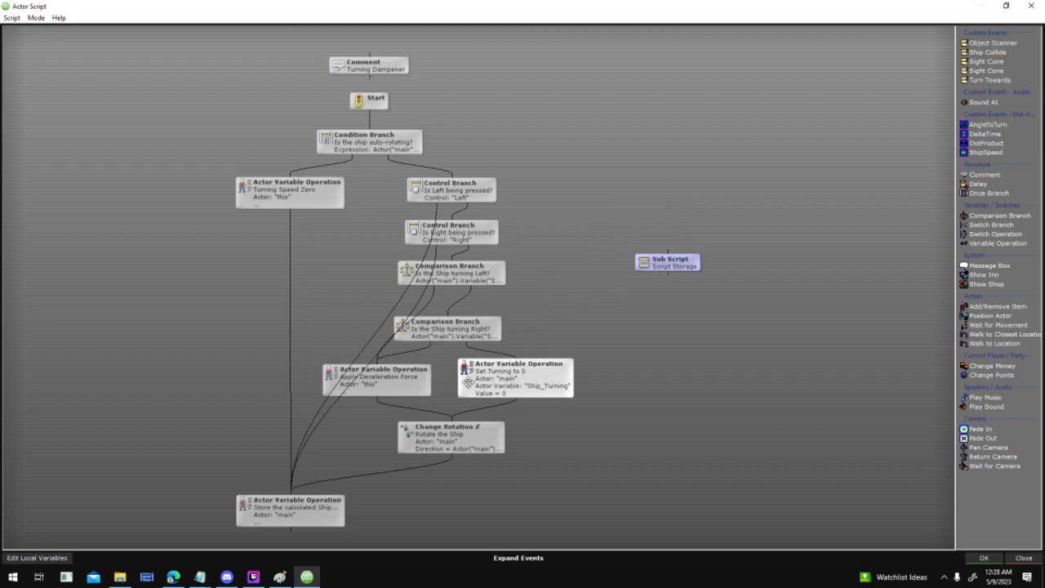
left_click(982, 558)
Check the Mode: Space Flight timer and Crossed Map's Edge (Left) trigger scripts, then accept the actor and template dialogs
left_click(563, 217)
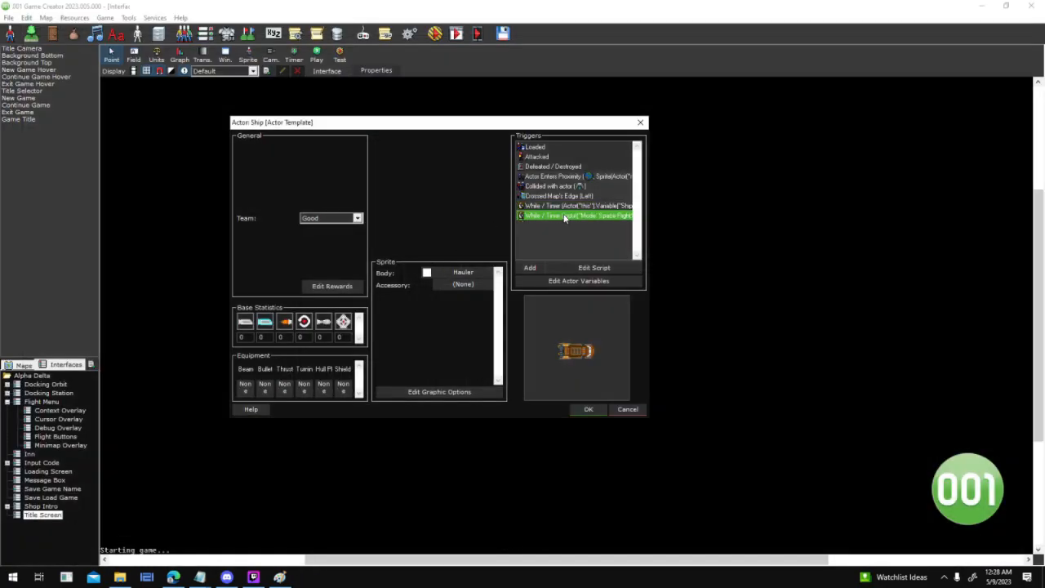
double_click(564, 218)
left_click(692, 107)
left_click(583, 196)
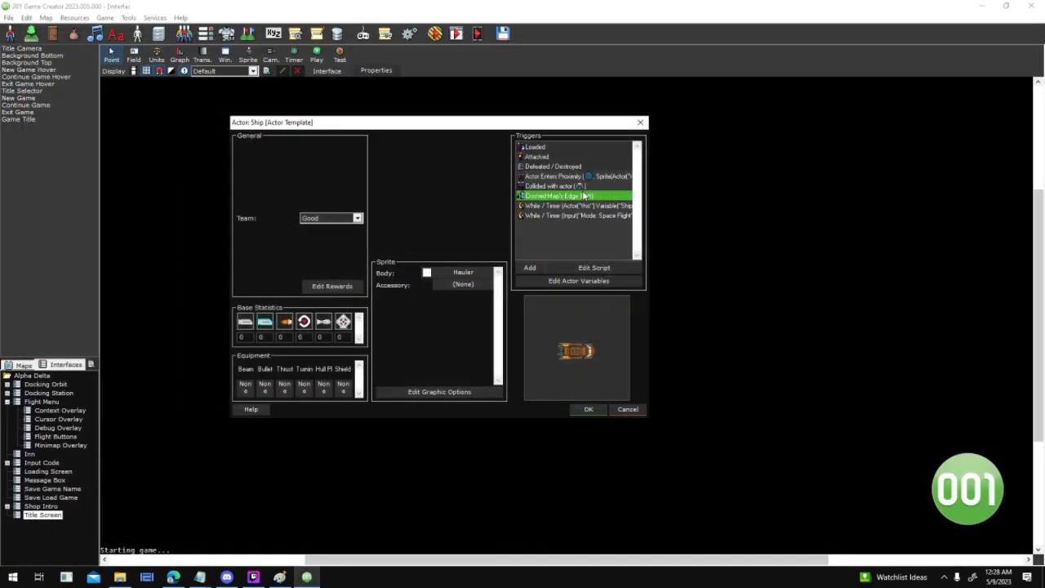
double_click(584, 196)
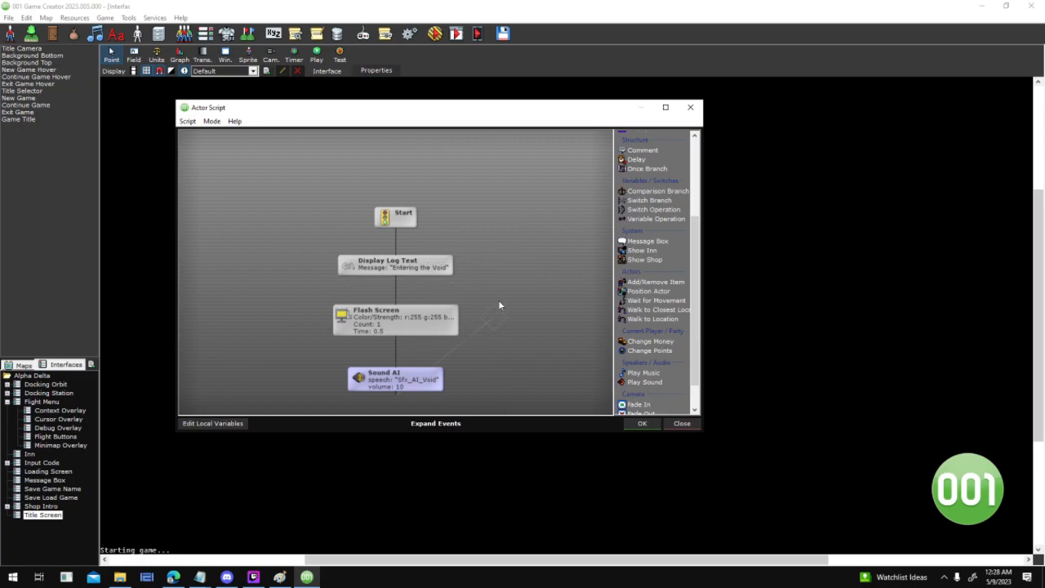
left_click(641, 423)
left_click(596, 413)
left_click(575, 402)
left_click(432, 33)
key("Return")
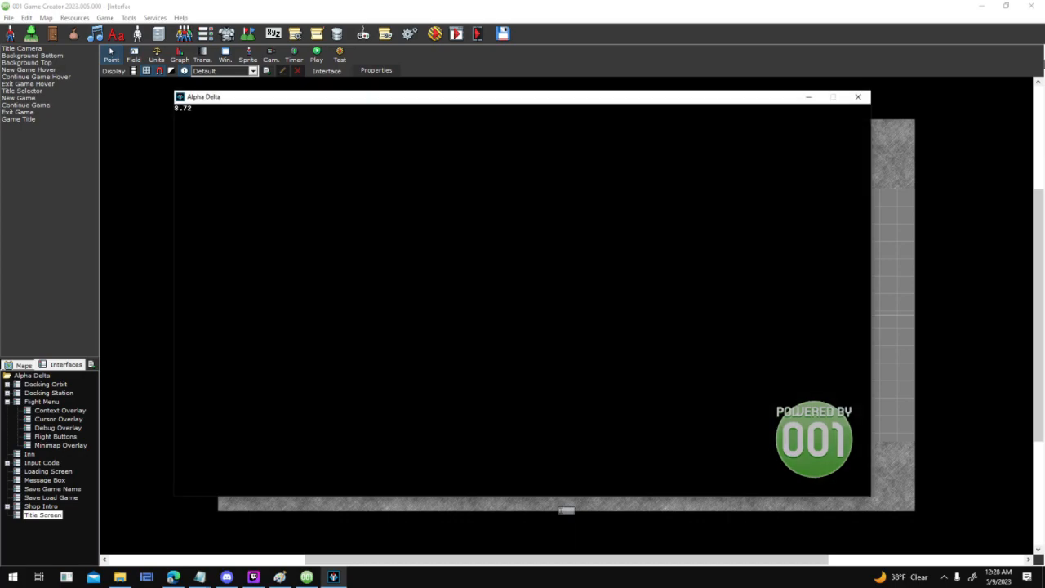
left_click(859, 96)
Open the Sector 0 (Space) map and examine it from the sun past the yellow planet and station to the map's edge
left_click(25, 364)
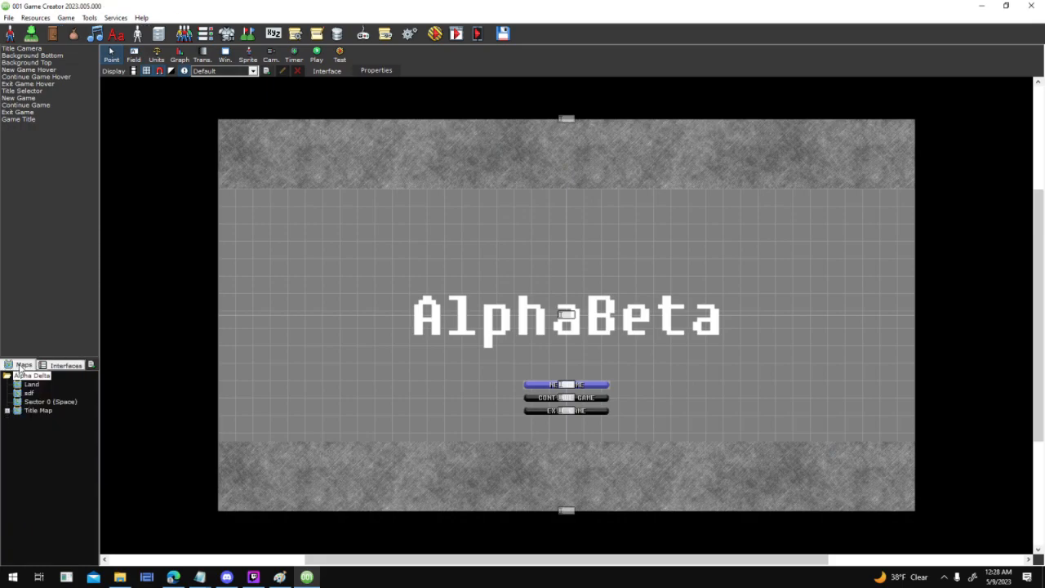
double_click(37, 402)
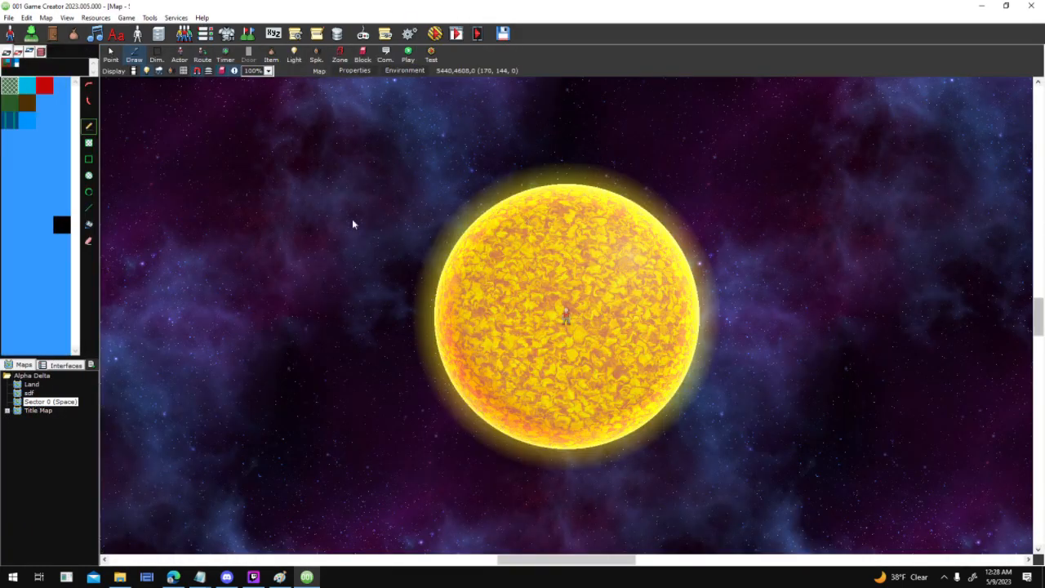
mouse_move(870, 220)
middle_mouse_down()
mouse_move(257, 470)
mouse_move(909, 433)
mouse_move(152, 154)
mouse_move(649, 115)
mouse_move(1033, 468)
mouse_move(406, 320)
mouse_move(843, 137)
mouse_move(600, 247)
mouse_move(539, 364)
middle_mouse_up()
scroll(601, 247, "down", 5)
middle_click_drag(690, 266, 604, 374)
scroll(776, 254, "up", 1)
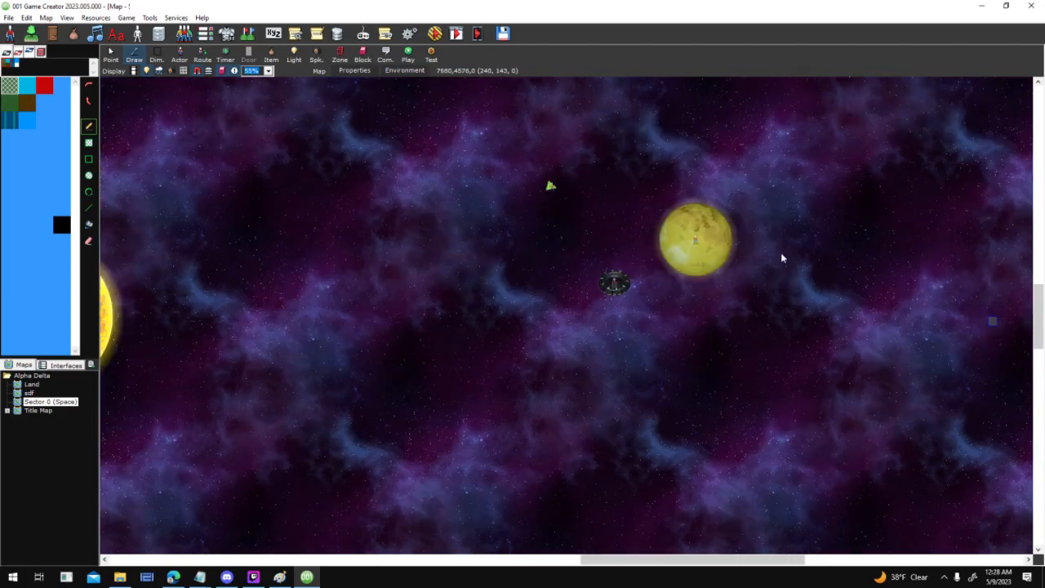
middle_click_drag(781, 254, 492, 252)
middle_click_drag(859, 263, 637, 272)
middle_click_drag(826, 269, 704, 62)
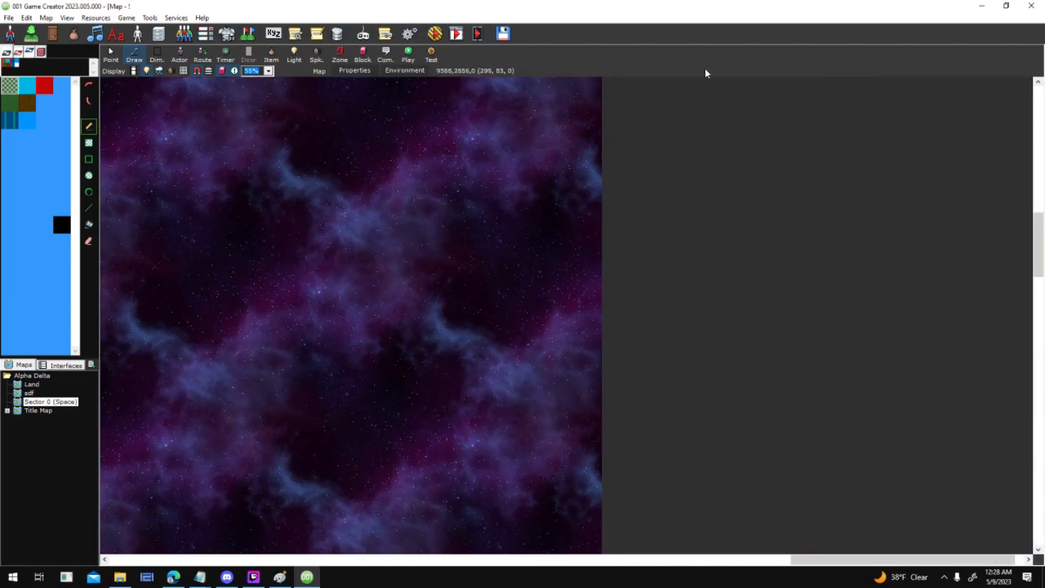
middle_click_drag(709, 190, 713, 326)
middle_click_drag(715, 93, 955, 351)
scroll(955, 351, "up", 1)
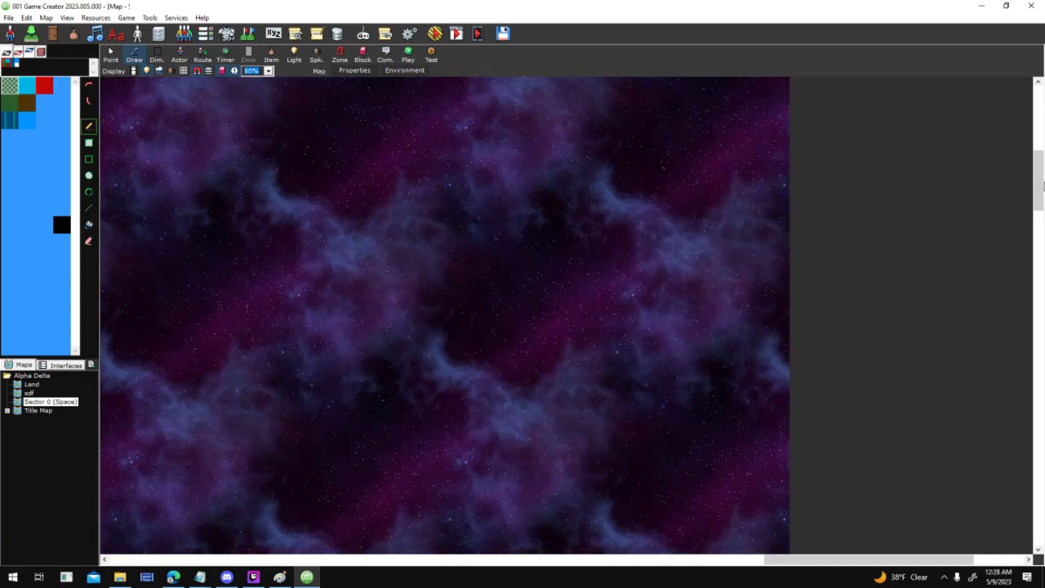
left_click_drag(1040, 181, 1044, 107)
middle_click_drag(764, 317, 877, 97)
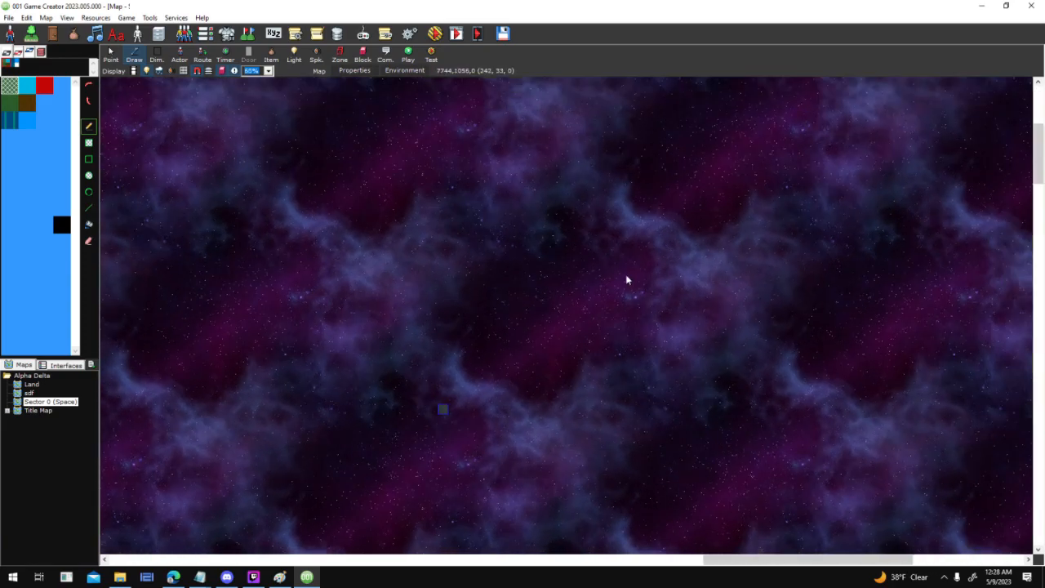
Survey the empty northern part of the Sector 0 map from its edge back to the sun
scroll(594, 301, "up", 8)
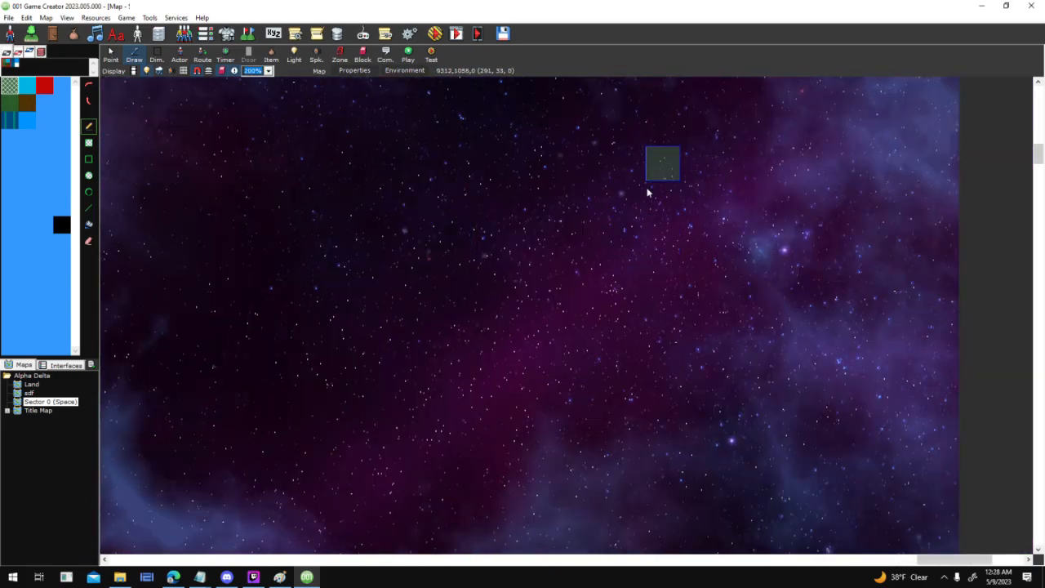
middle_click_drag(647, 193, 852, 209)
middle_click_drag(313, 354, 573, 279)
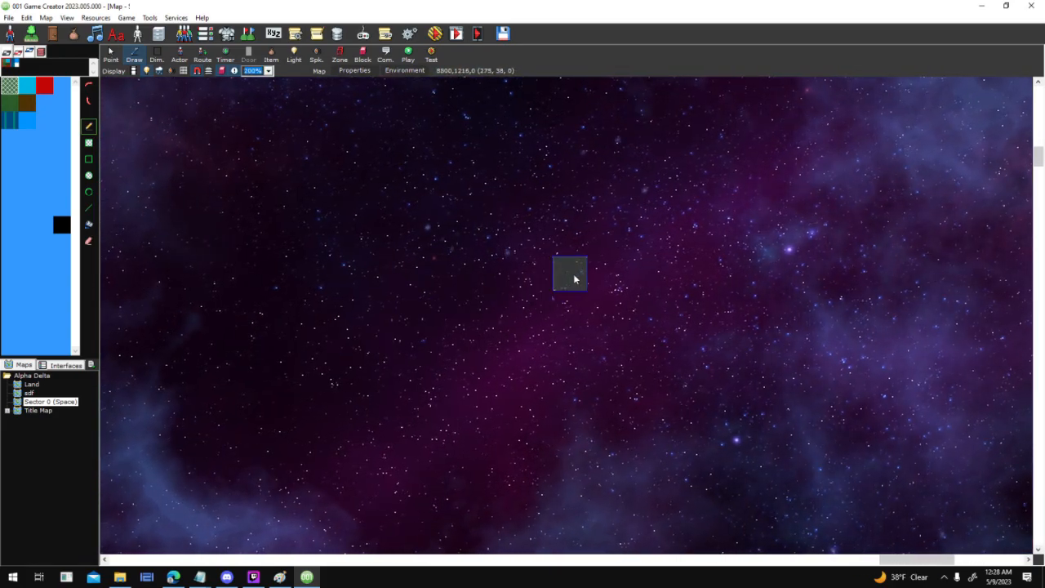
middle_click_drag(512, 396, 819, 161)
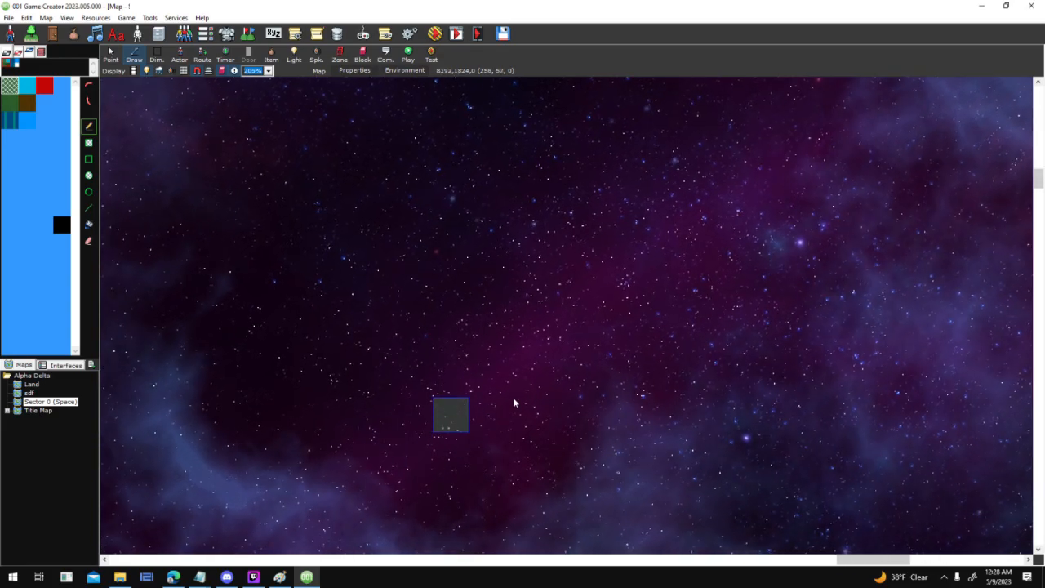
middle_click_drag(513, 402, 688, 294)
middle_click_drag(172, 435, 526, 253)
middle_click_drag(232, 485, 508, 302)
mouse_move(310, 400)
middle_mouse_down()
mouse_move(466, 346)
mouse_move(524, 211)
middle_mouse_up()
middle_click_drag(376, 206, 532, 318)
scroll(323, 333, "down", 7)
middle_click_drag(355, 387, 253, 148)
mouse_move(217, 261)
middle_mouse_down()
mouse_move(534, 325)
mouse_move(522, 263)
mouse_move(401, 234)
mouse_move(284, 238)
mouse_move(198, 319)
mouse_move(522, 236)
middle_mouse_up()
middle_click_drag(163, 122, 489, 206)
scroll(326, 310, "down", 1)
middle_click_drag(193, 286, 491, 401)
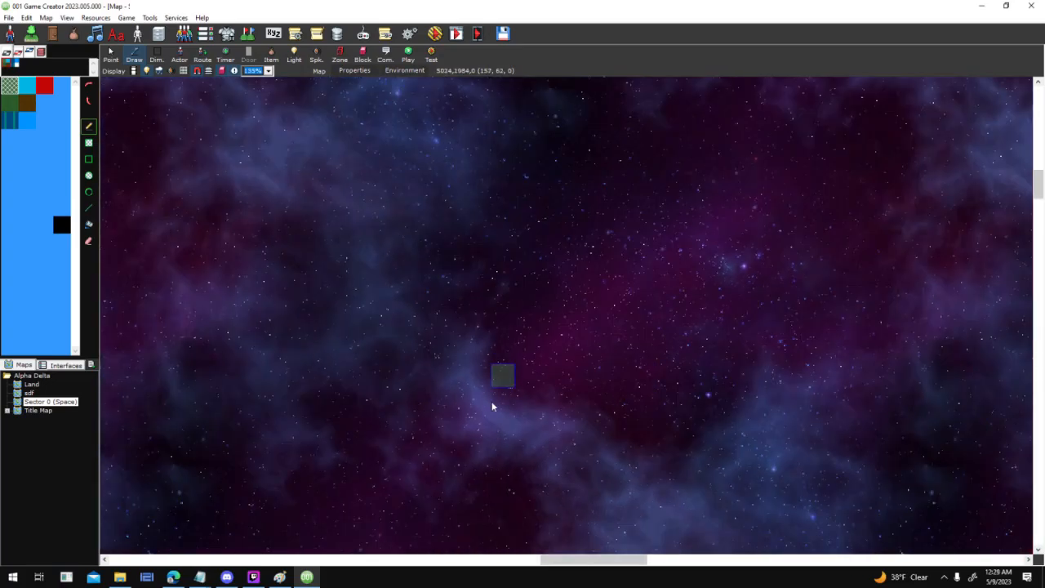
scroll(490, 425, "down", 2)
middle_click_drag(359, 499, 513, 438)
mouse_move(564, 436)
middle_mouse_down()
mouse_move(422, 331)
mouse_move(57, 332)
mouse_move(36, 298)
middle_mouse_up()
scroll(471, 423, "down", 1)
middle_click_drag(476, 426, 556, 333)
scroll(497, 430, "up", 2)
middle_click_drag(487, 457, 963, 522)
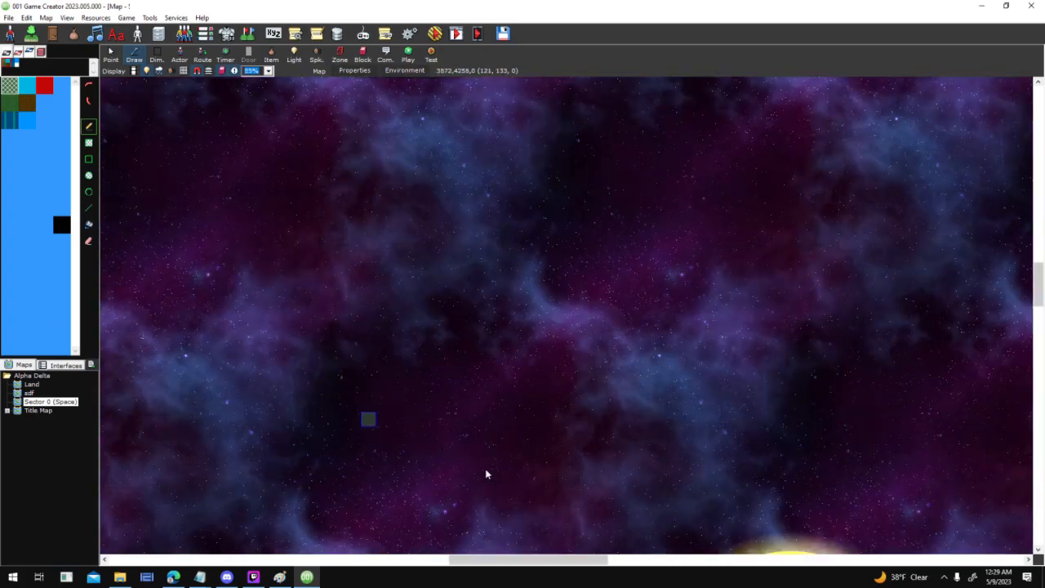
middle_click_drag(590, 535, 254, 158)
scroll(476, 362, "up", 2)
middle_click_drag(584, 391, 421, 287)
scroll(355, 199, "up", 2)
scroll(355, 198, "up", 1)
Try enabling the left, up, right and down boundaries in the Sector 0 map properties, then clear them and accept the dialog
left_click(354, 70)
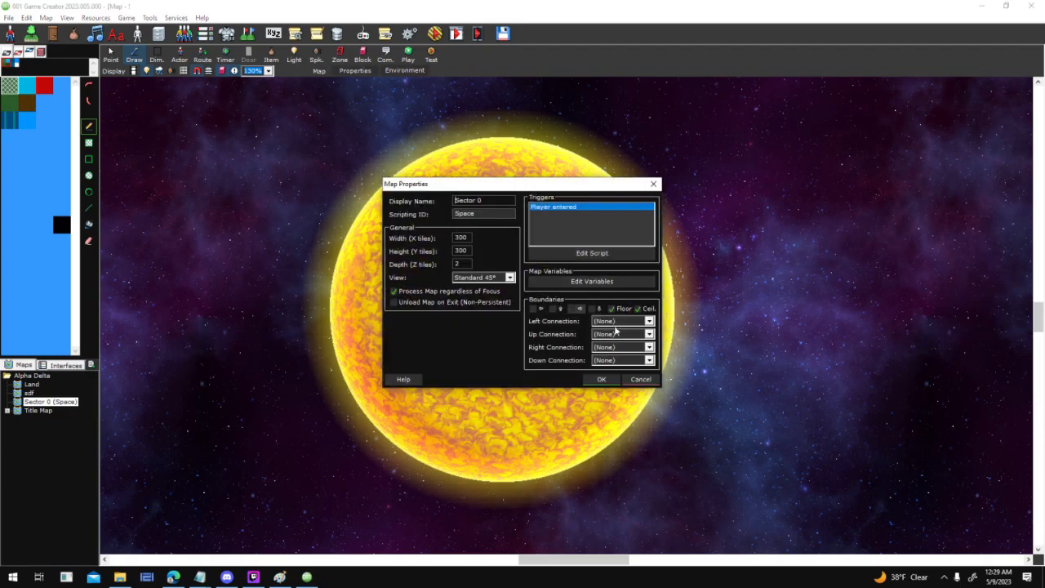
left_click(648, 322)
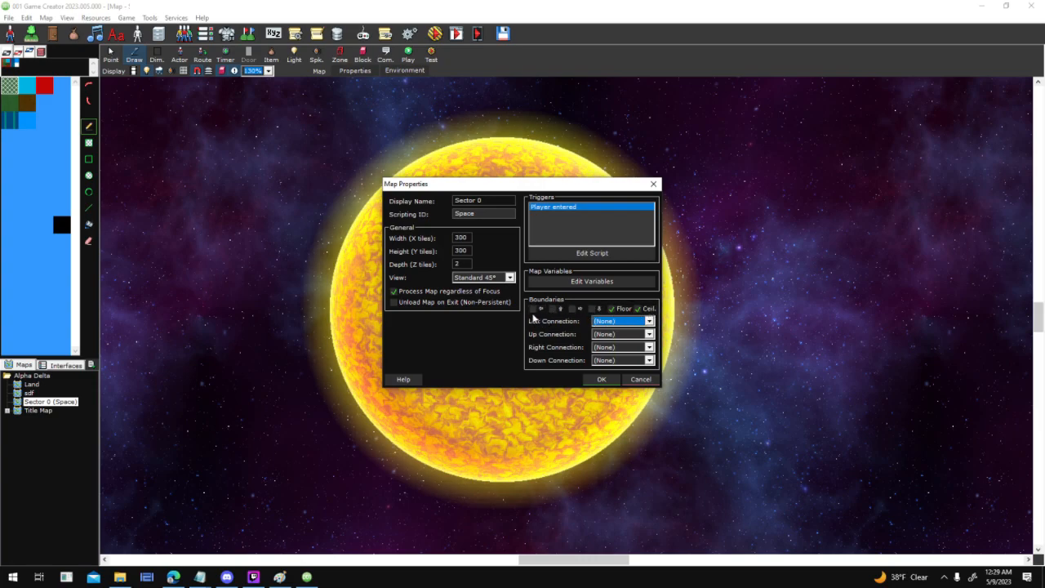
left_click(591, 309)
left_click(552, 308)
left_click(532, 308)
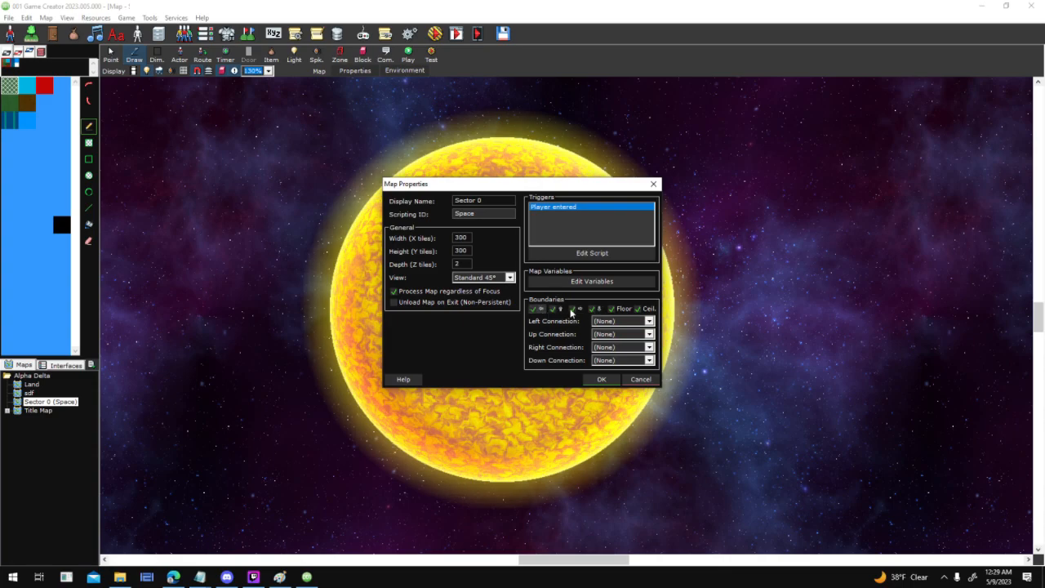
left_click(591, 308)
left_click(552, 308)
left_click(533, 308)
left_click(602, 380)
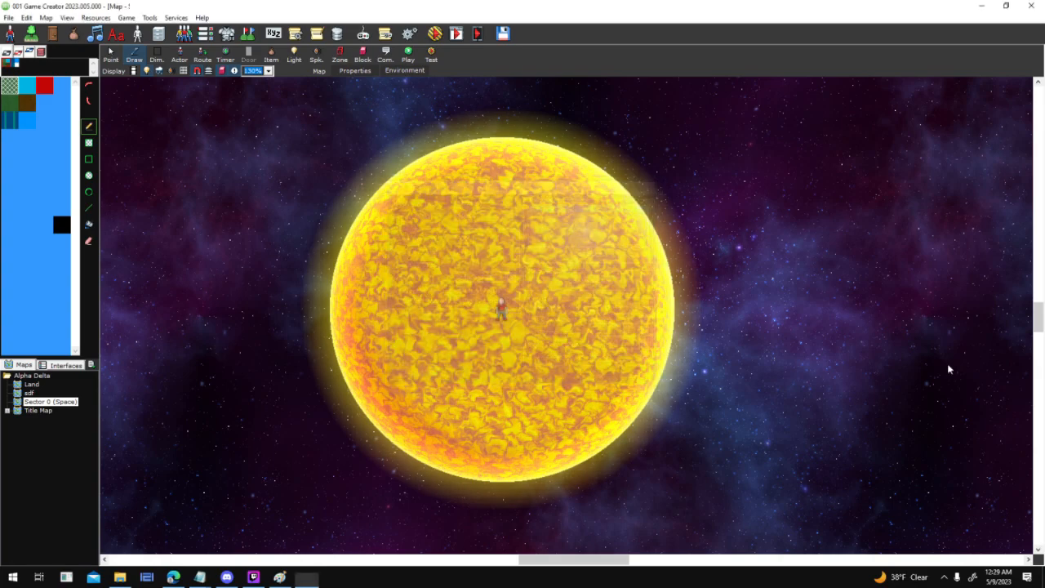
Survey the map from its eastern edge to the banded planet, then check the map's Left Connection options without saving
scroll(947, 369, "down", 2)
middle_click_drag(947, 367, 638, 408)
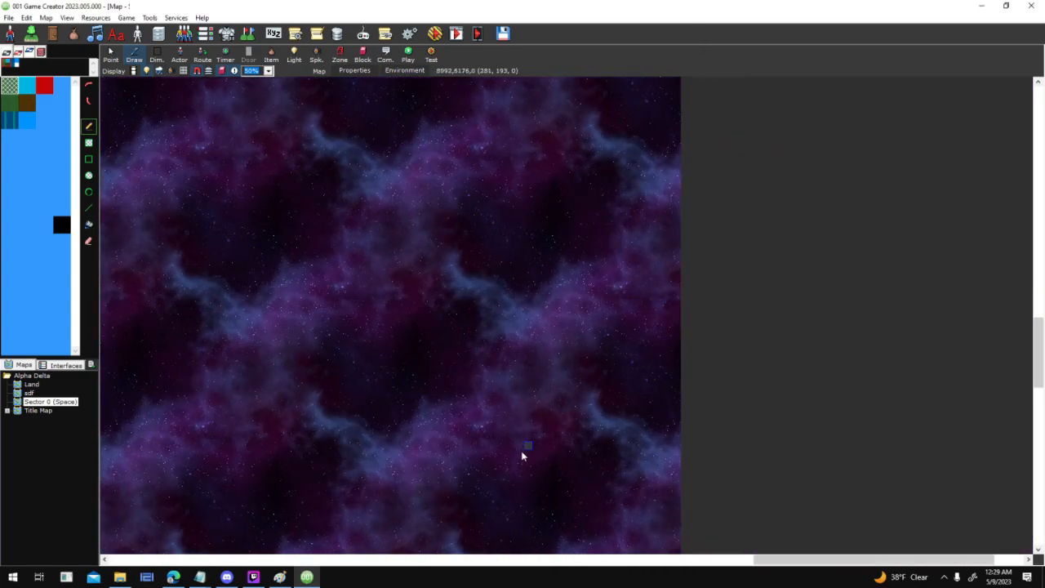
middle_click_drag(522, 452, 734, 311)
middle_click_drag(577, 366, 928, 288)
middle_click_drag(222, 441, 879, 402)
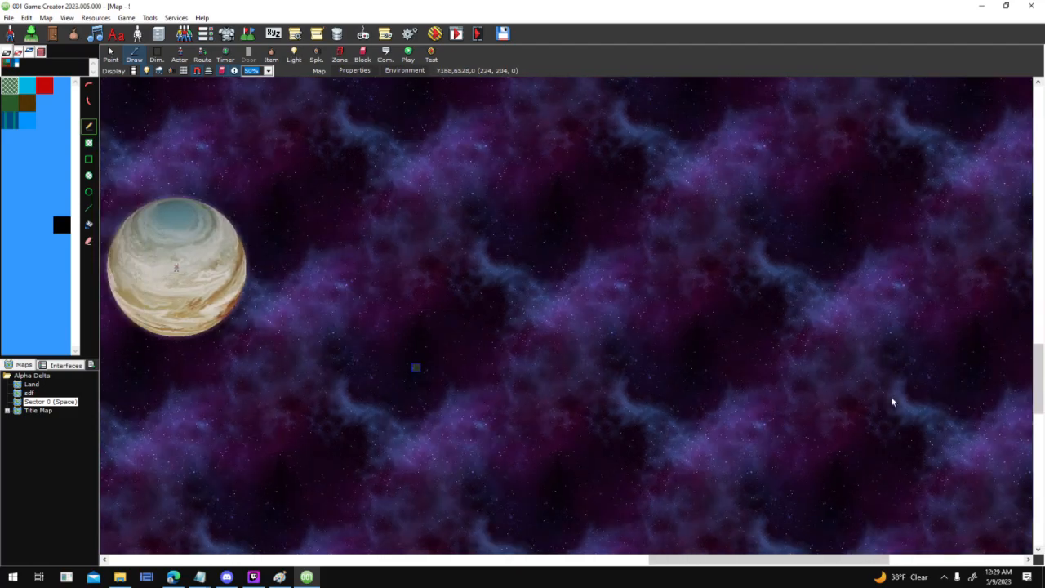
left_click(354, 70)
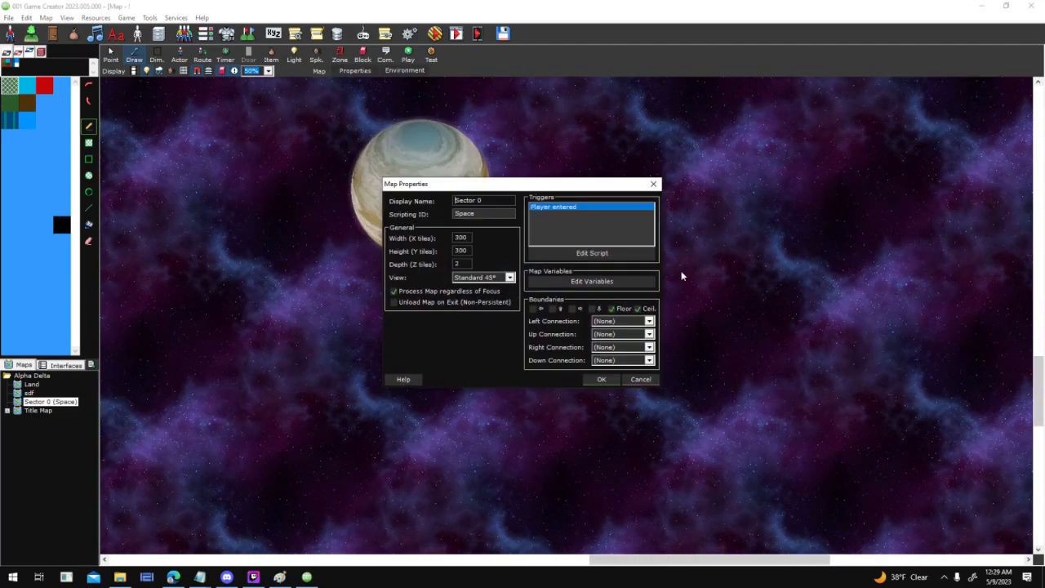
left_click(621, 321)
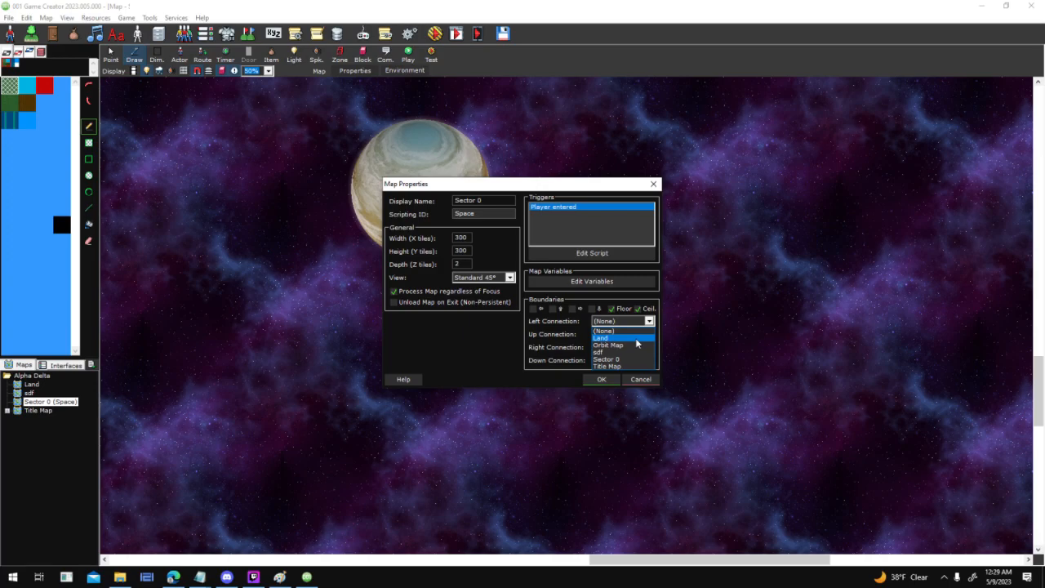
left_click(607, 222)
left_click(641, 379)
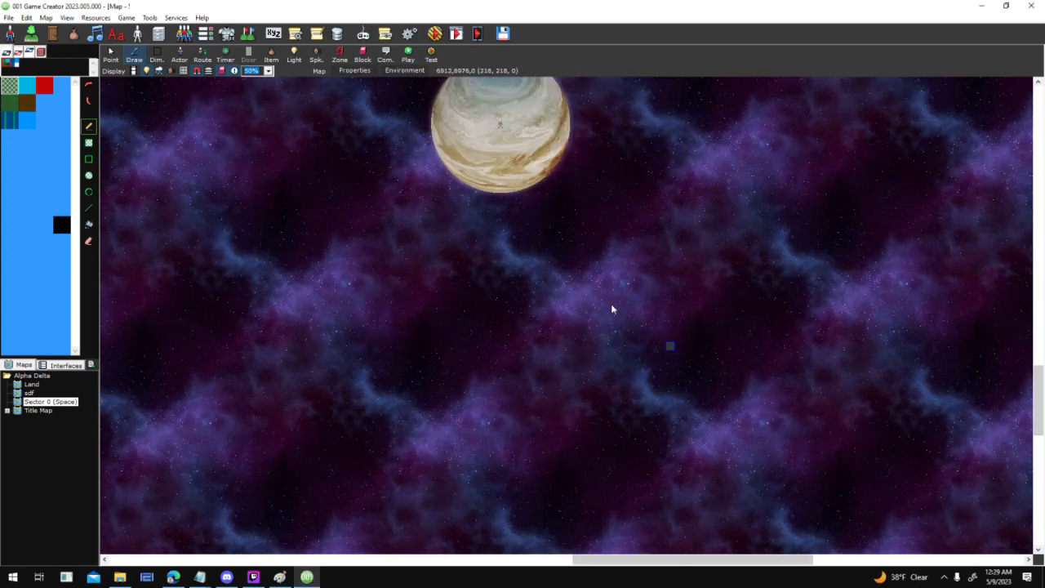
Revisit the map's eastern edge and check the connection options and width in the Sector 0 map properties
middle_click_drag(903, 279, 462, 311)
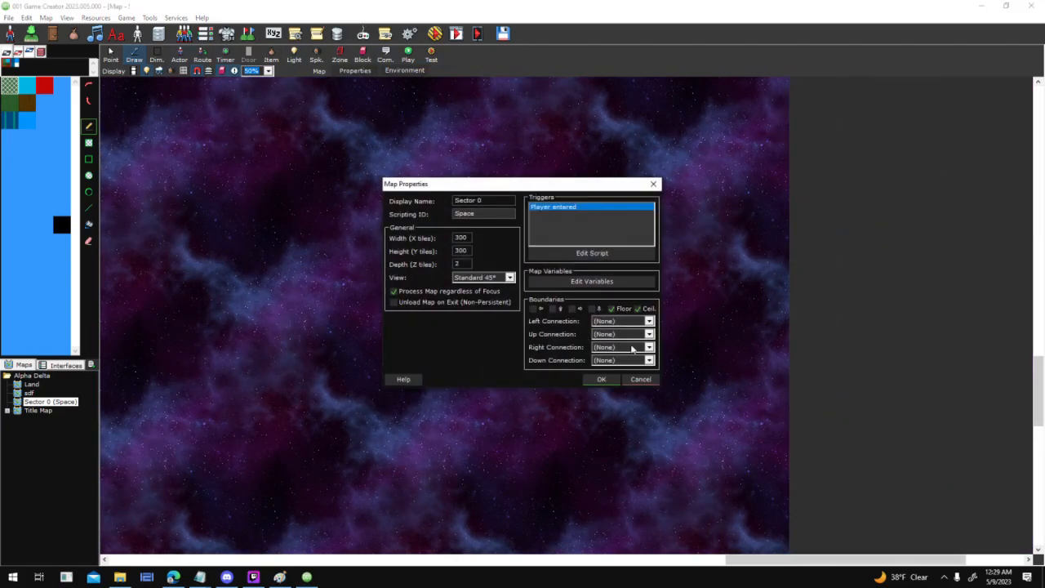
left_click(631, 349)
left_click(652, 371)
left_click(648, 346)
left_click(647, 357)
left_click_drag(469, 238, 369, 238)
Calculate 32 × 300 and divide the result by 2 in Calculator, then return to the map properties and accept them
left_click(13, 577)
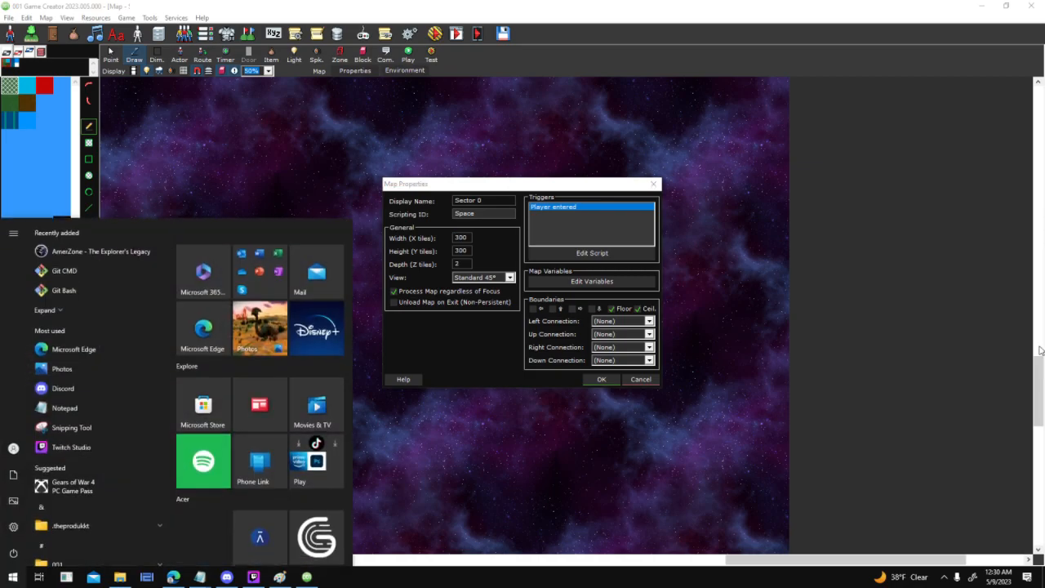
type("calc")
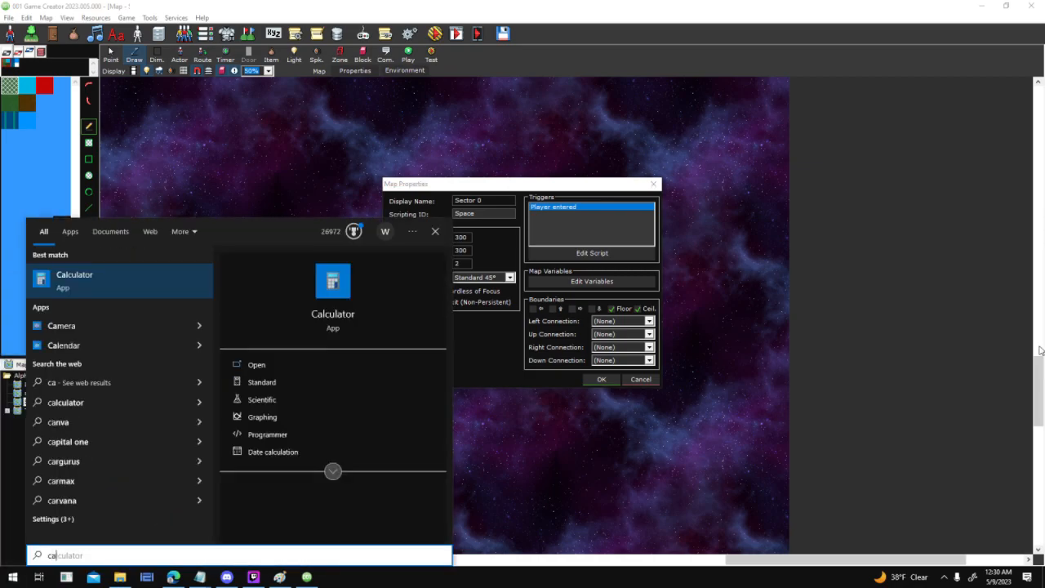
key("Return")
type("3")
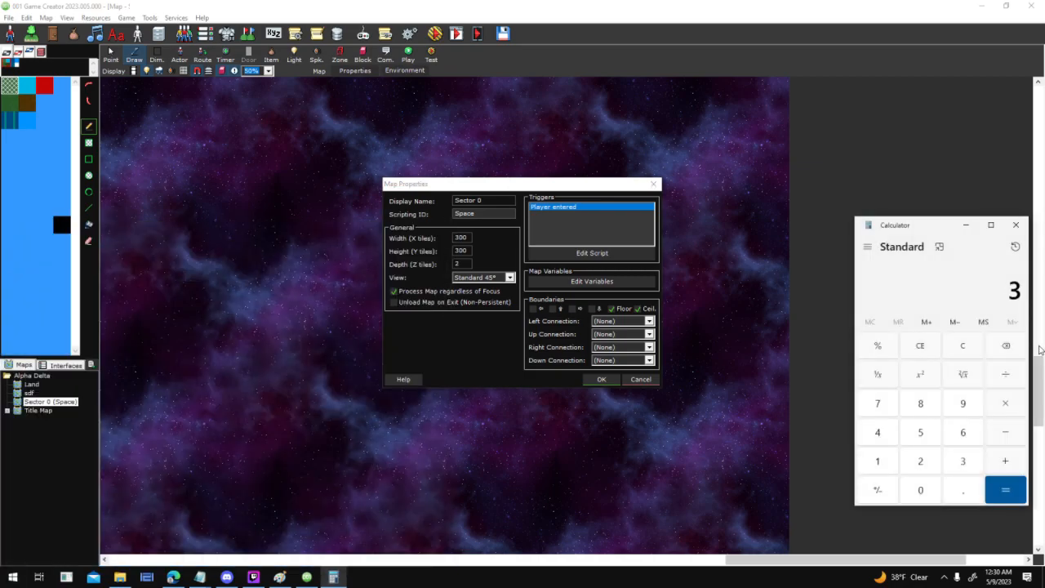
type("00")
key("BackSpace")
type("3")
type("00")
key("Return")
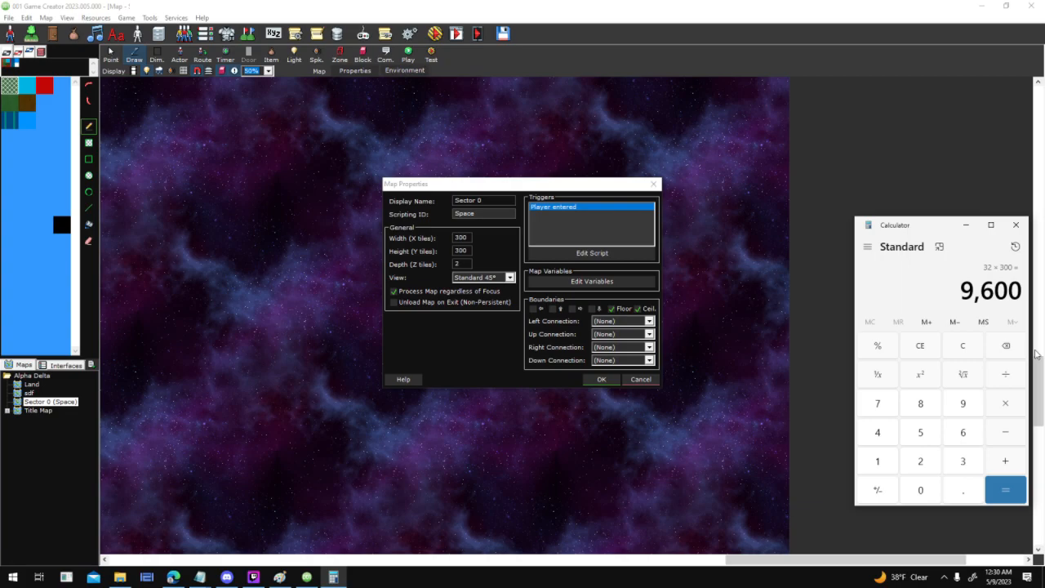
type("/2")
key("Return")
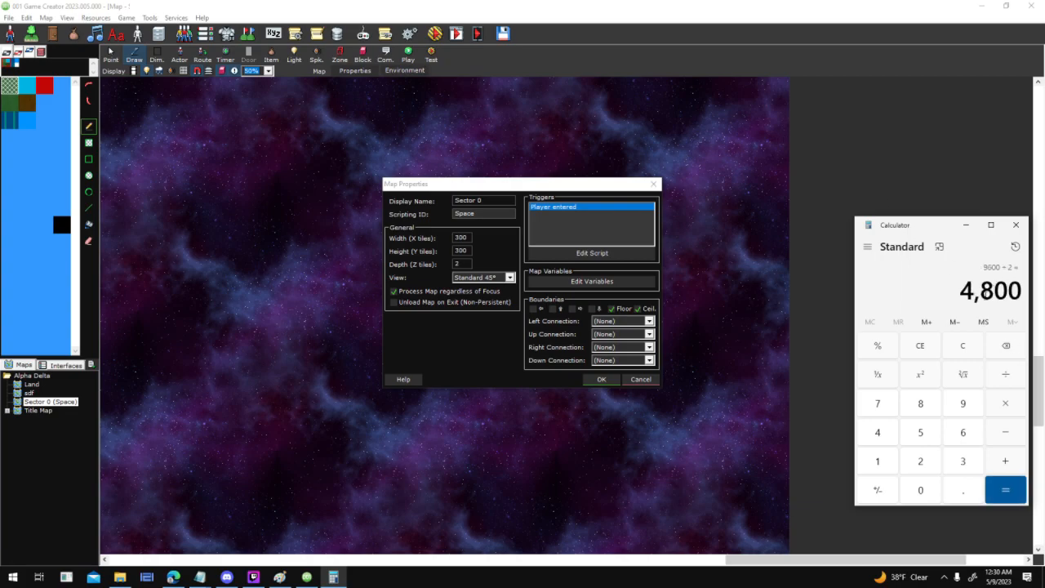
left_click_drag(975, 291, 1035, 295)
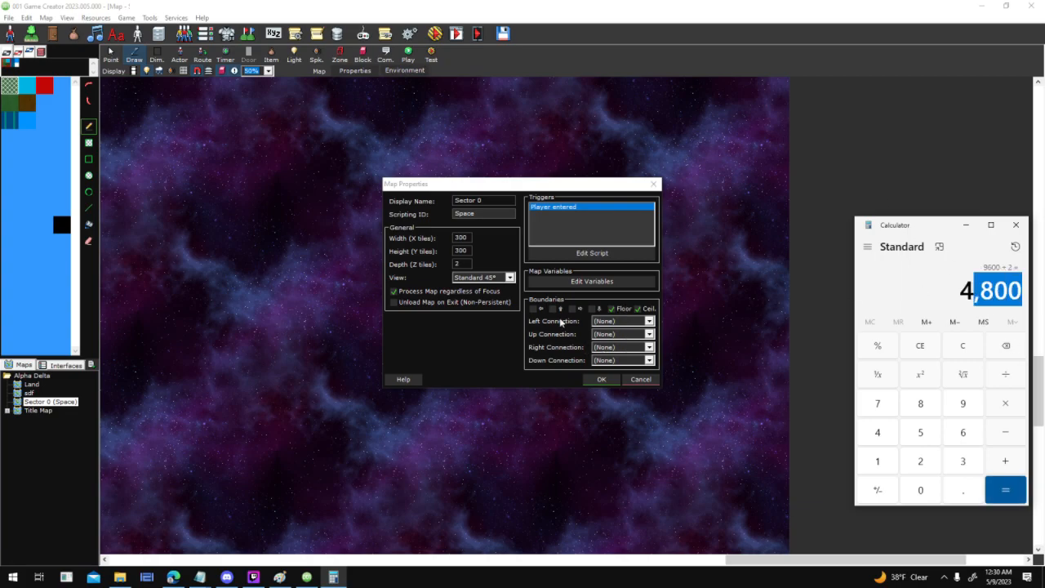
left_click(480, 328)
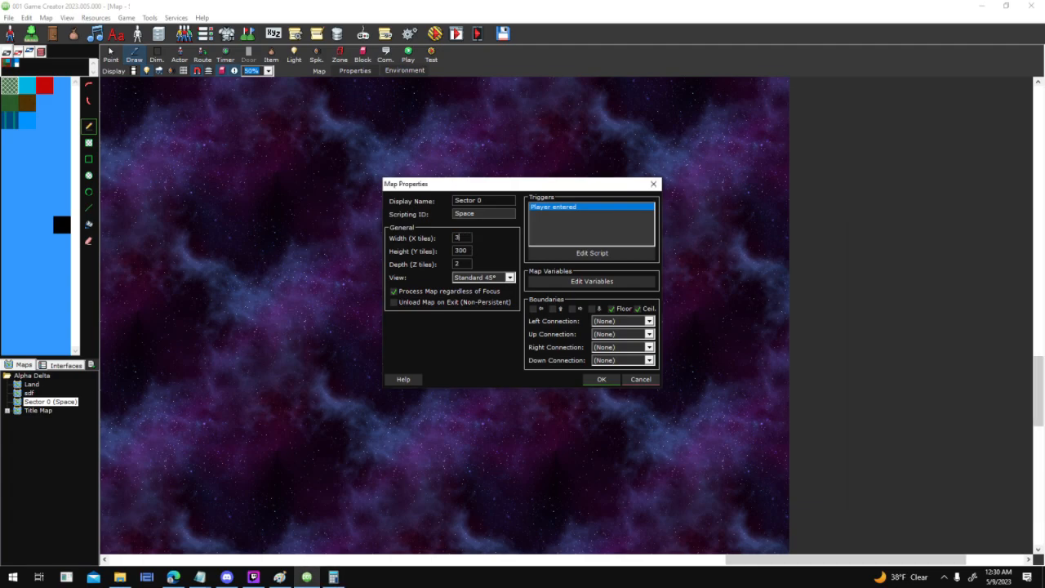
left_click(601, 380)
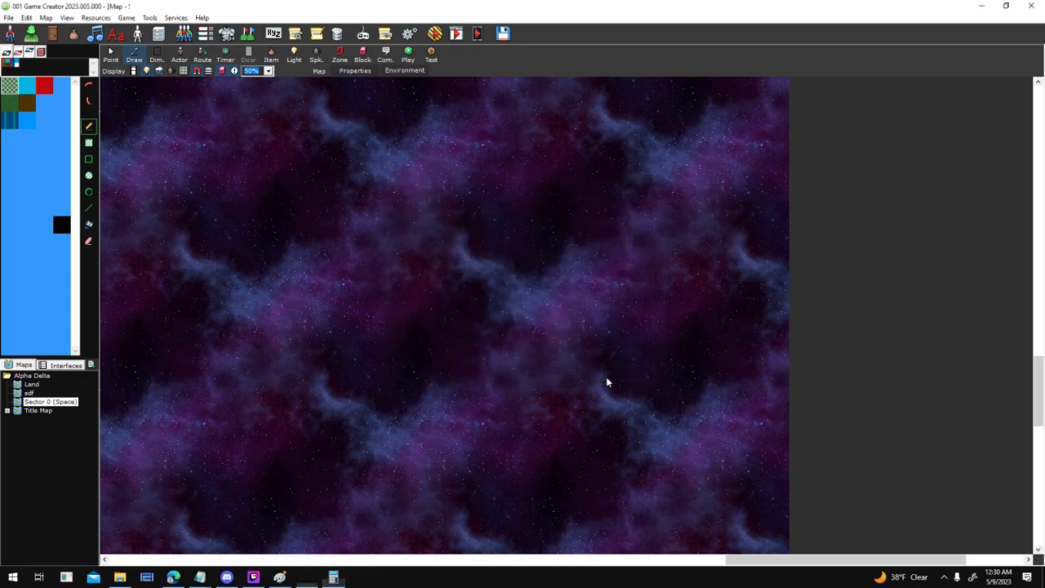
Survey the Sector 0 map from the banded planet across to the red and green planets
middle_click_drag(430, 166, 781, 380)
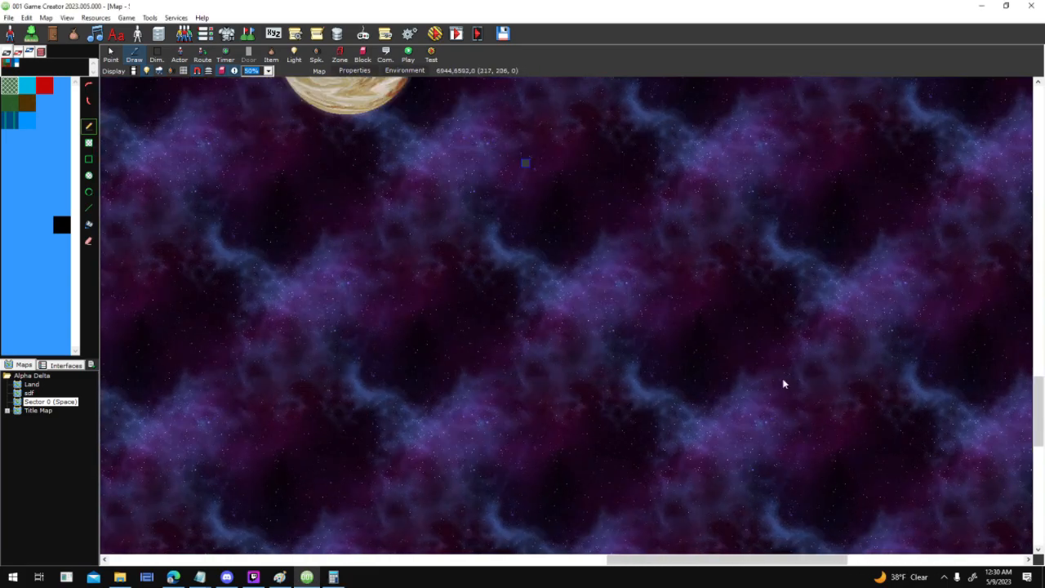
mouse_move(319, 317)
middle_mouse_down()
mouse_move(476, 303)
mouse_move(555, 326)
middle_mouse_up()
scroll(354, 355, "up", 1)
mouse_move(453, 98)
middle_mouse_down()
mouse_move(382, 324)
mouse_move(275, 459)
middle_mouse_up()
mouse_move(904, 498)
middle_mouse_down()
mouse_move(753, 335)
mouse_move(158, 473)
middle_mouse_up()
mouse_move(402, 350)
middle_mouse_down()
mouse_move(688, 468)
mouse_move(775, 536)
middle_mouse_up()
middle_click_drag(721, 193, 861, 375)
mouse_move(342, 212)
middle_mouse_down()
mouse_move(501, 242)
mouse_move(697, 324)
mouse_move(804, 329)
mouse_move(800, 504)
middle_mouse_up()
mouse_move(523, 404)
middle_mouse_down()
mouse_move(626, 278)
mouse_move(726, 195)
middle_mouse_up()
middle_click_drag(888, 434, 804, 176)
scroll(720, 360, "up", 1)
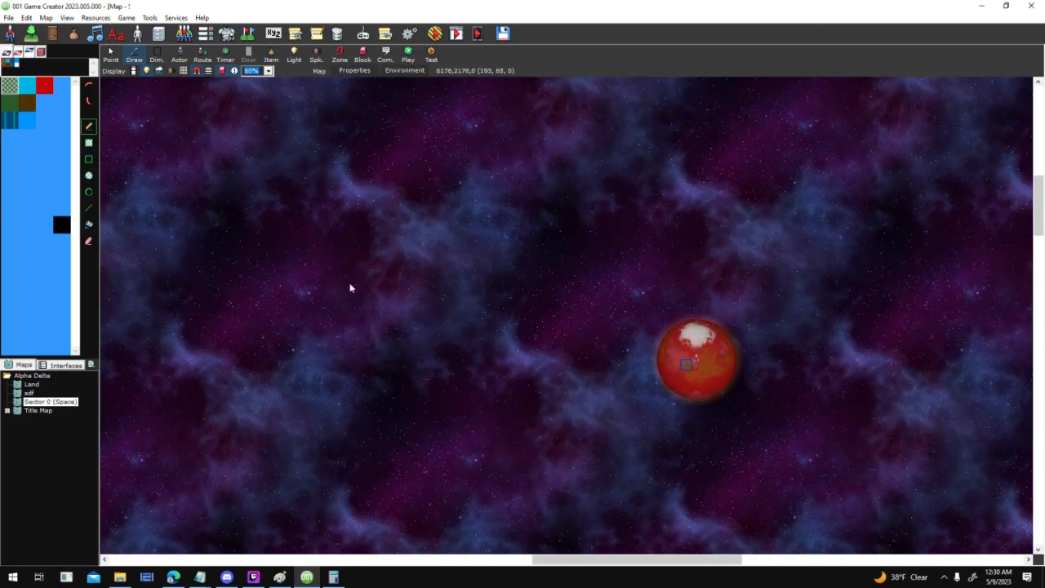
middle_click_drag(226, 291, 454, 161)
middle_click_drag(360, 316, 621, 100)
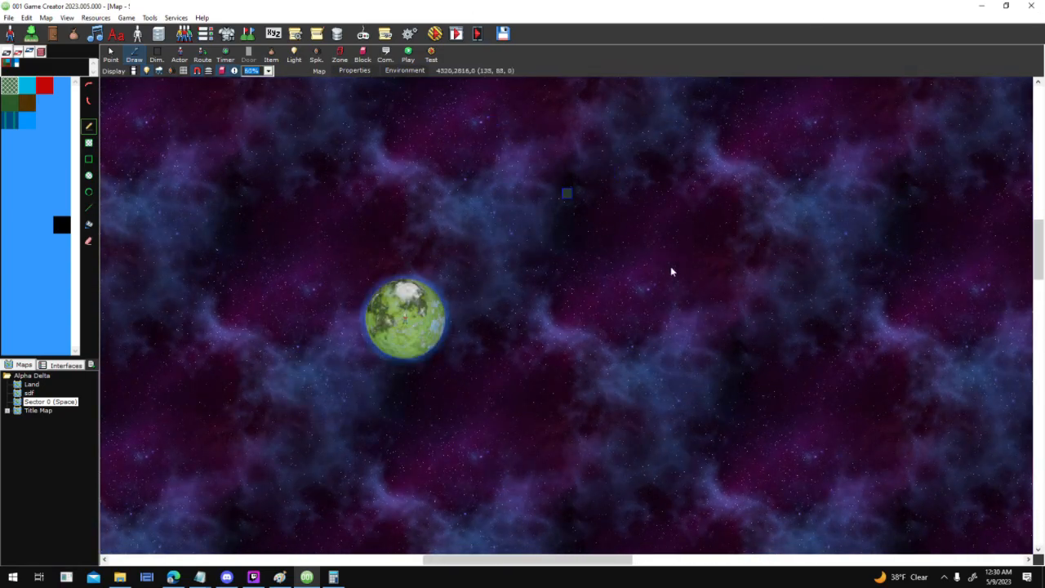
scroll(631, 261, "down", 2)
middle_click_drag(125, 343, 302, 266)
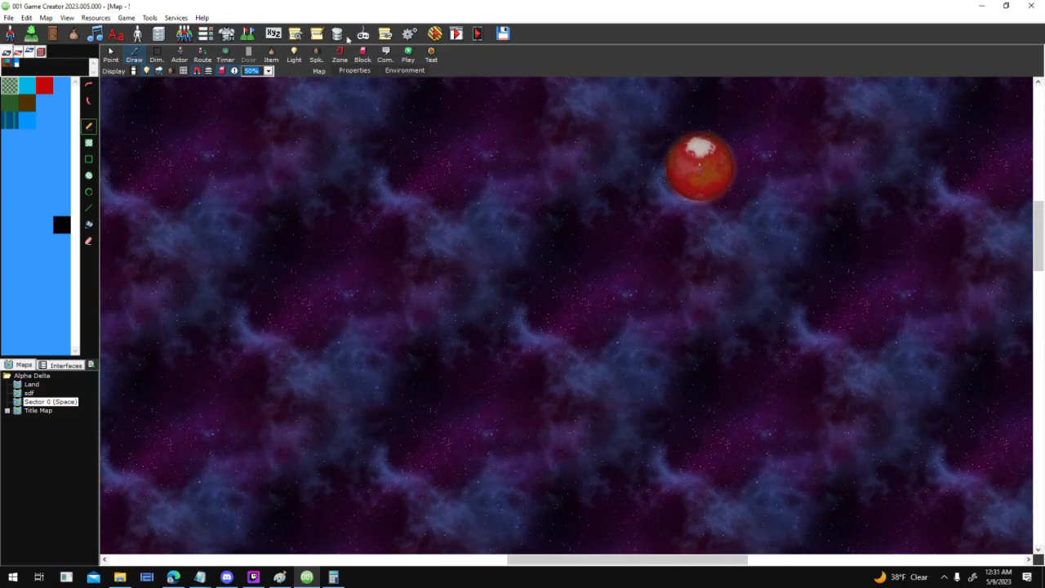
Test-run the game in the debugger, start a new game and fly the ship away from the yellow planet and station
left_click(439, 34)
key("Return")
key("Return")
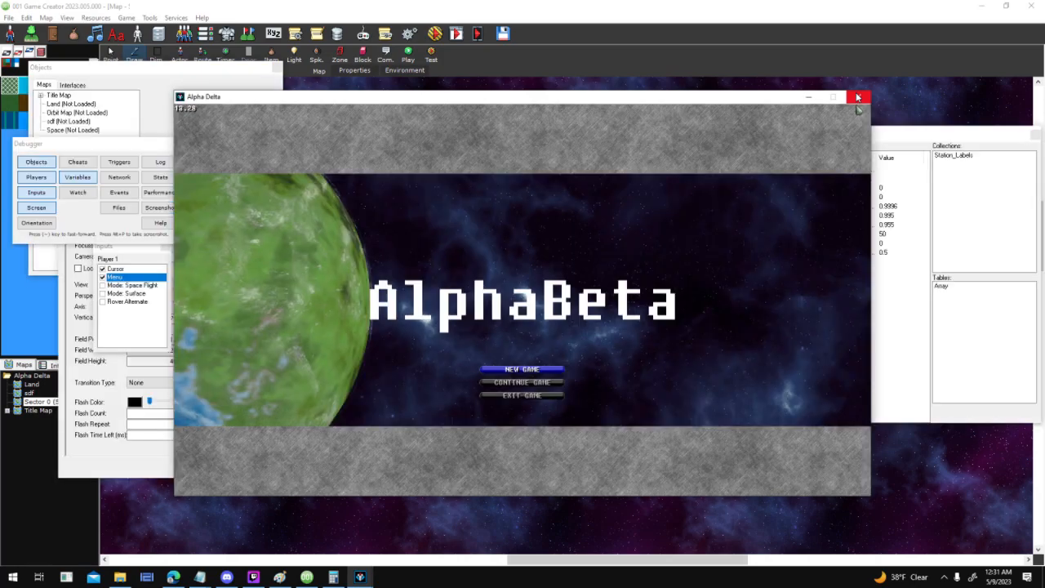
key("Return")
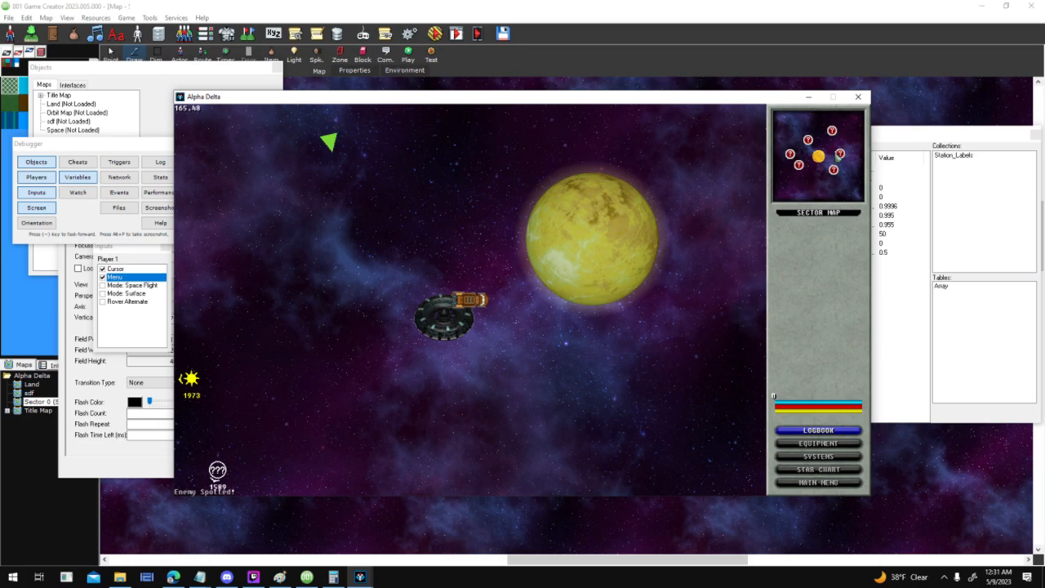
key("w")
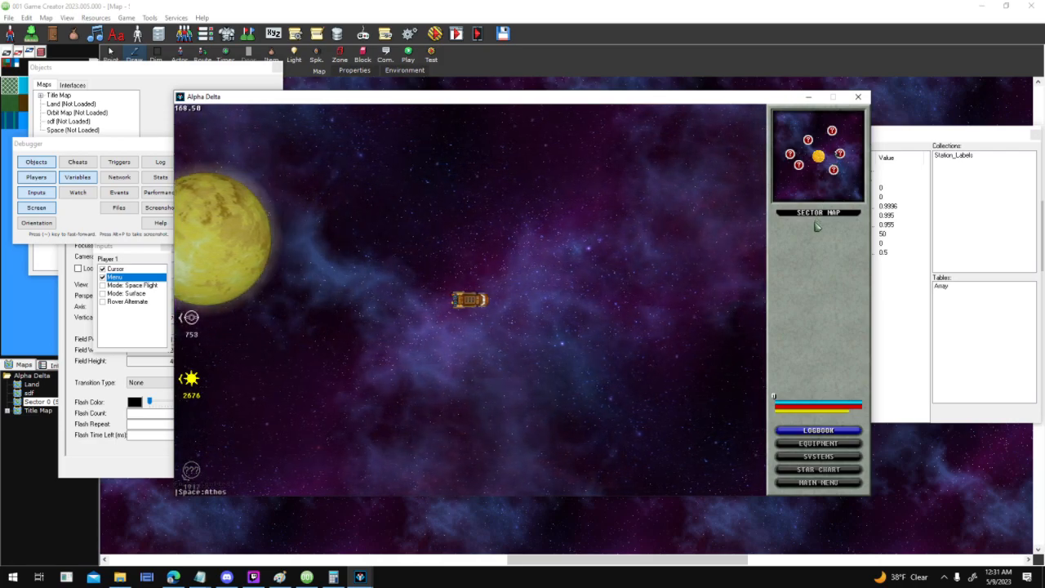
key("d")
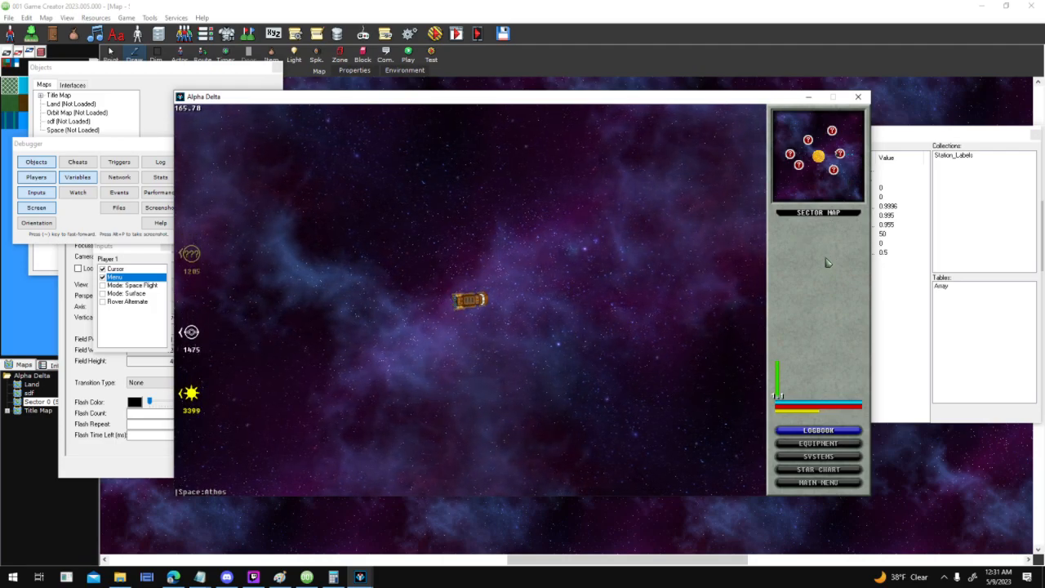
Bring up the To Do.txt list in Notepad, save it and return to the running game
left_click(199, 576)
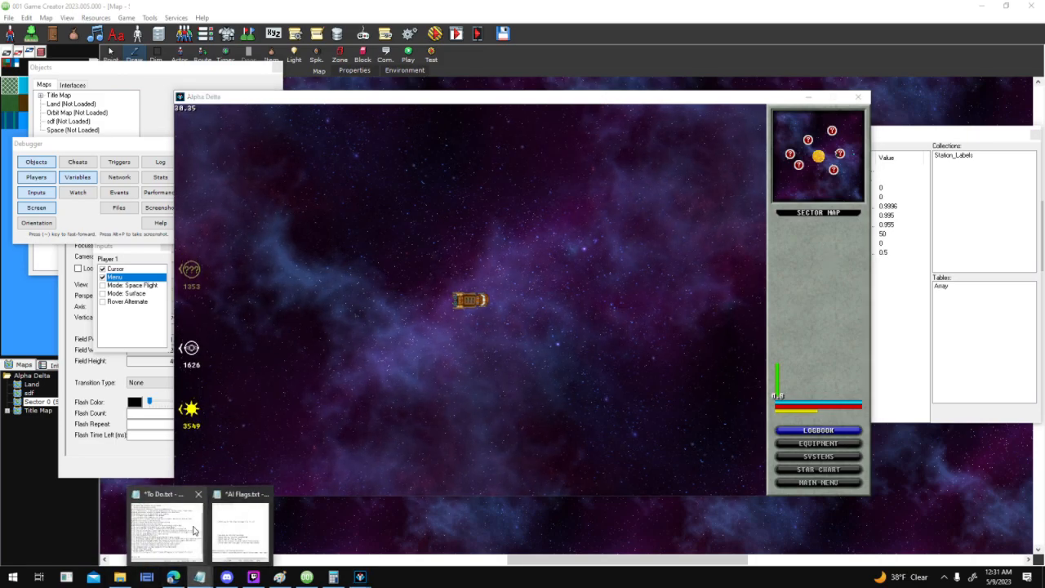
left_click(193, 531)
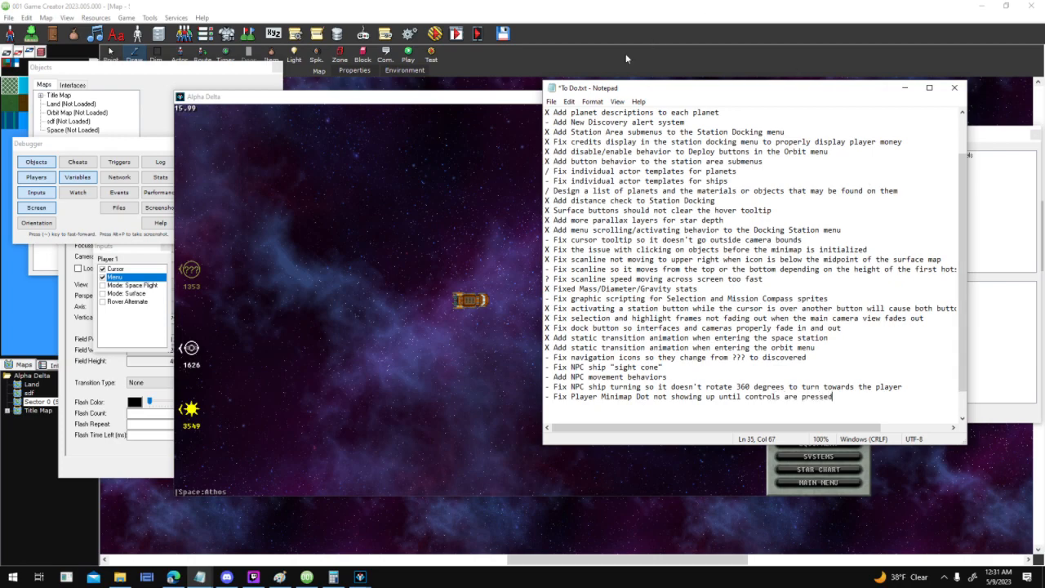
left_click(552, 102)
left_click(571, 152)
left_click(501, 170)
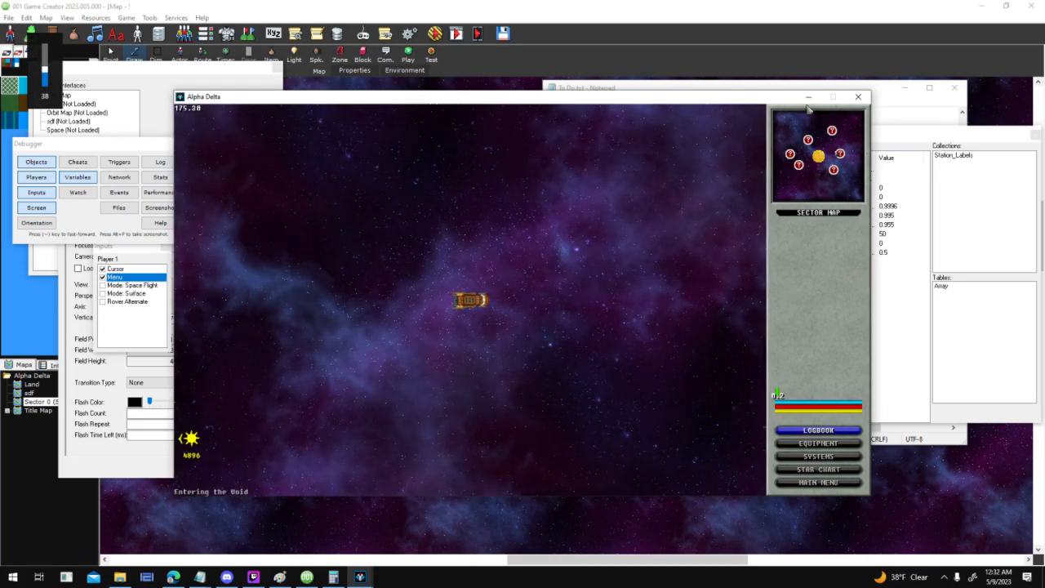
Test the ship's thrust and turning in the void and fly back to the yellow planet
key("Up")
key("Right")
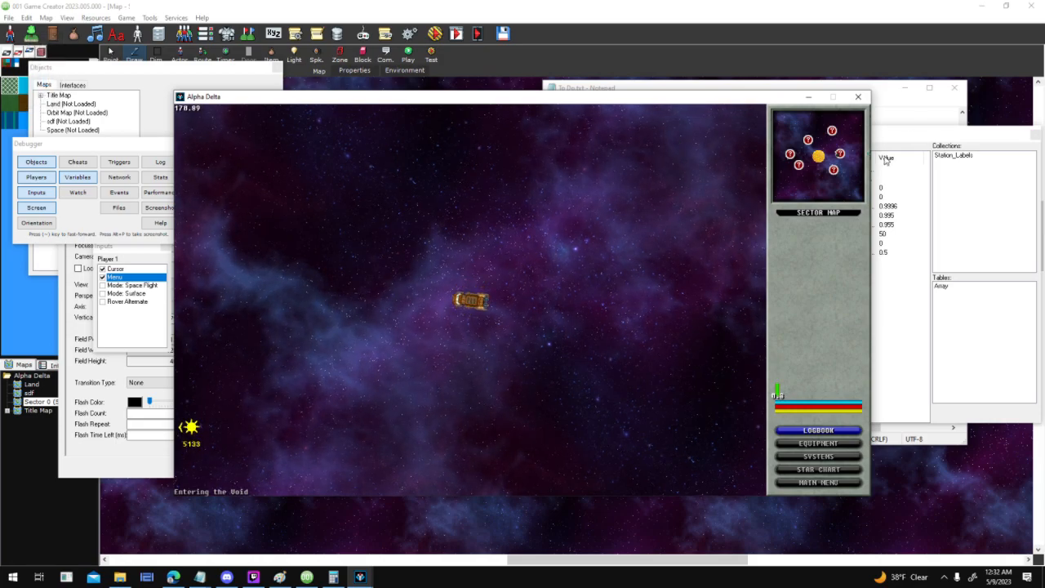
key("Right")
key("Up")
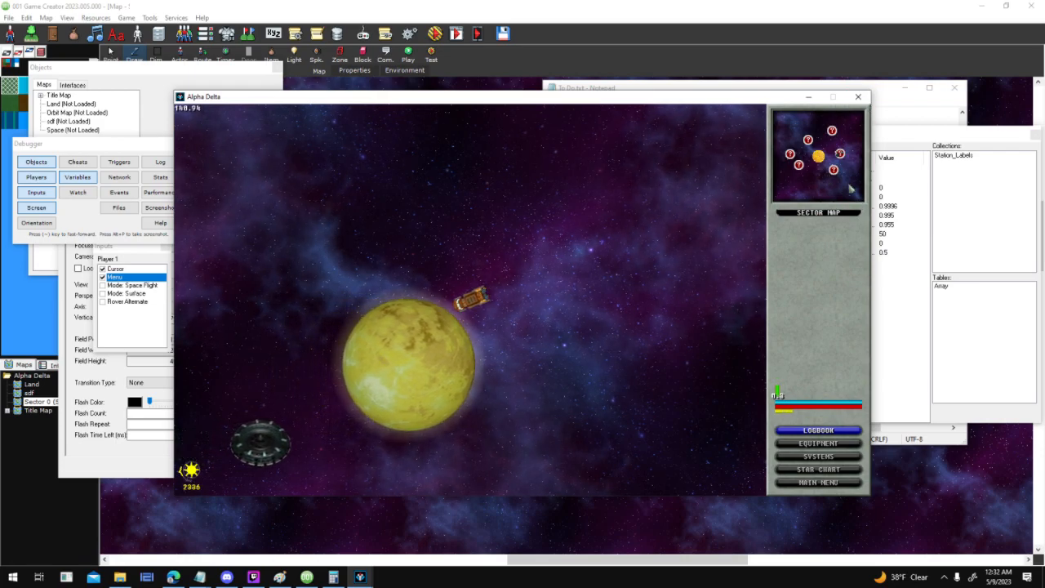
Select and scan the yellow planet, then select Helios Station and dock there
left_click(503, 343)
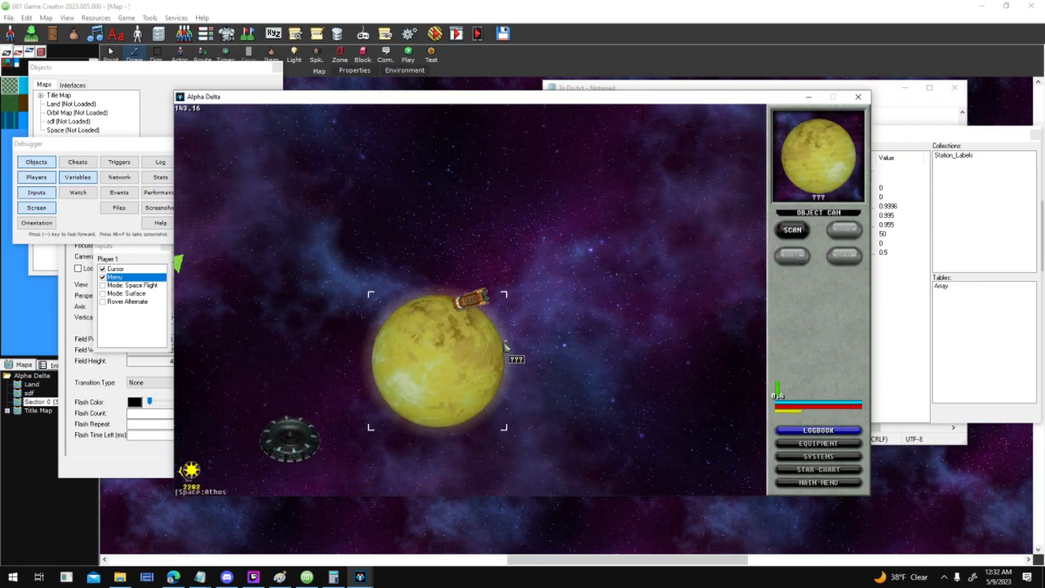
left_click(791, 229)
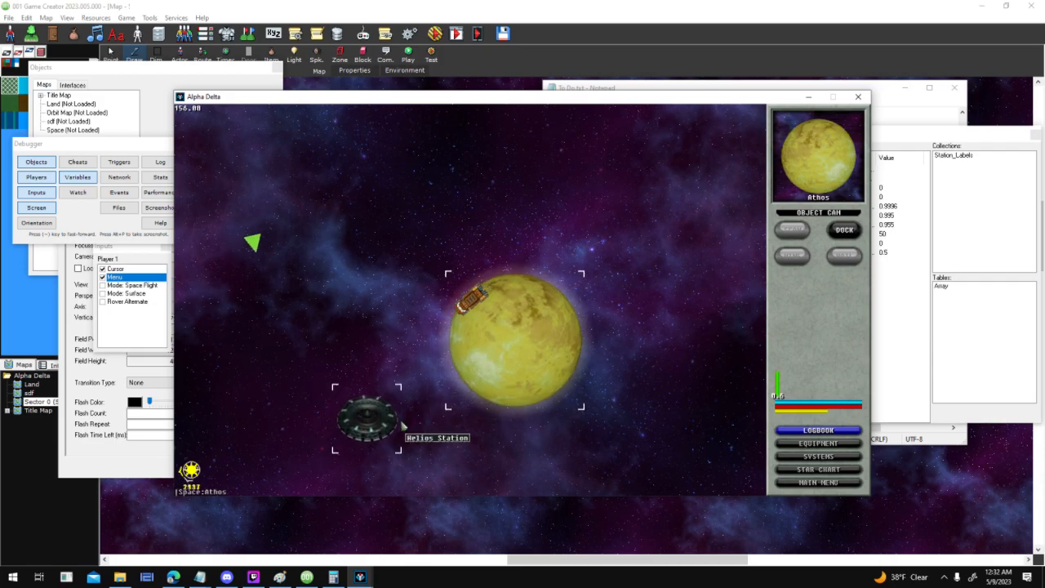
left_click(402, 425)
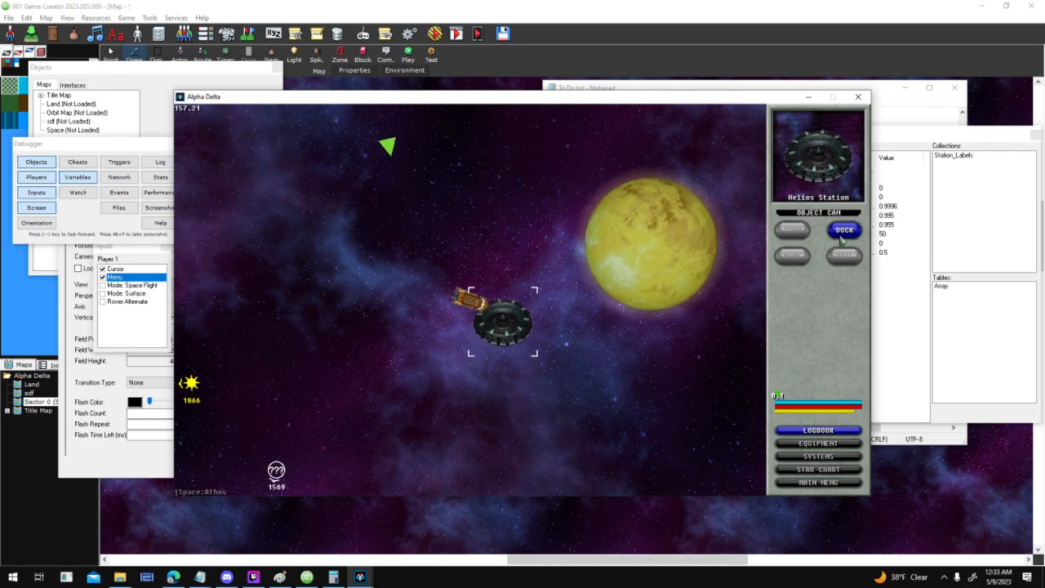
left_click(842, 237)
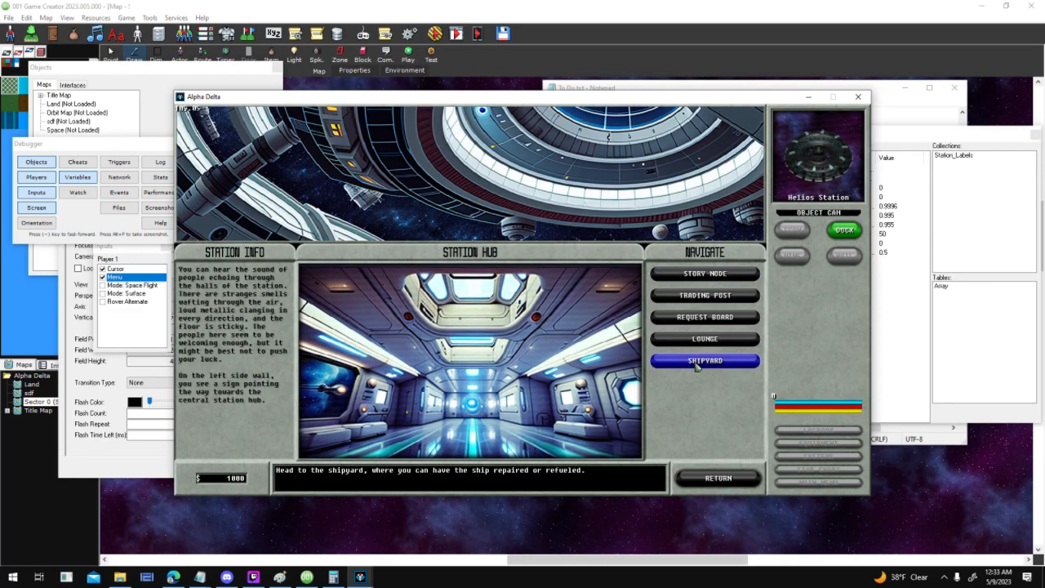
Open Helios Station's Shipyard, Lounge, Request Board, Trading Post and Story Mode pages one after another, then leave the station
left_click(723, 360)
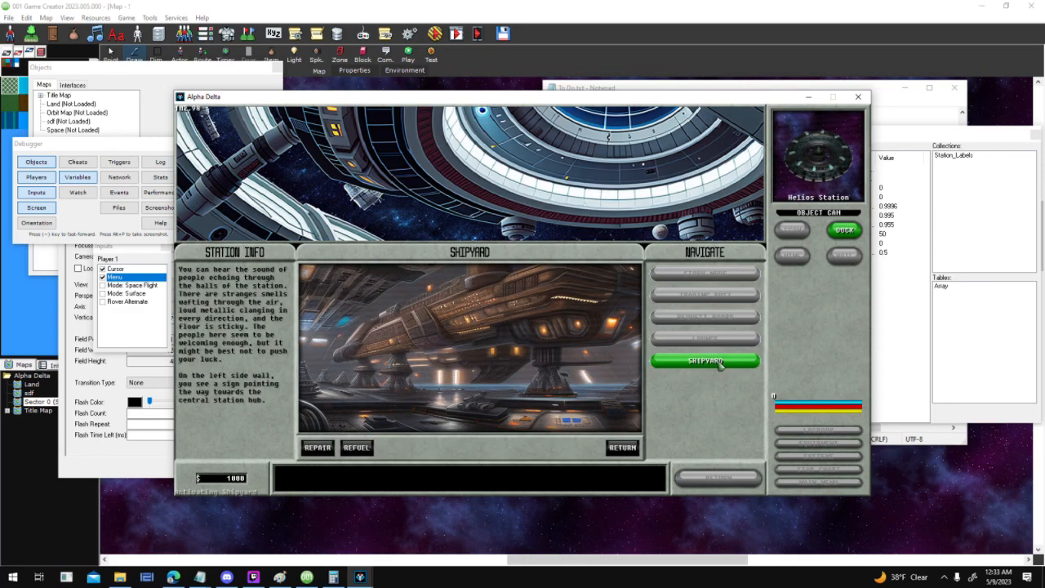
left_click(722, 342)
left_click(724, 339)
left_click(725, 318)
left_click(724, 315)
left_click(724, 295)
key("Escape")
left_click(724, 278)
key("Escape")
key("Escape")
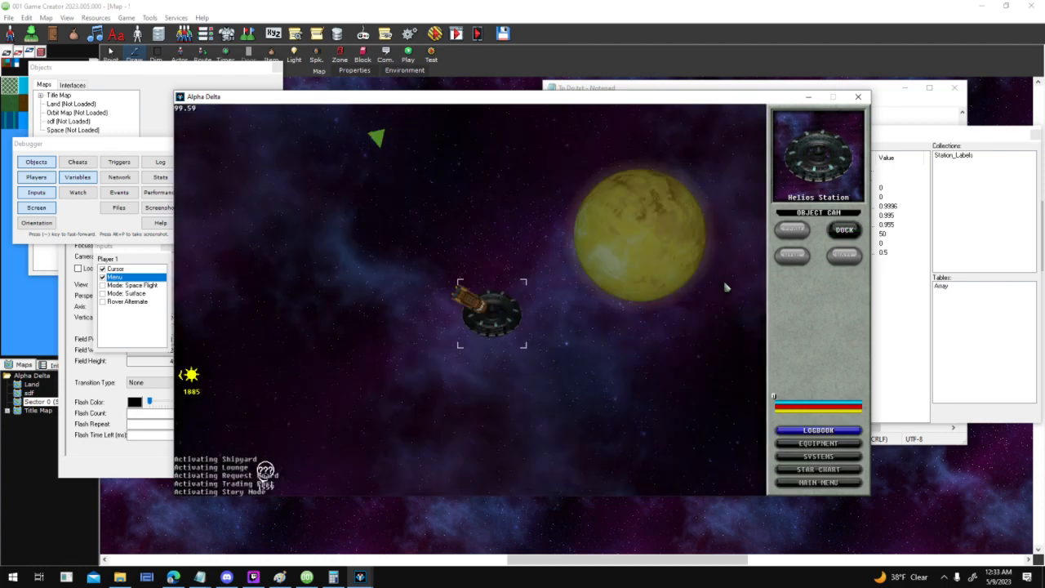
Select the yellow planet Athos, enter its orbit, run a deep scan and return to space flight
left_click(663, 231)
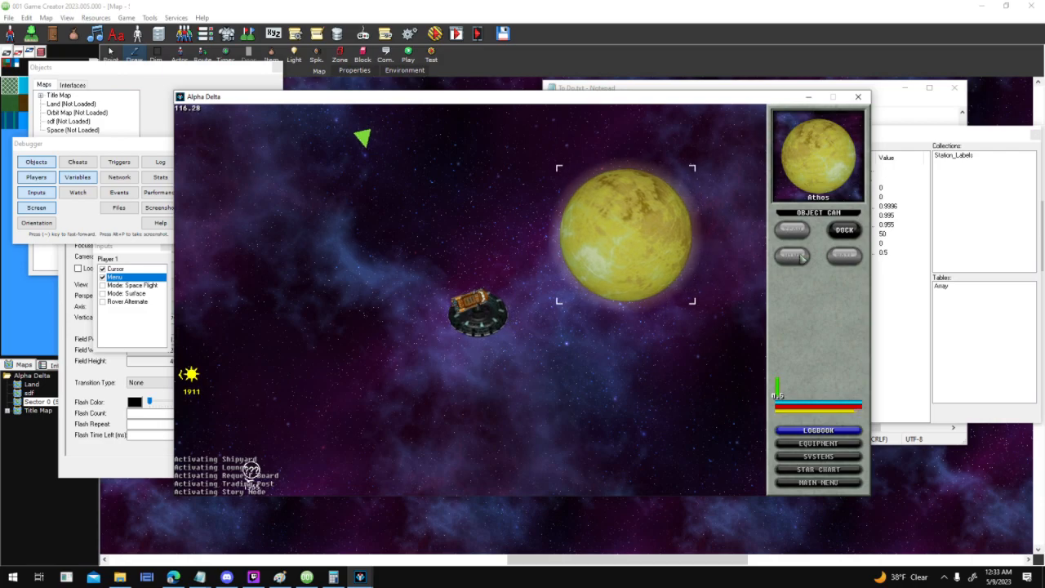
left_click(841, 231)
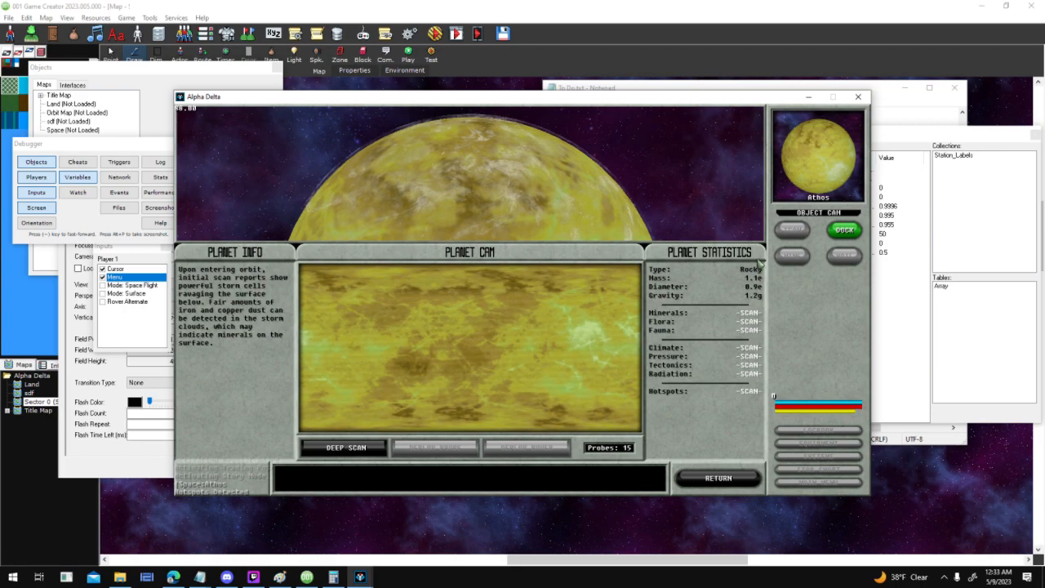
left_click(376, 449)
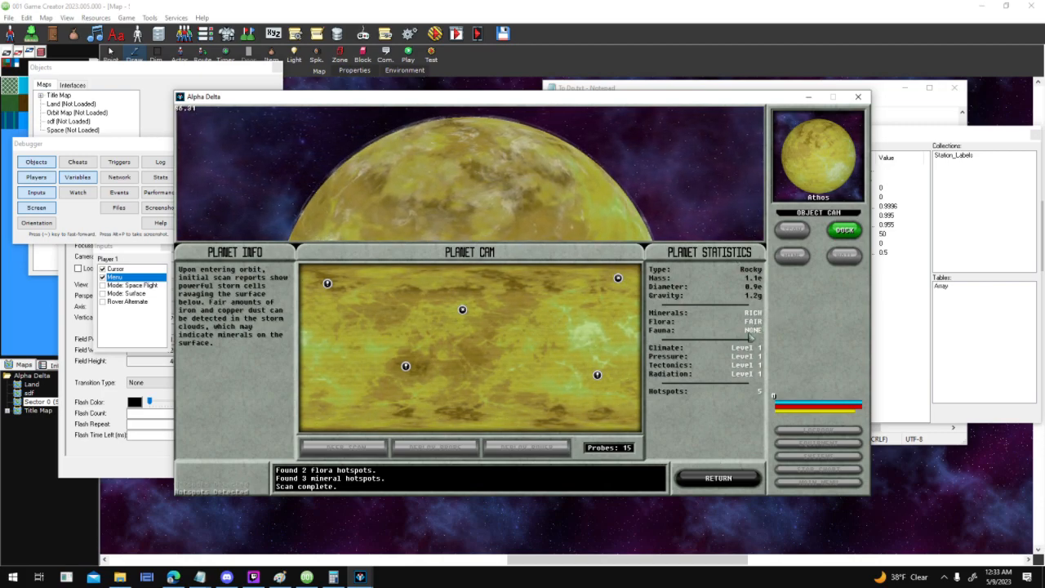
left_click(700, 480)
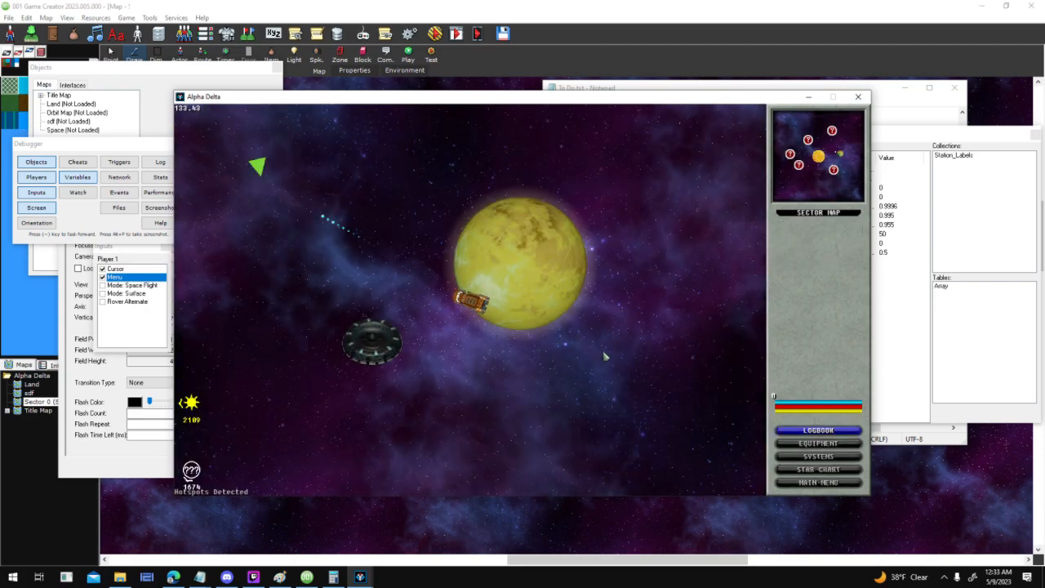
Fly and turn the ship around Athos and Helios Station while engaging the green enemy ship
key("w")
key("d")
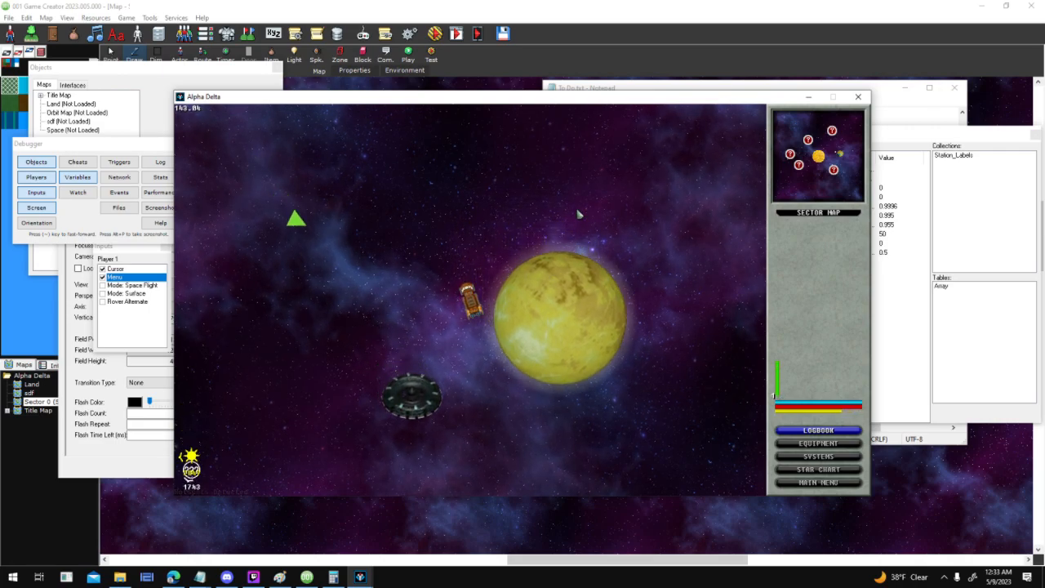
key("a")
key("d")
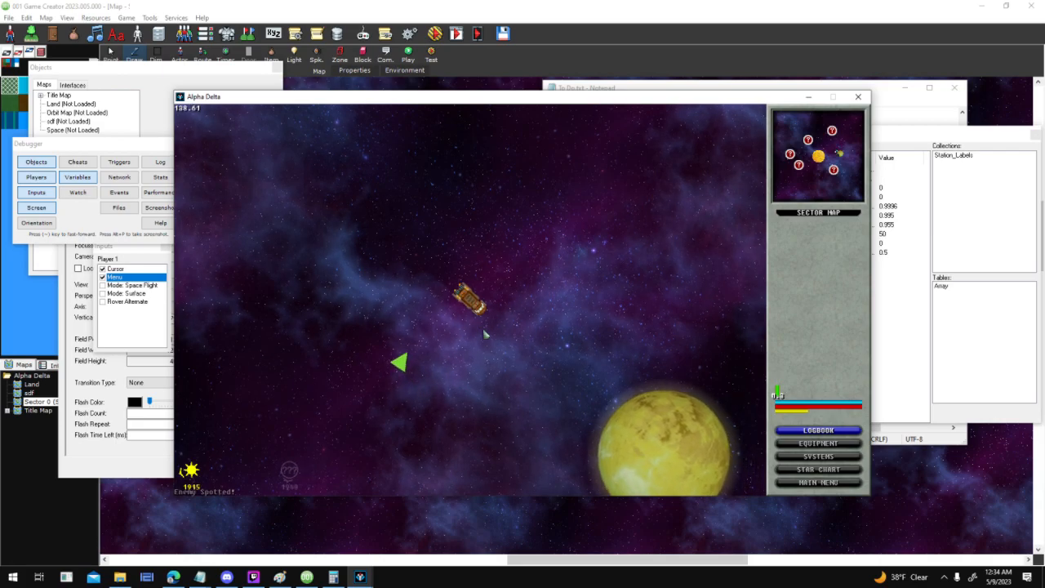
key("d")
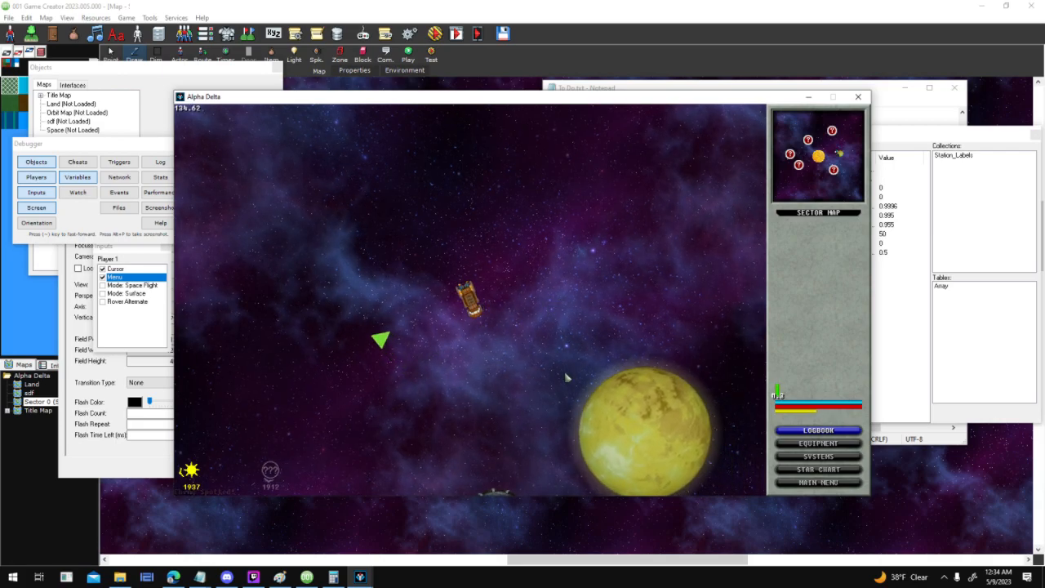
key("a")
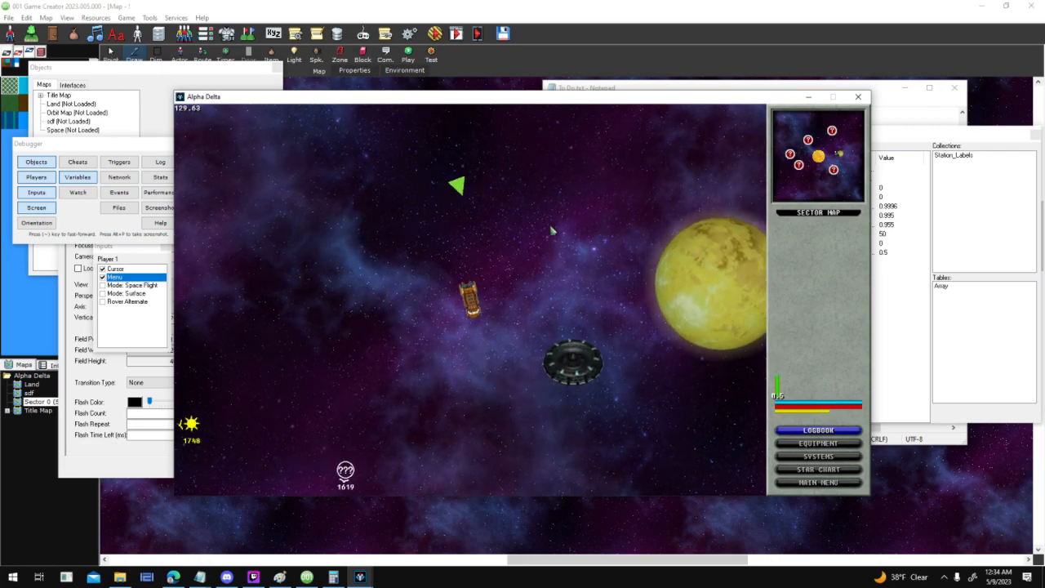
key("w")
key("a")
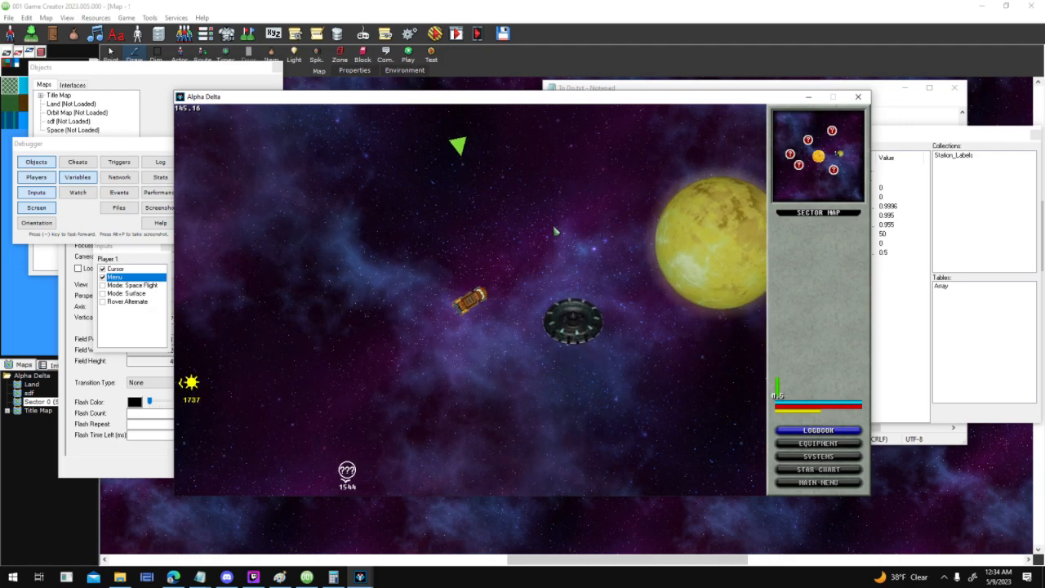
key("a")
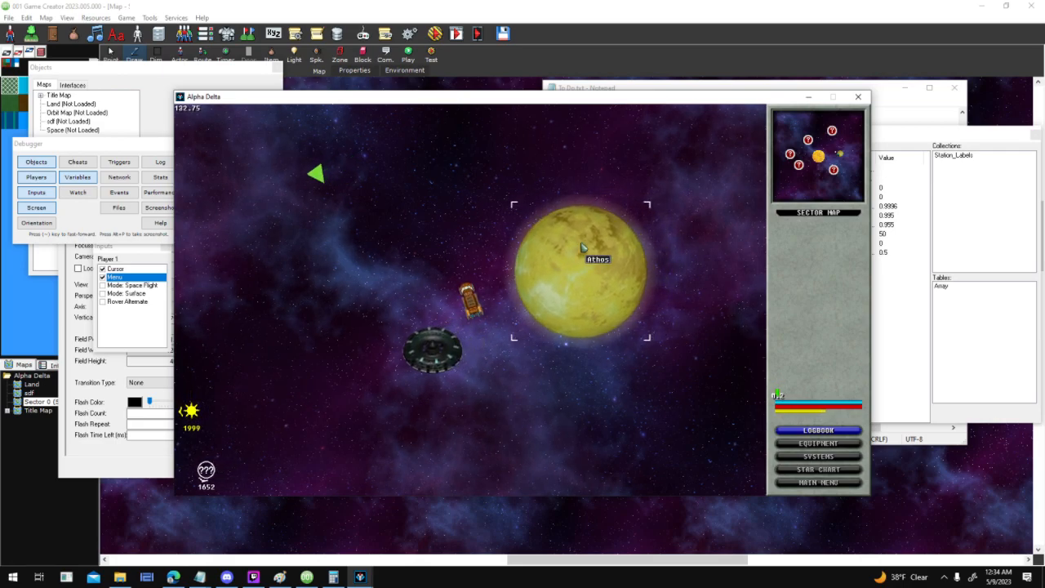
Chase the green enemy ship above Athos, testing thrust and turns in both directions during the fight
key("w")
key("a")
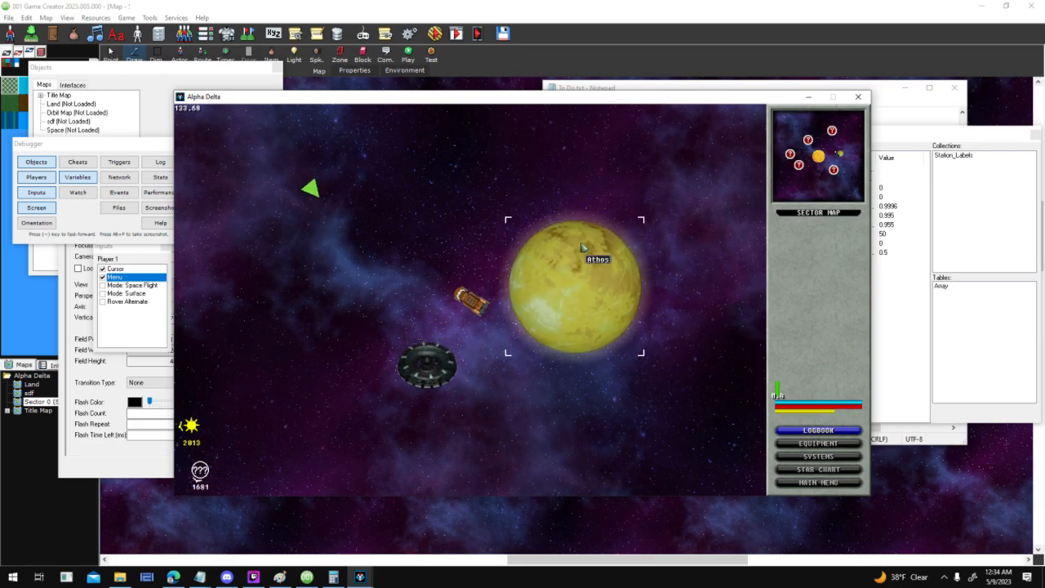
key("a")
key("w")
key("d")
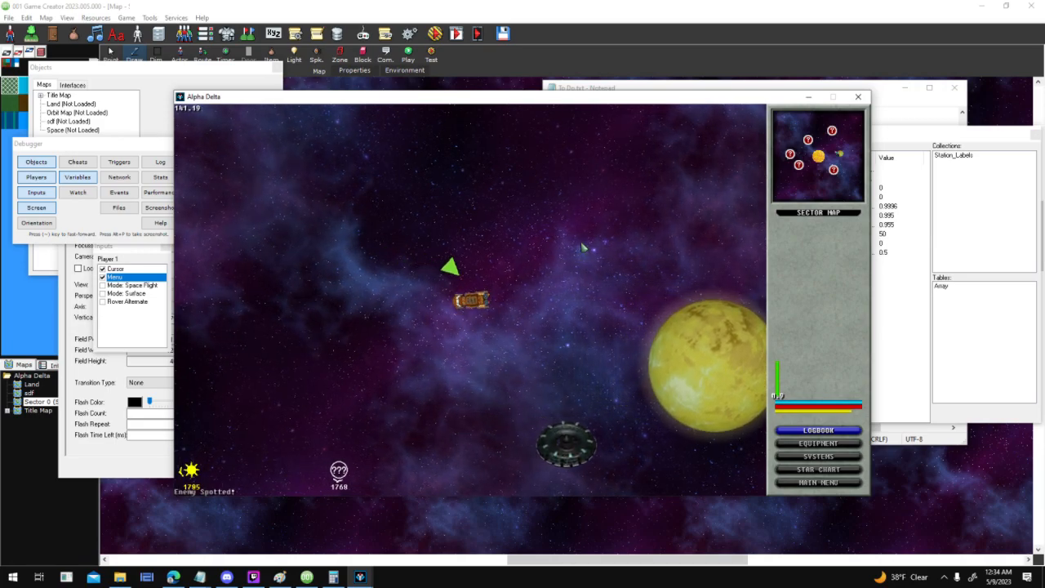
key("d")
key("w")
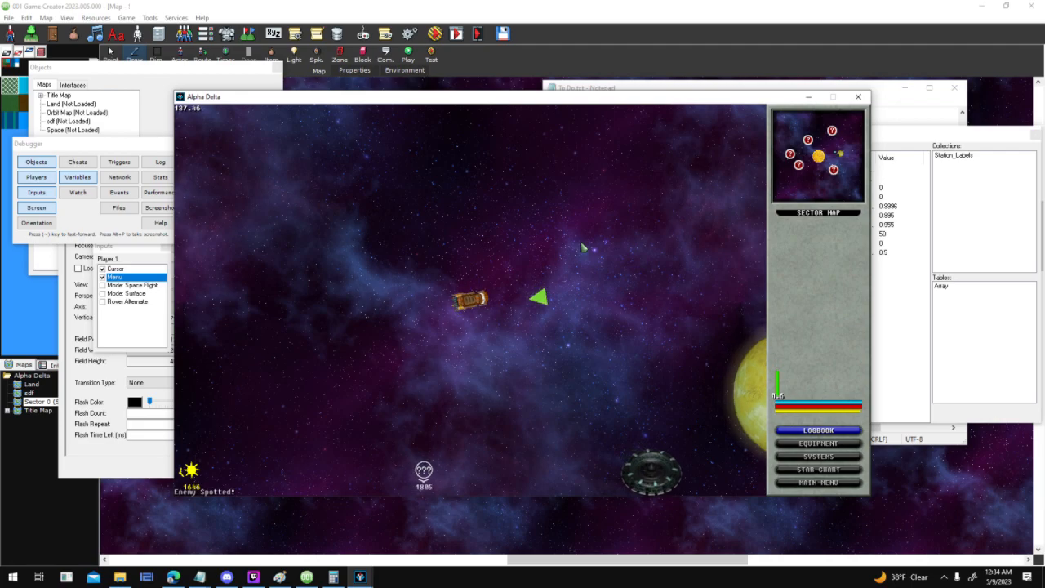
key("d")
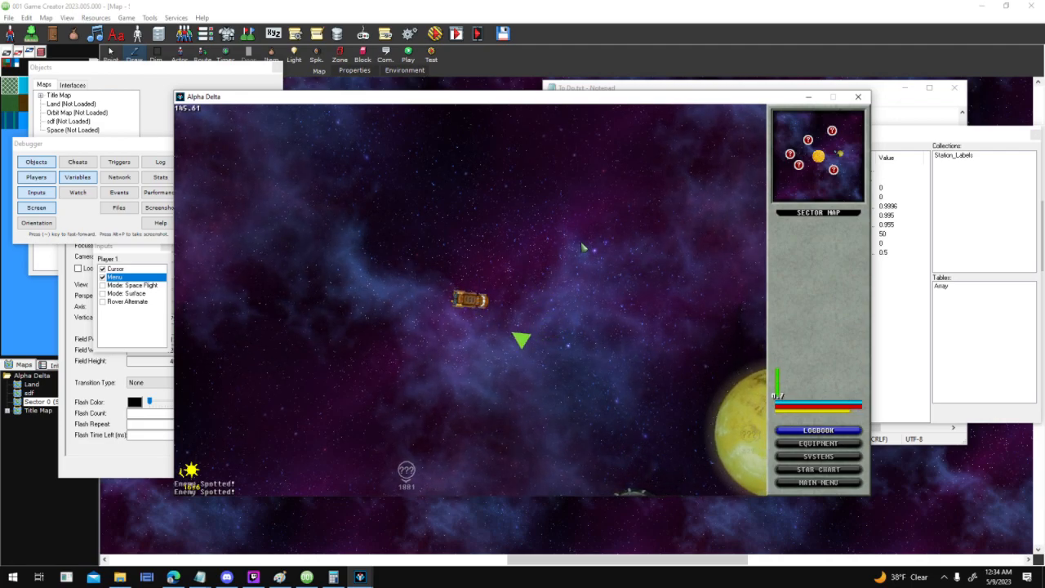
key("a")
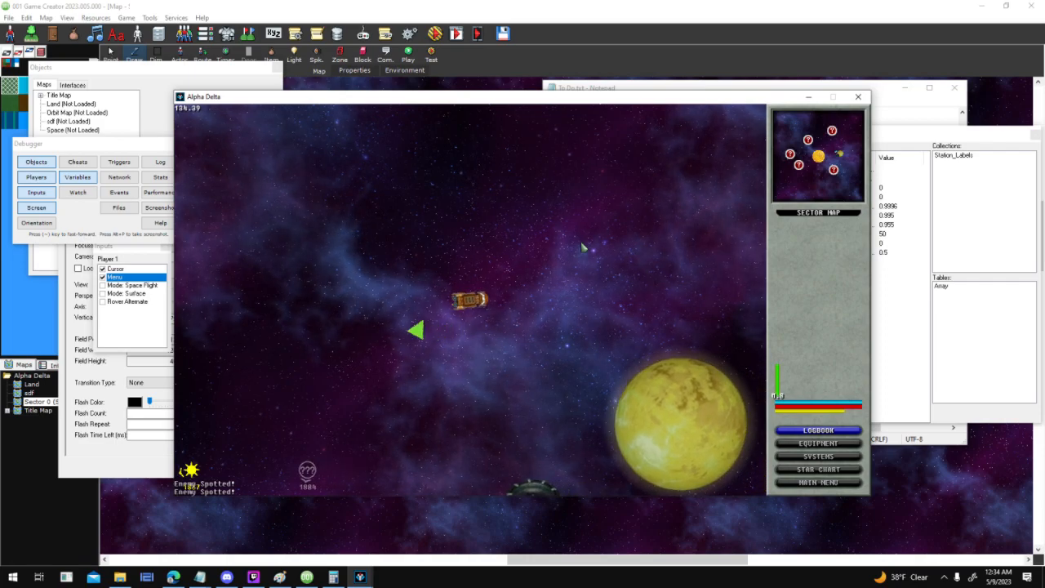
key("a")
key("w")
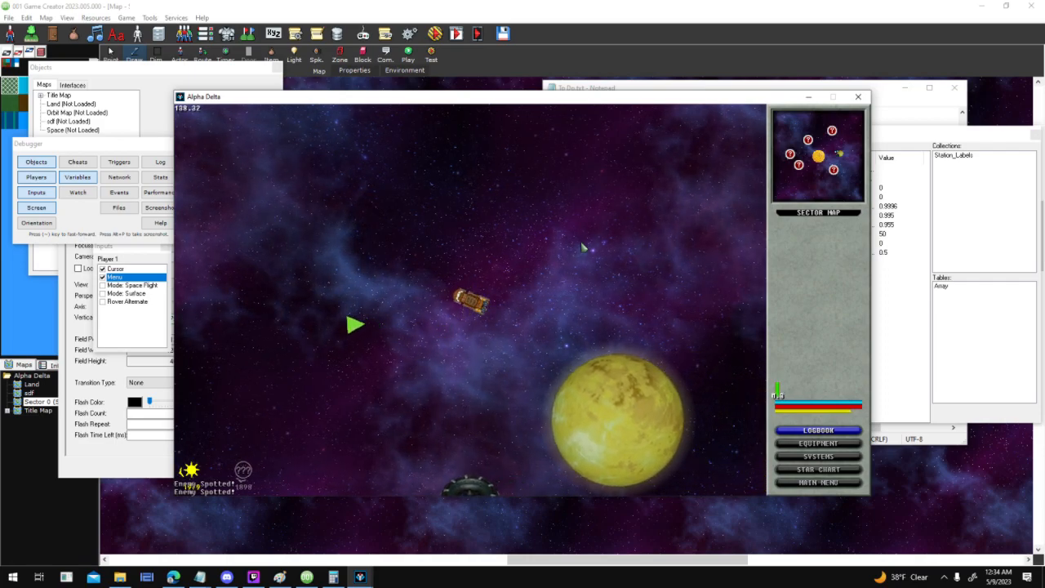
key("w")
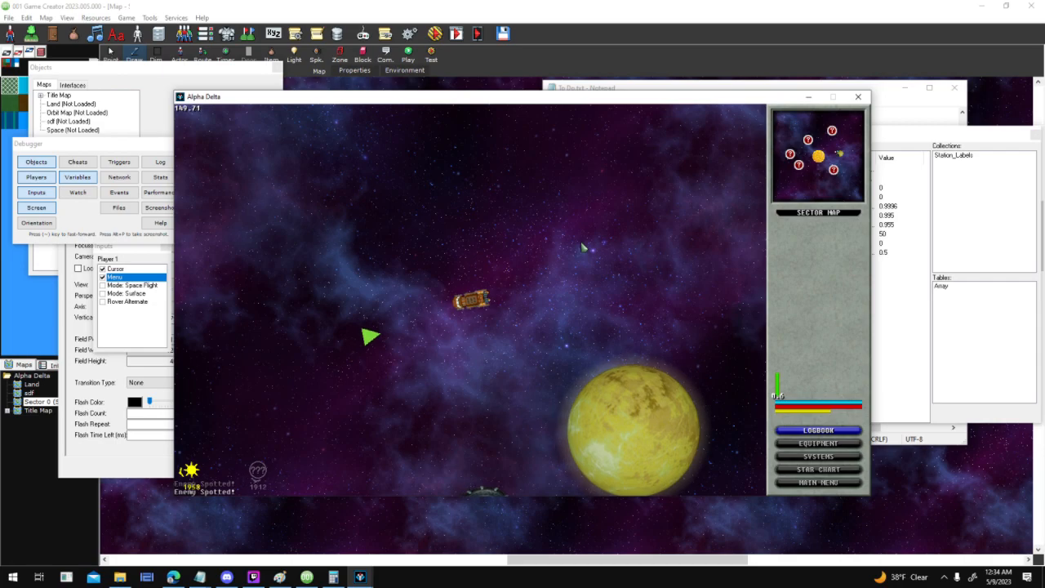
key("w")
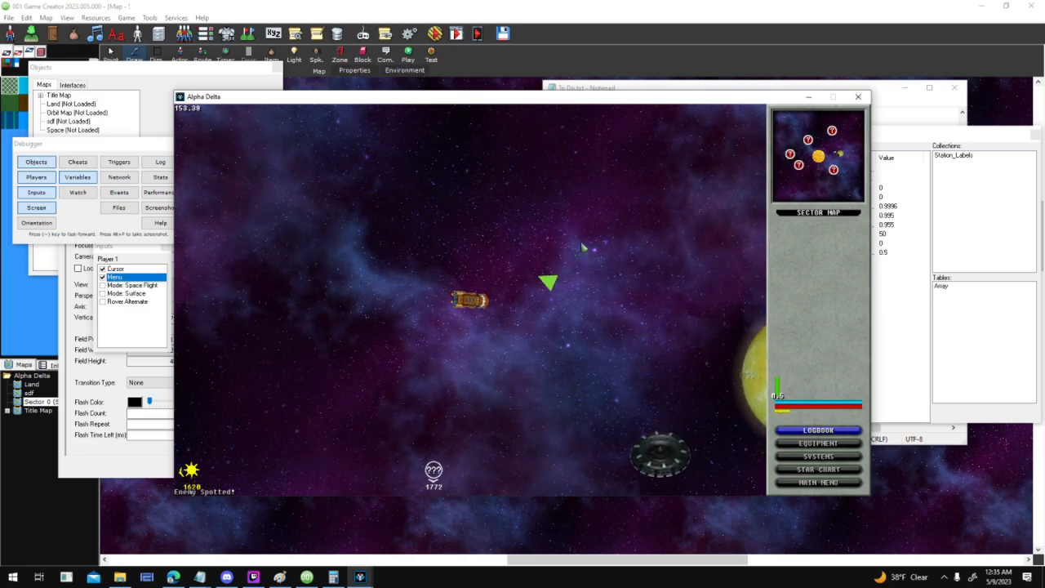
Circle back toward Athos and bring the ship's nose around to face the green enemy ship
key("Up")
key("Left")
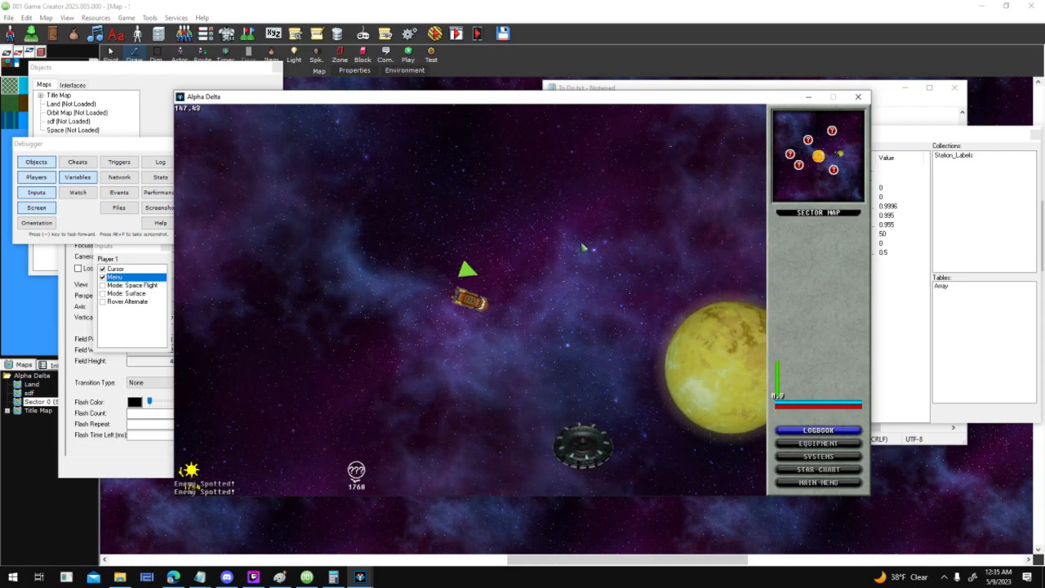
key("Left")
key("Up")
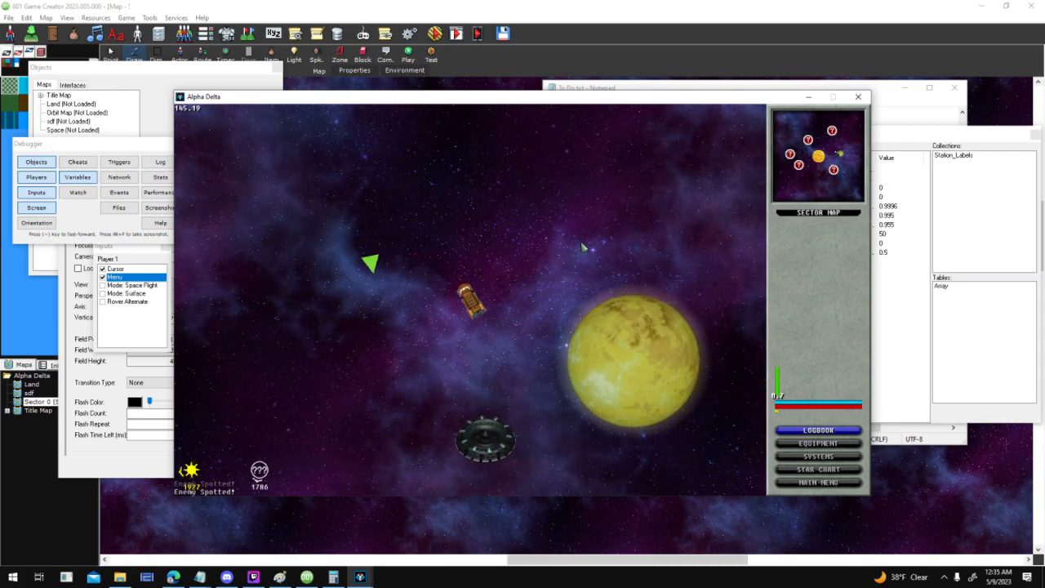
key("Left")
key("Up")
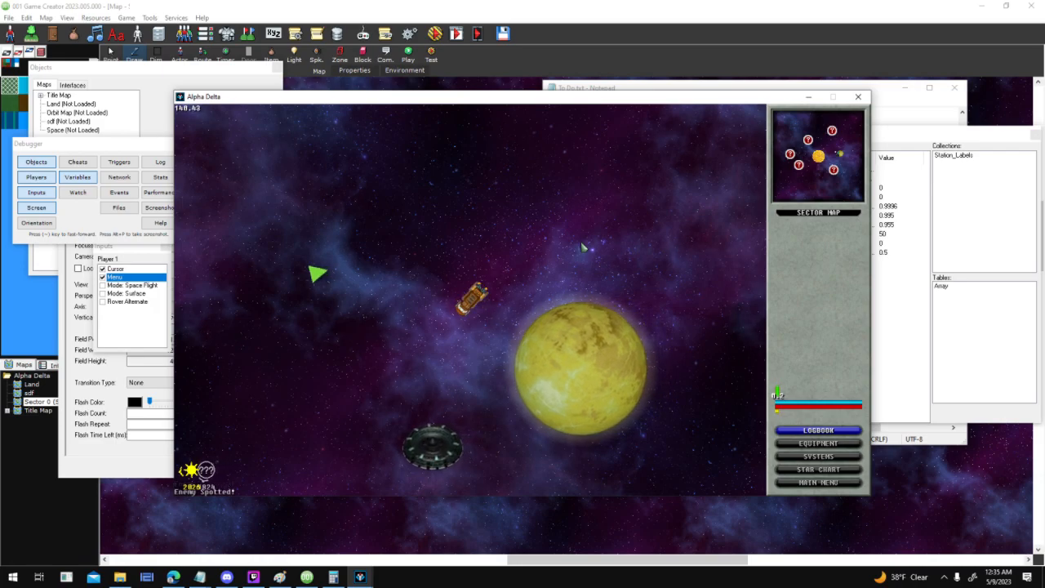
key("Up")
key("Right")
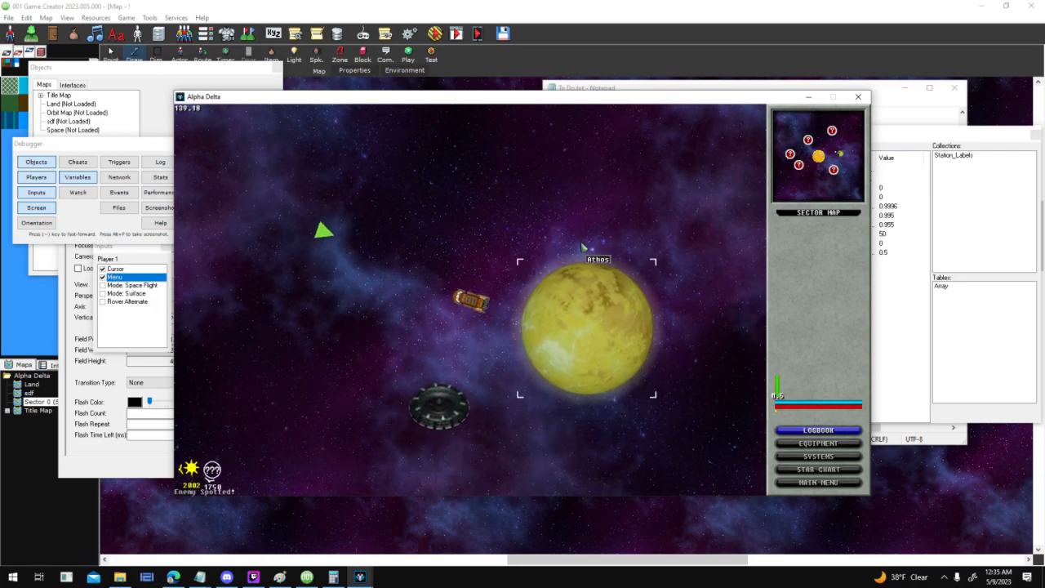
key("Right")
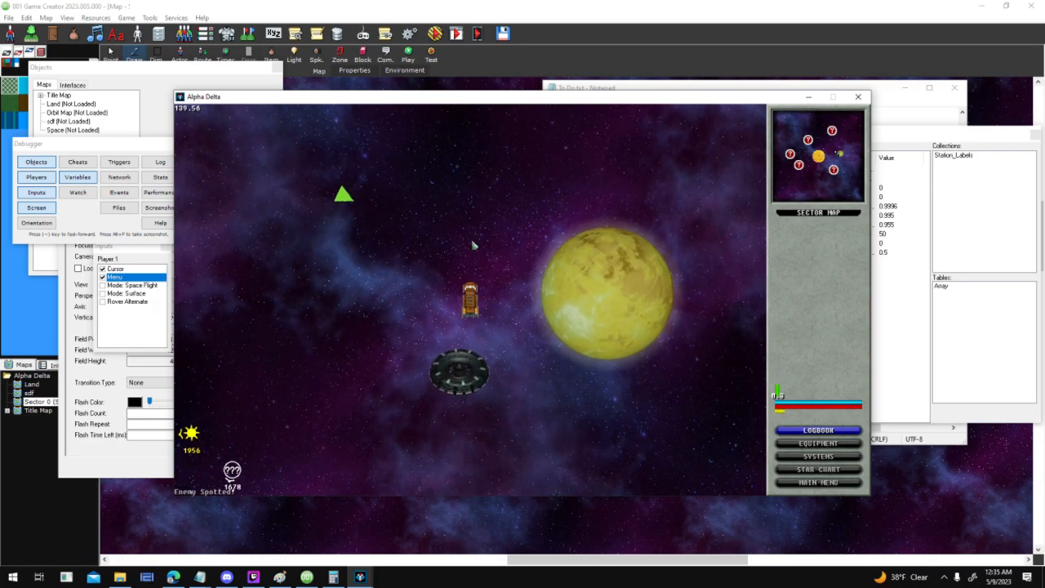
Keep turning after the green enemy ship near Helios Station and fire on it to finish the fight
key("Left")
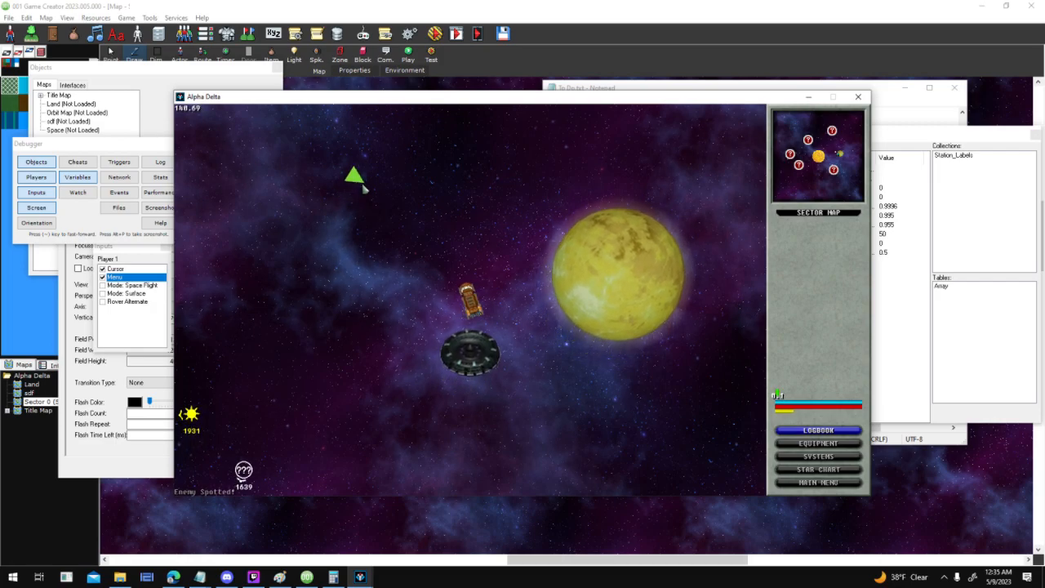
key("Left")
key("Up")
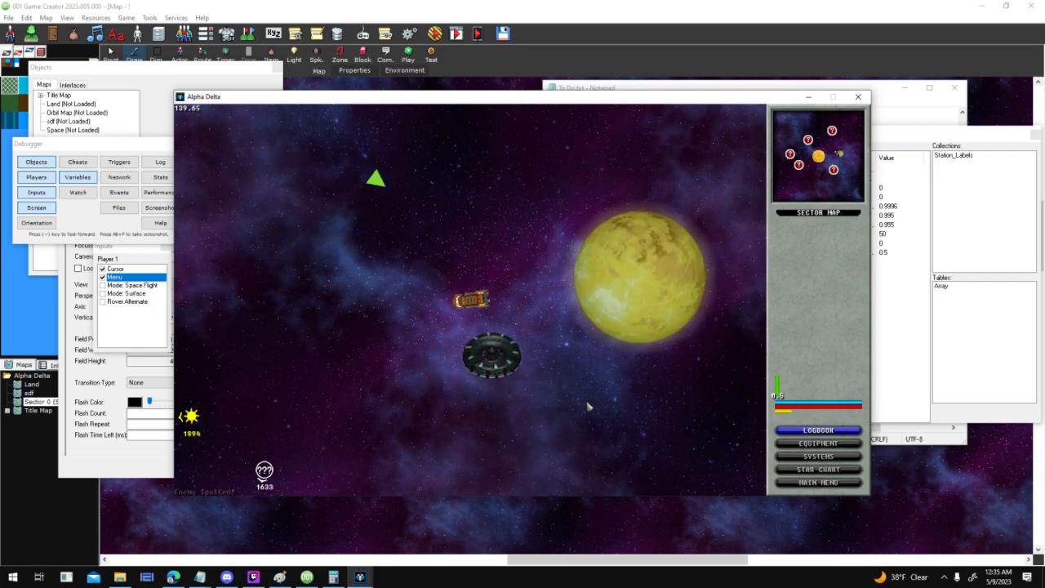
key("Right")
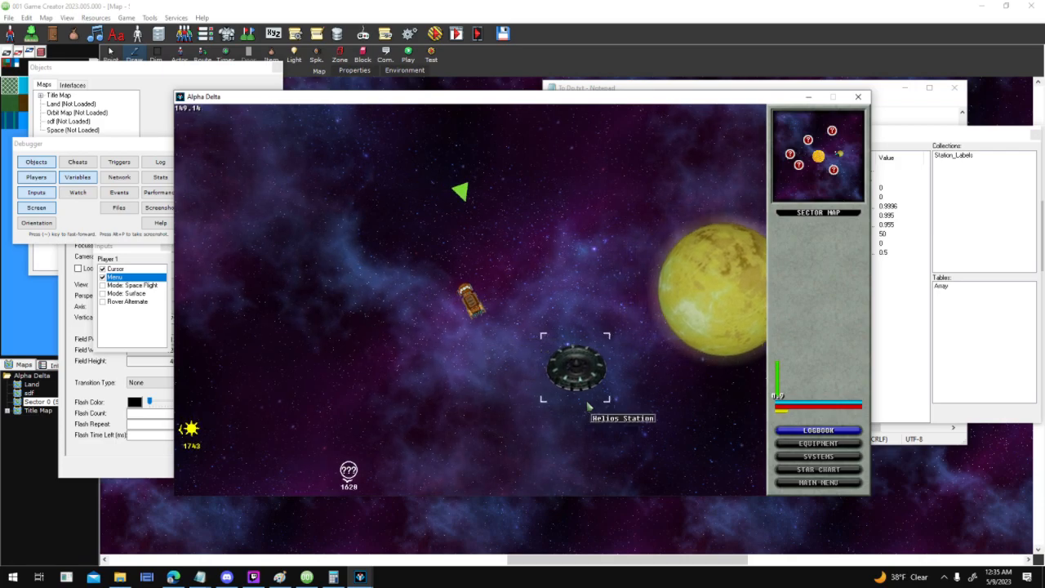
key("Right")
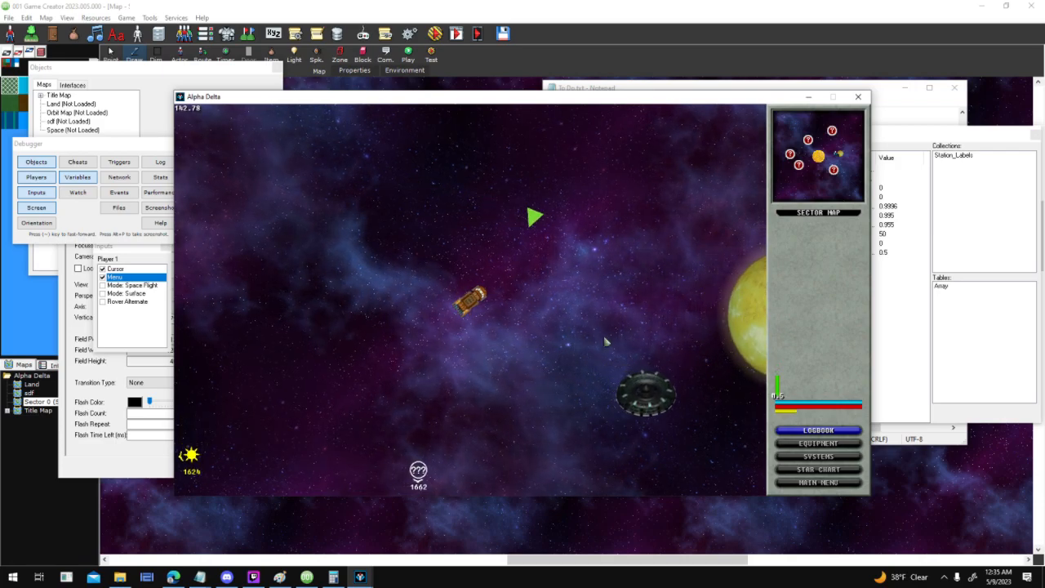
key("Right")
key("space")
key("space")
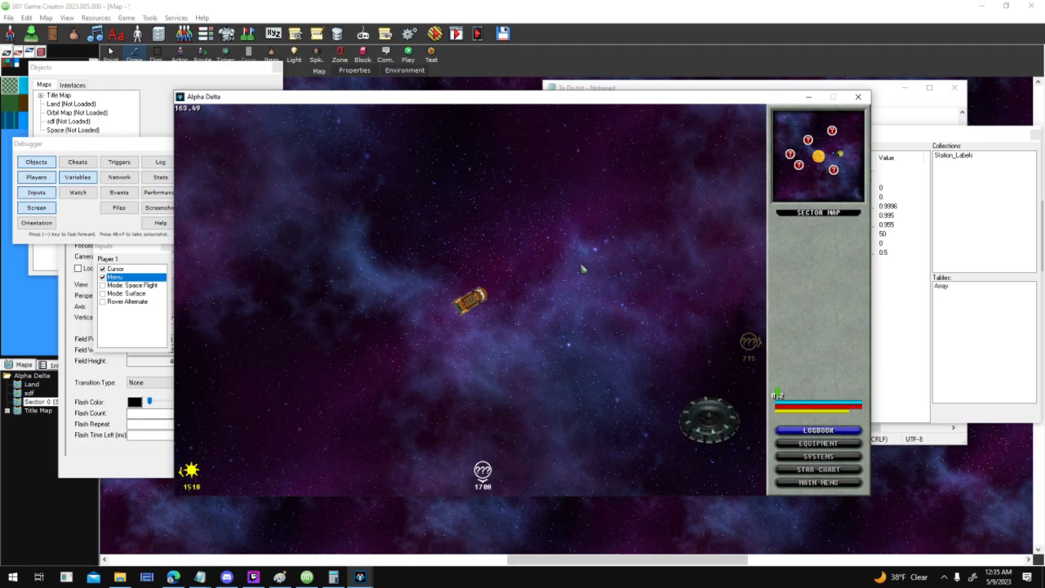
Thrust the ship past the station and the yellow planet, turning it in both directions to test its handling
key("w")
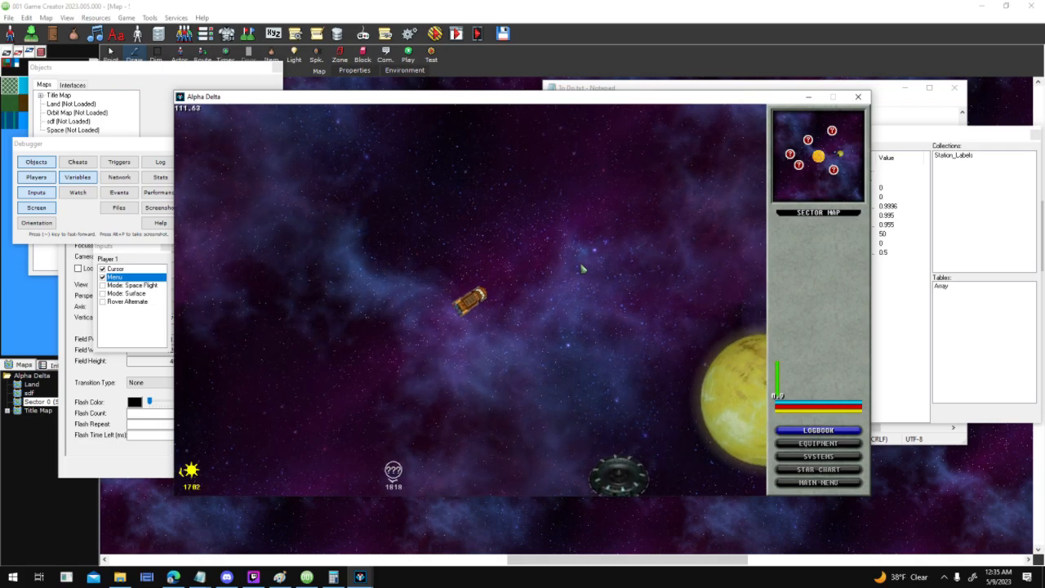
key("w")
key("d")
key("a")
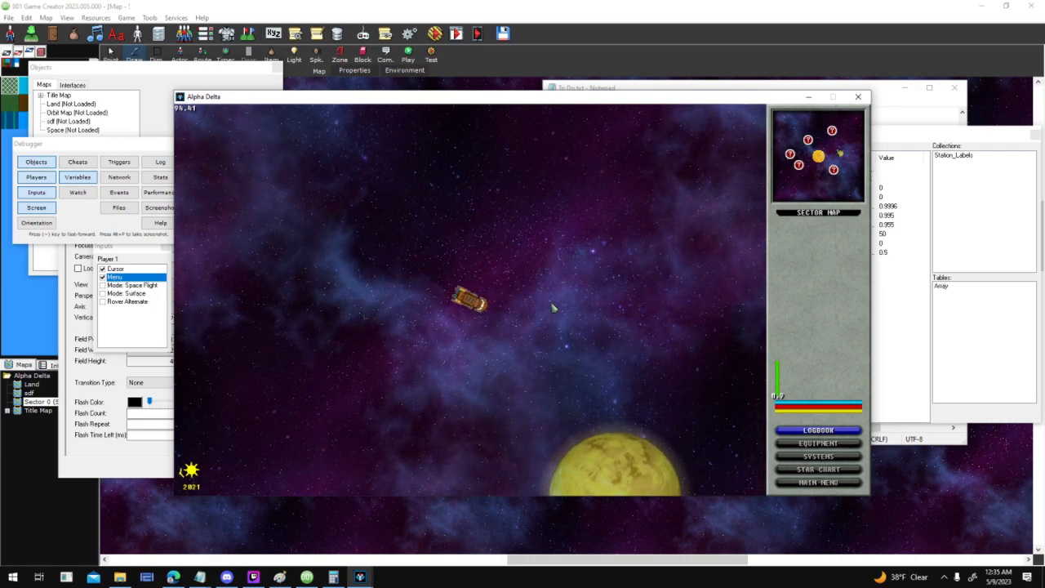
key("d")
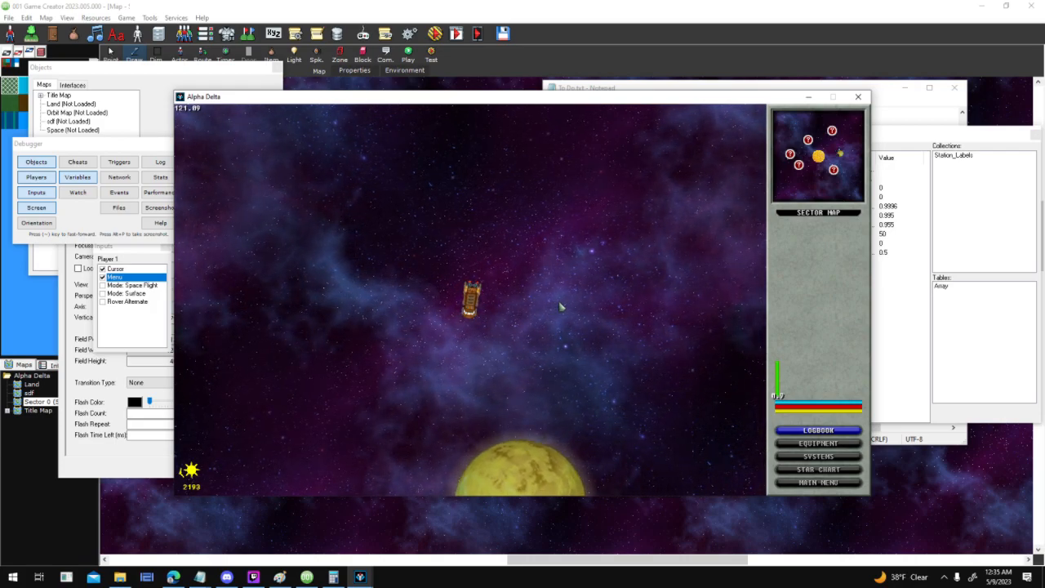
key("a")
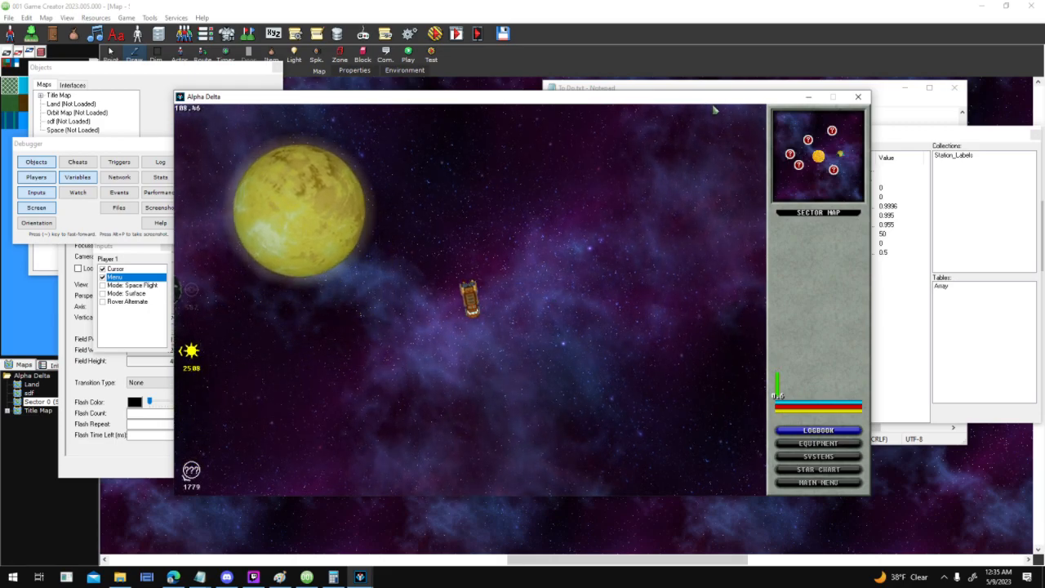
Turn the ship back beneath the yellow planet and thrust toward the dark station
key("Right")
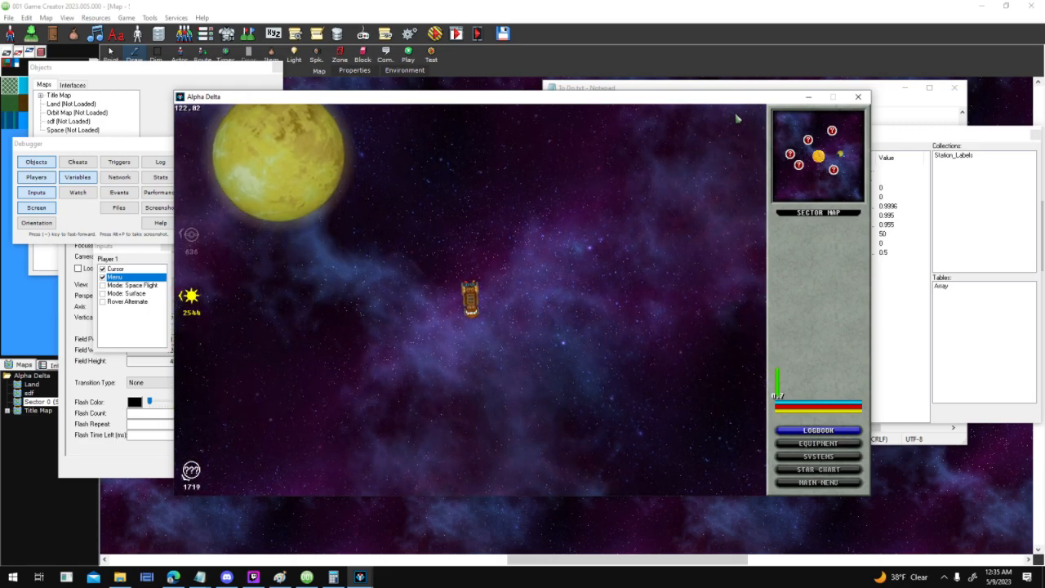
key("Right")
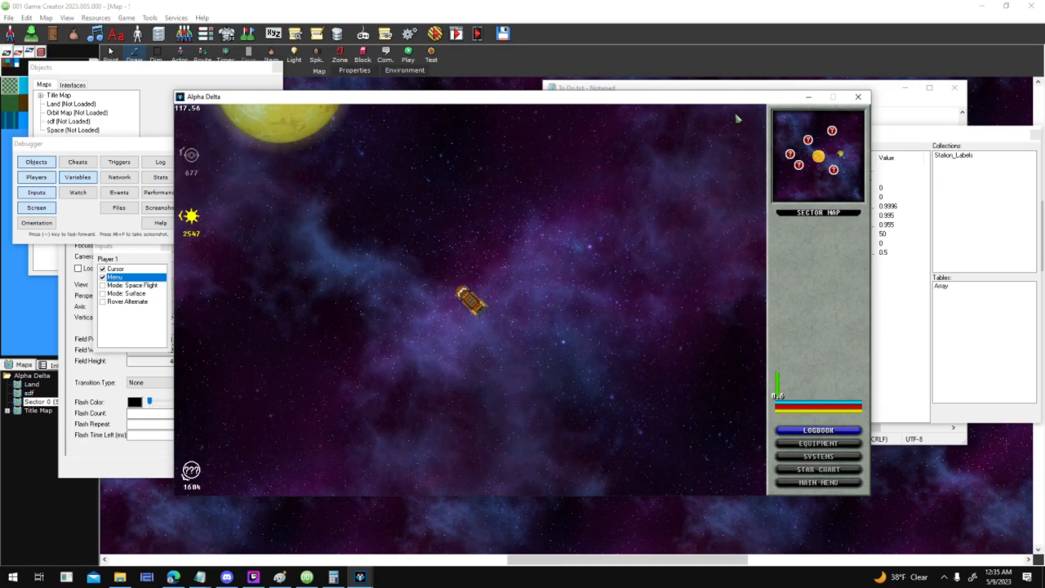
key("Up")
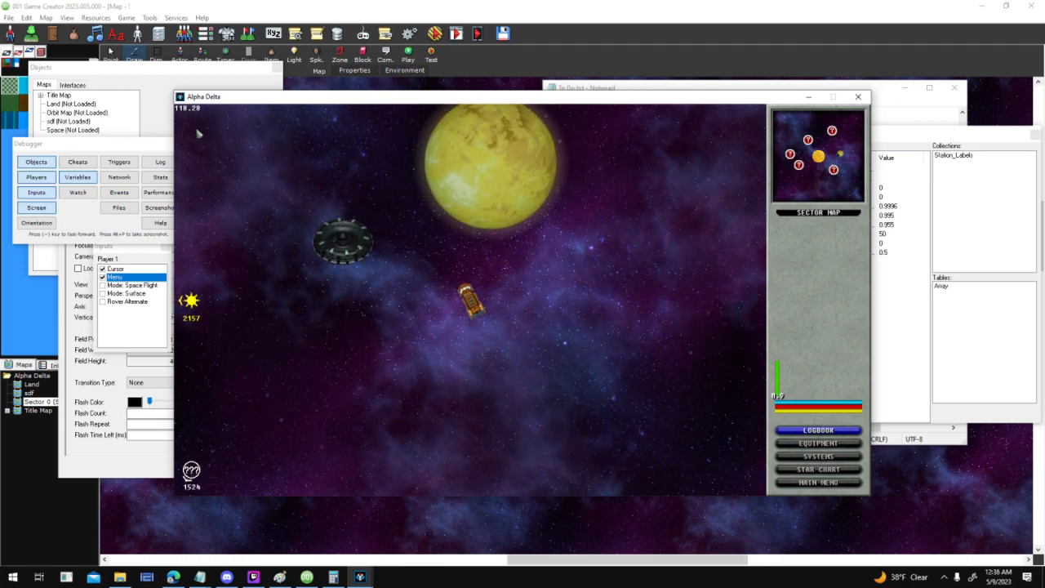
key("Right")
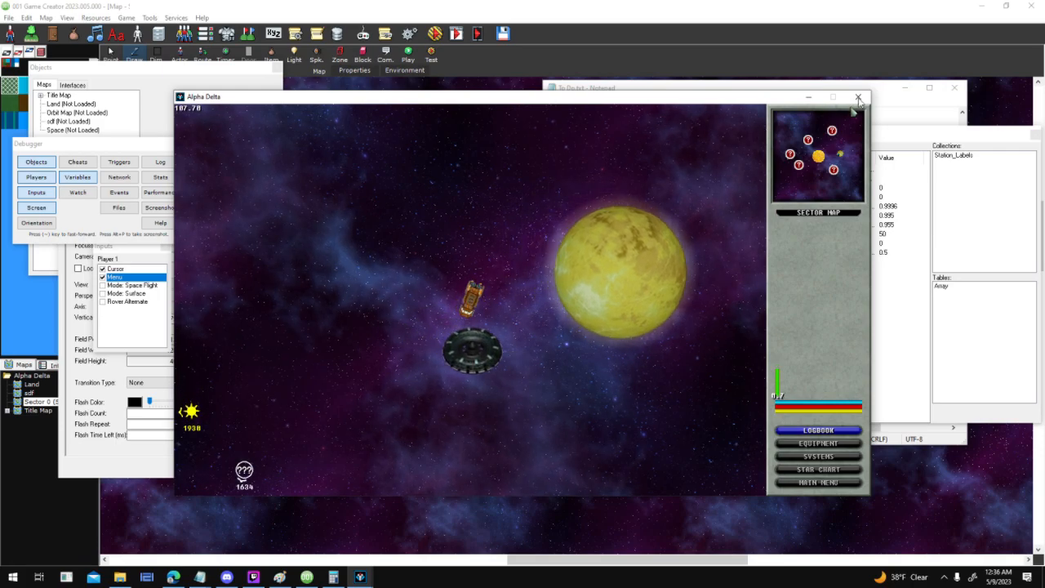
End the play test and clear the remaining windows to return to the Sector 0 map
left_click(858, 98)
left_click(550, 103)
left_click(588, 151)
left_click(376, 211)
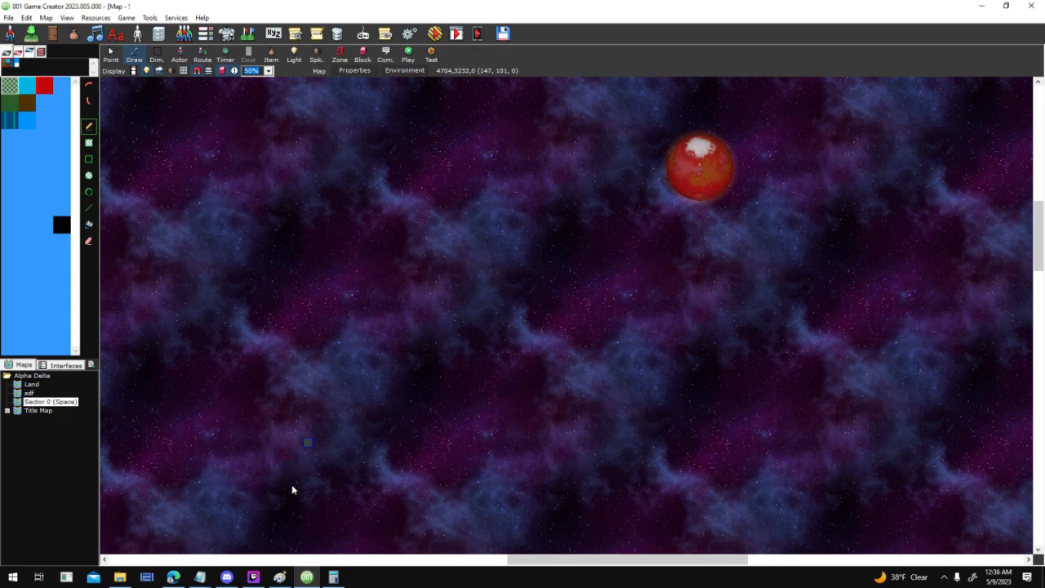
Switch to Paint and place its sight-cone diagram in a smaller window over the map editor
left_click(280, 577)
mouse_move(517, 3)
left_mouse_down()
mouse_move(518, 175)
mouse_move(547, 33)
mouse_move(545, 63)
left_mouse_up()
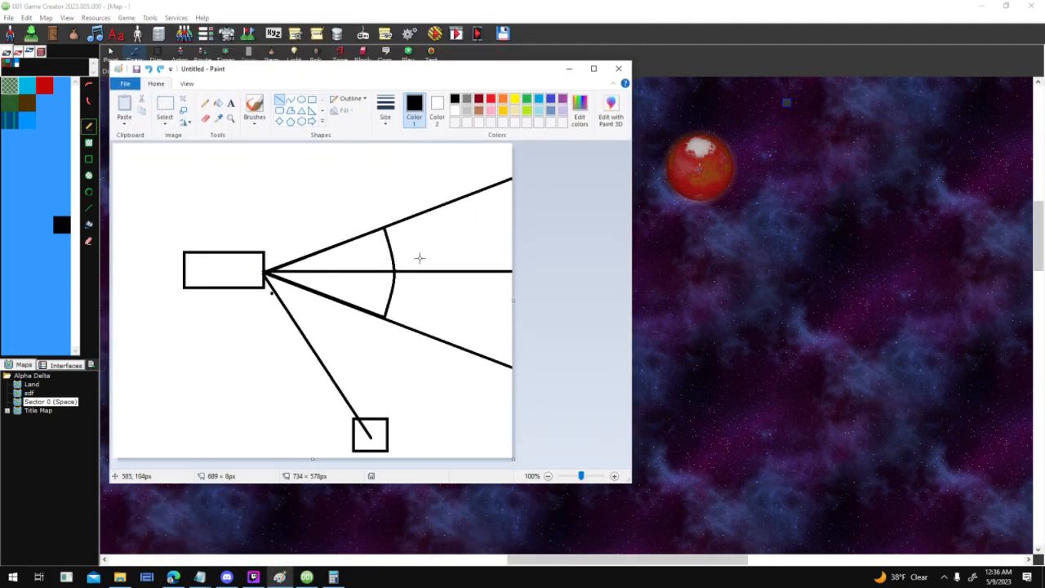
left_click_drag(435, 79, 388, 74)
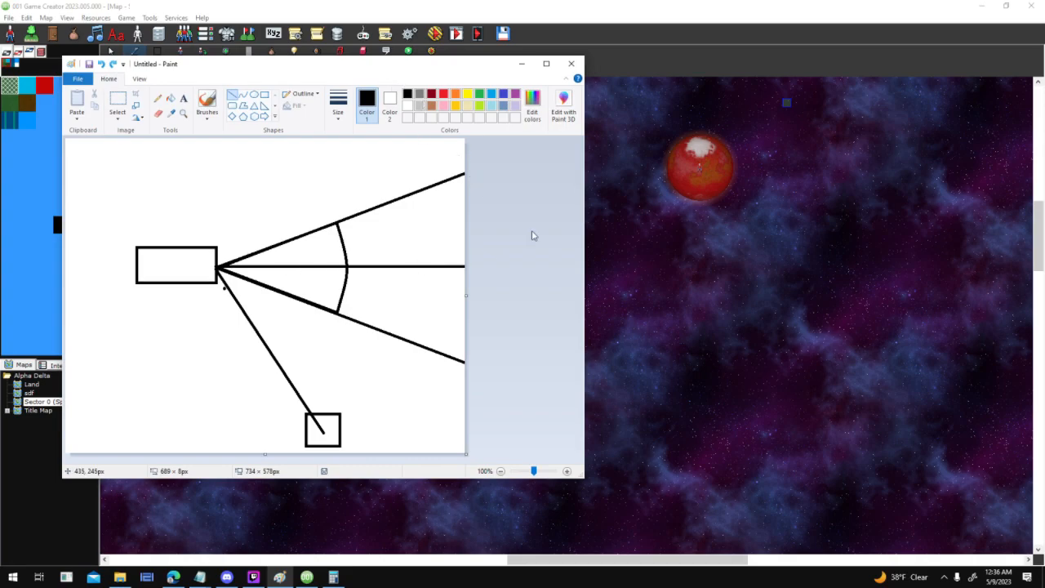
Return to 001 Game Creator and open the Turn Towards custom event's script in a maximized window
key("alt+Tab")
left_click(324, 33)
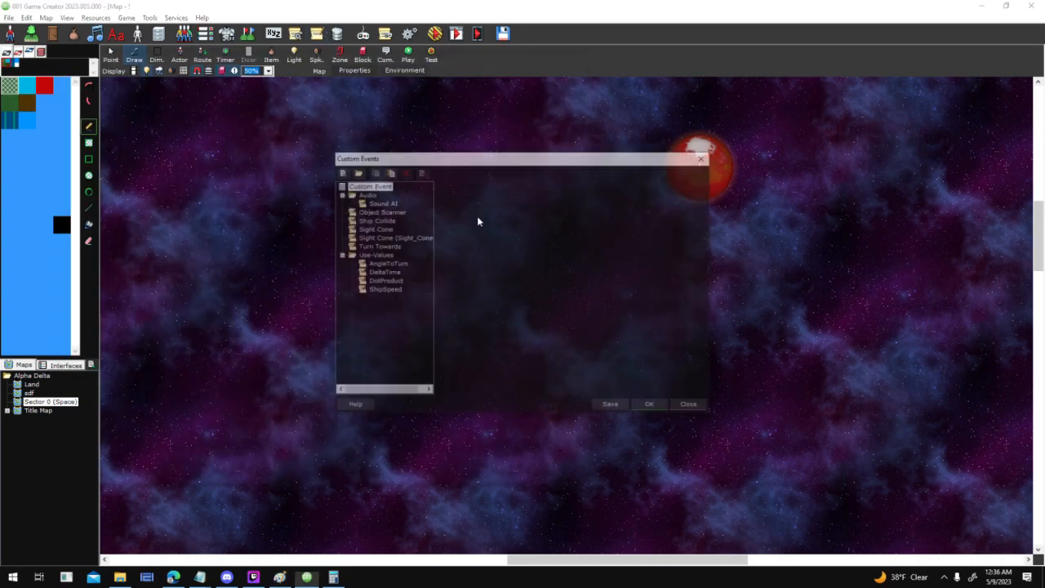
left_click(393, 246)
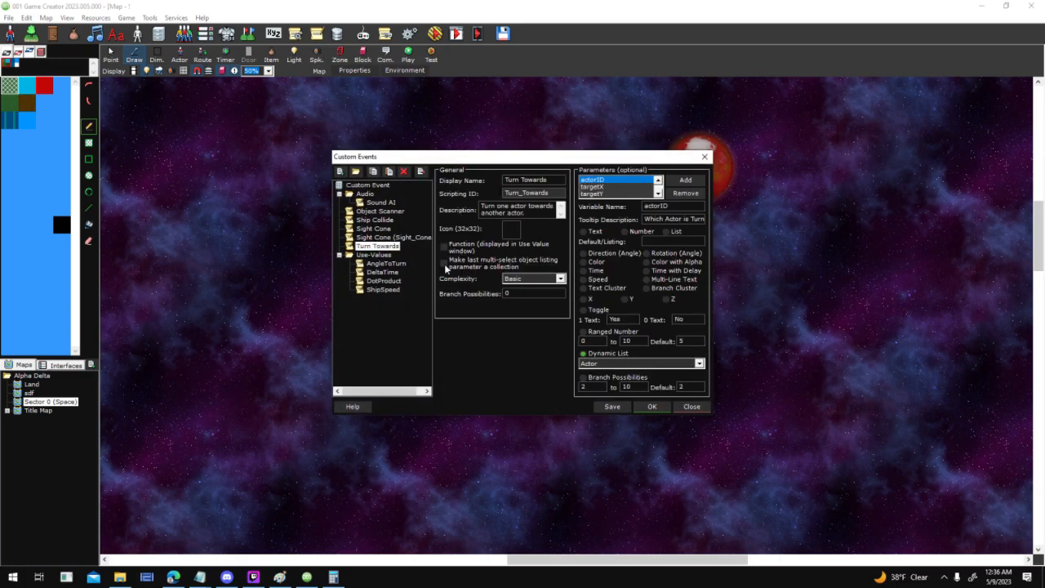
left_click(541, 308)
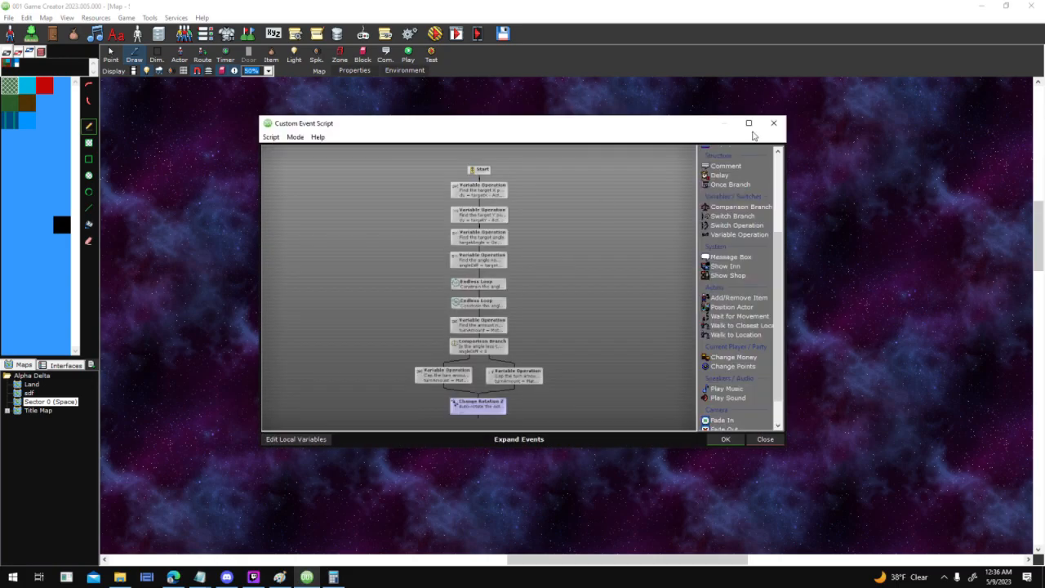
left_click(749, 123)
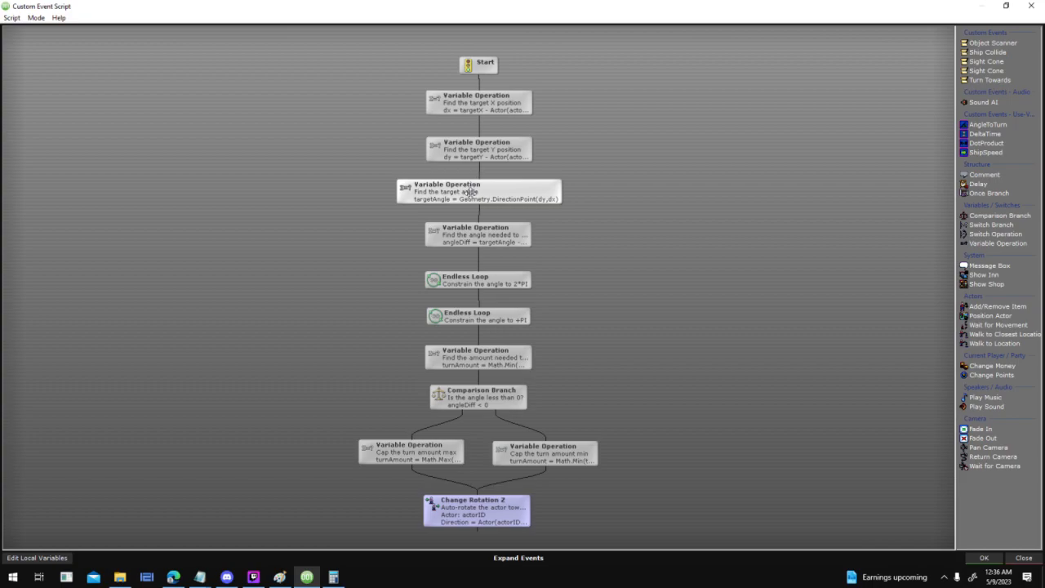
Examine the Turn Towards script's two angle-constraining loops and its turnAmount variable operation
double_click(508, 277)
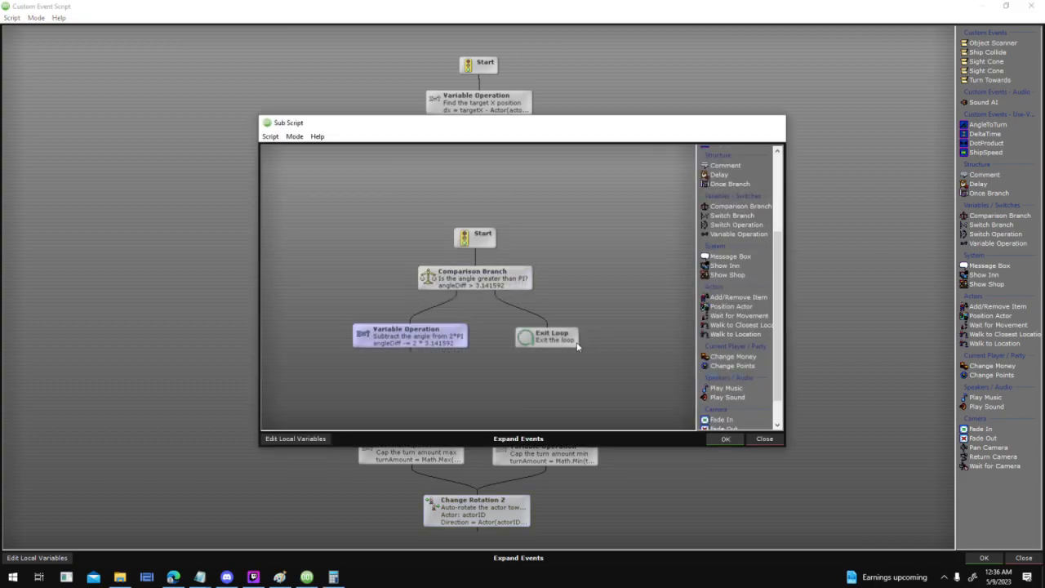
key("Escape")
double_click(498, 279)
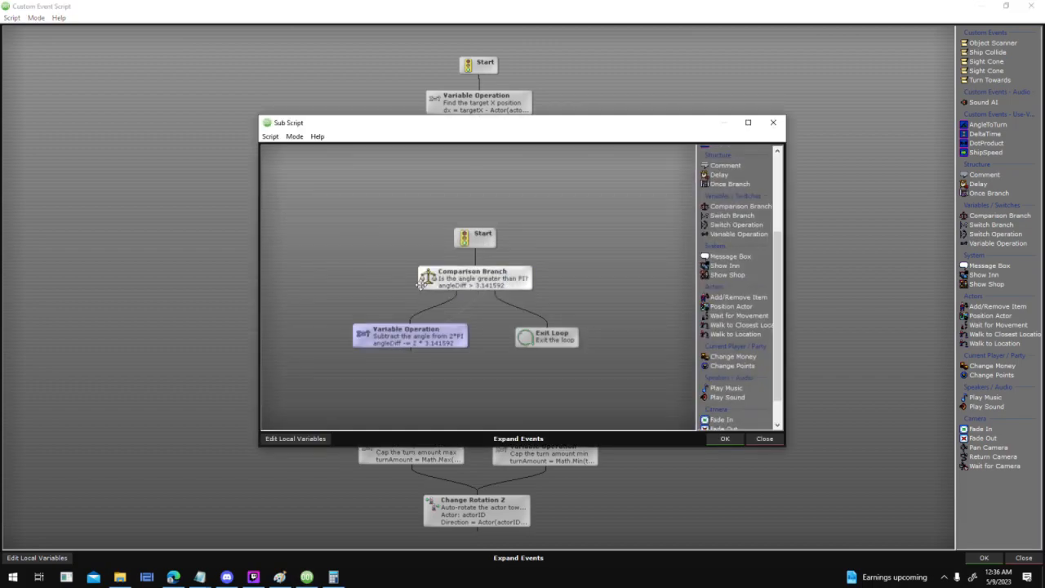
left_click(710, 439)
double_click(498, 312)
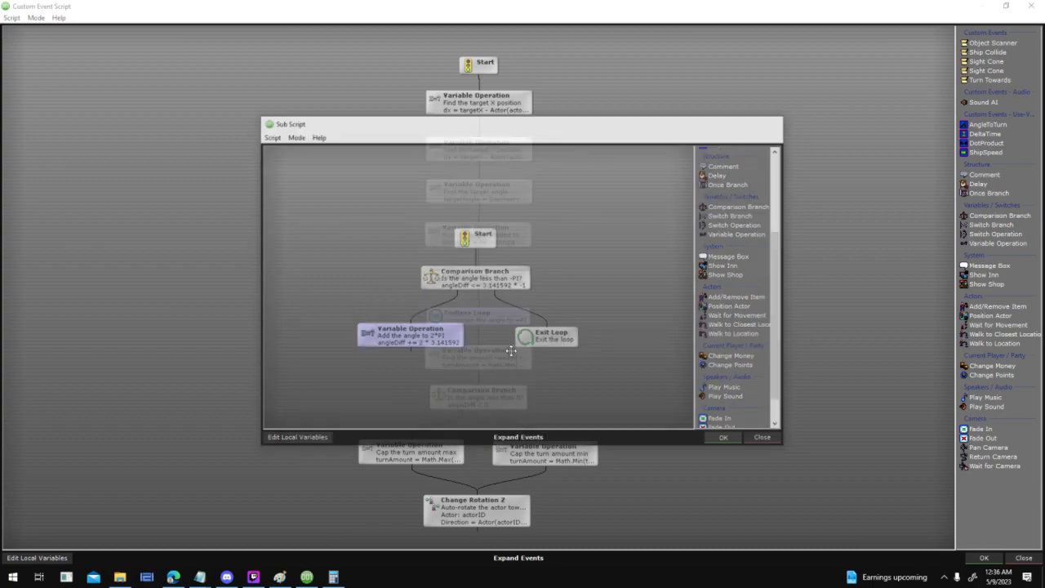
left_click(724, 439)
double_click(555, 357)
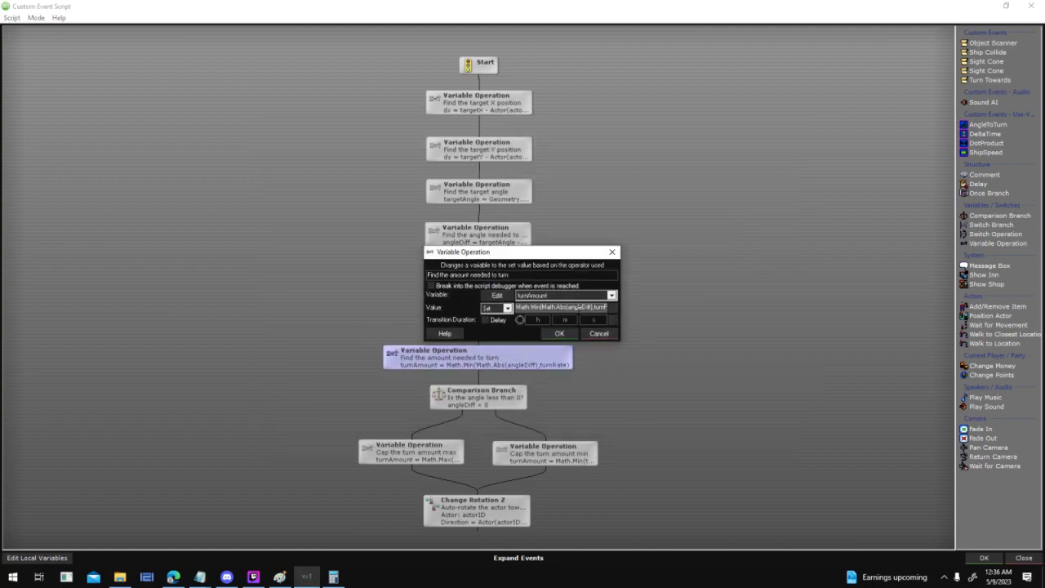
left_click(599, 334)
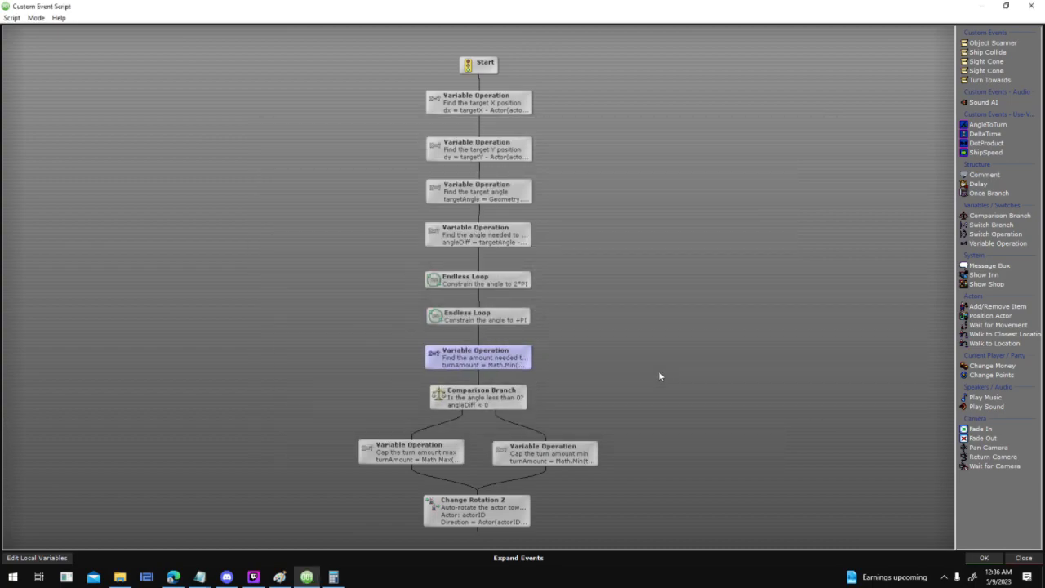
Review the turn-amount caps and rotation event, and close the Turn Towards script and the custom events
left_click_drag(600, 383, 644, 288)
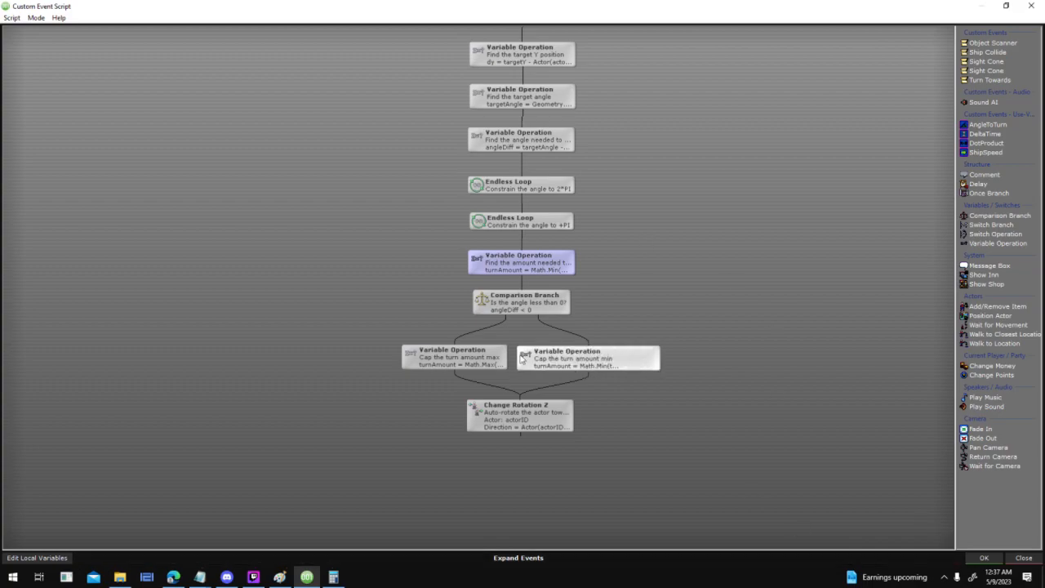
left_click(983, 559)
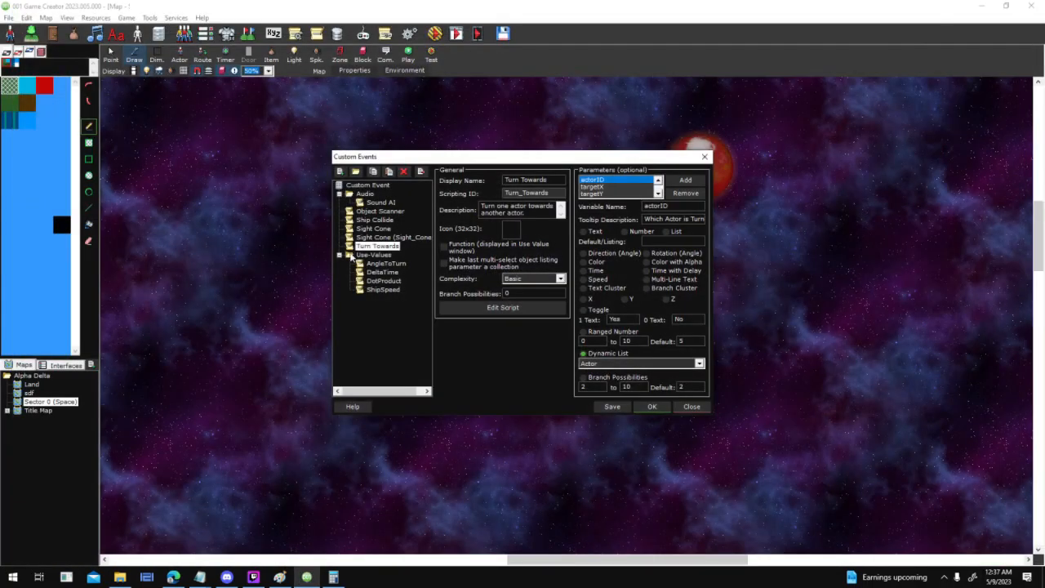
left_click(652, 405)
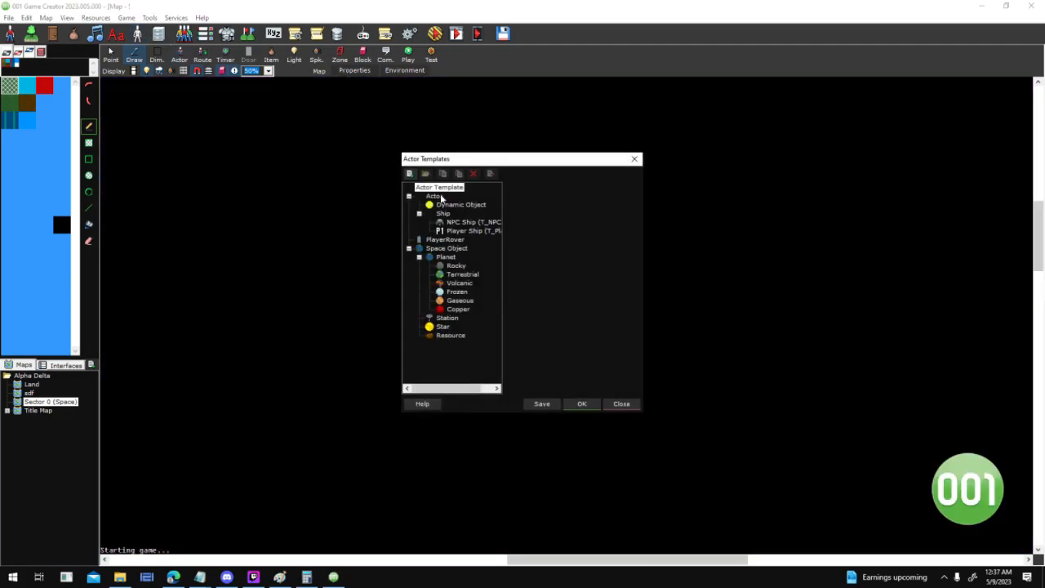
Open the NPC Ship template's base actor and examine the script of its T_NPC and T_Player collision trigger
left_click(473, 222)
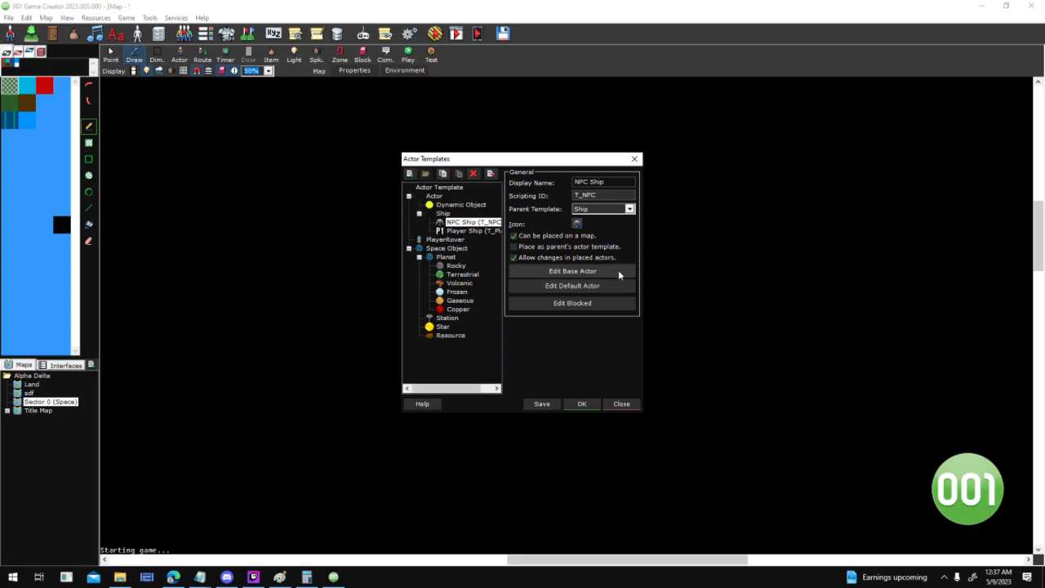
scroll(675, 207, "down", 3)
scroll(675, 208, "up", 3)
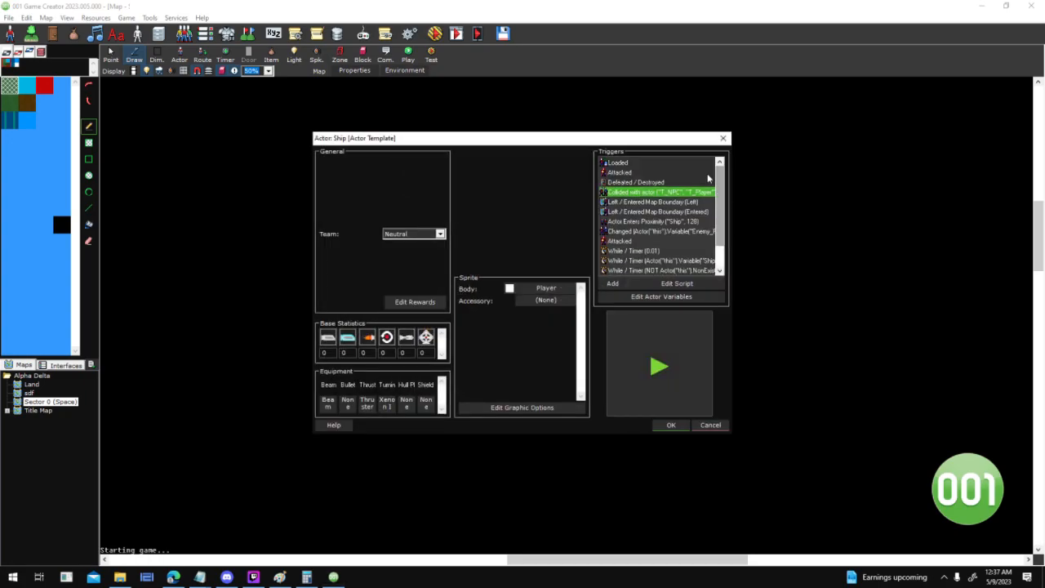
left_click(676, 202)
double_click(687, 193)
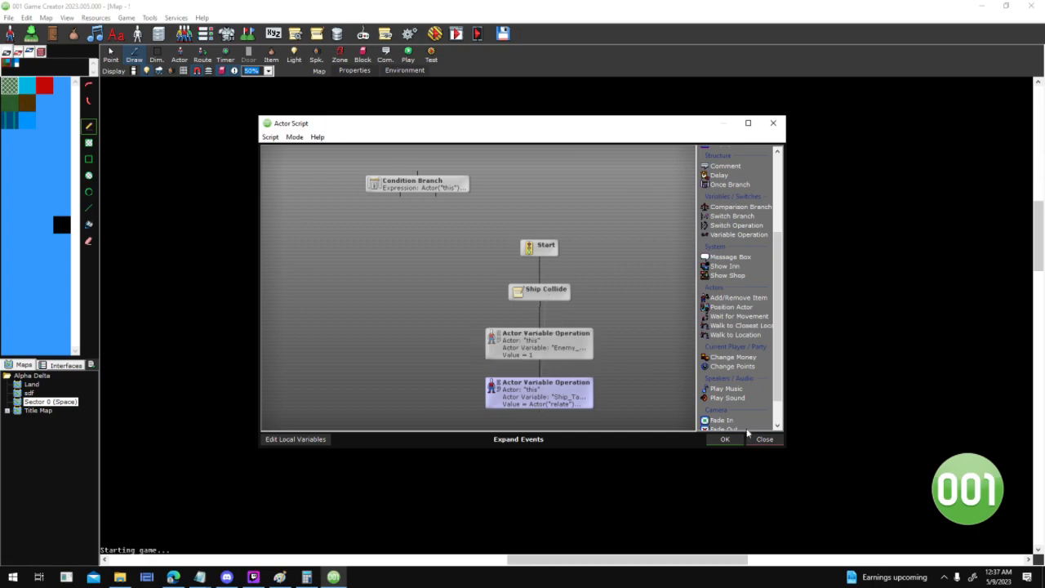
key("Escape")
Examine the NPC ship's scripts for leaving and entering the map boundary
double_click(677, 203)
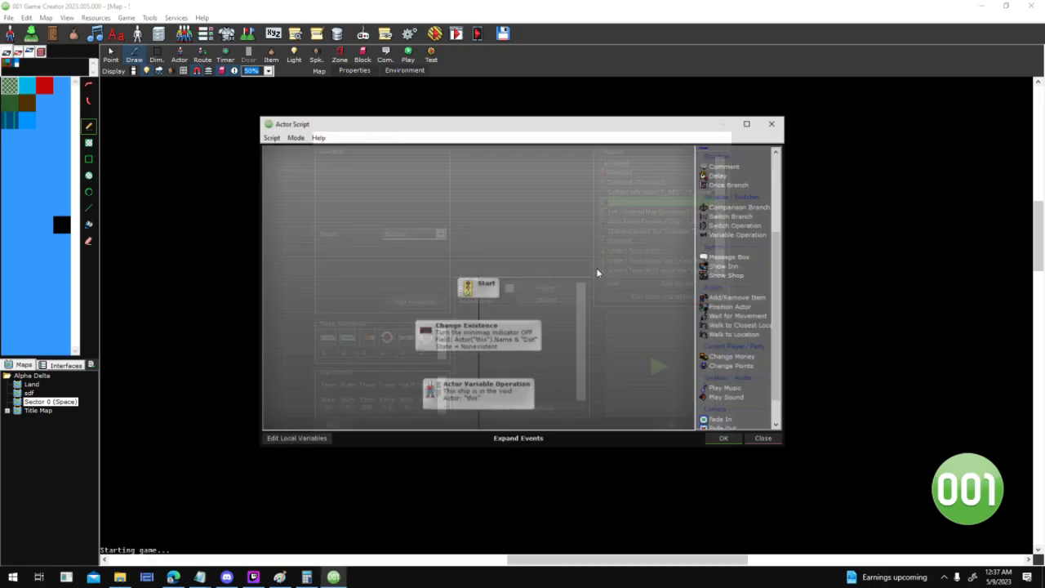
left_click_drag(541, 346, 550, 218)
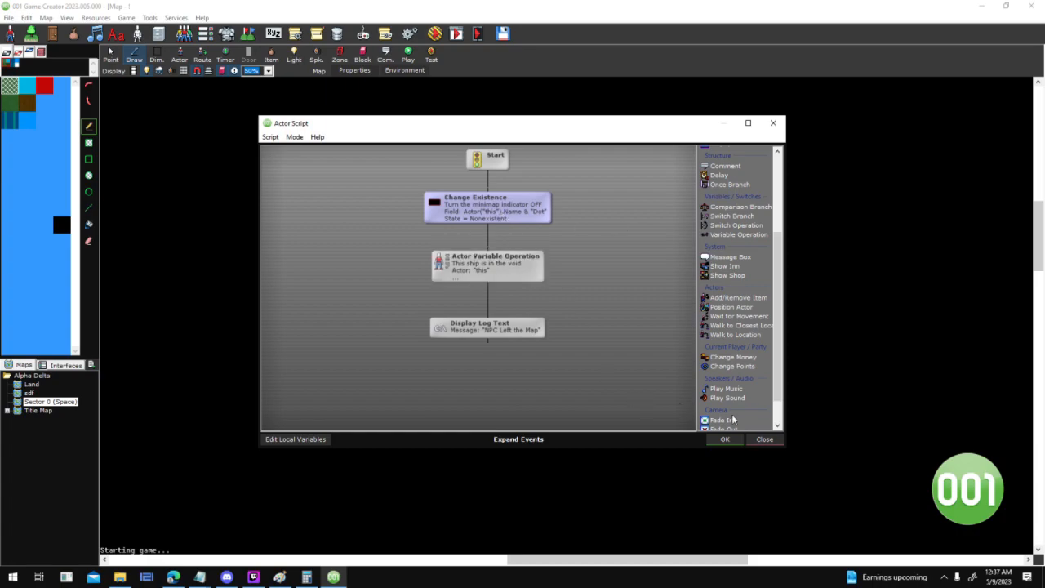
left_click(724, 439)
left_click(683, 212)
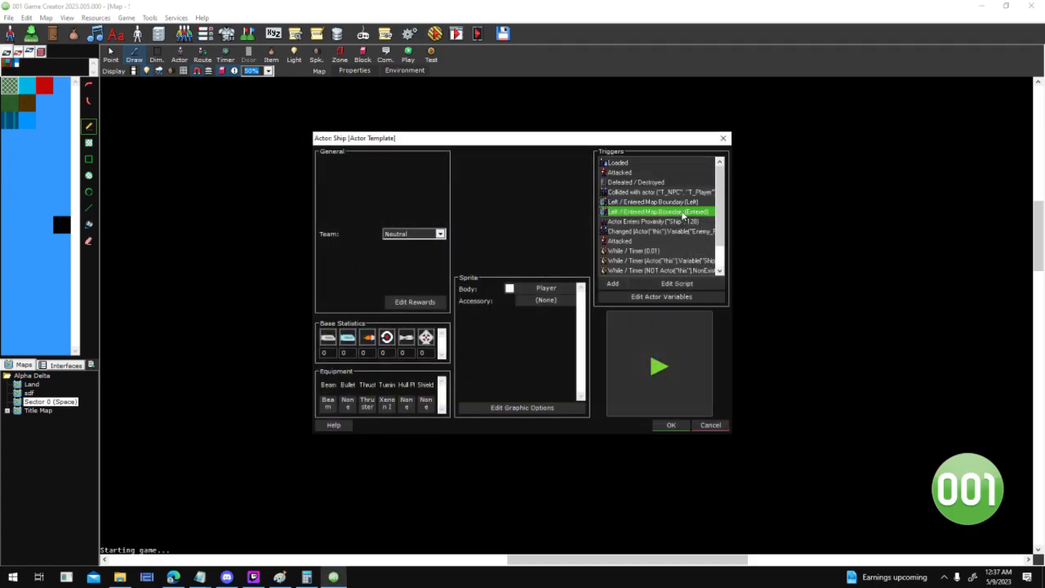
double_click(683, 214)
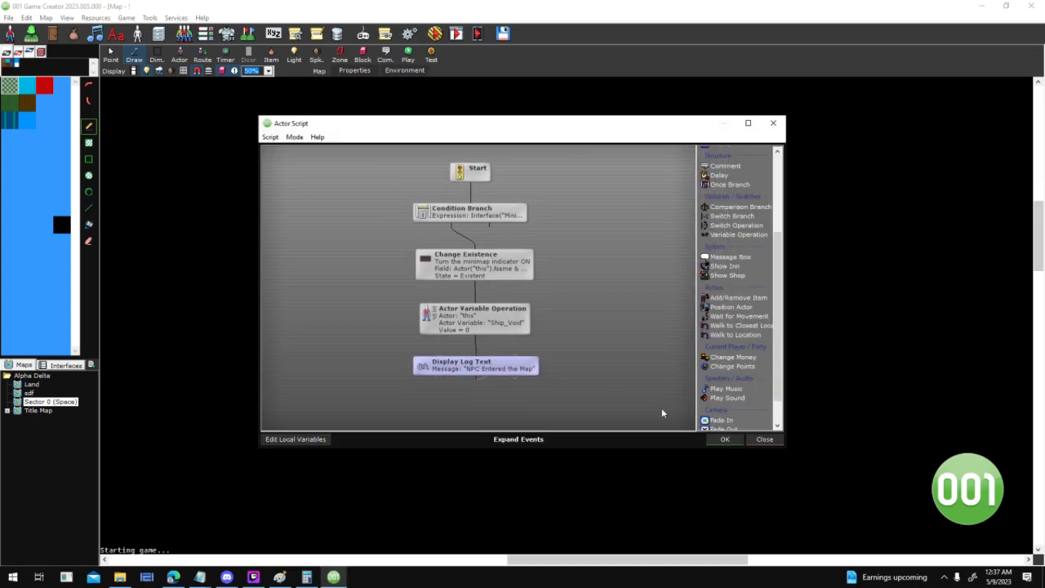
left_click(723, 438)
Examine the NPC ship's 128-range ship proximity trigger script and its minimap icon timer script
double_click(666, 222)
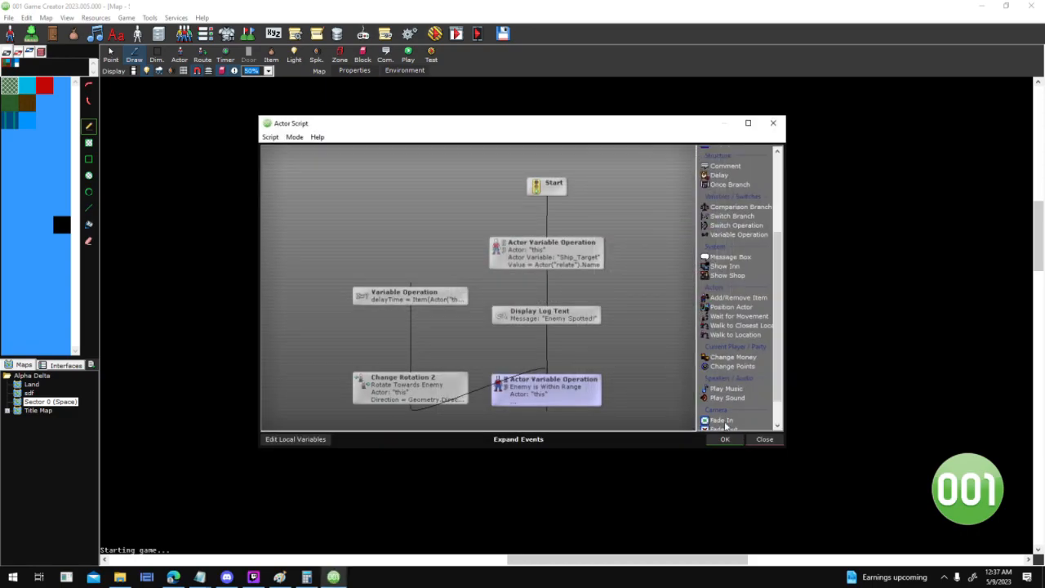
left_click(722, 438)
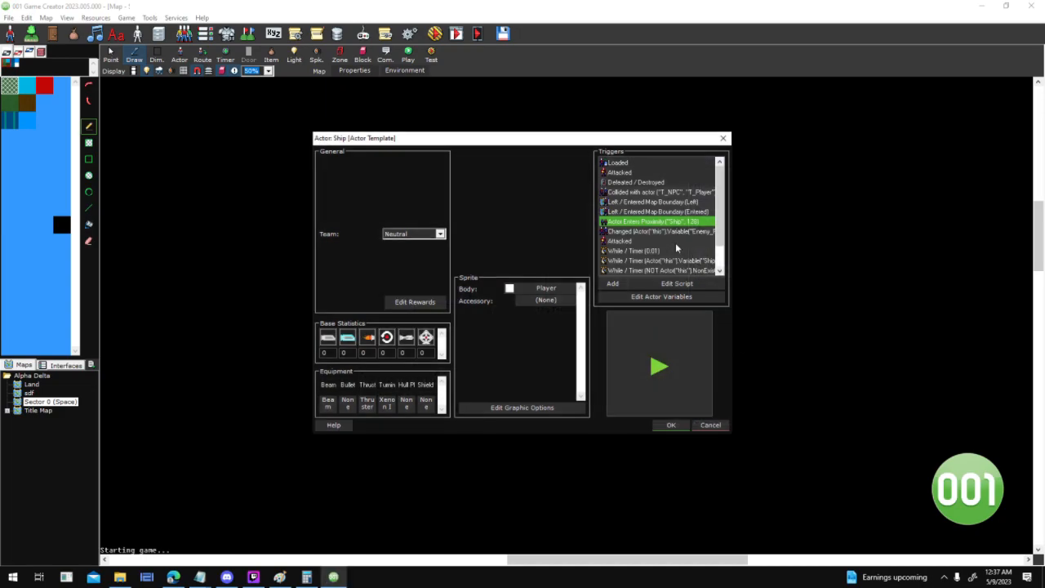
double_click(679, 260)
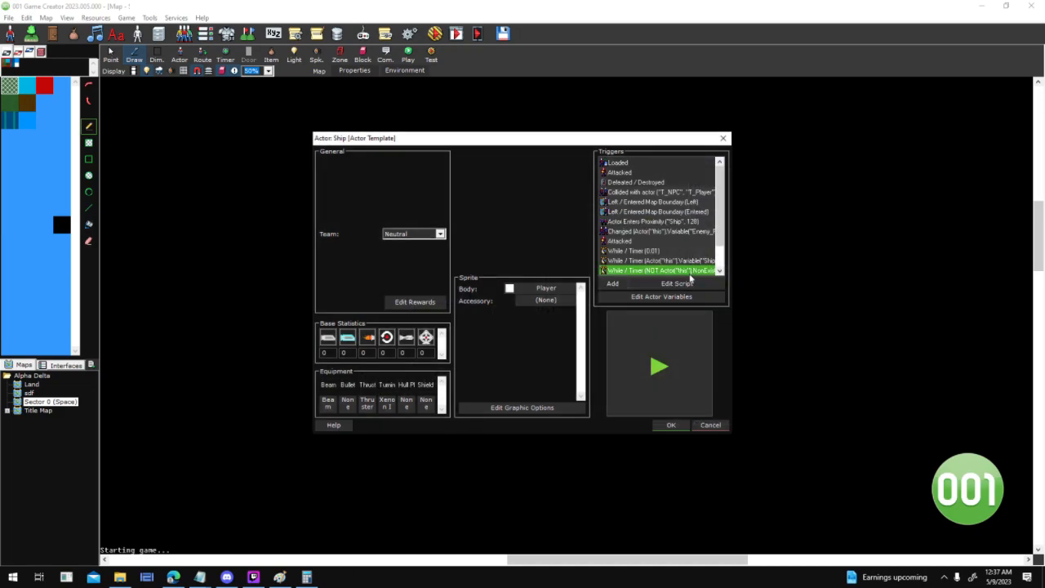
mouse_move(511, 383)
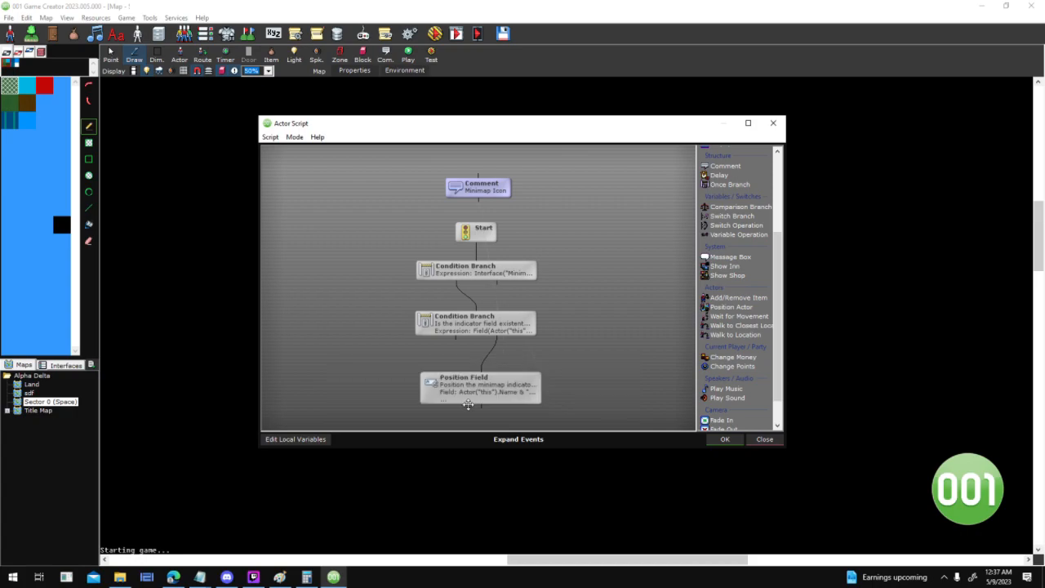
left_click(764, 439)
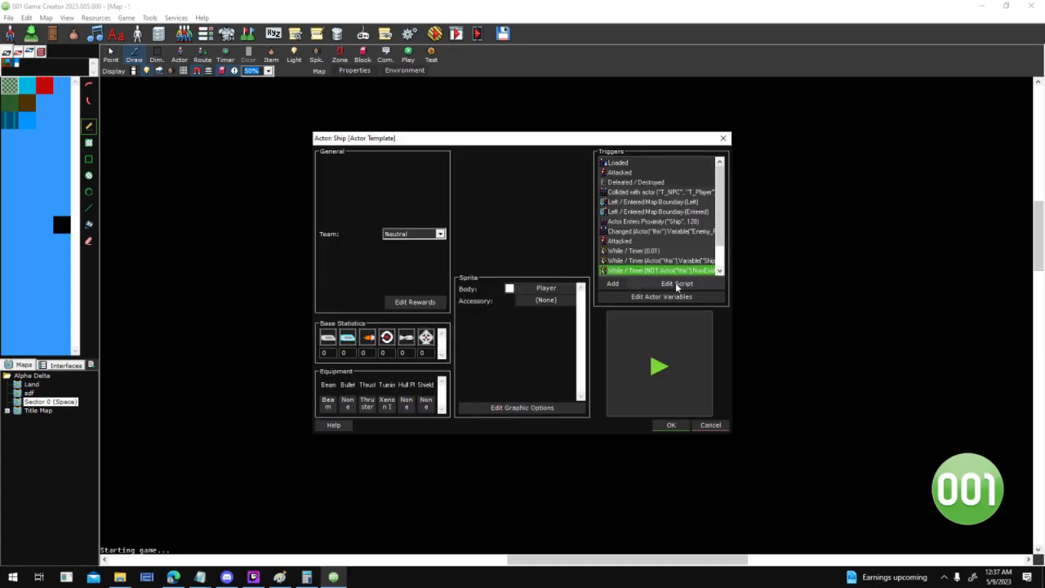
Check the interval and condition settings of the NPC ship's NOT NonExistent timer trigger without changing them
scroll(723, 260, "down", 1)
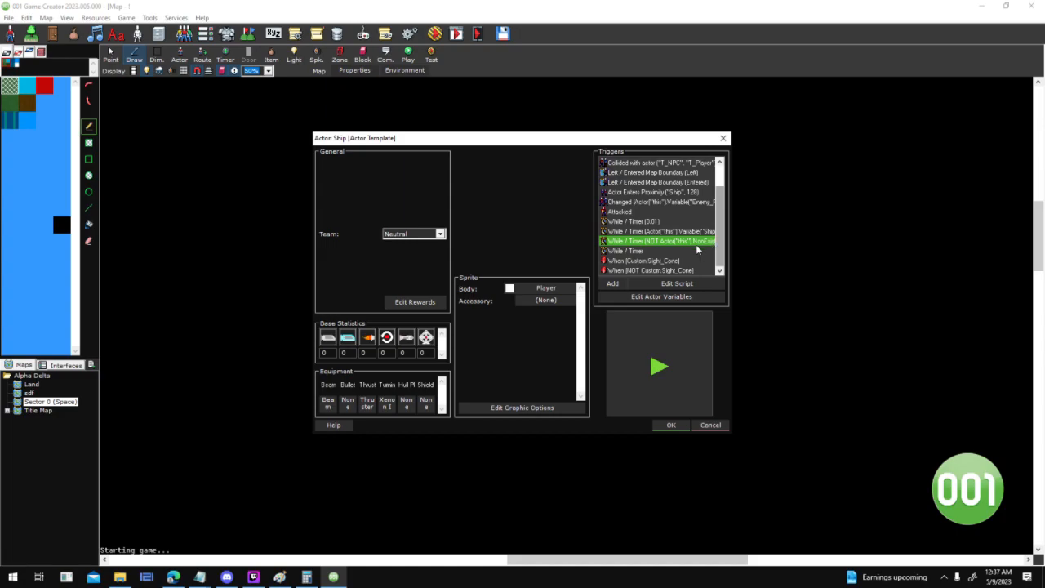
right_click(700, 247)
left_click(711, 217)
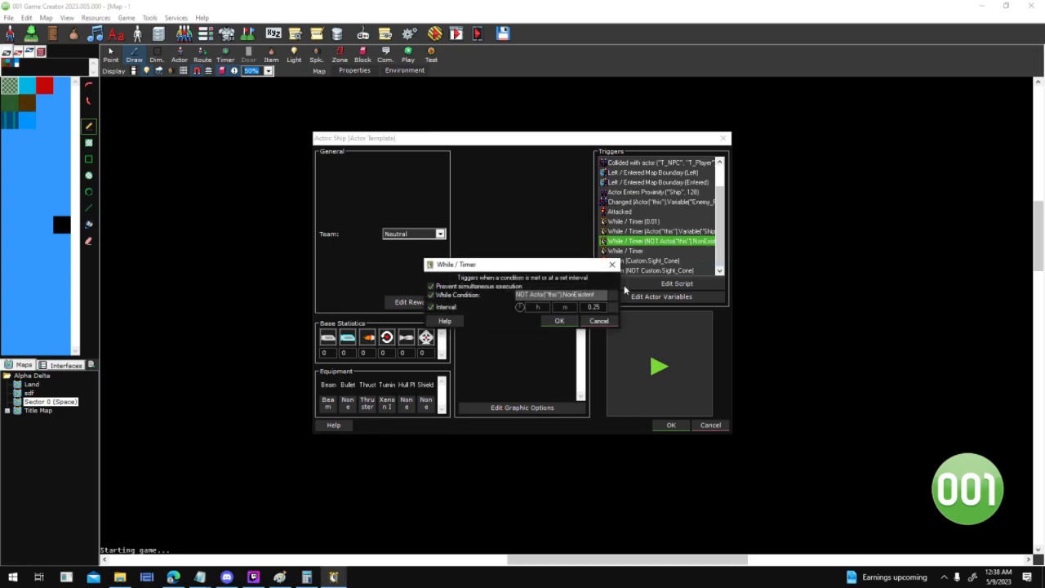
left_click(600, 321)
right_click(681, 241)
left_click(703, 267)
left_click(608, 320)
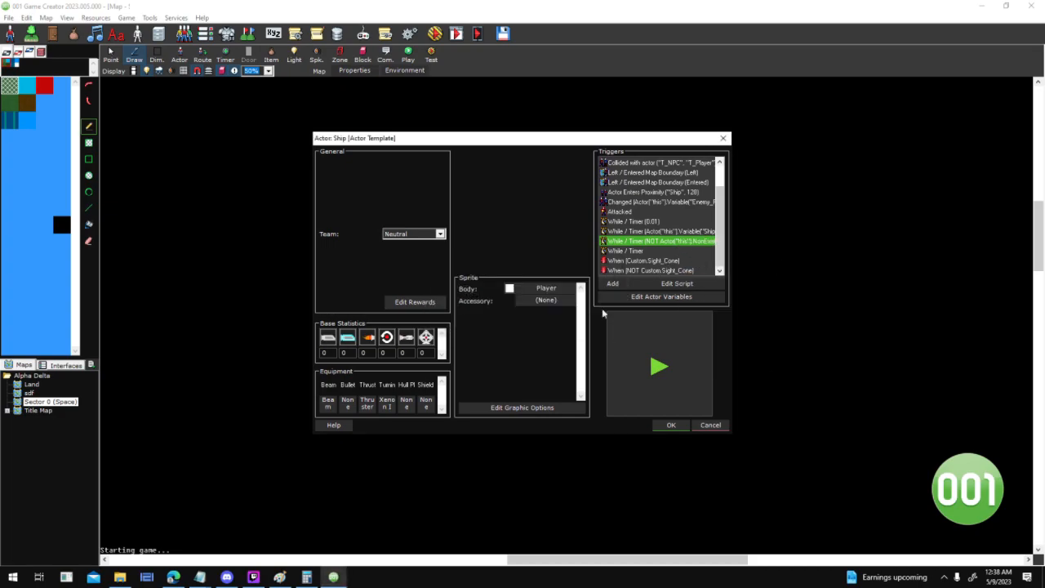
Examine the turning script of the NOT NonExistent timer trigger, and close the base actor and the actor templates
double_click(702, 241)
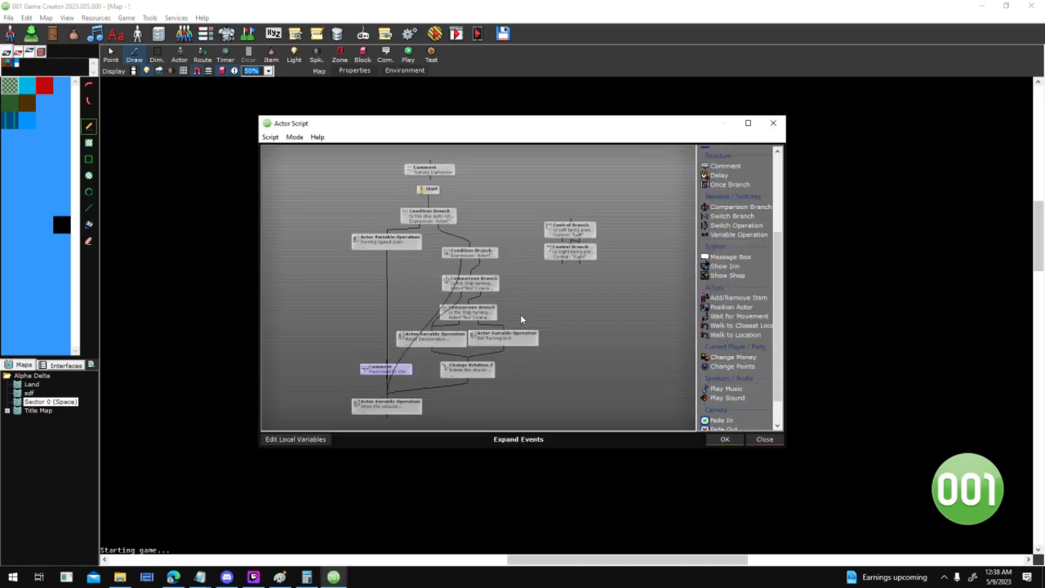
left_click(726, 438)
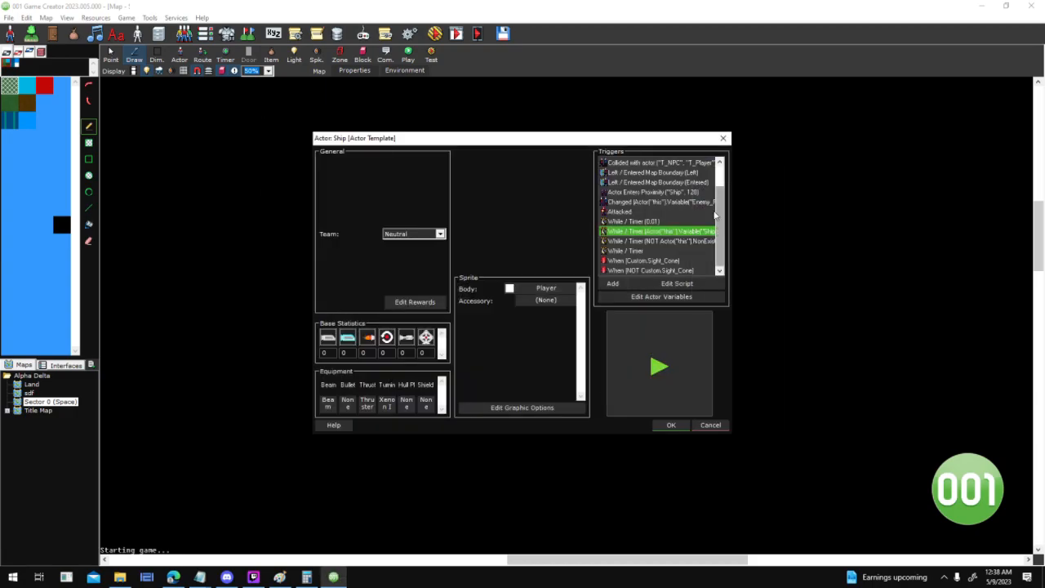
scroll(722, 258, "up", 1)
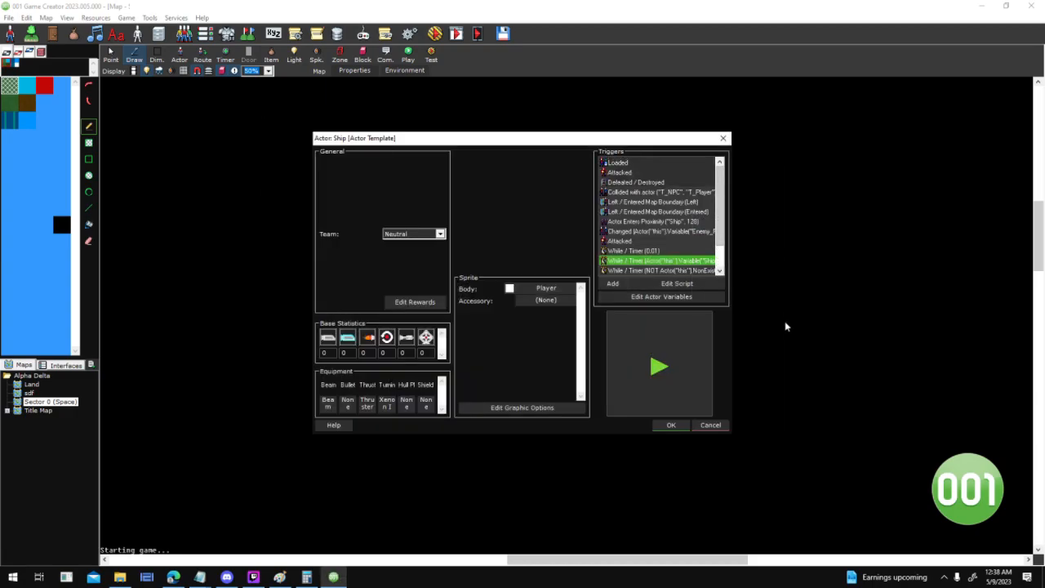
left_click(670, 424)
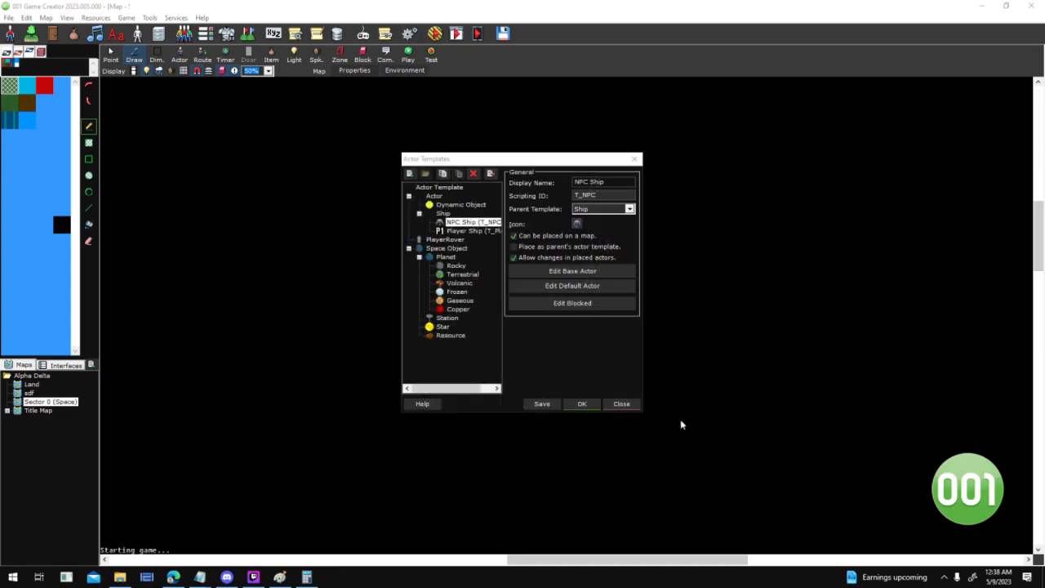
left_click(578, 405)
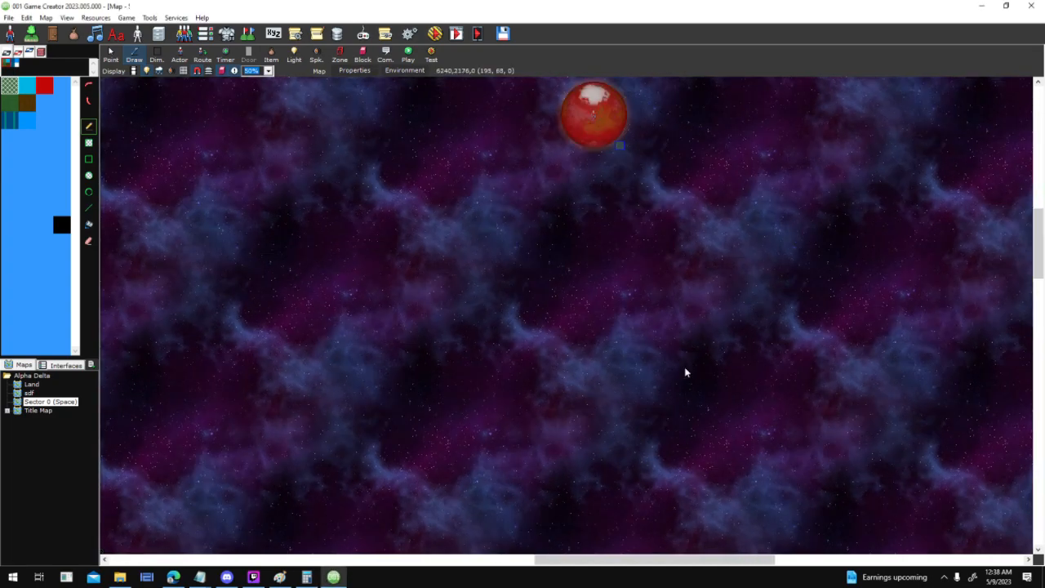
Survey the Sector 0 (Space) map from the red planet to the area around the station and yellow planet
middle_click_drag(653, 490, 571, 384)
middle_click_drag(698, 525, 599, 392)
scroll(654, 507, "up", 1)
scroll(654, 507, "up", 1)
middle_click_drag(687, 502, 553, 285)
middle_click_drag(792, 436, 528, 236)
scroll(528, 236, "up", 1)
middle_click_drag(538, 163, 430, 220)
Check the Sight Cone custom event's settings and view the sight-cone sketch in Paint
left_click(316, 32)
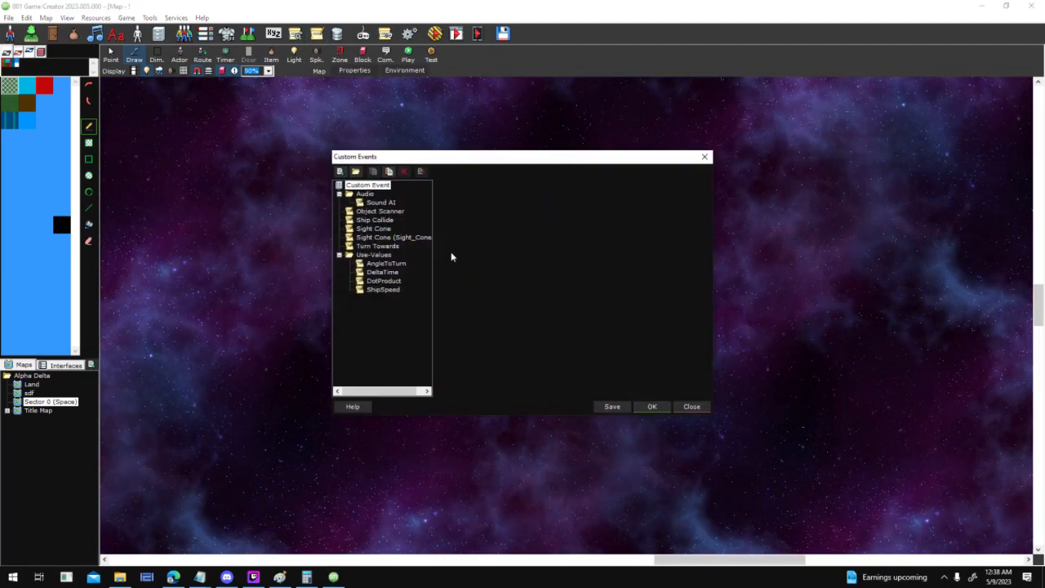
left_click(397, 229)
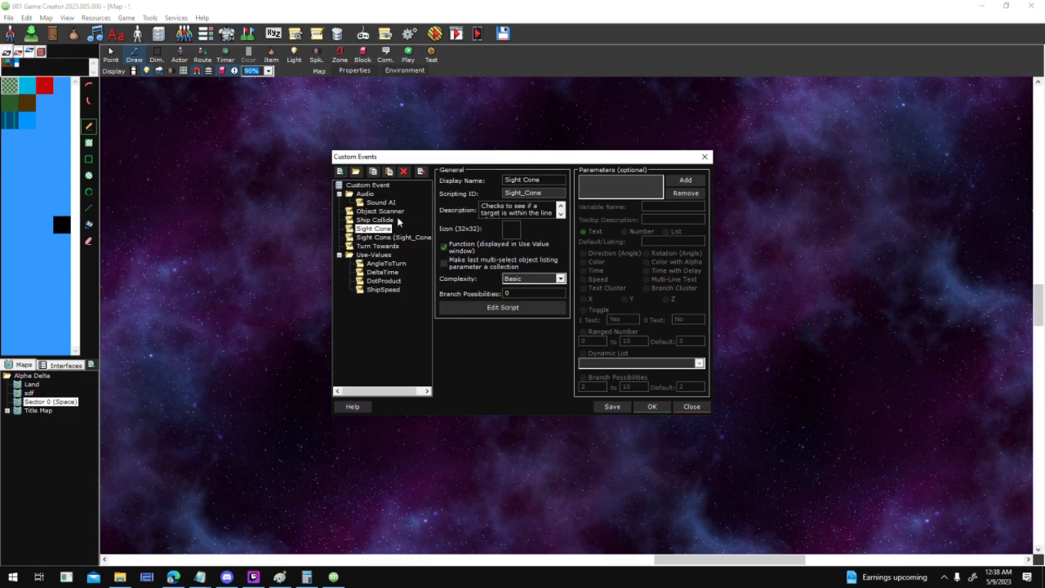
left_click(659, 407)
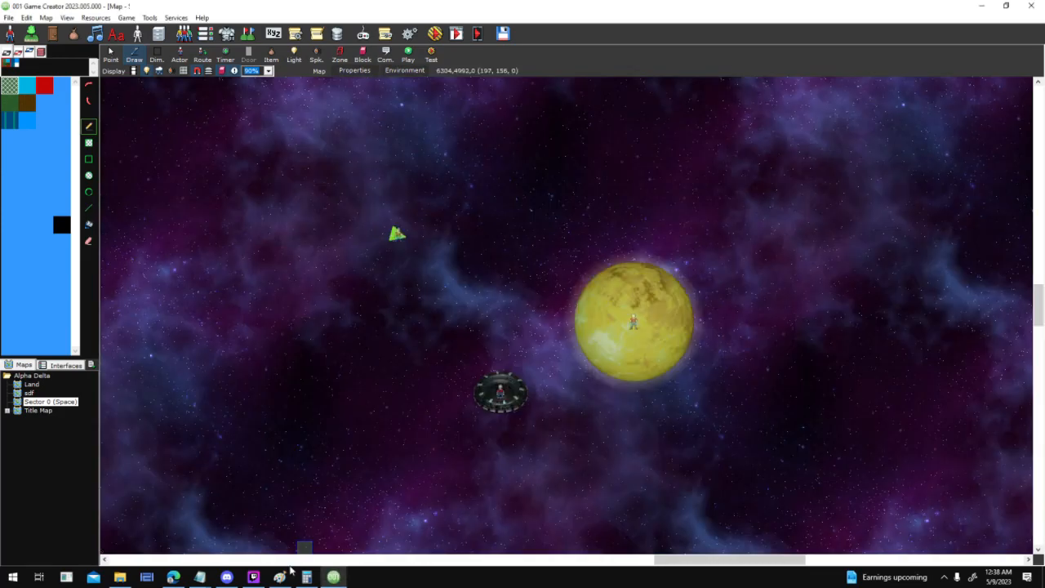
left_click(279, 576)
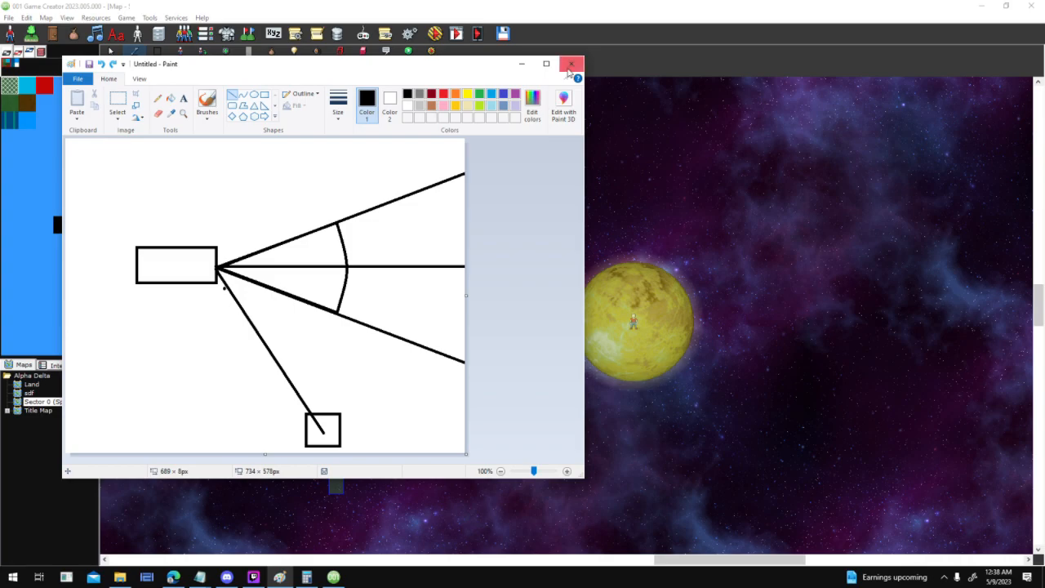
left_click(559, 21)
Examine the script of the last control combination in the Mode: Space Flight input set, and close the input triggers
left_click(363, 34)
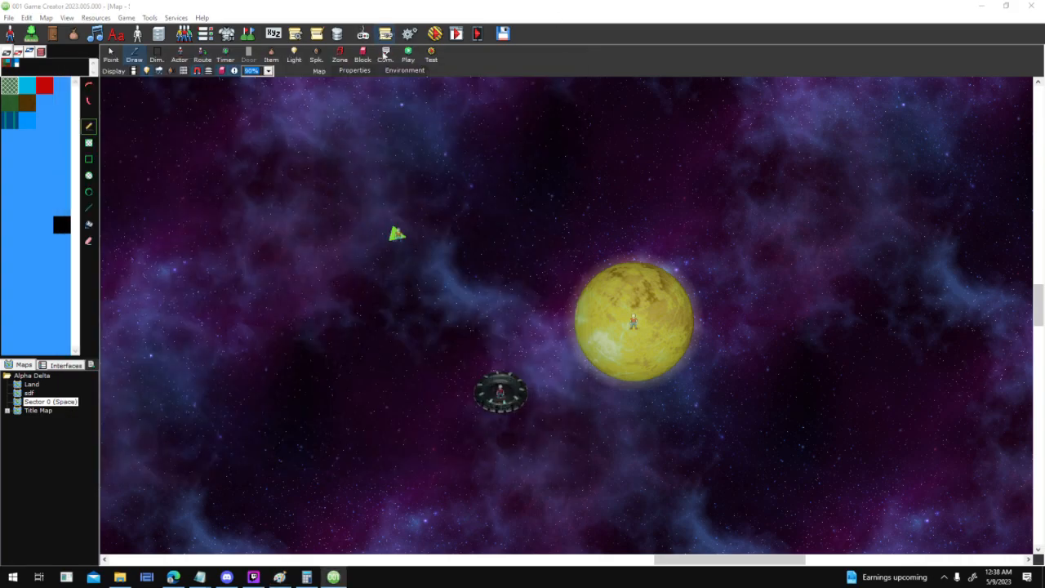
left_click(350, 189)
double_click(459, 302)
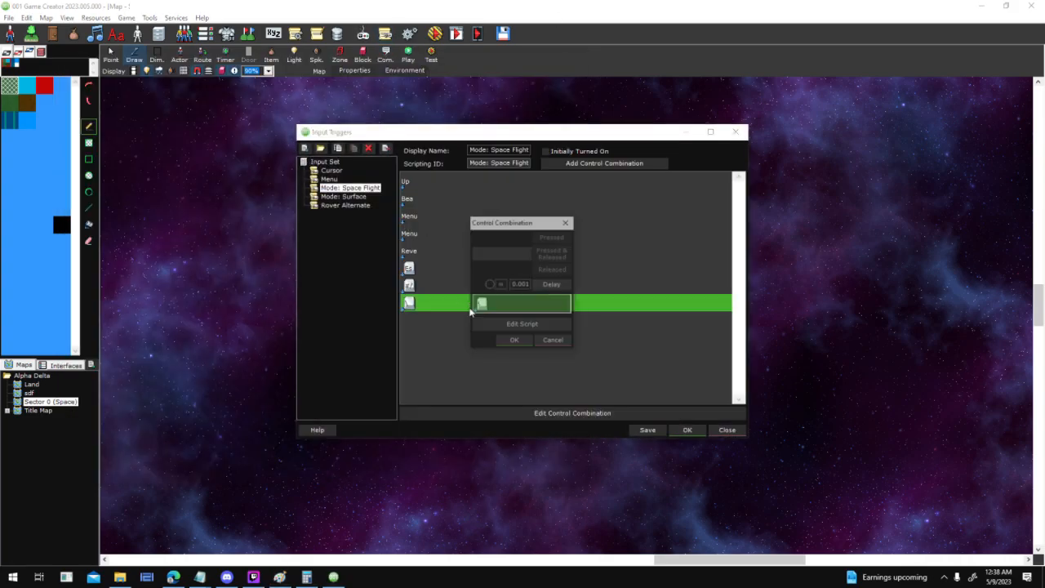
left_click(523, 325)
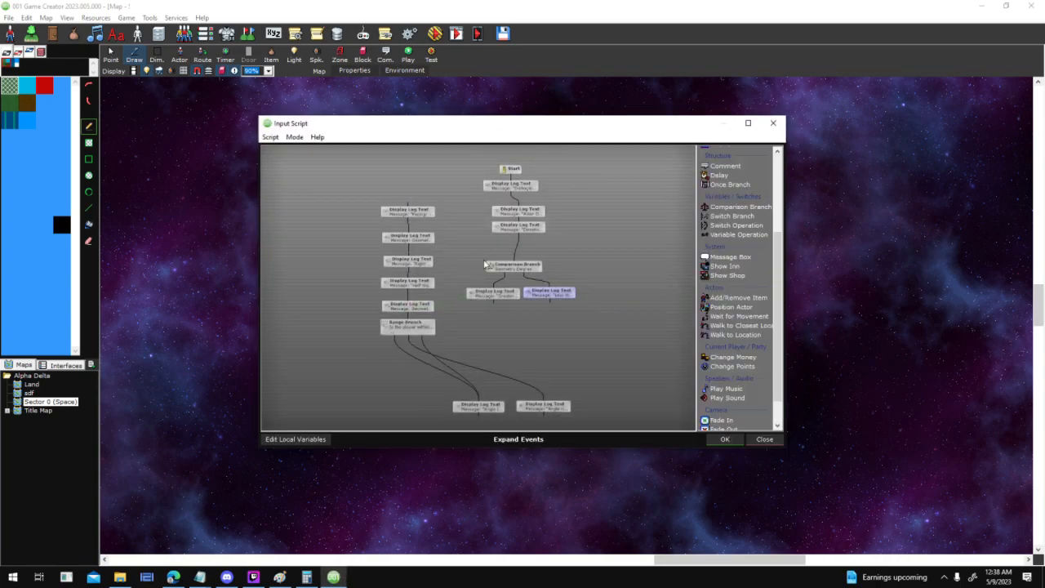
left_click(724, 439)
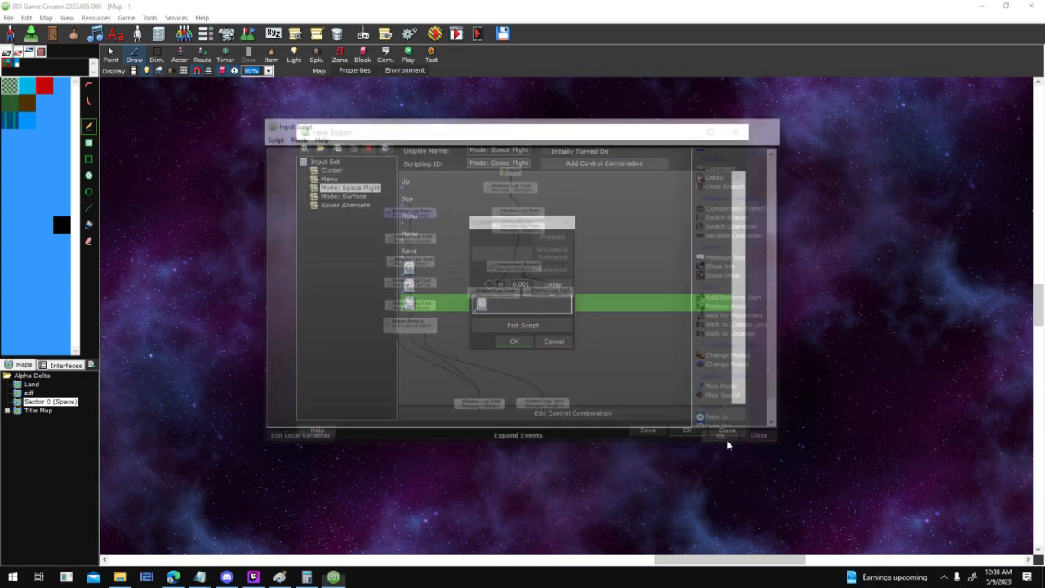
left_click(515, 342)
left_click(687, 429)
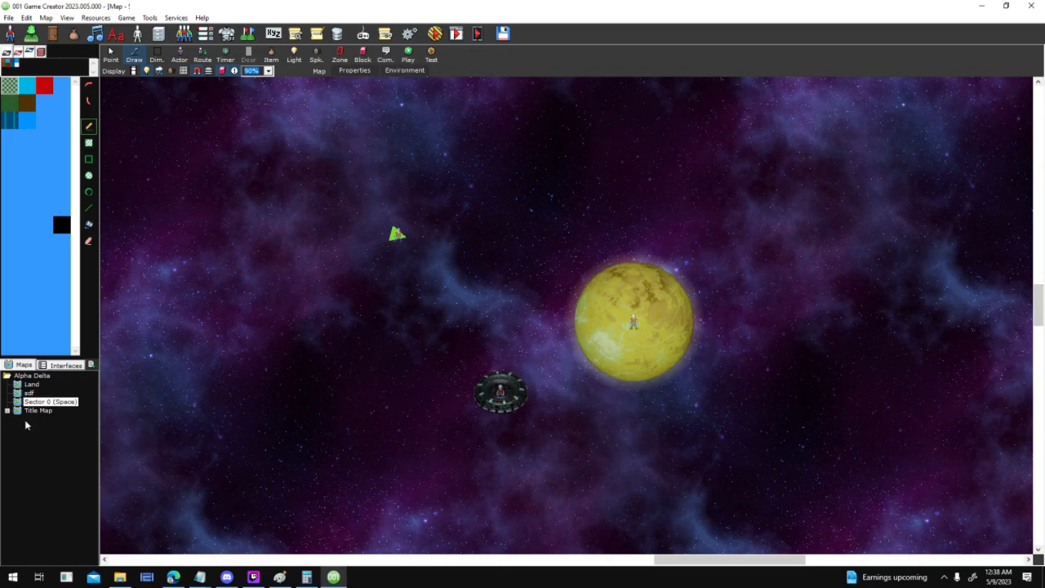
Glance at the Title Map, return to Sector 0 (Space), and open the NPC Ship template's base actor
left_click(34, 411)
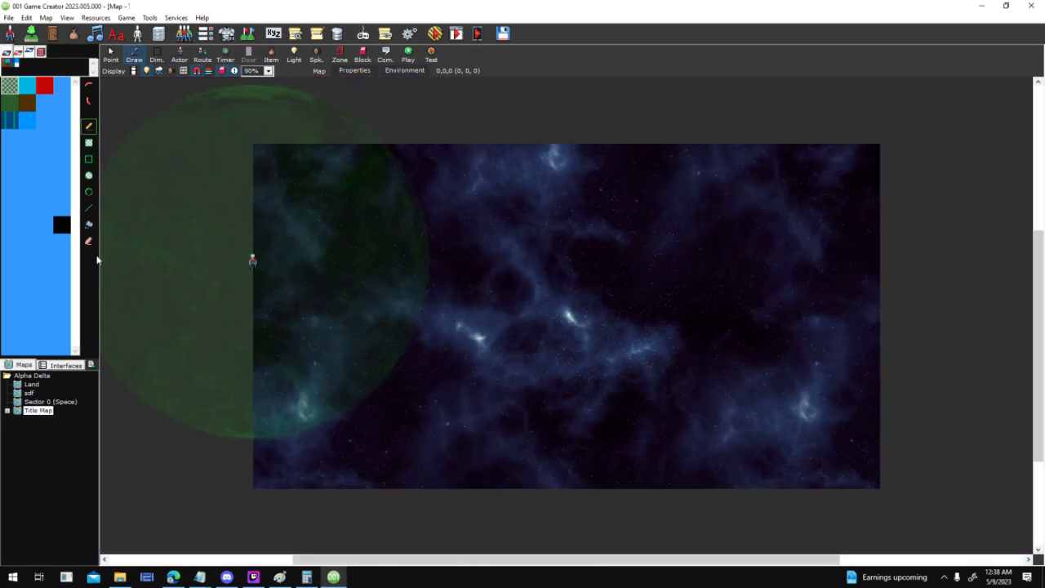
left_click(49, 401)
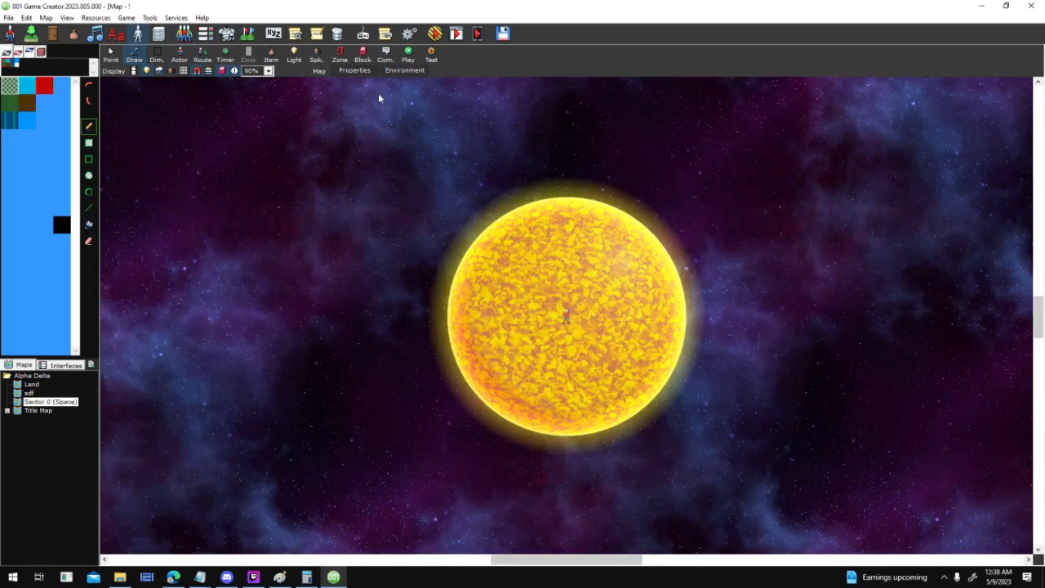
left_click(137, 32)
left_click(474, 222)
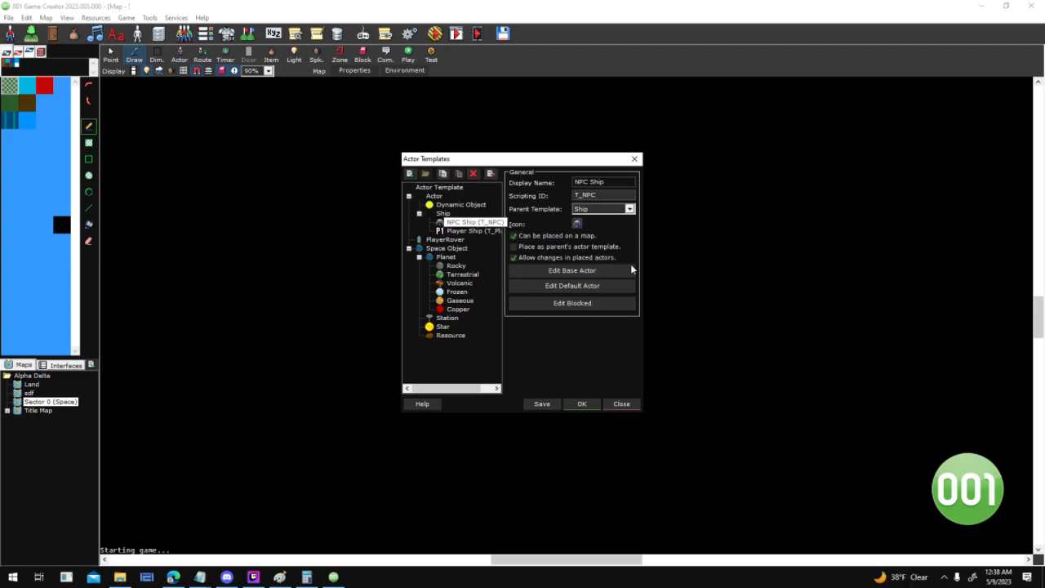
left_click(632, 271)
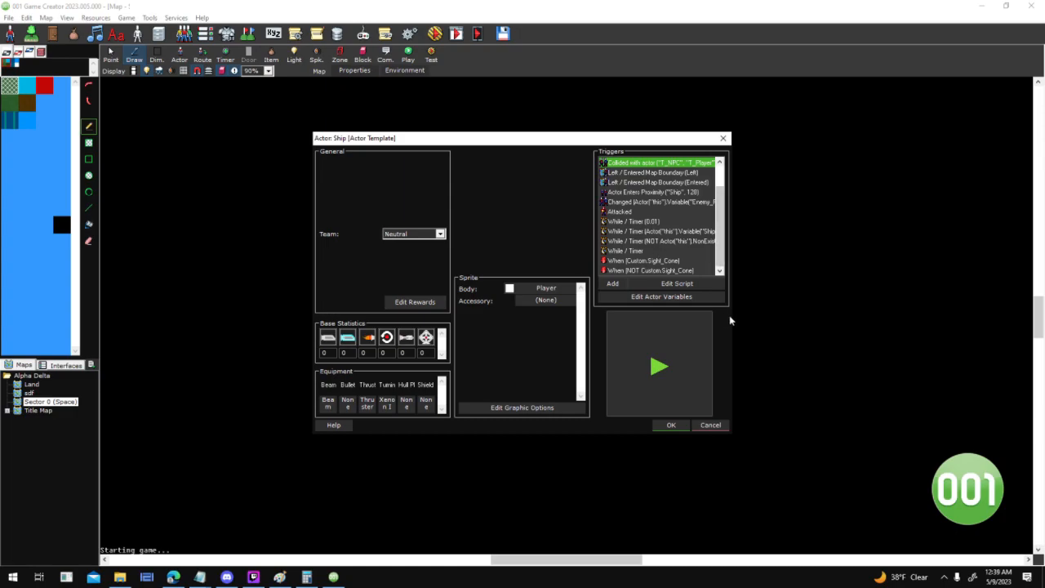
Add a Use Weapon event for actor "this" with regular accuracy to the Sight_Cone trigger's script
left_click(694, 259)
double_click(694, 261)
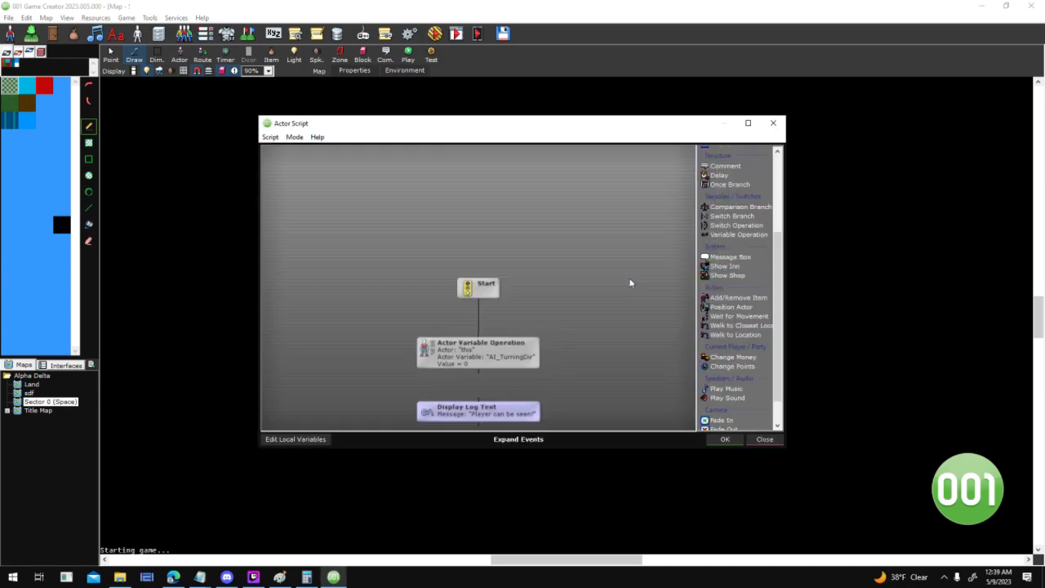
left_click_drag(589, 338, 589, 236)
left_click(514, 237)
type("use")
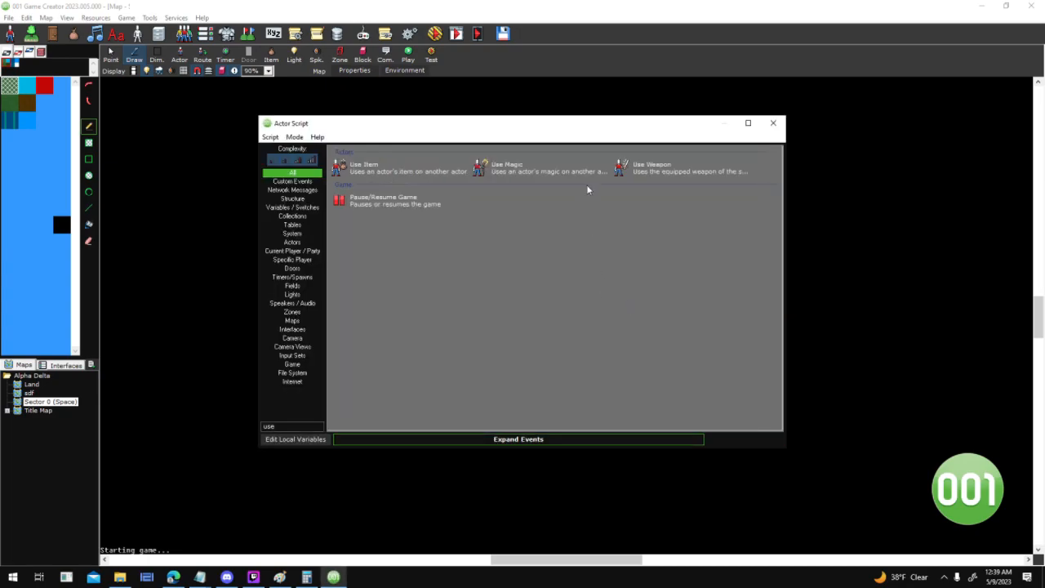
double_click(628, 169)
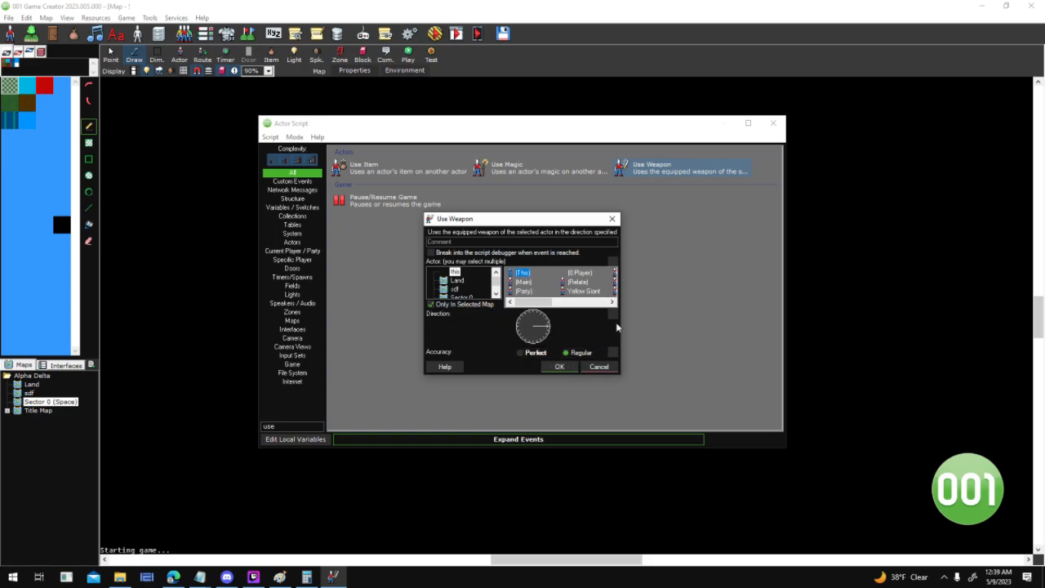
left_click(559, 366)
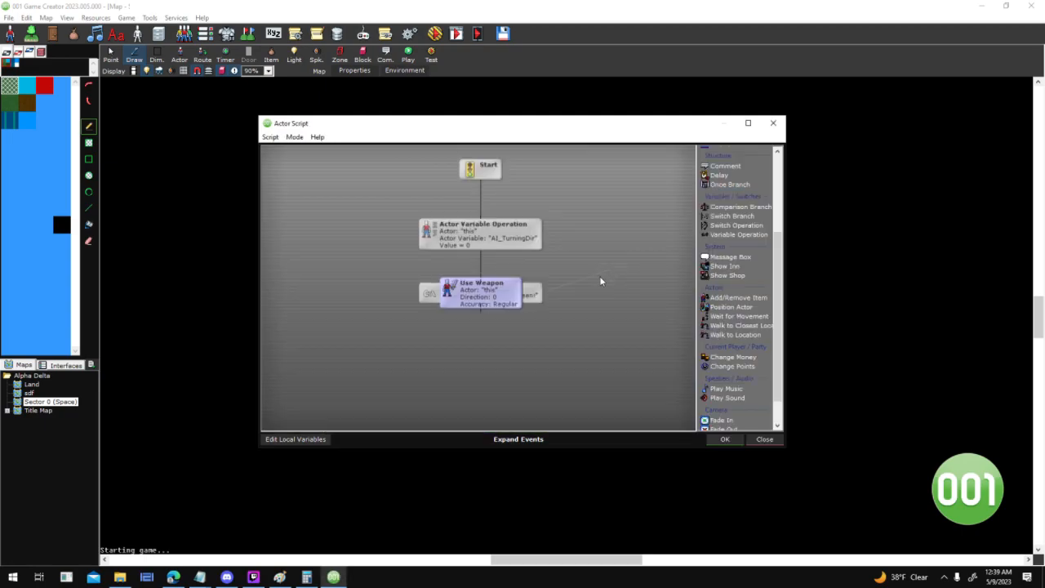
left_click(719, 439)
Copy the Geometry.Degrees direction-to-Ship_Target part of the comparison branch's expression in the NOT Sight_Cone trigger's script
left_click(636, 252)
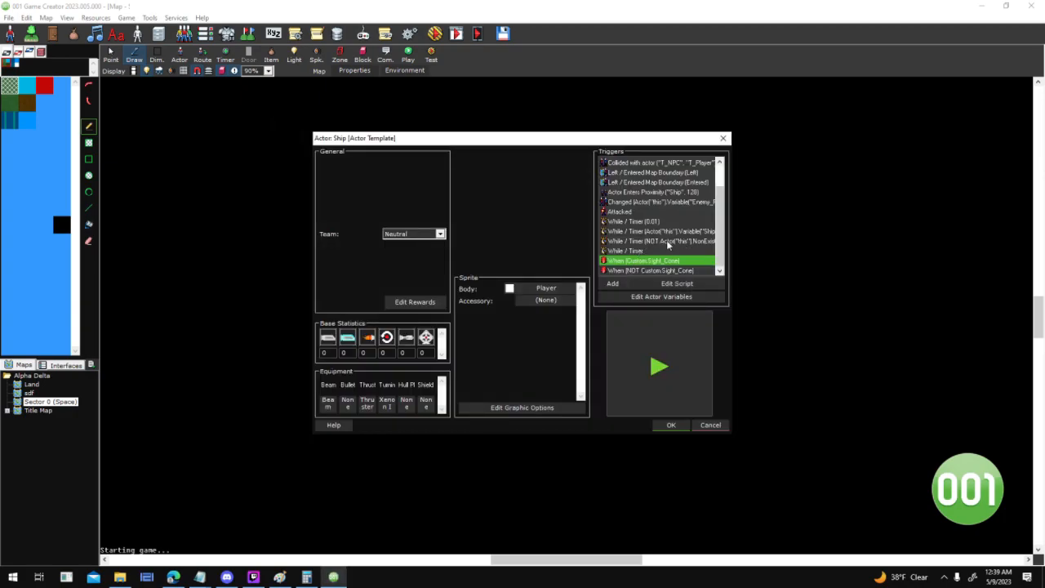
left_click(661, 270)
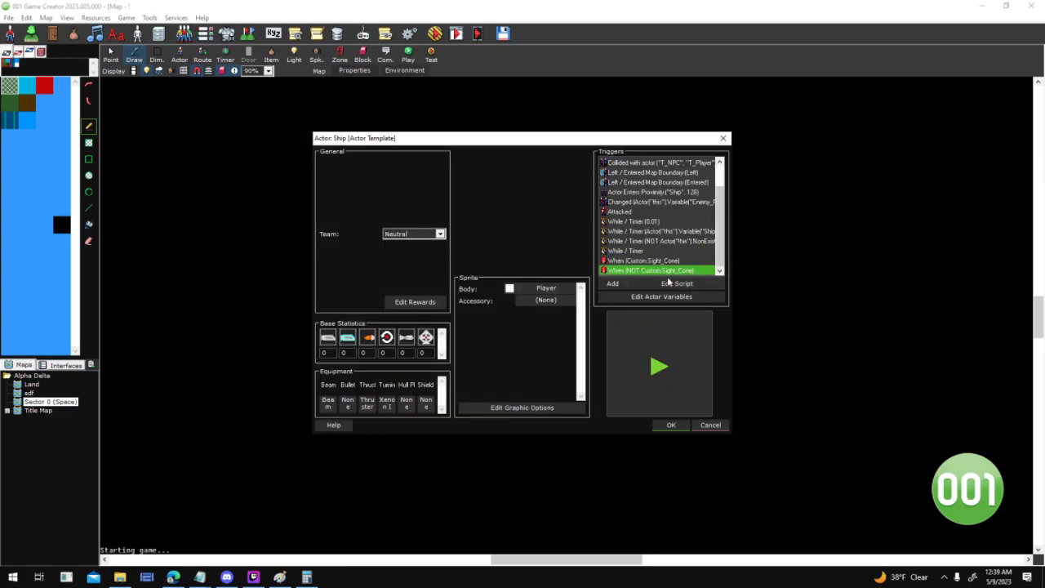
left_click(671, 283)
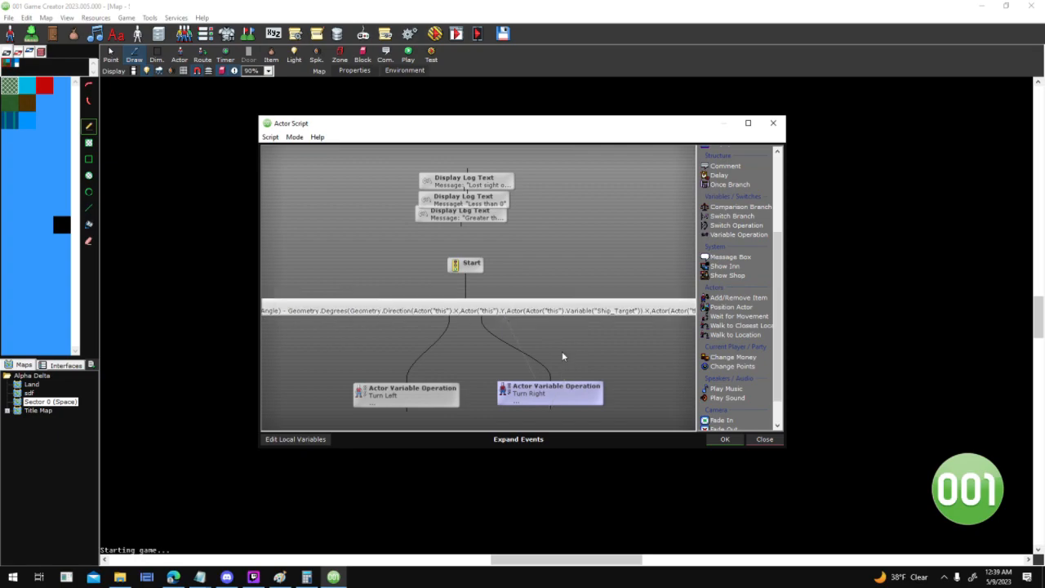
left_click(505, 310)
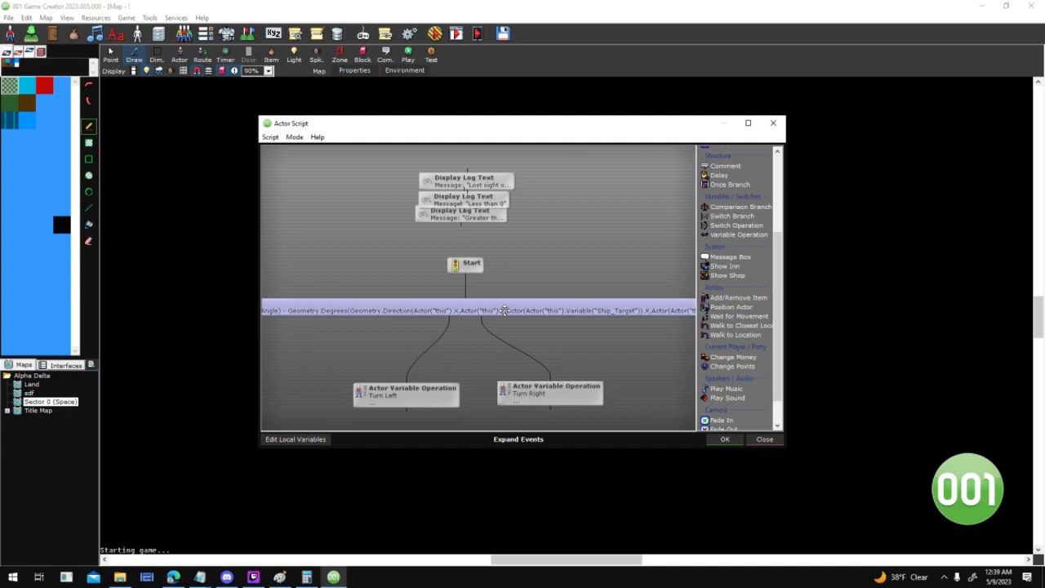
double_click(506, 310)
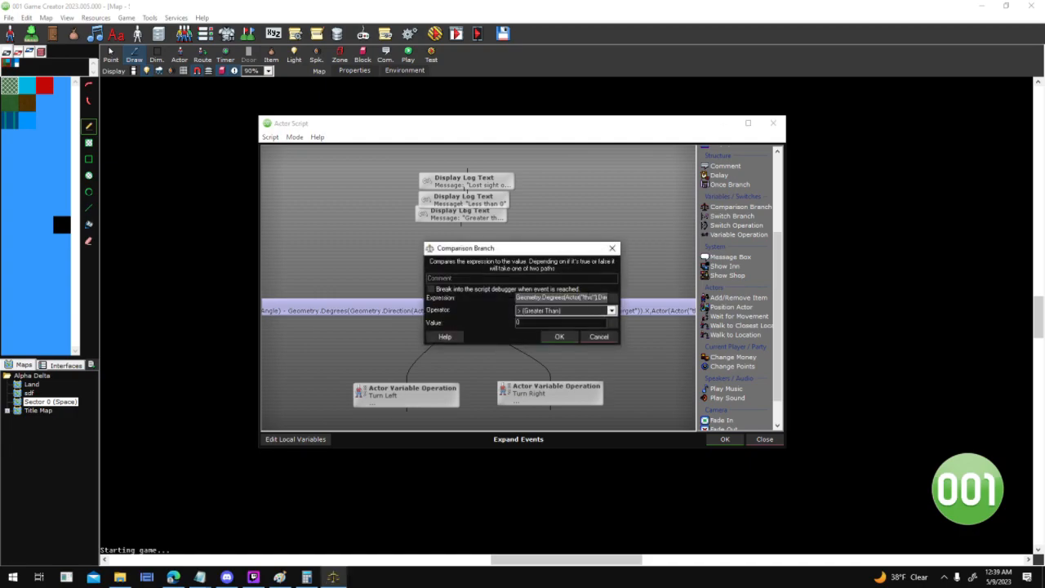
key("Right")
key("Right")
key("Right")
key("Right")
key("Right")
key("Right")
key("Right")
key("Right")
key("Right")
key("Right")
key("Right")
key("Right")
key("Right")
key("Right")
key("Right")
key("Right")
key("Right")
key("Right")
key("Right")
key("Right")
left_click_drag(570, 298, 764, 297)
left_click(599, 337)
left_click(724, 439)
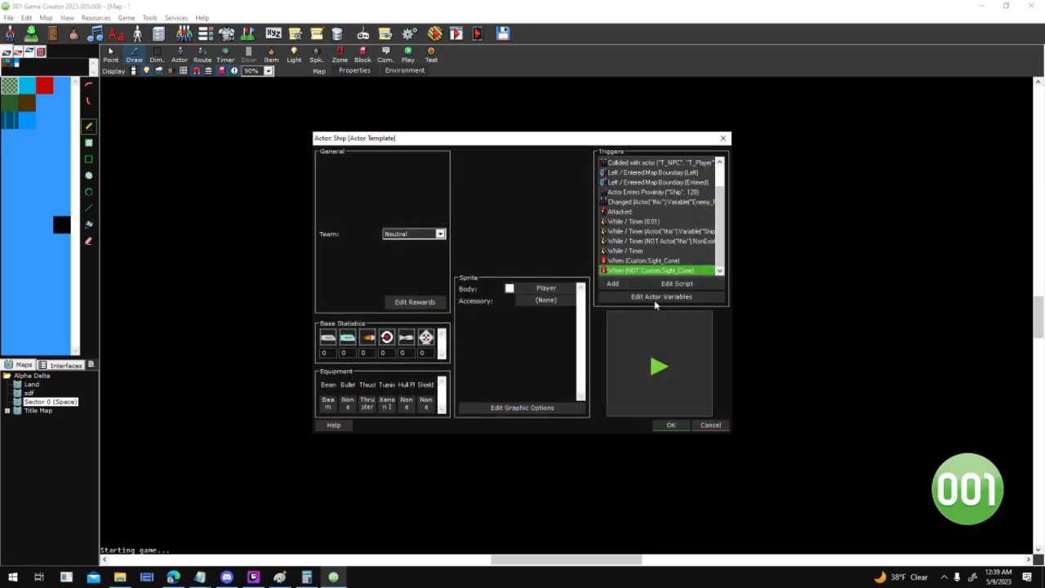
Set the Use Weapon event's direction in the Sight_Cone trigger's script to the copied direction-to-Ship_Target expression
double_click(698, 271)
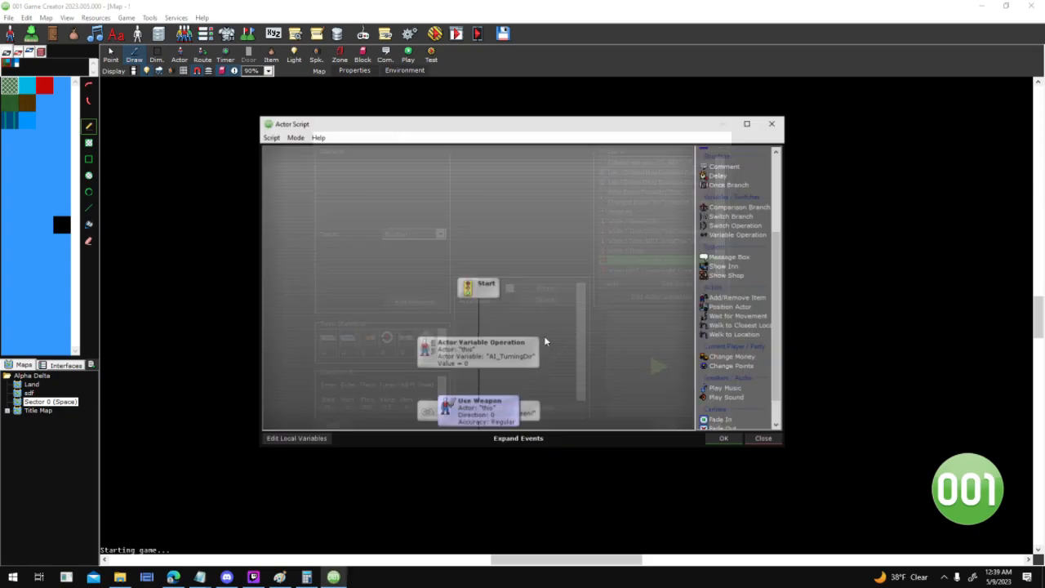
double_click(534, 351)
left_click(608, 382)
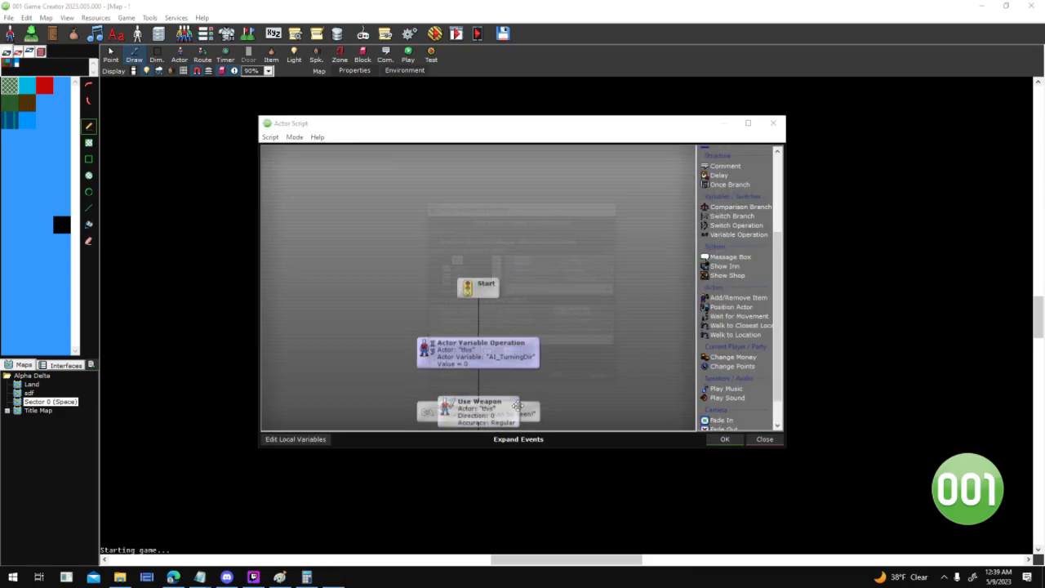
left_click(614, 314)
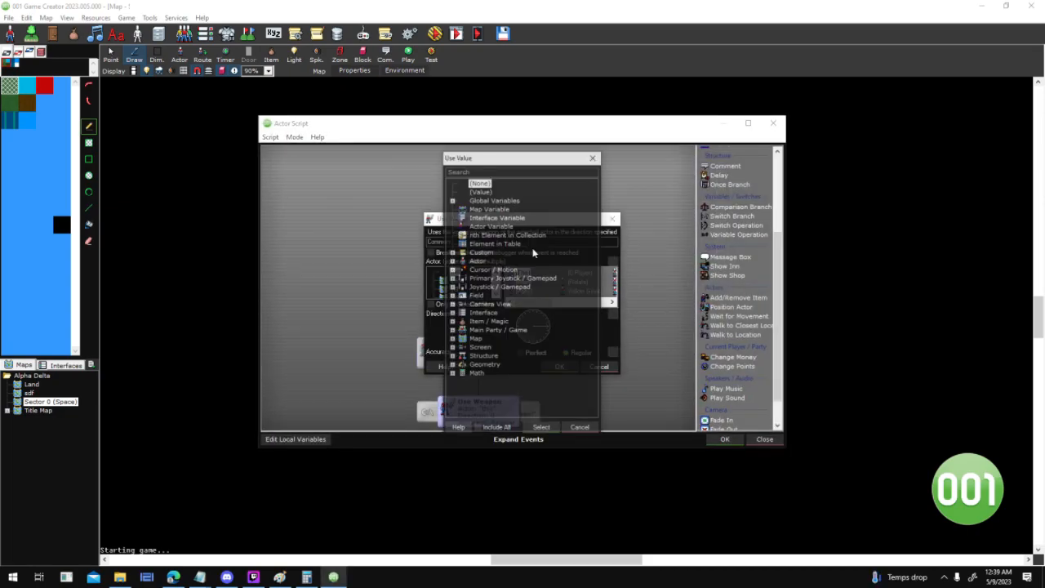
left_click(472, 191)
double_click(471, 193)
left_click_drag(527, 312, 408, 317)
key("ctrl+v")
left_click(560, 340)
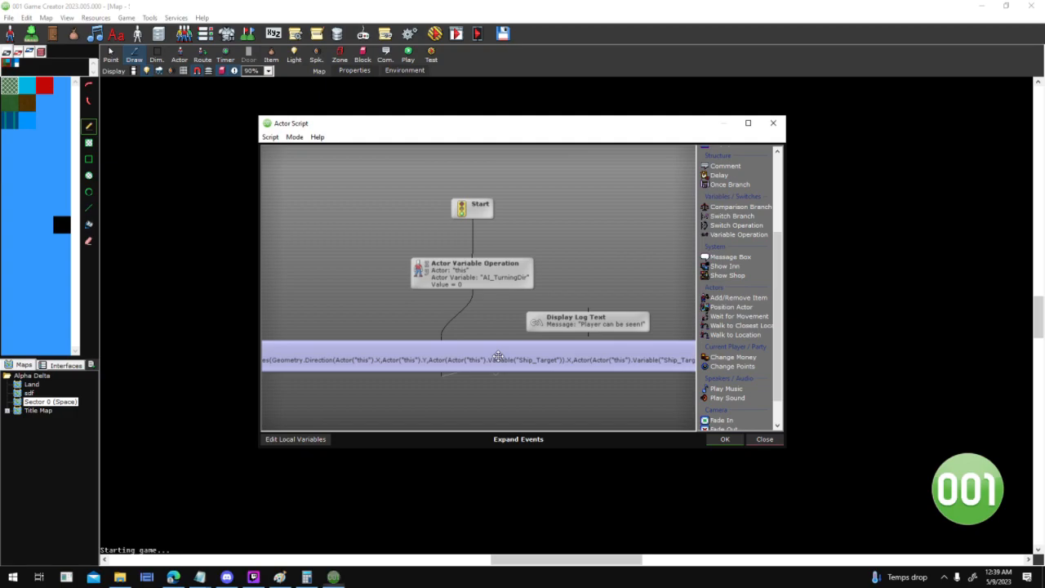
Check the Use Weapon event's settings in the Sight_Cone trigger's script and save the script and the Ship template
double_click(497, 357)
left_click(574, 340)
left_click(555, 352)
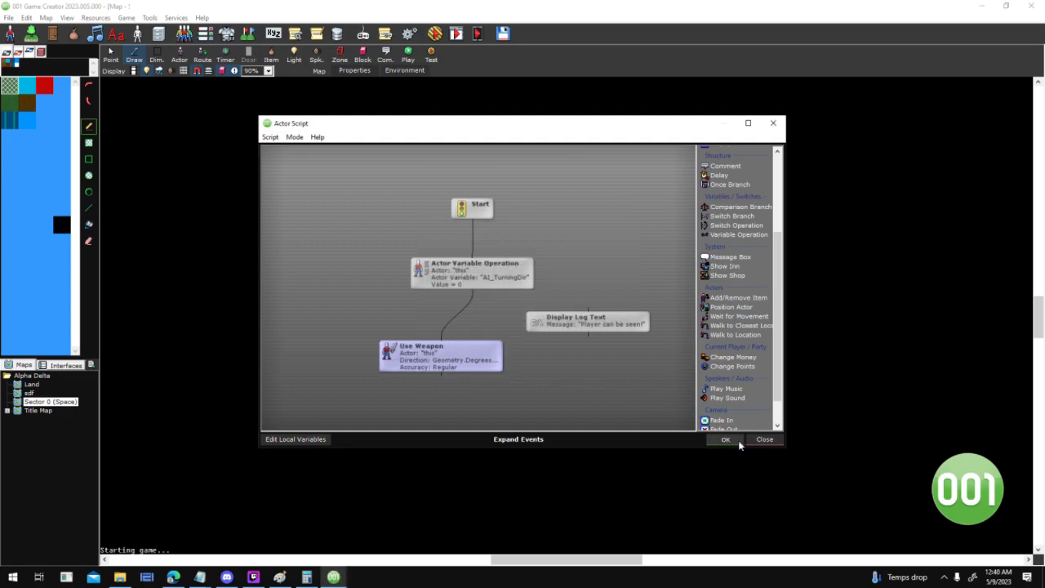
left_click(733, 441)
left_click(661, 425)
left_click(584, 404)
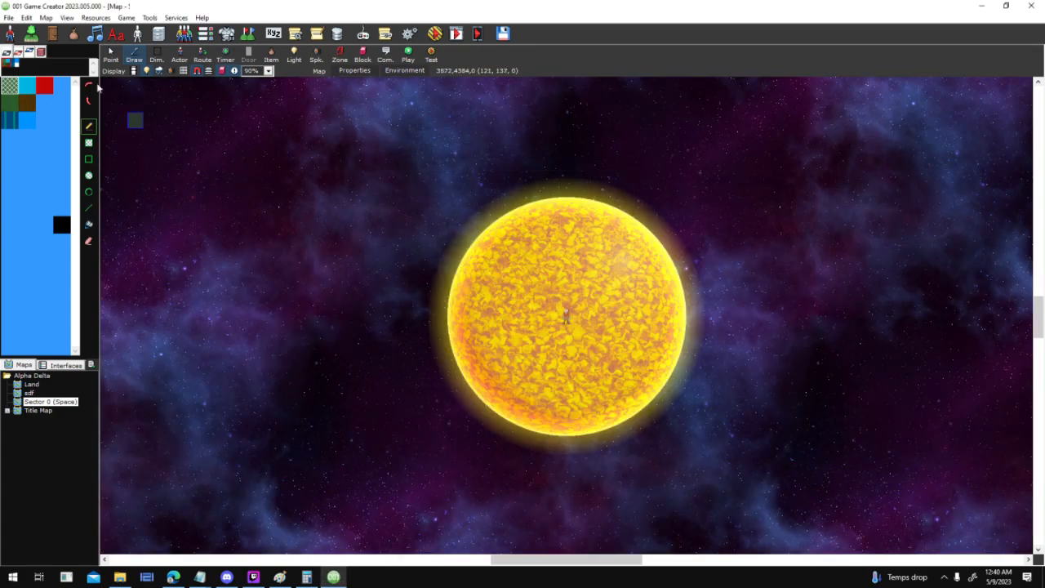
Examine the Beam weapon's logistics, statistics and projectile settings, including its accuracy, in the item definitions
left_click(73, 35)
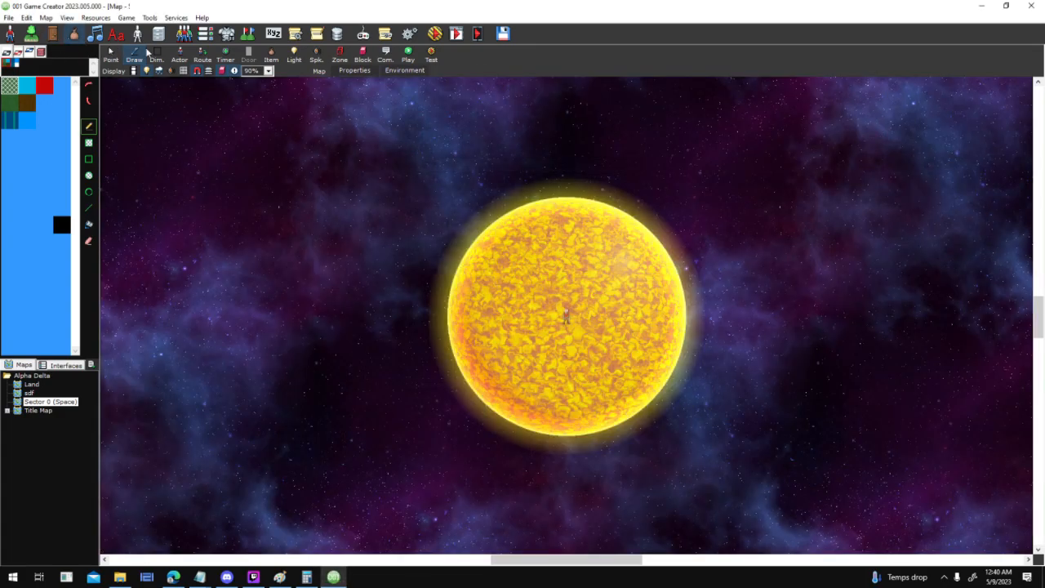
left_click(303, 277)
left_click(437, 232)
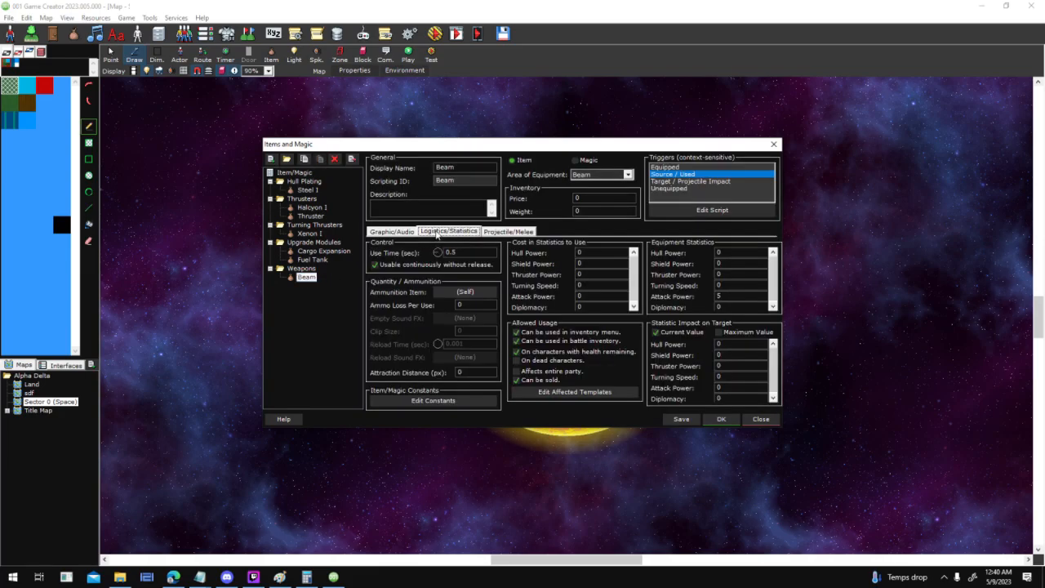
left_click(488, 232)
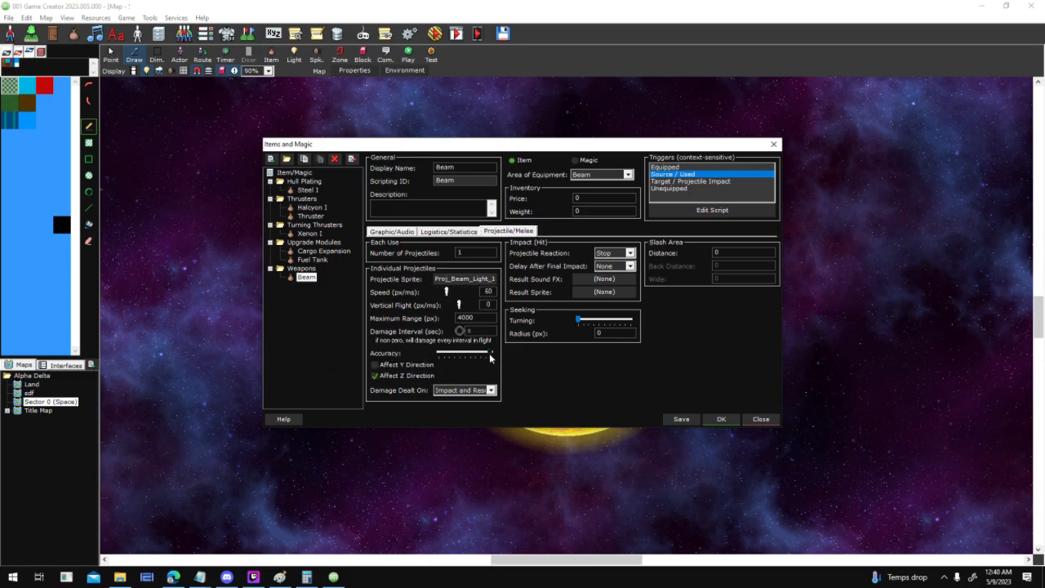
left_click_drag(489, 353, 490, 368)
left_click(730, 420)
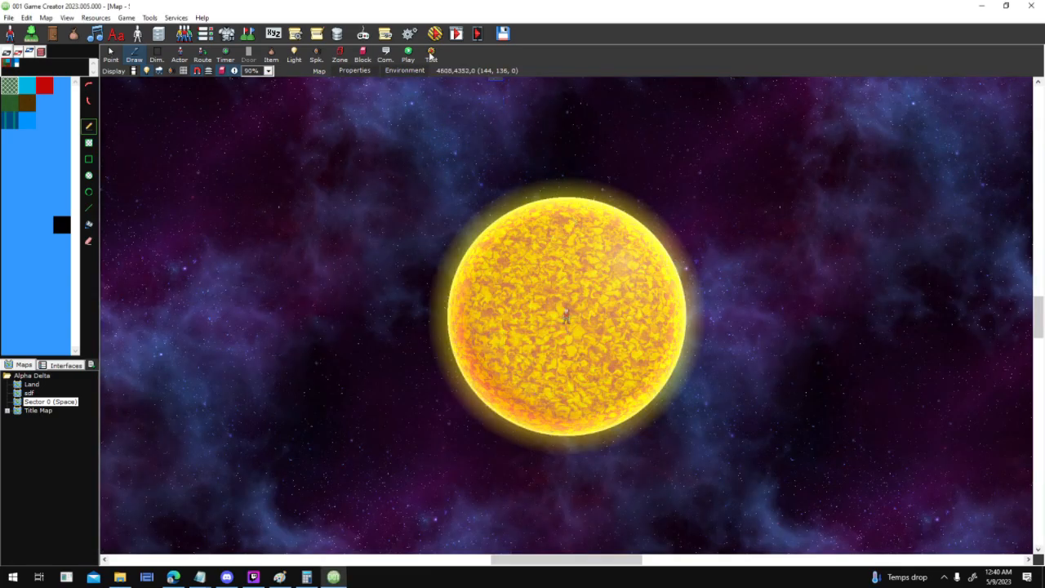
Test-play the game and fly the player ship around the NPC ship to examine how it turns and fires
key("F5")
left_click(610, 364)
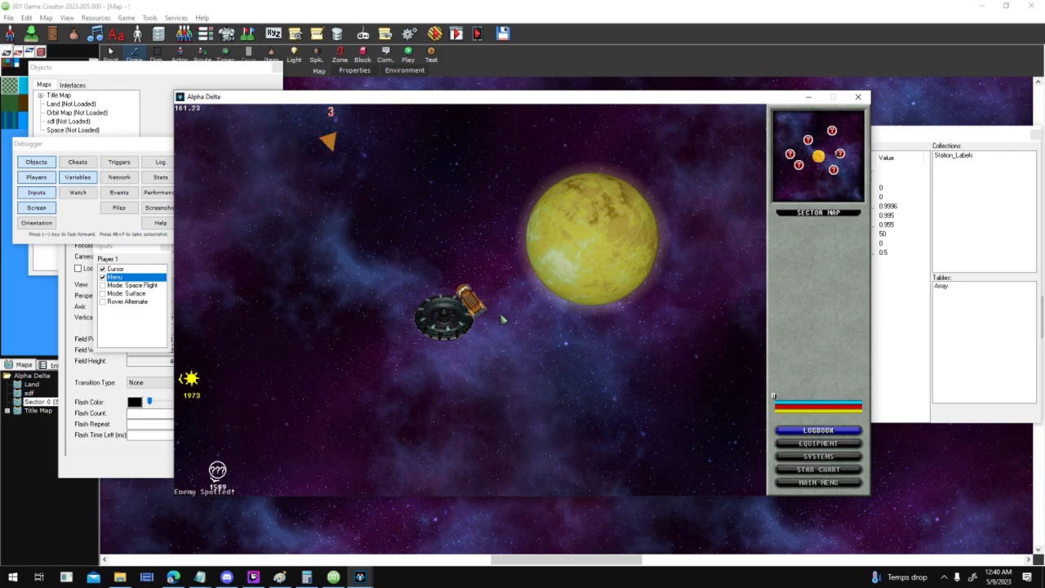
key("w")
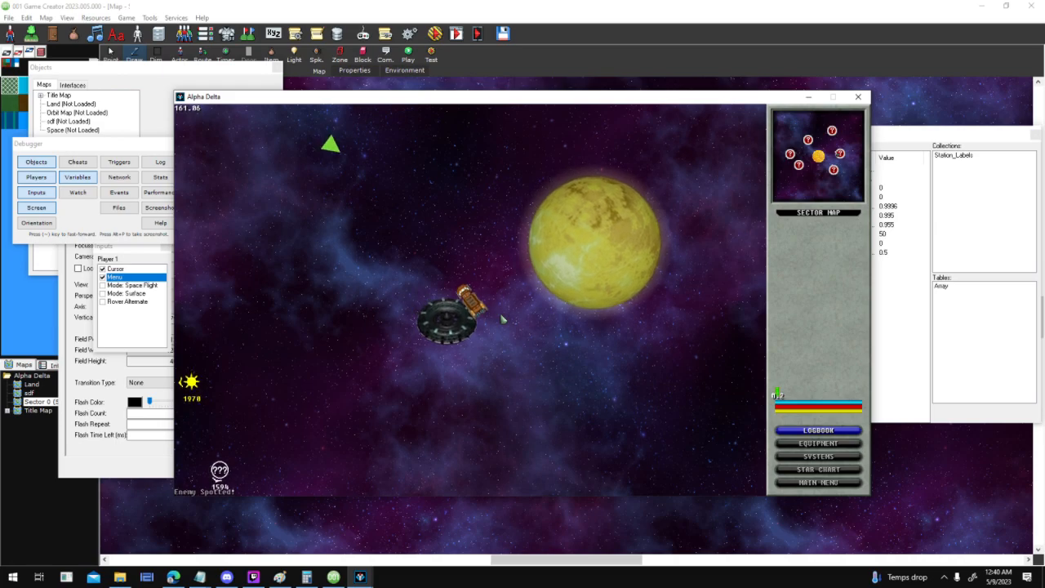
key("d")
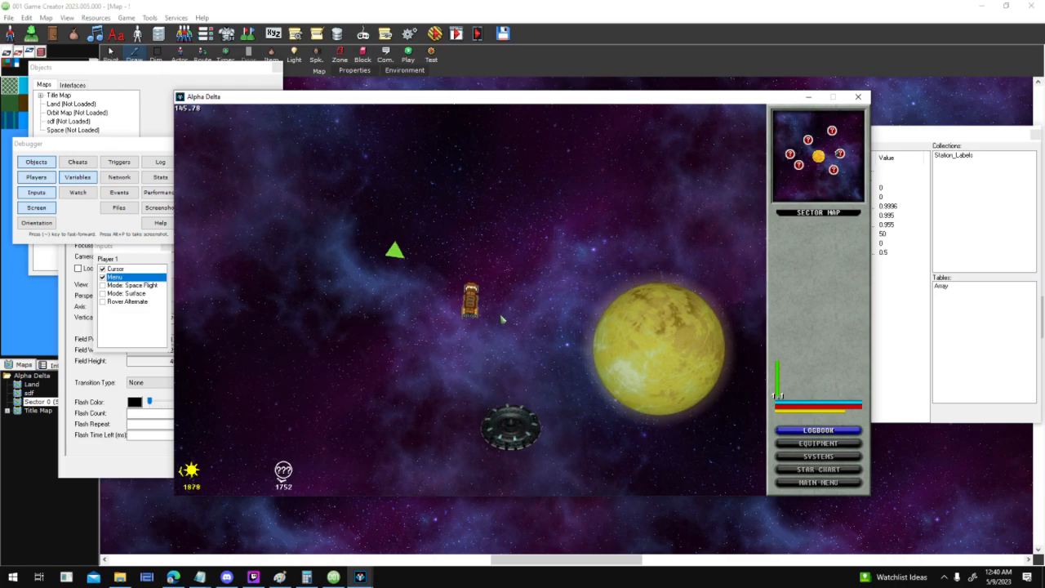
key("a")
key("a")
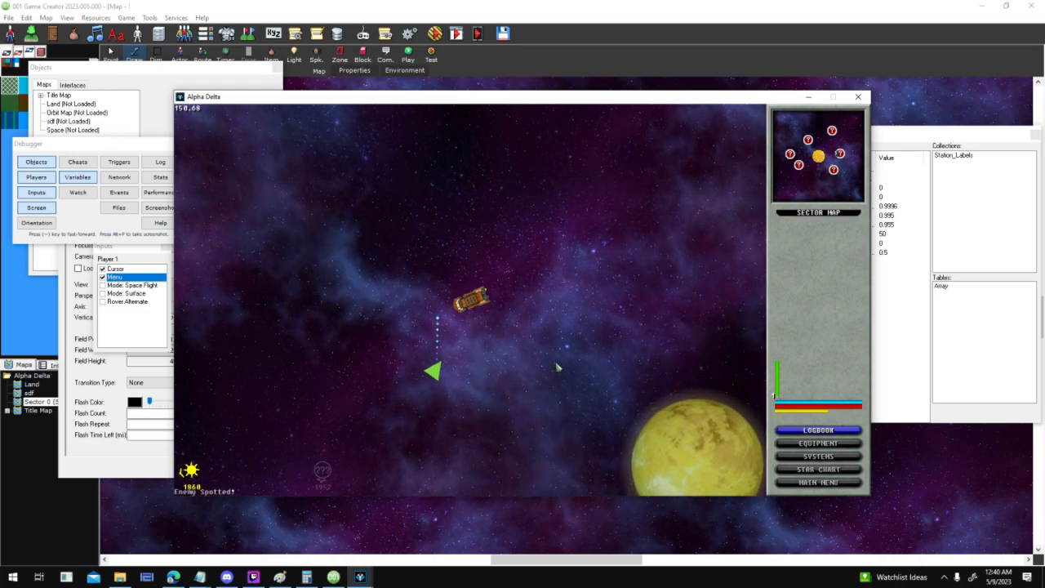
key("a")
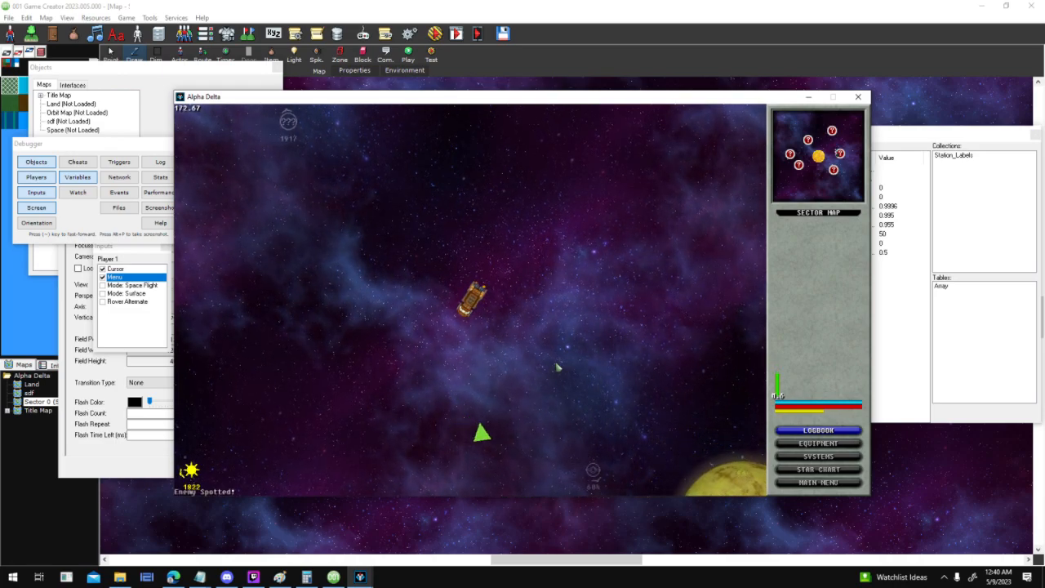
key("a")
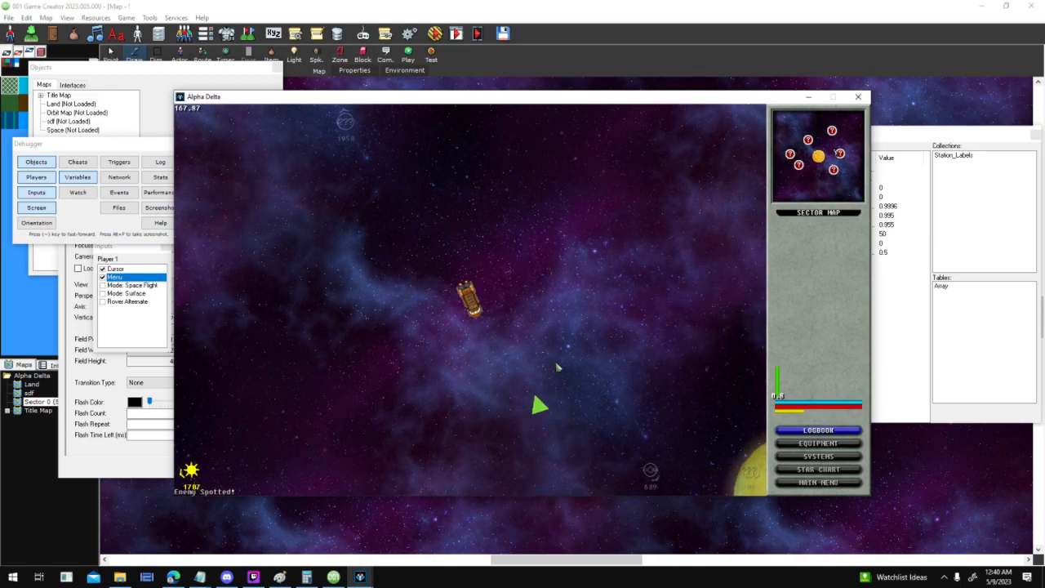
key("a")
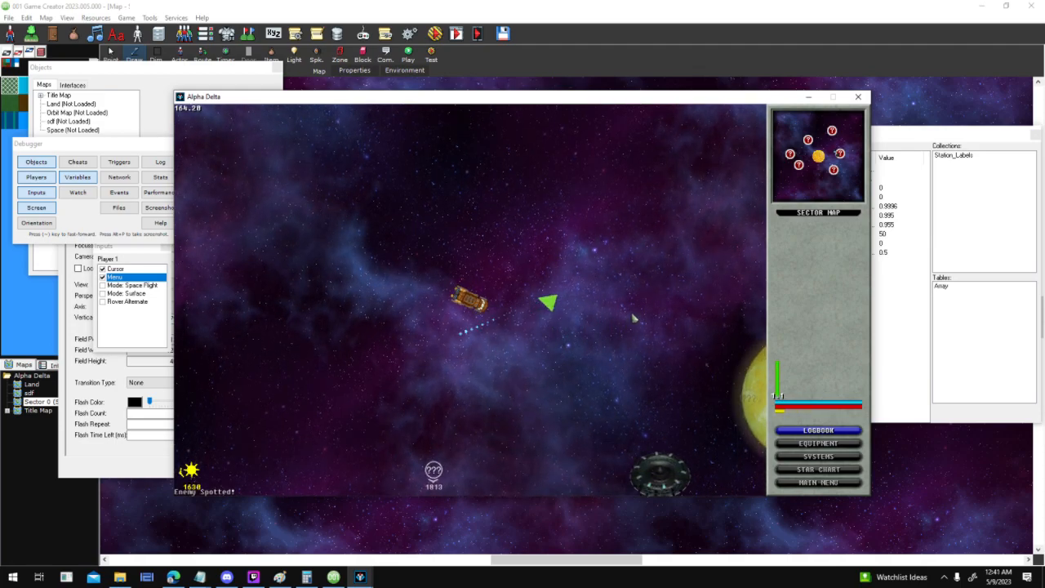
key("a")
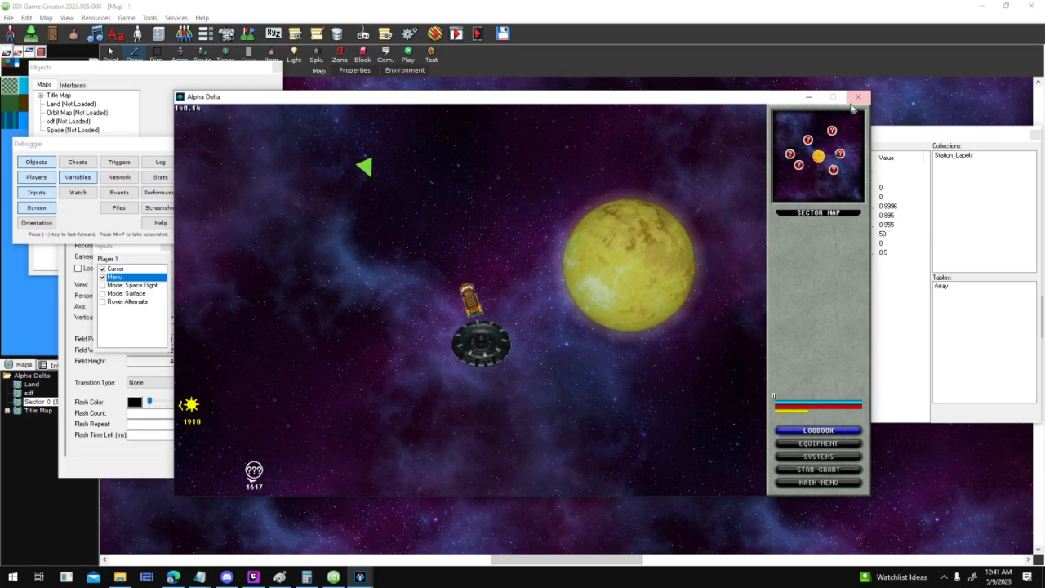
End the test run, reopen the Sight_Cone trigger's script in the Ship template's base actor, and check its Use Weapon event
left_click(857, 97)
left_click(138, 35)
left_click(493, 223)
left_click(594, 286)
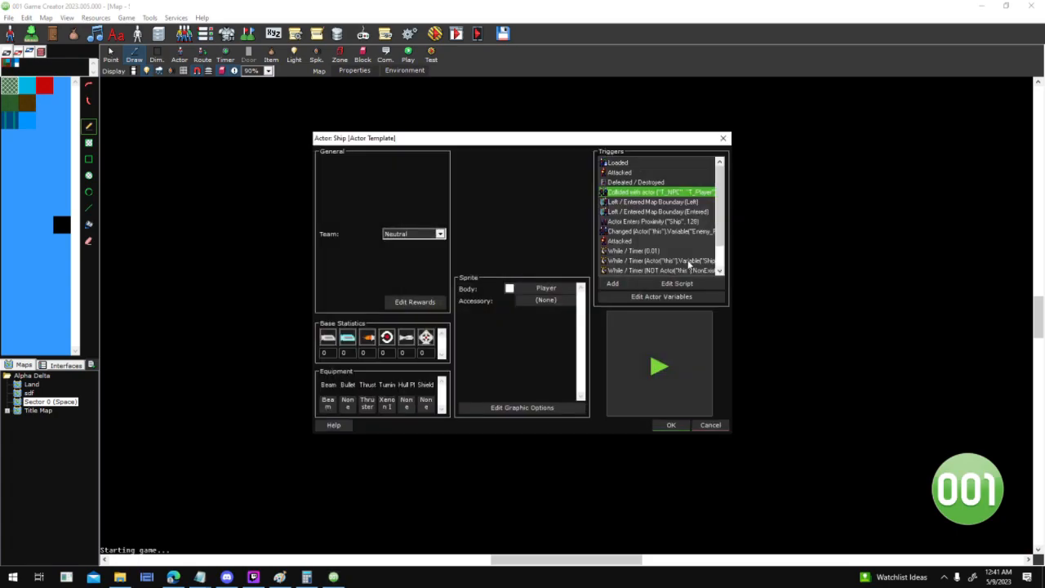
scroll(719, 266, "down", 1)
left_click(677, 265)
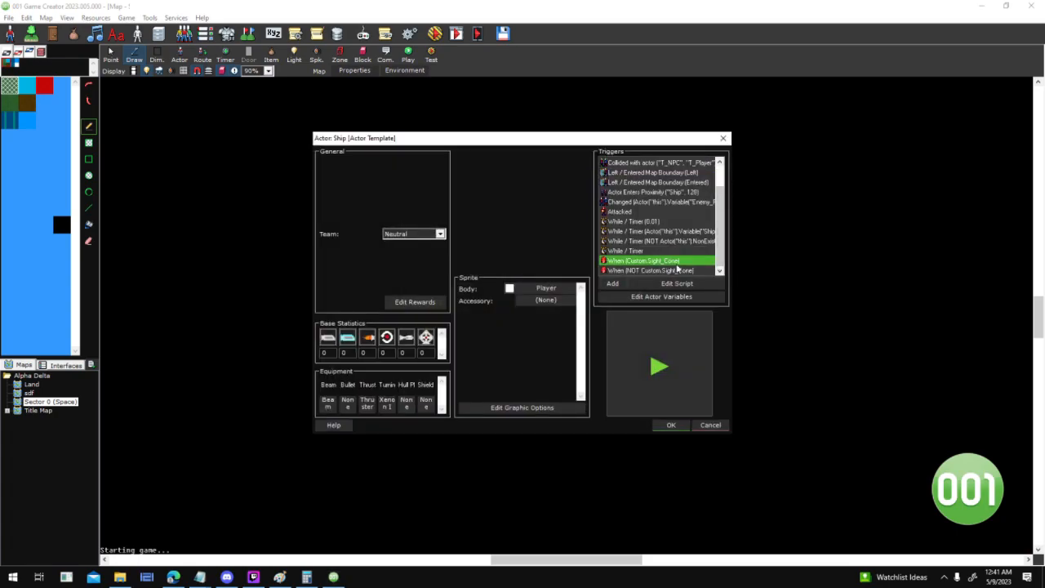
double_click(661, 266)
double_click(430, 358)
left_click(601, 353)
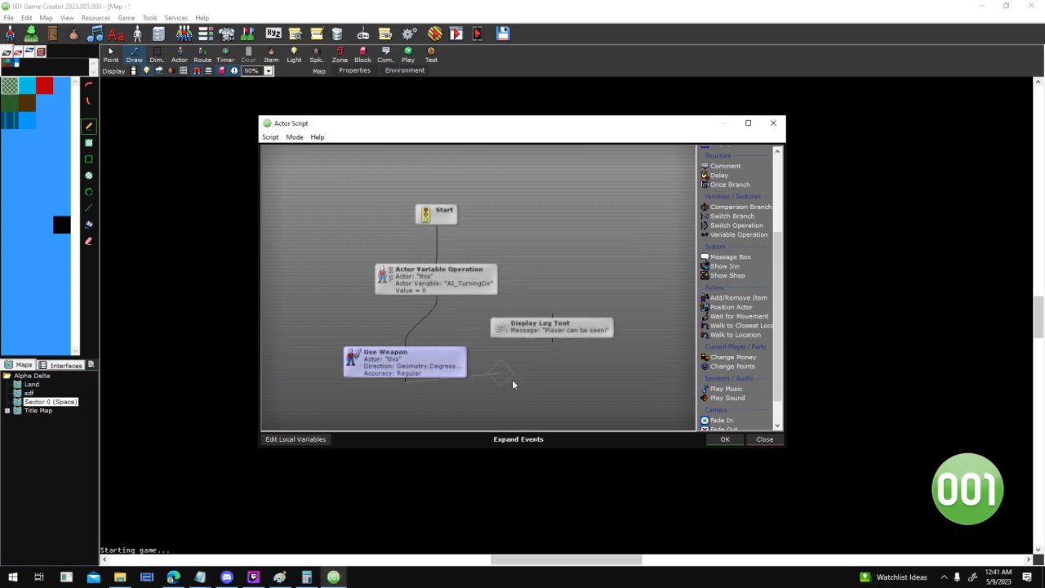
Add a Start/Stop Using Weapon event for actor "this" to the Sight_Cone trigger's script, rearrange the events around it, and save the script
left_click_drag(513, 384, 521, 380)
type("weapon")
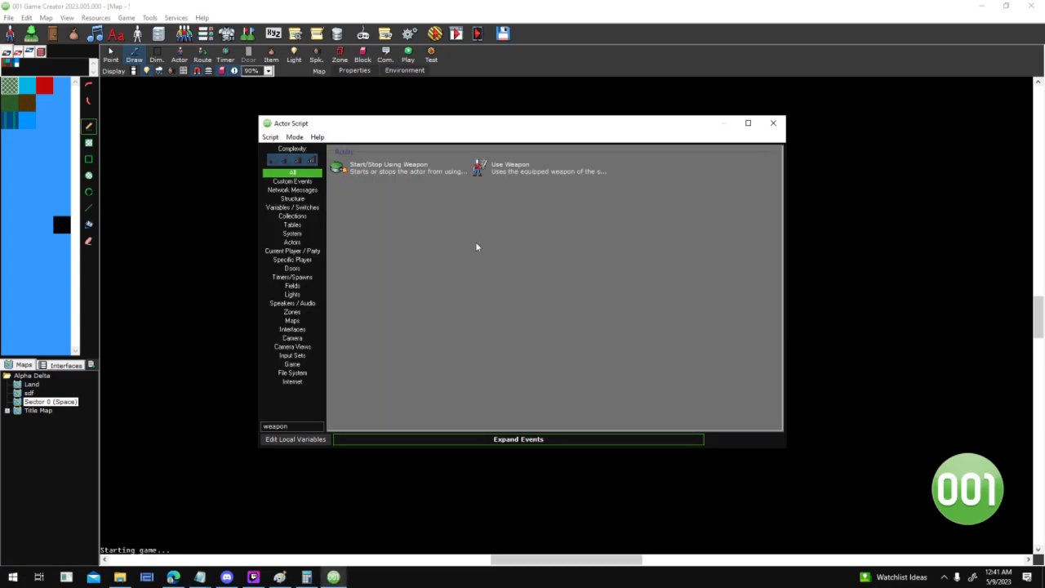
double_click(443, 169)
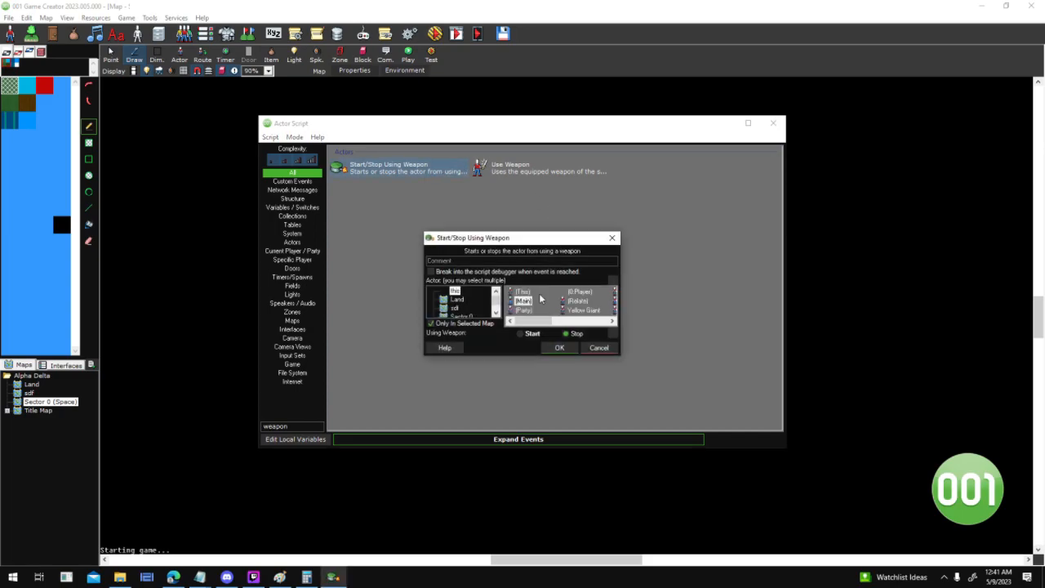
left_click(559, 348)
right_click_drag(434, 245, 425, 380)
left_click_drag(406, 319, 226, 232)
left_click_drag(424, 387, 454, 298)
left_click(723, 439)
Open the NOT Sight_Cone trigger's script, move the Start event up and disconnect it from the Comparison Branch
left_click(676, 274)
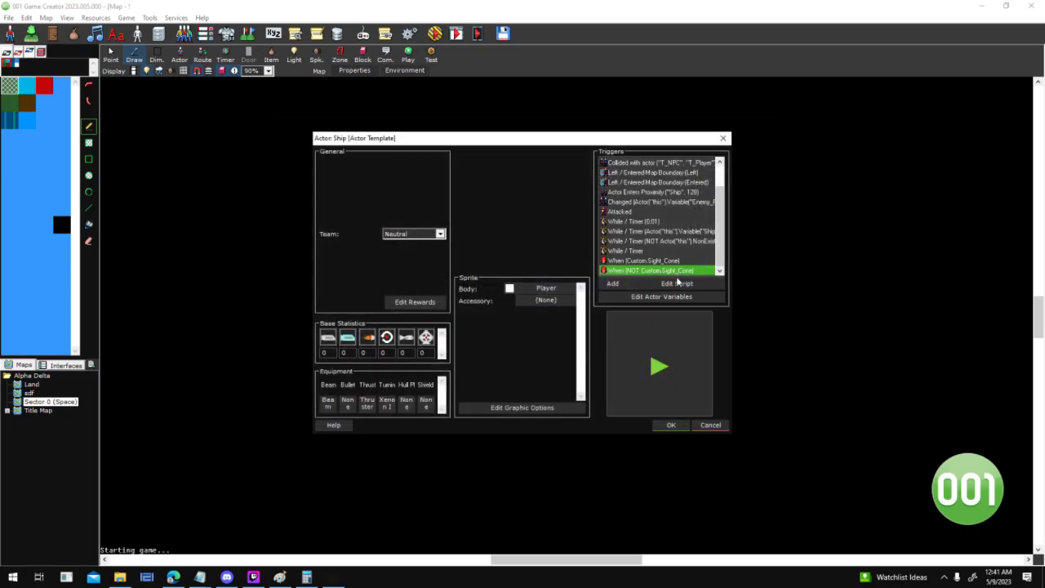
left_click(677, 283)
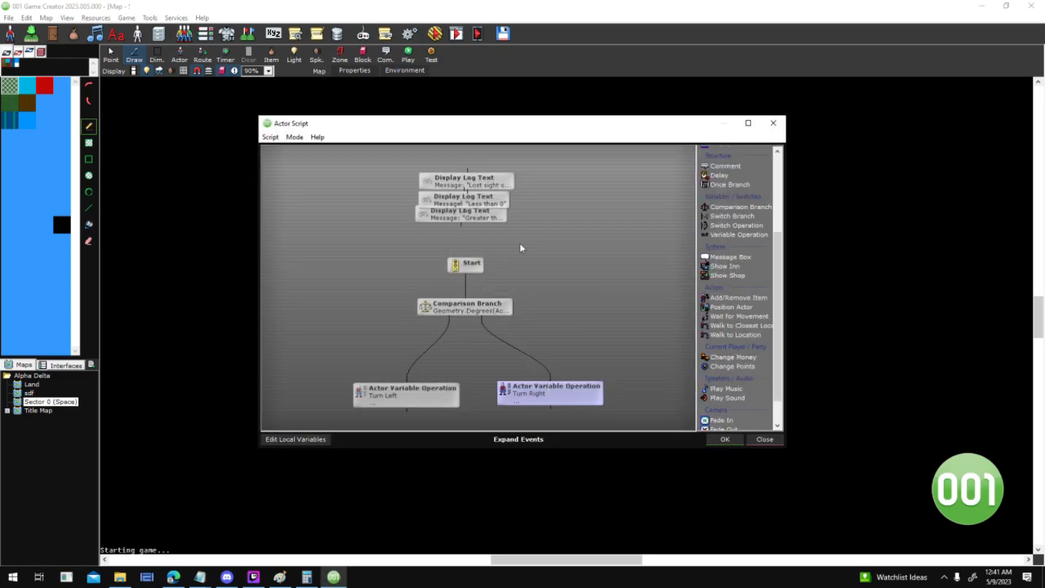
left_click_drag(465, 258, 463, 227)
right_click(463, 248)
Insert a Start/Stop Using Weapon event set to Stop for actor "this" after Start in the NOT Sight_Cone script, and save the Ship template
left_click(466, 248)
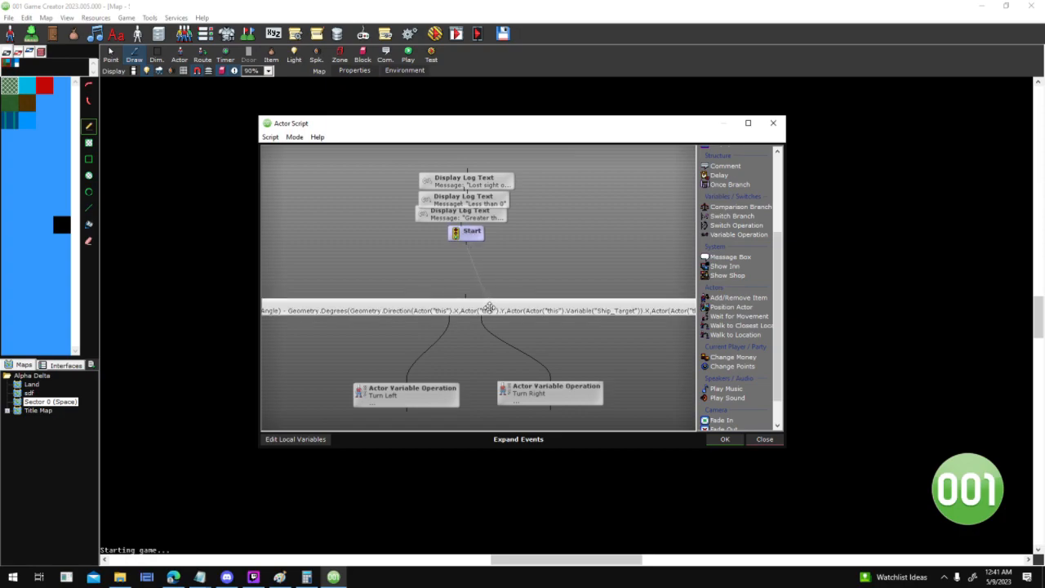
type("weap")
double_click(430, 169)
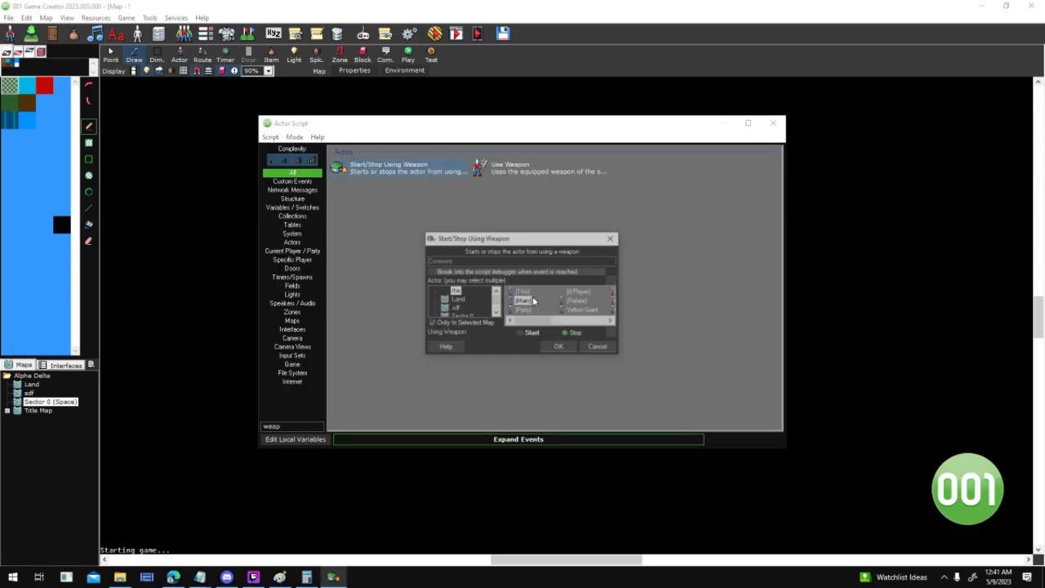
left_click(565, 333)
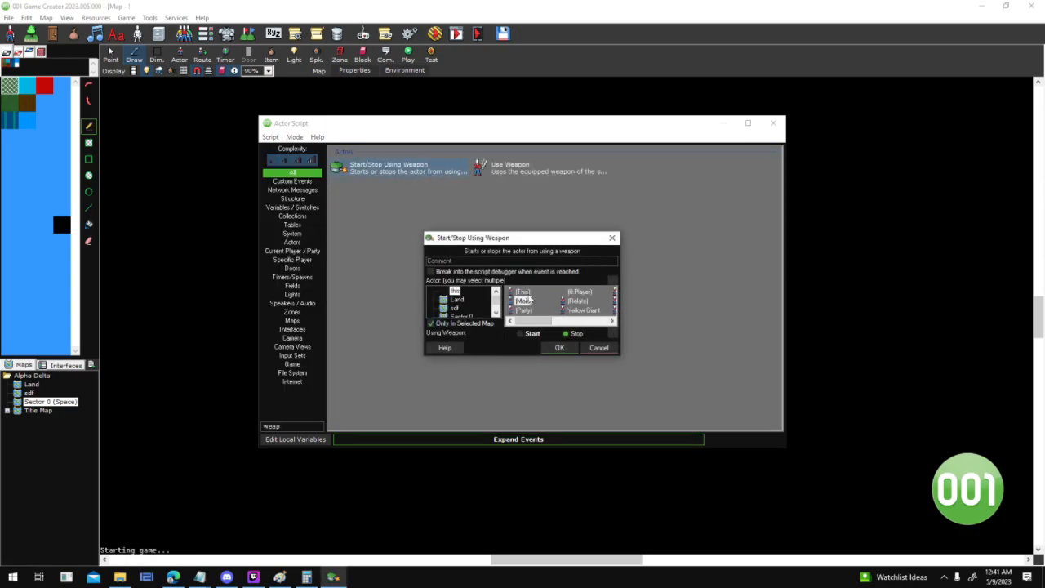
left_click(559, 347)
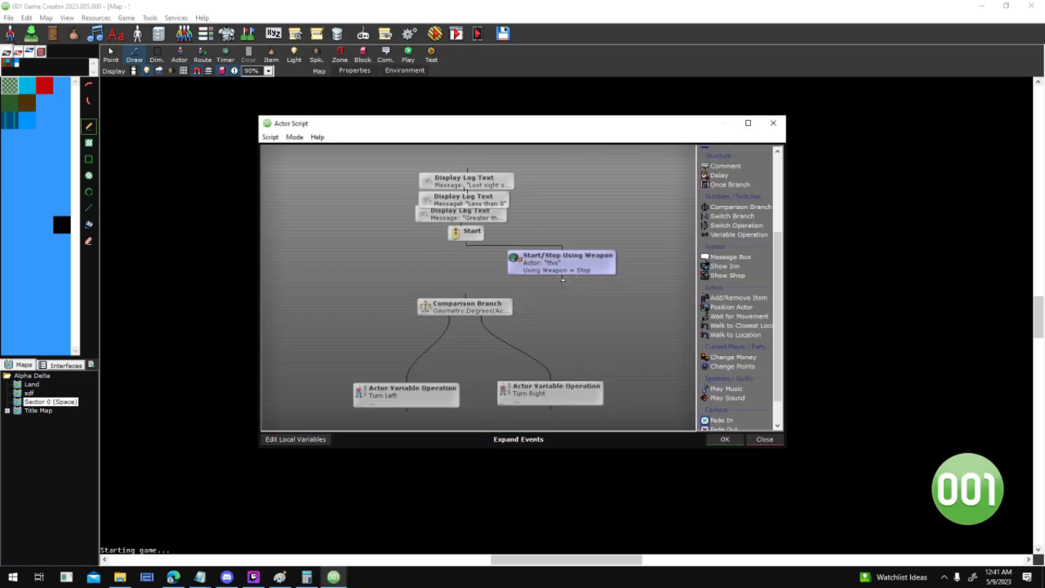
left_click(722, 439)
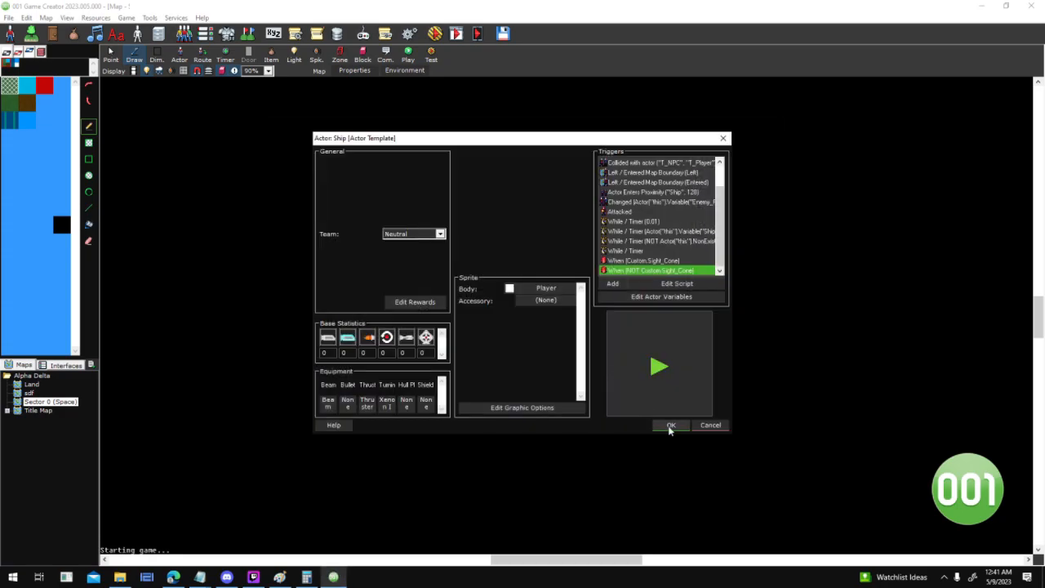
left_click(667, 428)
left_click(582, 403)
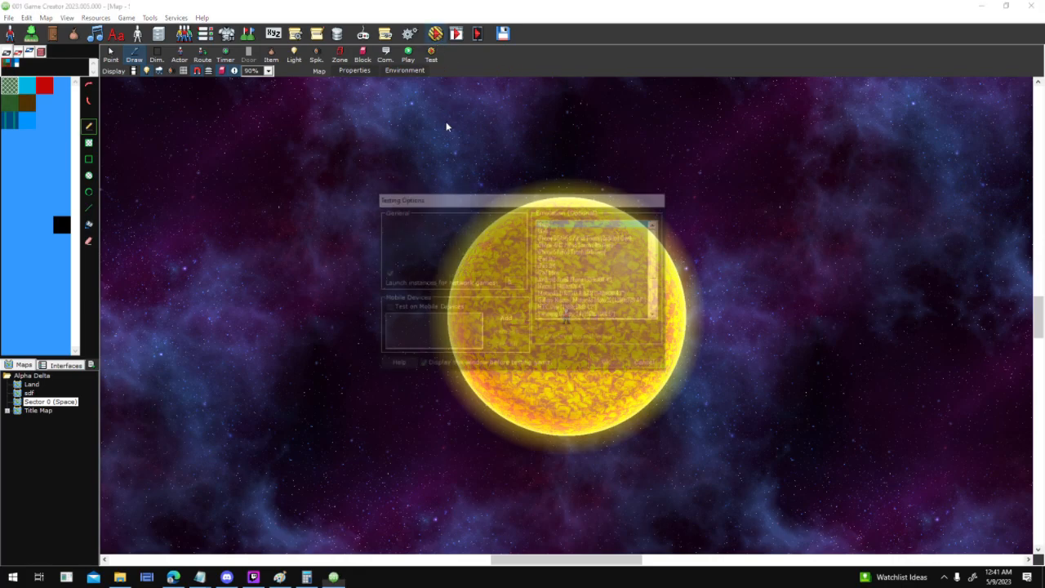
Launch the game test and fly the player ship around the station to observe the enemy ship's firing
key("Return")
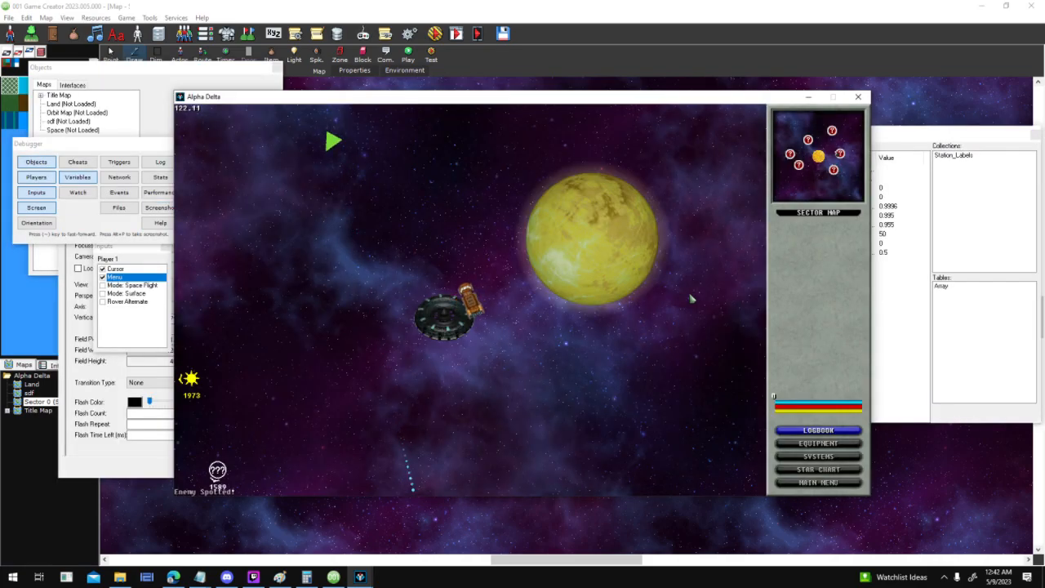
key("Up")
key("Left")
key("Up")
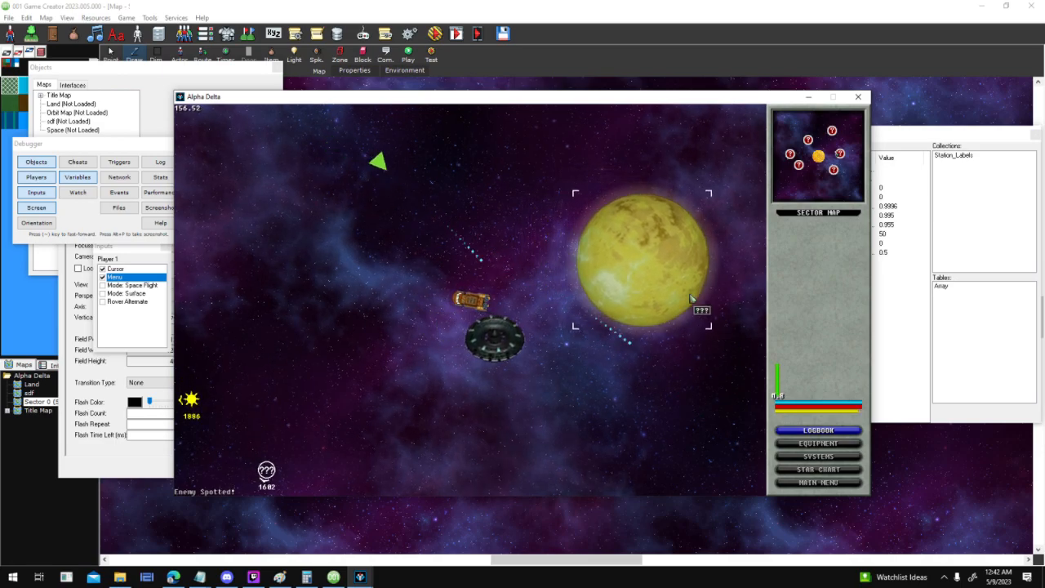
key("Right")
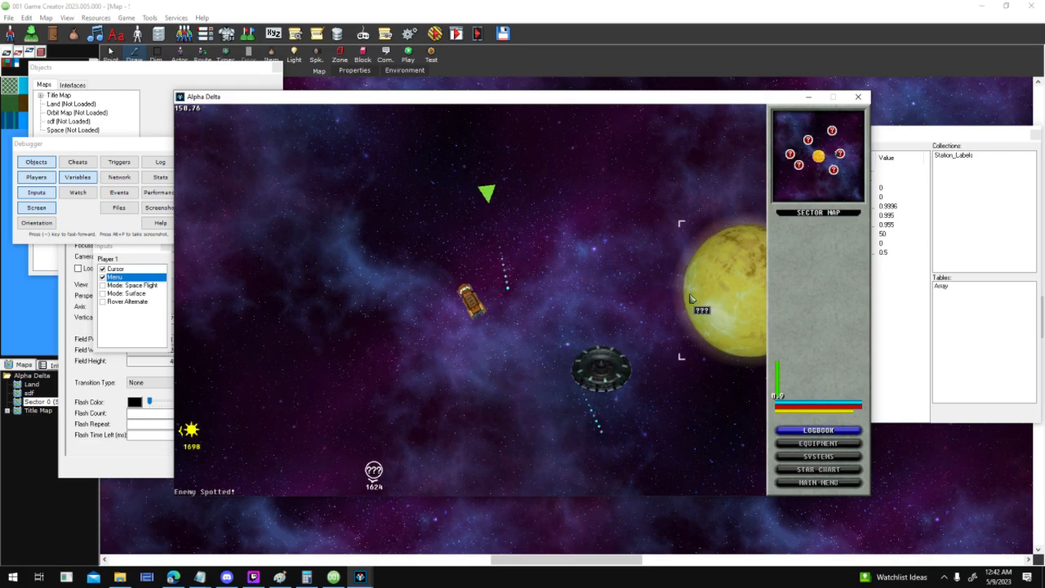
key("Right")
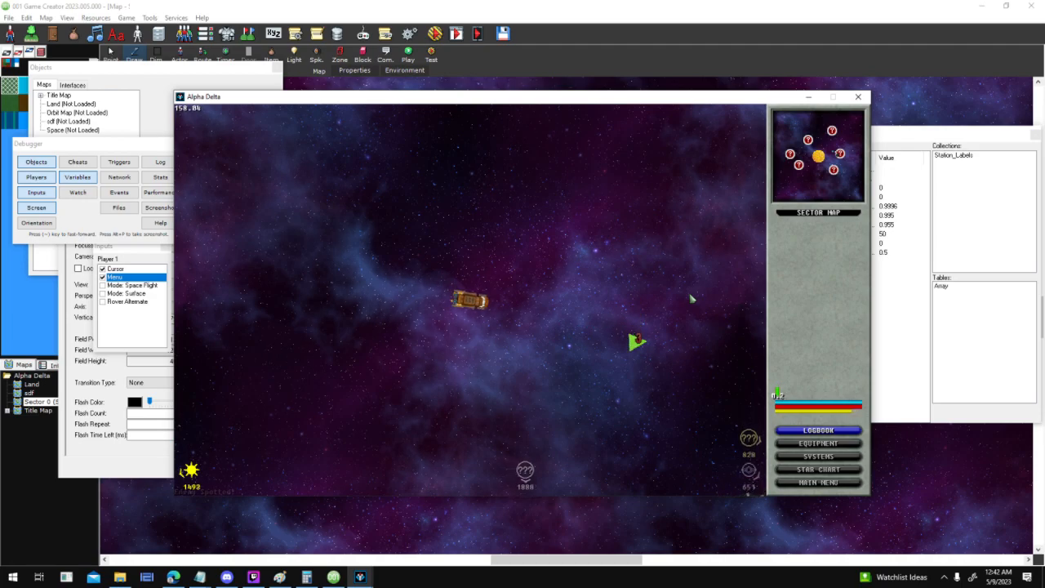
key("Up")
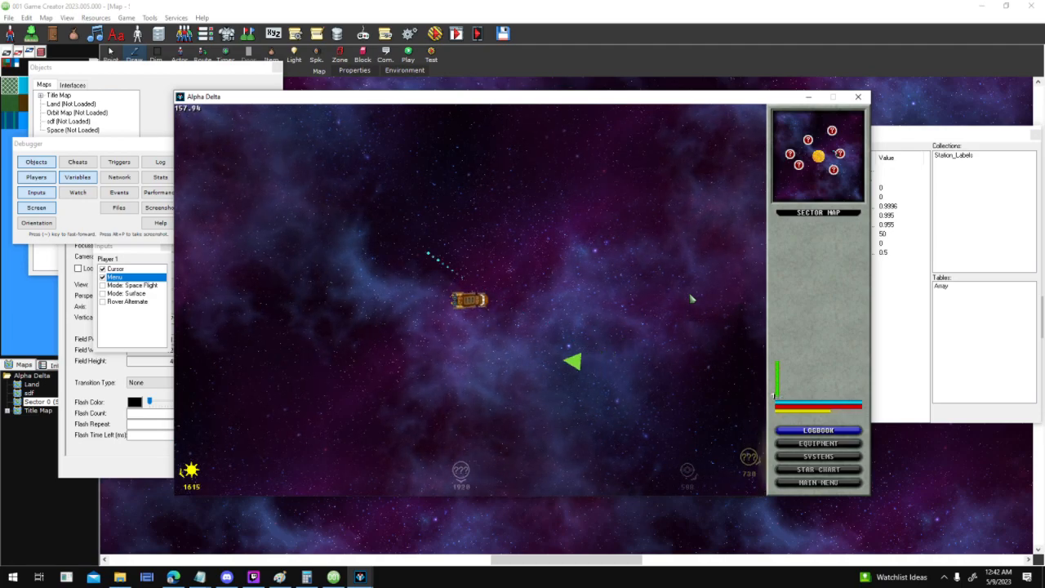
key("Right")
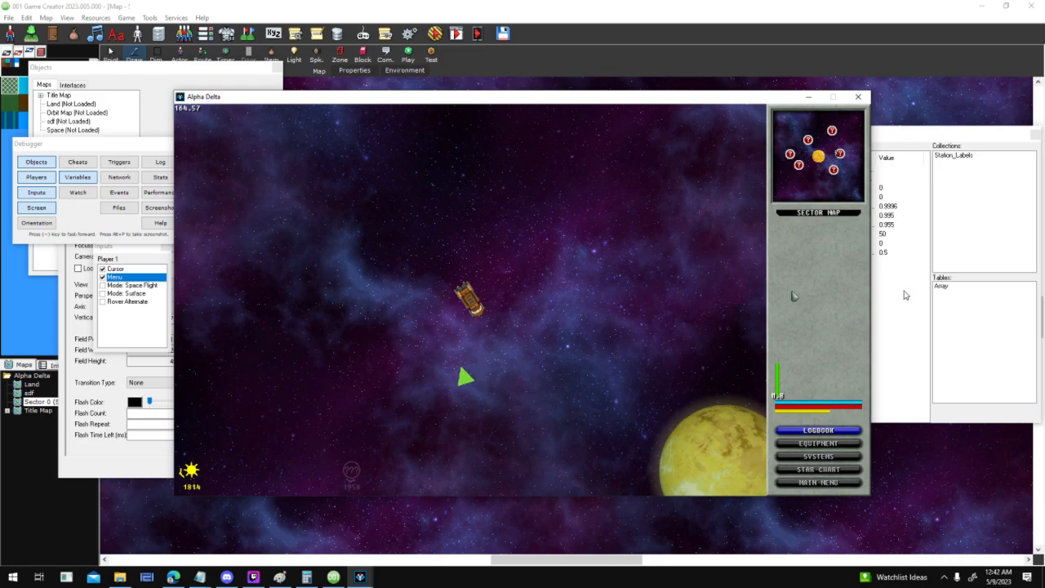
Set the AI_Moving variable of T_NPC_0 on the Space map to 1 in the running game's debugger
left_click(951, 309)
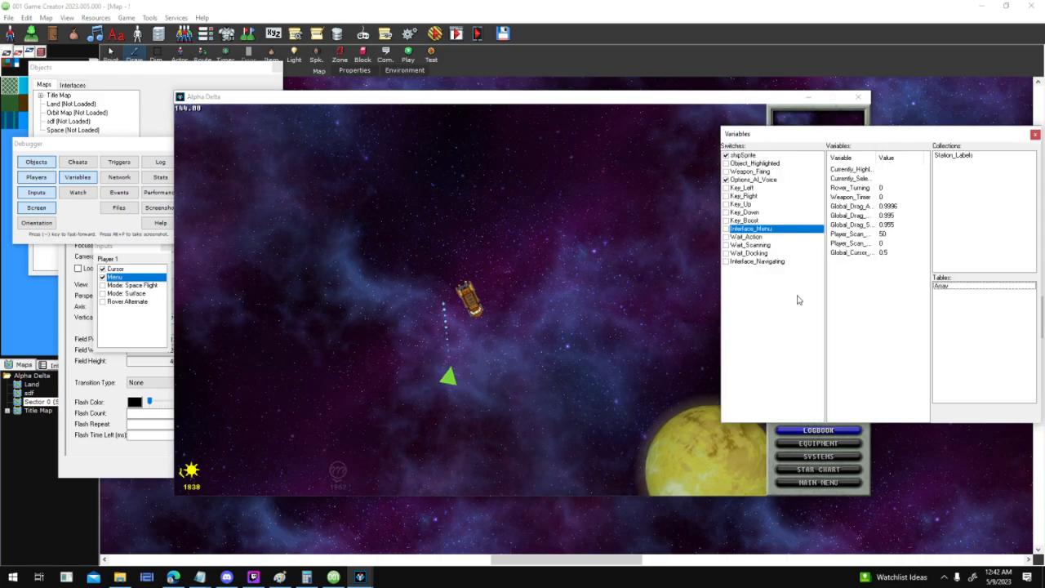
left_click(35, 163)
left_click(41, 96)
left_click(70, 112)
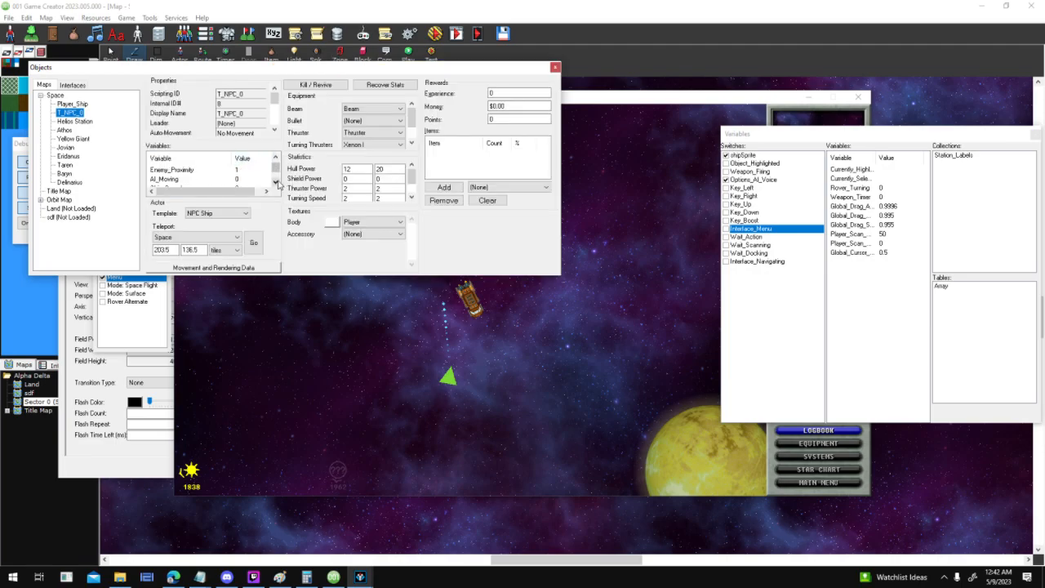
double_click(261, 180)
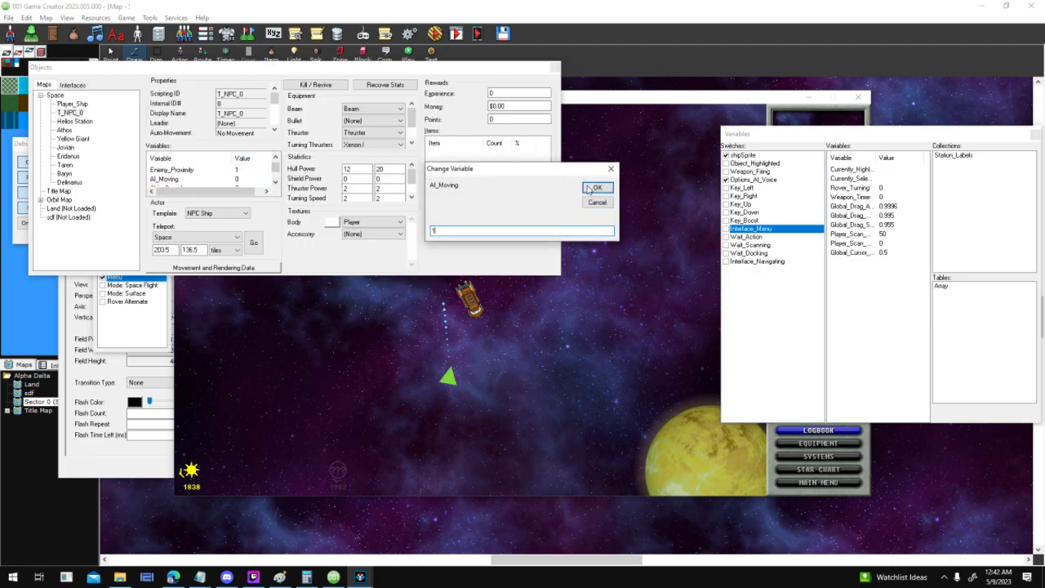
left_click(596, 188)
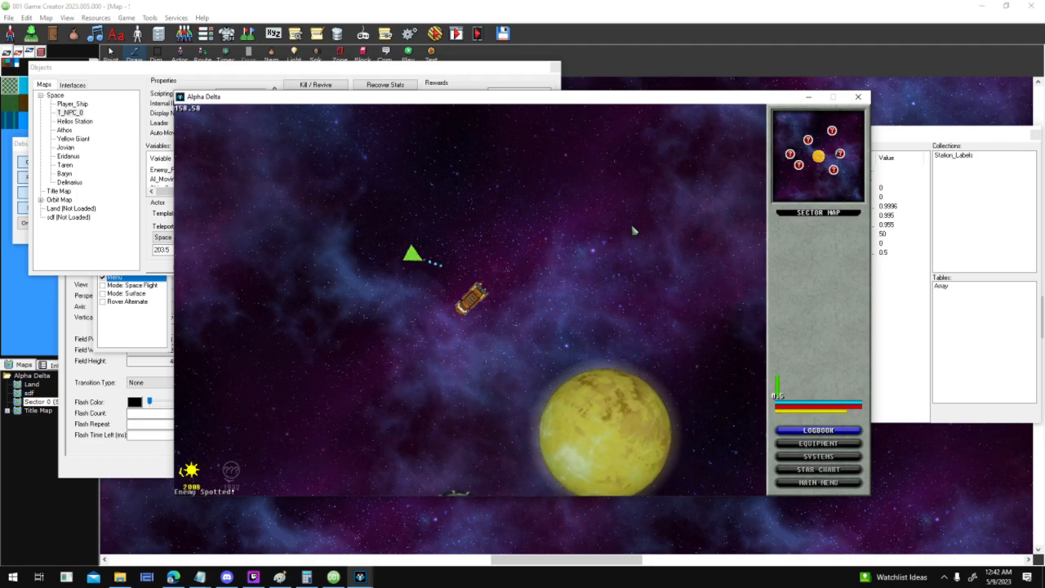
Fly the player ship around the enemy in the test game to examine its pursuit and firing, and end the test
key("w")
key("d")
key("w")
key("d")
key("d")
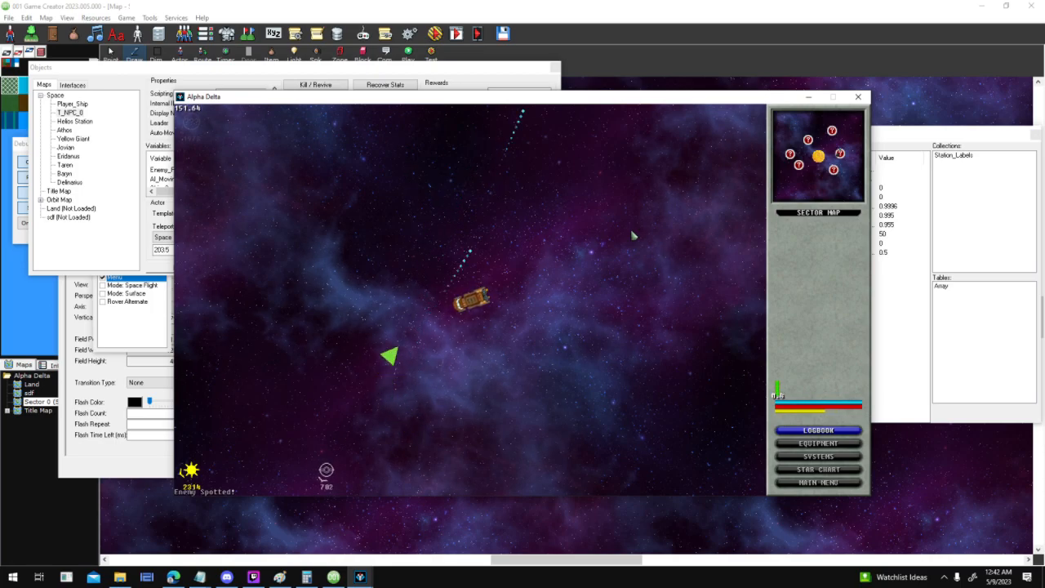
key("w")
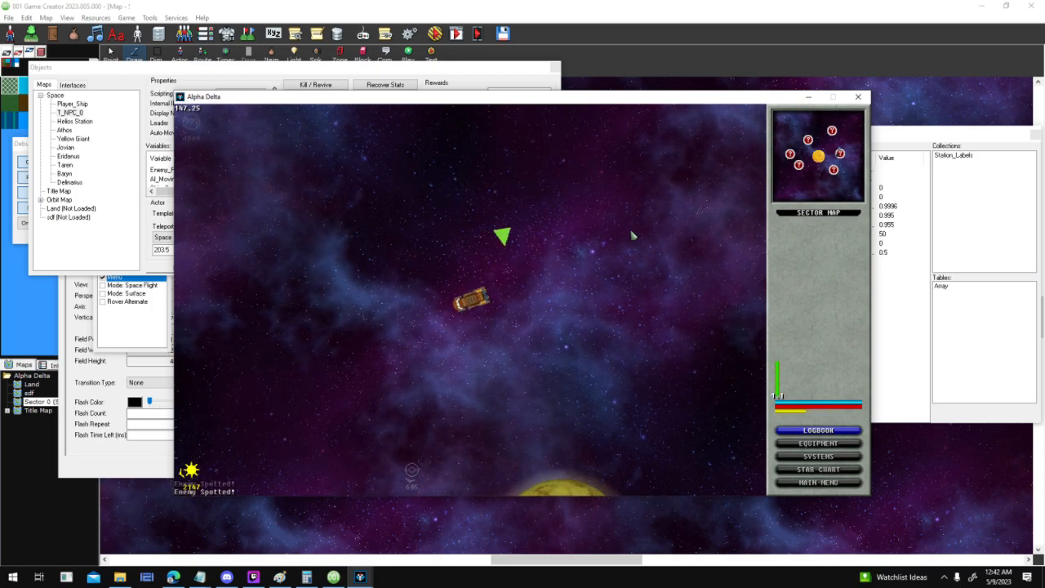
key("a")
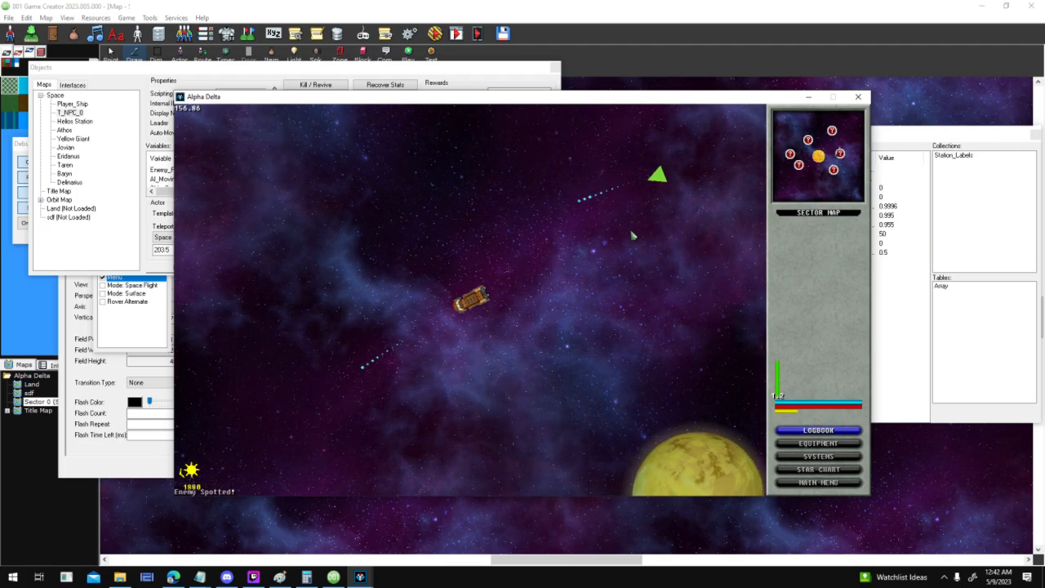
key("a")
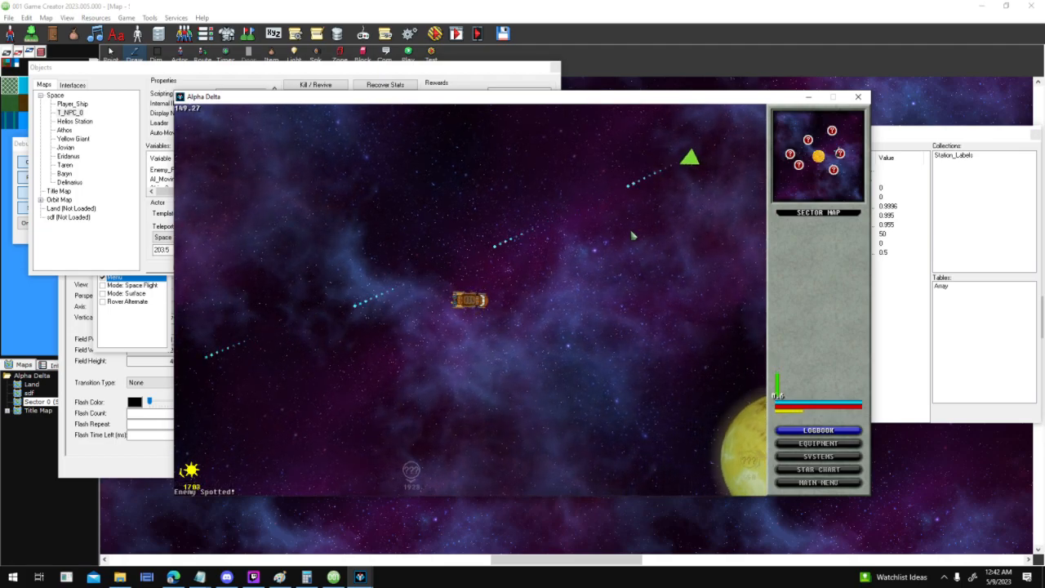
key("a")
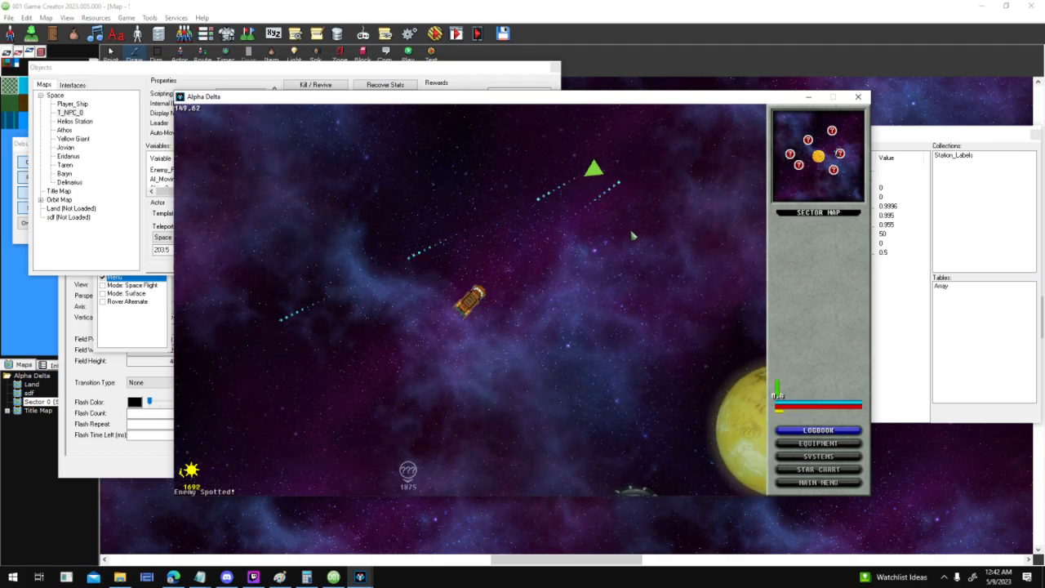
key("a")
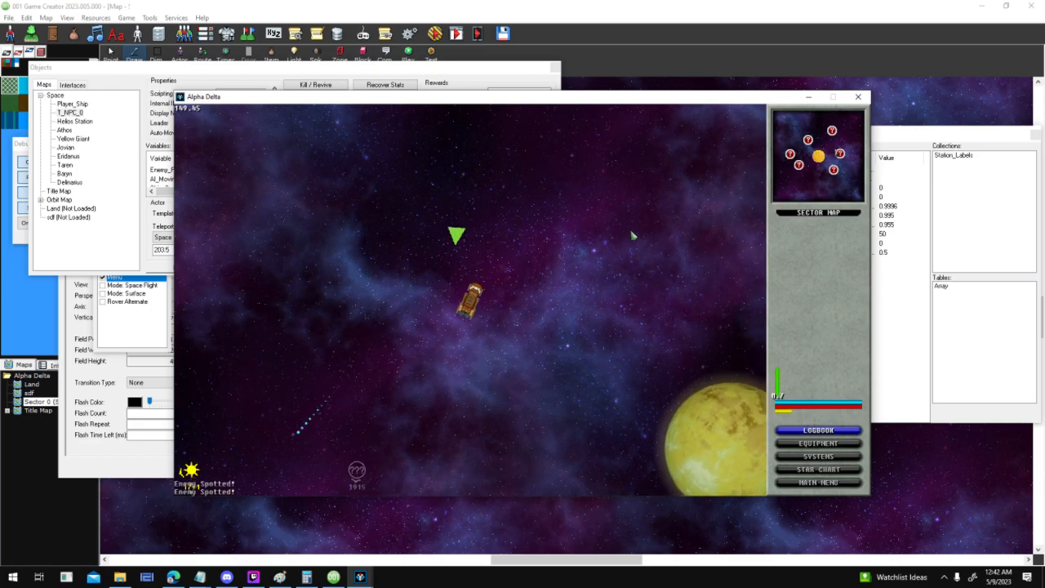
key("a")
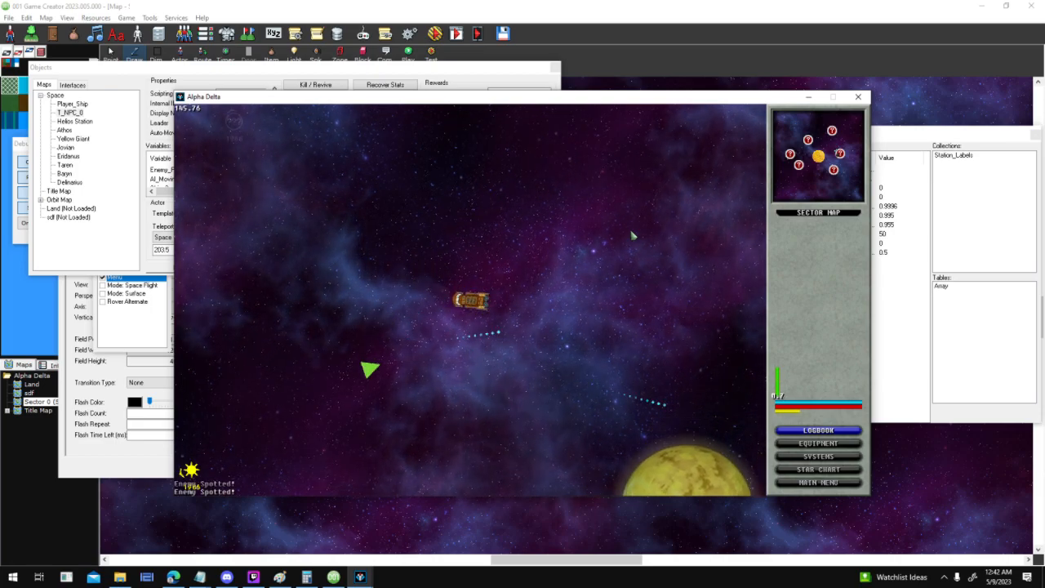
key("a")
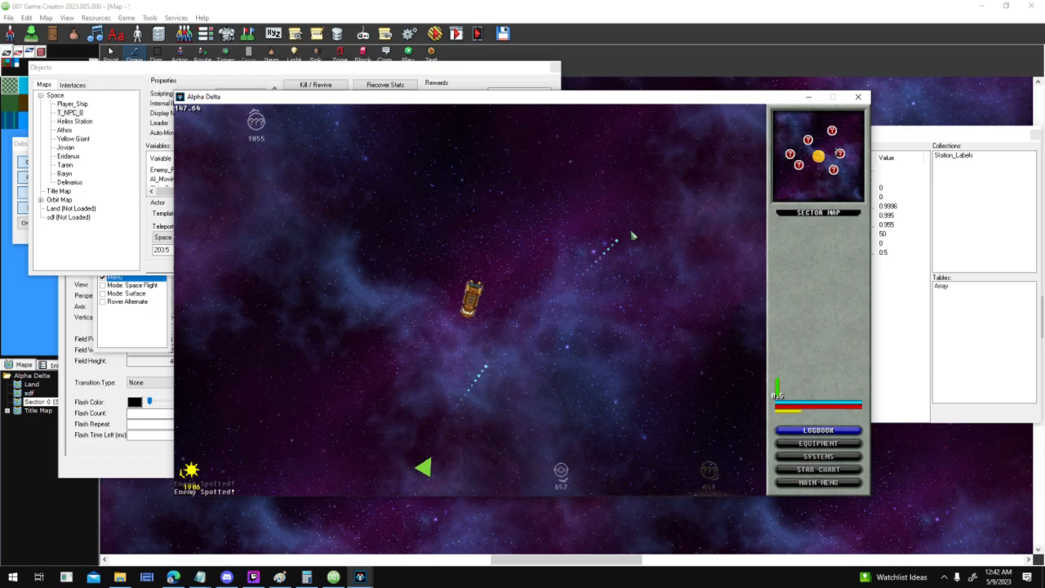
key("w")
key("a")
key("a")
key("space")
key("w")
key("d")
key("w")
key("d")
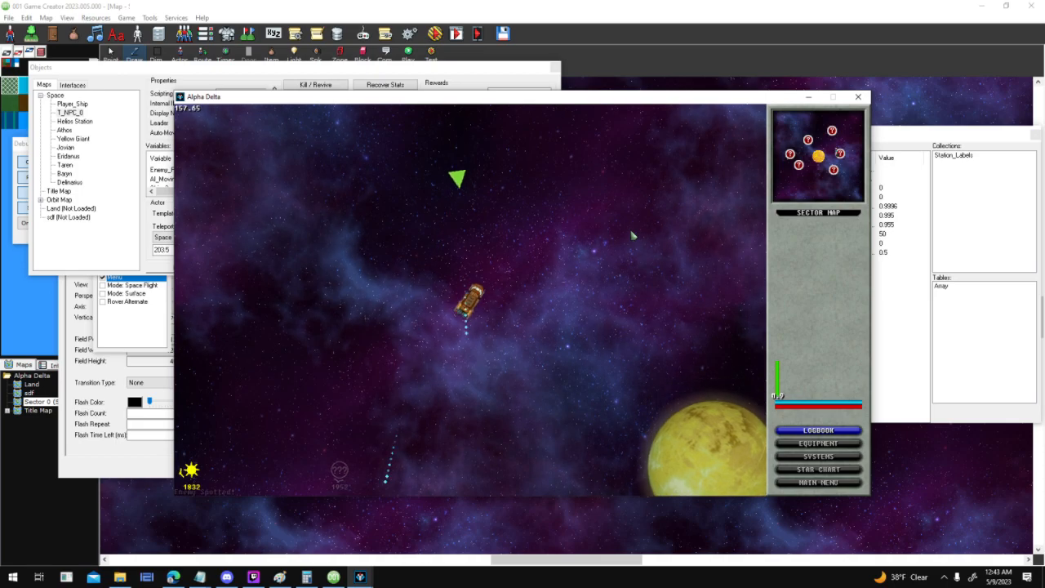
key("a")
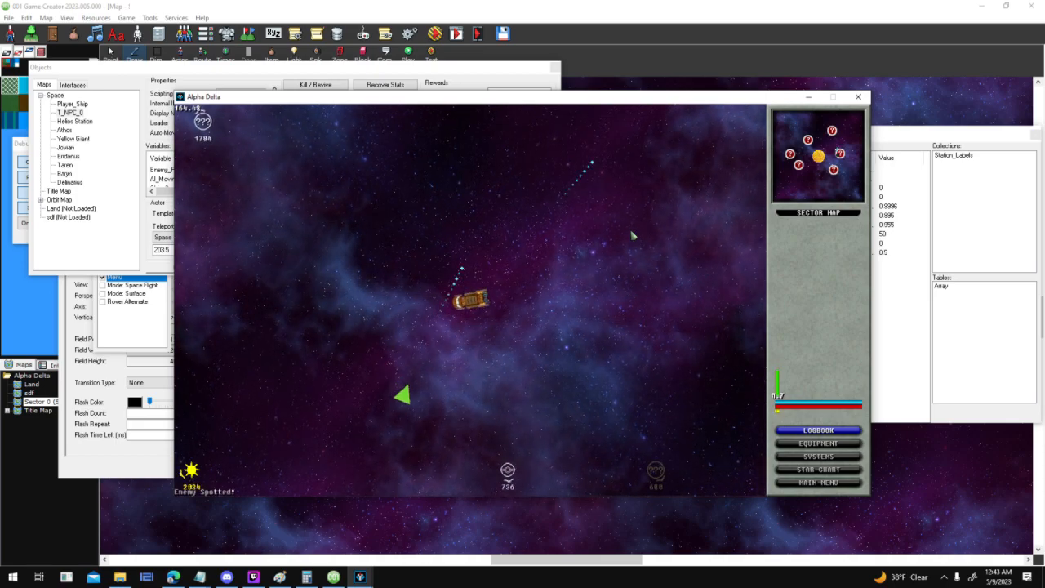
key("Escape")
Shape the Player's Hull Power progression into a nearly flat curve at about 10 across all levels and save the party settings
left_click(186, 34)
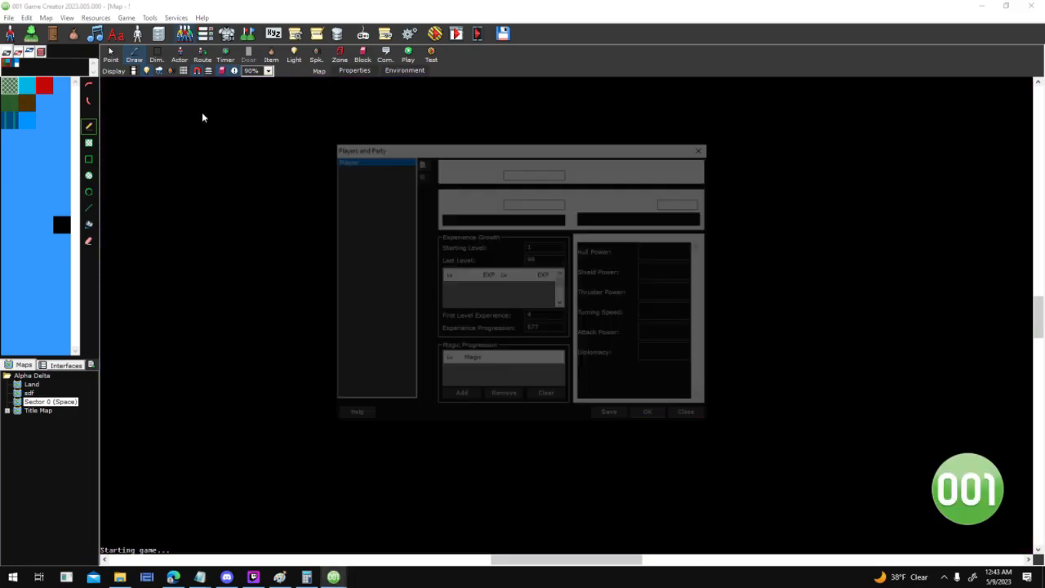
left_click(664, 219)
left_click(726, 146)
left_click(651, 253)
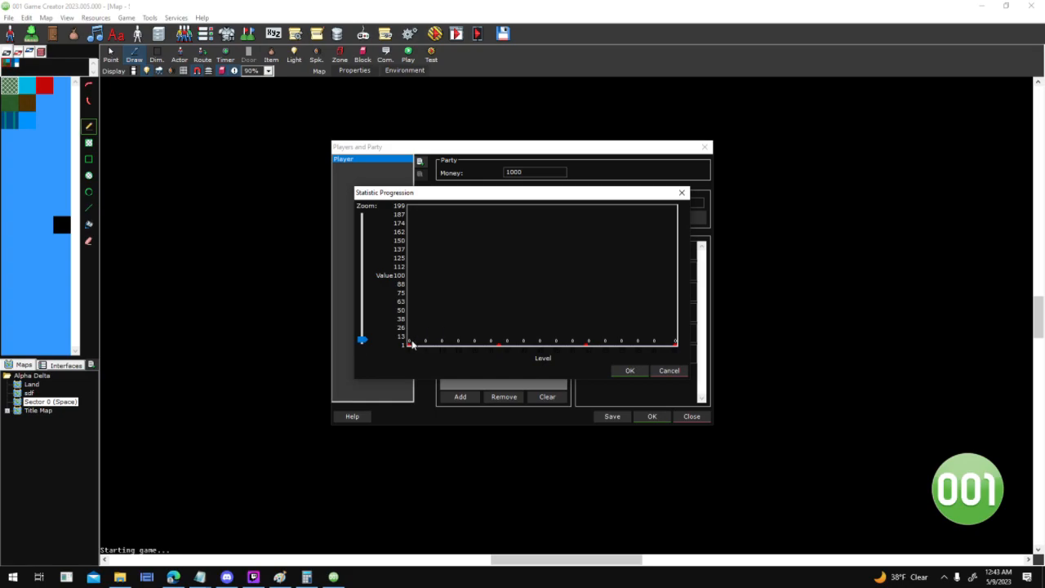
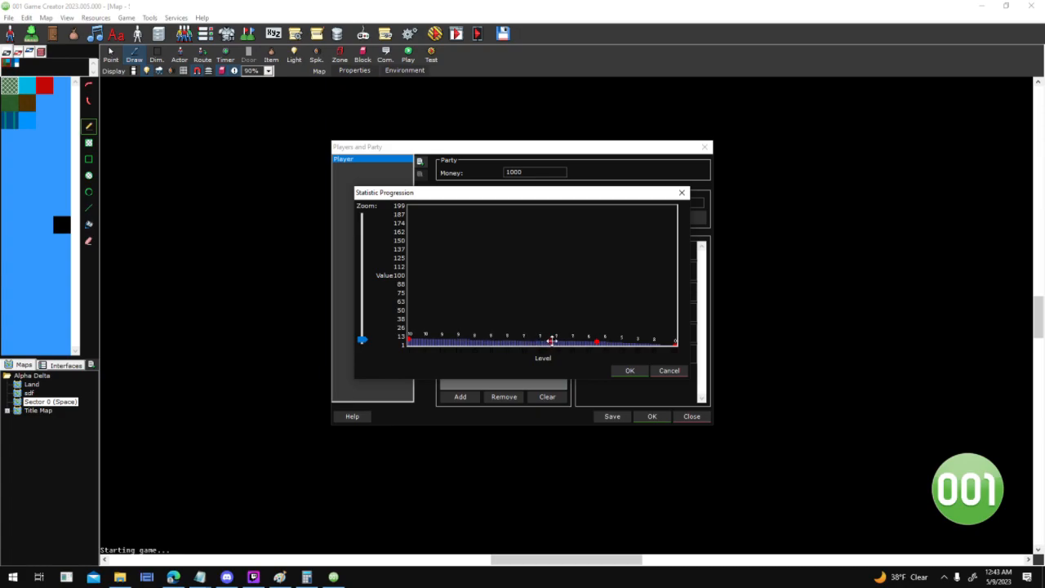
mouse_move(587, 339)
left_mouse_down()
mouse_move(625, 344)
mouse_move(604, 345)
left_mouse_up()
mouse_move(599, 341)
left_mouse_down()
mouse_move(669, 338)
mouse_move(694, 349)
mouse_move(684, 339)
mouse_move(443, 333)
left_mouse_up()
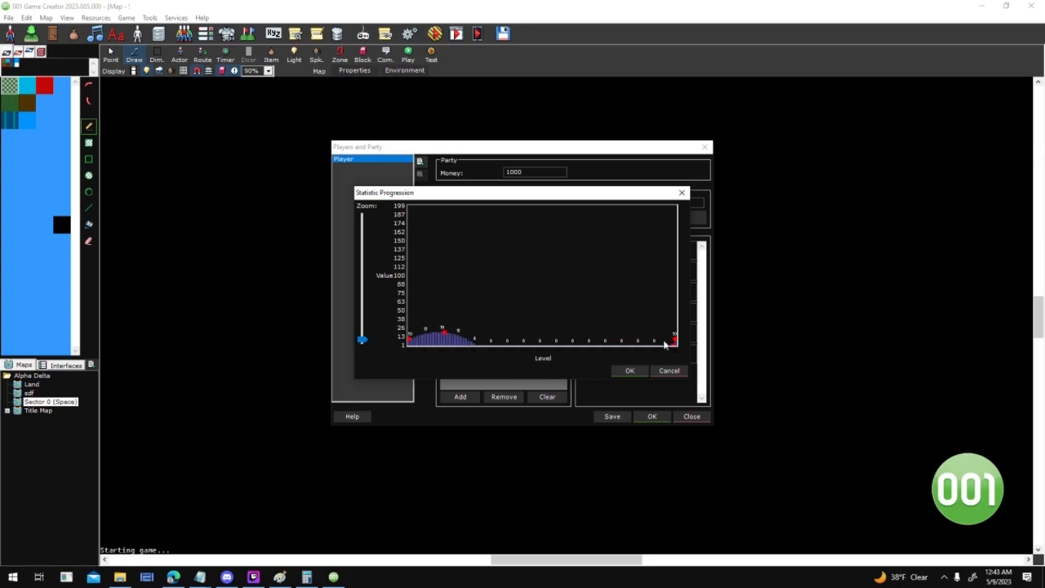
left_click_drag(672, 344, 598, 338)
left_click_drag(449, 333, 495, 337)
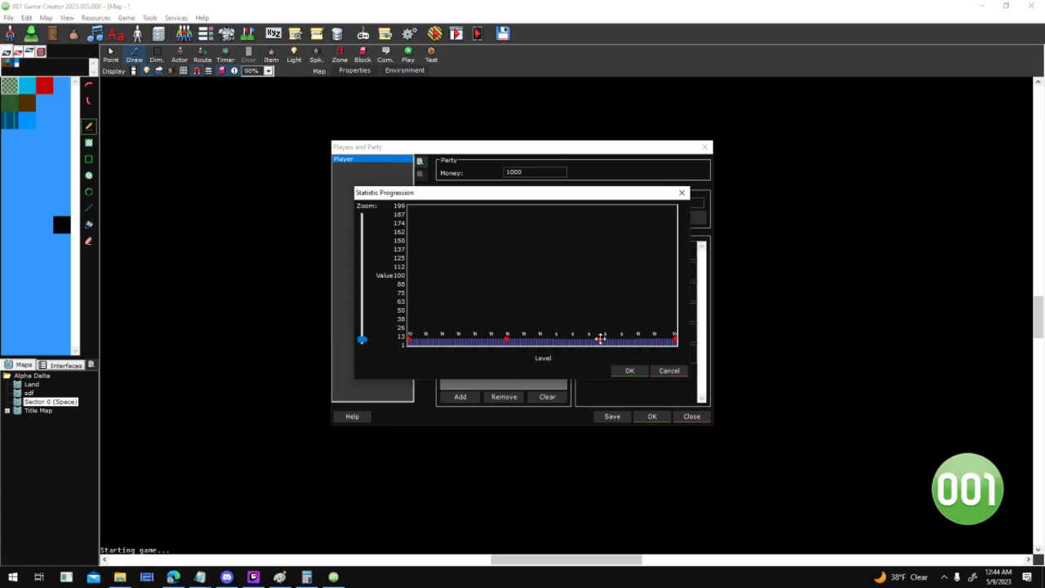
left_click(643, 374)
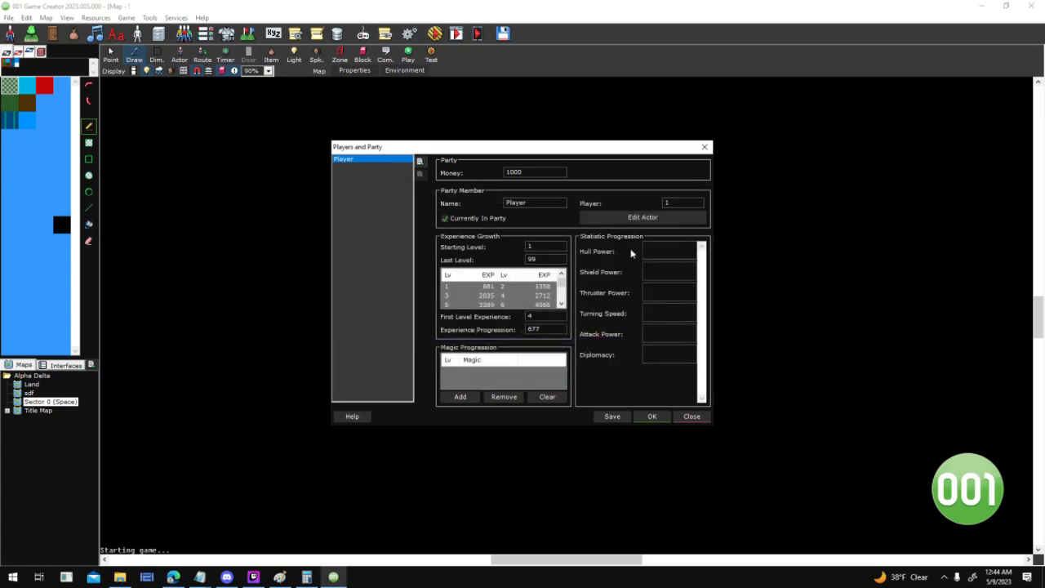
left_click(666, 253)
left_click(629, 369)
left_click(644, 413)
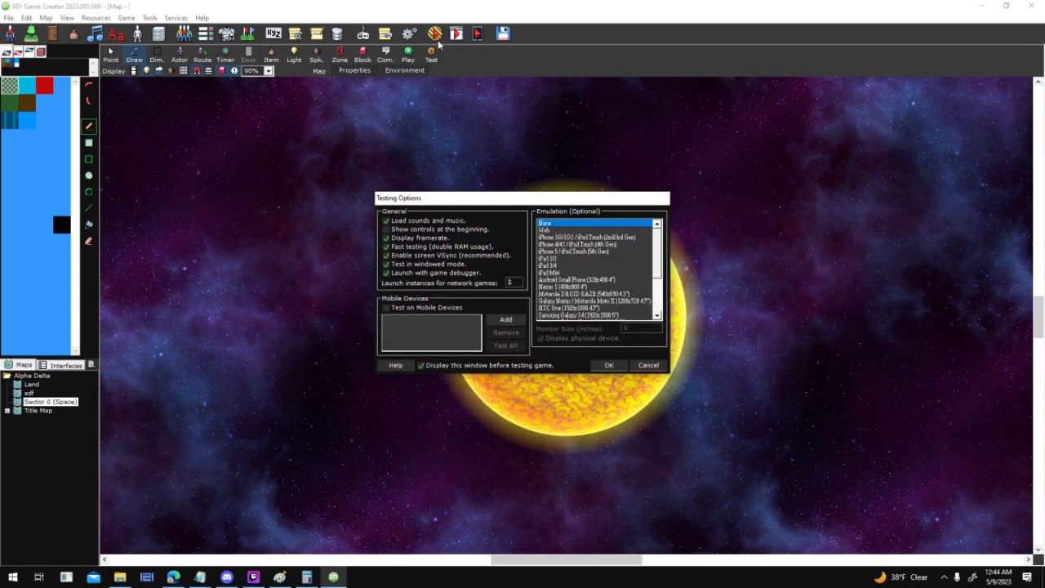
Run the game test again, start a new game to examine the enemy's shots against the player ship, and close it
key("Return")
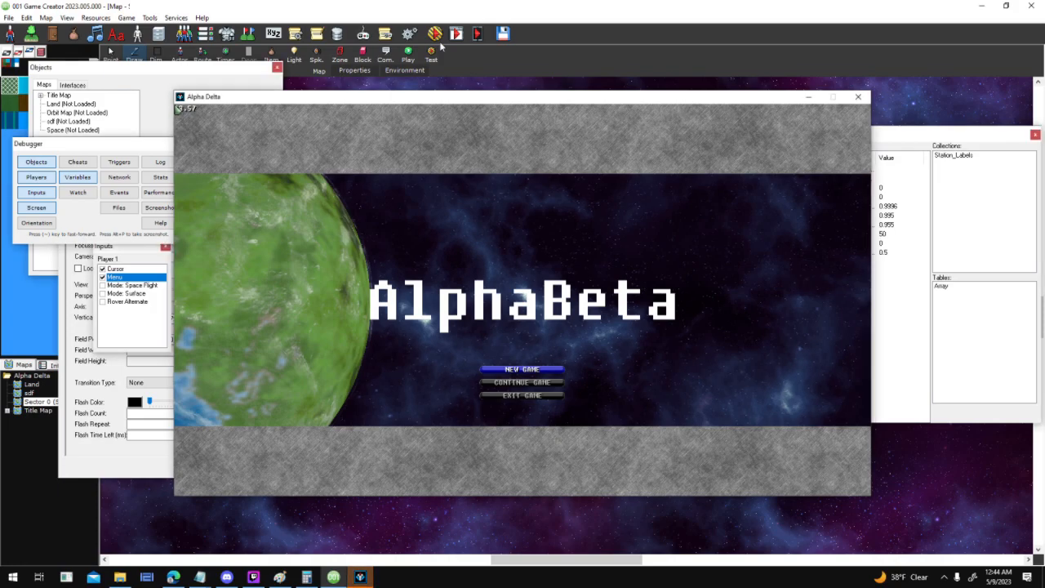
left_click(543, 372)
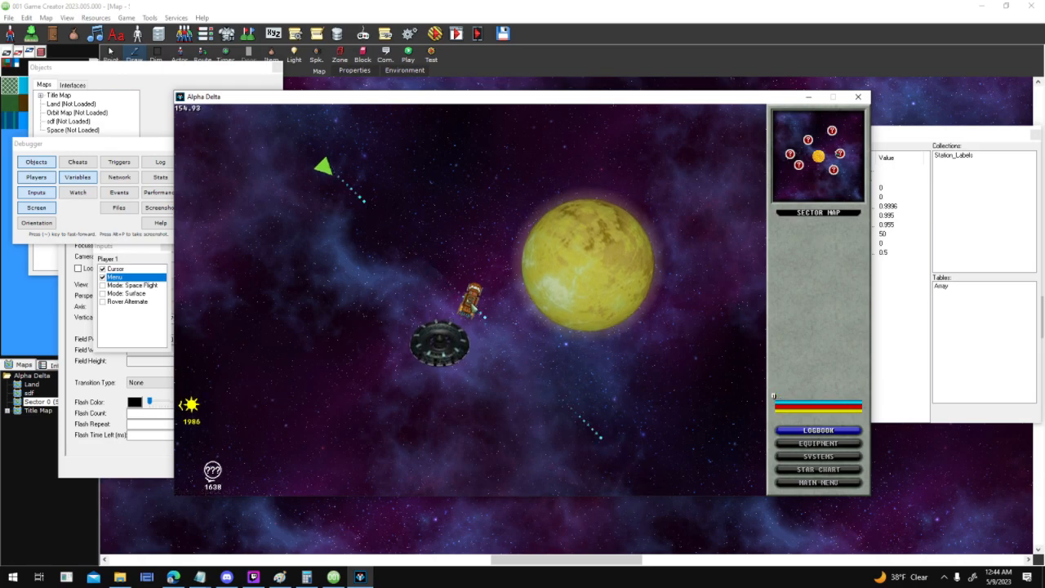
left_click(857, 97)
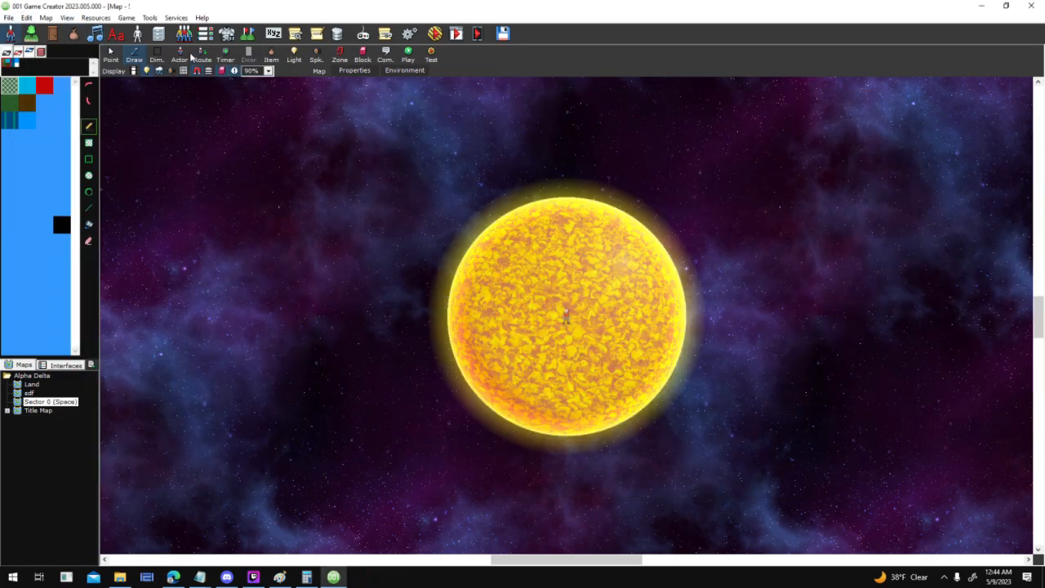
Open the Proj_Beam_Light_1 projectile sprite in the Sequence Editor and display its collision from the front
left_click_drag(360, 224, 366, 367)
left_click(327, 384)
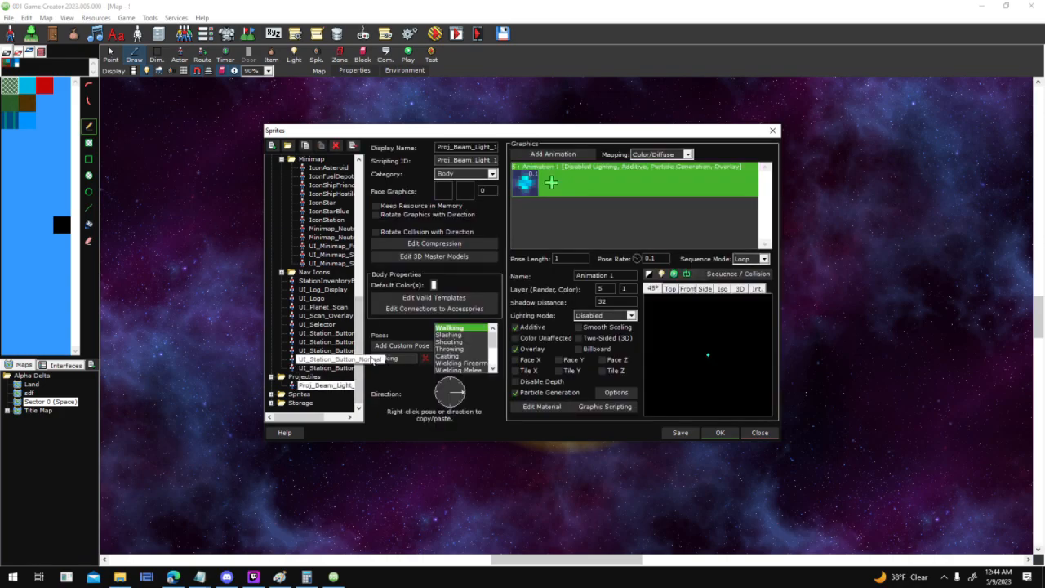
double_click(676, 333)
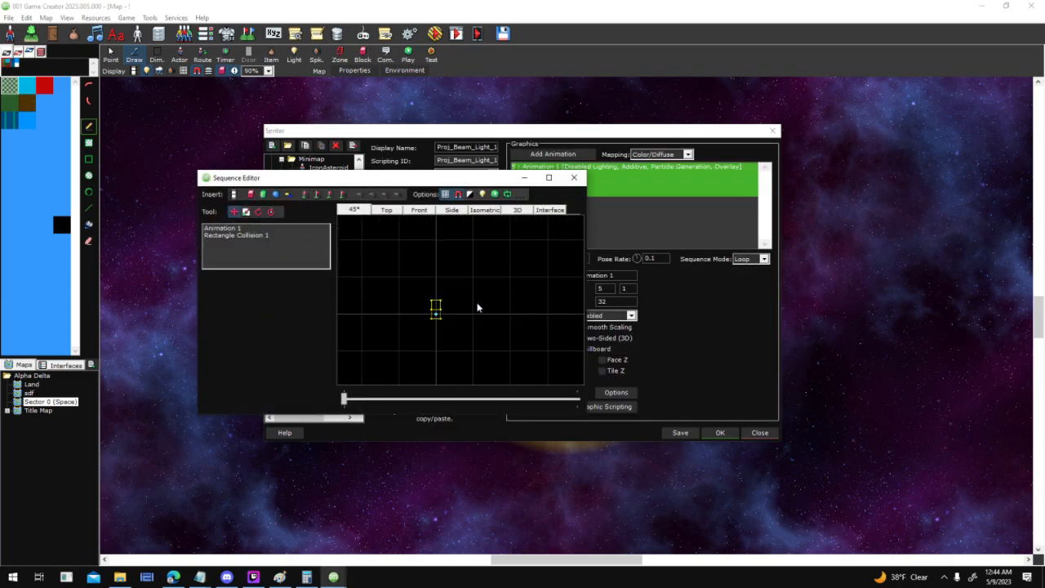
left_click(387, 209)
left_click(427, 212)
scroll(469, 294, "up", 4)
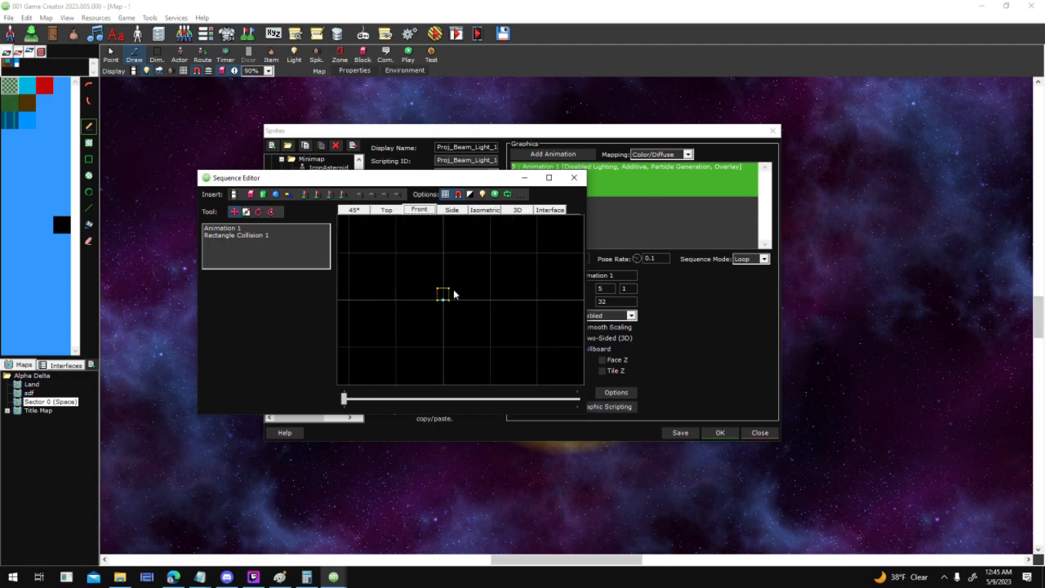
Raise the upper edge of Rectangle Collision 1 to a height of 32 and check the shape from other views
left_click_drag(441, 171, 341, 159)
left_click(164, 223)
left_click(361, 267)
left_click_drag(349, 275, 348, 256)
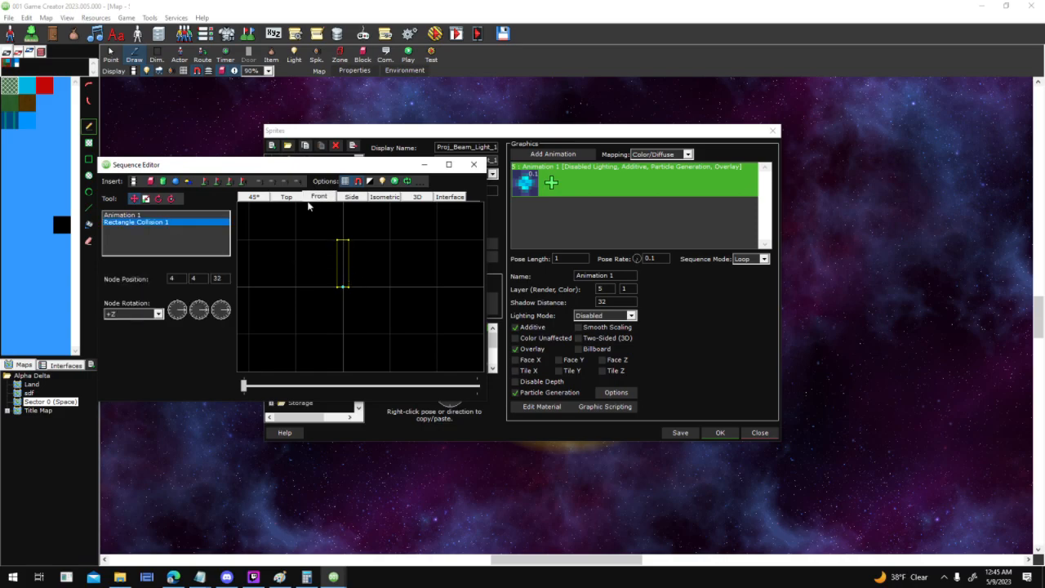
left_click(353, 198)
left_click(254, 197)
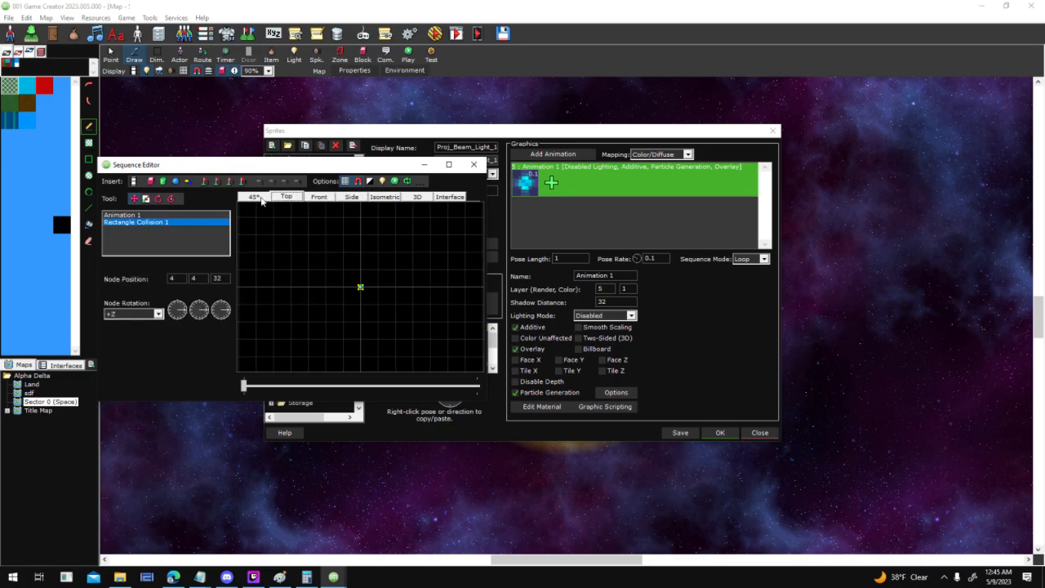
Close the projectile's sequence, then open the Hauler sprite from the Storage folder in the Sequence Editor and display its collision from the front
left_click(474, 165)
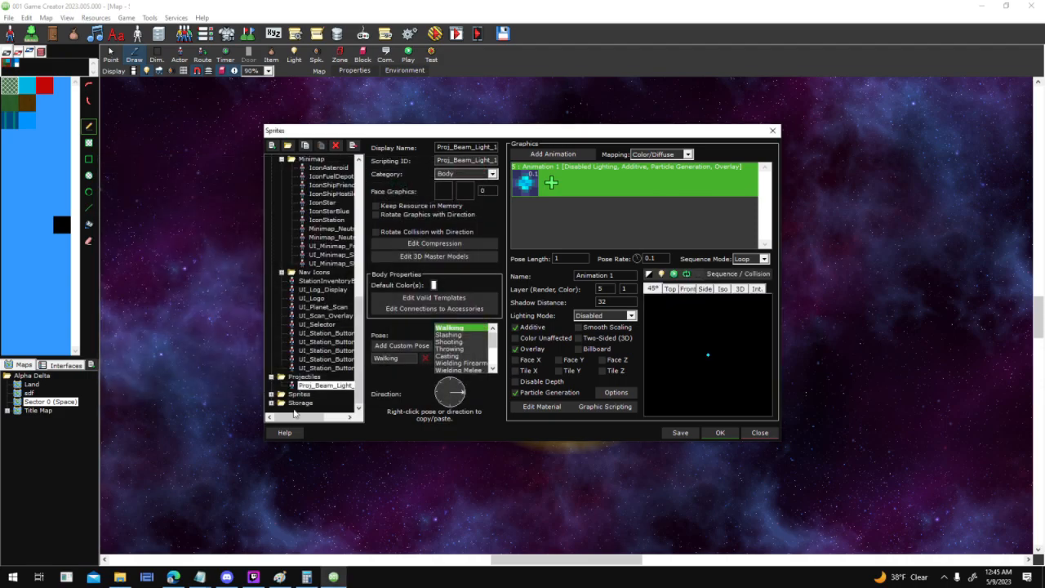
scroll(298, 359, "down", 3)
left_click(315, 326)
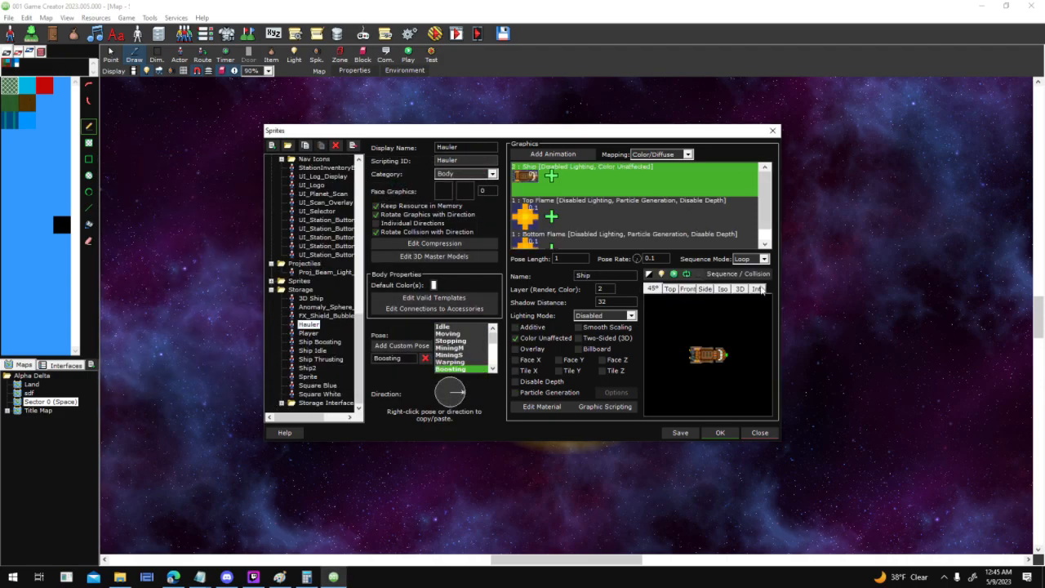
left_click(737, 273)
left_click(284, 197)
left_click(320, 198)
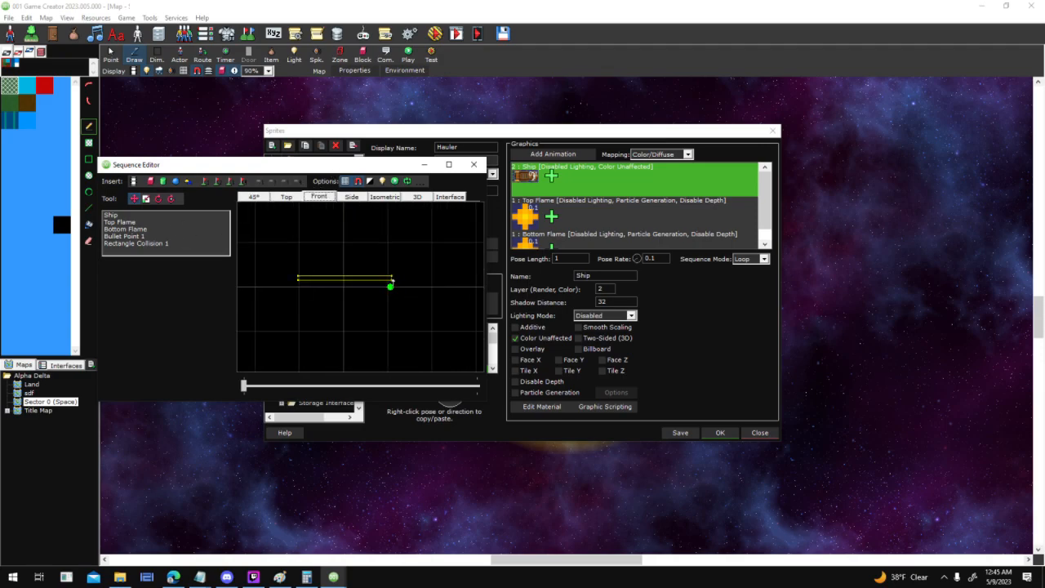
Lower the bottom edge of the Hauler's Rectangle Collision 1 to a height of 0
left_click(392, 280)
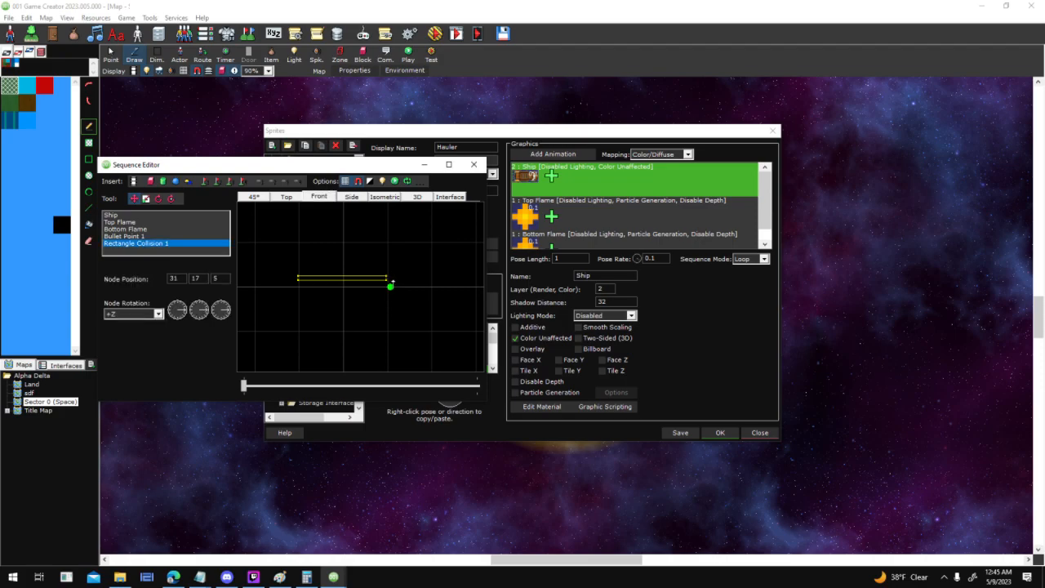
left_click_drag(392, 285, 393, 288)
type("0")
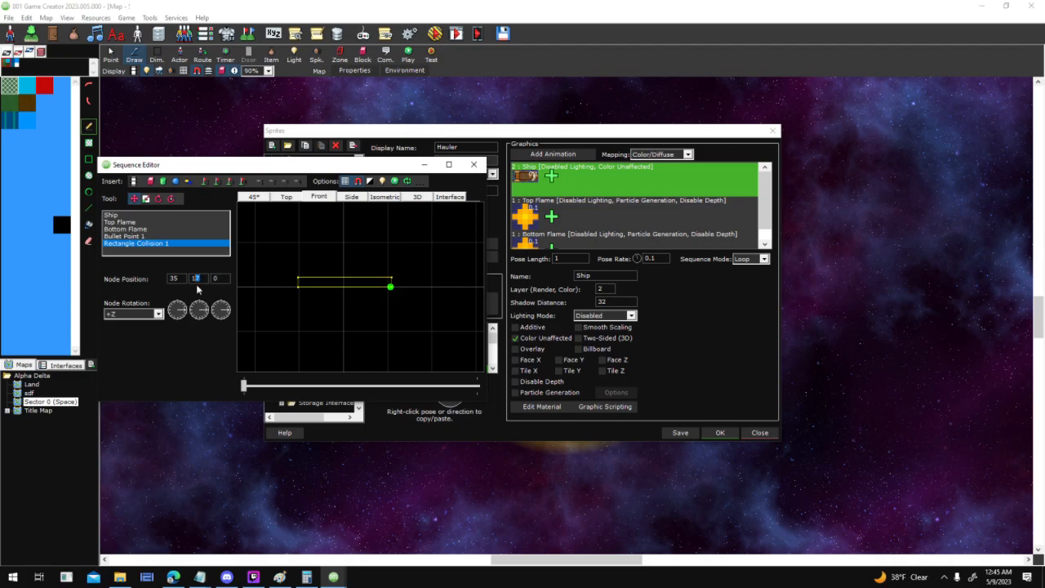
left_click(305, 256)
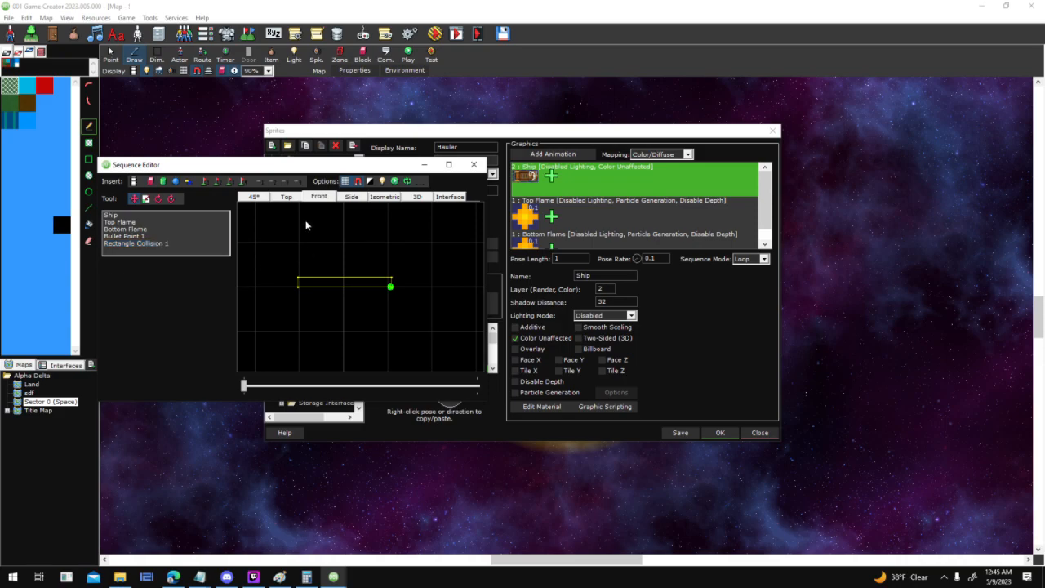
Raise the upper edge of the Hauler's Rectangle Collision 1 to a height of 15 and close the Sequence Editor
left_click(349, 196)
left_click(417, 197)
scroll(378, 258, "up", 1)
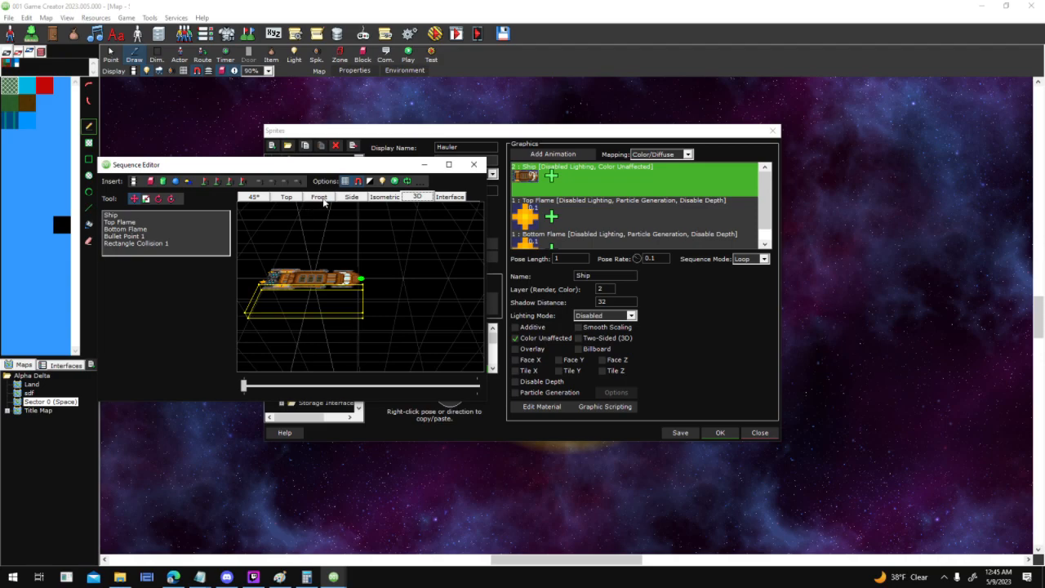
left_click(321, 197)
left_click(286, 197)
left_click_drag(350, 292, 372, 261)
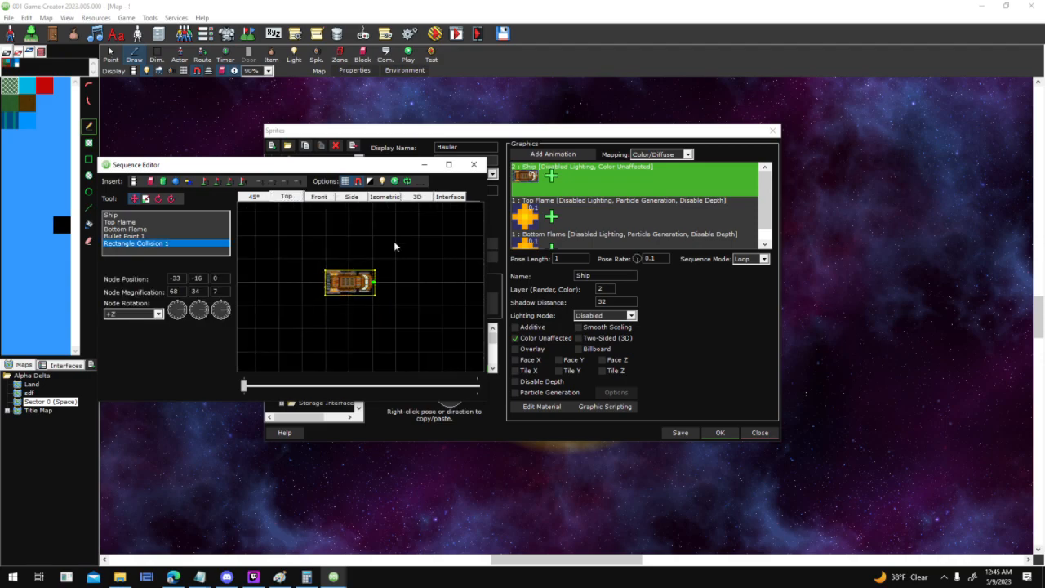
left_click(418, 198)
left_click(348, 199)
scroll(373, 281, "up", 3)
left_click_drag(368, 279, 366, 265)
left_click(473, 165)
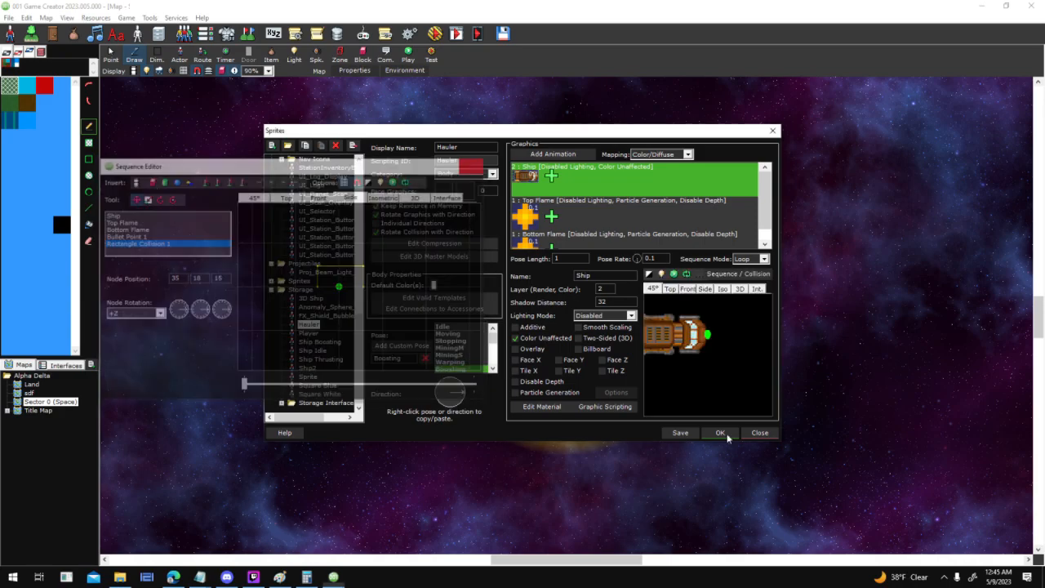
Run the game test, start a new game to check enemy hits on the player ship, and quit from the script debugger
left_click(436, 52)
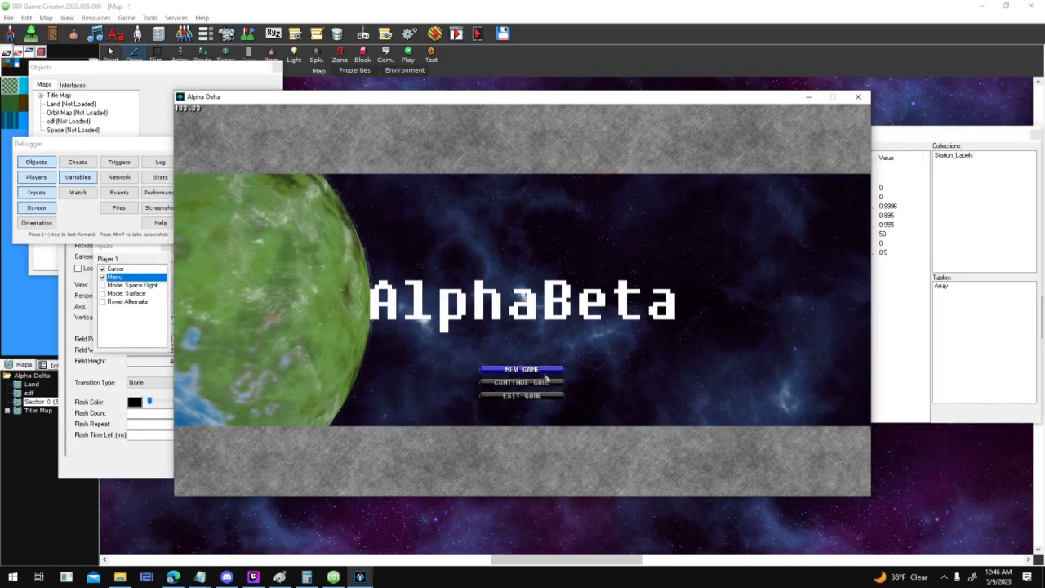
left_click(543, 372)
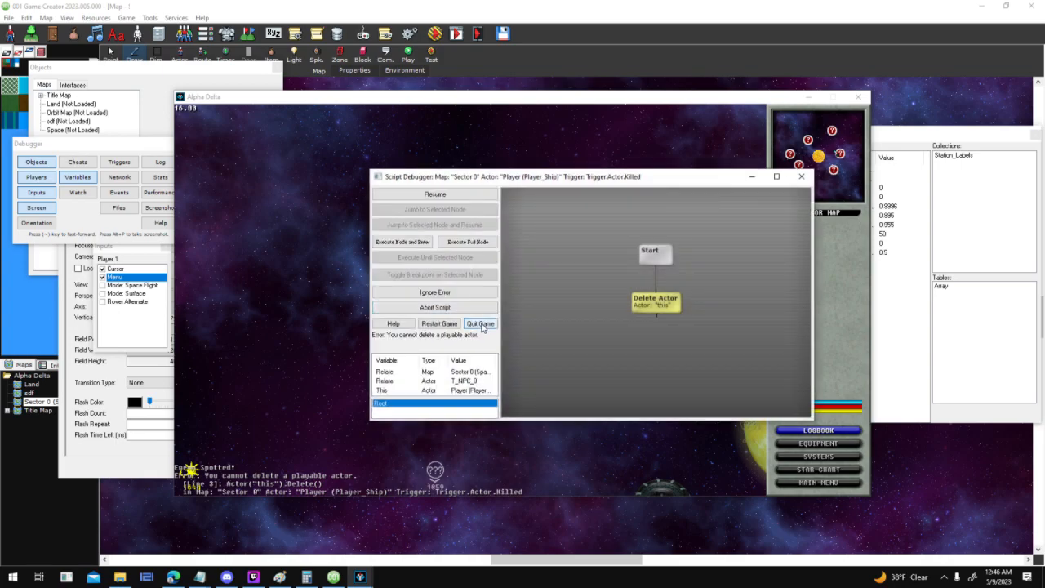
left_click(480, 323)
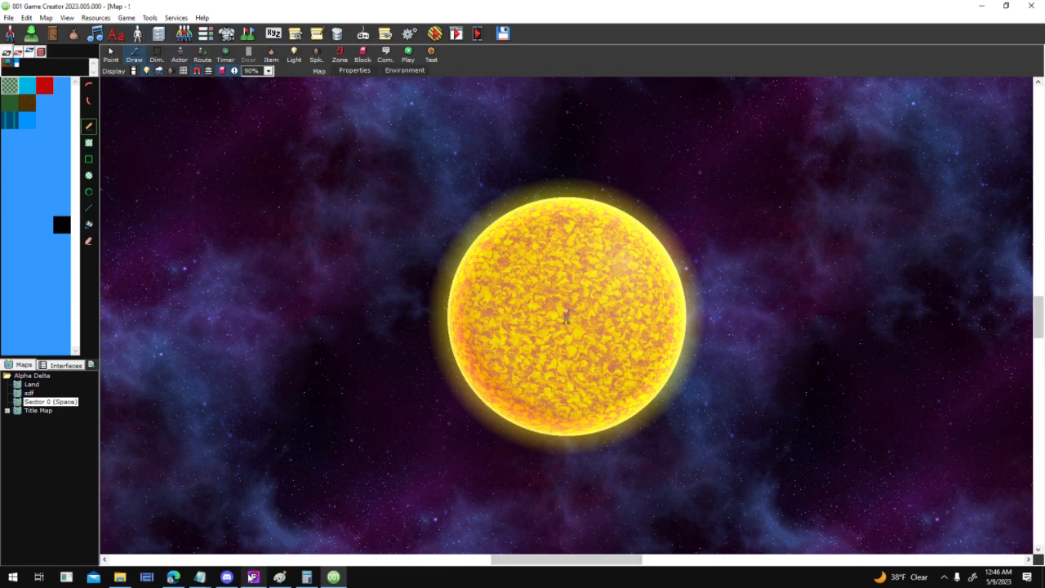
View the NPC Ship actor template's general settings and close the template window
left_click(306, 576)
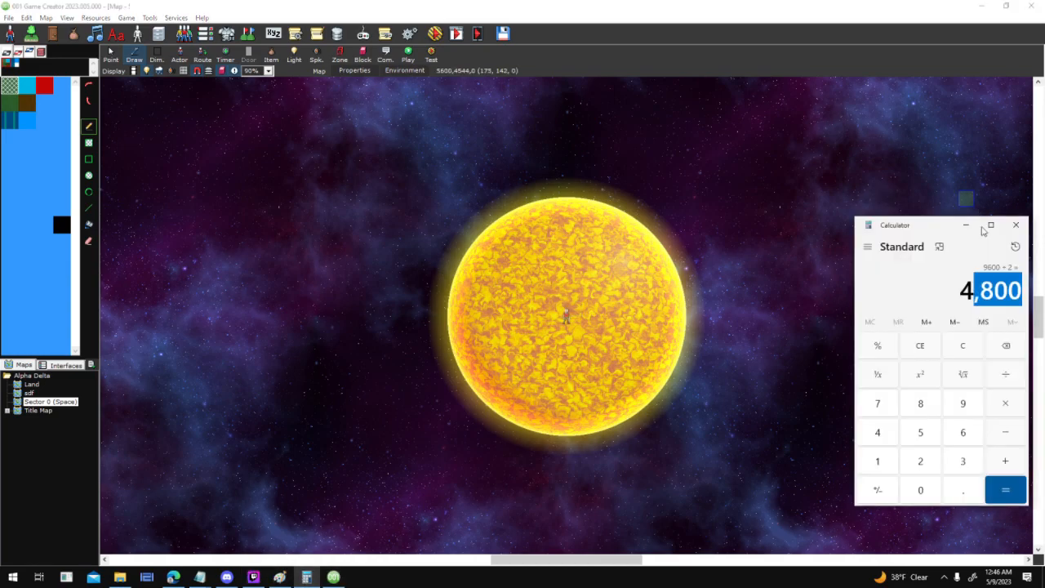
left_click(962, 225)
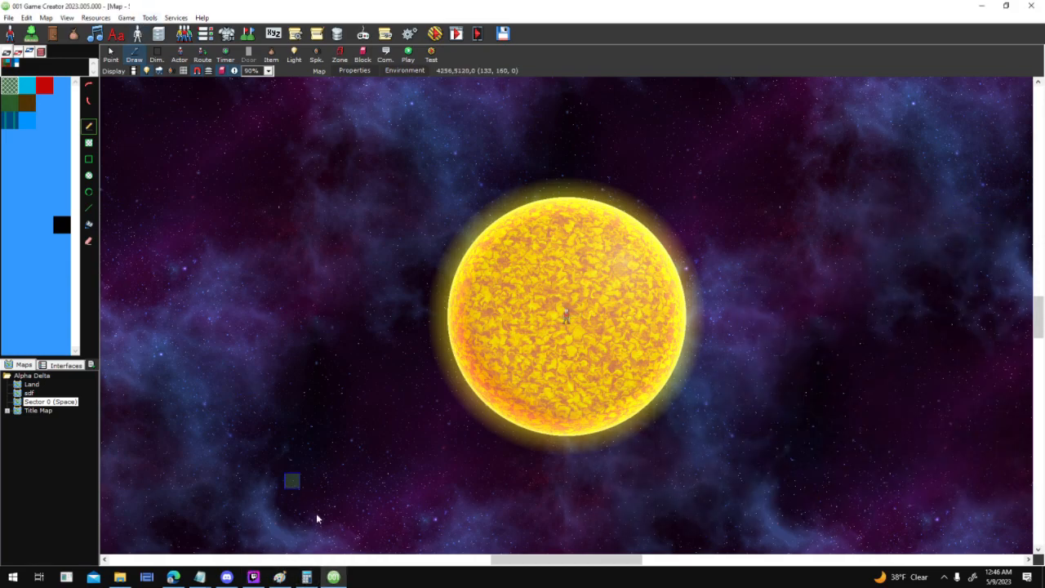
left_click(184, 35)
left_click(476, 222)
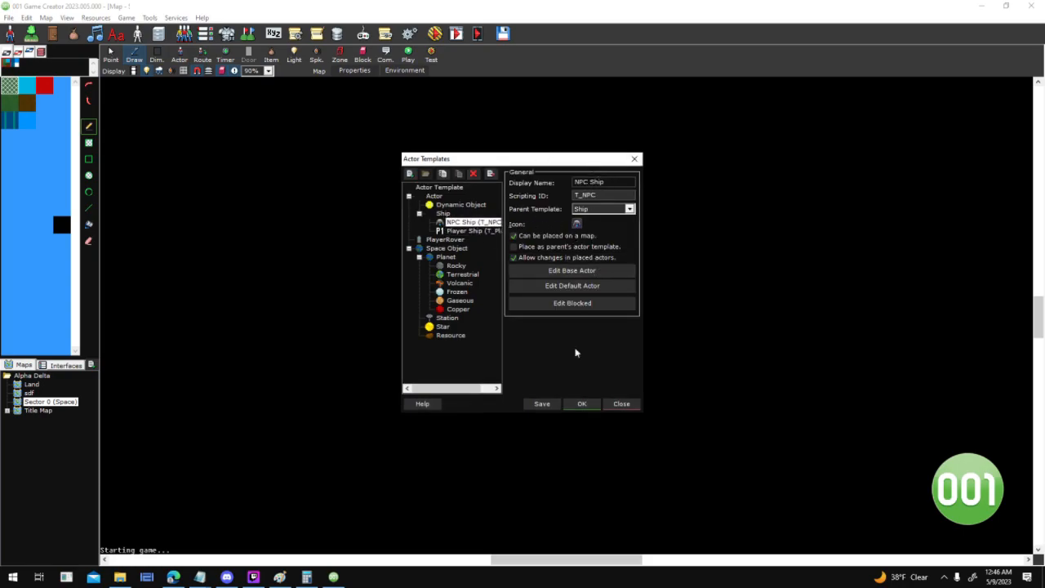
left_click(578, 403)
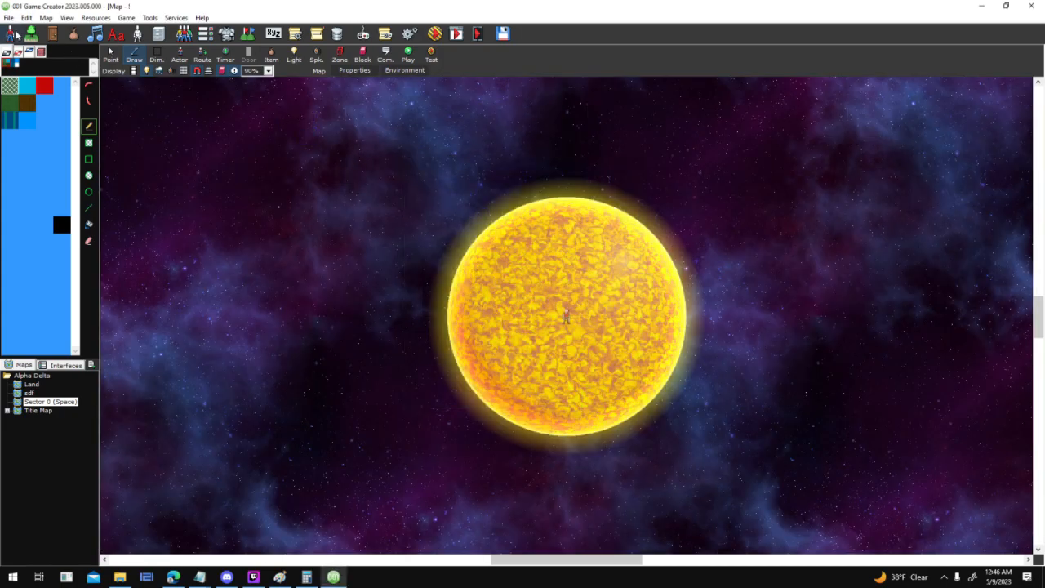
Open the Player sprite from the Storage folder in the Sequence Editor and display it enlarged from the top
left_click_drag(361, 210, 358, 241)
scroll(350, 251, "down", 7)
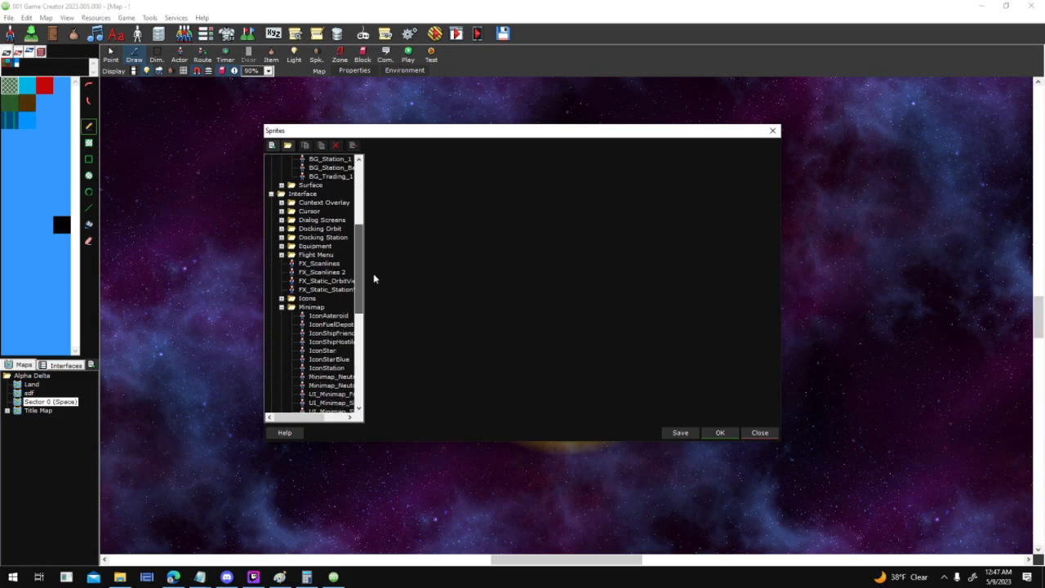
scroll(343, 322, "down", 6)
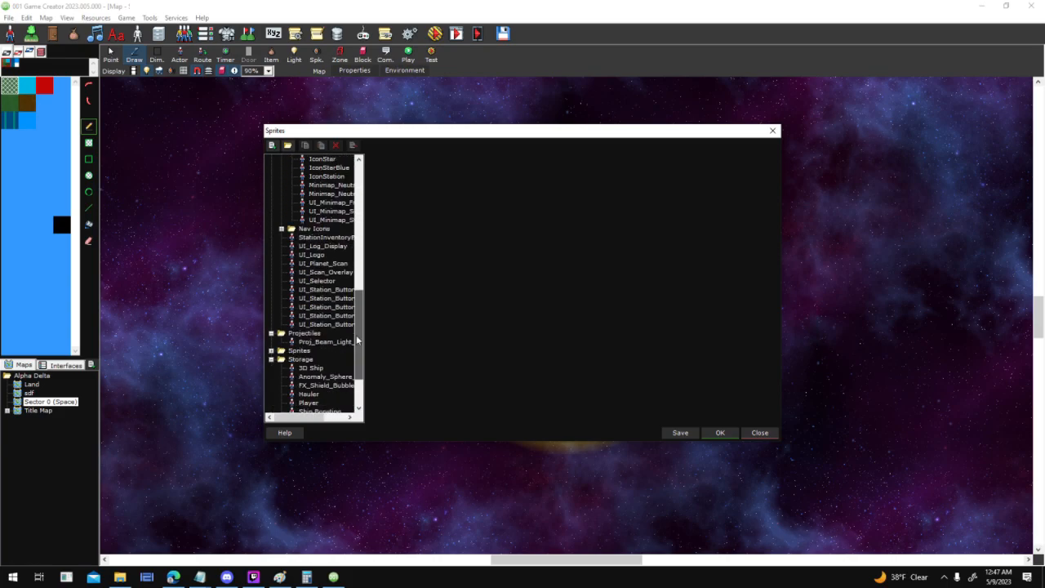
left_click(320, 331)
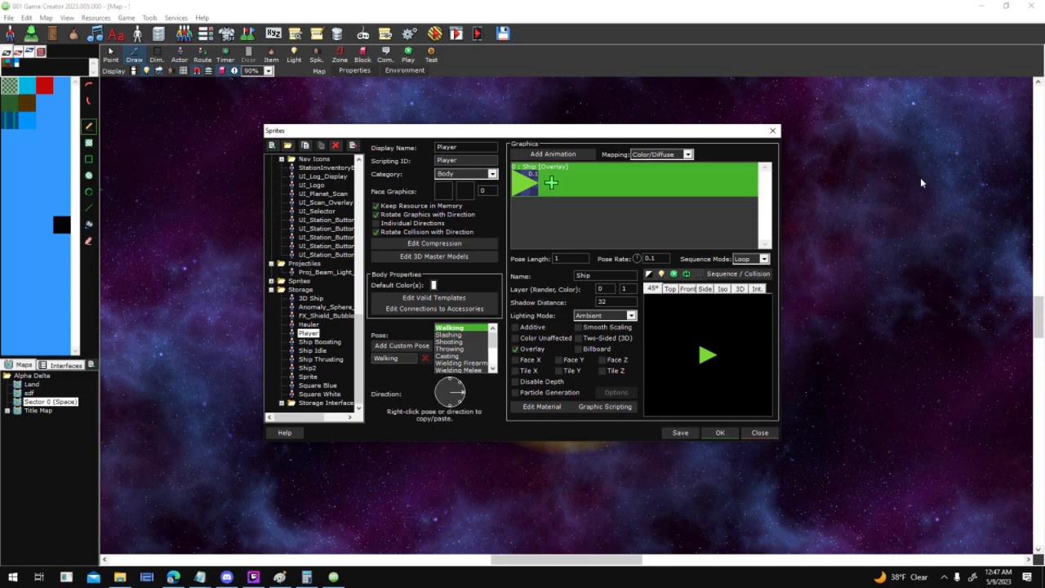
left_click_drag(584, 142, 817, 168)
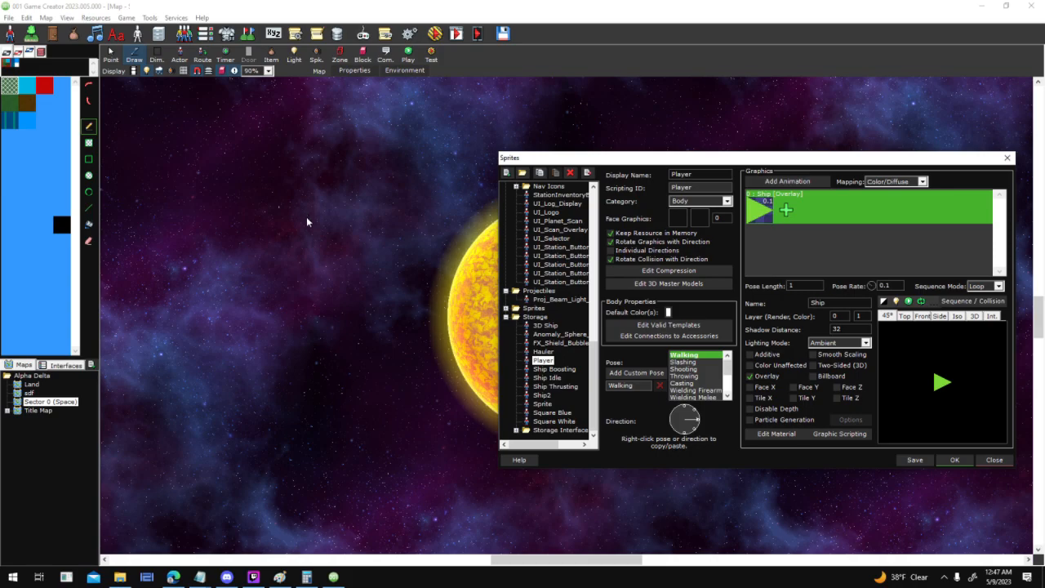
left_click_drag(681, 153, 422, 98)
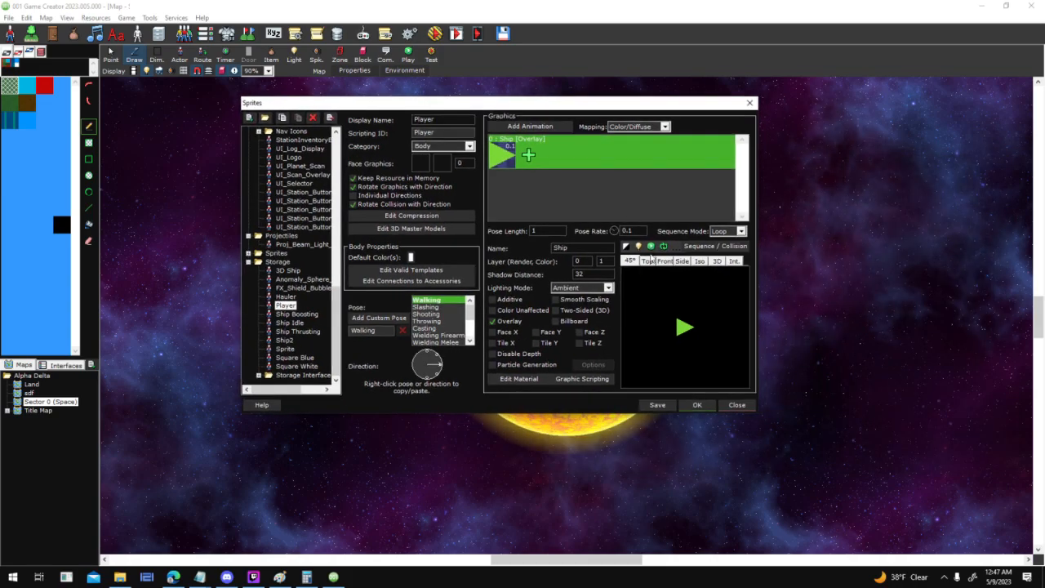
left_click(646, 262)
left_click(685, 318)
scroll(466, 301, "up", 3)
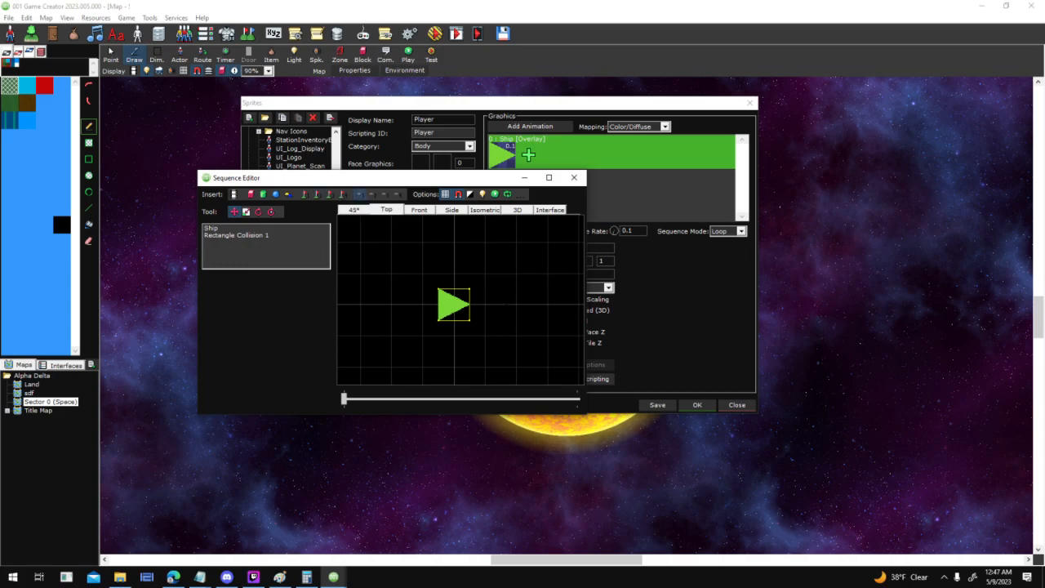
Insert a bullet point at the nose of the Player sprite's ship, at position 16, 0, 8
left_click(467, 302)
left_click(481, 309)
left_click(481, 304)
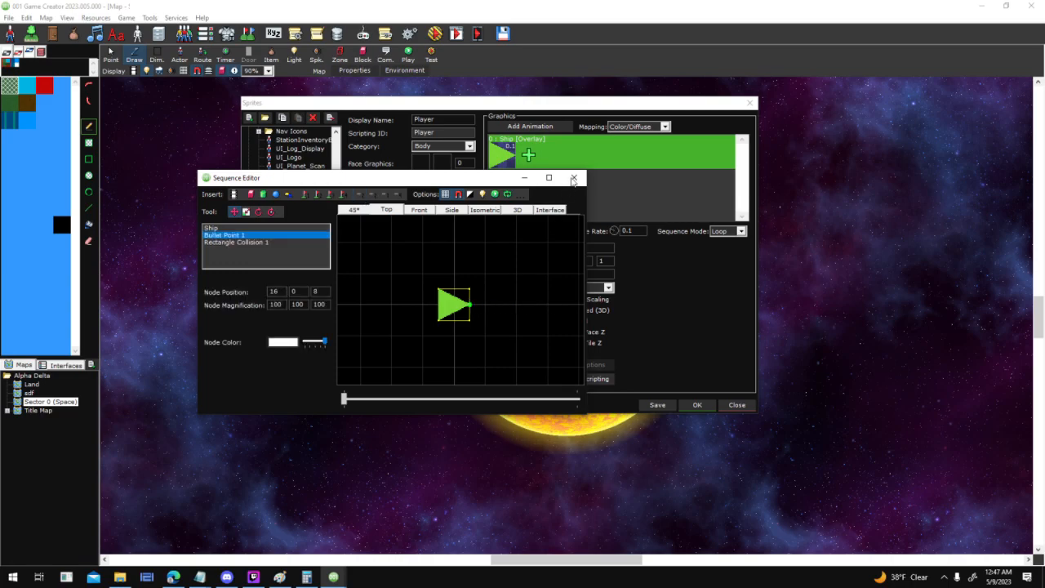
Examine the Player sprite's bullet point and collision from the side, isometric, 3D, interface and top views, and close the Sequence Editor
left_click(453, 210)
scroll(492, 307, "up", 3)
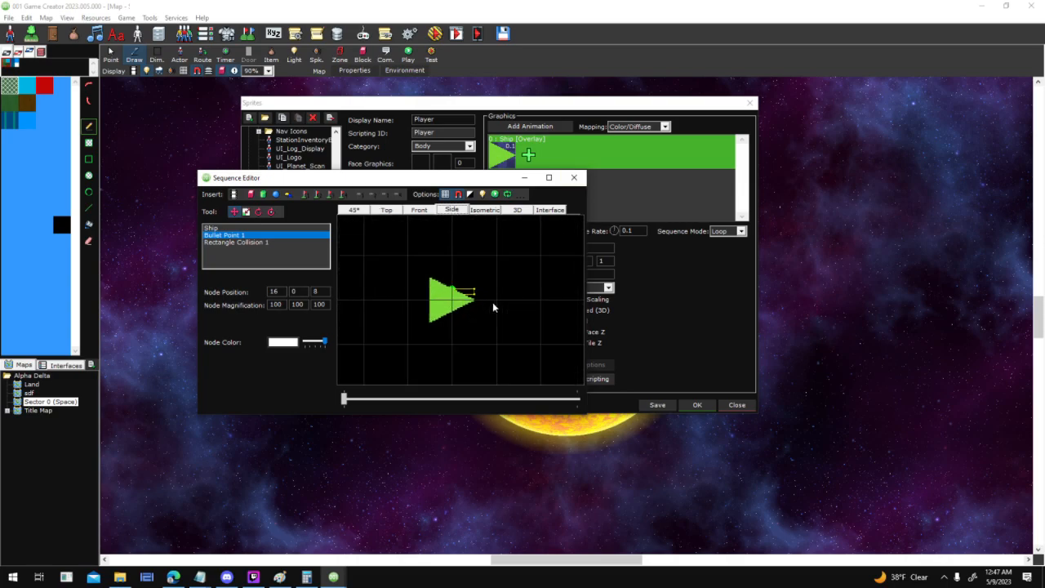
left_click(487, 210)
scroll(496, 285, "up", 2)
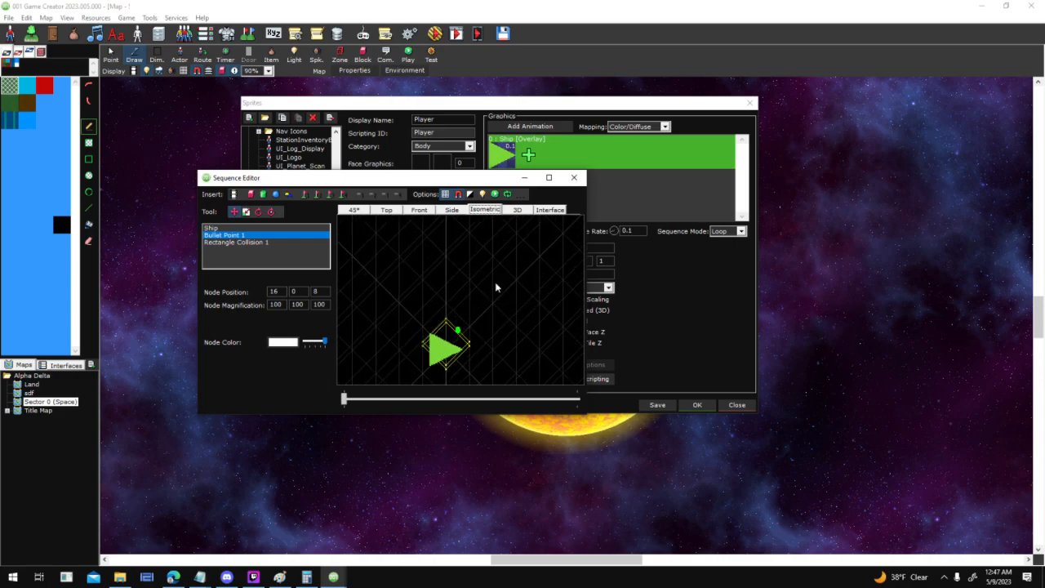
left_click(520, 211)
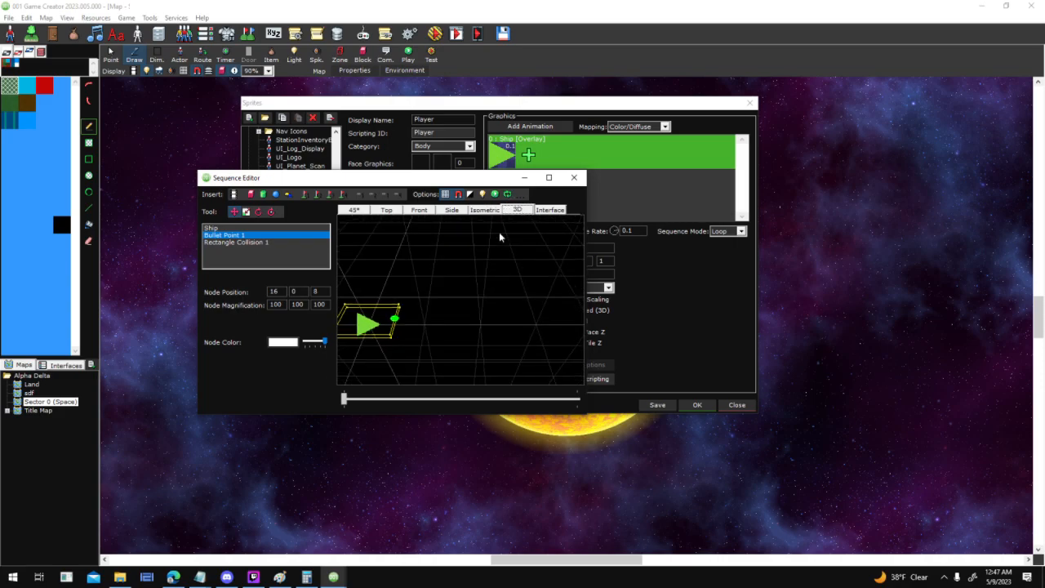
left_click(549, 210)
left_click(386, 210)
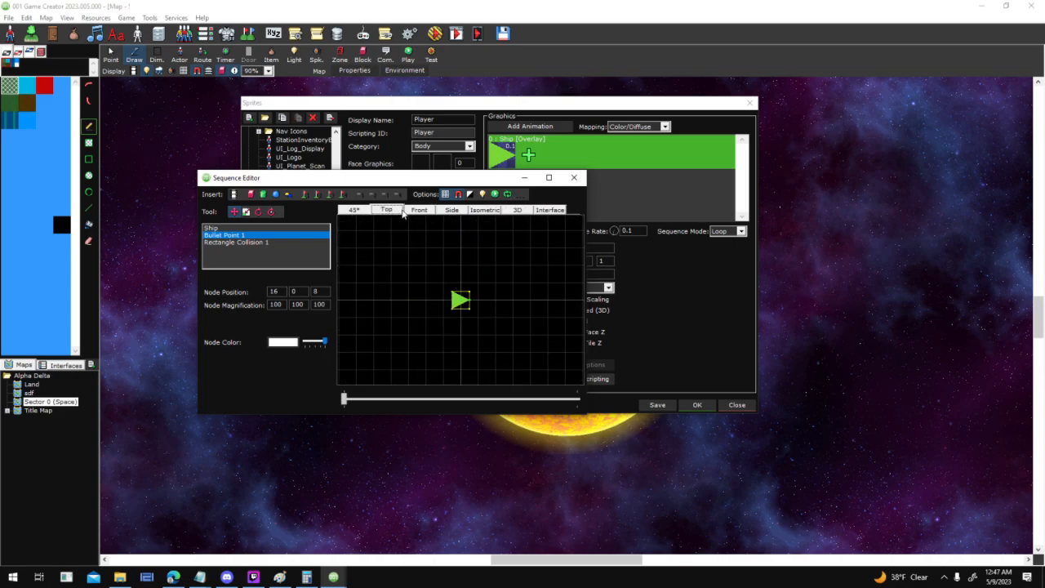
scroll(496, 295, "up", 3)
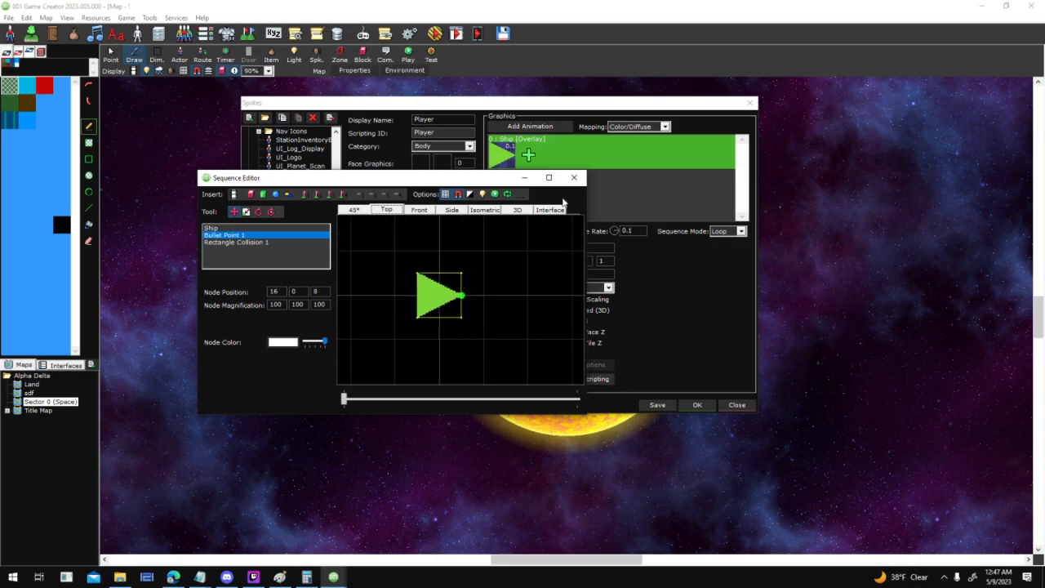
left_click(574, 177)
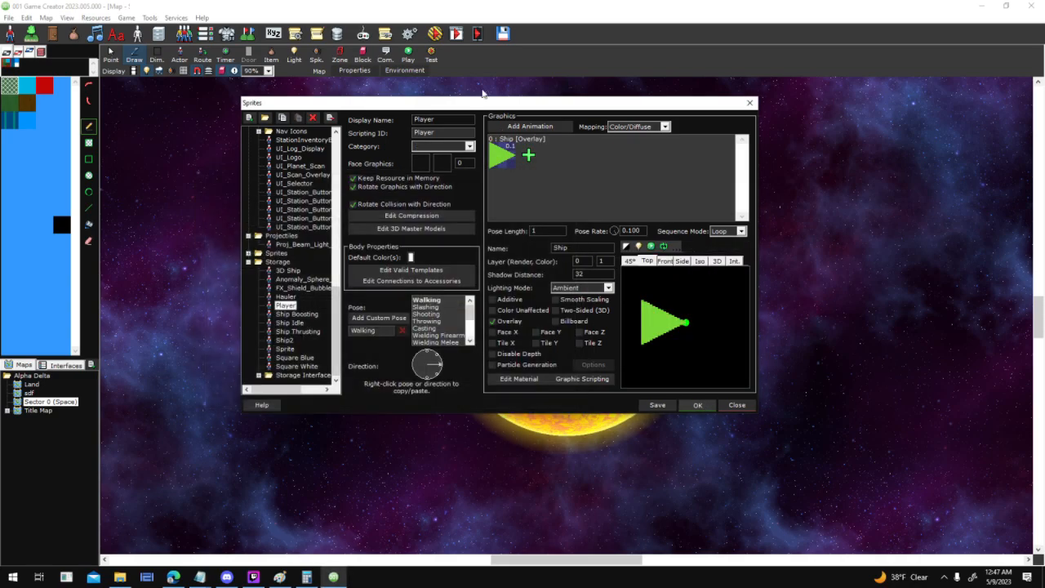
Run the game test again and start a new game
left_click(437, 32)
key("Return")
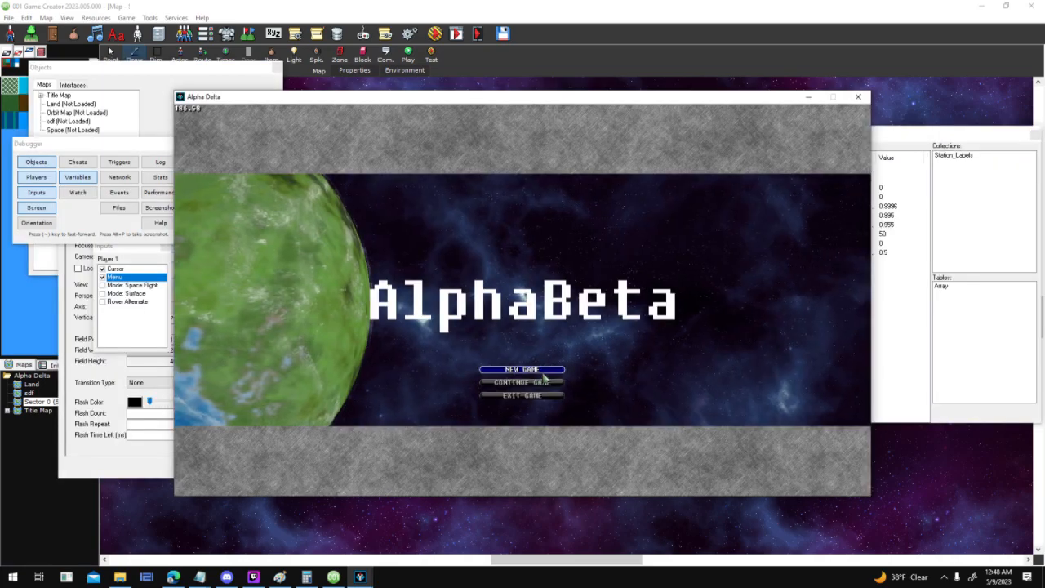
key("Return")
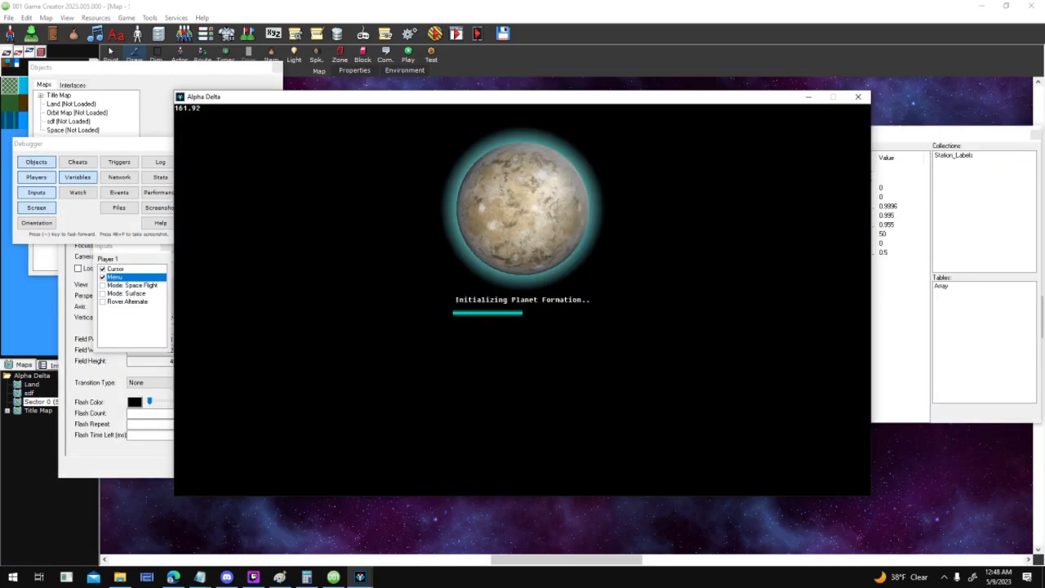
Fly the player's ship past Helios Station in the game test and turn it to engage the enemy ship
key("Left")
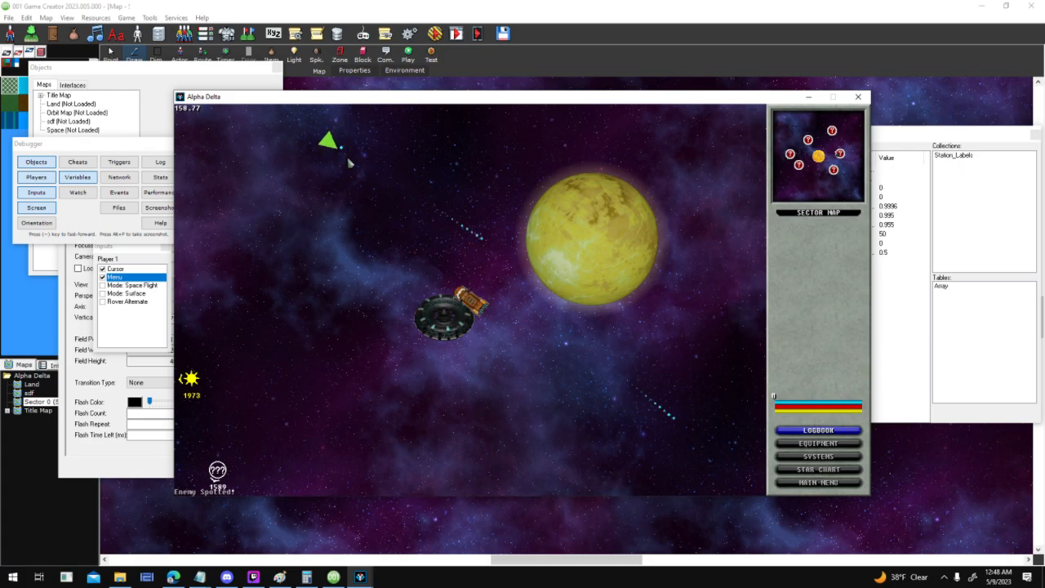
key("Up")
key("Left")
key("Up")
key("Right")
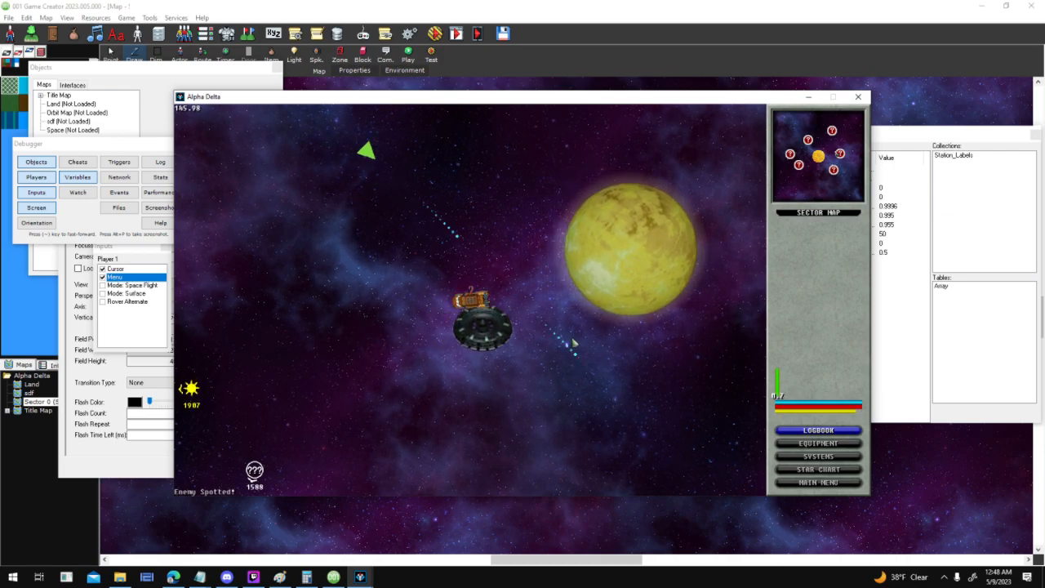
key("Right")
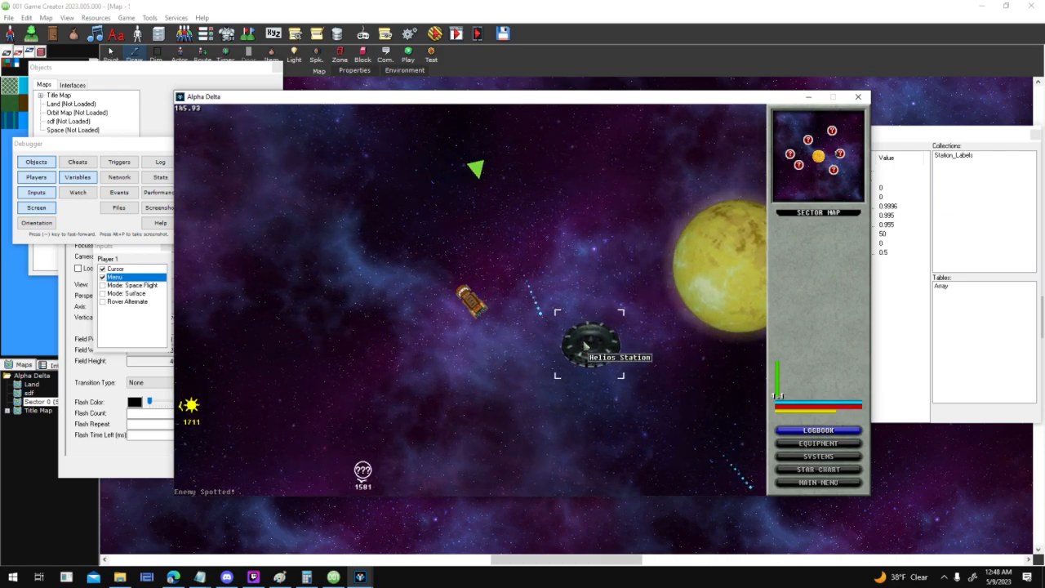
key("Up")
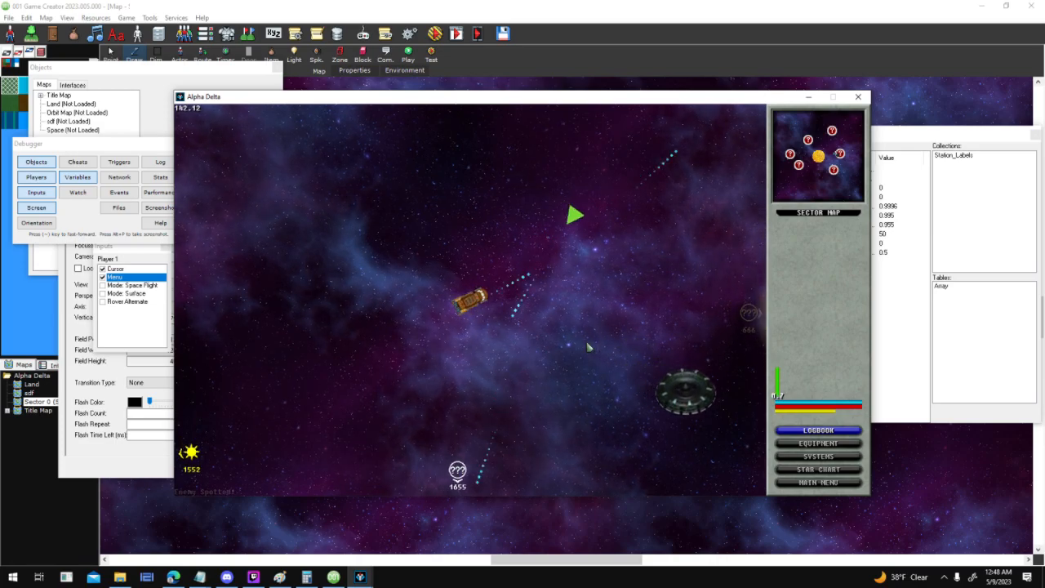
key("Up")
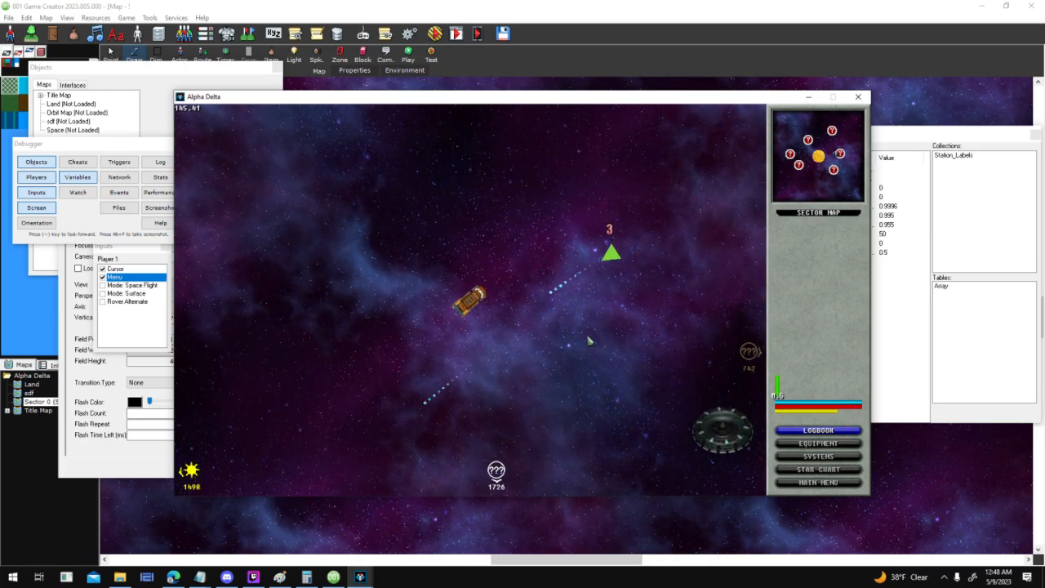
Manoeuvre the player's ship around the enemy near the yellow planet to test its pursuit and attacks
key("Up")
key("Right")
key("Right")
key("Up")
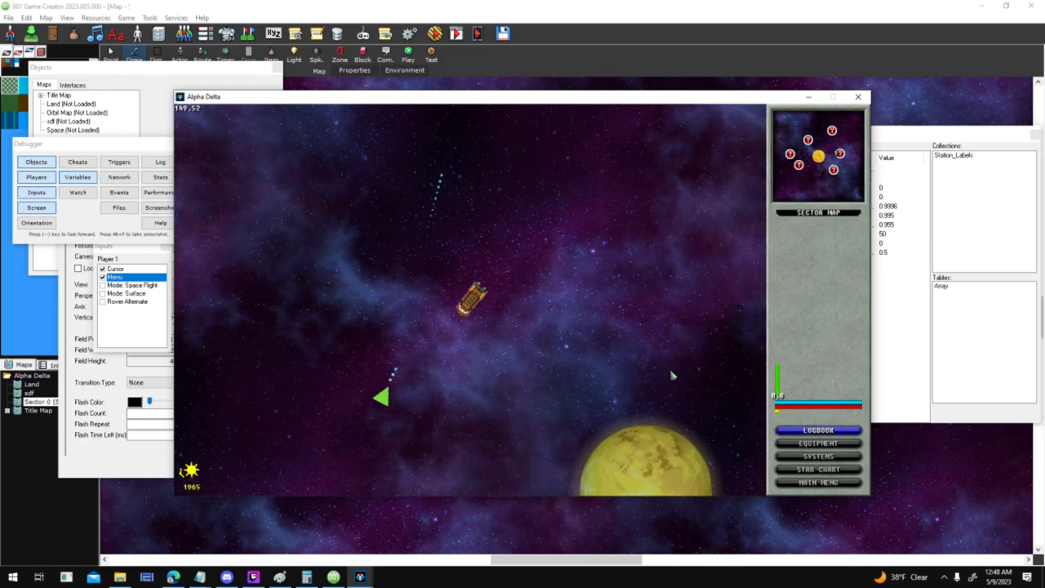
key("Right")
key("Up")
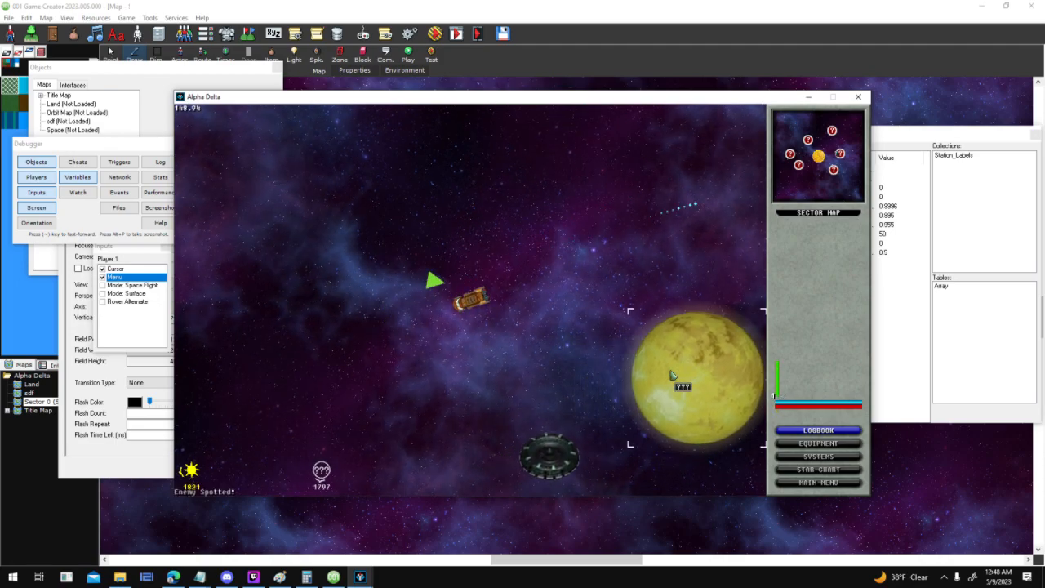
Turn the player's ship, fire several shots to test its weapon, and close the game test
key("Right")
key("Right")
key("space")
key("Up")
key("space")
key("space")
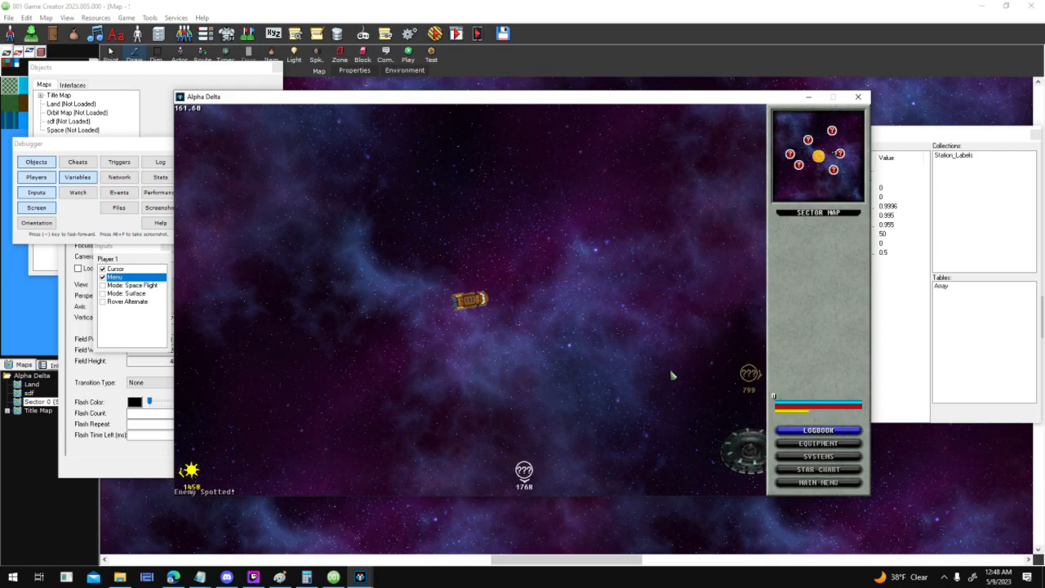
left_click(857, 98)
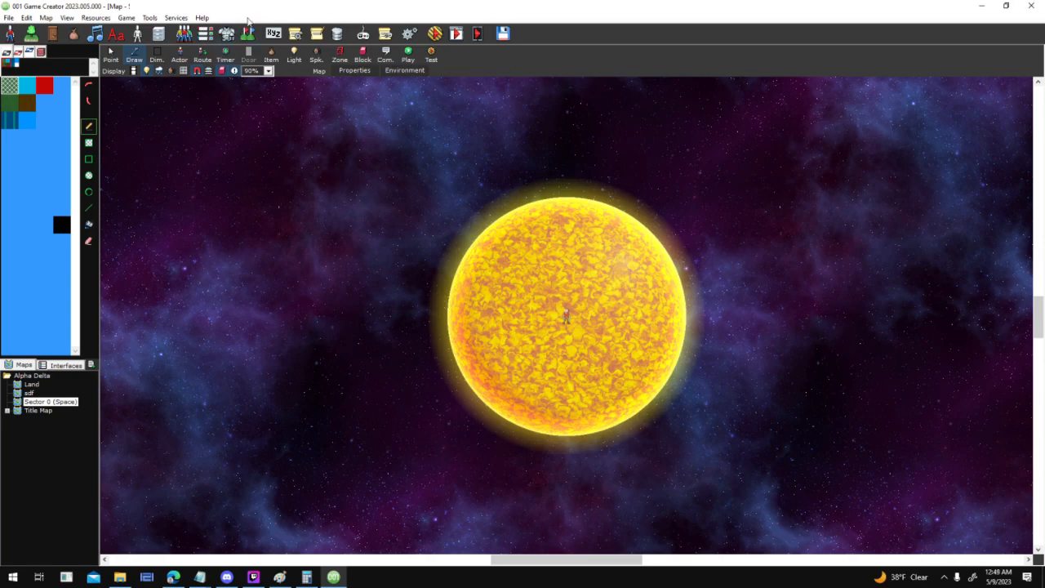
Examine the NPC Ship actor template and its base actor's timer triggers, and close the templates
left_click(139, 36)
left_click(488, 224)
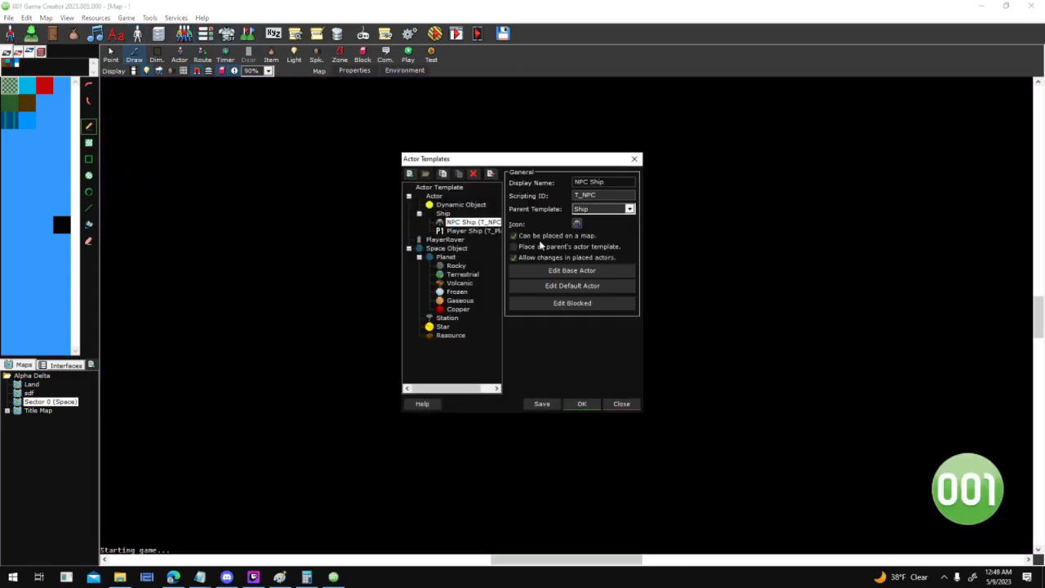
left_click(581, 403)
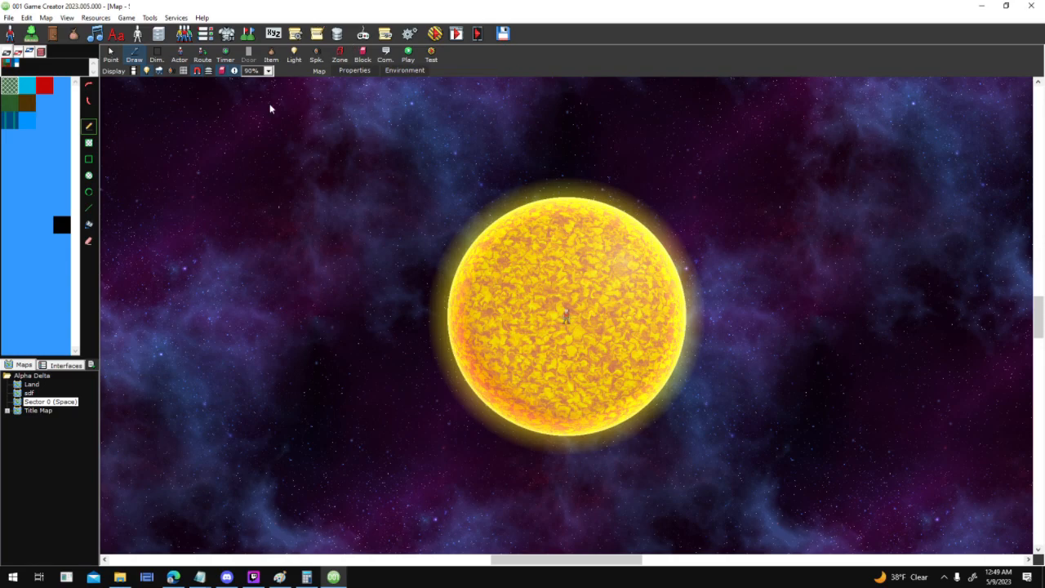
left_click(144, 36)
left_click(498, 224)
left_click(569, 272)
left_click(707, 261)
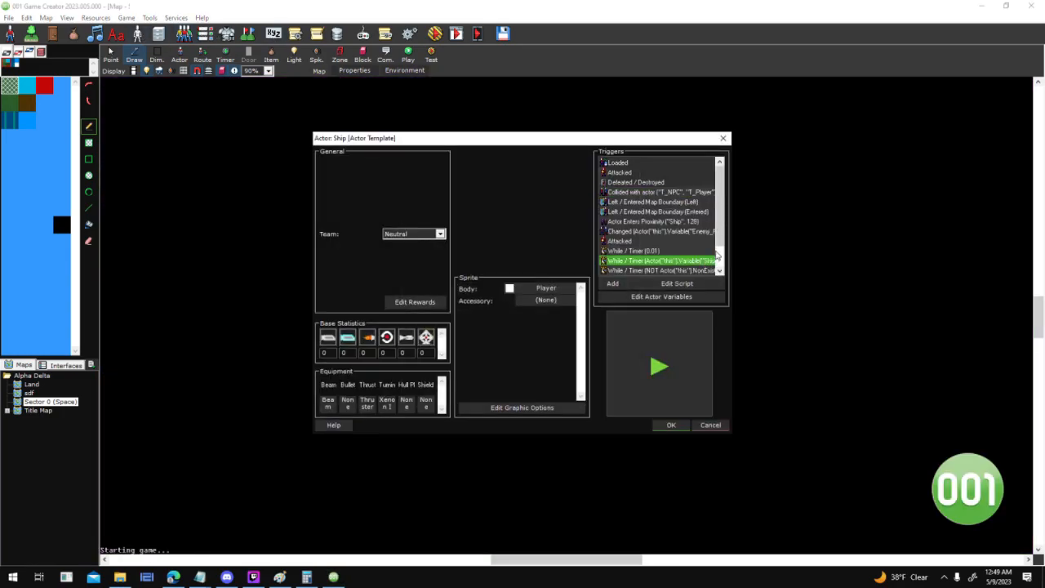
left_click(679, 426)
left_click(583, 404)
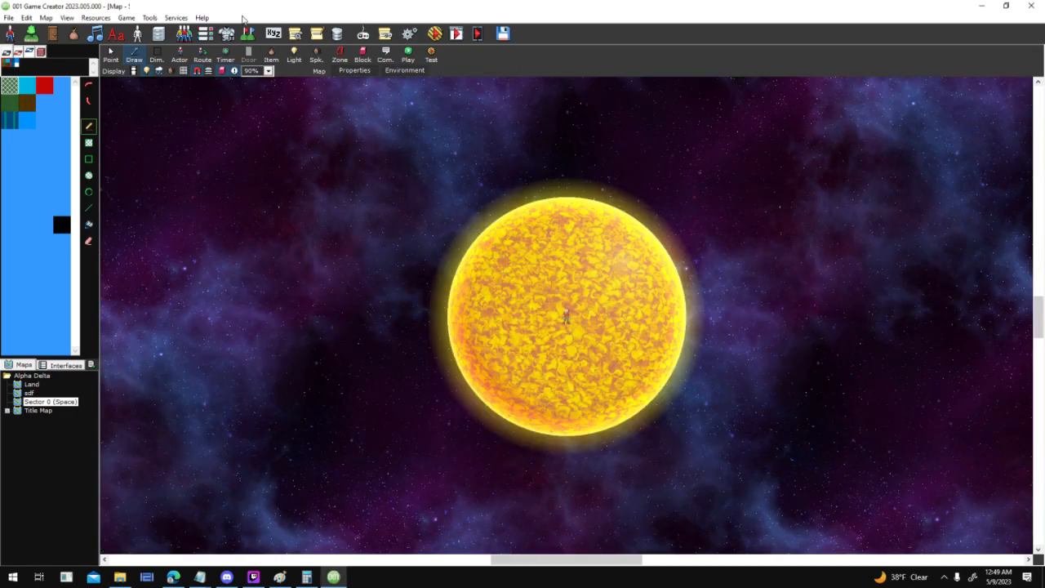
Check the actor variables of the NPC ship placed near the station and yellow planet on the Sector 0 map
left_click(319, 33)
left_click(663, 406)
middle_click_drag(730, 168, 424, 415)
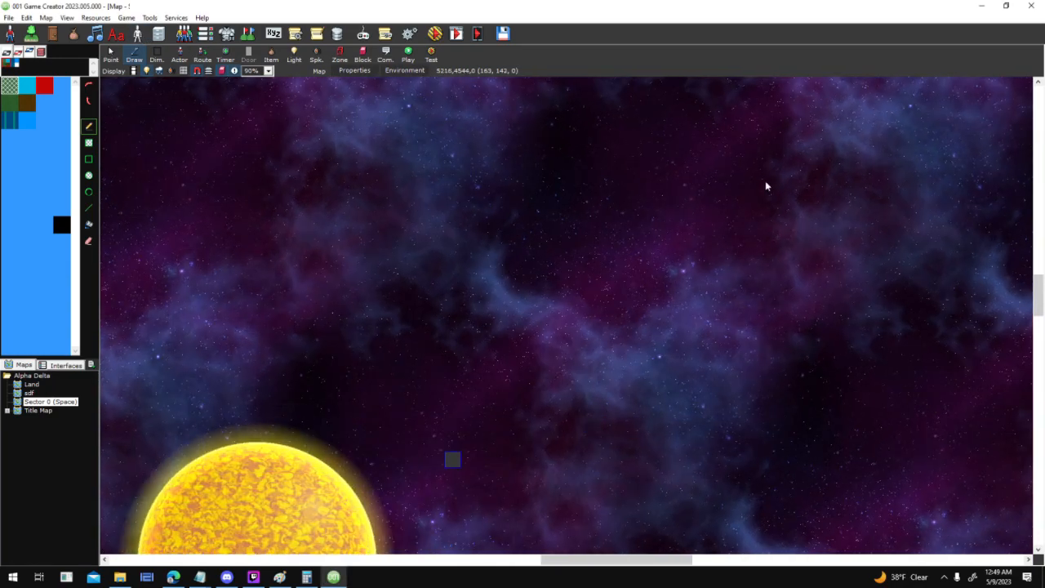
middle_click_drag(767, 180, 569, 417)
middle_click_drag(852, 418, 516, 189)
middle_click_drag(595, 366, 427, 188)
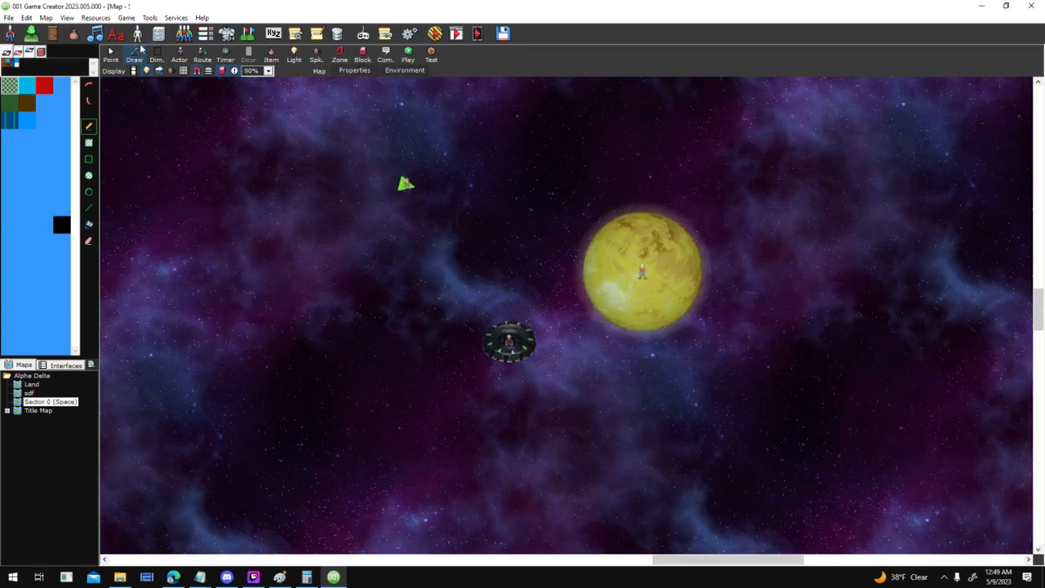
left_click(113, 59)
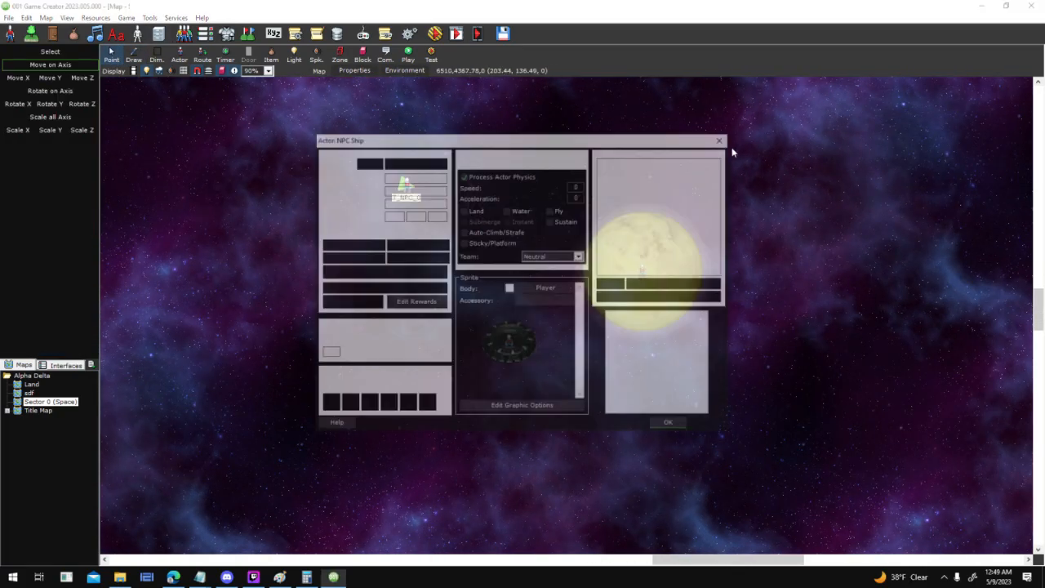
left_click(701, 297)
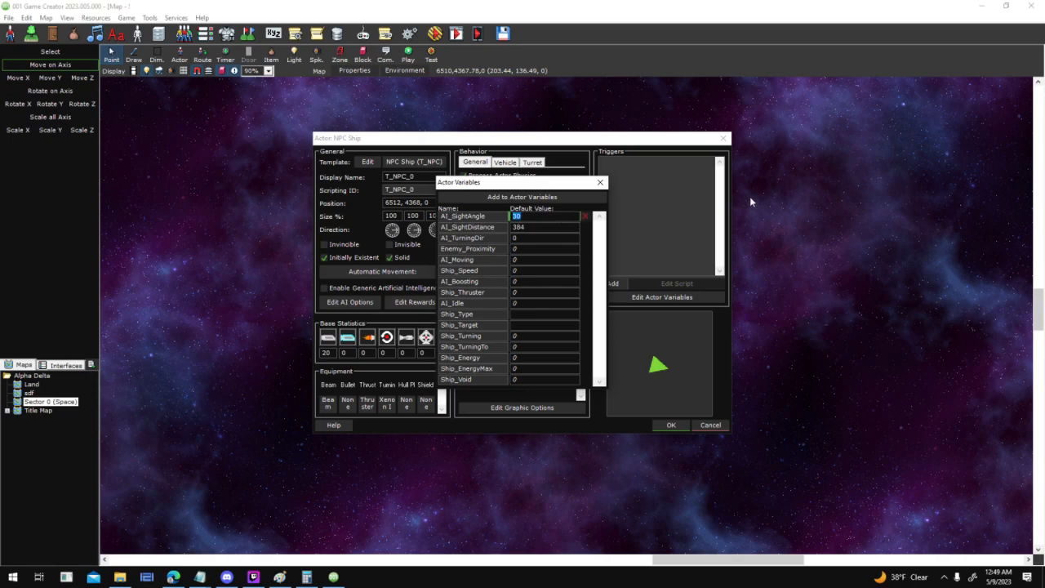
left_click_drag(574, 183, 854, 160)
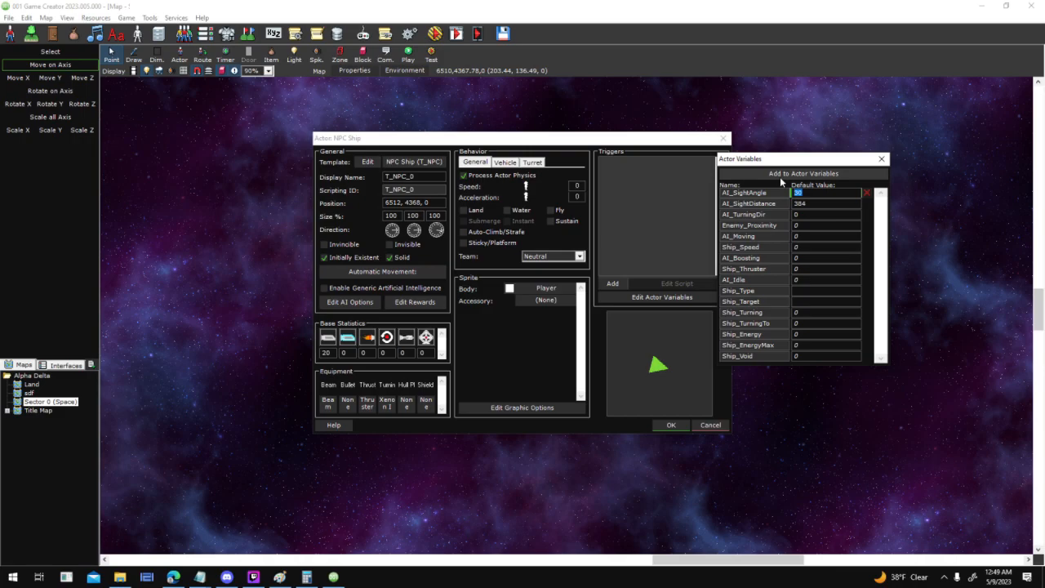
left_click(882, 158)
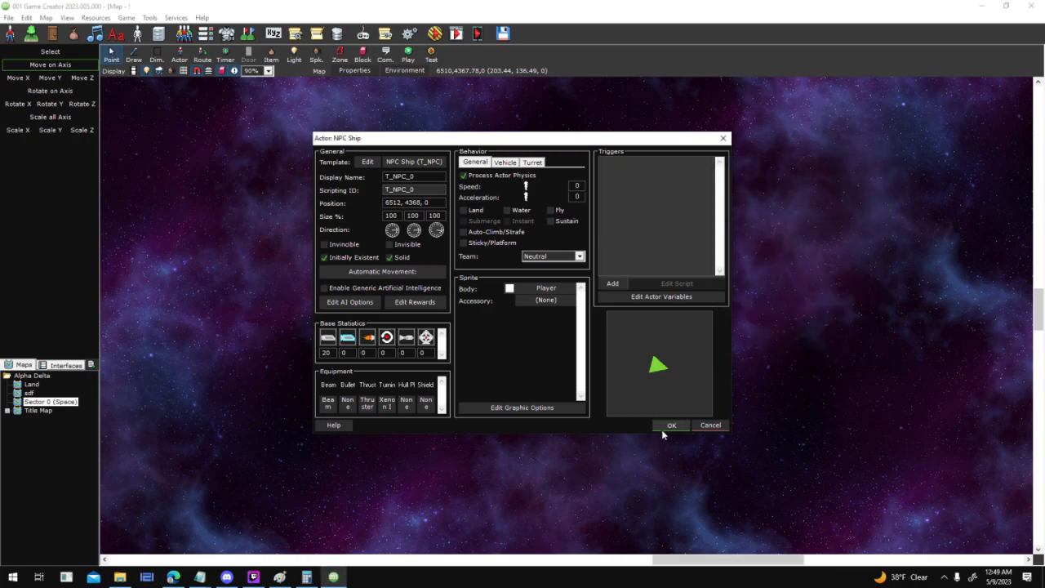
left_click(668, 424)
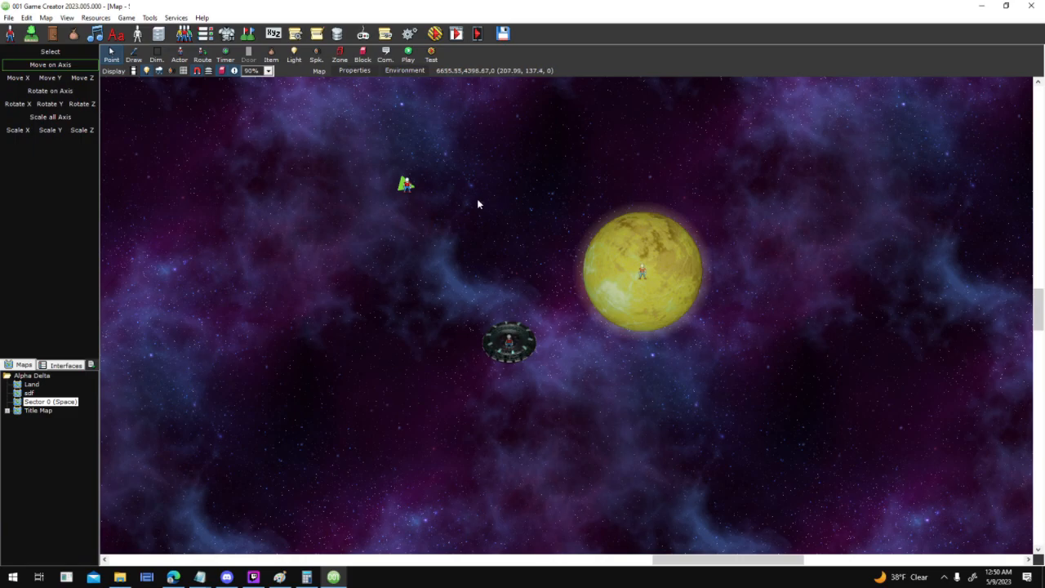
left_click(306, 577)
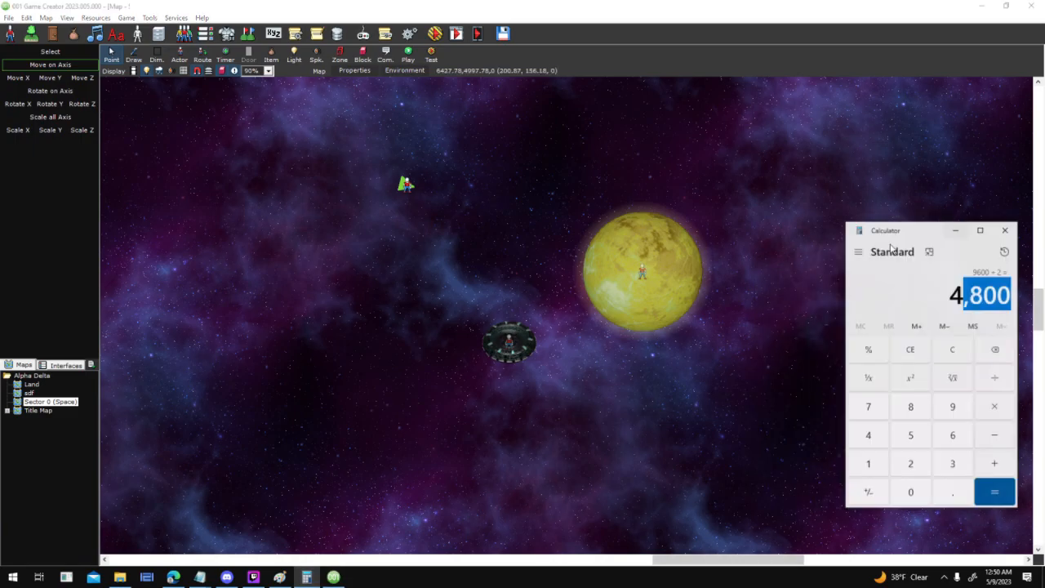
scroll(408, 177, "up", 5)
middle_click_drag(640, 298, 517, 268)
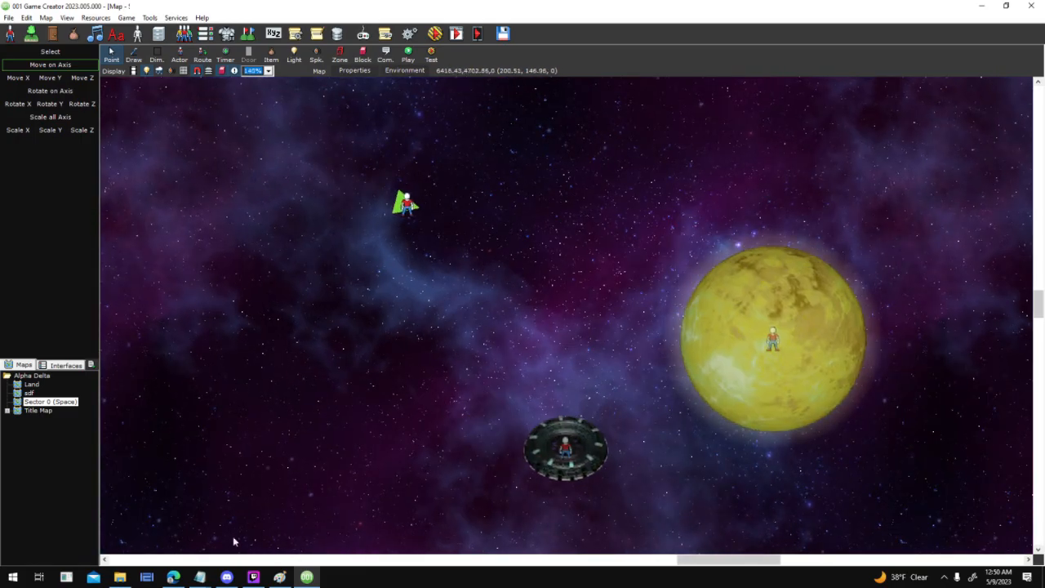
Add "- Fix NPC ship attack so the attack range is more narrow" to To Do.txt in Notepad, save it, and return to 001 Game Creator
mouse_move(200, 575)
left_click(175, 552)
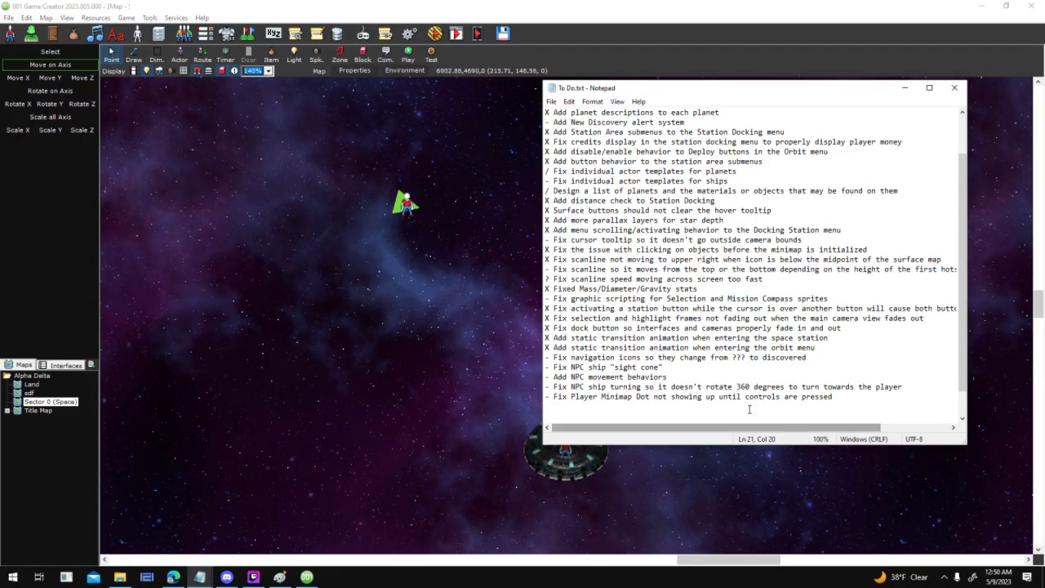
type("- F")
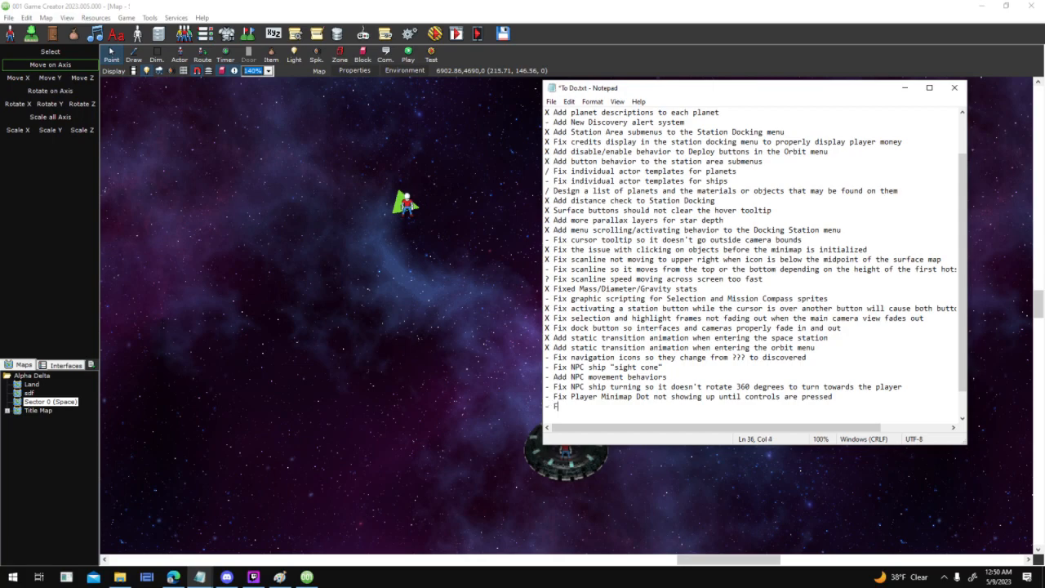
type("tack so the attack ra")
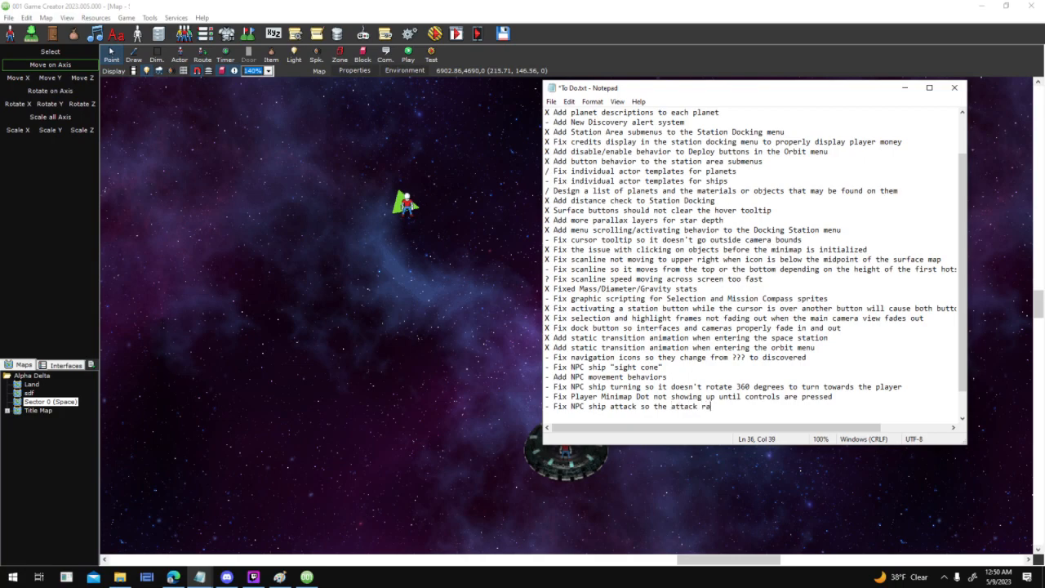
type("nge is more nar")
left_click(551, 101)
left_click(586, 147)
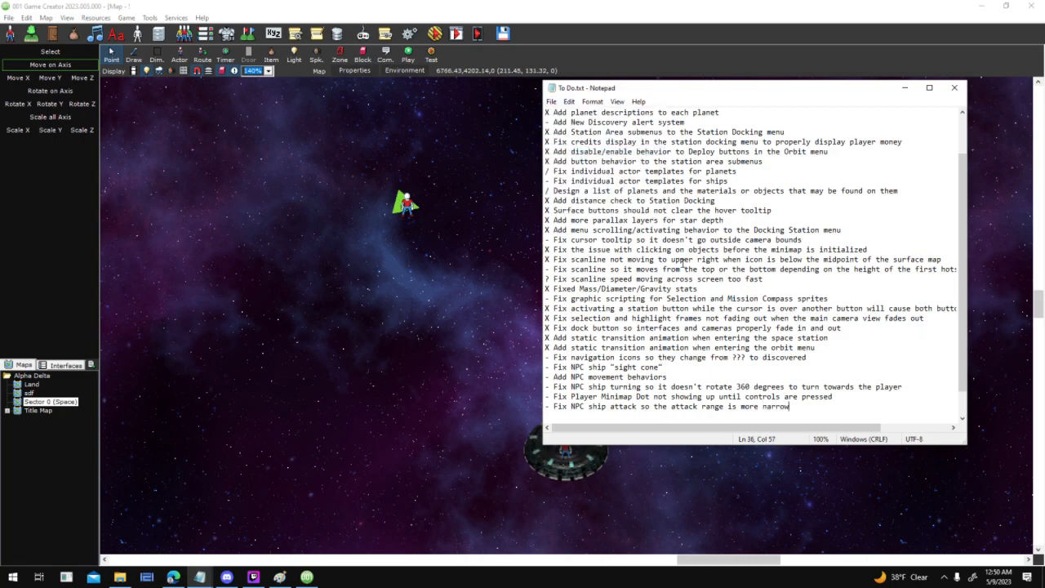
scroll(669, 296, "down", 1)
scroll(665, 374, "up", 2)
scroll(658, 377, "down", 2)
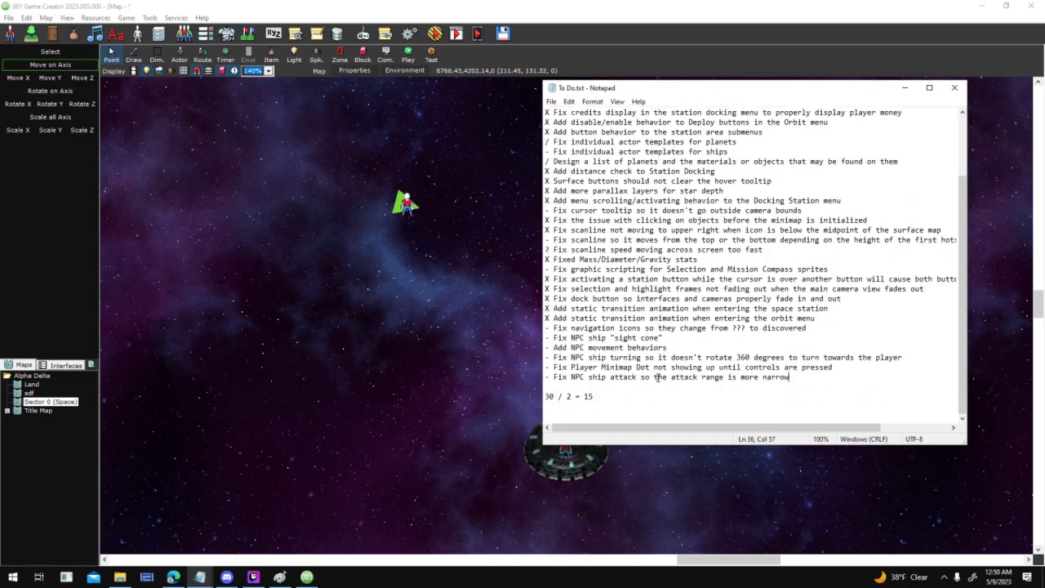
scroll(658, 378, "up", 1)
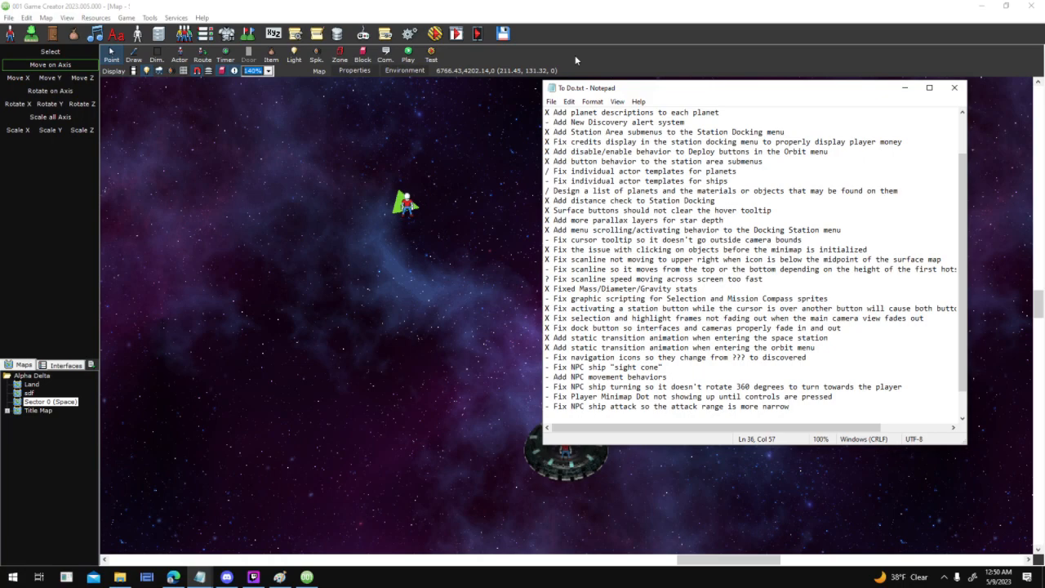
left_click(537, 254)
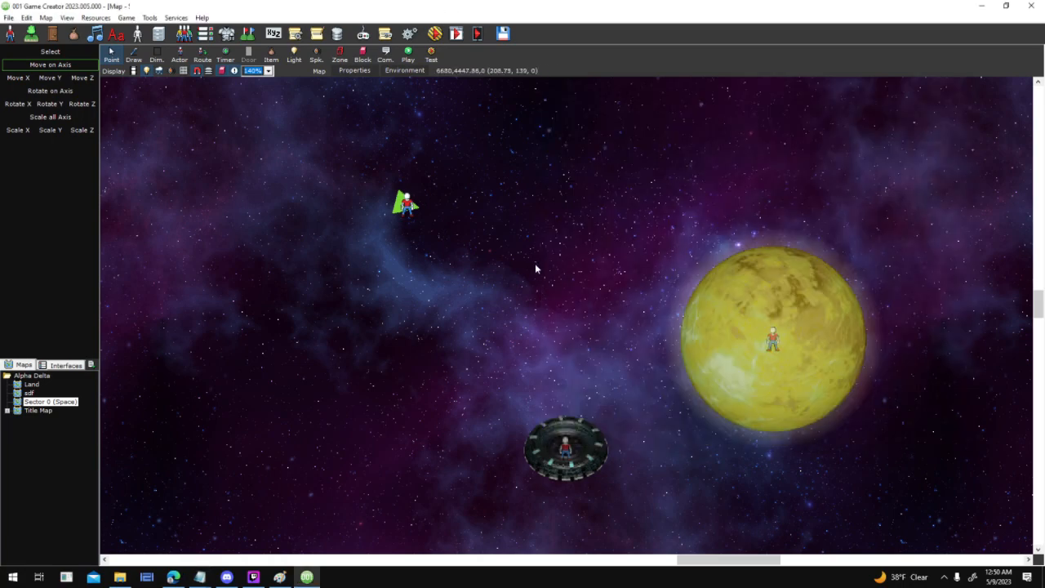
Save the Sector 0 map and open the Flight Menu, Context Overlay and Docking Orbit interfaces
left_click(65, 364)
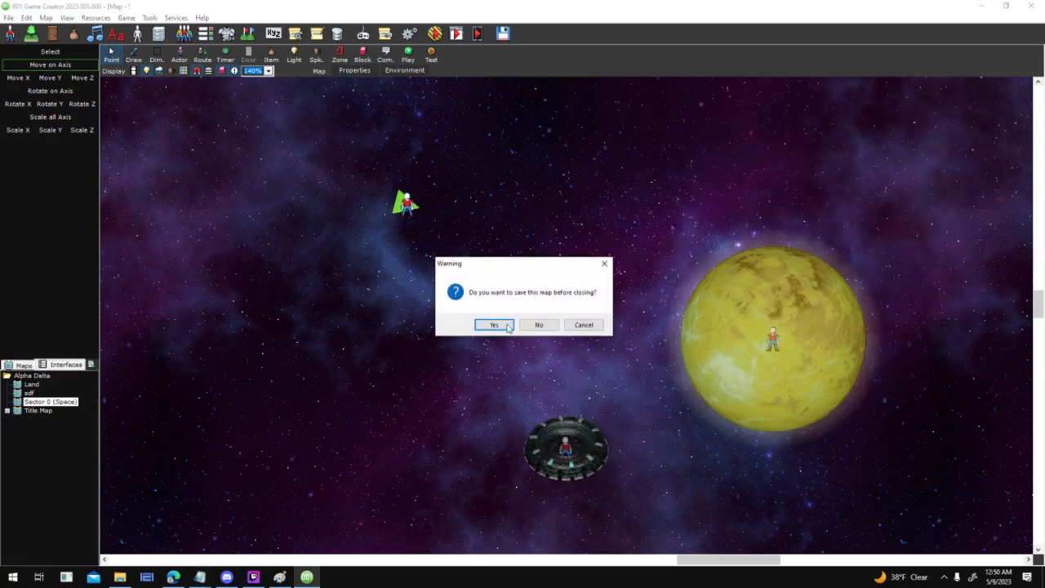
left_click(493, 325)
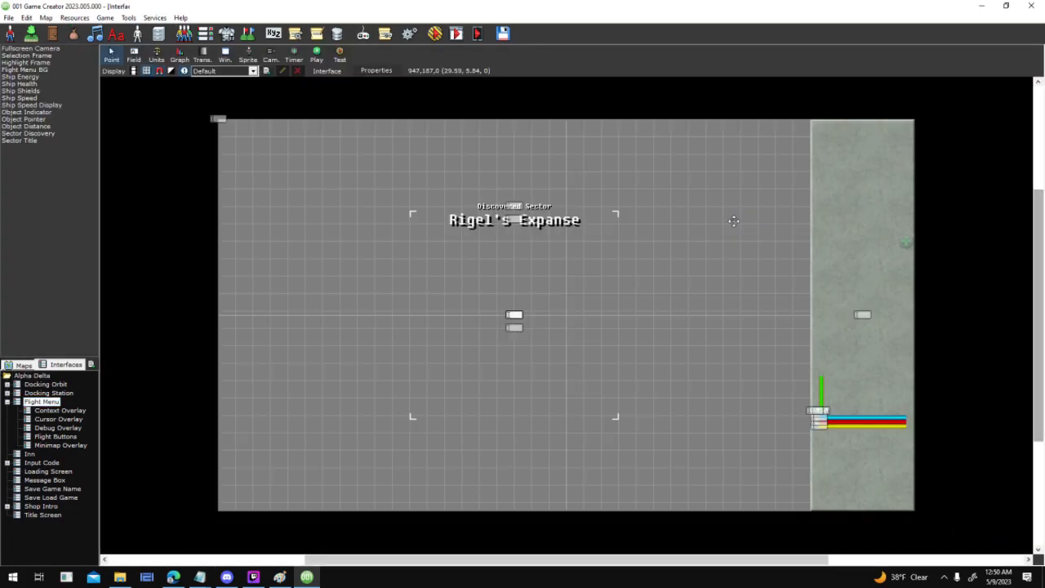
left_click(64, 411)
left_click(7, 394)
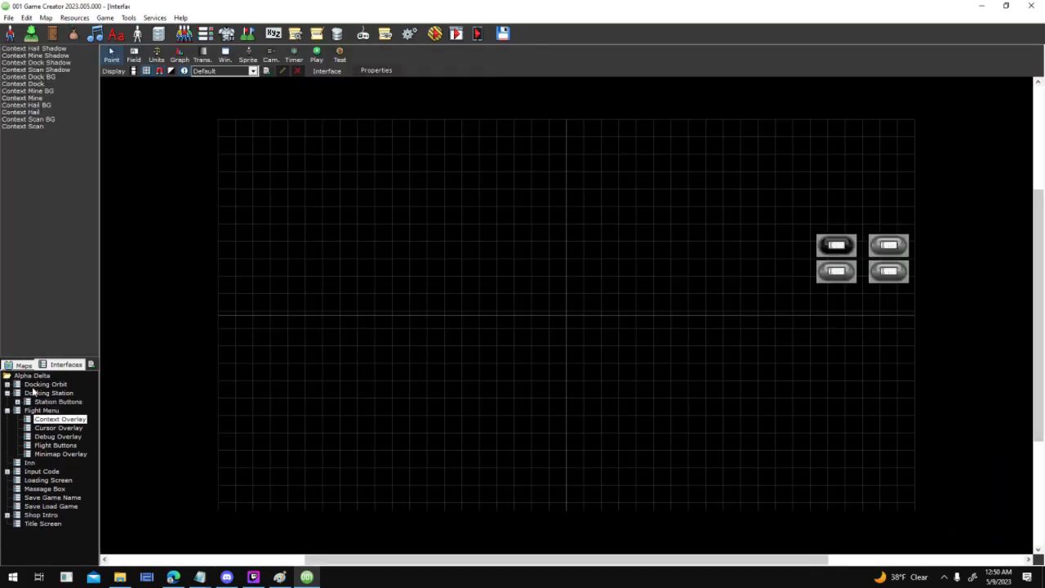
left_click(33, 384)
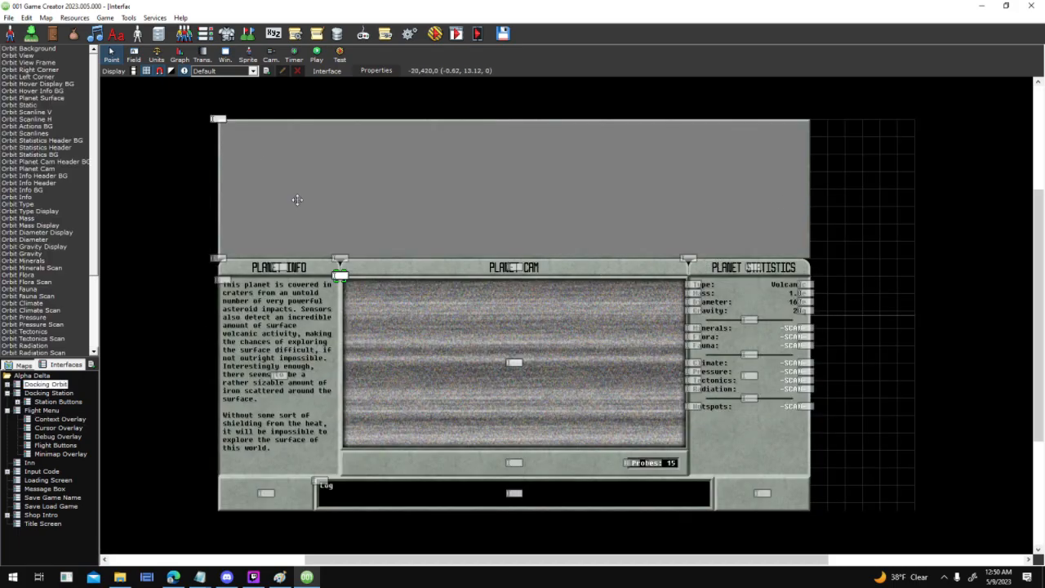
Open the actor variables of the NPC Ship template's base actor and compare them with AI Flags.txt in Notepad
left_click(185, 34)
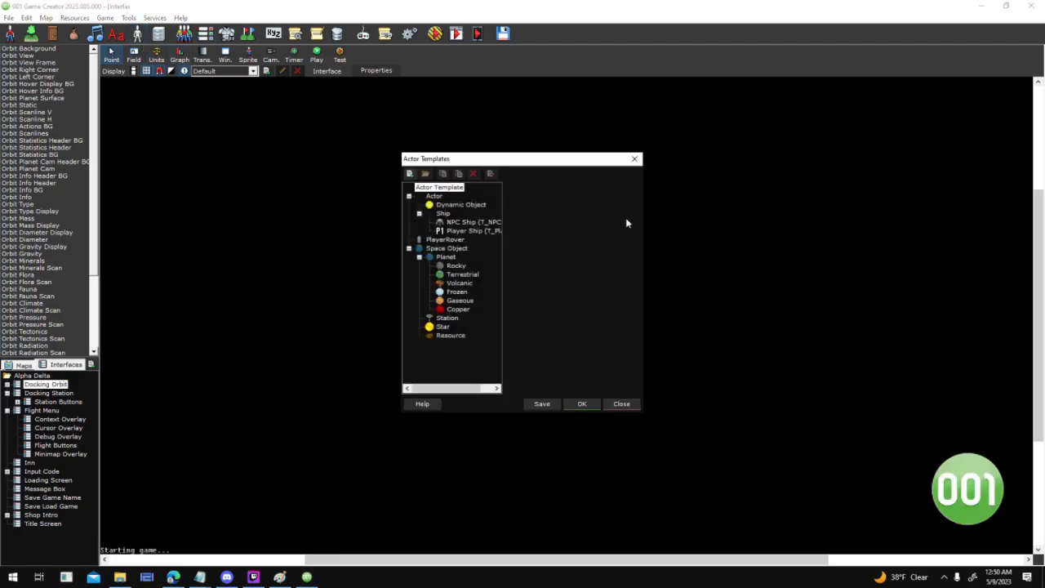
left_click(494, 225)
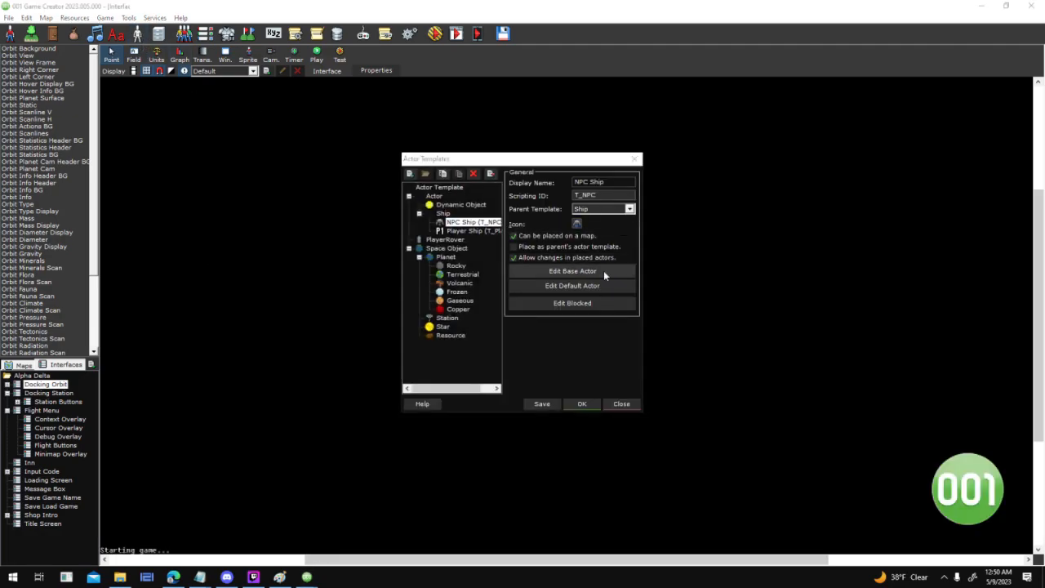
left_click(605, 274)
left_click(633, 297)
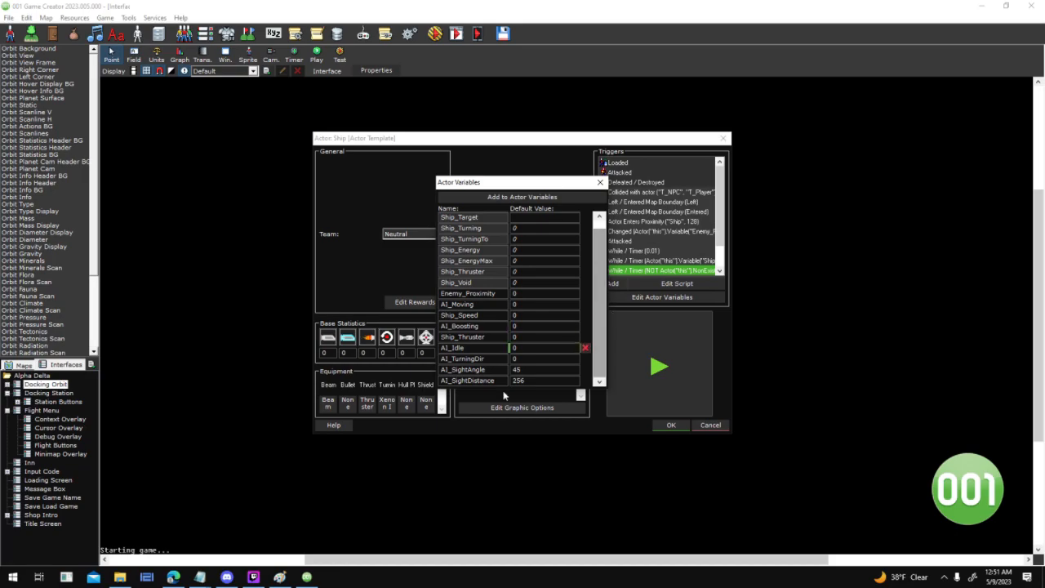
left_click(200, 576)
left_click(240, 531)
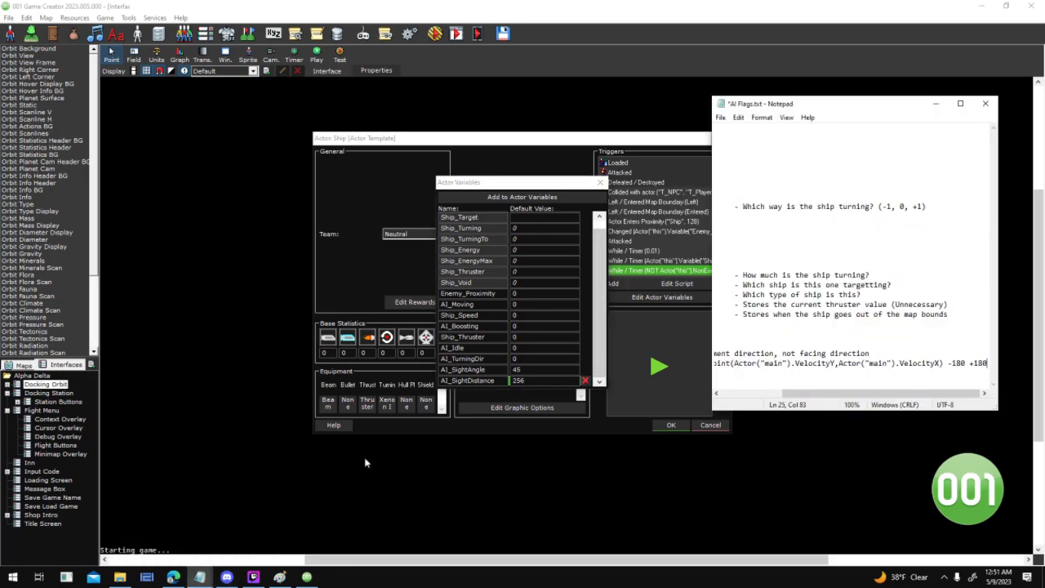
scroll(725, 299, "left", 3)
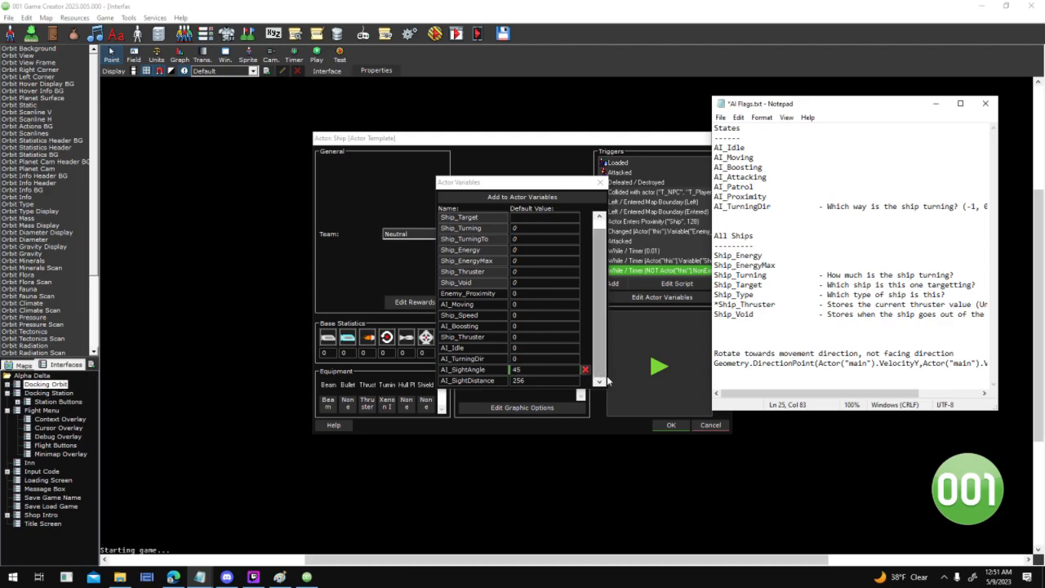
Edit the default values of AI_SightAngle and AI_SightDistance in the base Ship actor and accept the actor template changes
left_click(582, 358)
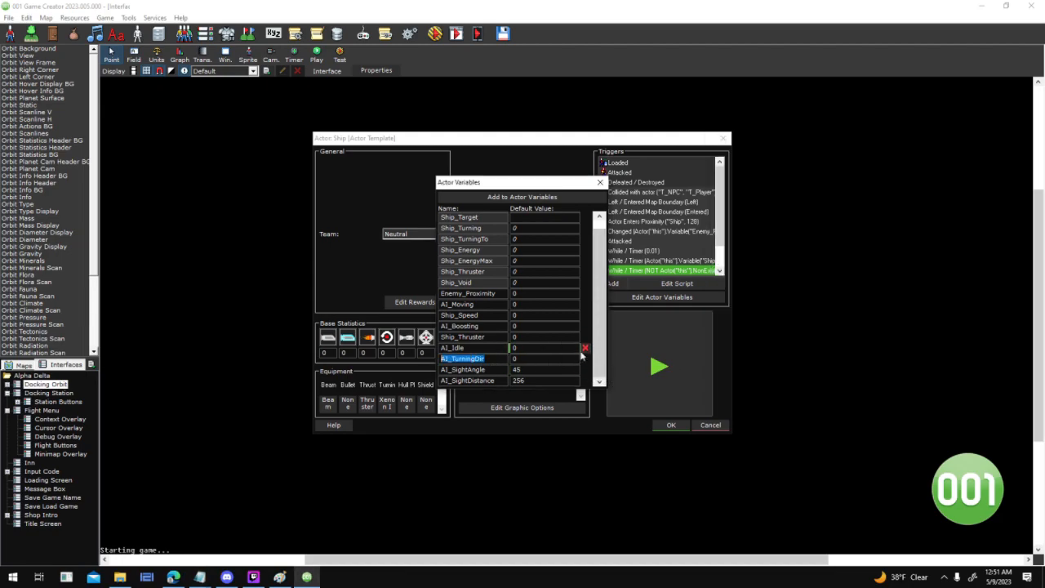
double_click(517, 370)
double_click(519, 380)
left_click(601, 182)
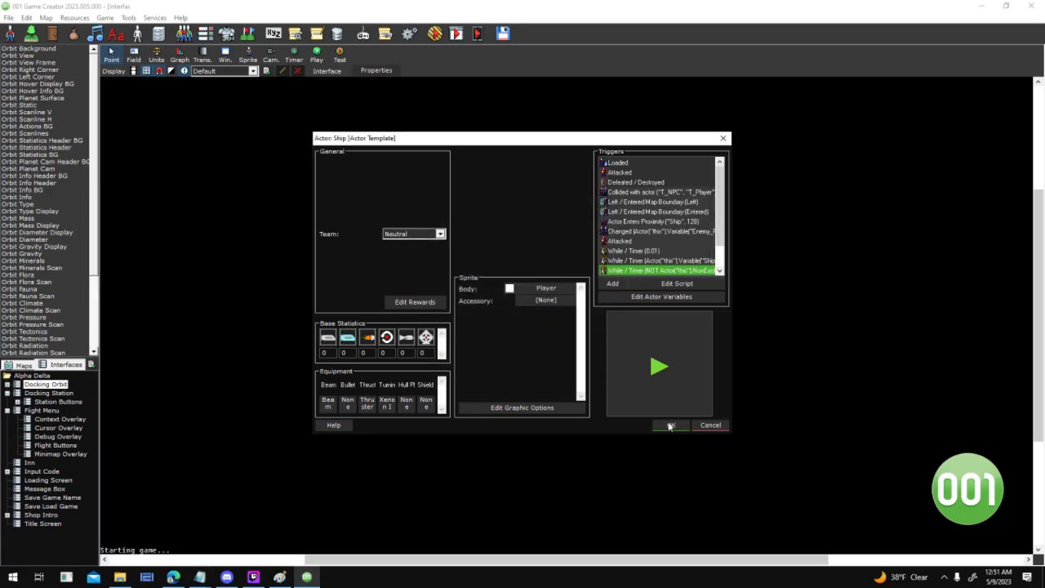
left_click(671, 424)
left_click(581, 403)
Examine the Range Branch in the Sight Cone custom event's script, move the Start node higher and accept the script
left_click(315, 32)
left_click(377, 229)
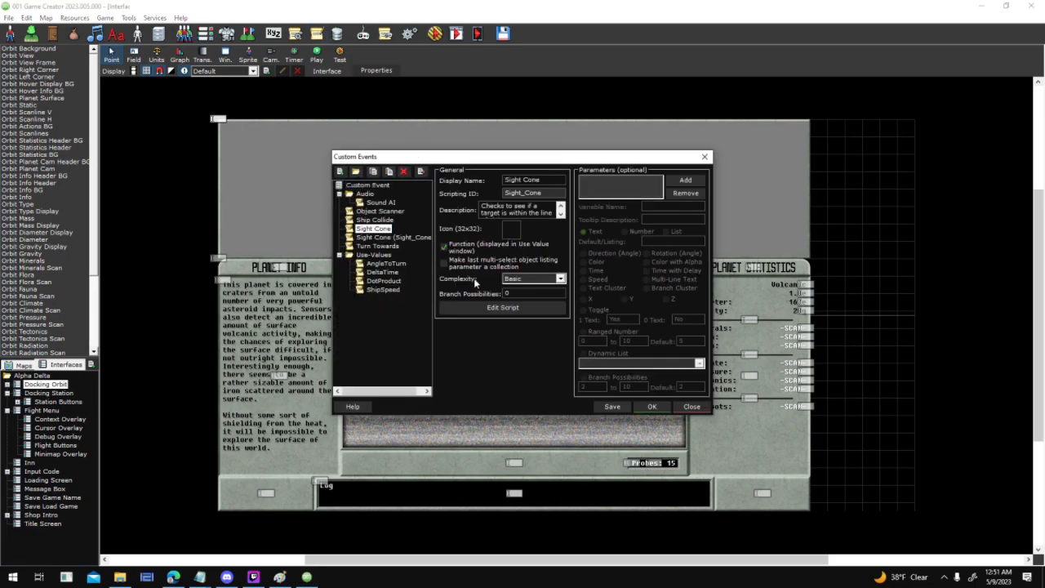
left_click(489, 310)
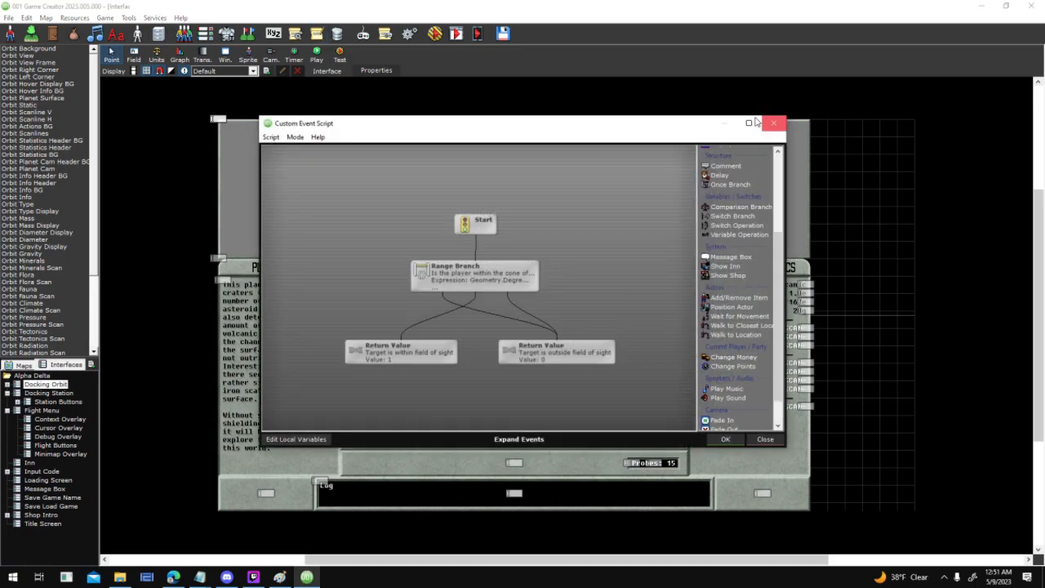
left_click(749, 123)
mouse_move(468, 282)
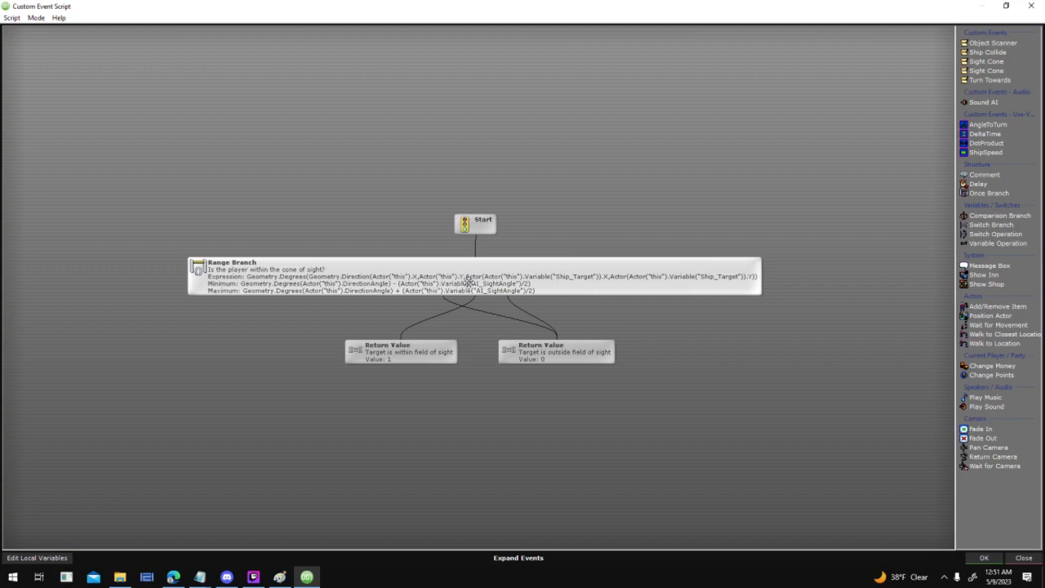
left_click_drag(494, 214, 493, 164)
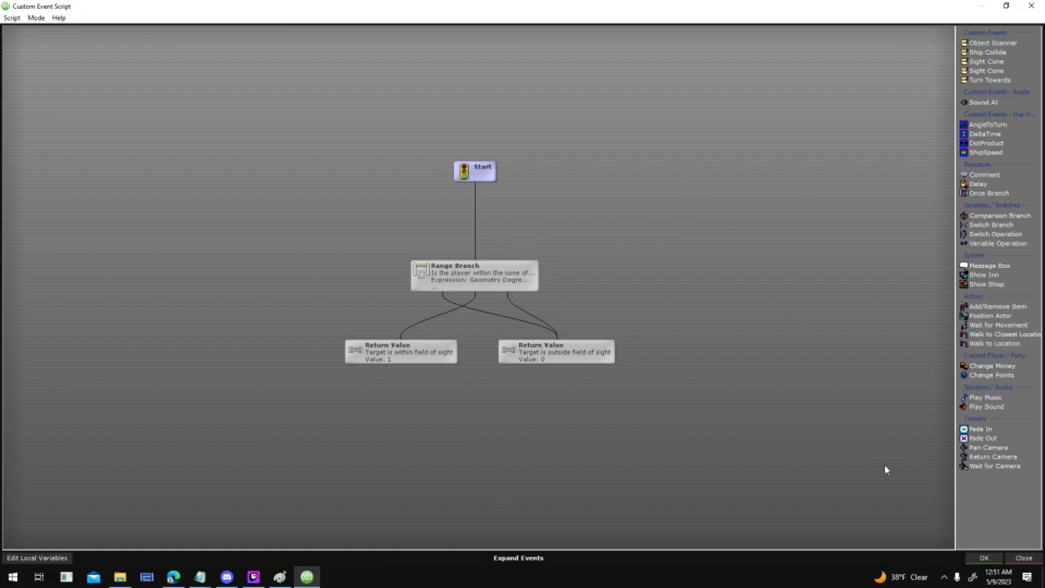
left_click(984, 557)
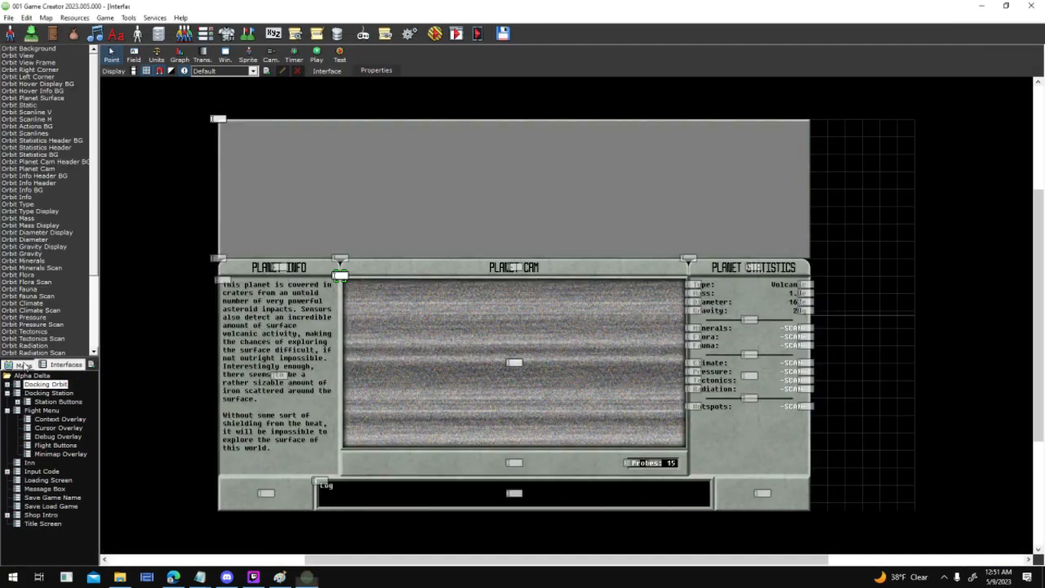
On the Sector 0 map, move the NPC ship farther from the station and yellow planet, to about 6080, 4208
left_click(22, 367)
left_click(41, 401)
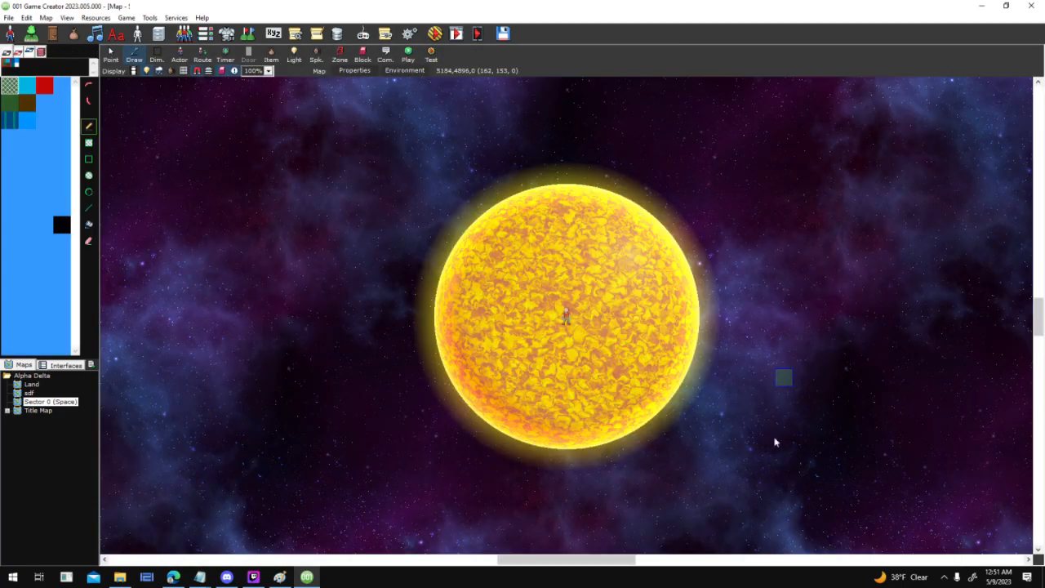
middle_click_drag(886, 276, 409, 379)
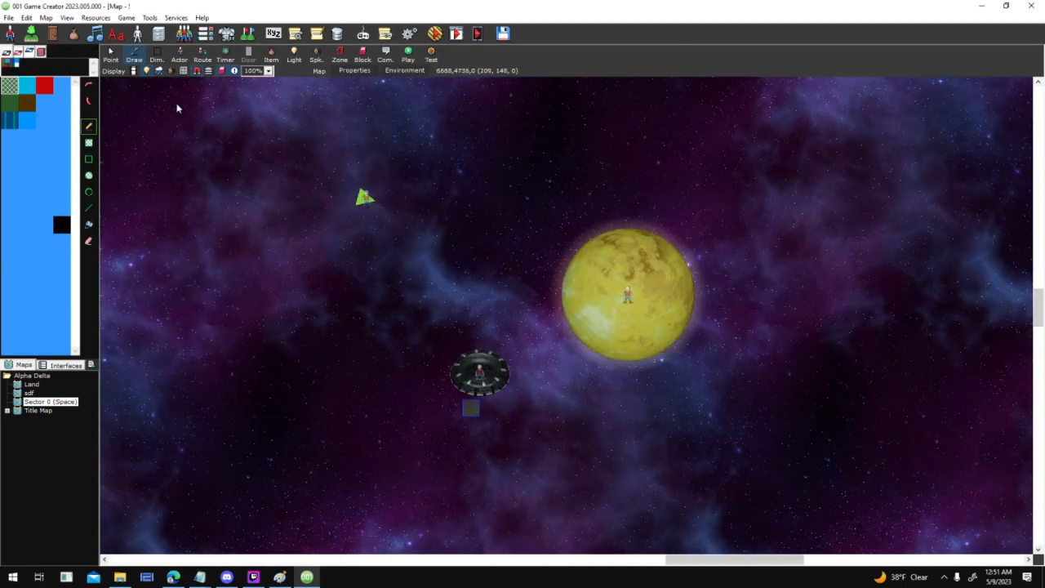
left_click(111, 53)
left_click_drag(364, 196, 131, 111)
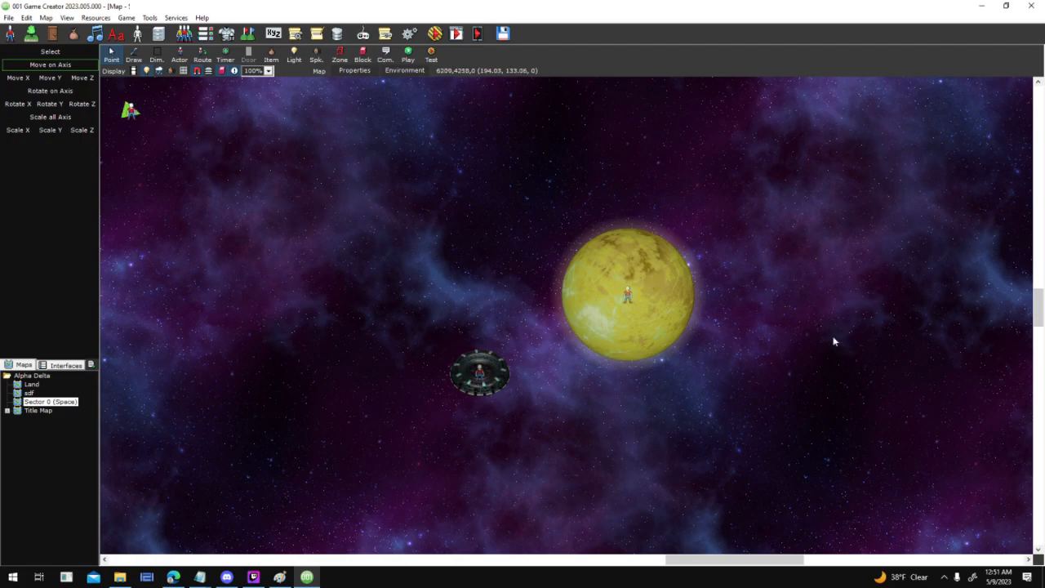
Check the AI_SightAngle and AI_SightDistance variables of the placed NPC ship and accept its actor settings
middle_click_drag(991, 383, 327, 265)
middle_click_drag(914, 308, 710, 302)
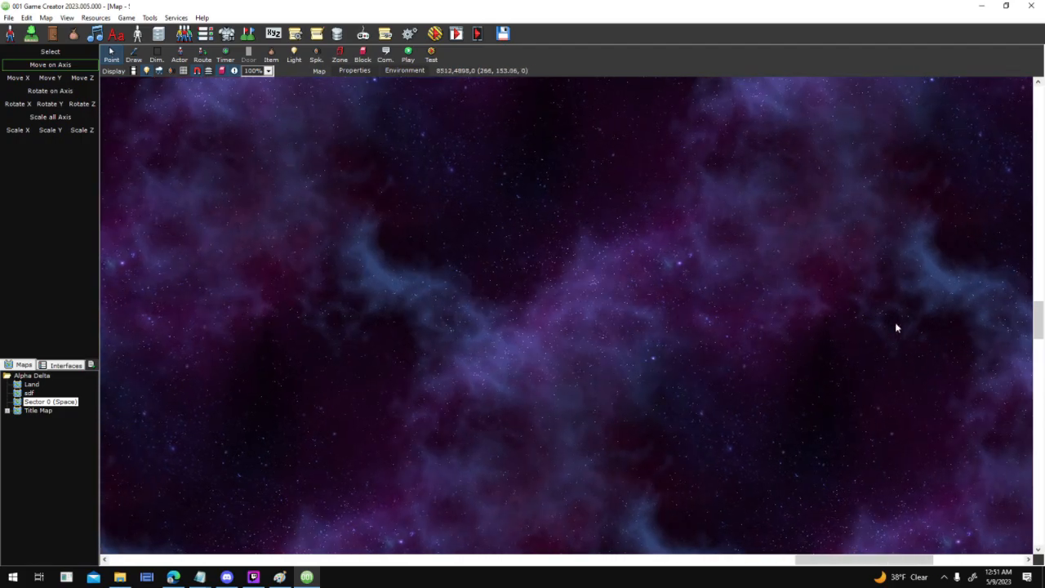
middle_click_drag(392, 304, 653, 312)
middle_click_drag(433, 286, 734, 302)
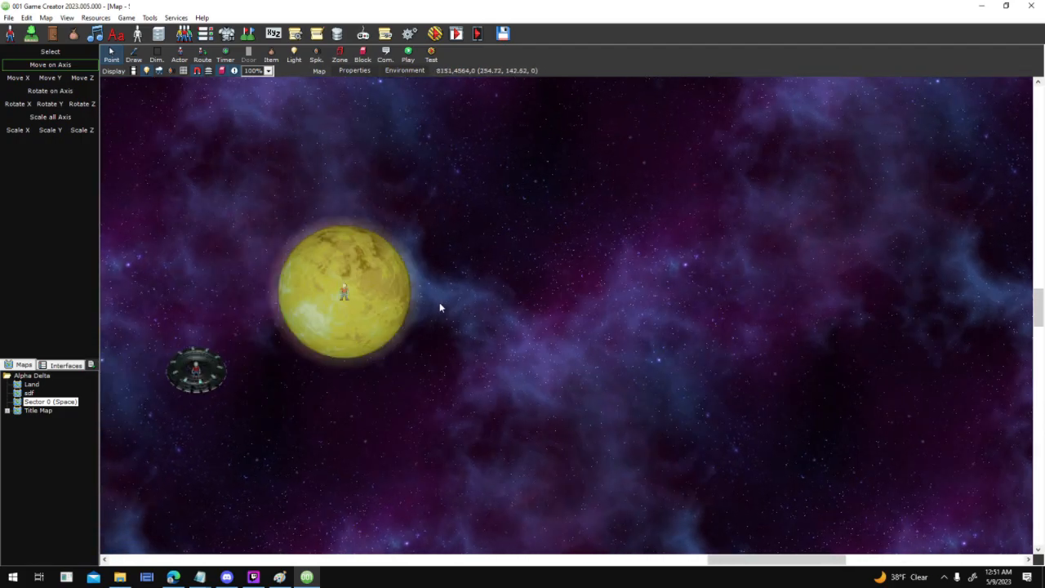
middle_click_drag(571, 306, 884, 324)
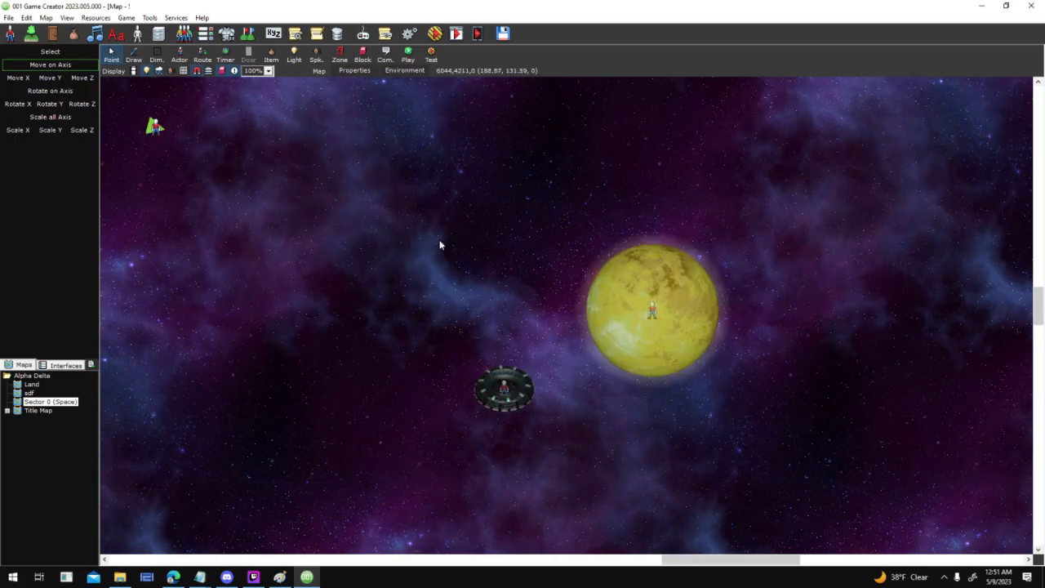
middle_click_drag(442, 197, 810, 335)
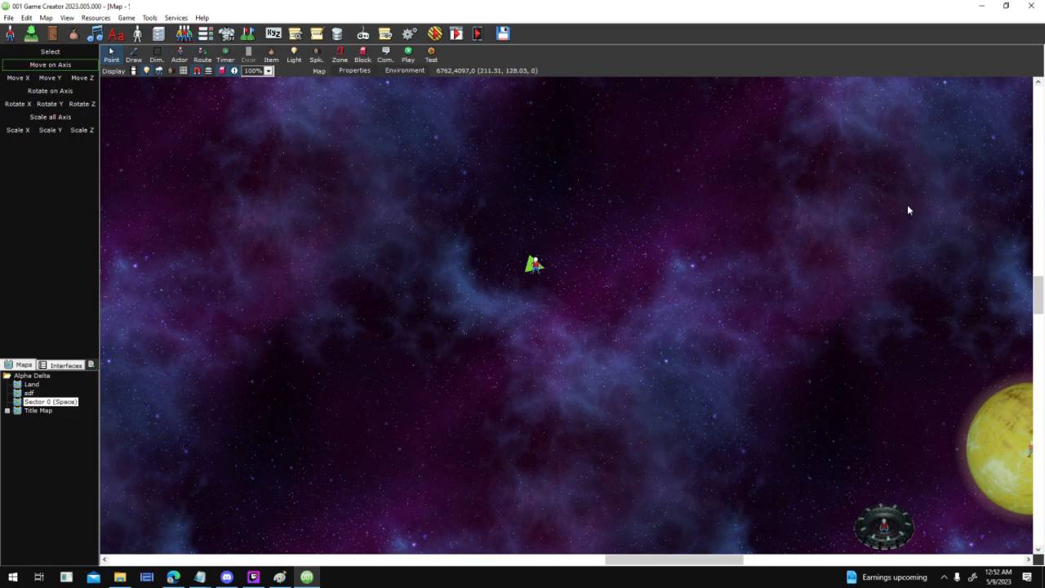
double_click(535, 264)
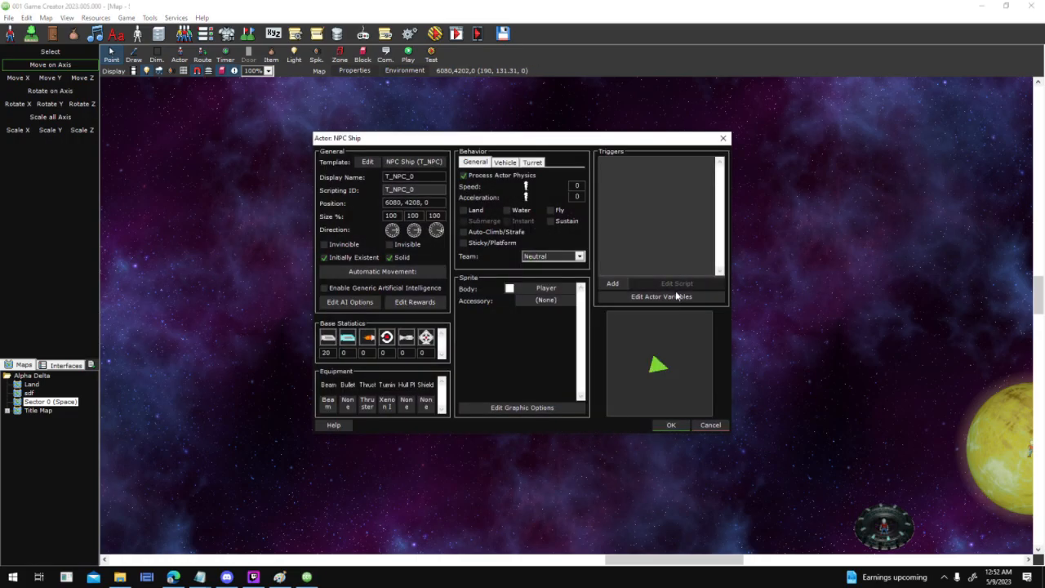
left_click(677, 298)
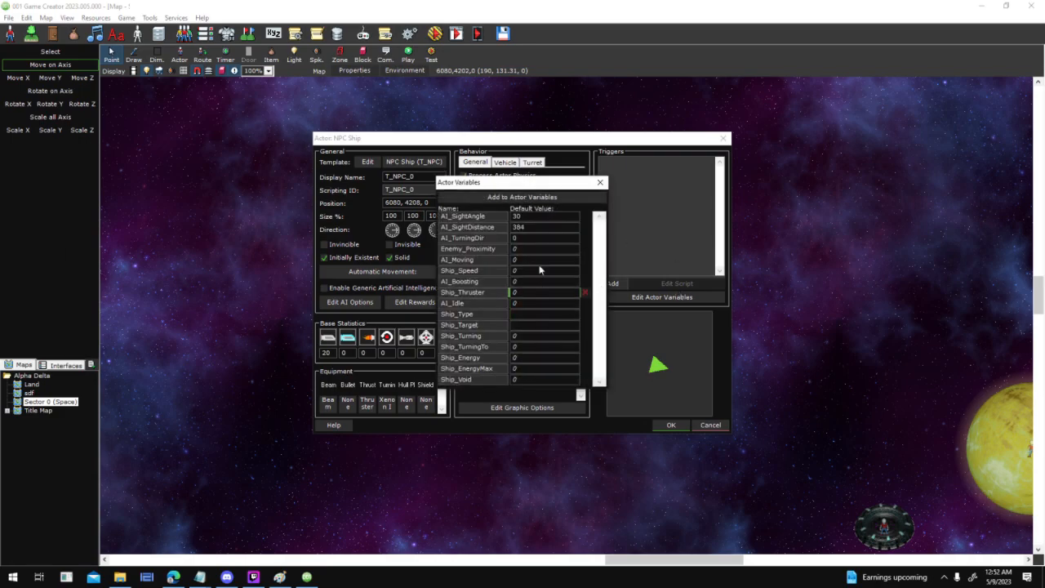
left_click(600, 182)
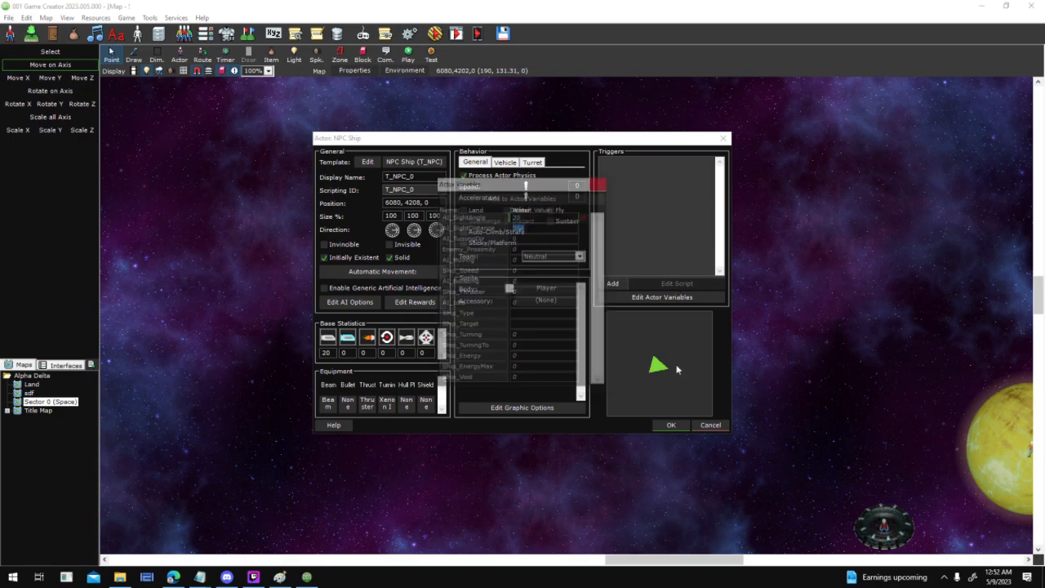
left_click(670, 424)
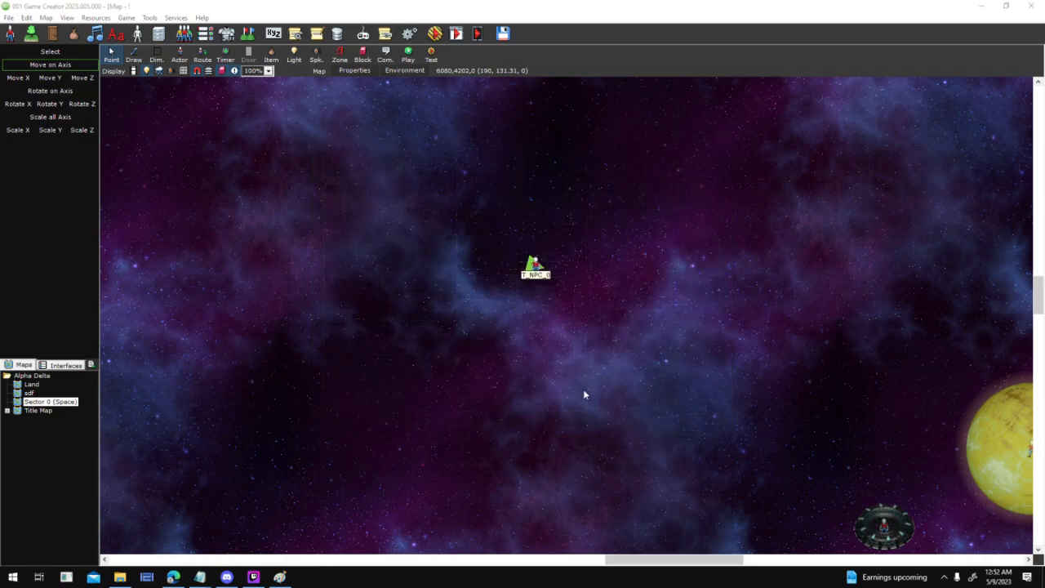
Reopen the Sight Cone script, detach the raised Start node from the Range Branch and begin adding a Comparison Branch
left_click(315, 34)
left_click(373, 228)
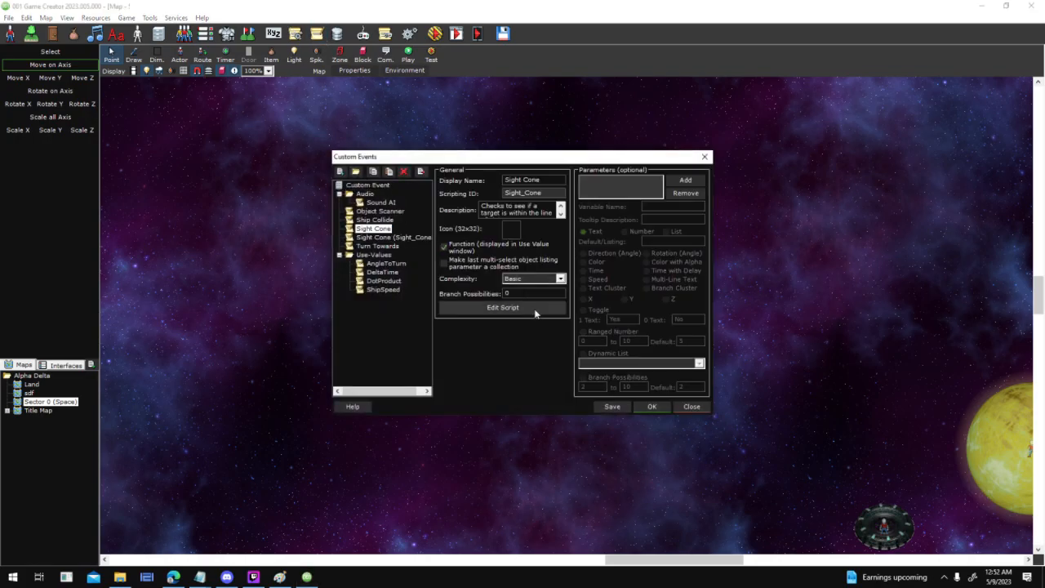
left_click(503, 308)
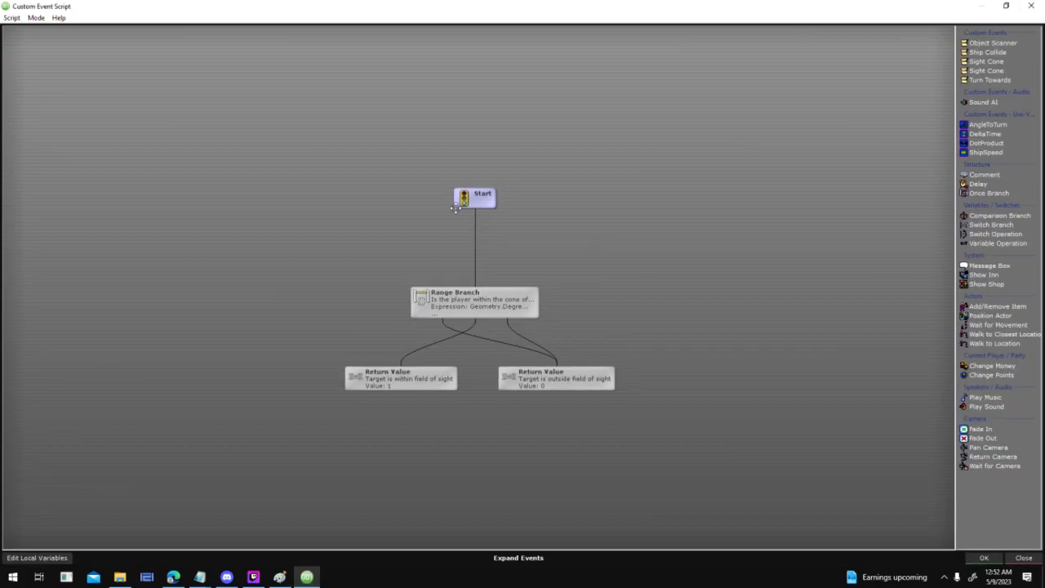
left_click_drag(464, 168, 476, 153)
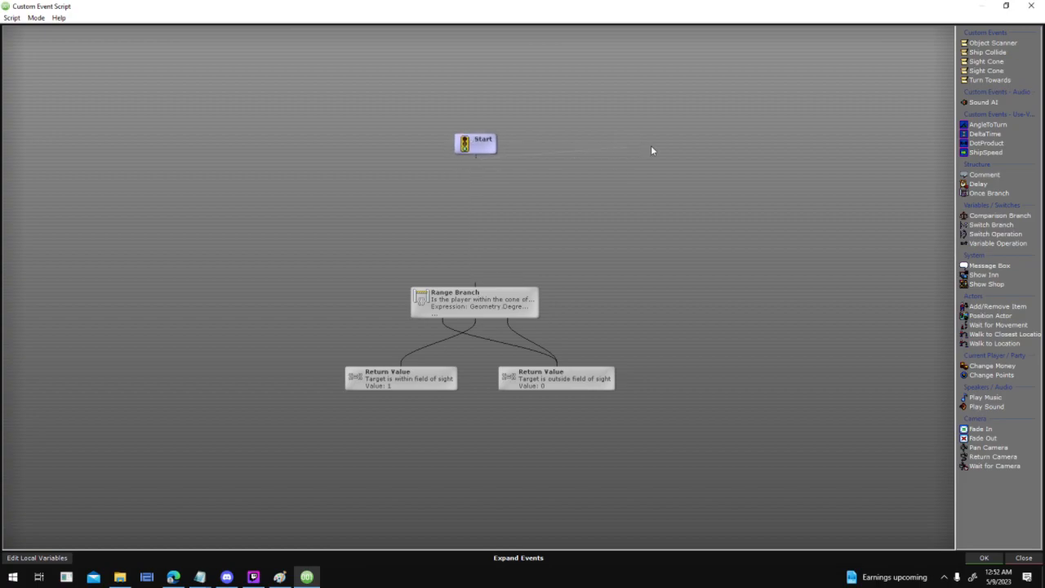
type("comp")
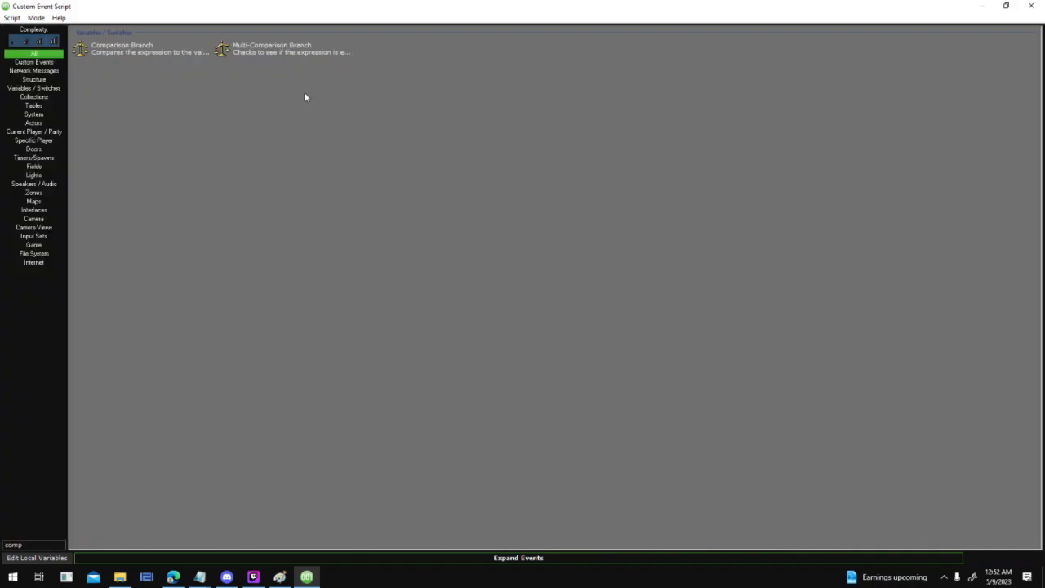
double_click(147, 49)
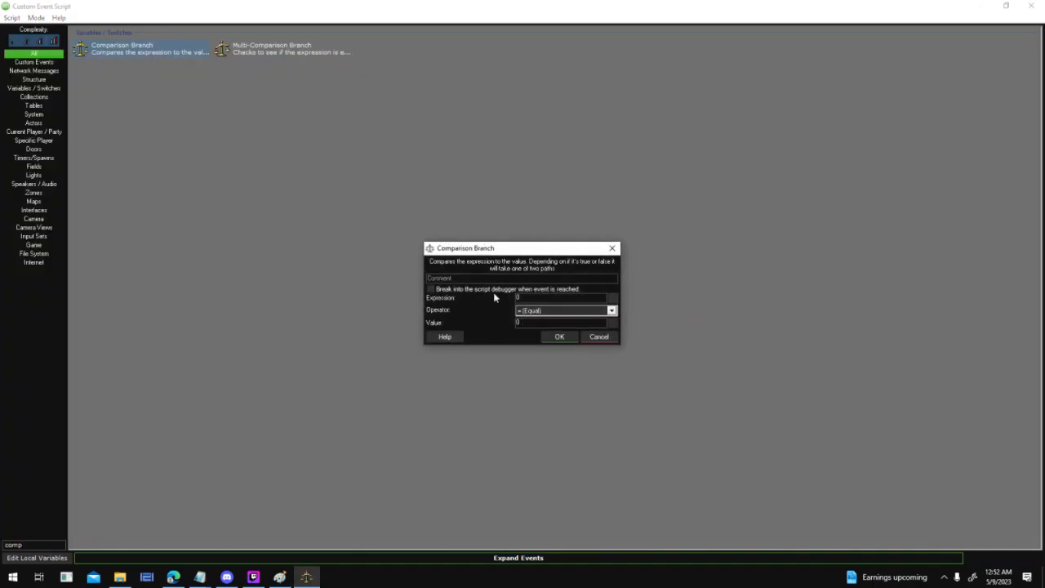
Choose Geometry's Actor Distance as the Comparison Branch's expression, with all values included in the list
left_click(612, 297)
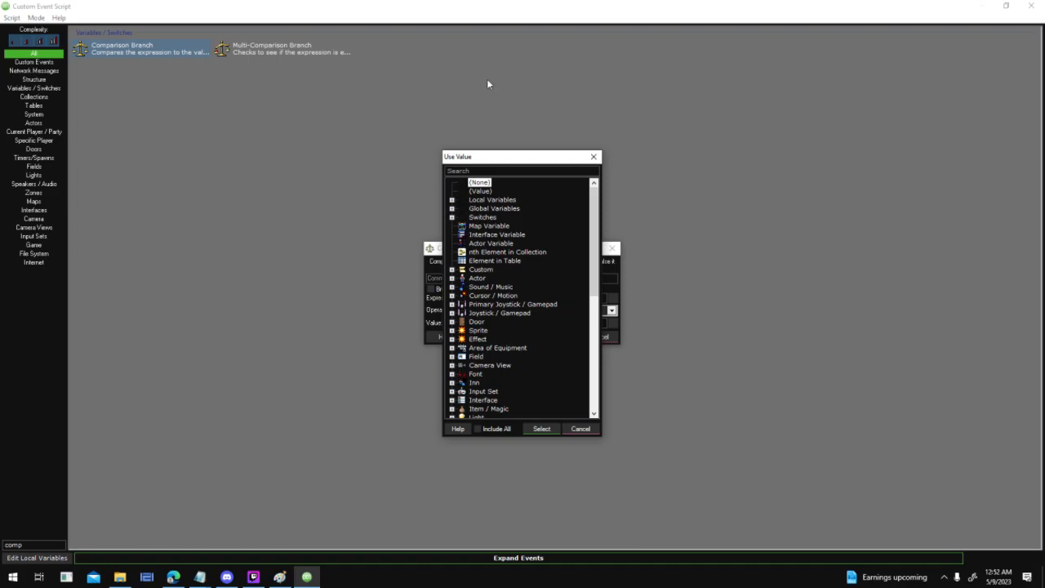
left_click_drag(525, 157, 625, 141)
left_click(592, 413)
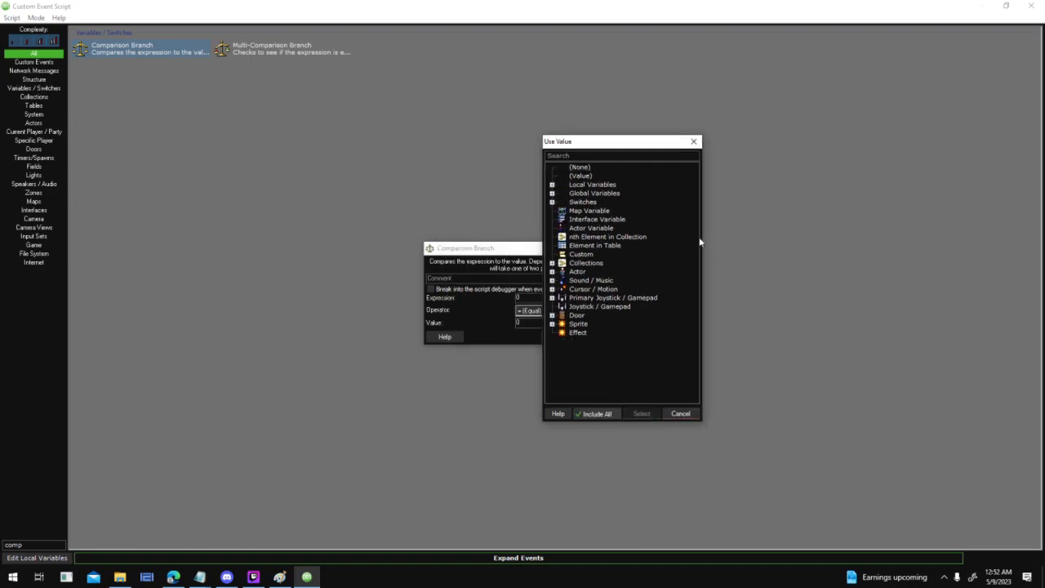
scroll(621, 326, "down", 10)
left_click(551, 332)
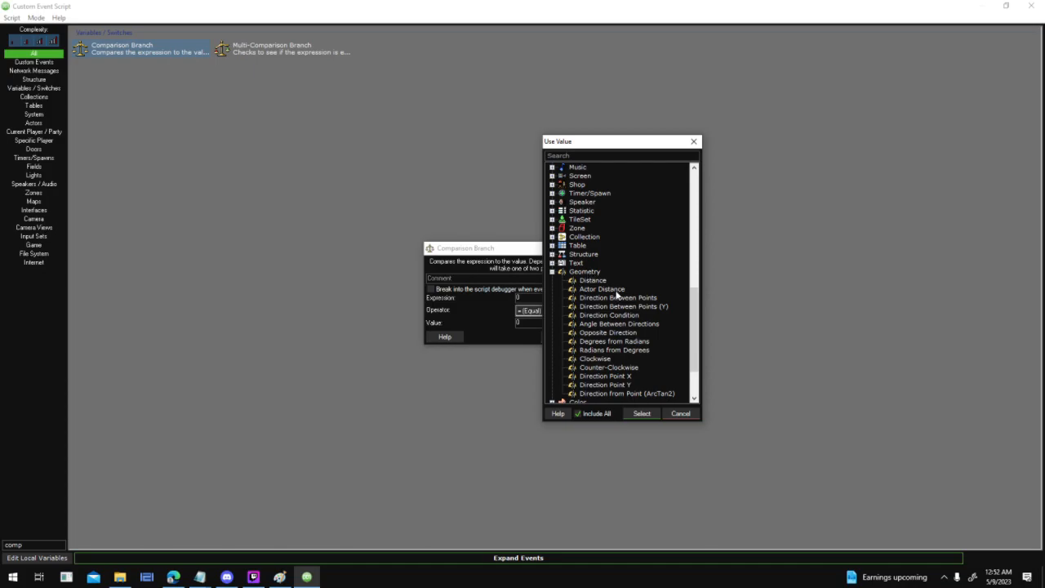
double_click(616, 292)
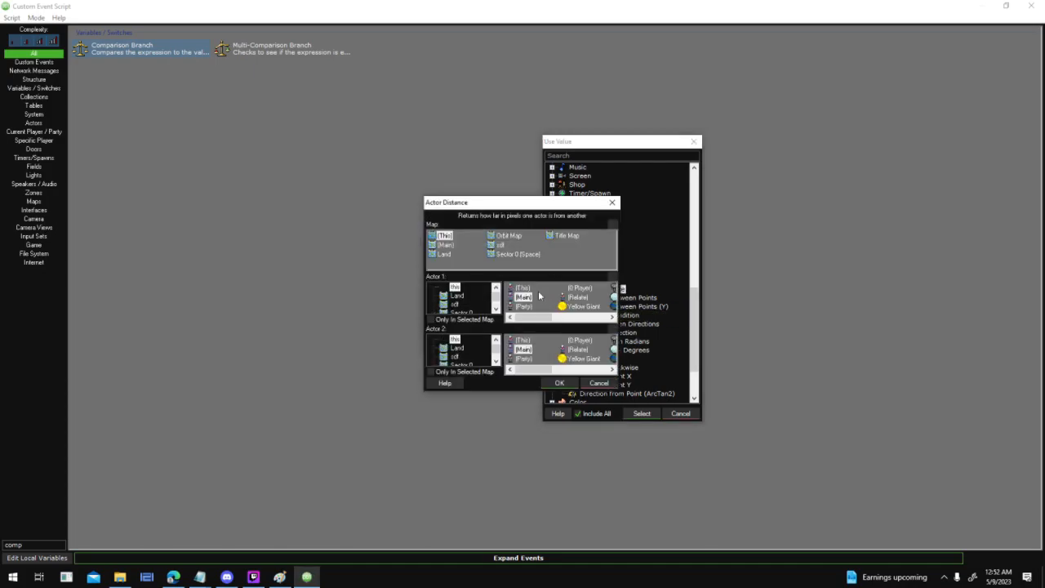
Set the Actor Distance map to (Main) and Actor 1 to the Scripting ID of (This) actor, with all values included in the list
left_click(453, 245)
left_click(616, 279)
left_click_drag(523, 154, 775, 125)
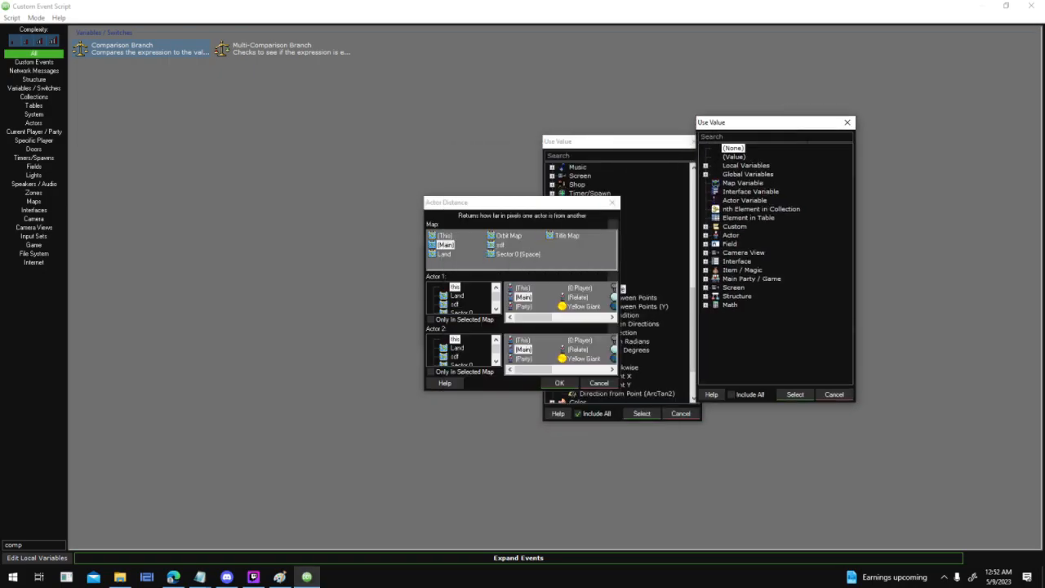
left_click(706, 243)
left_click(706, 235)
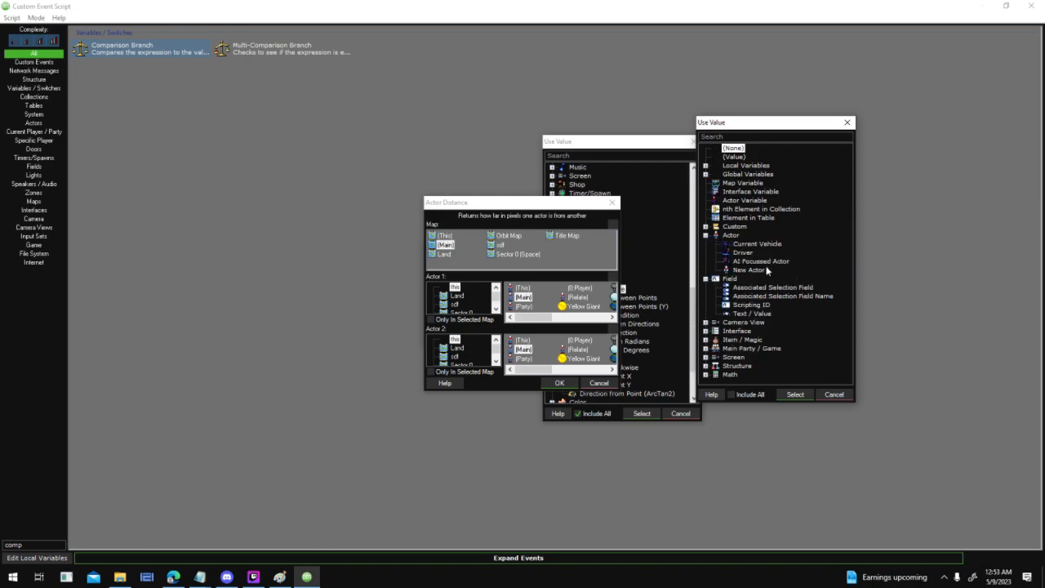
left_click(748, 394)
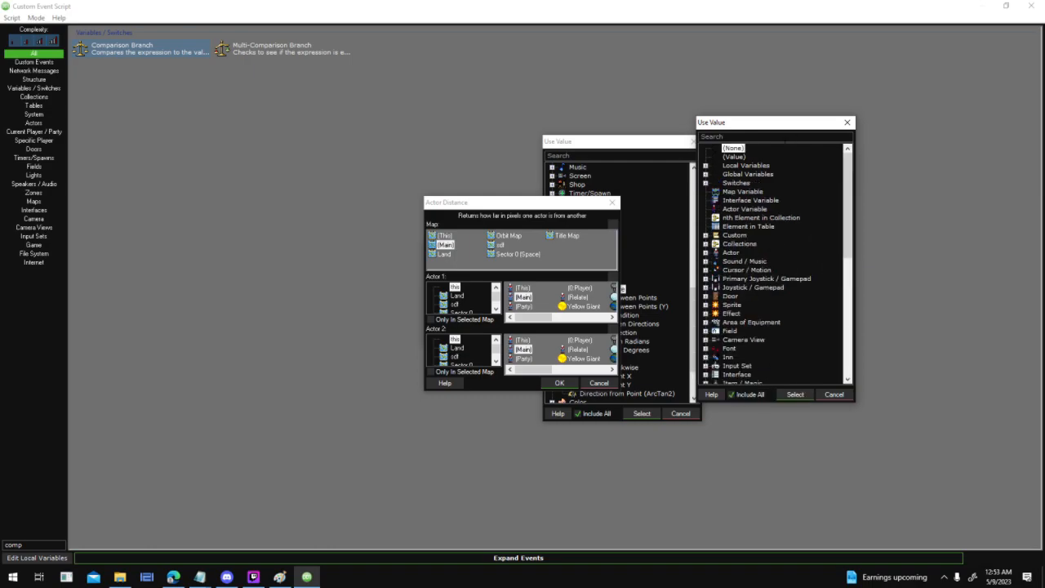
type("id")
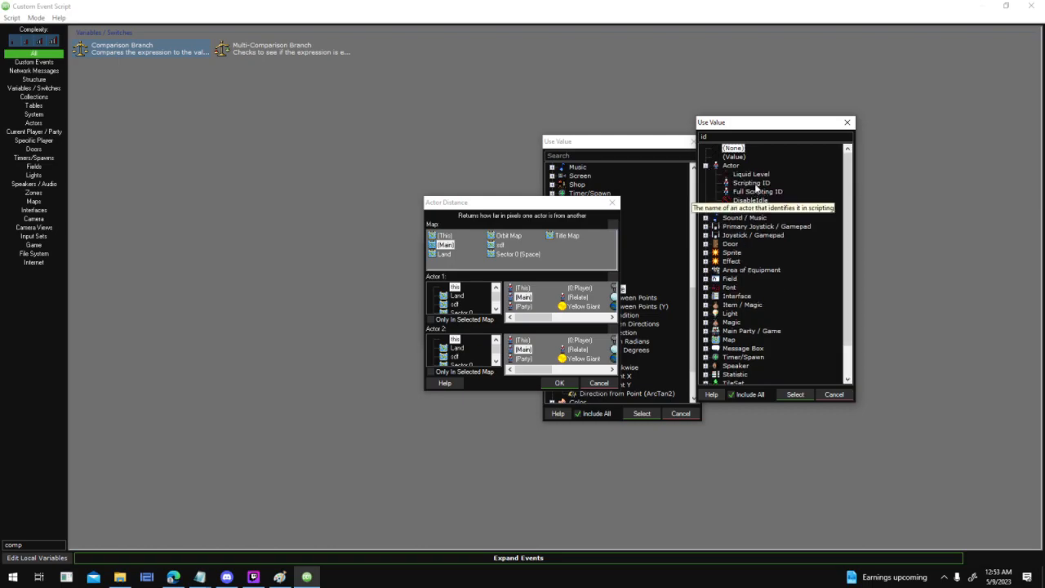
left_click(749, 183)
double_click(749, 184)
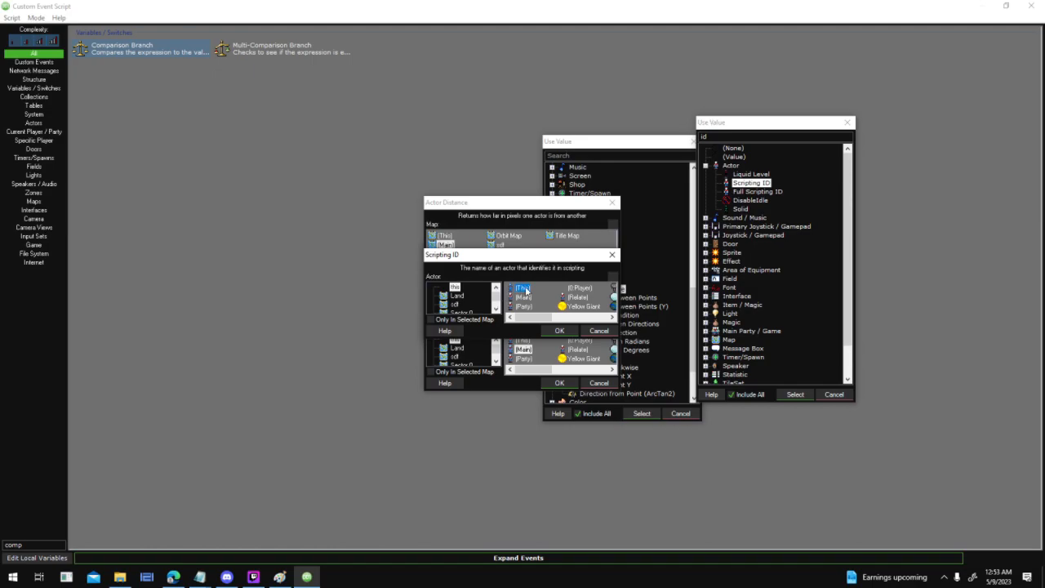
left_click(560, 330)
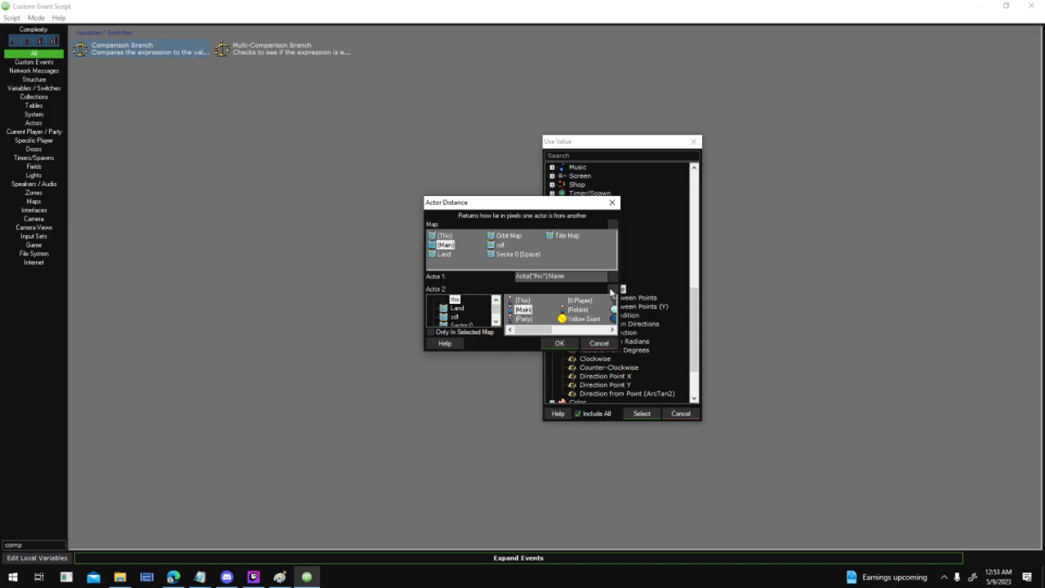
Set Actor 2 to (This) actor's Ship_Target variable, check both actor expressions, and accept the Actor Distance function
left_click(611, 289)
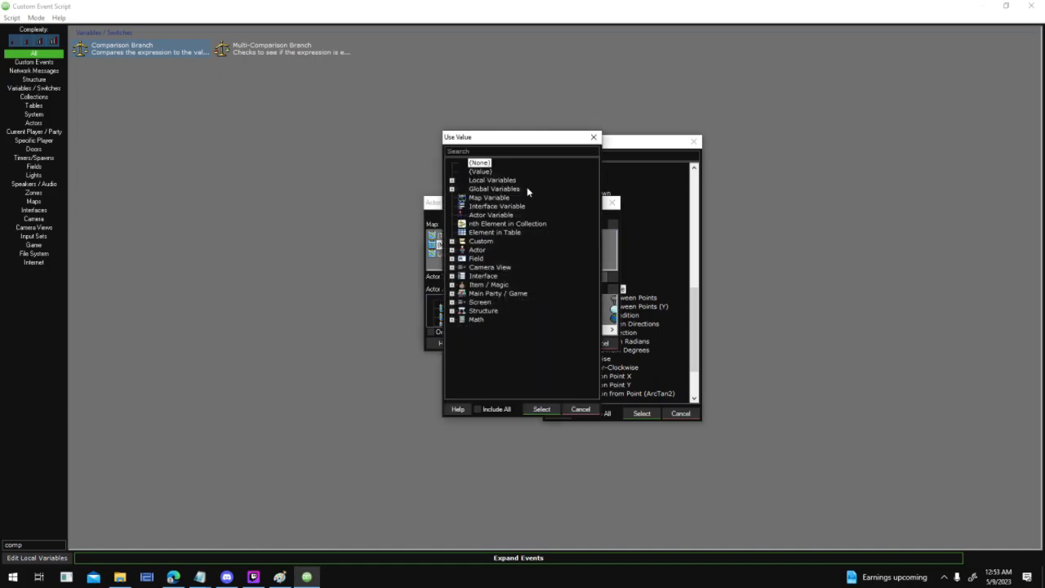
double_click(488, 214)
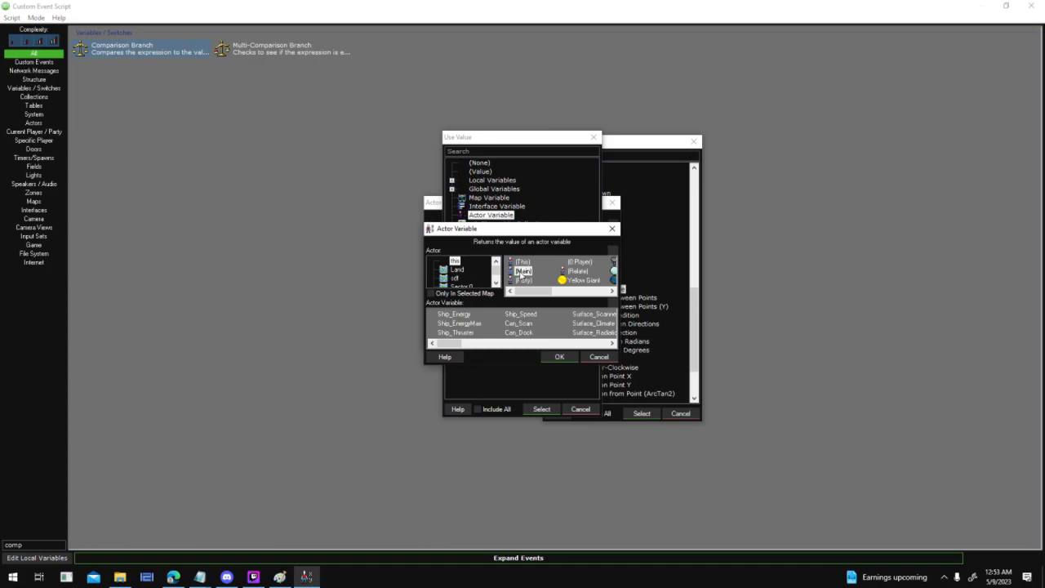
left_click(522, 262)
left_click_drag(449, 343, 600, 346)
left_click(474, 333)
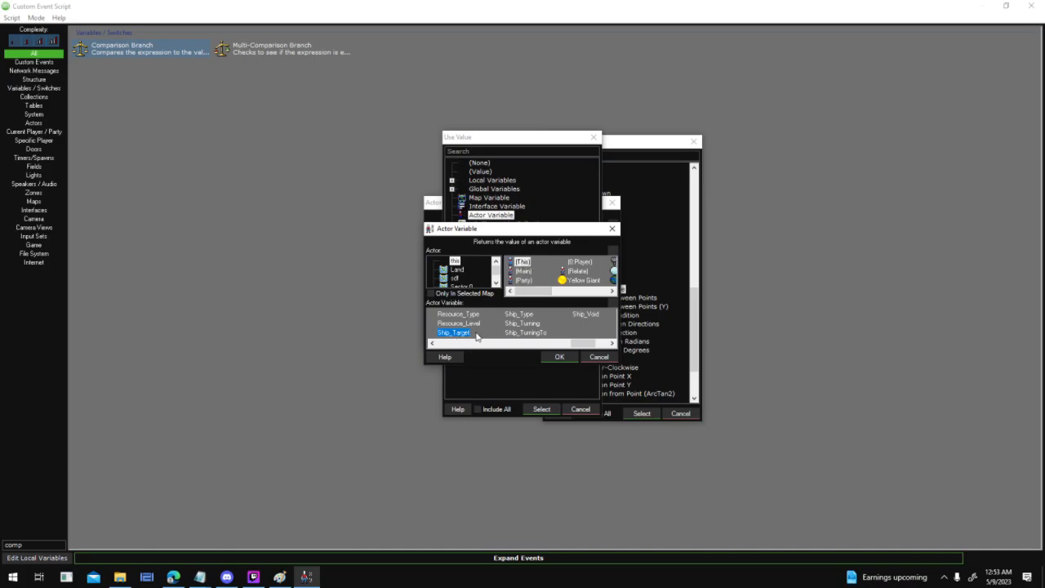
left_click(559, 357)
left_click_drag(565, 288, 652, 293)
left_click(588, 289)
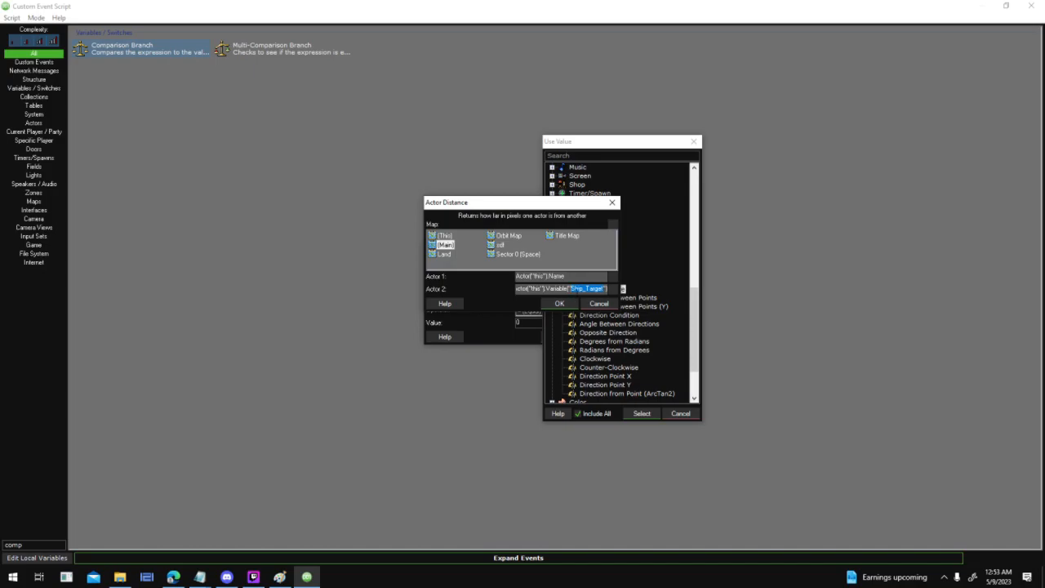
key("shift+Home")
left_click(581, 289)
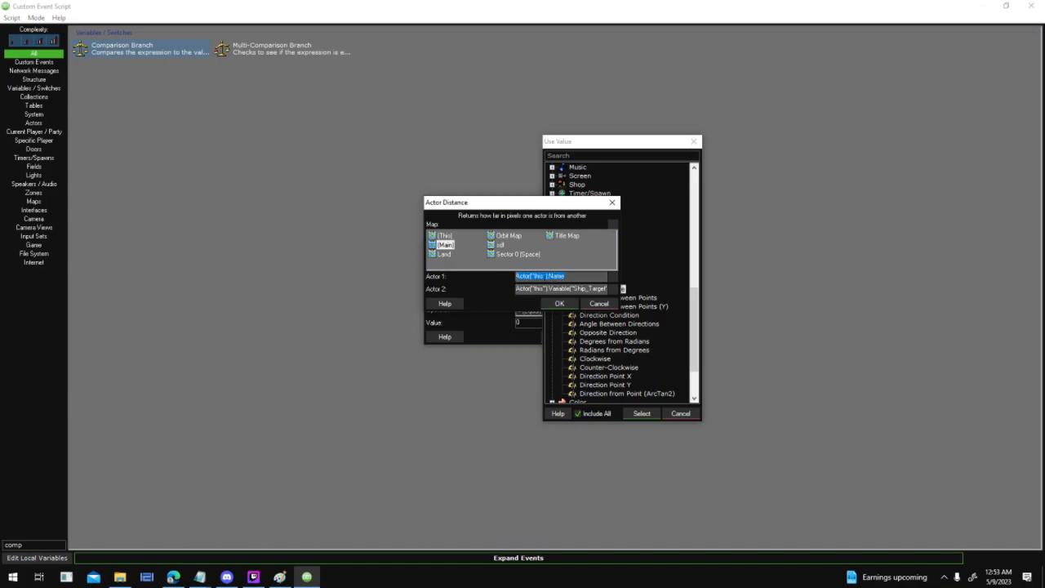
left_click(555, 305)
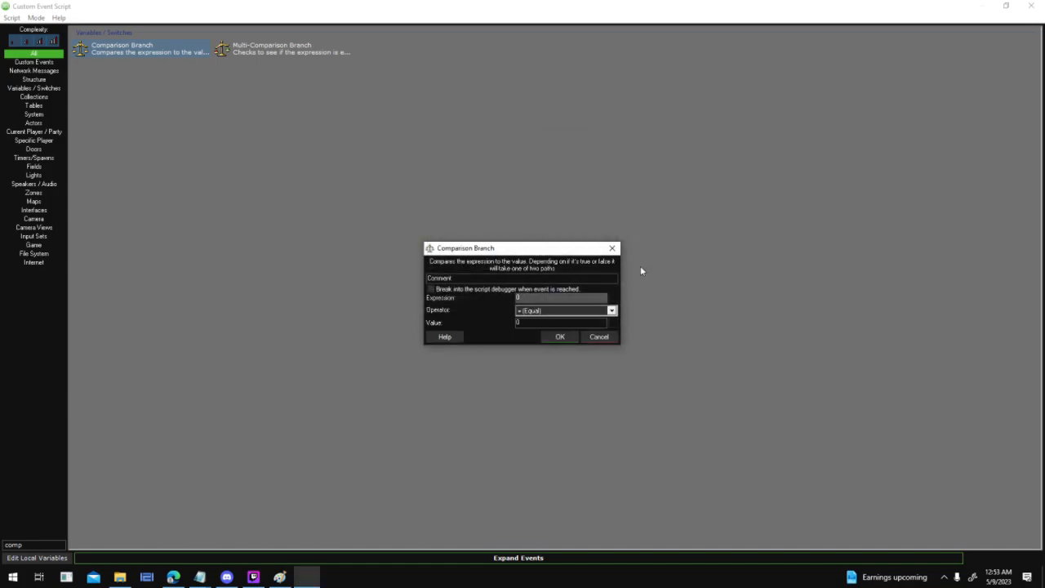
Set the Comparison Branch operator to < (Less Than) and check its distance expression
left_click(597, 312)
left_click(561, 336)
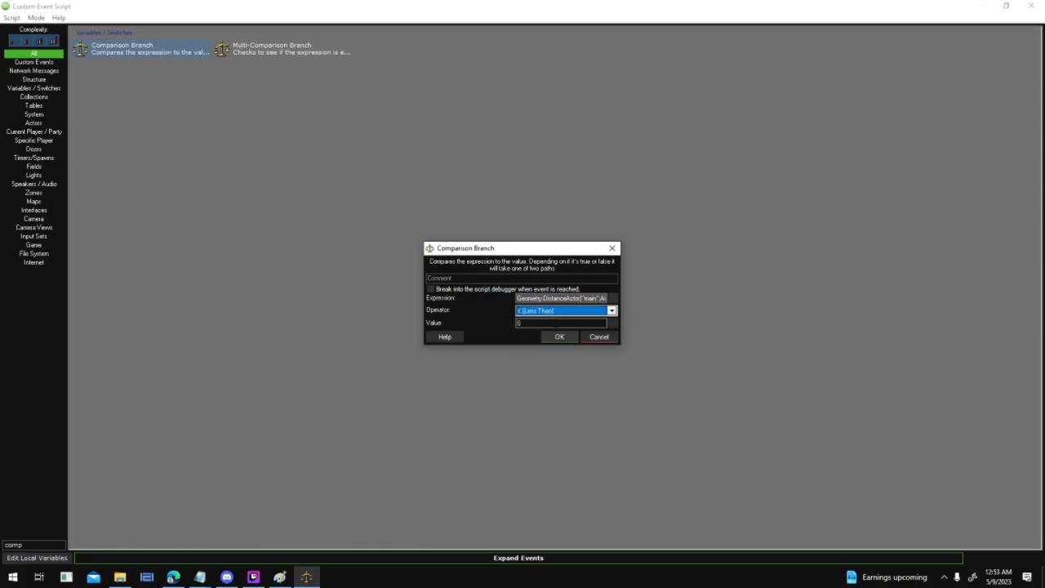
key("shift+Tab")
left_click_drag(600, 298, 534, 299)
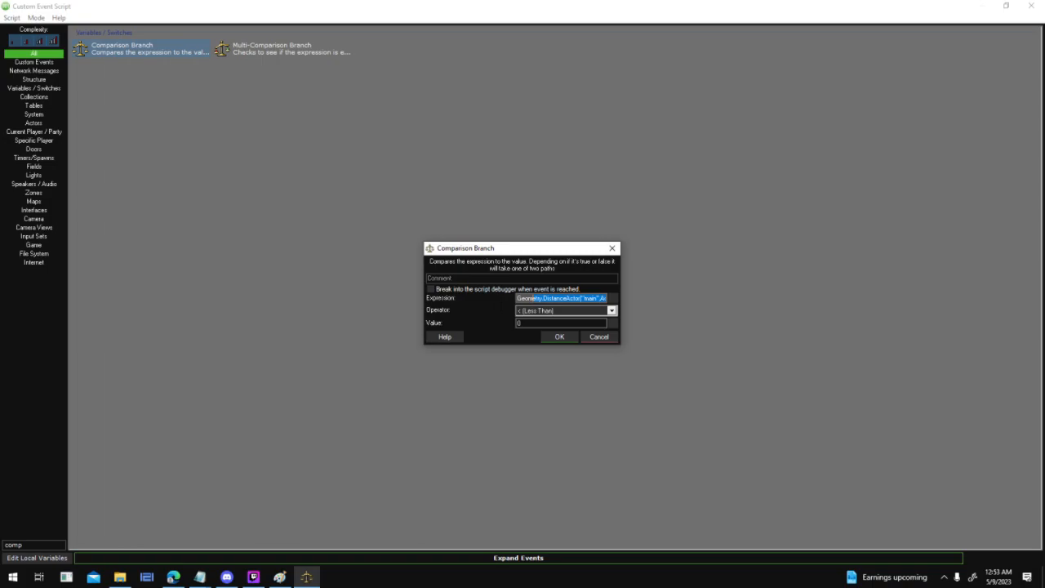
Set the comparison value to (This) actor's AI_SightDistance variable, check the full expressions, and accept the Comparison Branch
left_click(614, 323)
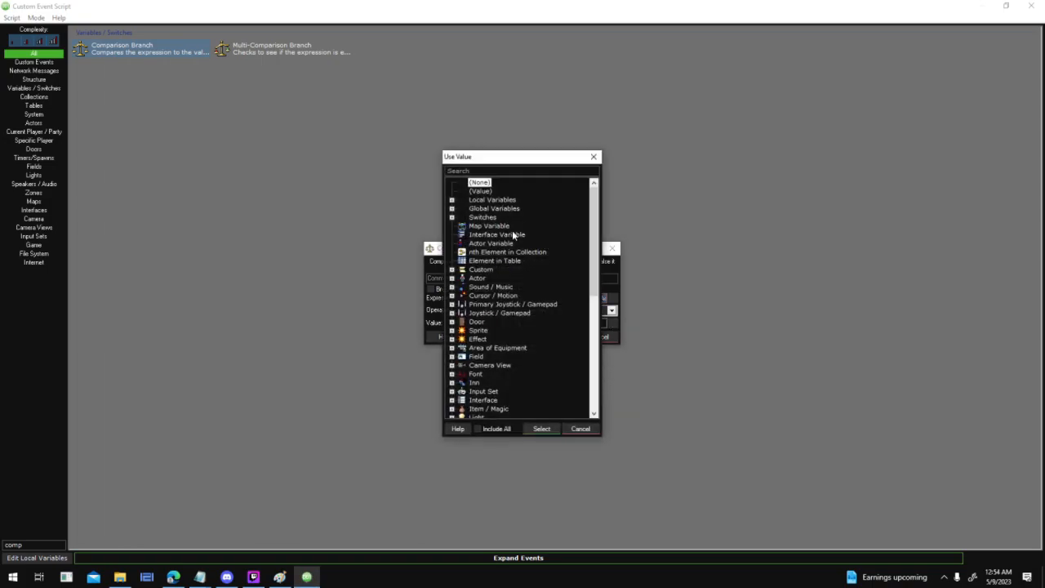
double_click(490, 244)
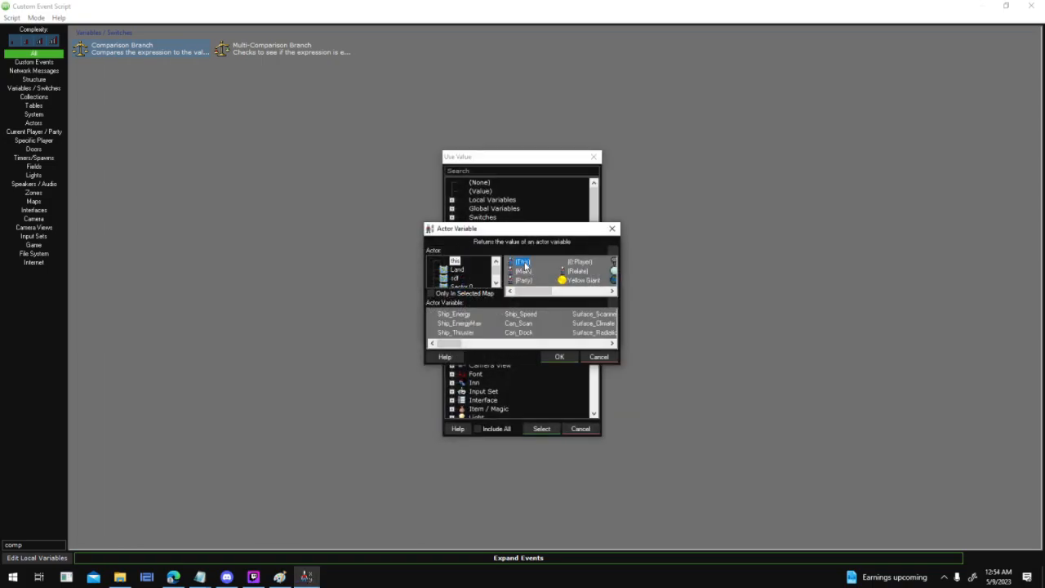
left_click_drag(463, 344, 563, 346)
left_click(564, 343)
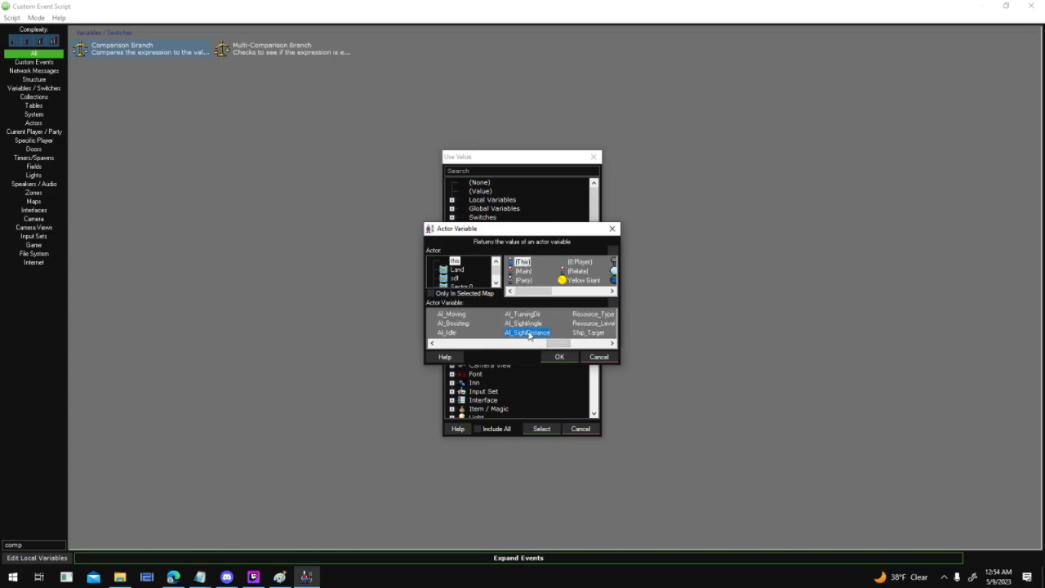
left_click(569, 357)
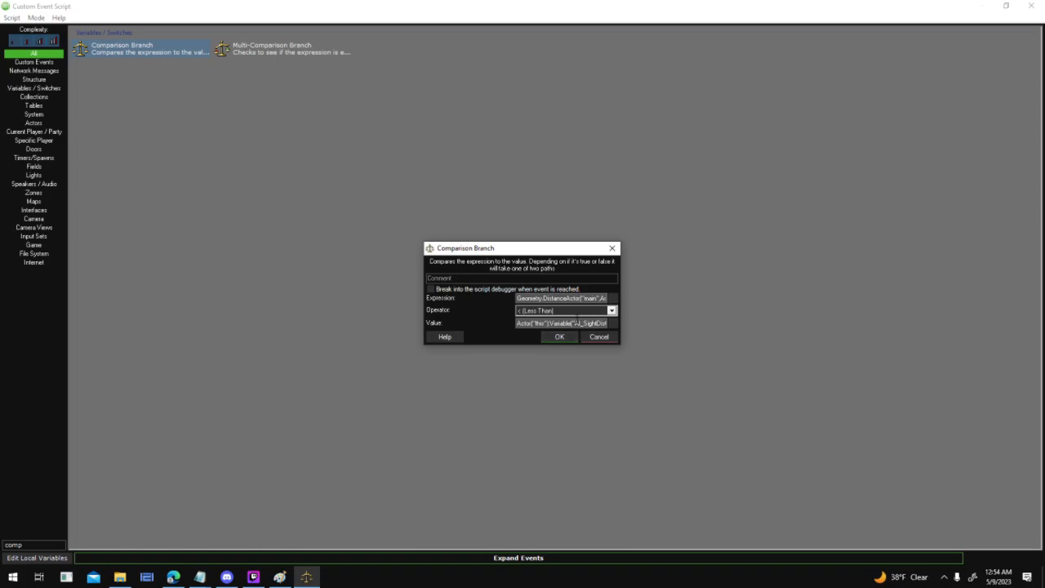
left_click_drag(627, 300, 453, 322)
left_click_drag(519, 297, 607, 323)
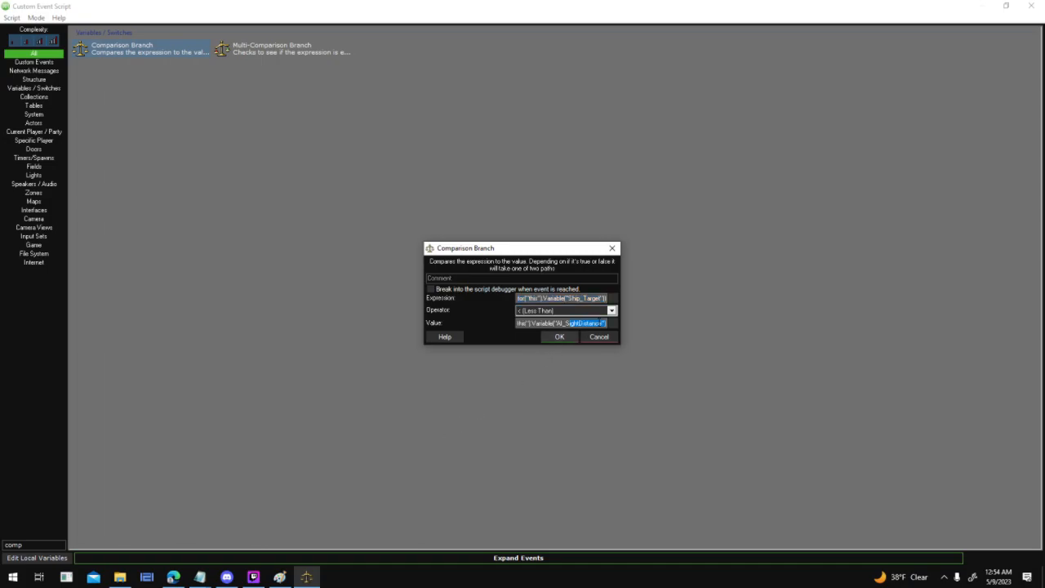
left_click(561, 336)
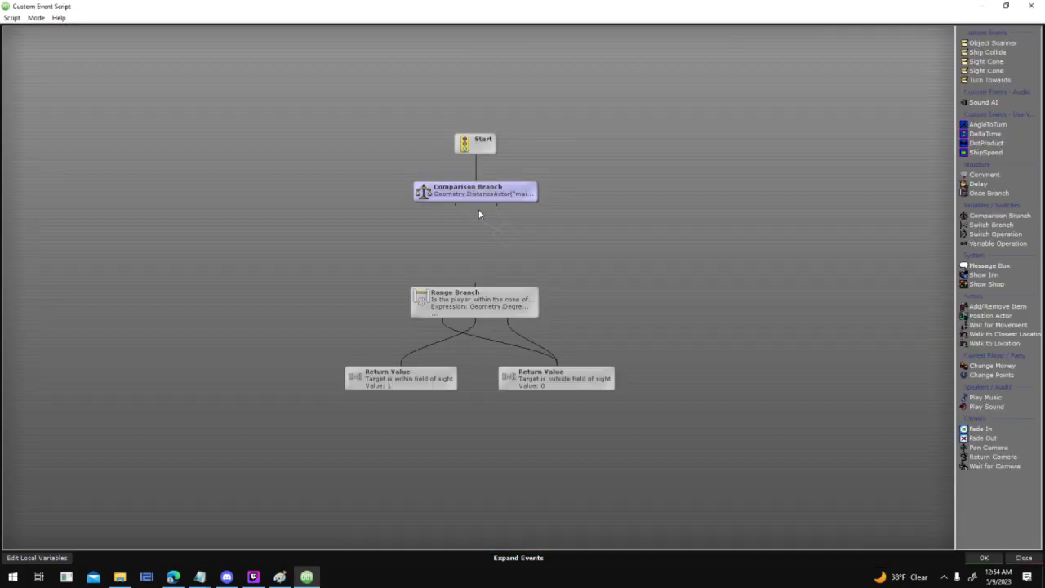
Link the Comparison Branch's true output to the Range Branch and its false output to Return Value 0, then lower Start and Comparison Branch together
left_click_drag(456, 206, 475, 304)
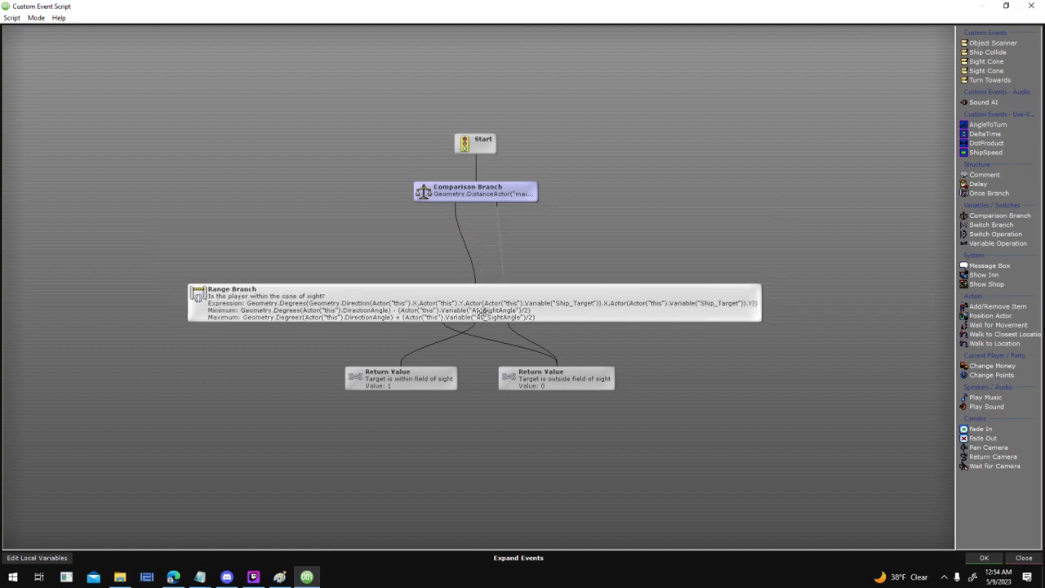
left_click_drag(497, 203, 559, 374)
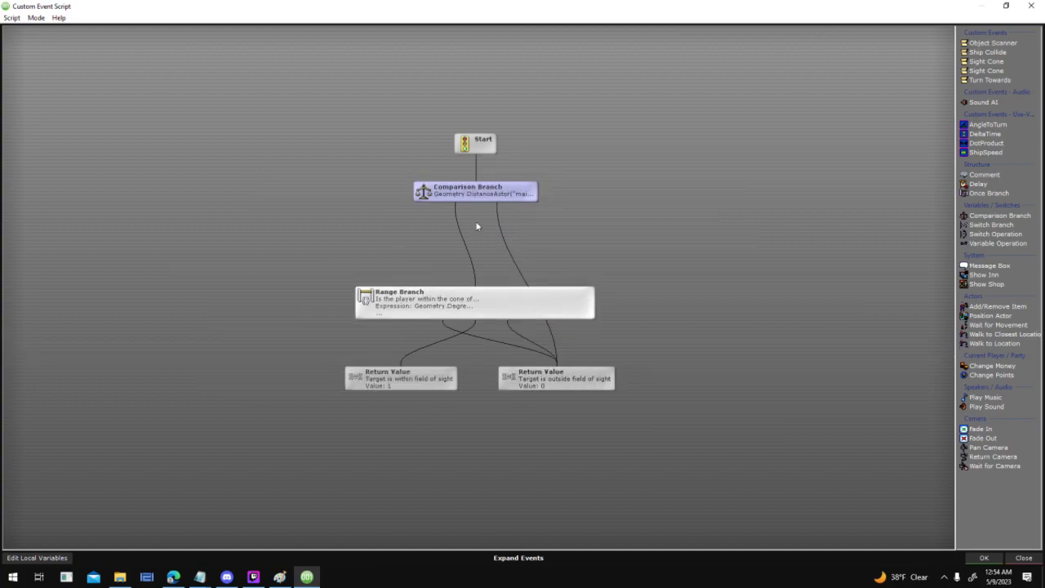
left_click_drag(554, 200, 467, 144)
left_click_drag(513, 197, 512, 239)
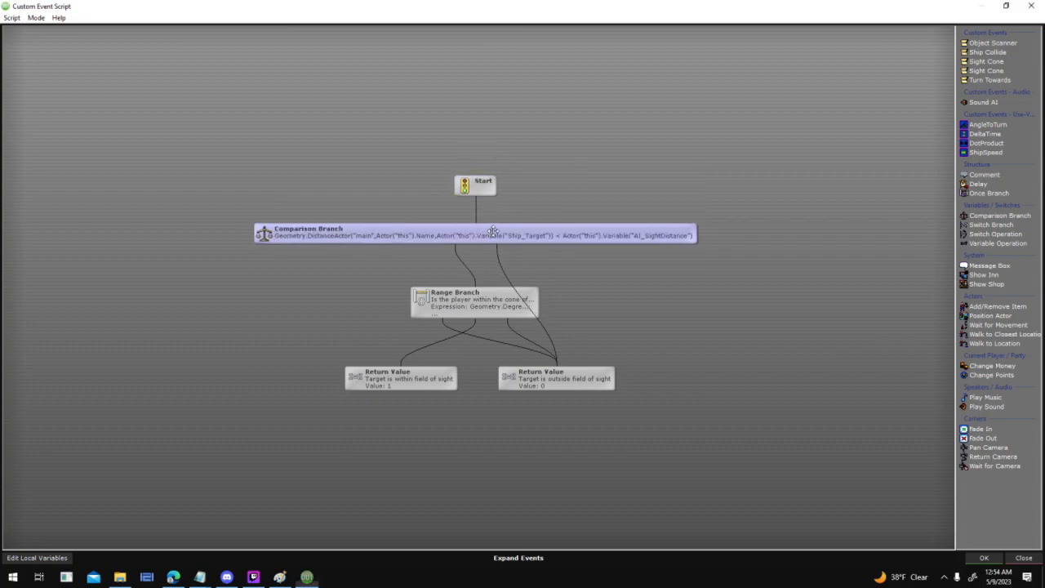
Add a comment about the target ship's sight distance to the Comparison Branch, and change "player" to "target ship" in the Range Branch comment
double_click(506, 234)
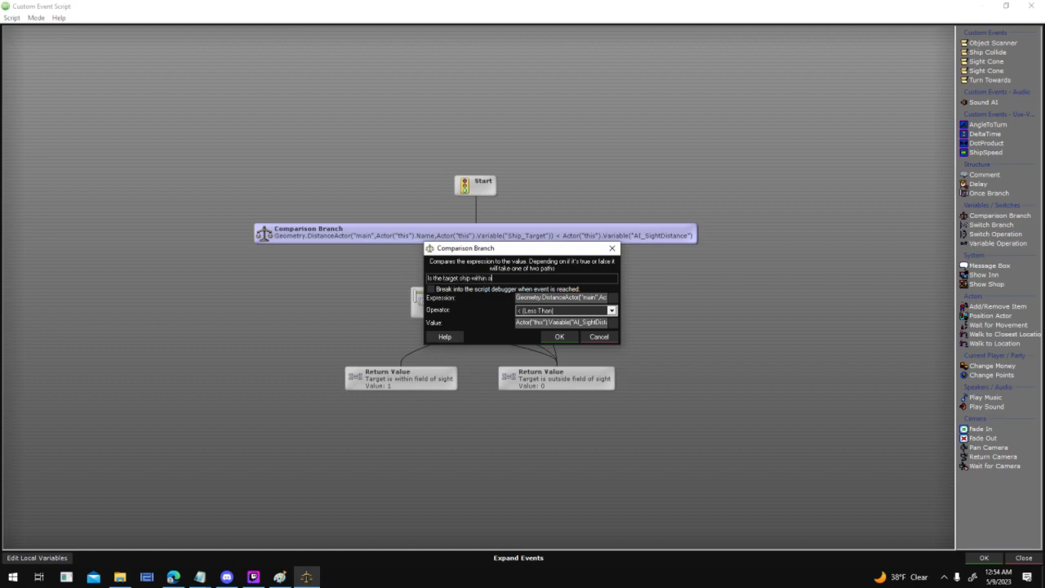
key("Return")
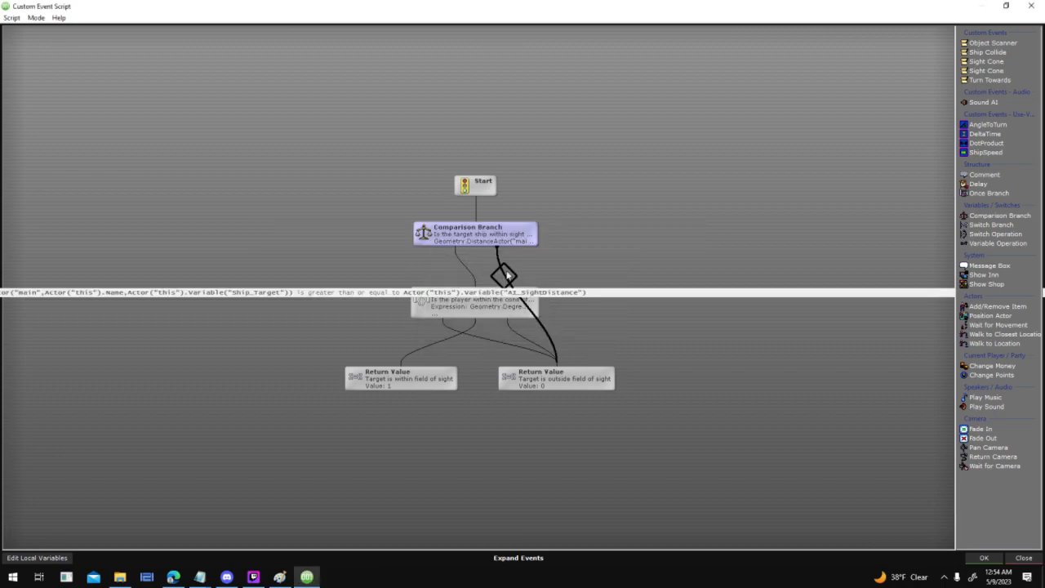
double_click(527, 292)
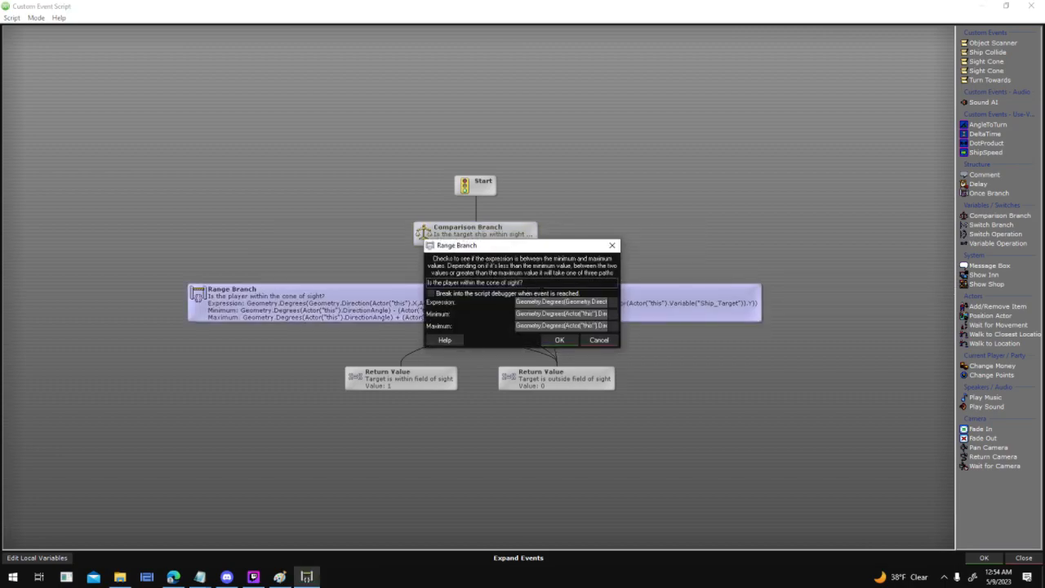
double_click(454, 282)
type("target ship")
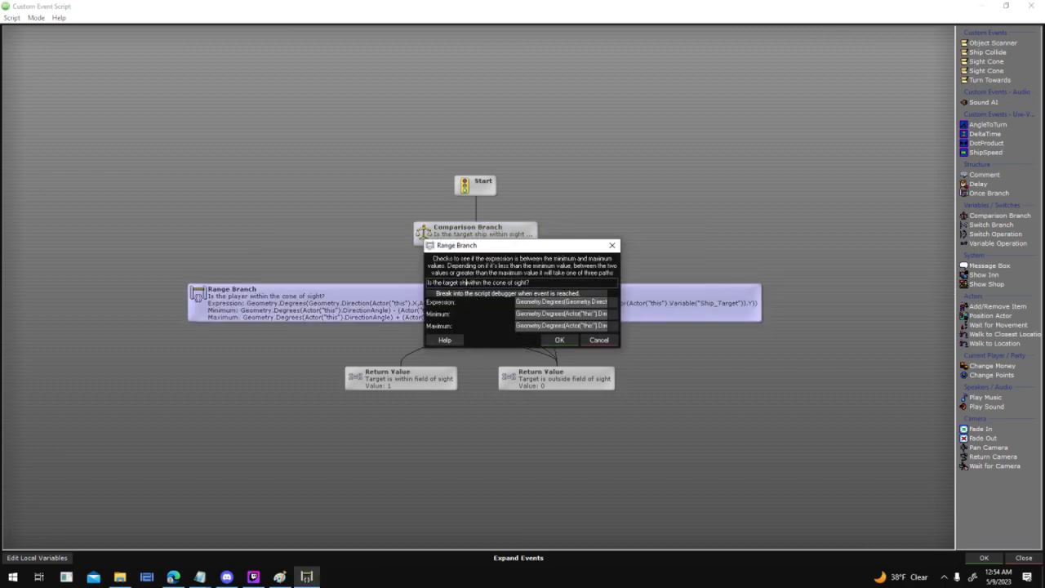
key("Return")
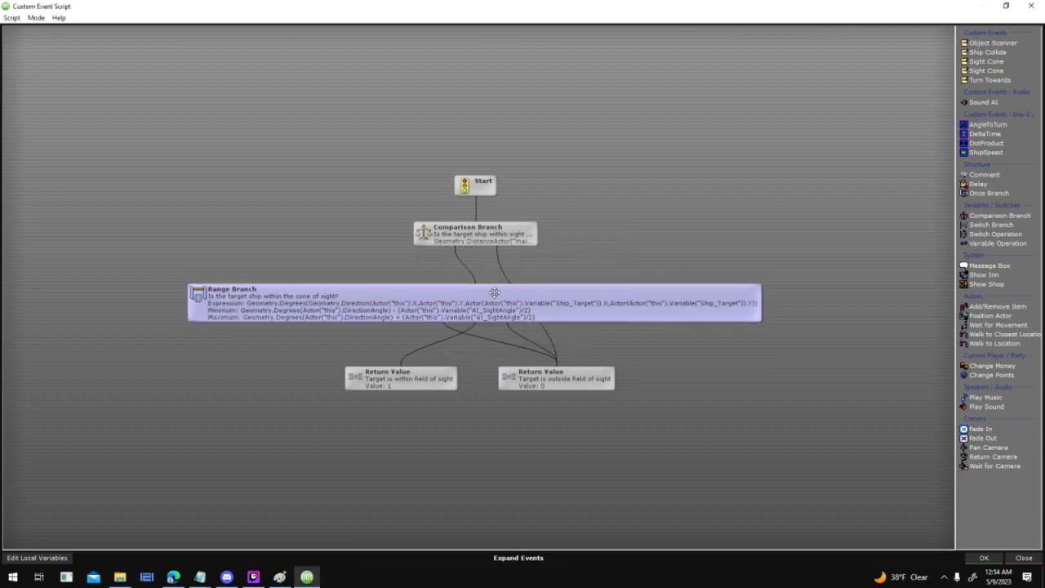
Check the two Return Value nodes, accept the Sight Cone script, and return to the Sector 0 map
left_click(399, 386)
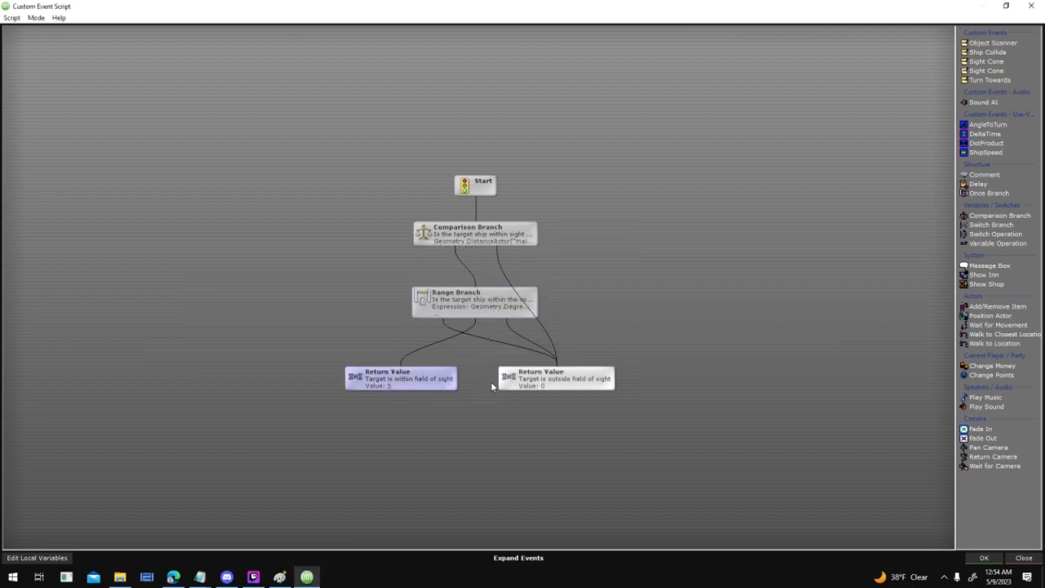
left_click(537, 381)
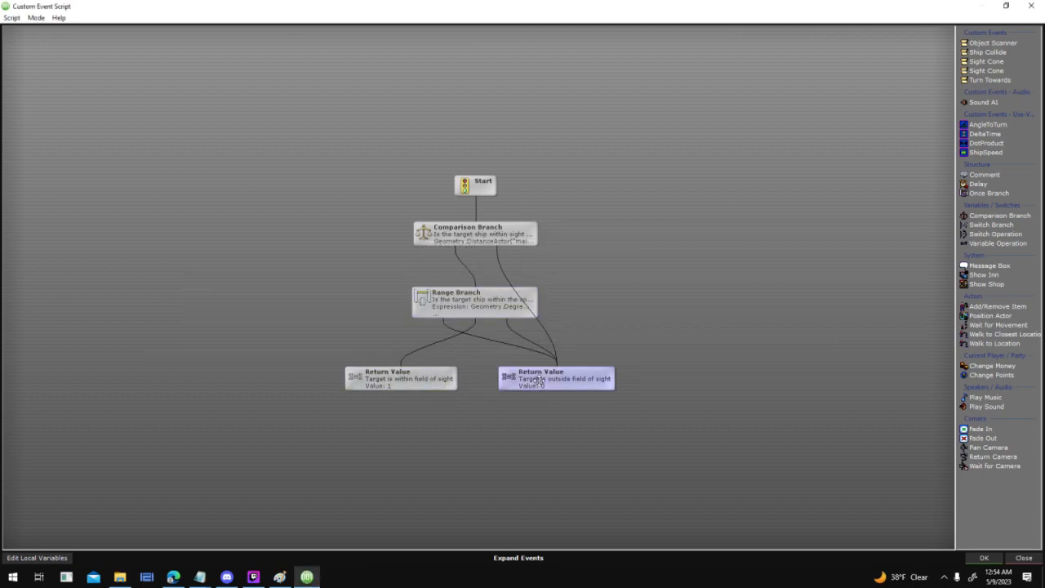
left_click(984, 557)
left_click(664, 406)
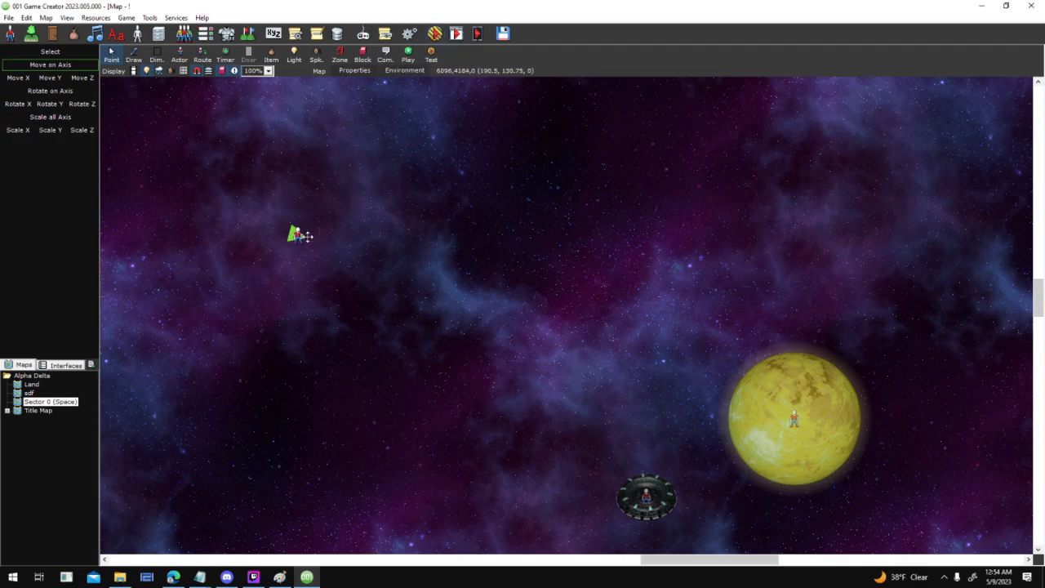
Save the map, start a test run of Alpha Delta, and move the game window fully into view over the map
left_click(443, 34)
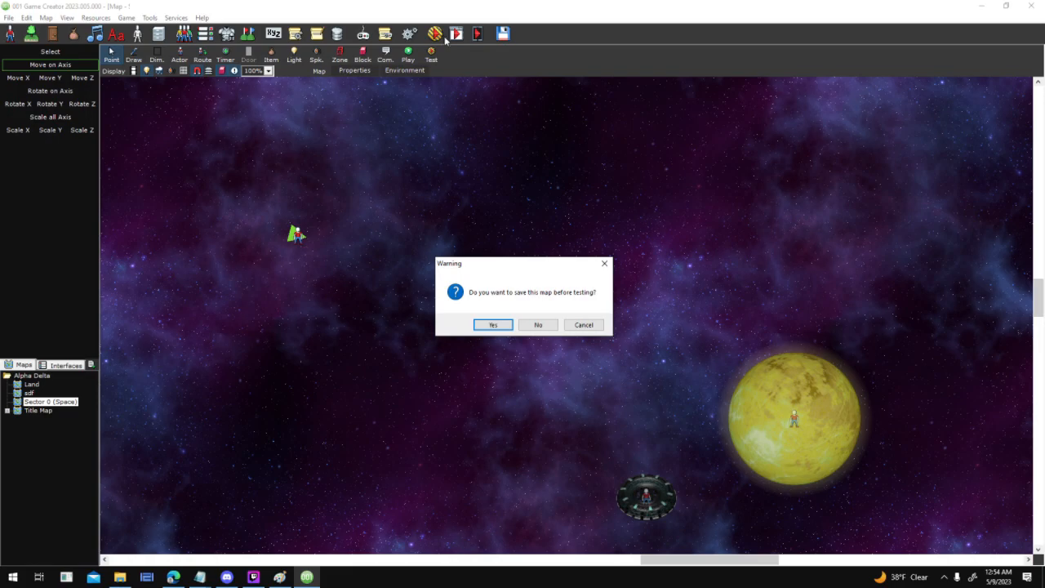
key("Return")
key("Return")
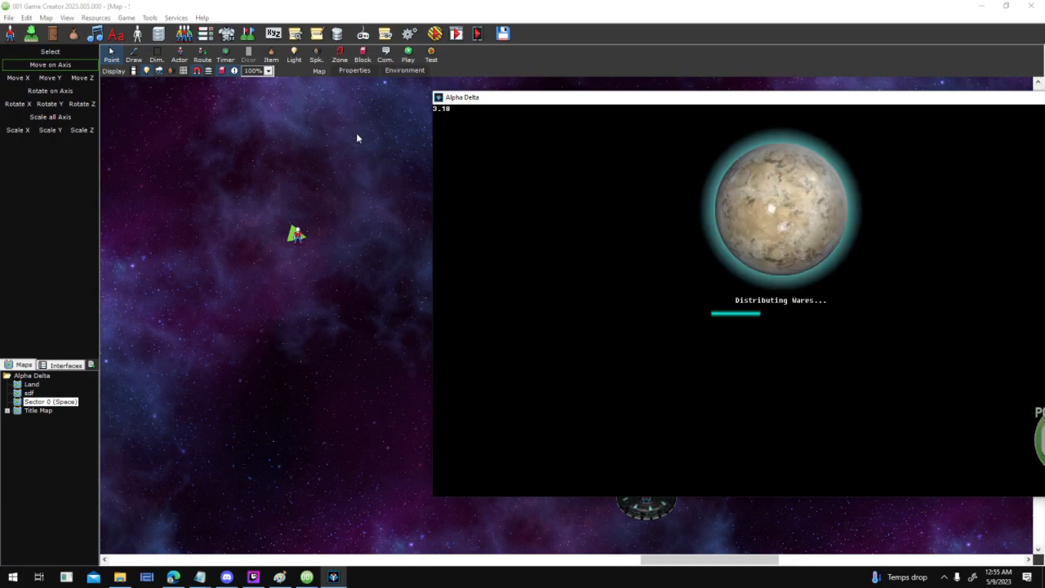
left_click_drag(755, 98, 598, 86)
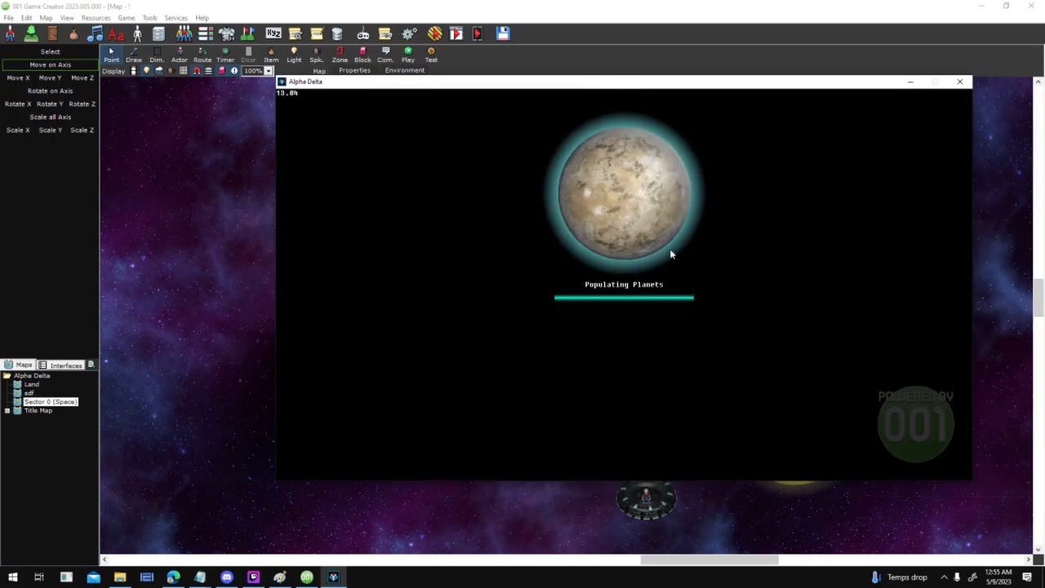
left_click(641, 346)
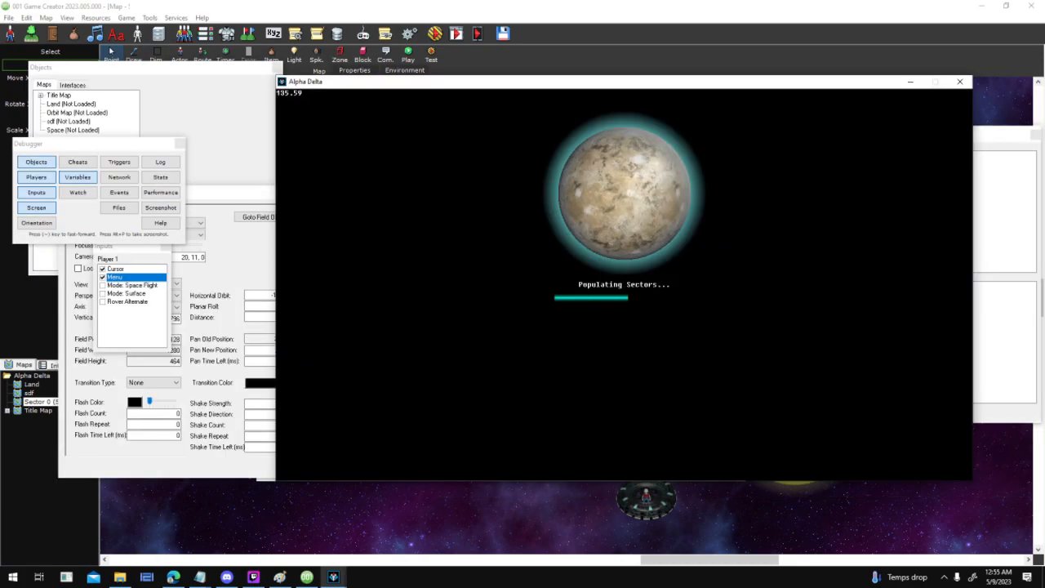
Fly the player ship away from the station towards the enemy ship to test its sight cone and firing
key("Left")
key("Up")
key("Up")
key("Left")
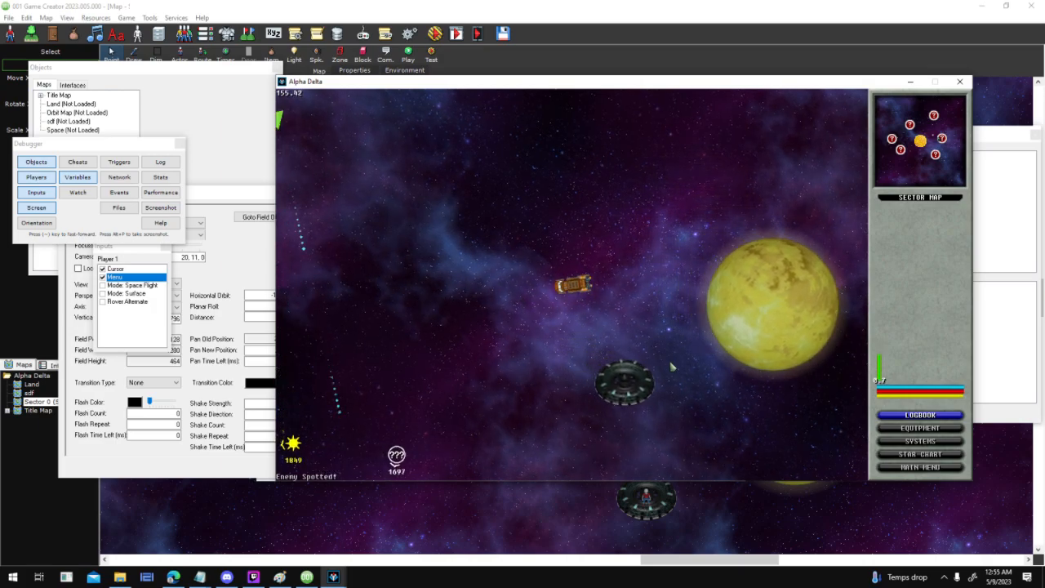
key("Right")
key("Left")
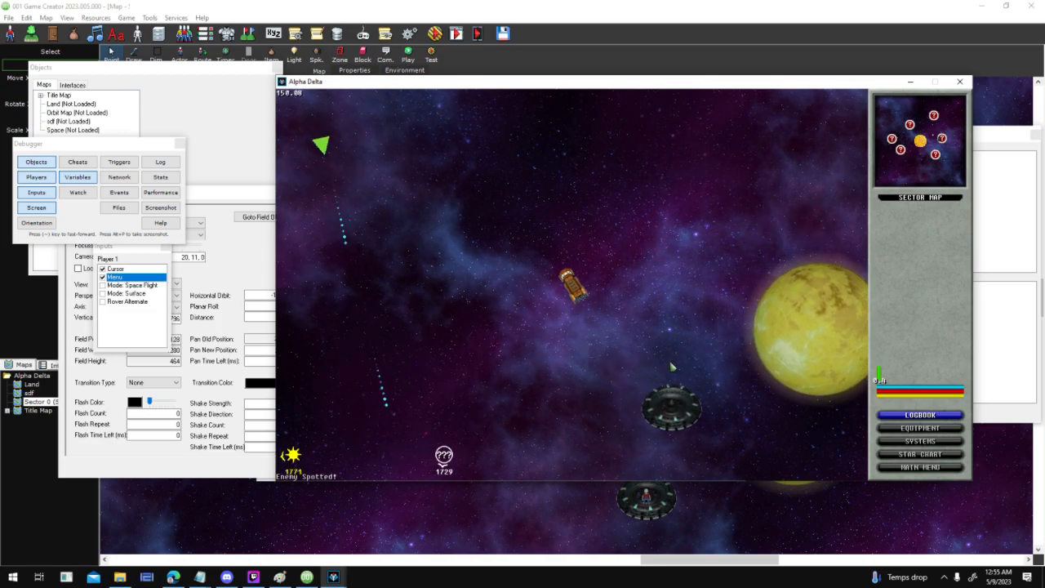
key("Left")
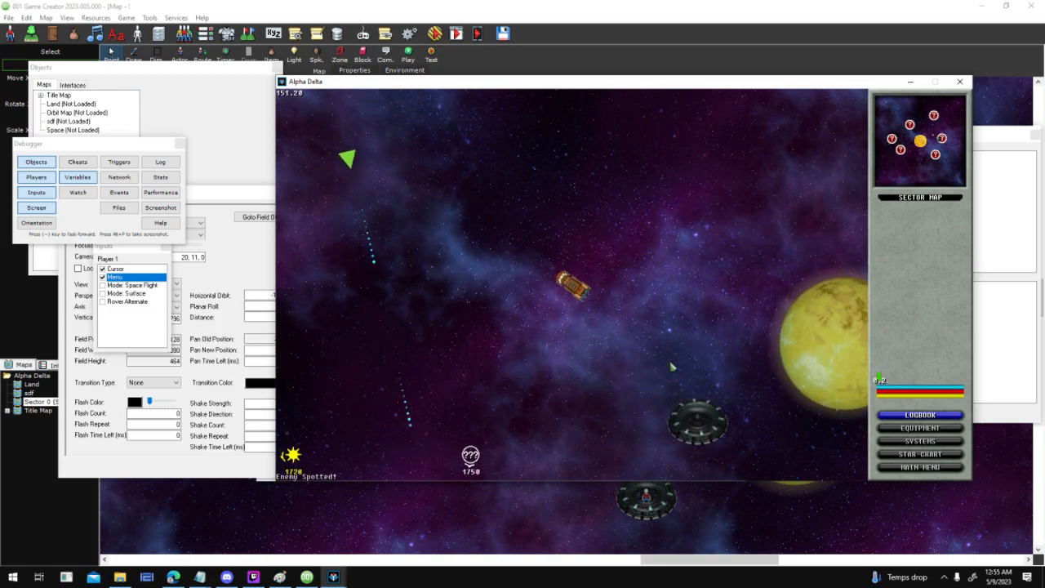
key("space")
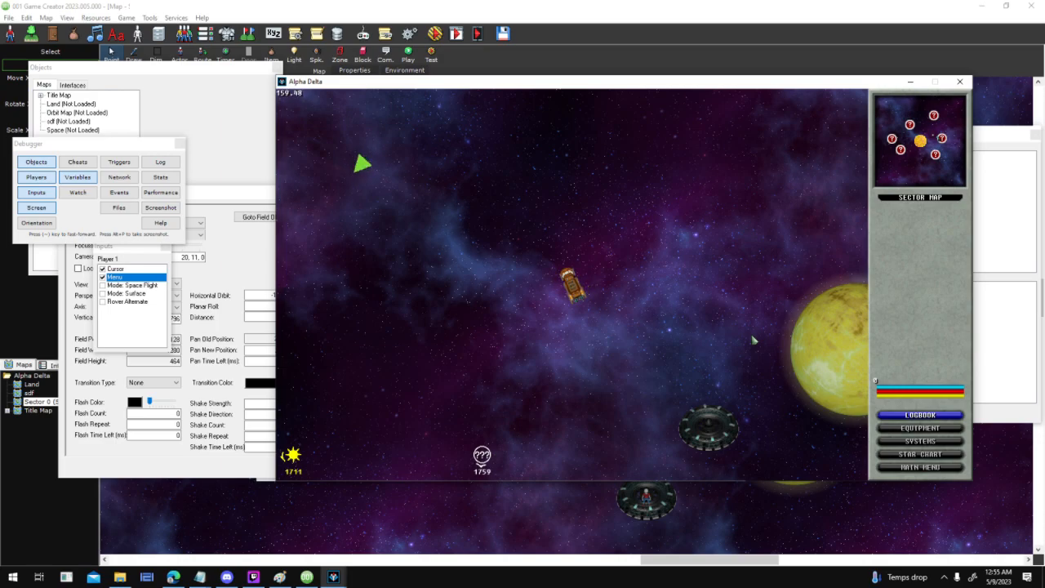
Fly the player ship past the enemy and out of its sight distance to test how it loses its target
key("a")
key("w")
key("d")
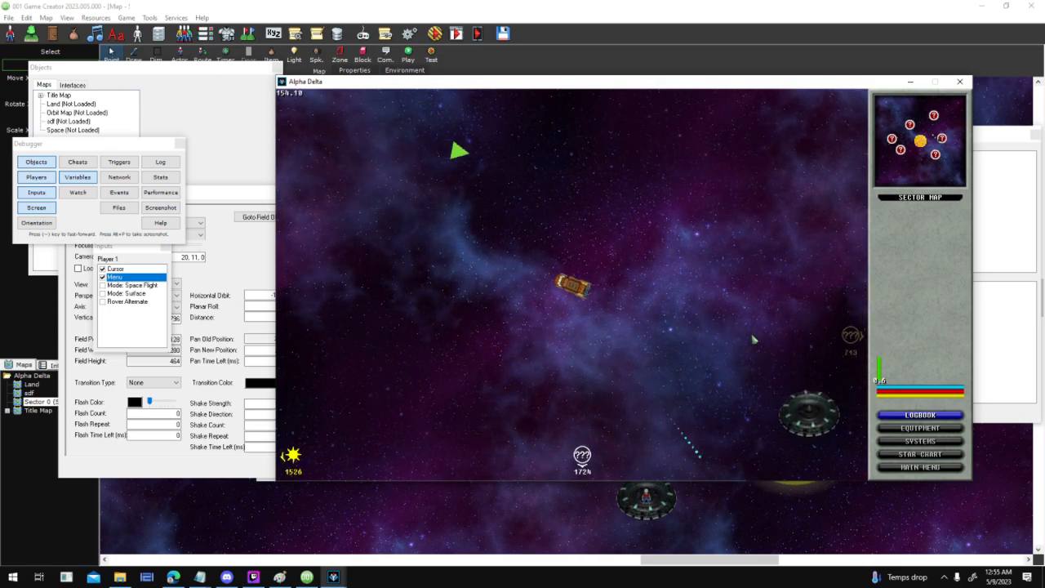
key("d")
key("a")
key("a")
key("w")
key("a")
key("d")
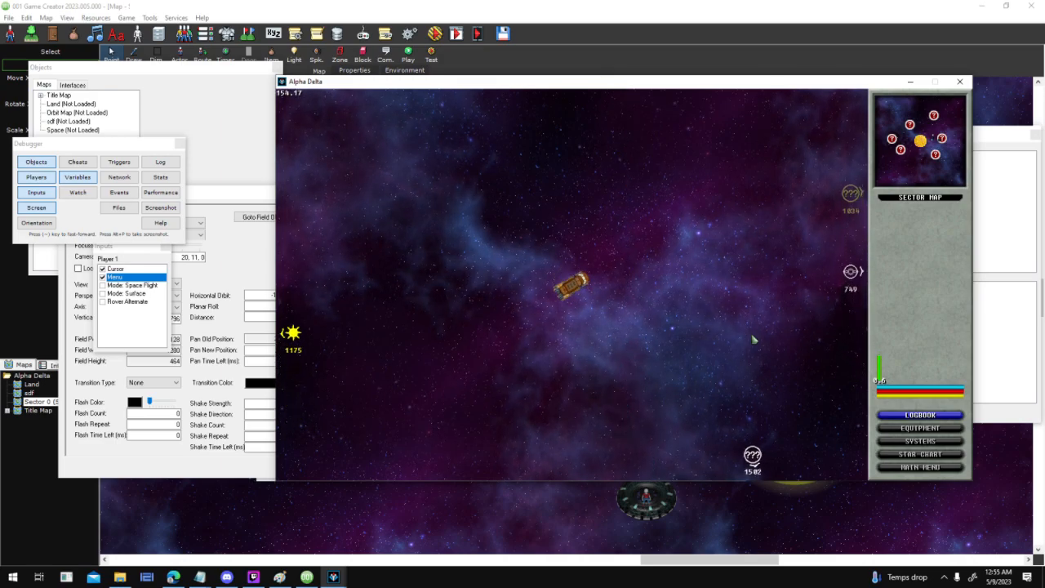
Turn the player ship back into the enemy's range to test its attack, and quit the game from the script debugger
key("a")
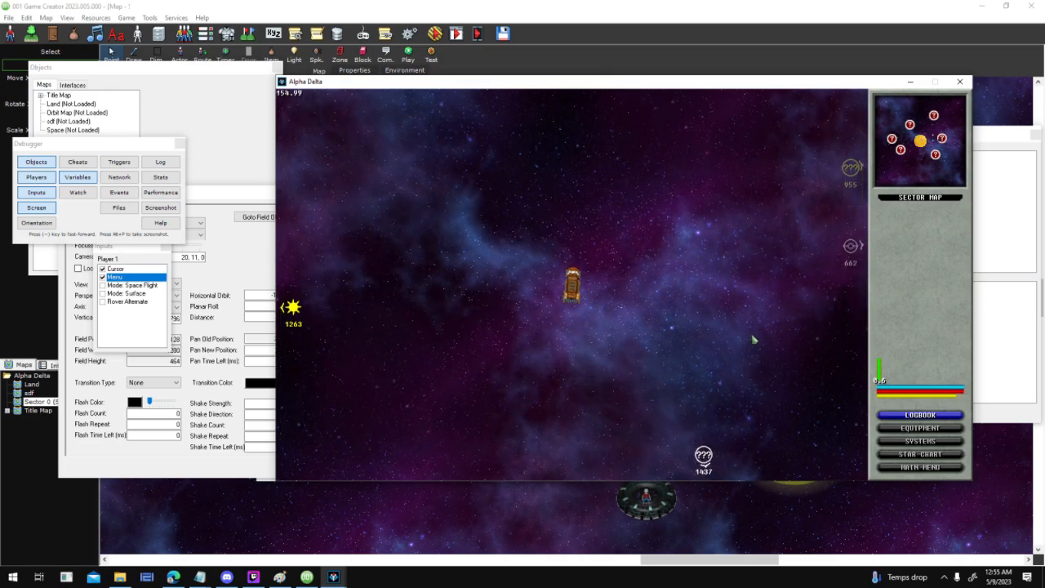
key("a")
key("a")
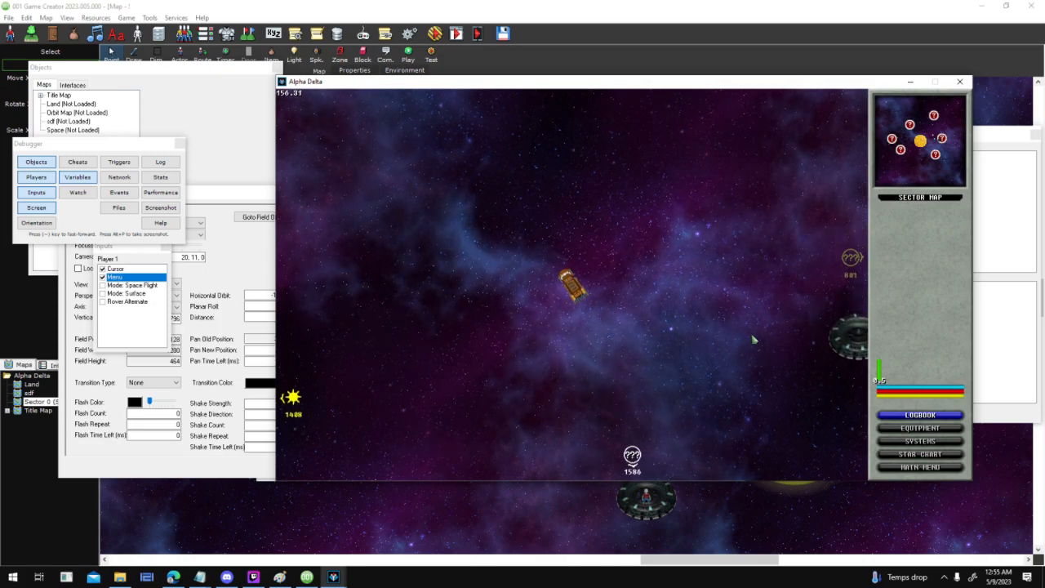
key("a")
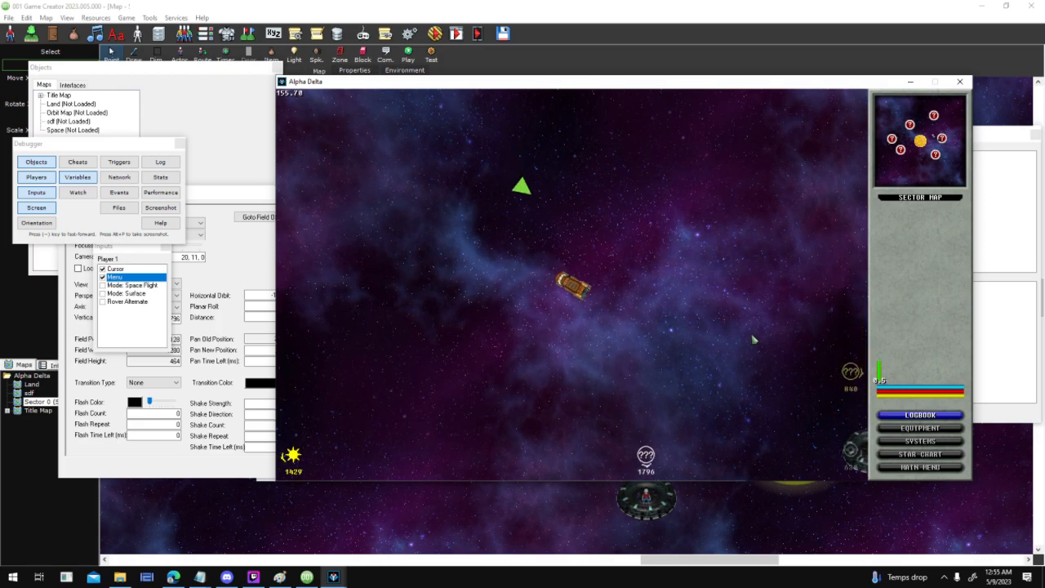
key("w")
key("d")
key("d")
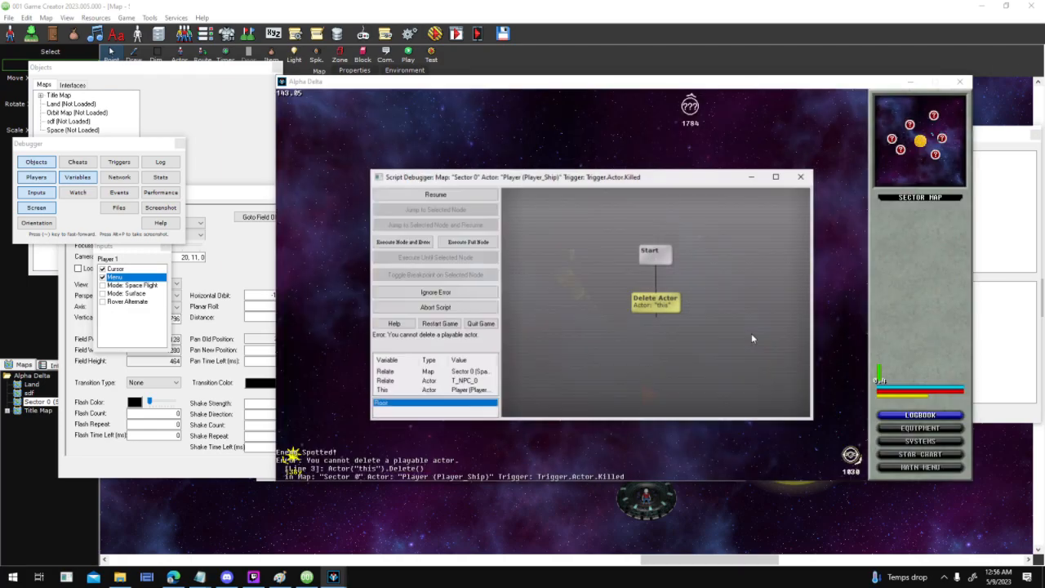
left_click(475, 327)
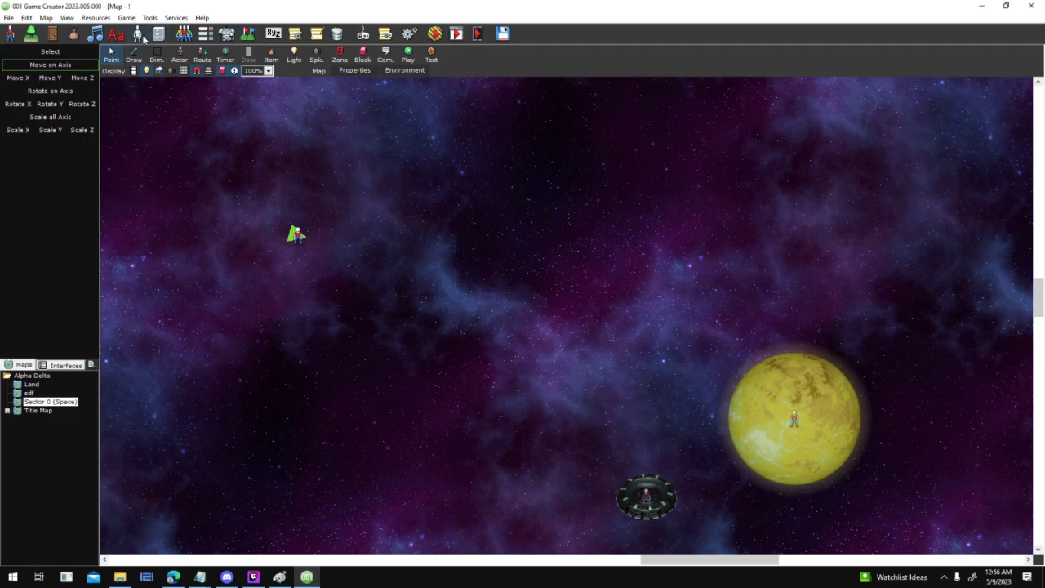
In the ship template's NOT Sight_Cone trigger script, align the Start/Stop Using Weapon node between Start and Comparison Branch, and accept the script
left_click(312, 36)
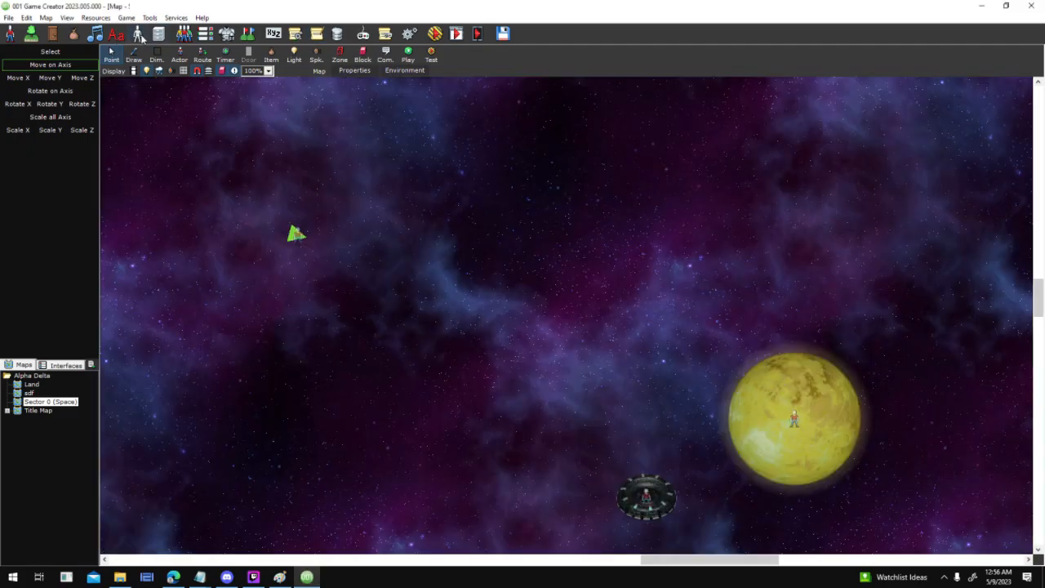
left_click(184, 35)
left_click(471, 223)
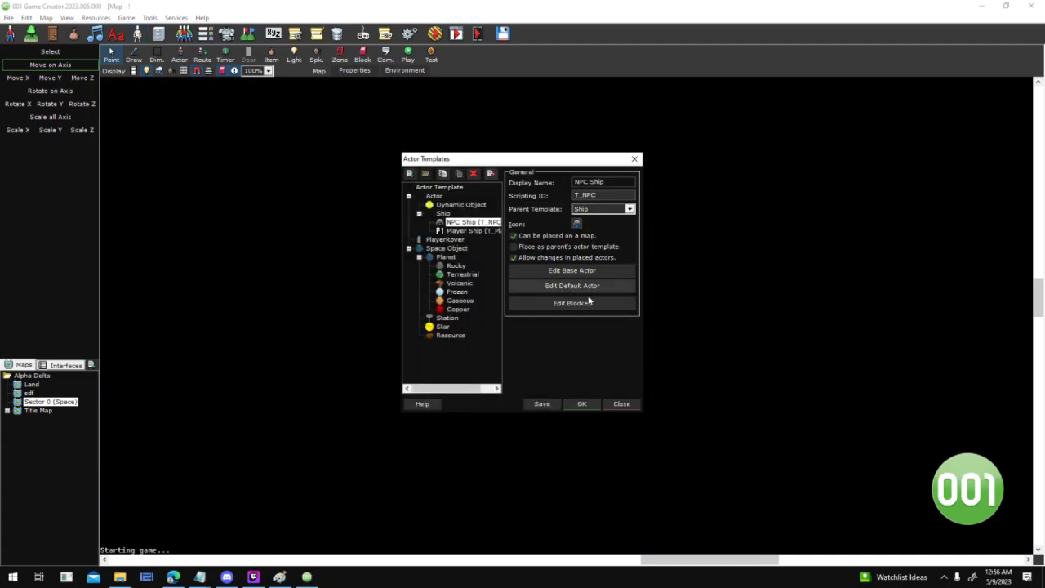
left_click(602, 272)
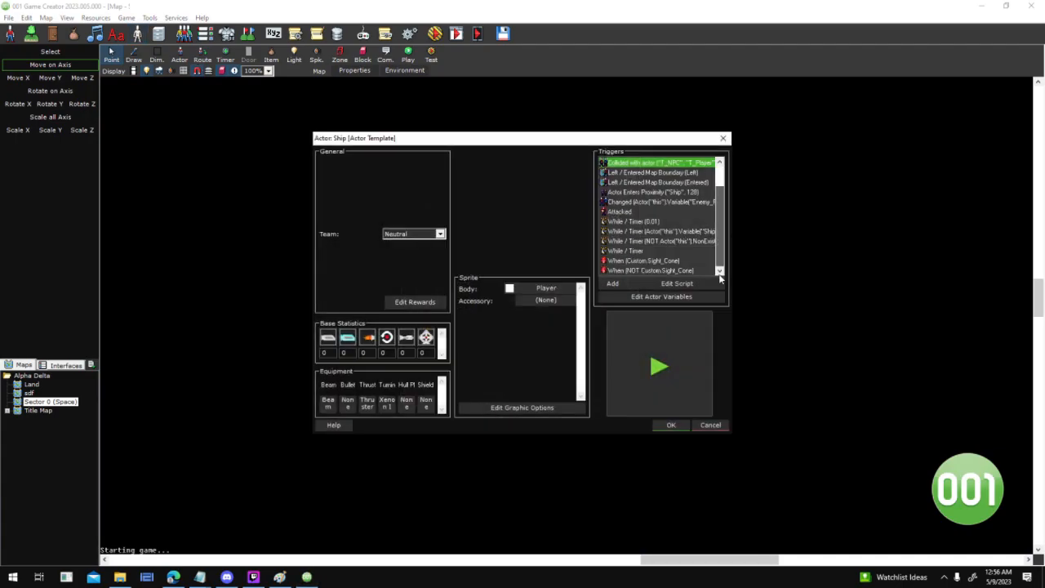
left_click(683, 270)
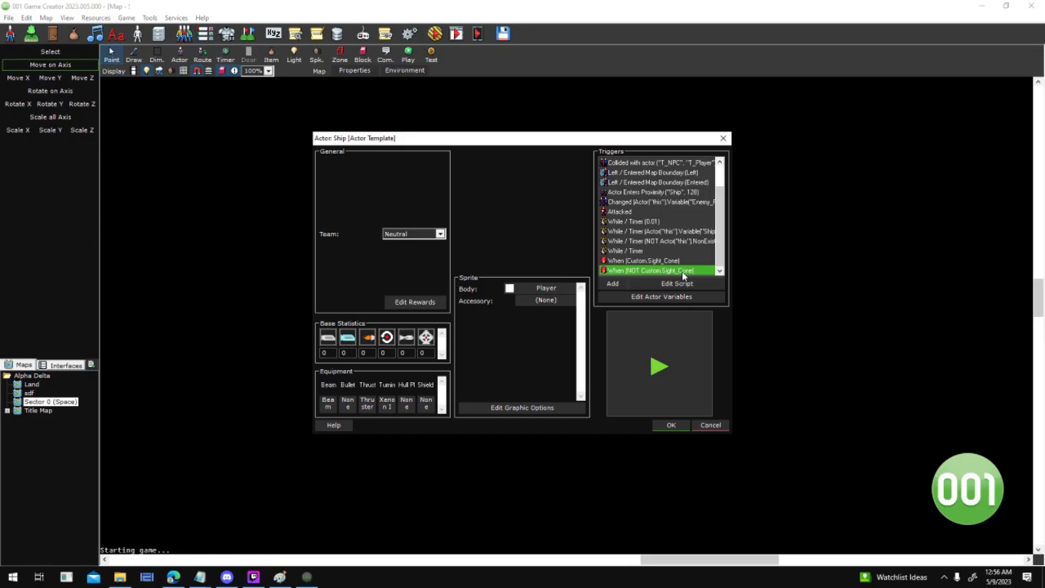
left_click(680, 283)
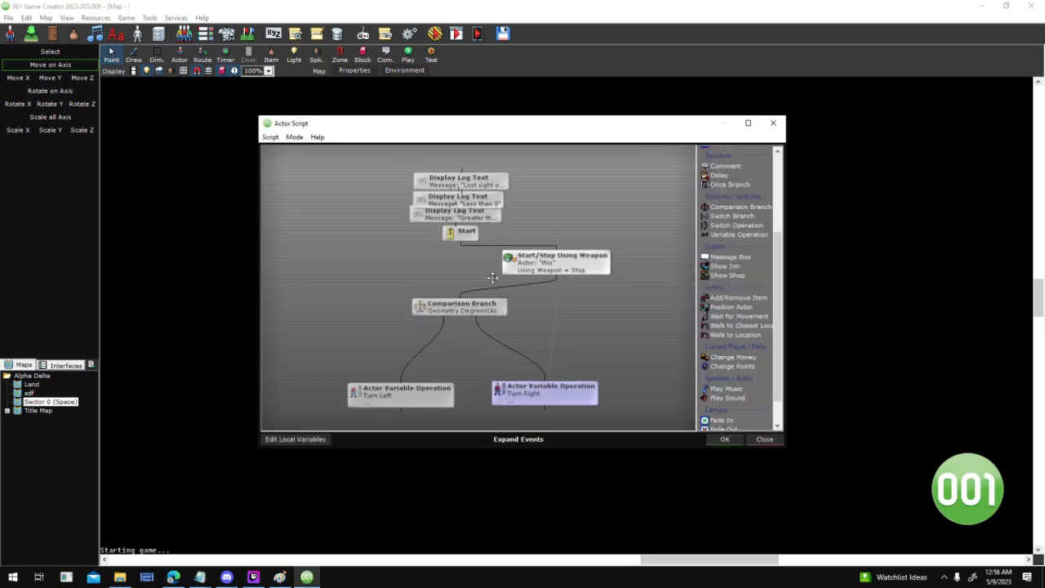
left_click_drag(508, 267, 412, 275)
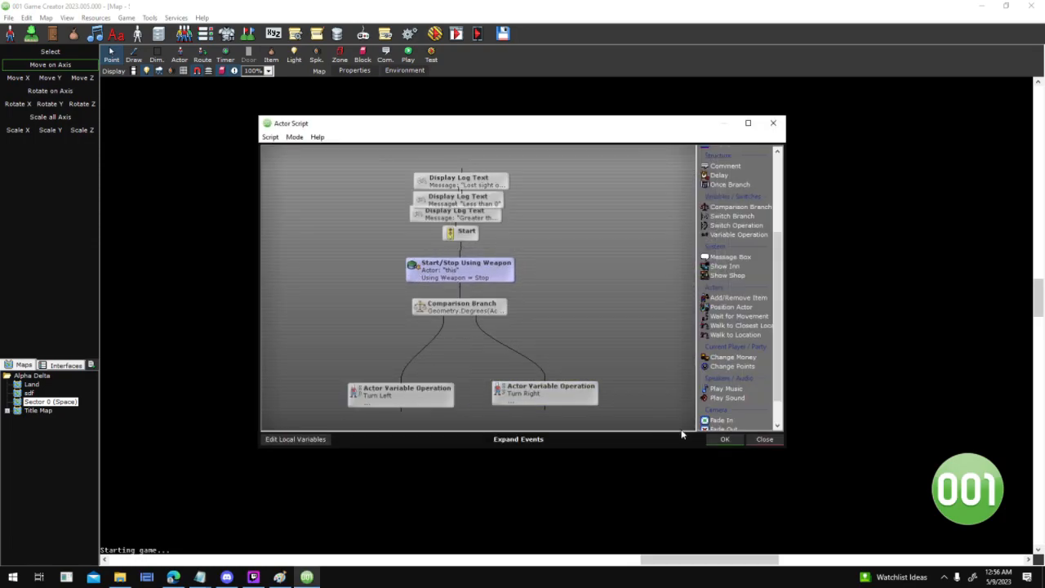
left_click(718, 438)
Check the ship template's Sight_Cone trigger script, and accept the script, base actor and actor templates
double_click(649, 261)
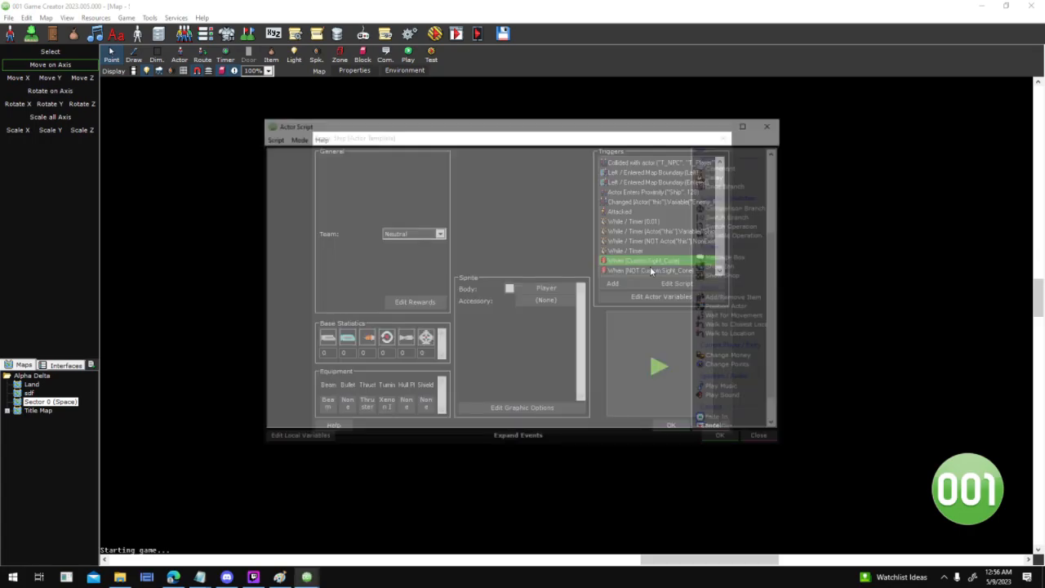
left_click(530, 301)
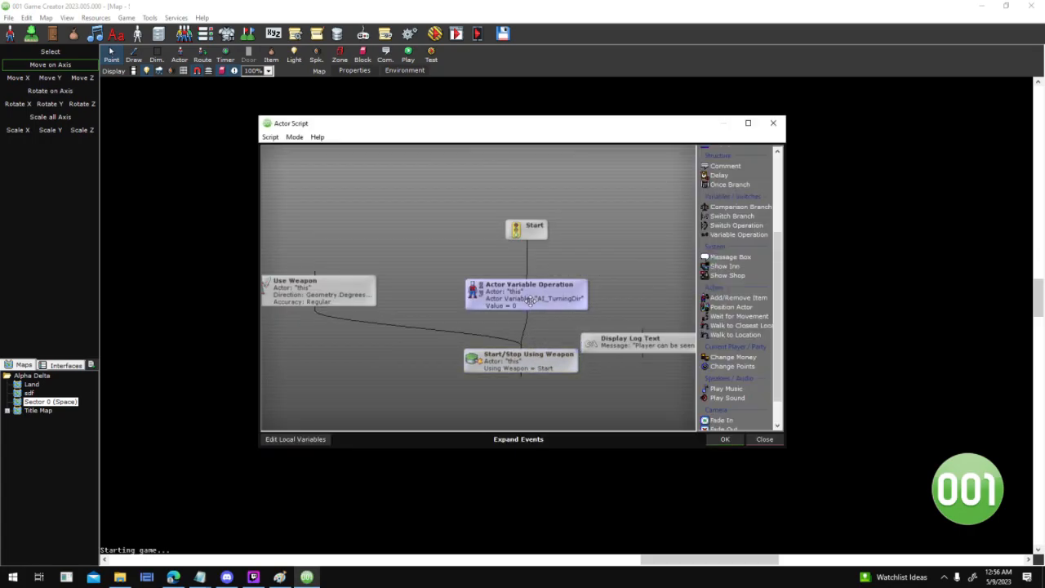
left_click(734, 443)
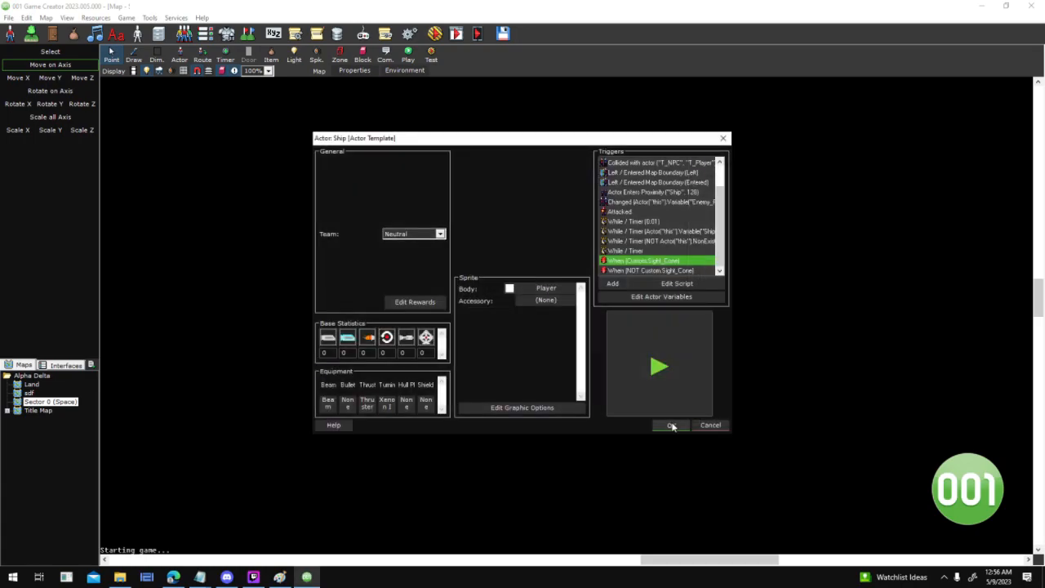
left_click(671, 425)
left_click(584, 406)
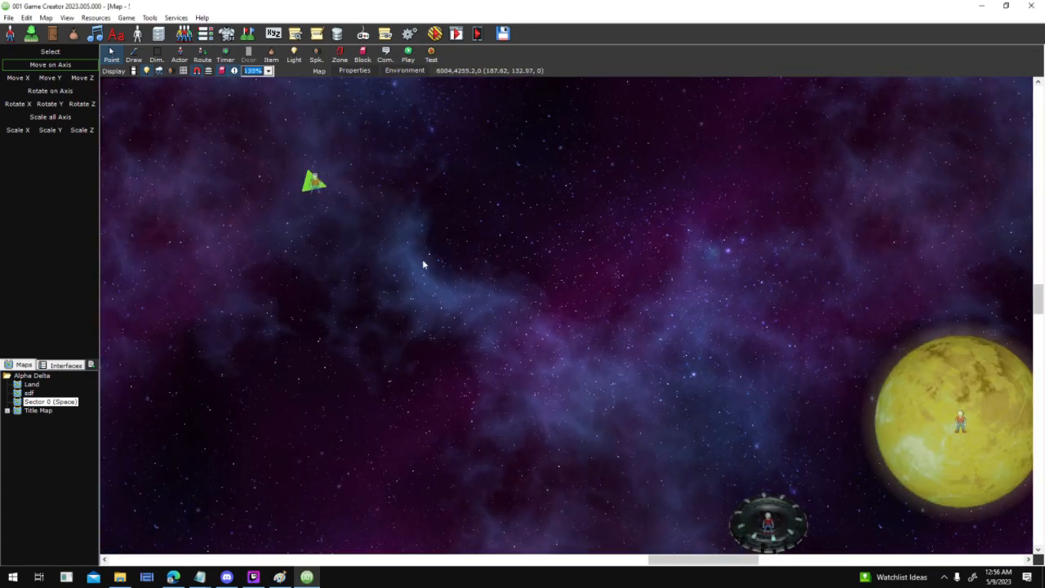
Examine the actor variables of the NPC ship placed on the Sector 0 map
mouse_move(592, 285)
middle_mouse_down()
mouse_move(514, 240)
mouse_move(576, 280)
middle_mouse_up()
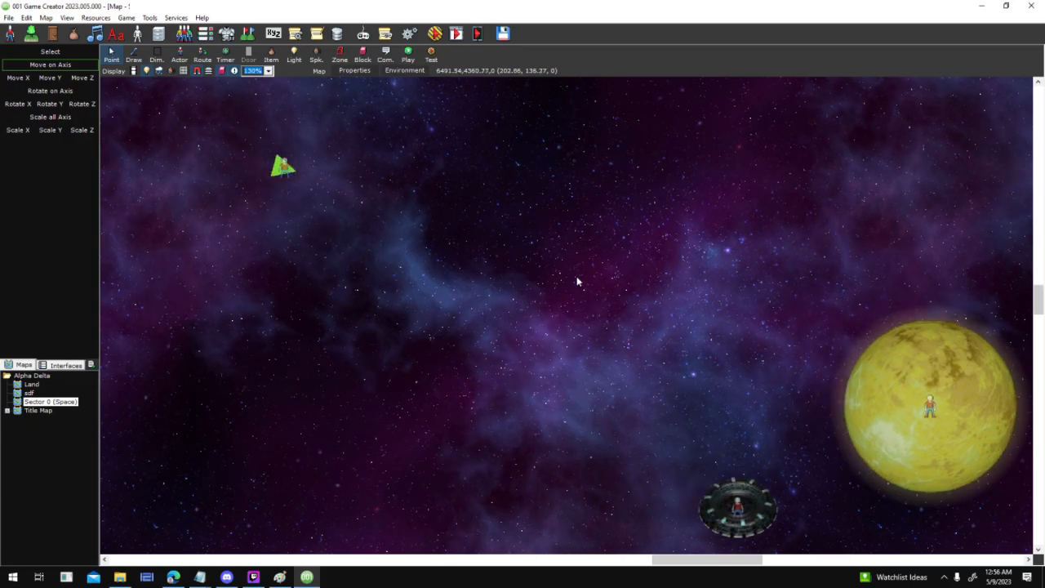
left_click(139, 35)
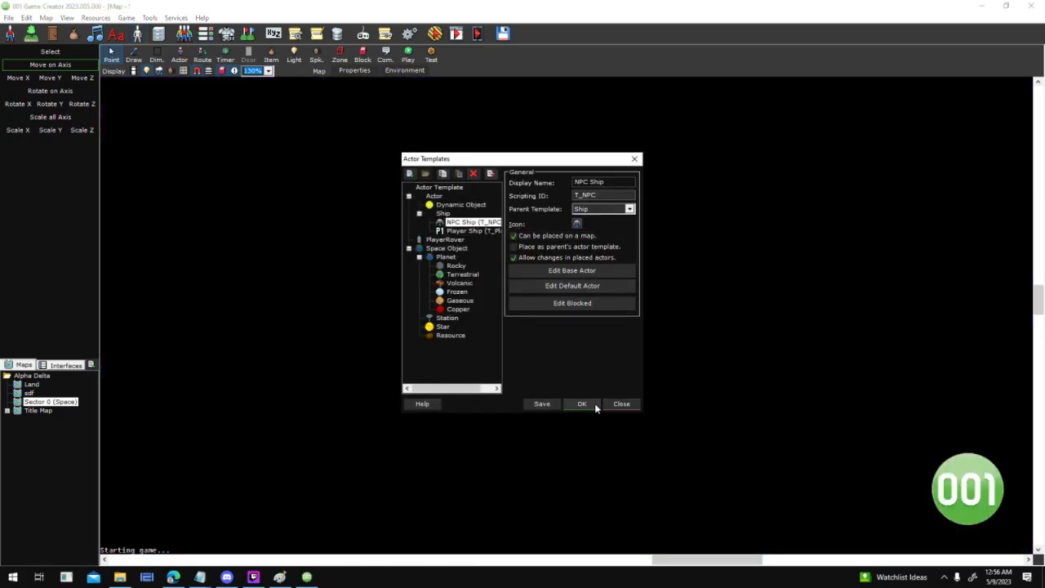
left_click(581, 404)
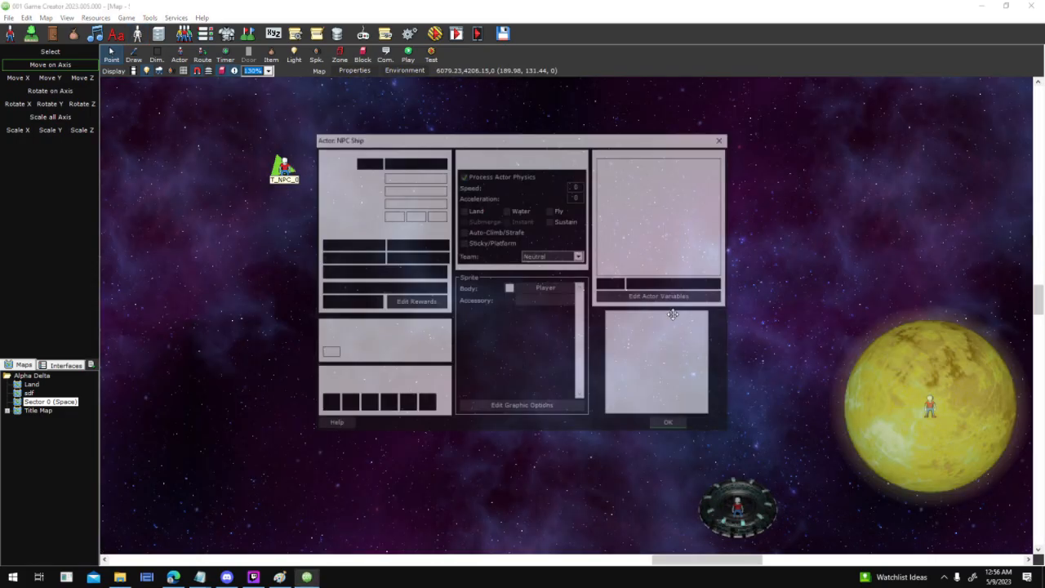
left_click(661, 296)
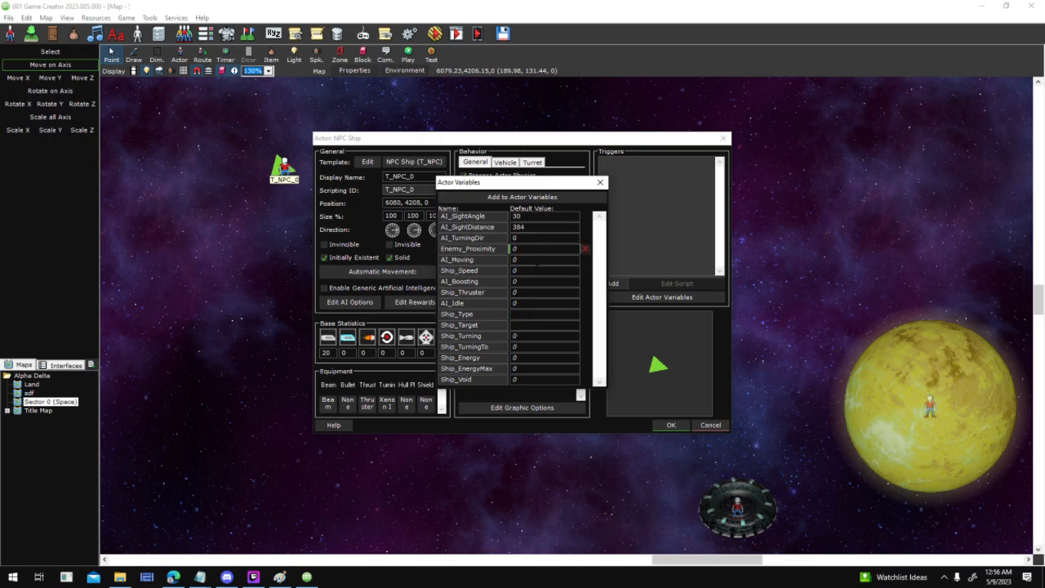
left_click(600, 182)
left_click(670, 424)
Start a test run of Alpha Delta and begin a new game
left_click(435, 52)
key("Return")
key("Return")
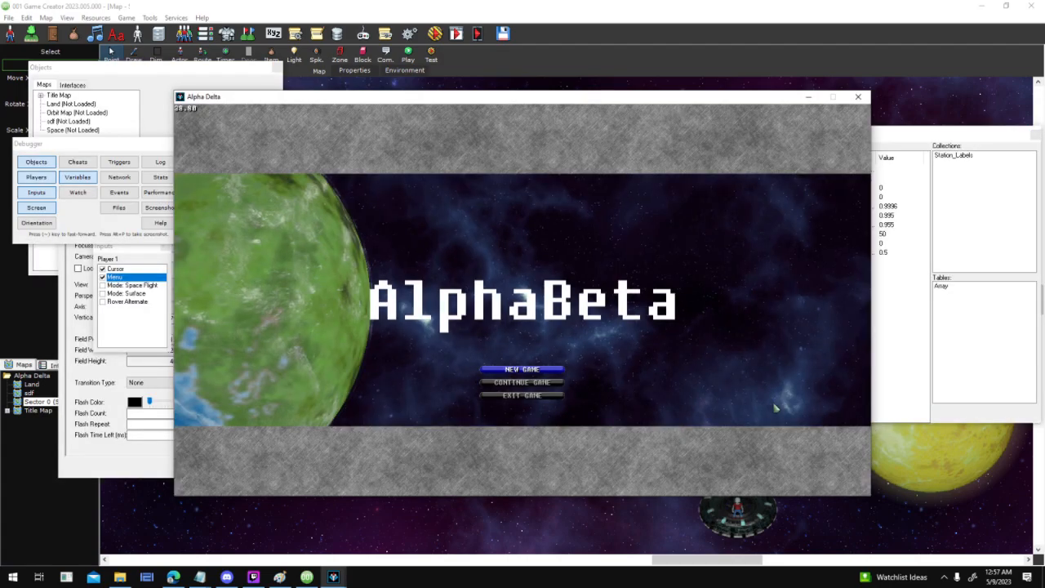
left_click(549, 371)
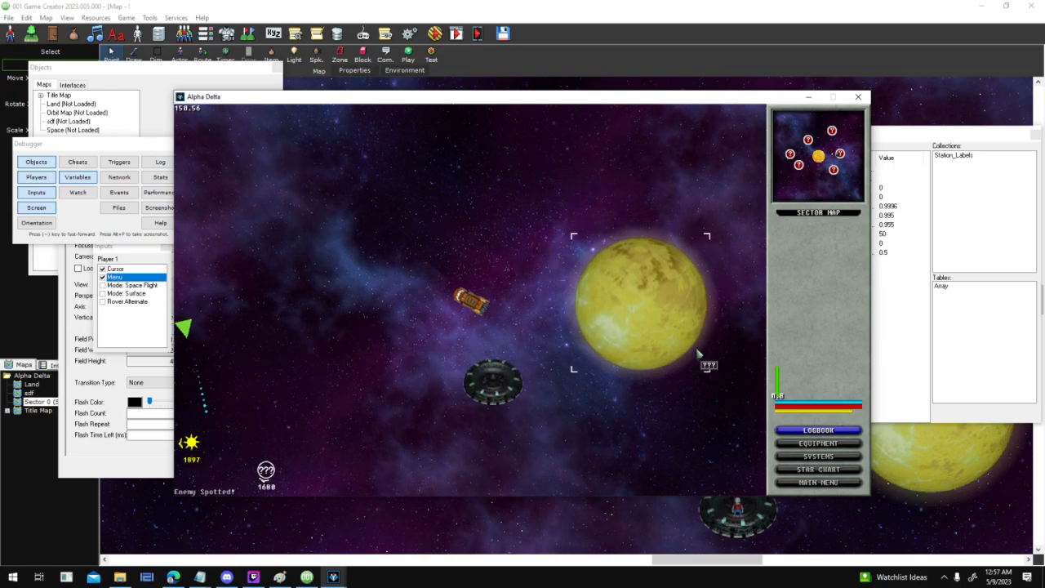
Fly the player ship away from the firing enemy and past the station, and end the test run
key("a")
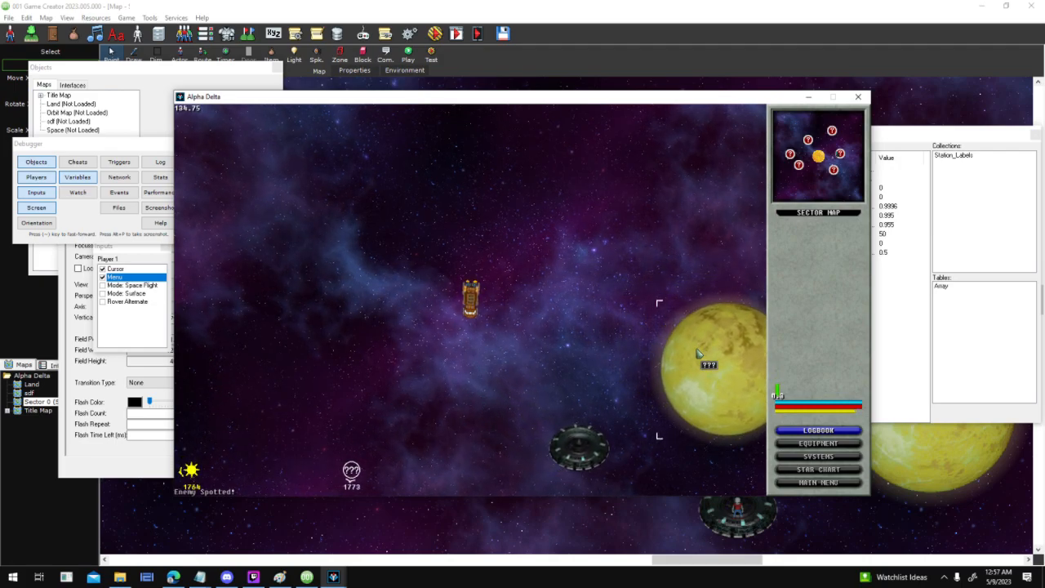
key("w")
key("a")
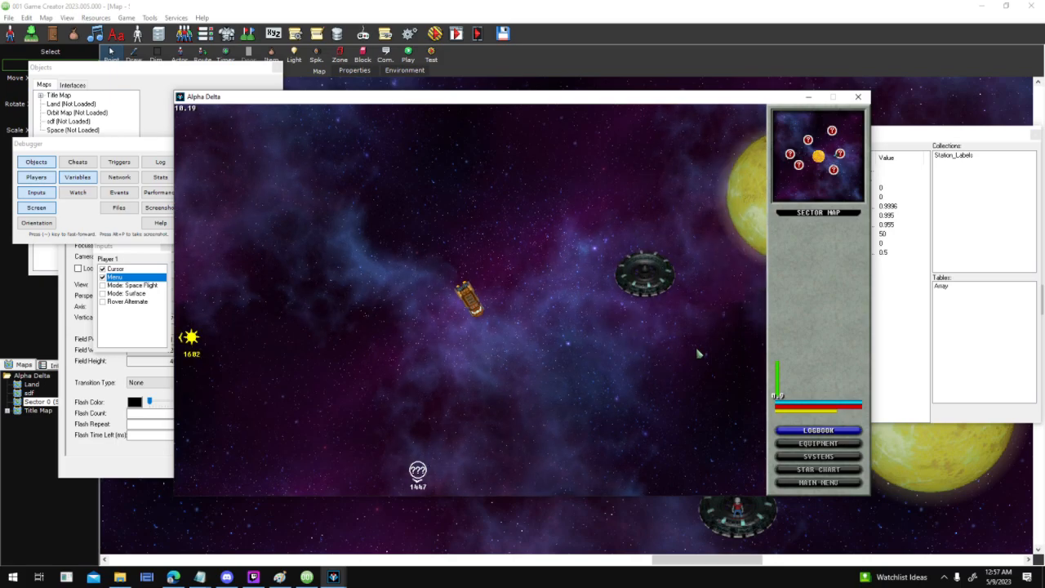
key("d")
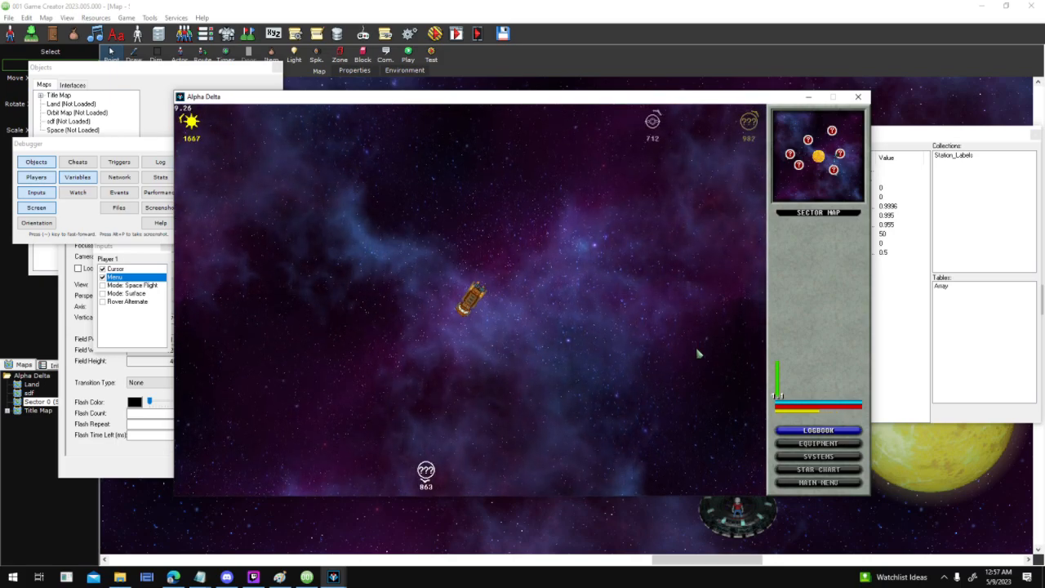
key("Escape")
Cancel the testing options and move the NPC ship closer to the station on the Sector 0 map
left_click(431, 62)
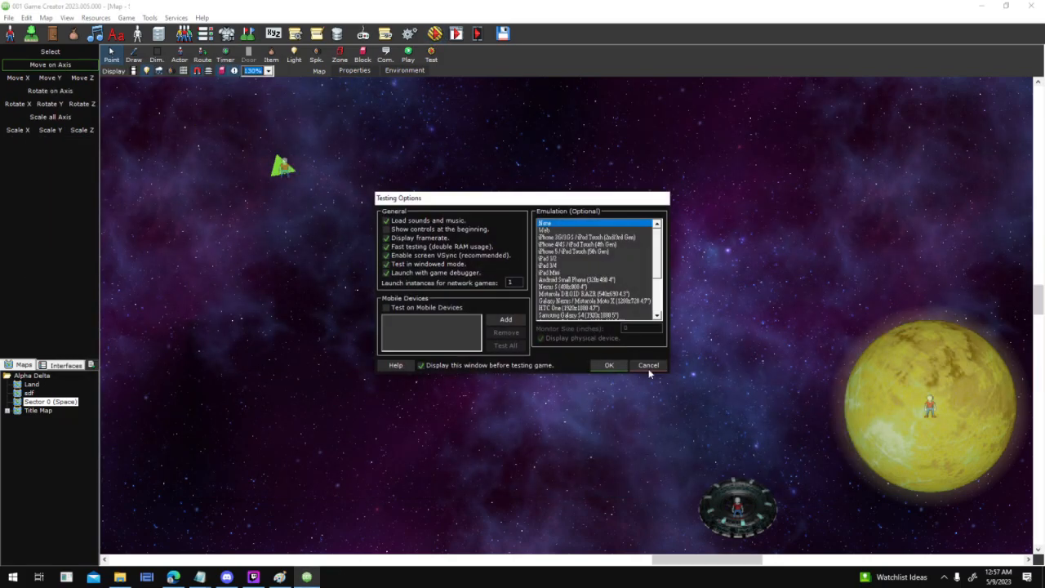
left_click(648, 366)
left_click_drag(283, 168, 621, 326)
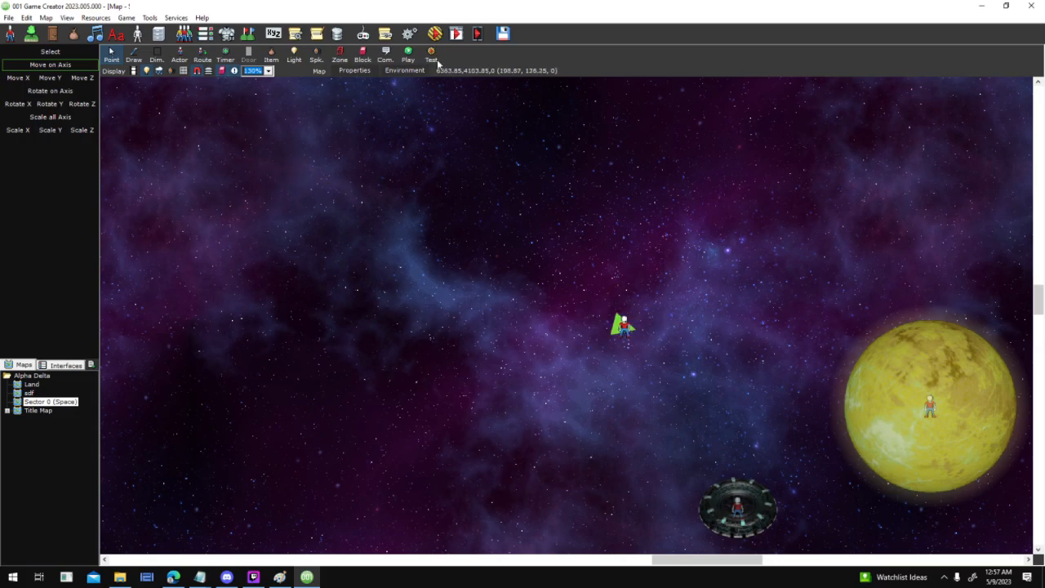
Start a test run of Alpha Delta and begin a new game with the NPC ship at its new position
left_click(432, 55)
key("Return")
key("Return")
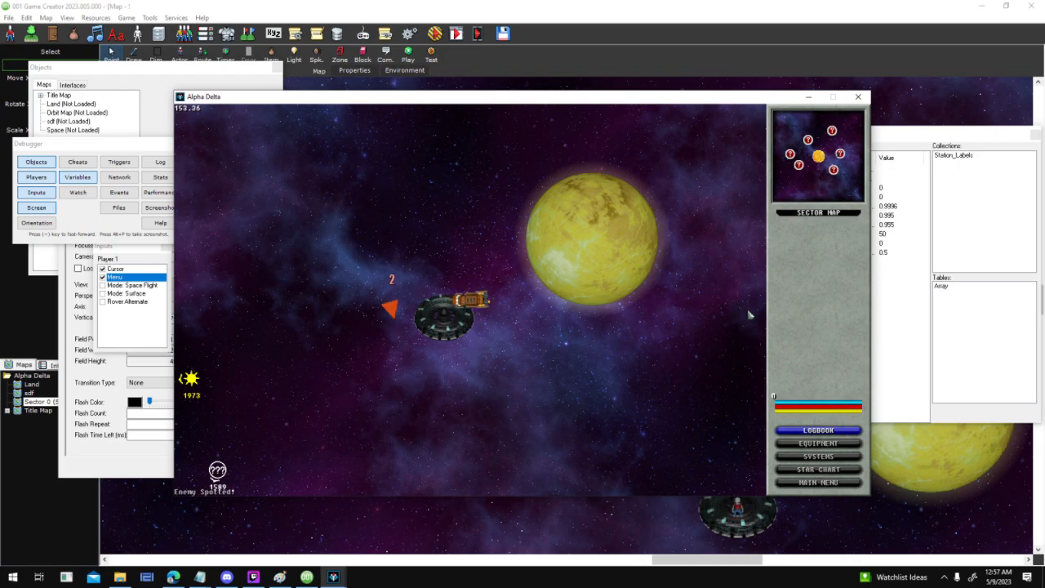
Fly the player ship past the station and away from the attacking enemy, turning to dodge its shots
key("Up")
key("Left")
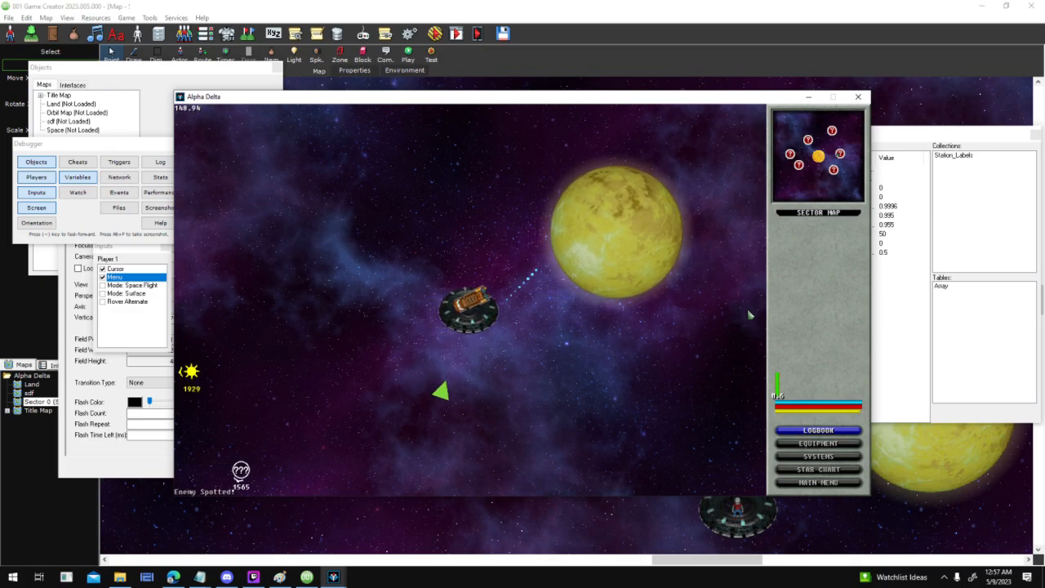
key("Up")
key("Left")
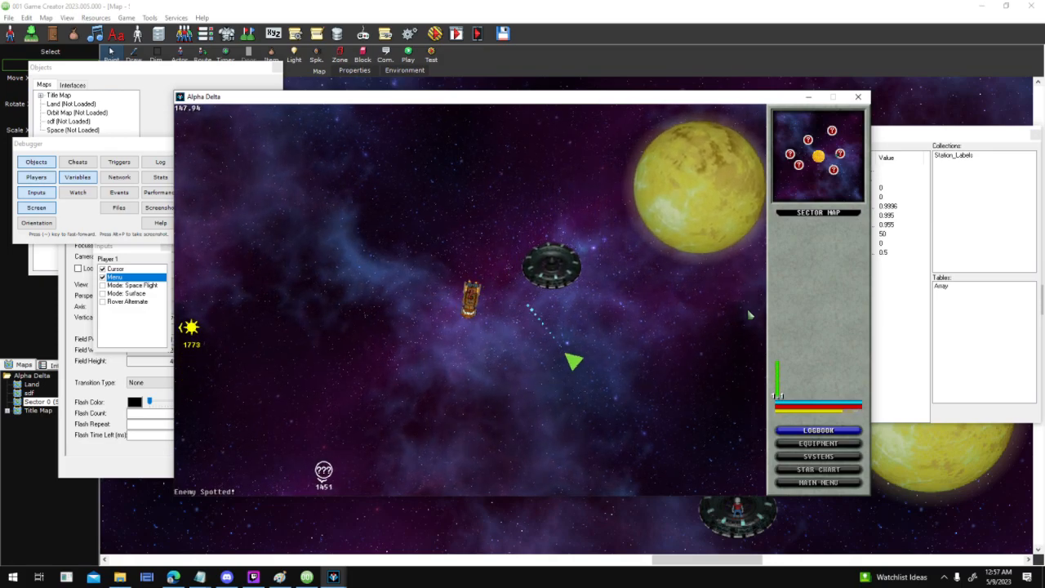
key("Left")
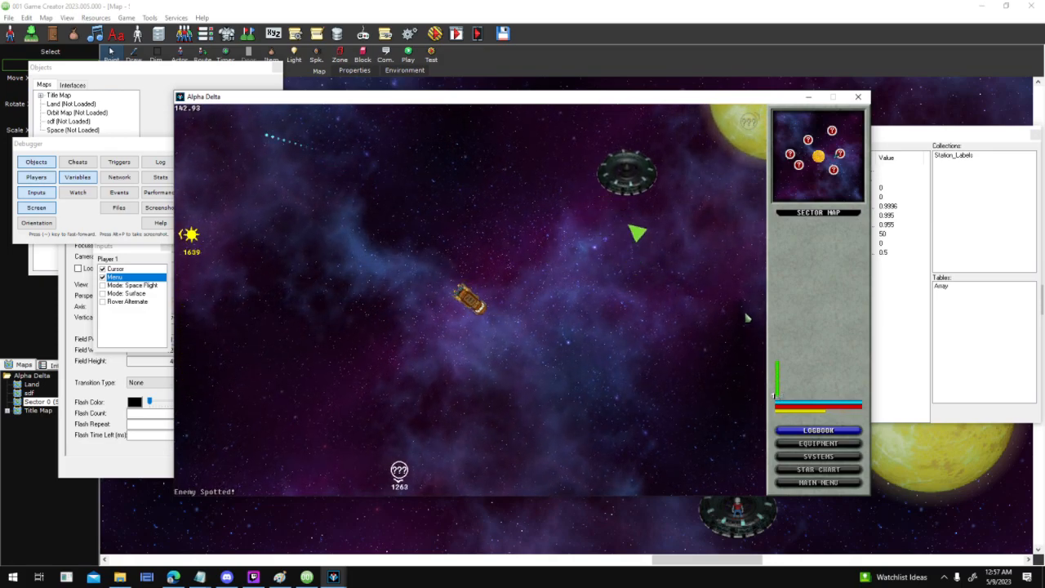
key("Left")
key("Up")
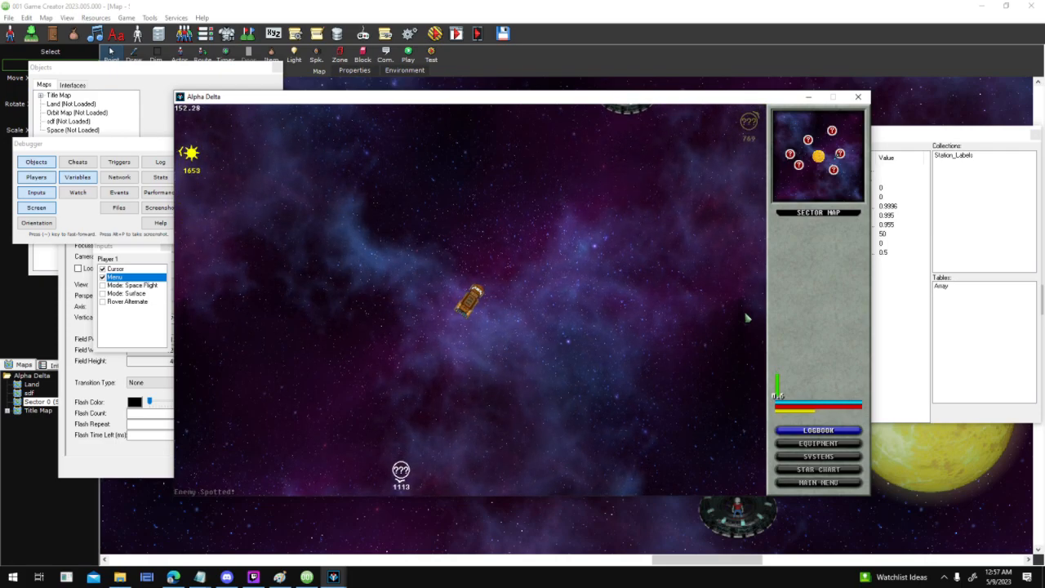
Fly the player ship back toward the station and engage the enemy beside it
key("Up")
key("Left")
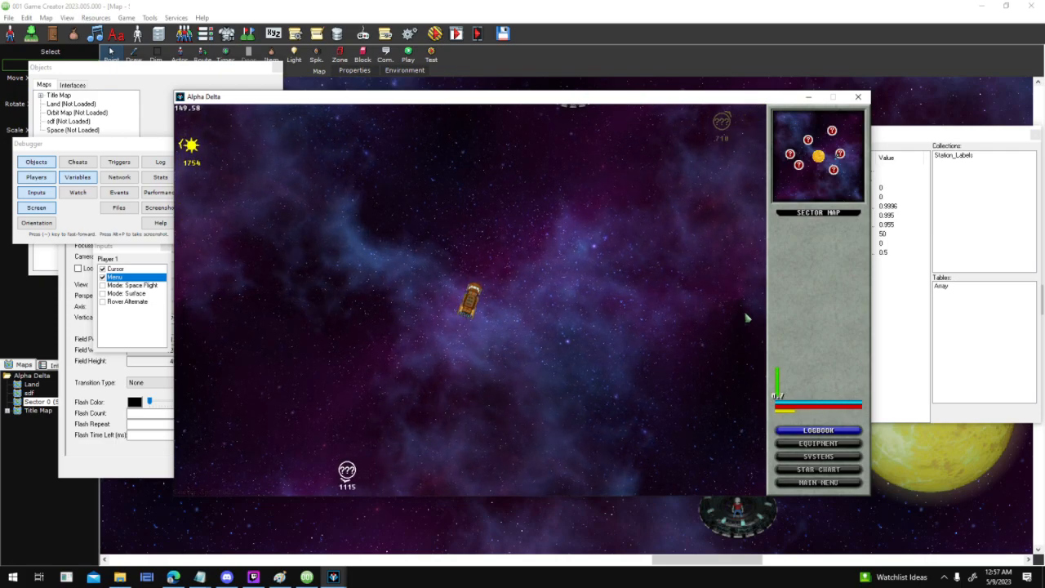
key("Up")
key("Left")
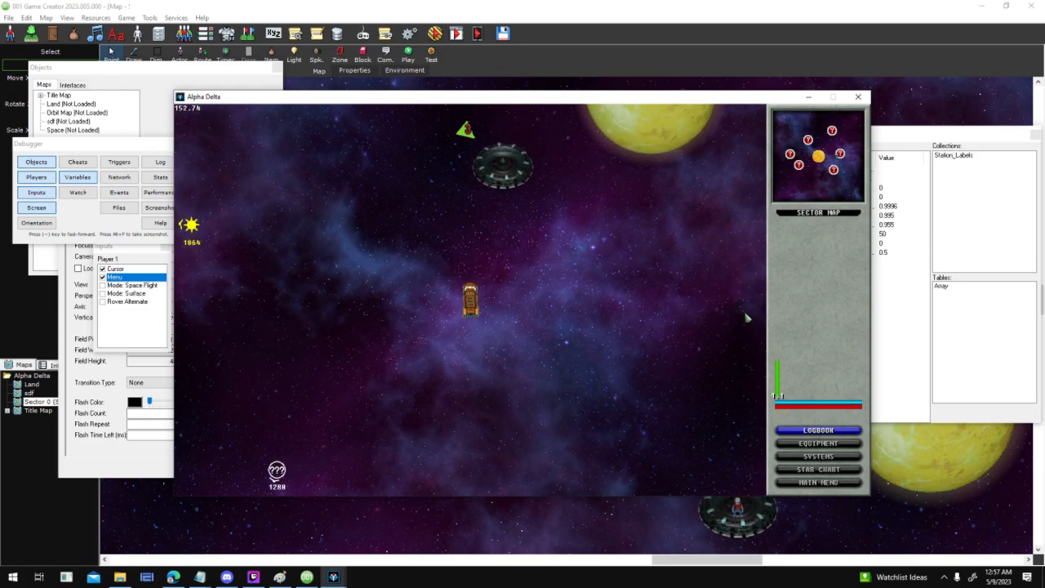
key("Left")
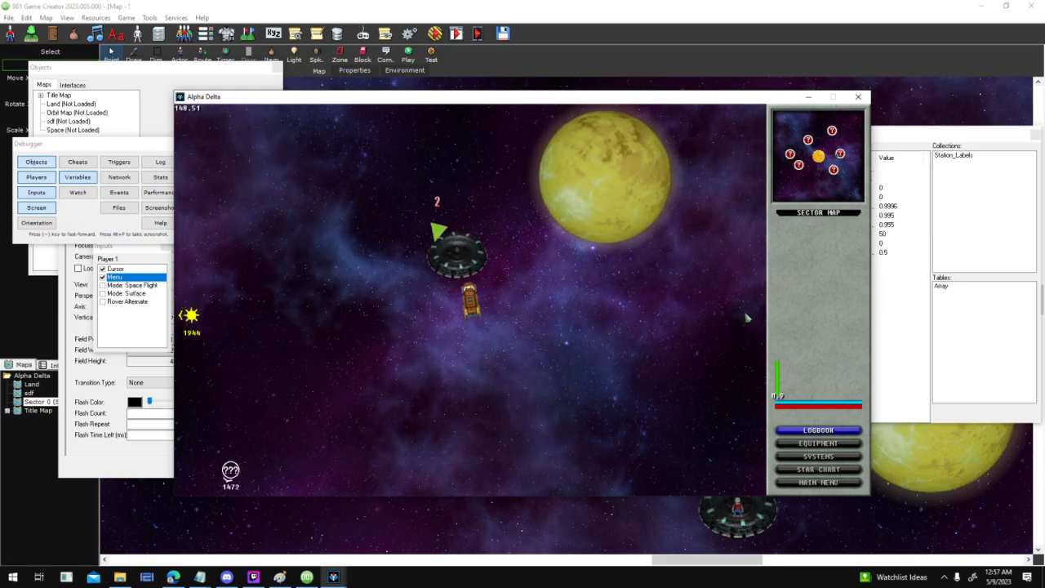
key("Left")
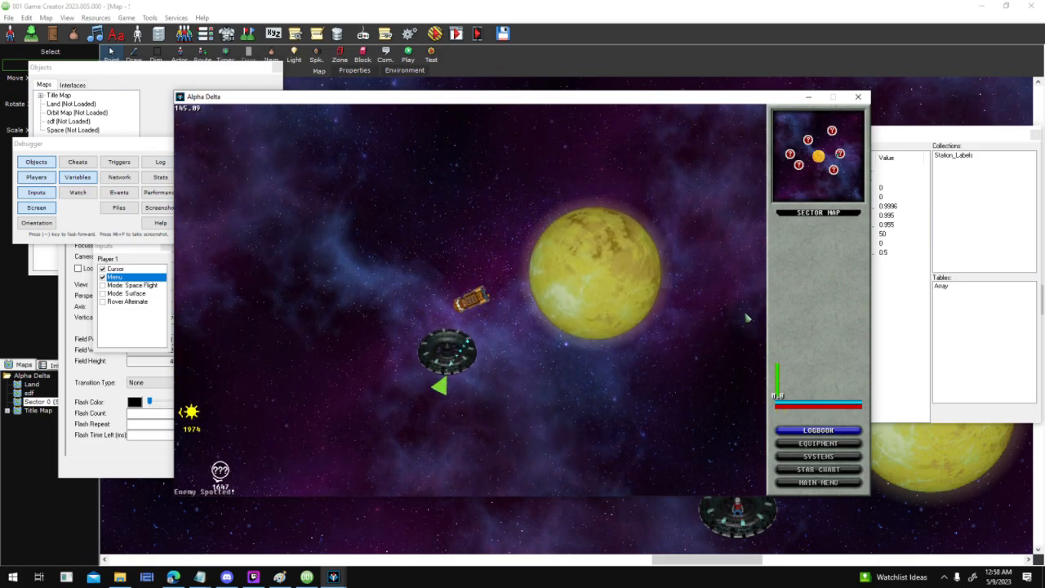
Turn the player ship to face the enemy near the station and shoot it down
key("Left")
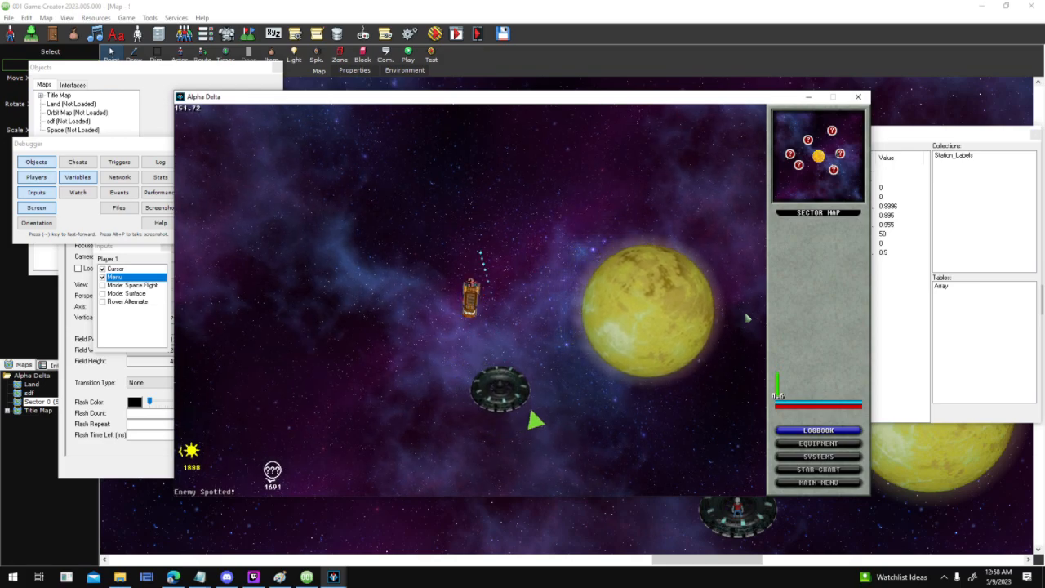
key("Left")
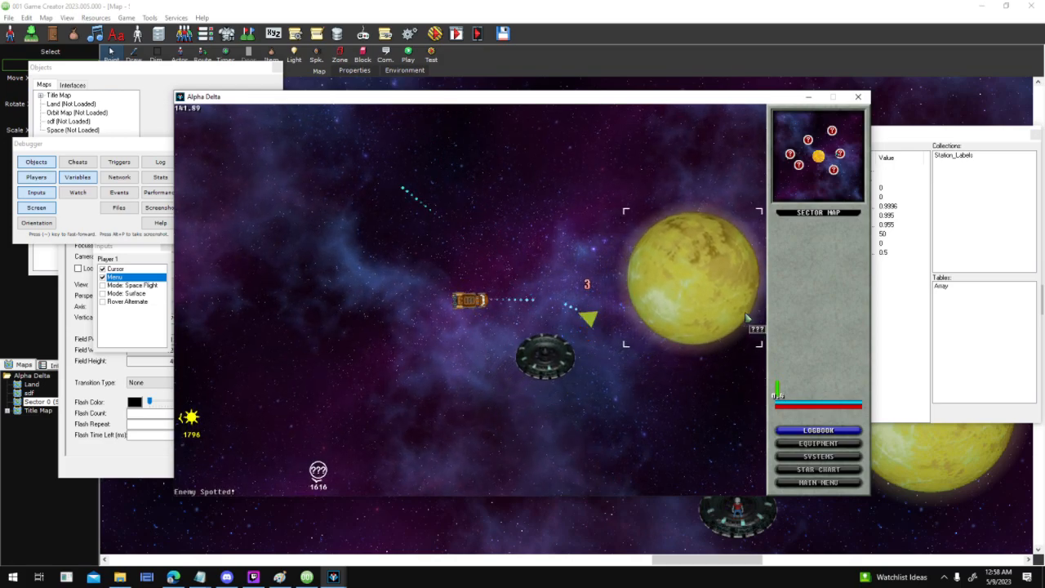
key("Left")
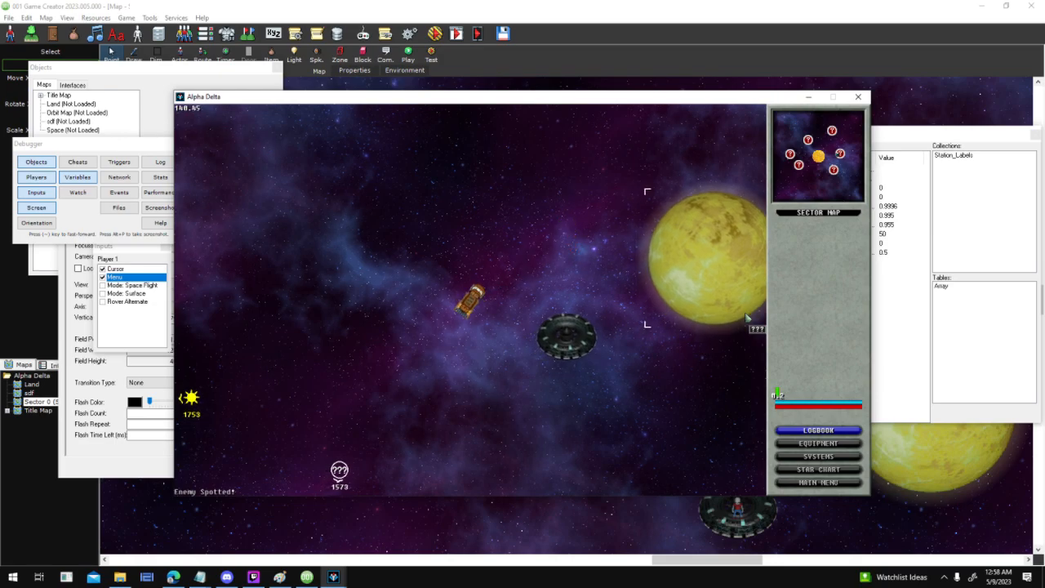
key("Left")
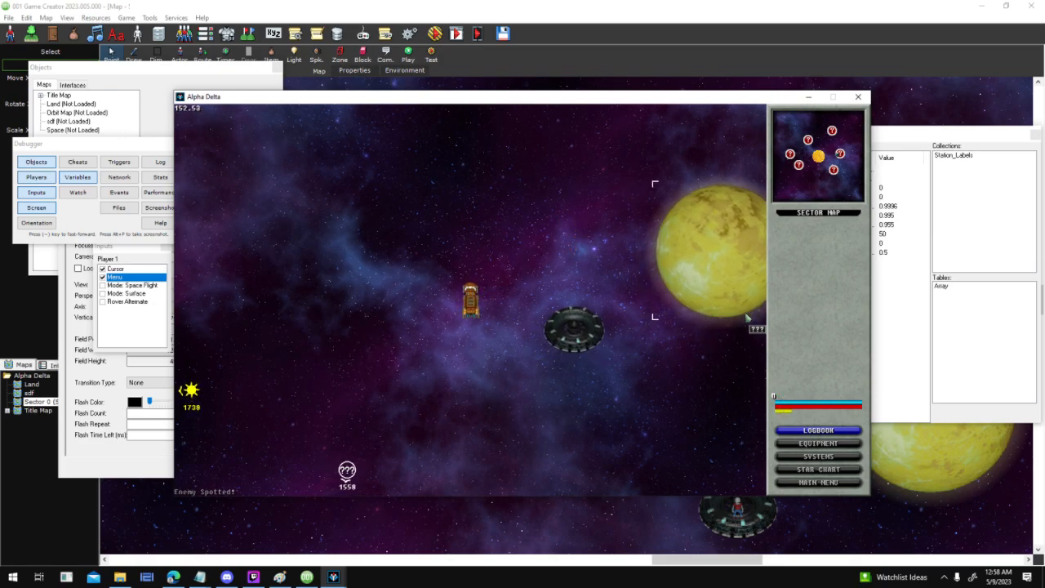
Fly the player ship around the area above the station and end the test run
key("Right")
key("Up")
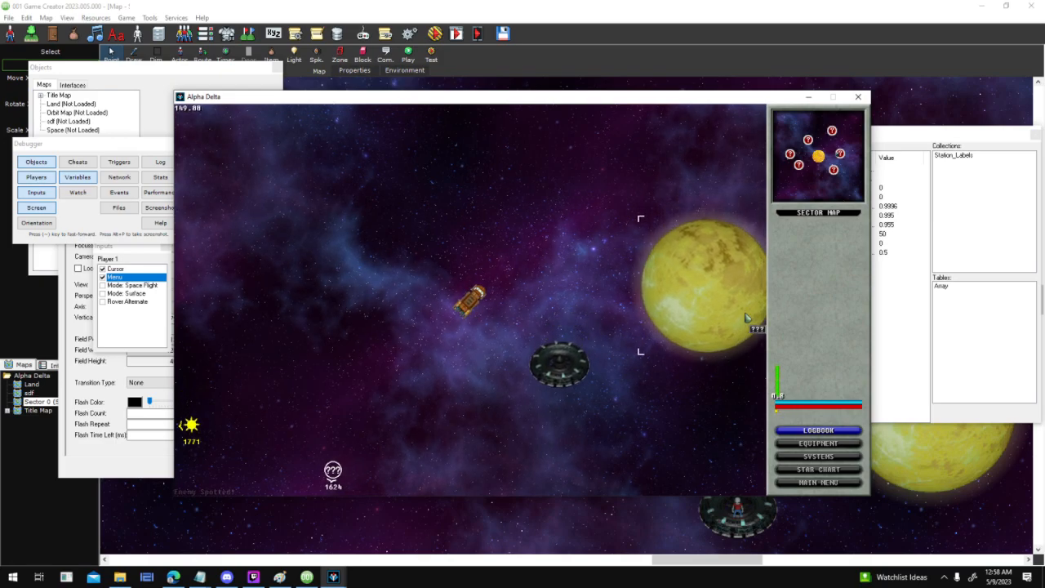
key("Left")
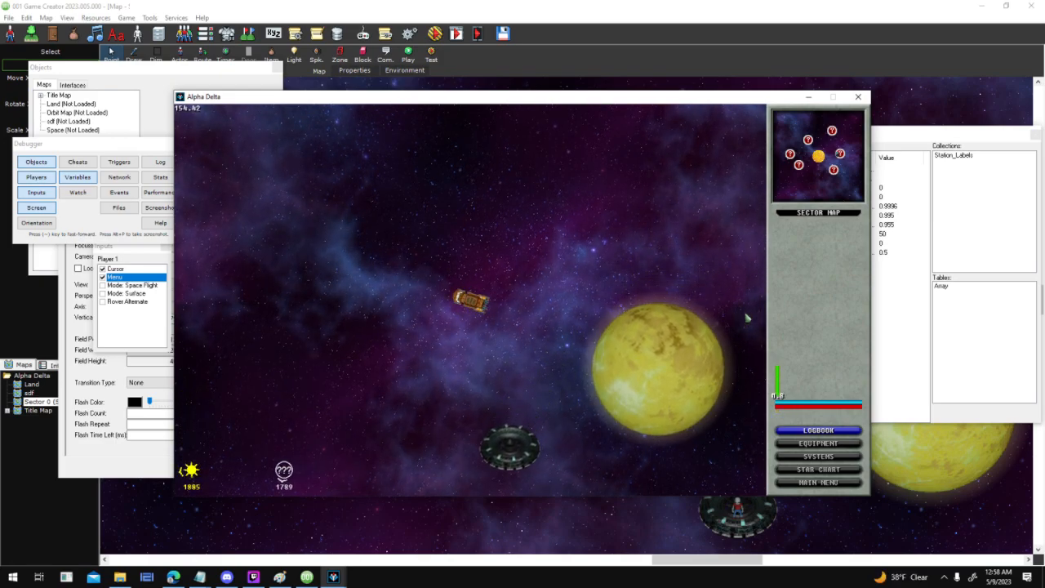
key("Left")
key("Up")
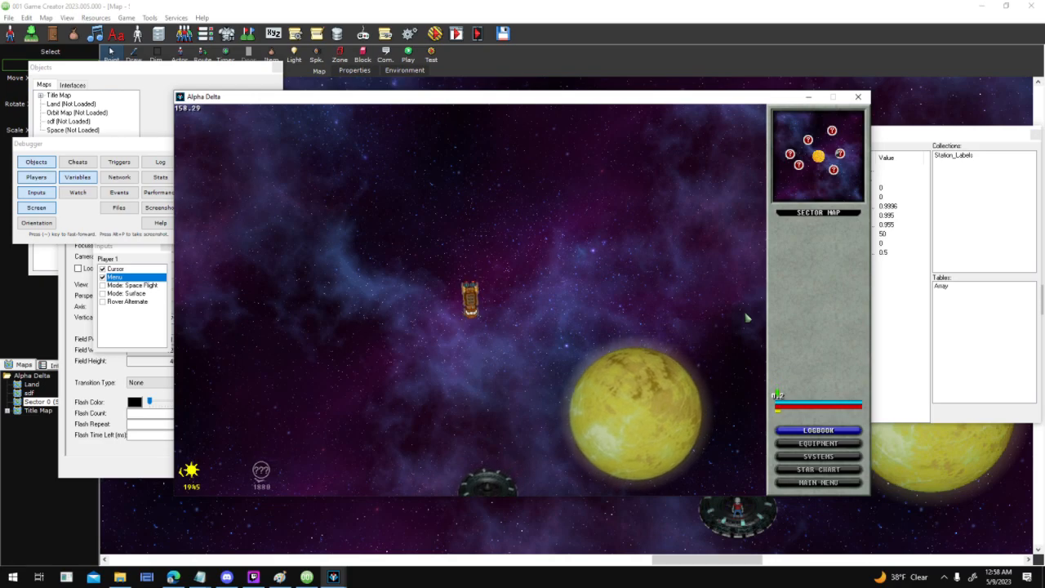
key("Up")
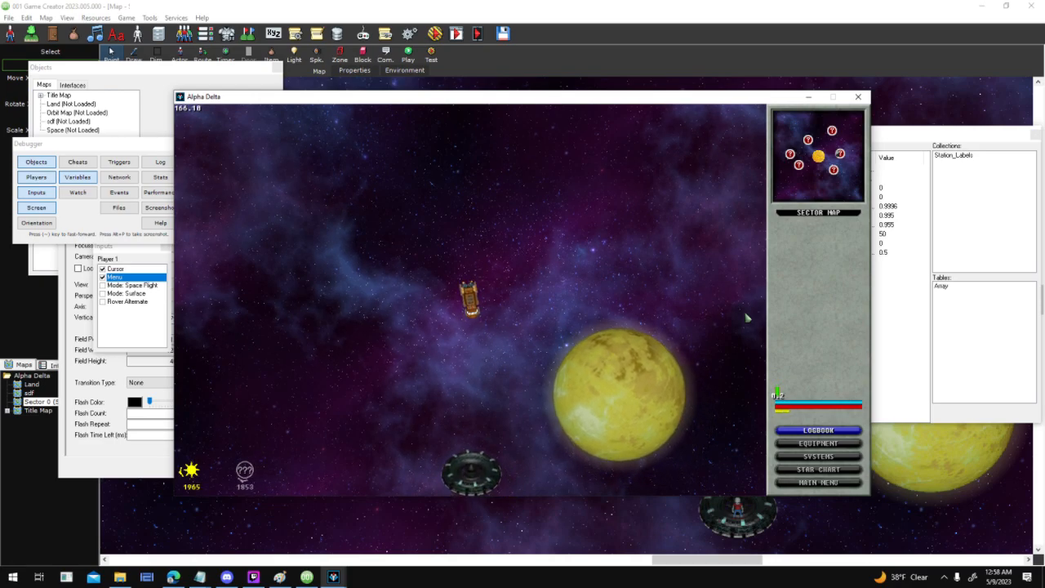
left_click(858, 97)
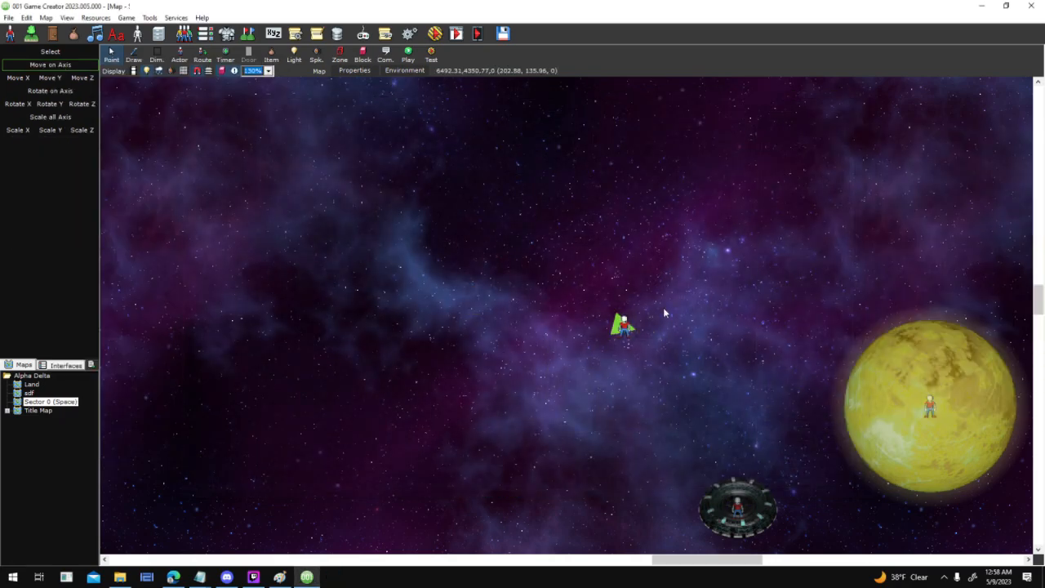
Reposition the NPC ship in the open space above the station on the Sector 0 map
scroll(521, 327, "up", 5)
middle_click_drag(359, 276, 803, 433)
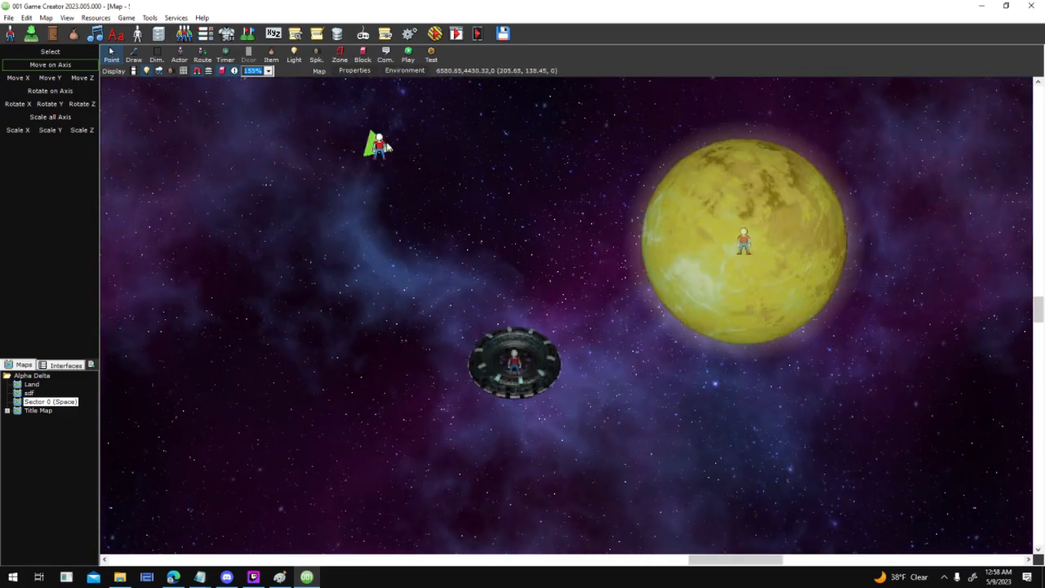
left_click_drag(377, 145, 337, 173)
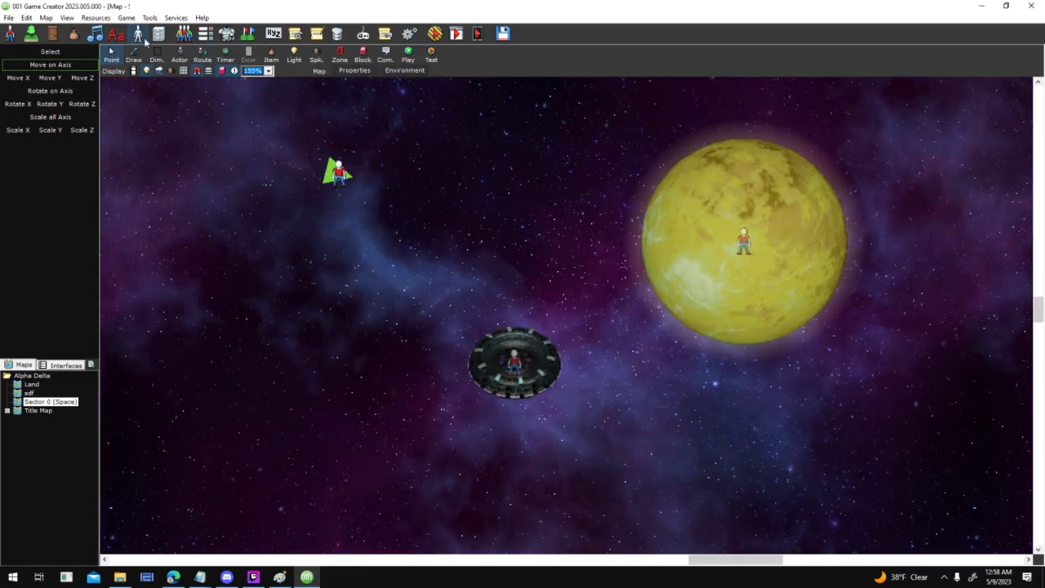
Examine the base actor settings of the NPC Ship actor template
left_click(143, 37)
left_click(472, 221)
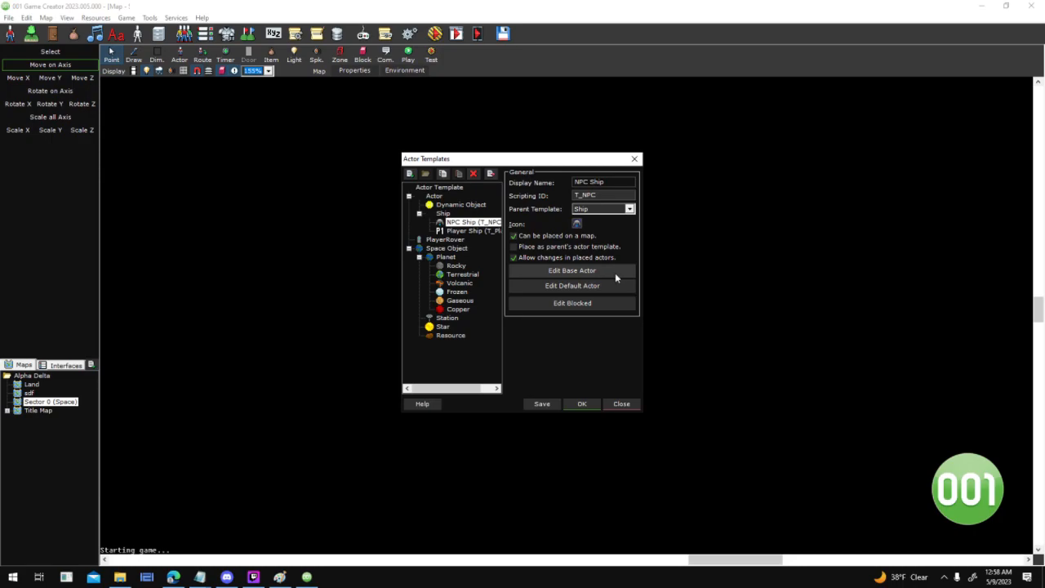
left_click(614, 273)
scroll(724, 187, "down", 3)
scroll(723, 187, "up", 3)
left_click(723, 138)
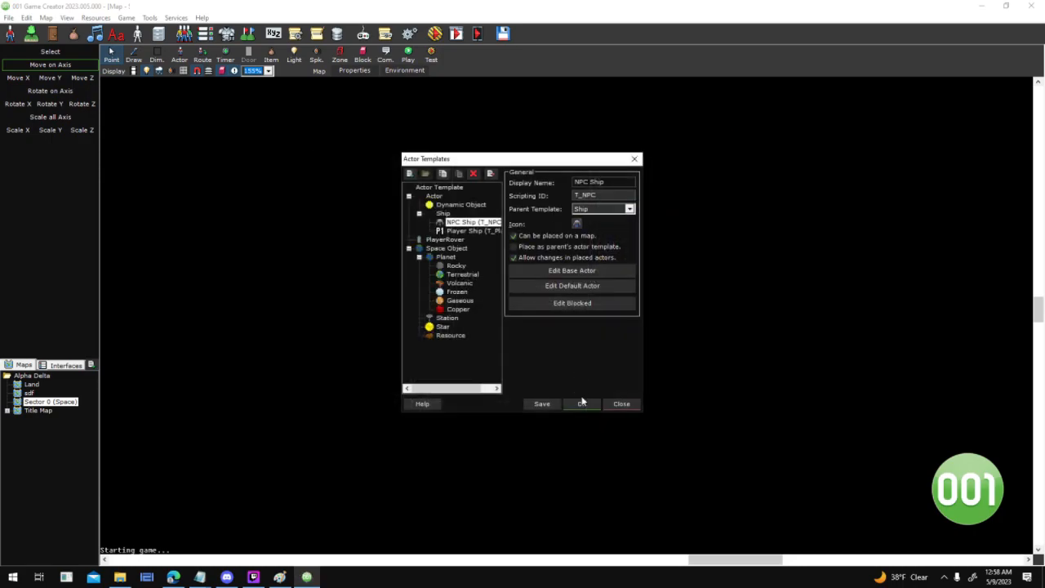
left_click(582, 403)
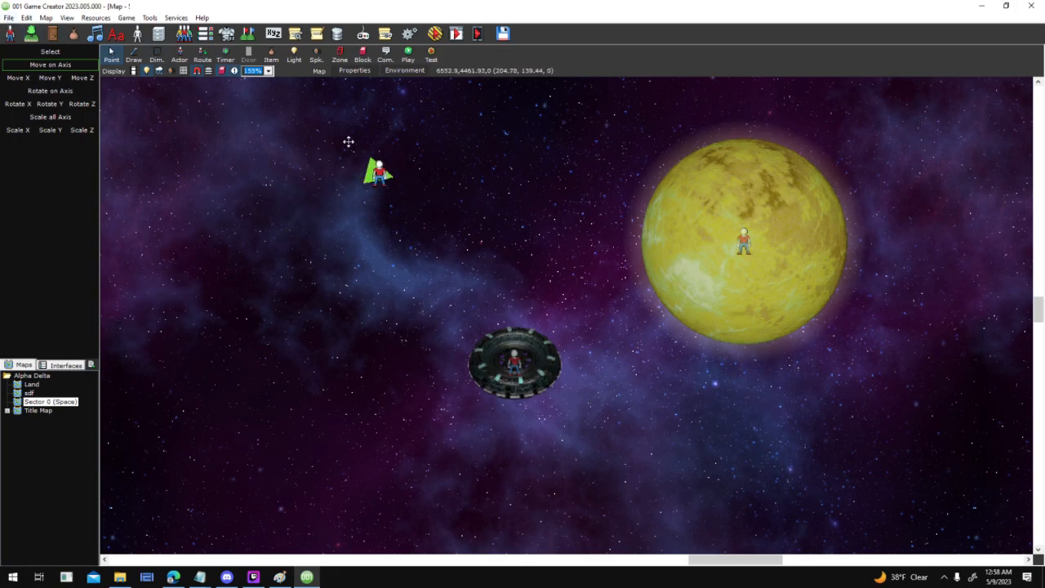
Check the equipment and statistics in the properties of the NPC ship placed on the Sector 0 map
middle_click_drag(498, 182, 568, 364)
scroll(505, 306, "up", 1)
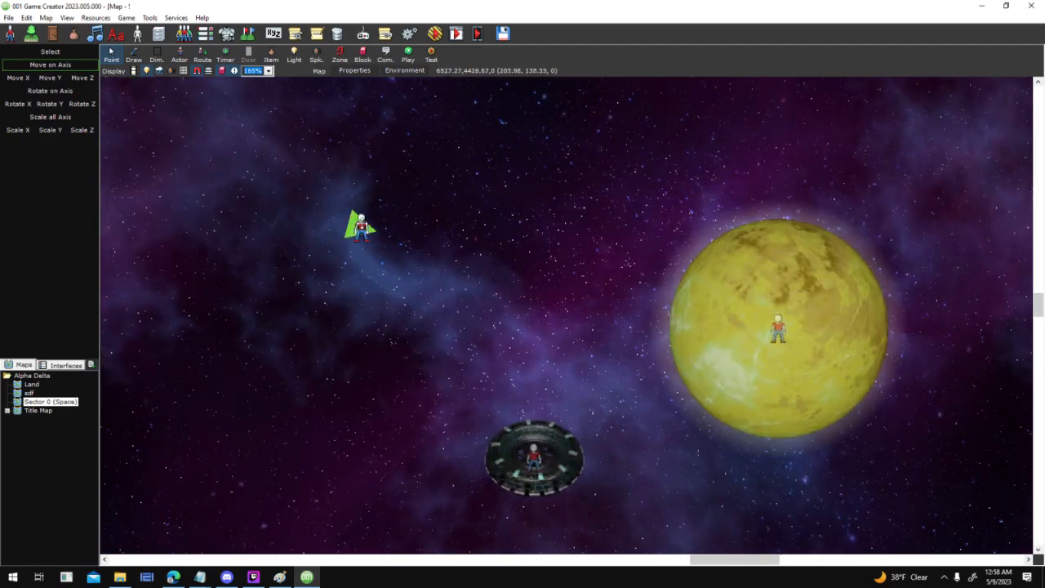
double_click(376, 227)
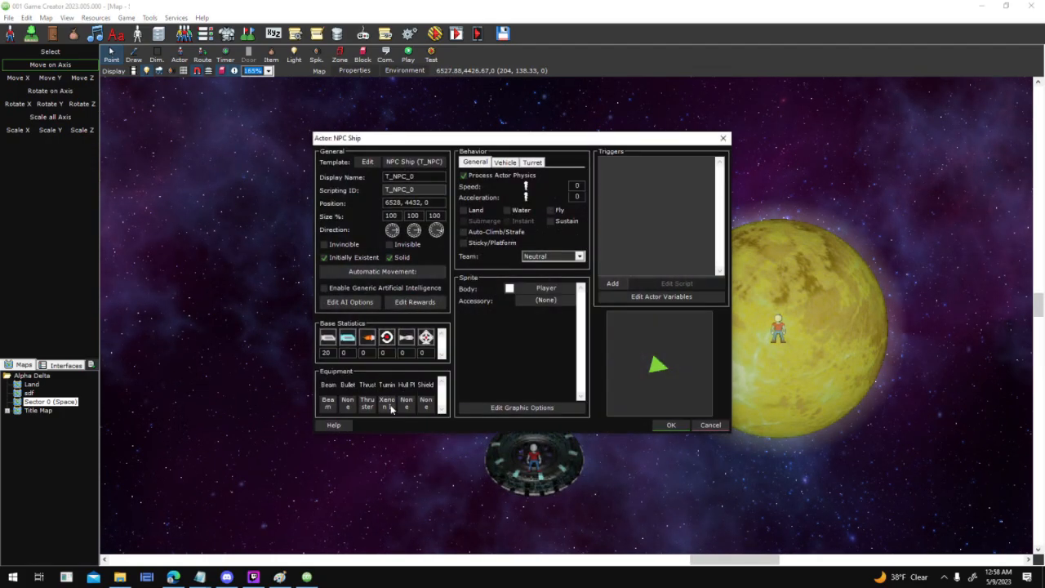
left_click(664, 426)
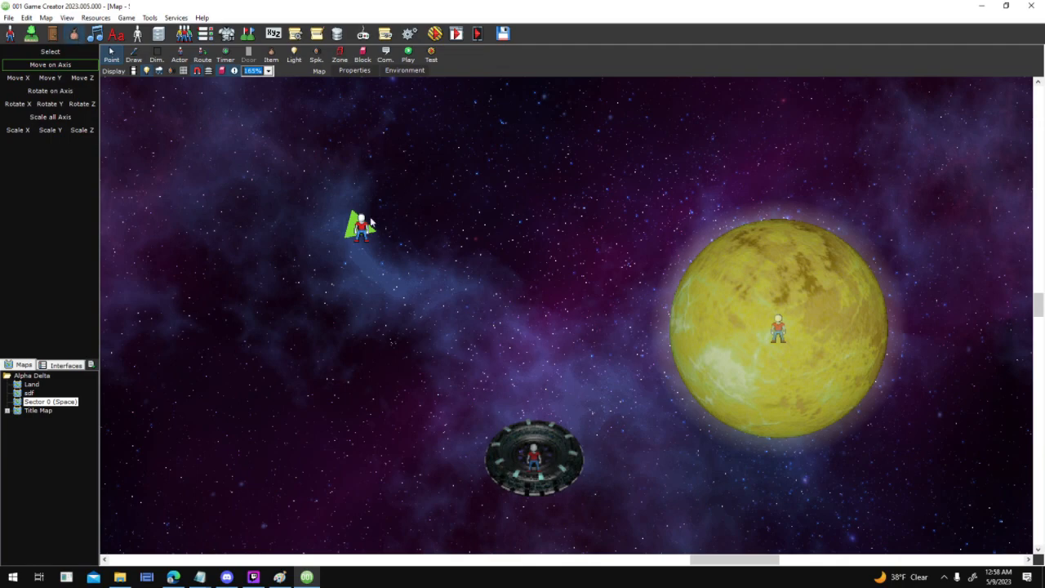
Look over the Beam weapon's settings in the game's item list
left_click(314, 258)
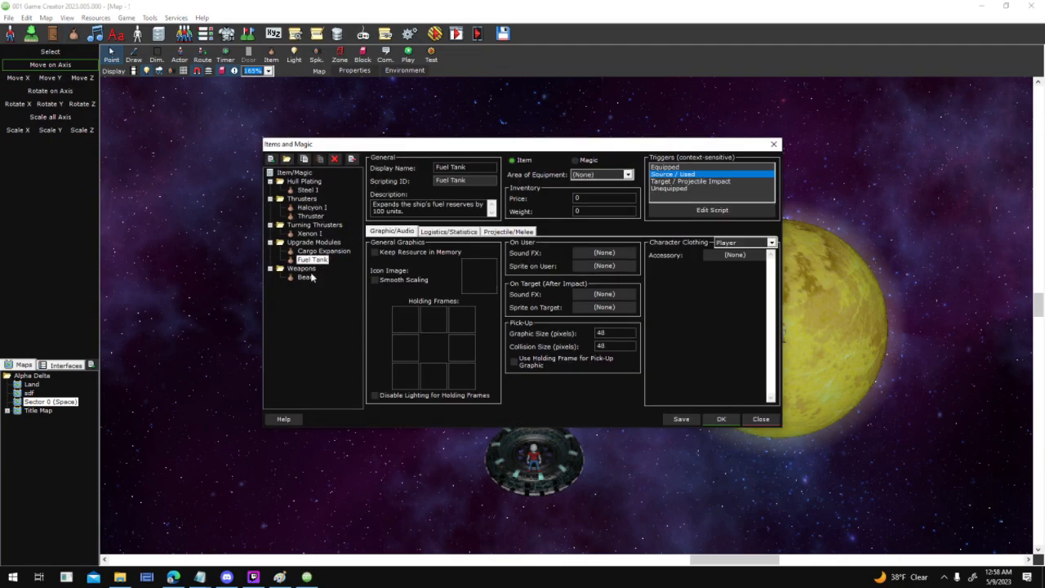
left_click(306, 277)
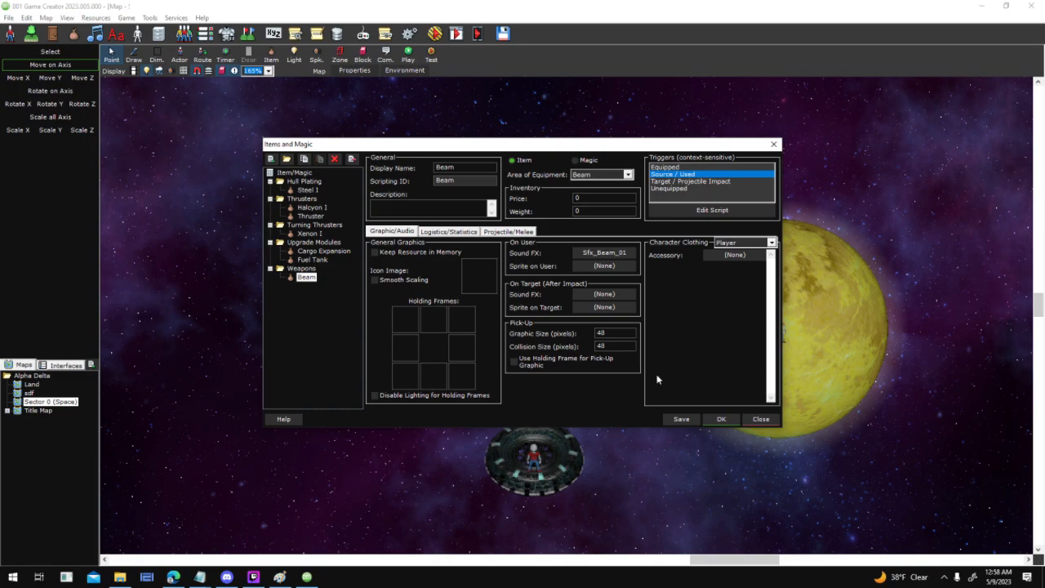
left_click(718, 418)
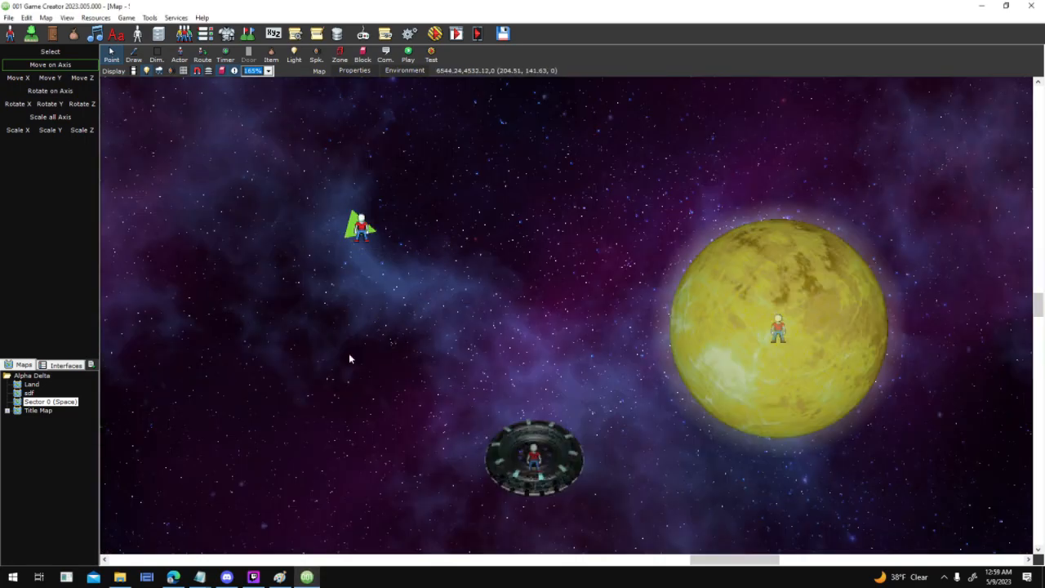
Switch to Twitch Studio, check the stream's activity feed and chat, and return to the map
left_click(254, 577)
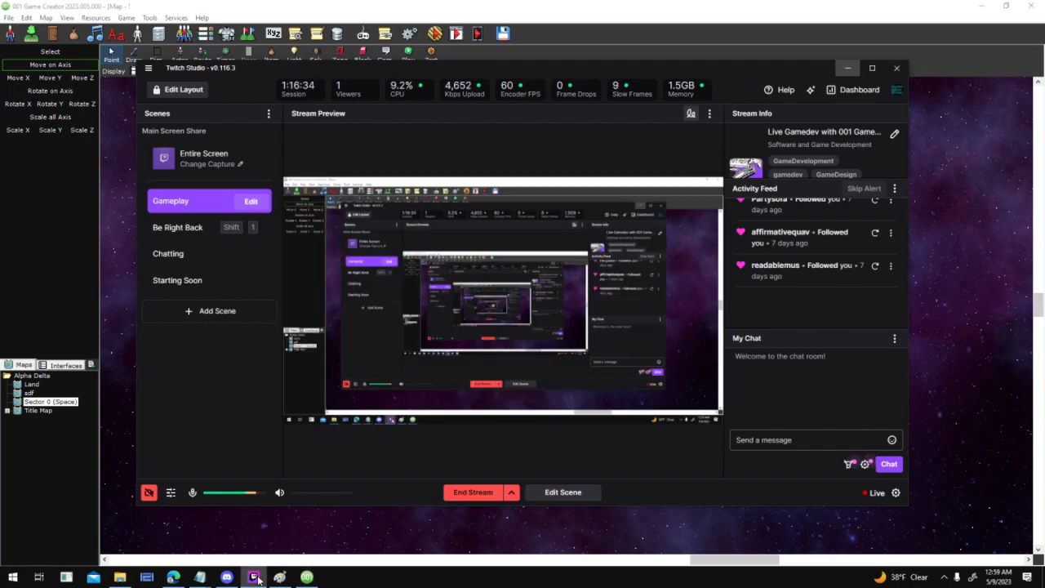
scroll(764, 301, "up", 3)
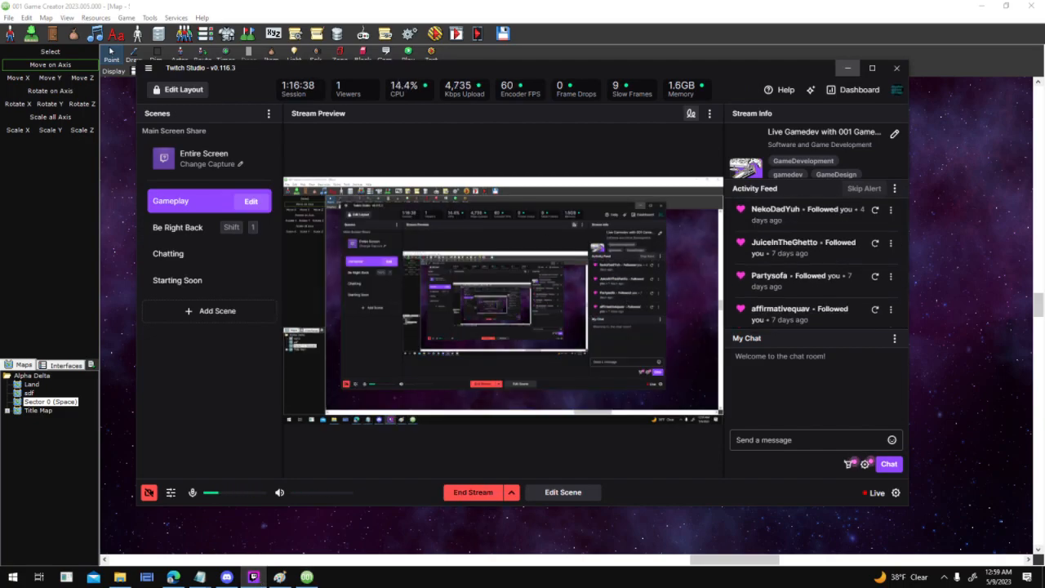
left_click(847, 68)
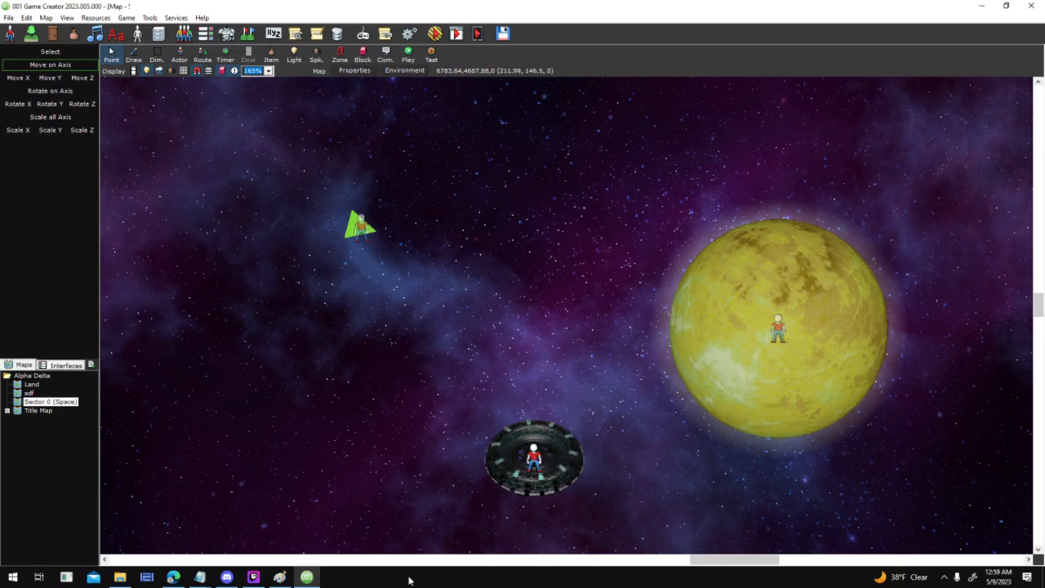
Switch to the web browser and open the Downloads page of the Screaming Brain Studios website
left_click(187, 580)
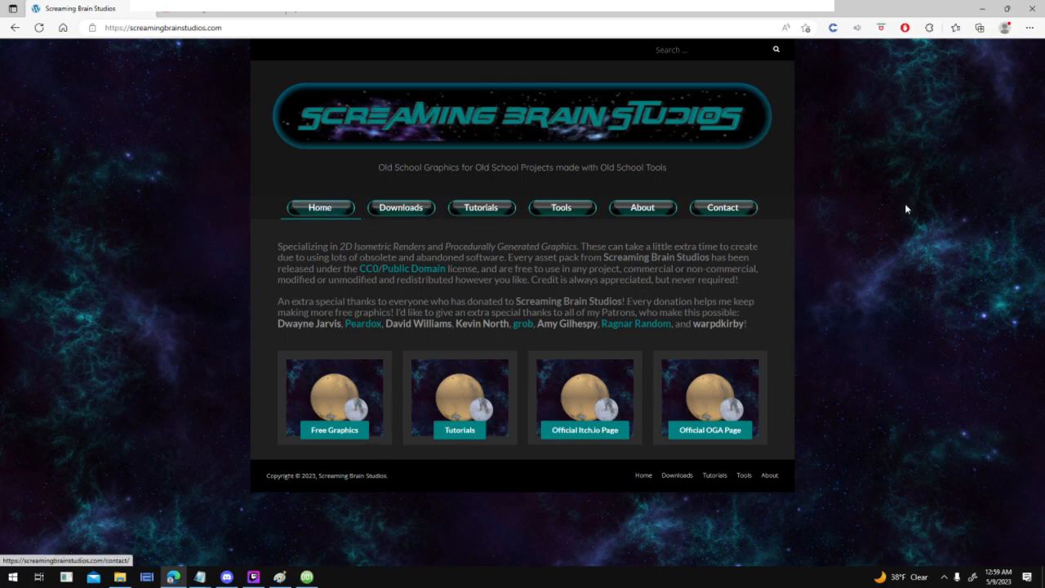
left_click(186, 28)
left_click(168, 310)
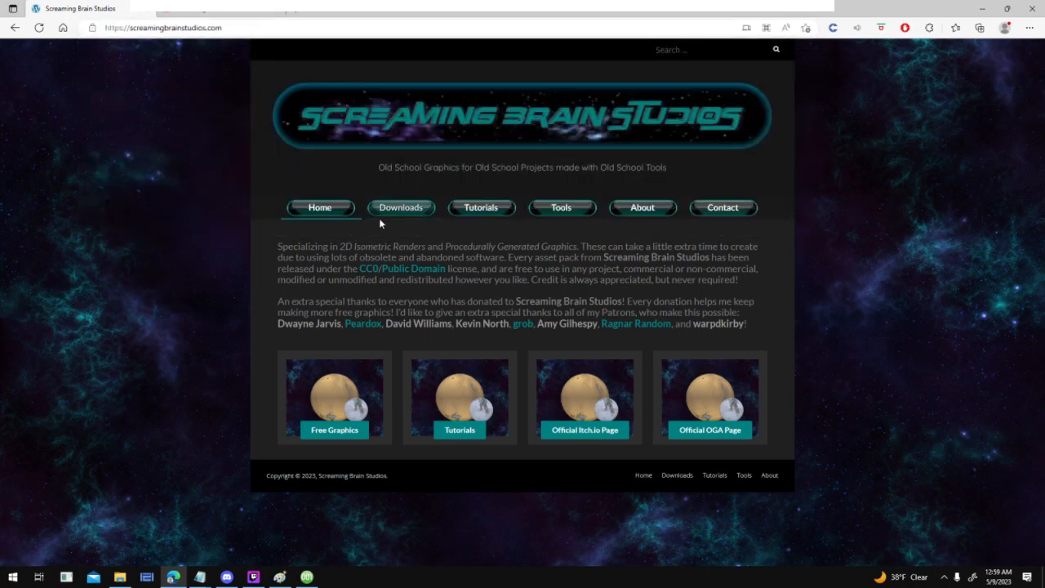
left_click(407, 216)
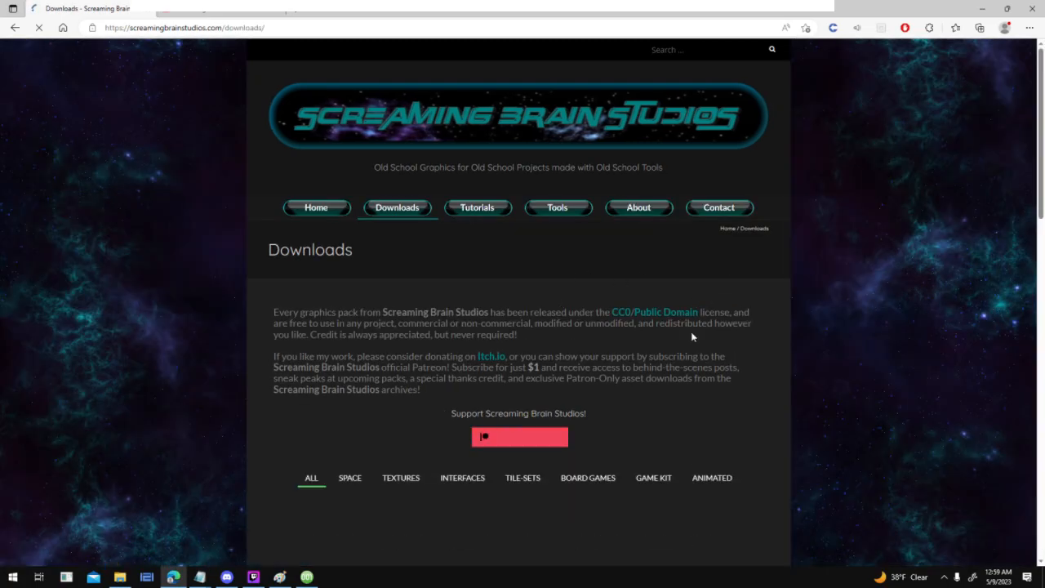
Look over the Downloads page, marking the CC0/Public Domain license note and viewing the full gallery of graphics packs
left_click_drag(606, 311, 823, 289)
left_click(825, 292)
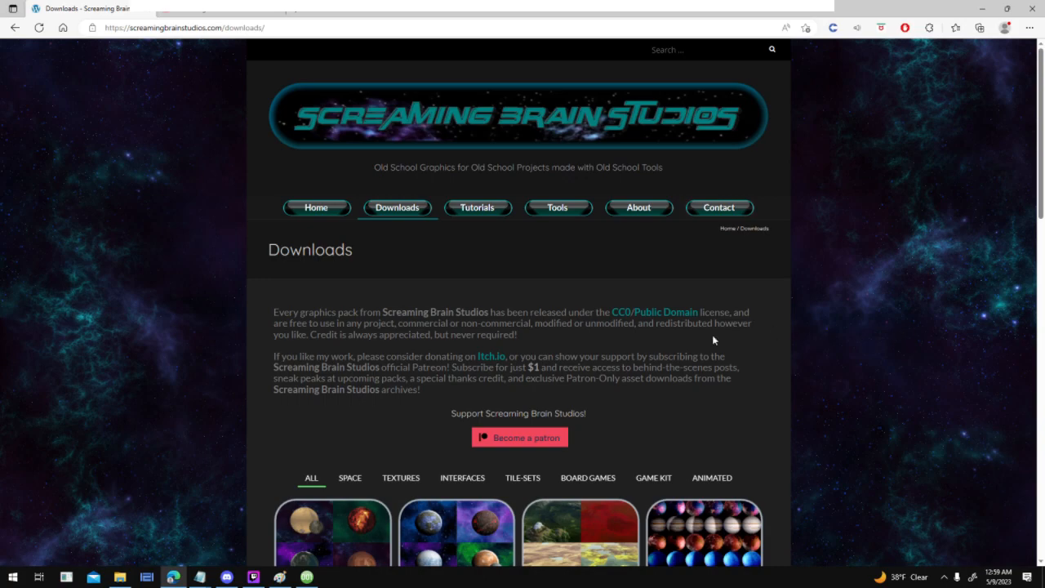
scroll(775, 343, "down", 2)
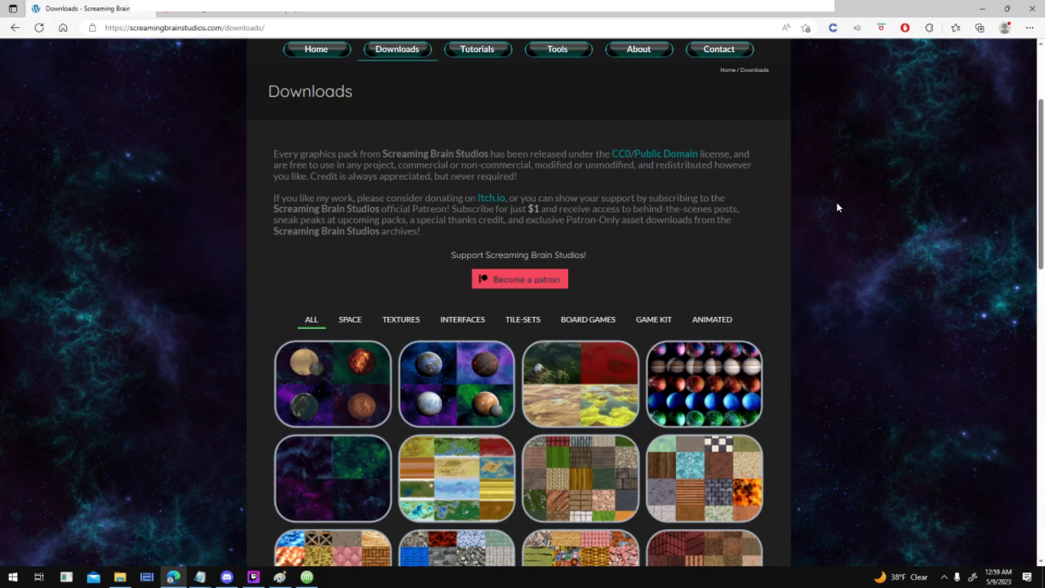
scroll(822, 340, "down", 6)
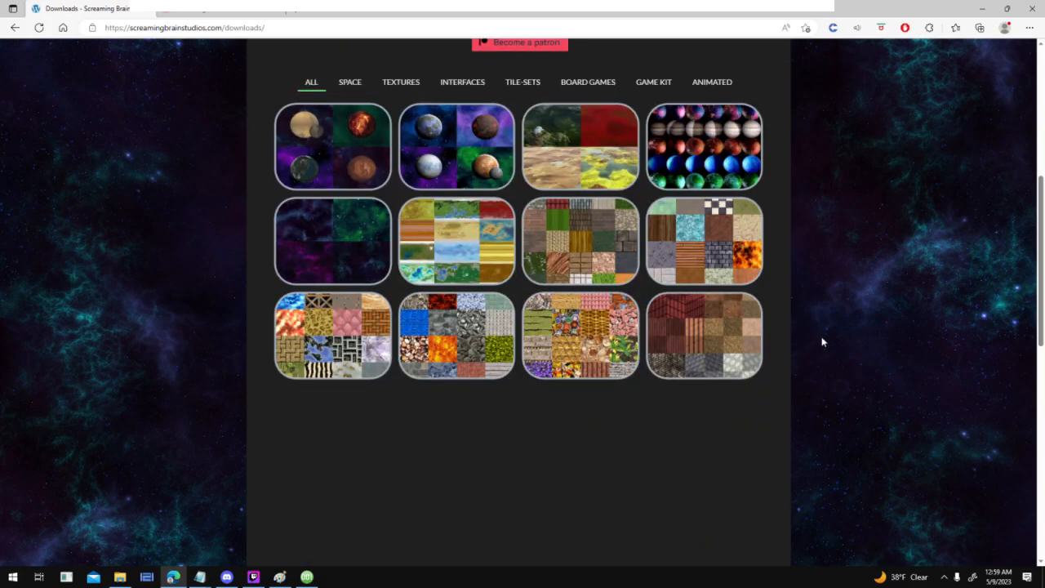
scroll(817, 327, "up", 6)
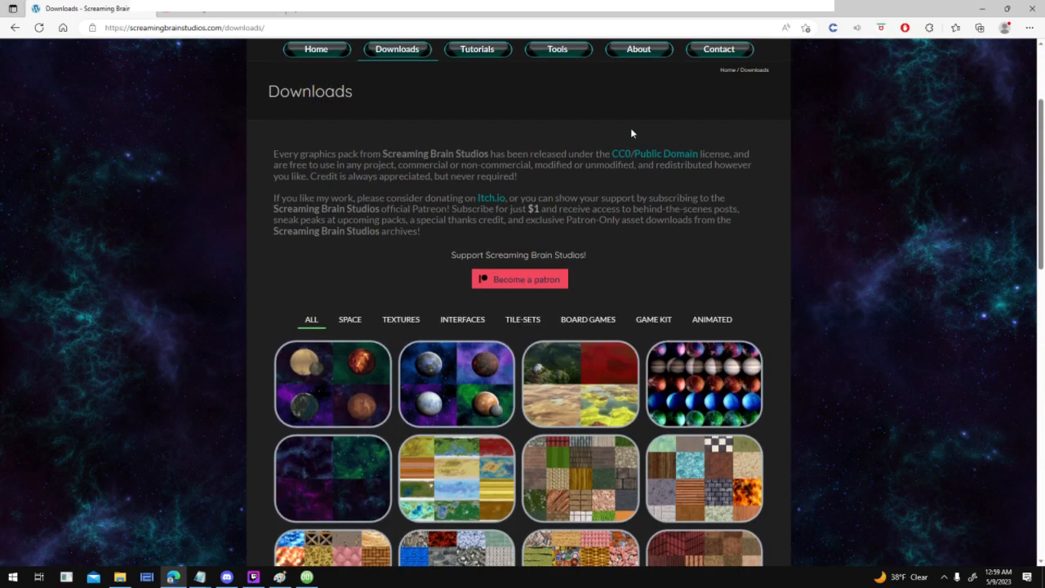
left_click_drag(630, 153, 700, 153)
left_click(747, 204)
scroll(792, 230, "down", 4)
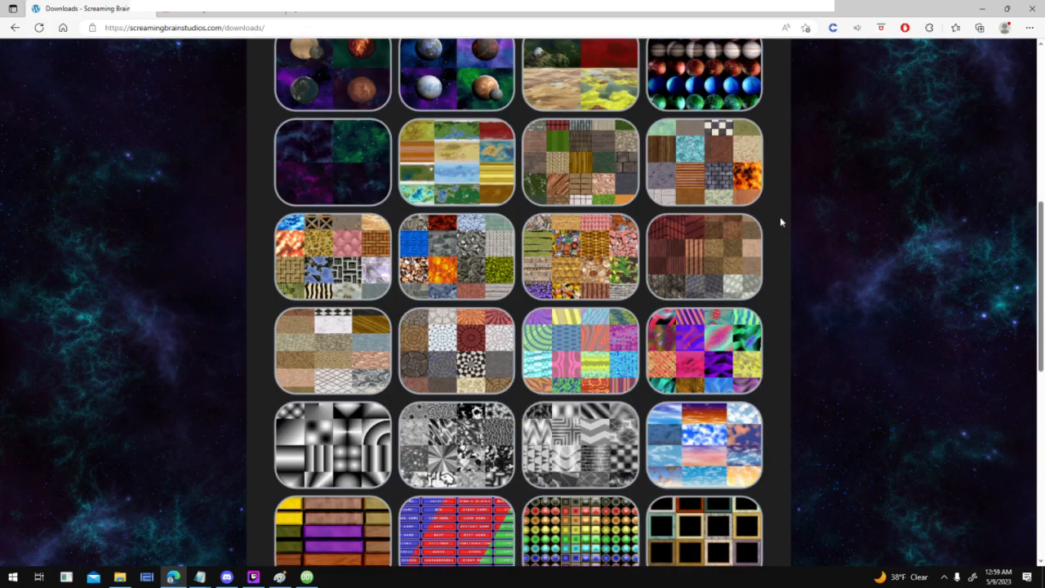
scroll(861, 403, "down", 5)
scroll(881, 399, "up", 10)
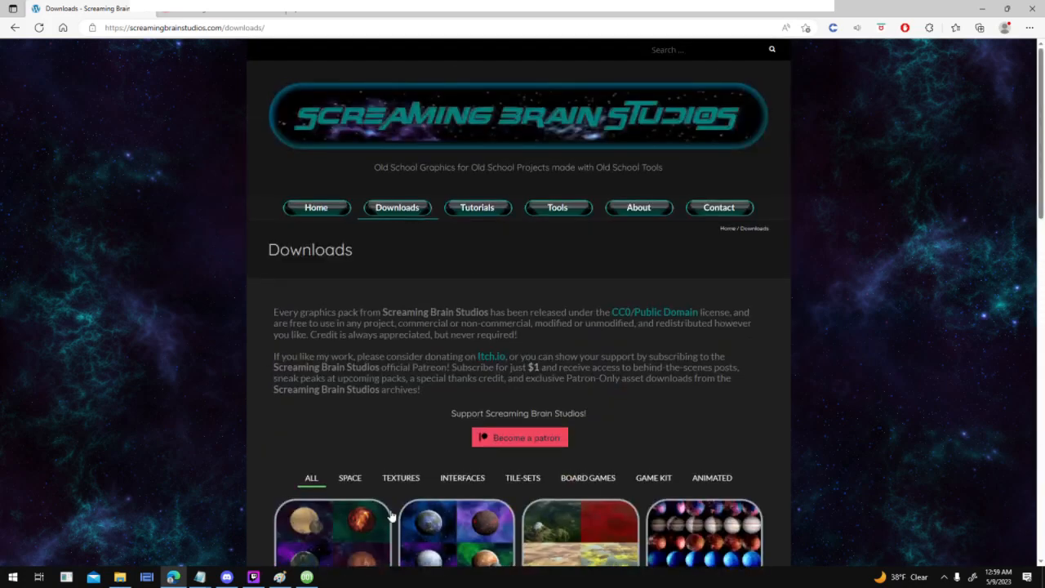
Browse the graphics packs by category, including Space, Tile-Sets, Game Kit, Interfaces and Textures
scroll(821, 395, "down", 3)
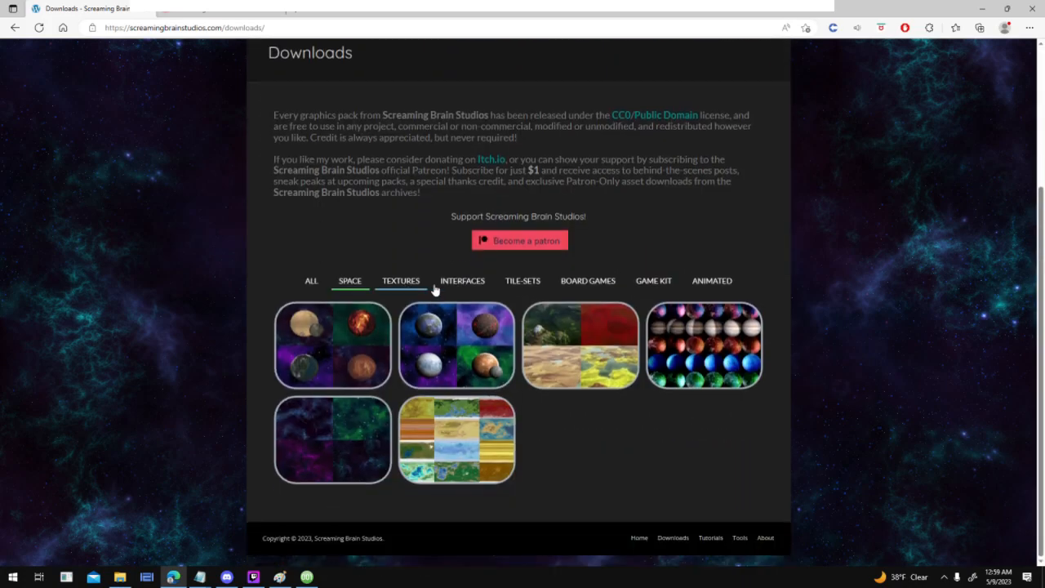
left_click(433, 286)
left_click(620, 284)
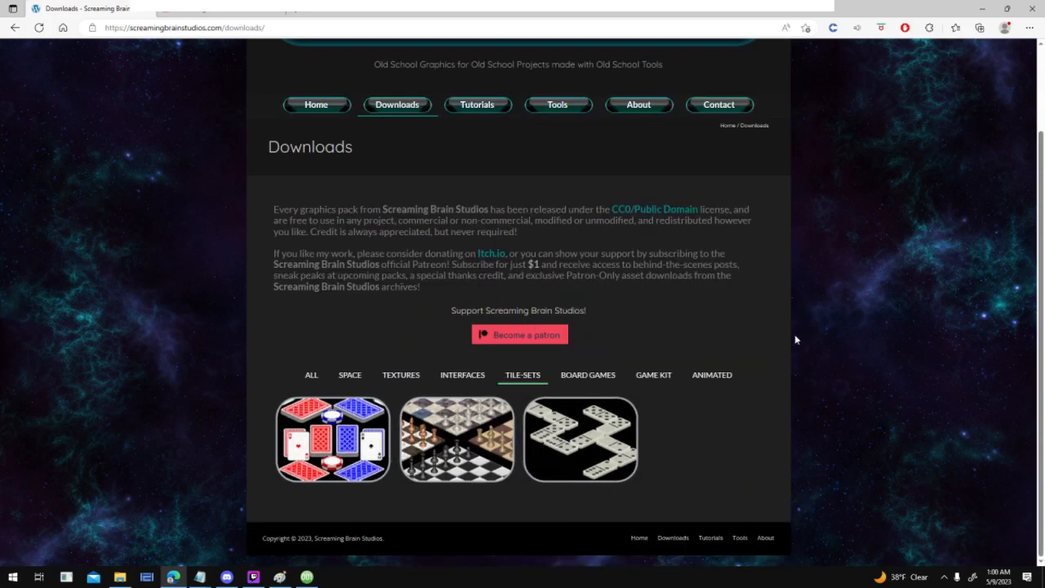
scroll(803, 343, "up", 1)
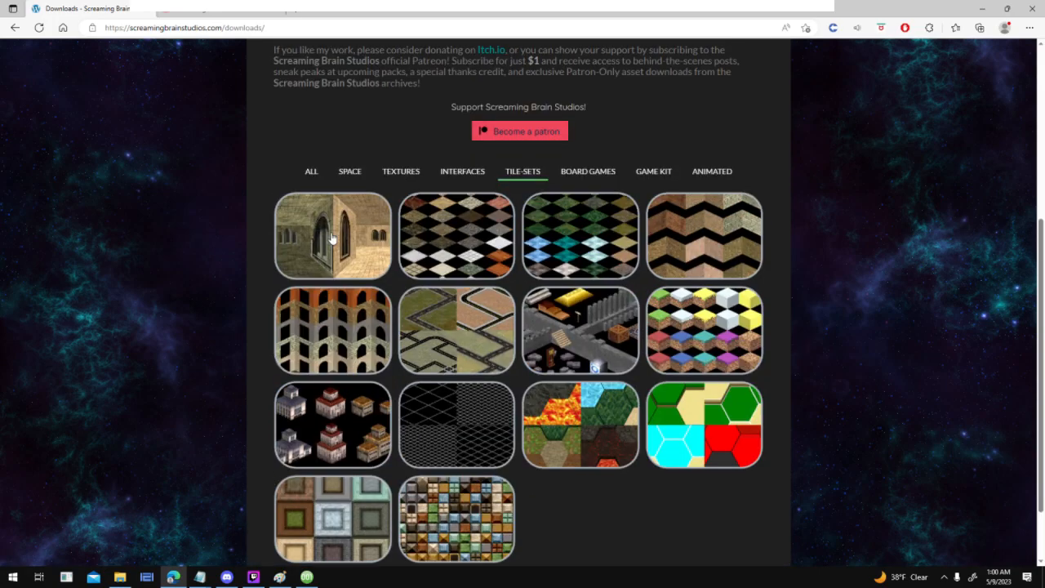
left_click(661, 173)
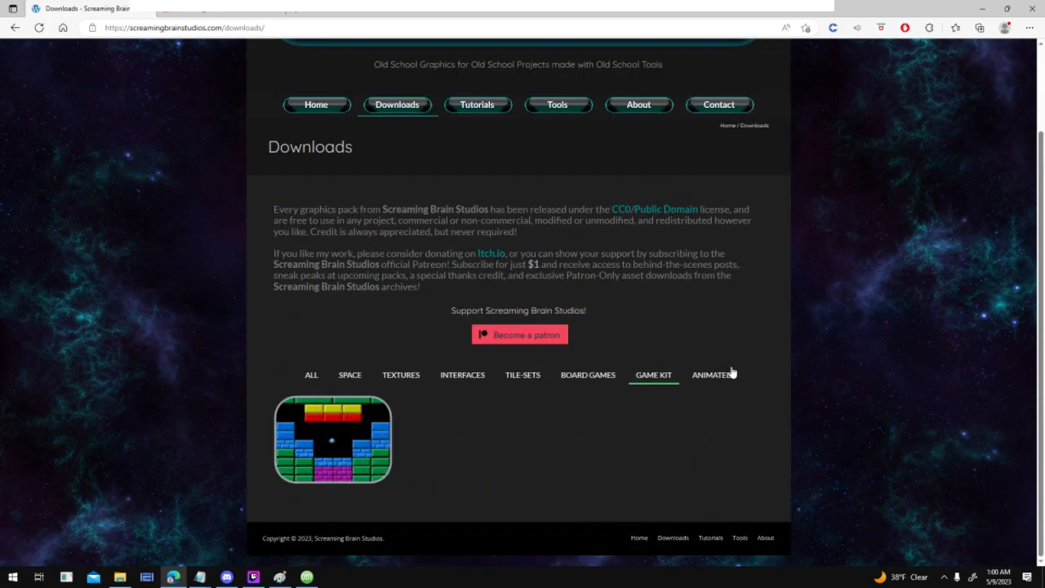
left_click(720, 381)
left_click(488, 375)
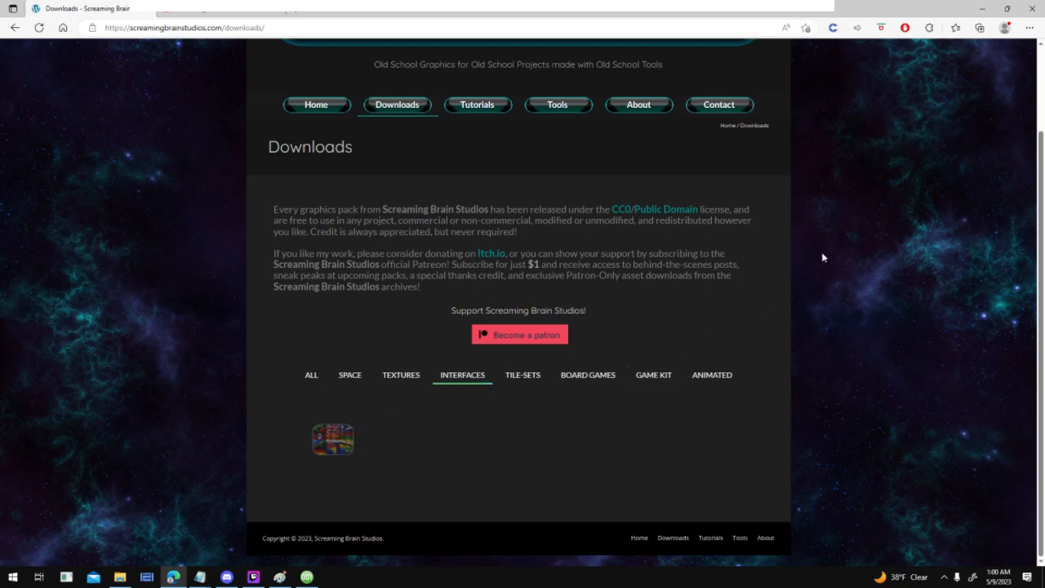
left_click(404, 374)
scroll(781, 275, "down", 3)
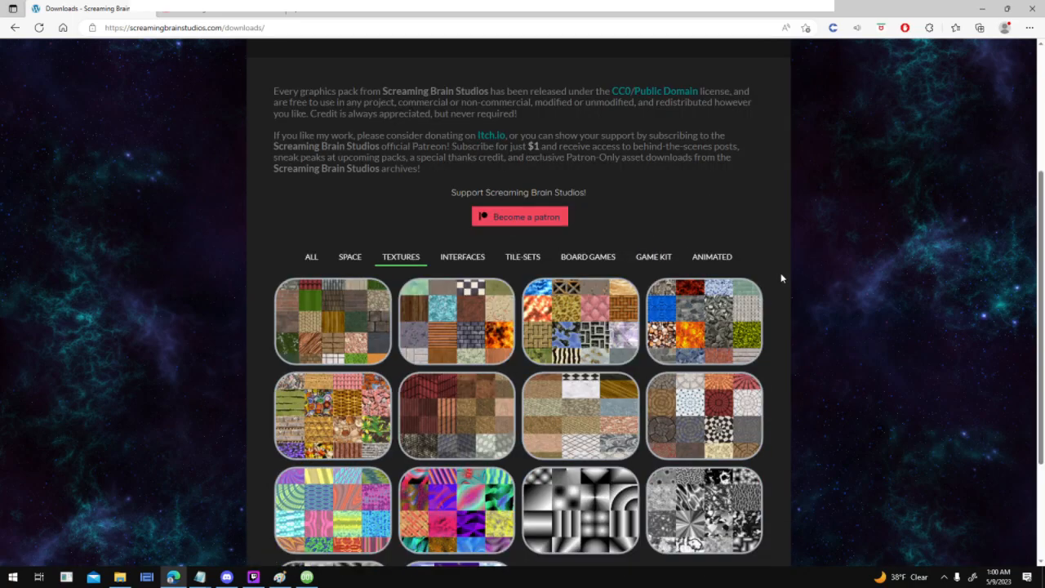
Open the site's Tutorials page and look through the list of tutorials
scroll(780, 274, "up", 5)
left_click(480, 215)
scroll(877, 262, "down", 6)
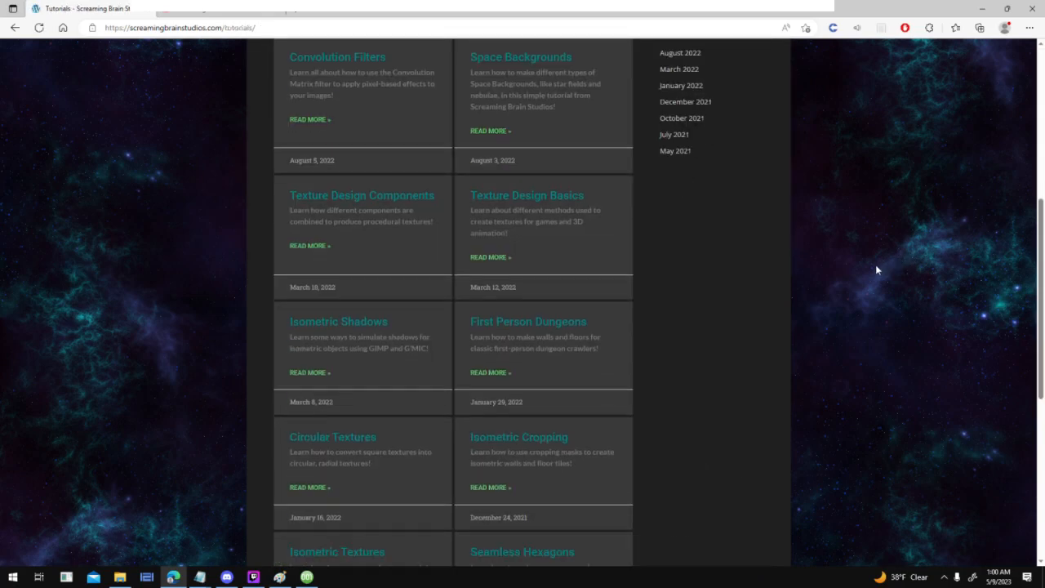
Open the site's Tools page and review the Graphics Programs section, marking the paid programs
scroll(875, 265, "up", 6)
left_click(576, 205)
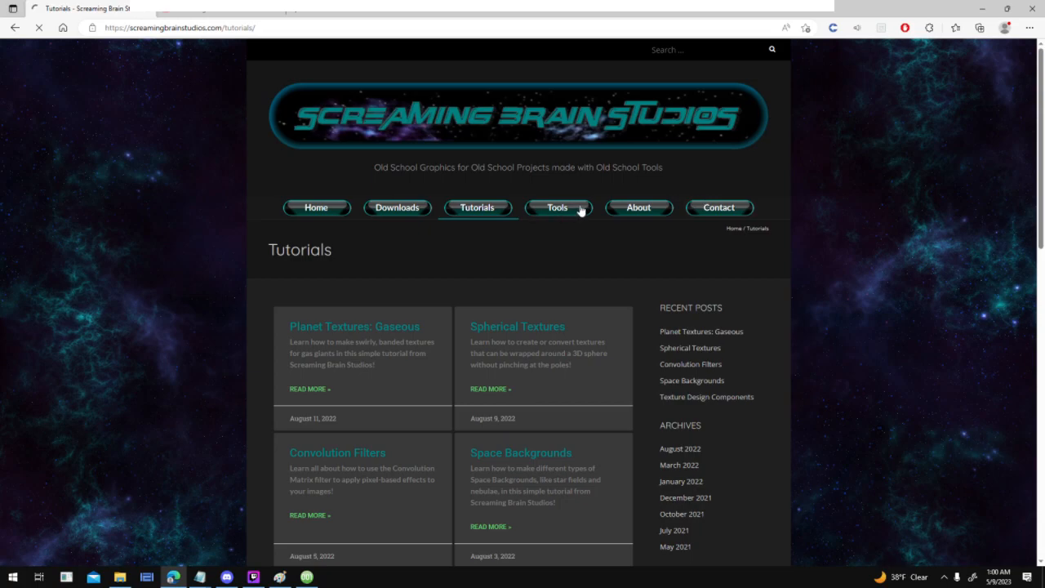
scroll(669, 271, "down", 7)
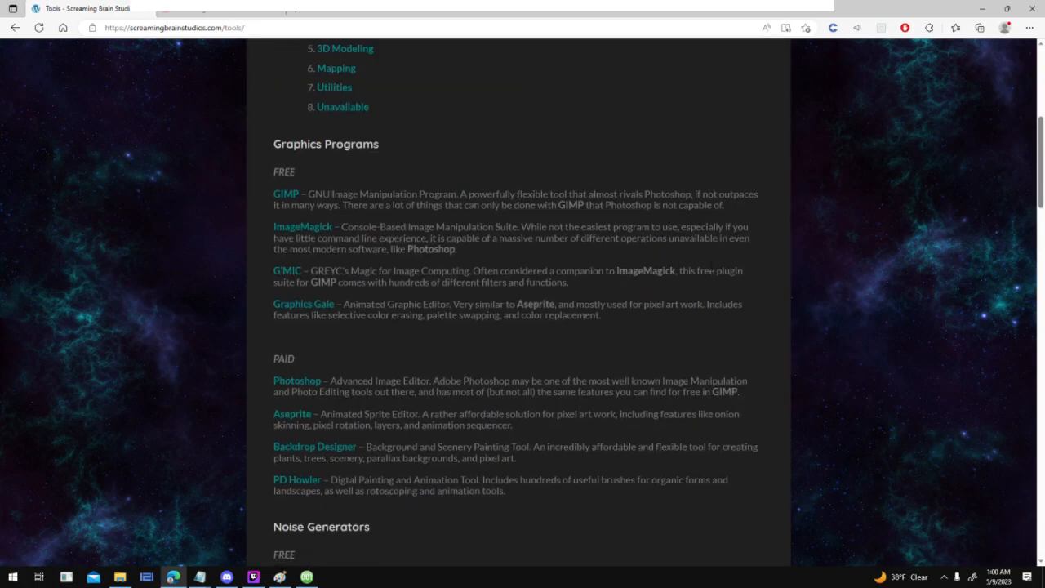
left_click_drag(262, 219, 263, 220)
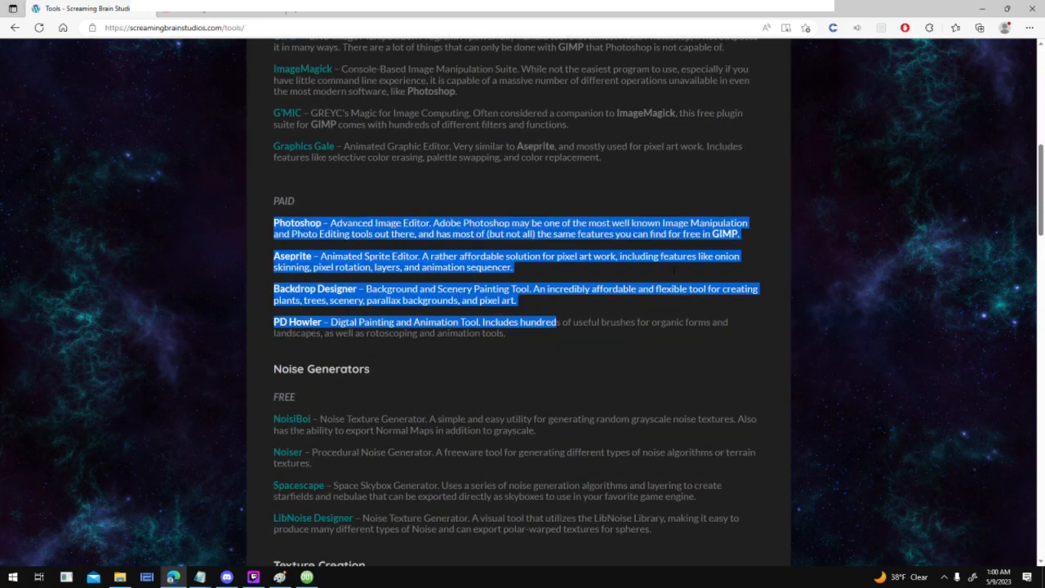
left_click(258, 275)
Look through the texture, terrain and 3D modeling tools, and mark the Bryce 7 entry under Terrain Creation
scroll(686, 324, "down", 15)
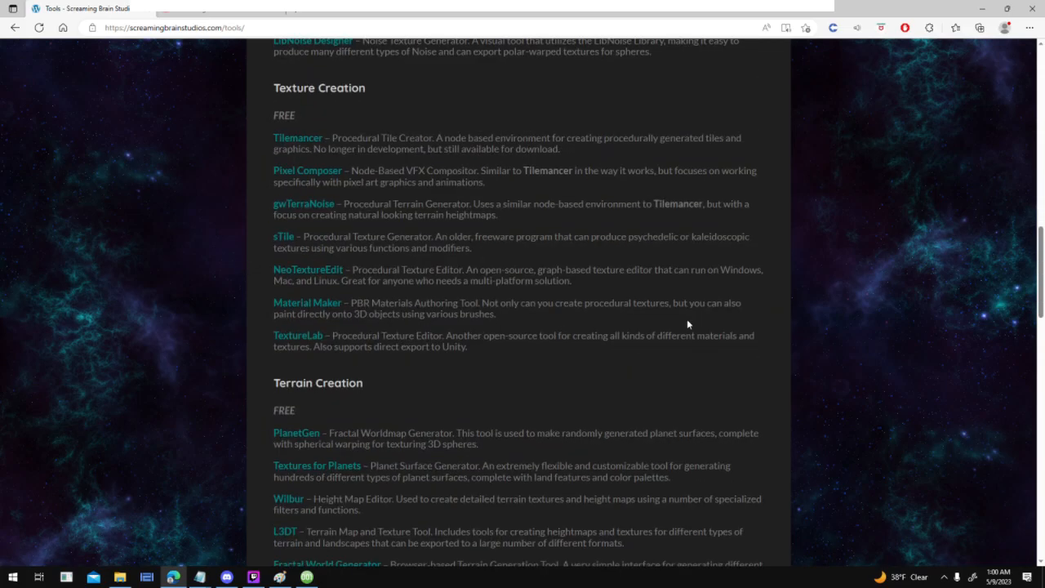
scroll(686, 324, "down", 3)
scroll(689, 321, "up", 6)
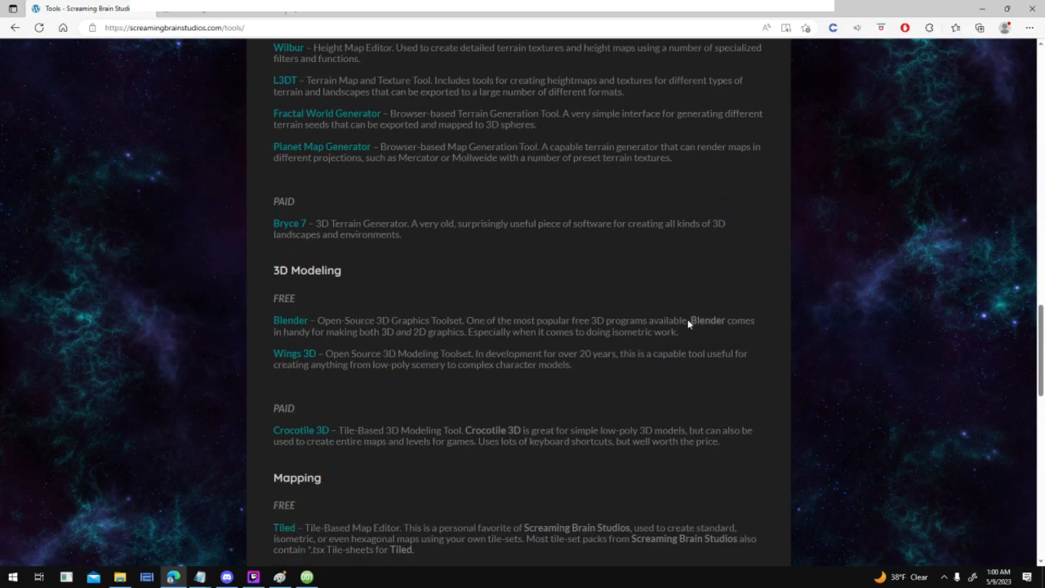
left_click_drag(402, 294, 273, 281)
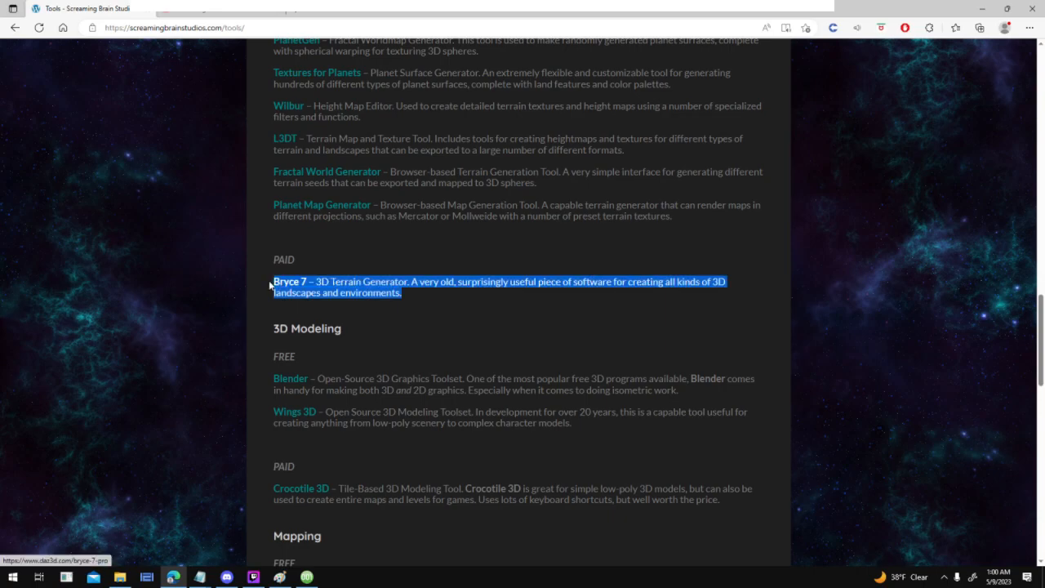
left_click(732, 331)
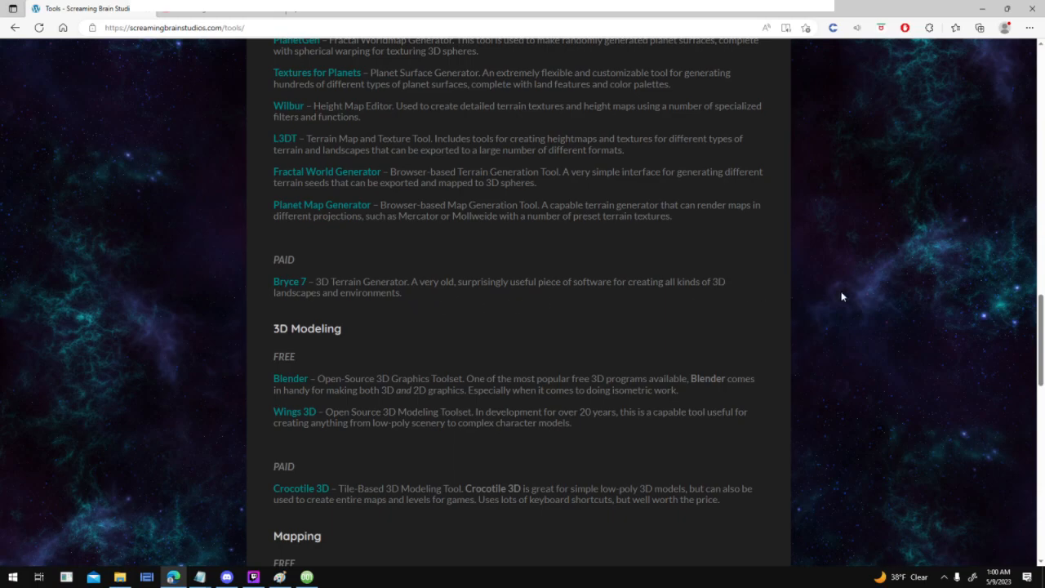
Return to the Graphics Programs section and mark the free programs from GIMP to Graphics Gale
scroll(842, 296, "up", 15)
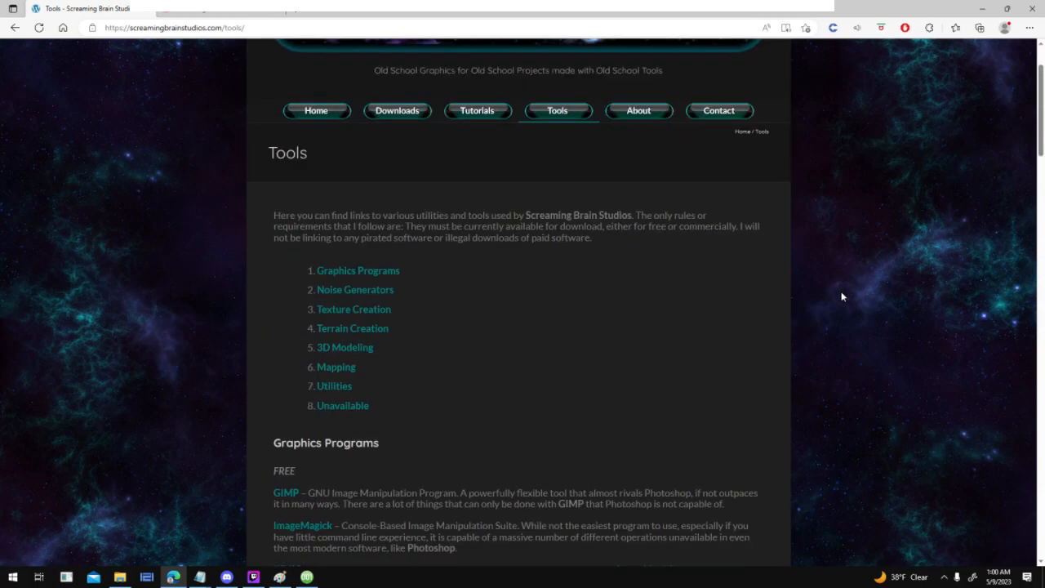
scroll(842, 297, "down", 5)
left_click_drag(259, 116, 431, 226)
left_click(849, 281)
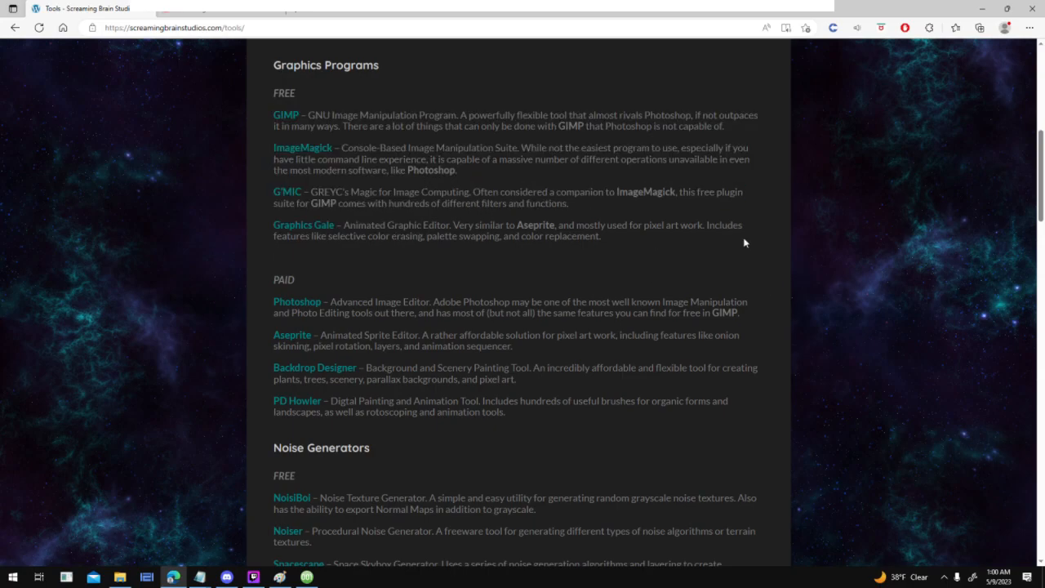
Go through the remaining tool sections and examine the list of Unavailable tools at the end of the page
scroll(739, 238, "down", 4)
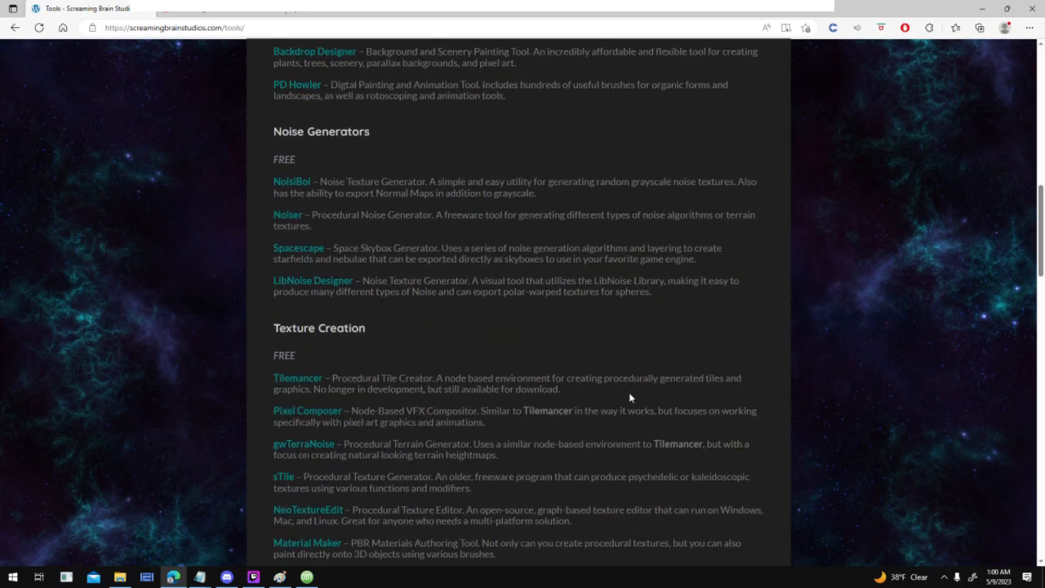
scroll(629, 397, "down", 17)
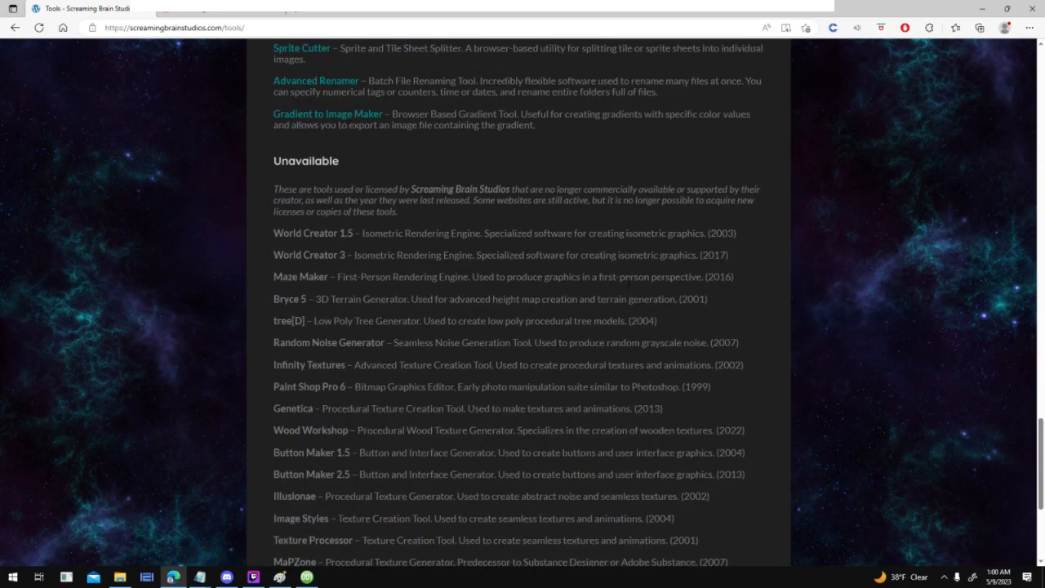
scroll(628, 284, "down", 2)
scroll(628, 284, "up", 1)
left_click_drag(1042, 441, 1041, 449)
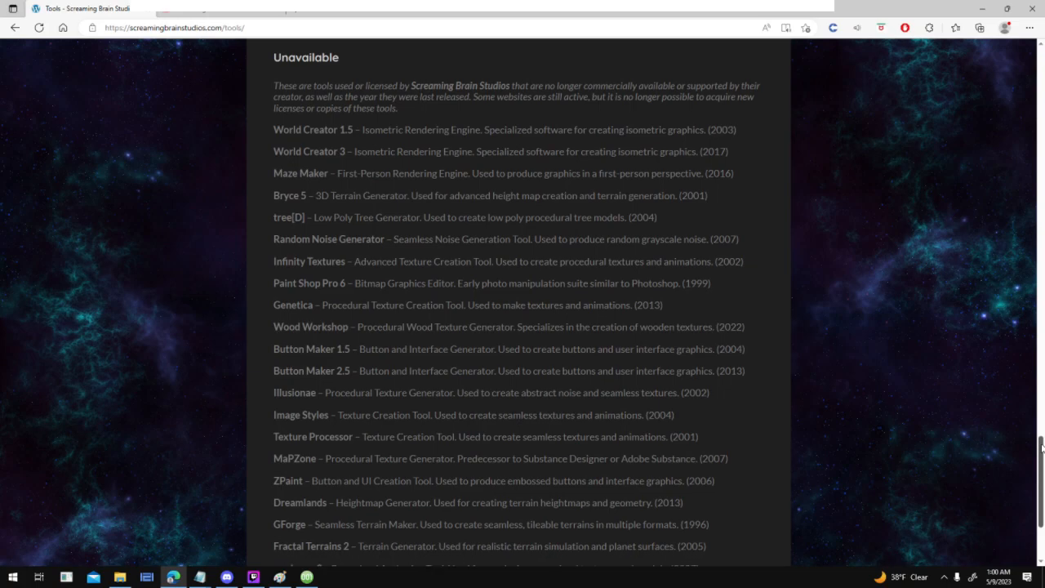
scroll(778, 317, "down", 1)
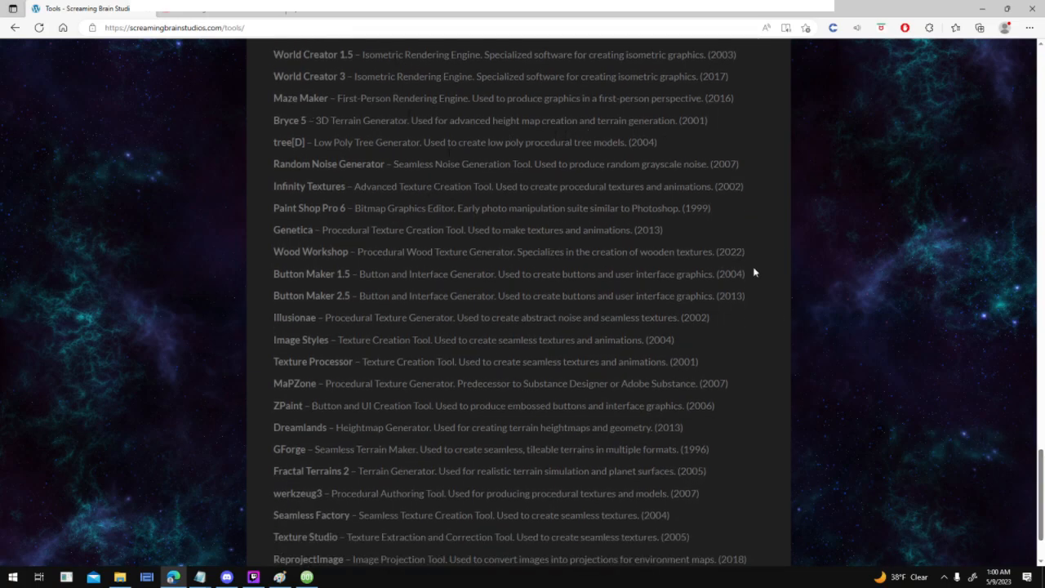
scroll(889, 272, "down", 2)
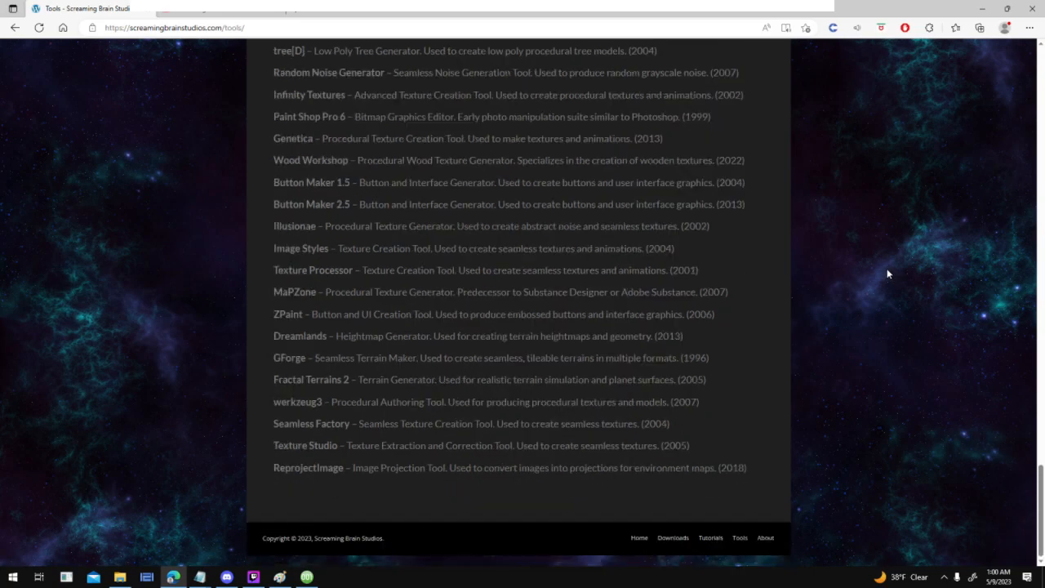
scroll(1041, 473, "up", 2)
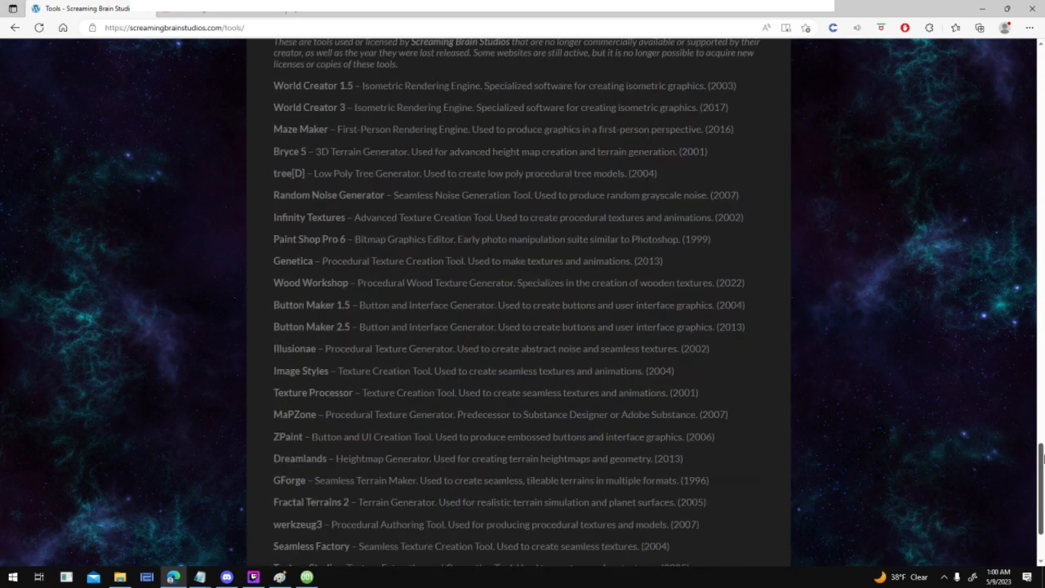
scroll(1042, 480, "down", 1)
left_click_drag(1043, 478, 1018, 482)
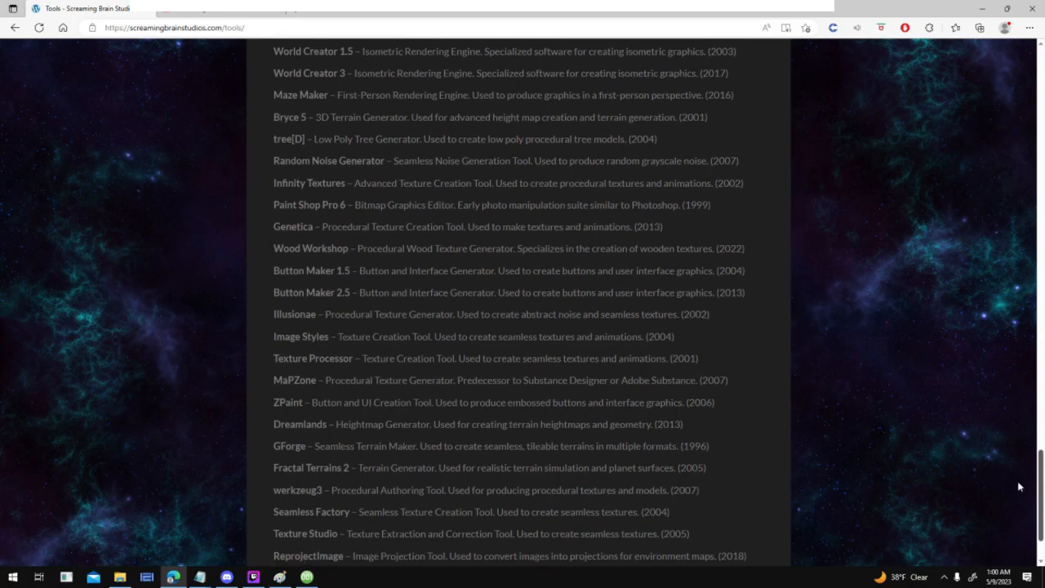
Mark the release year of World Creator 3 and the ReprojectImage entry in the Unavailable list
left_click_drag(741, 77, 700, 75)
left_click(859, 85)
scroll(848, 200, "down", 1)
scroll(848, 200, "up", 1)
scroll(848, 200, "down", 1)
left_click_drag(273, 476, 816, 472)
left_click(779, 375)
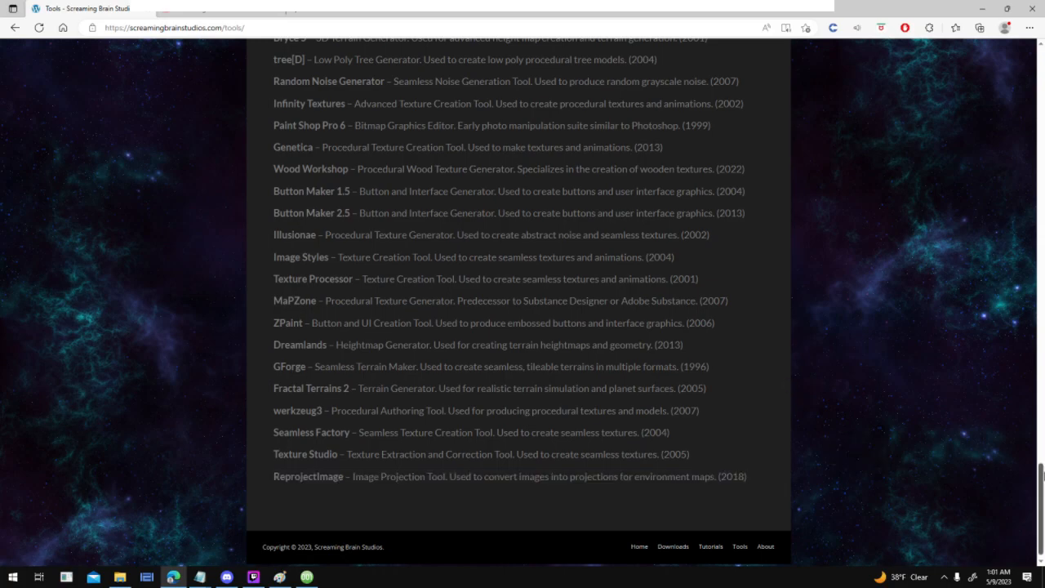
Reread the Unavailable tools from World Creator 1.5 to ReprojectImage, marking the Wood Workshop entry
scroll(1040, 481, "down", 1)
scroll(1041, 477, "up", 1)
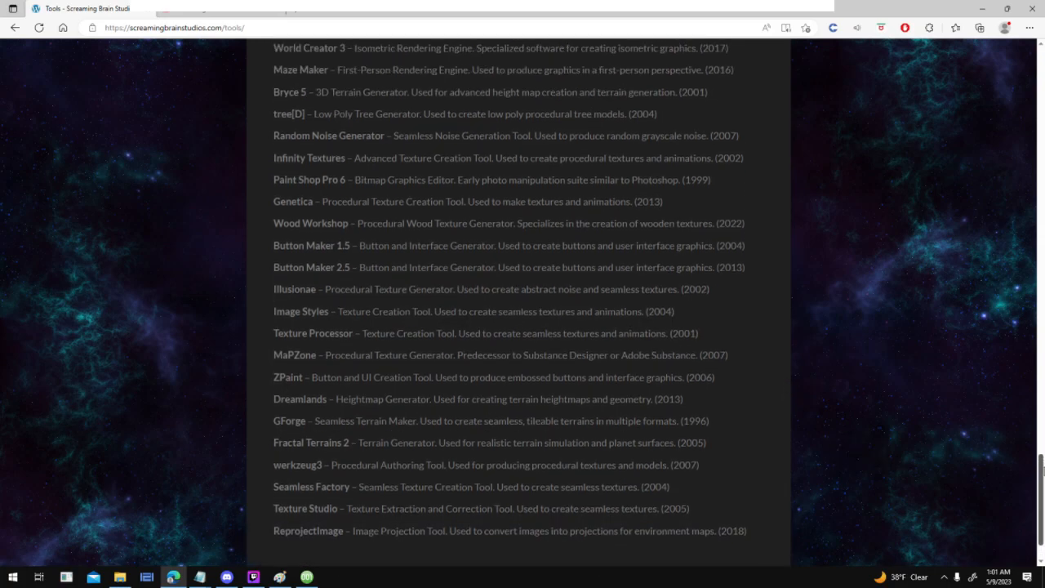
scroll(1041, 469, "up", 2)
scroll(1041, 465, "down", 2)
left_click_drag(1042, 466, 1042, 470)
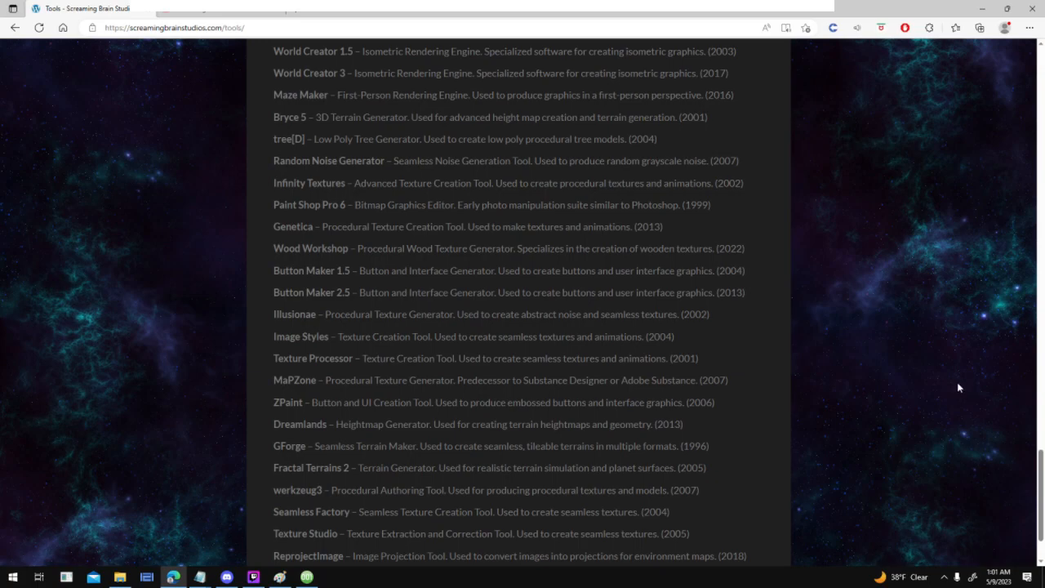
scroll(960, 387, "up", 1)
scroll(960, 387, "down", 3)
scroll(959, 387, "up", 2)
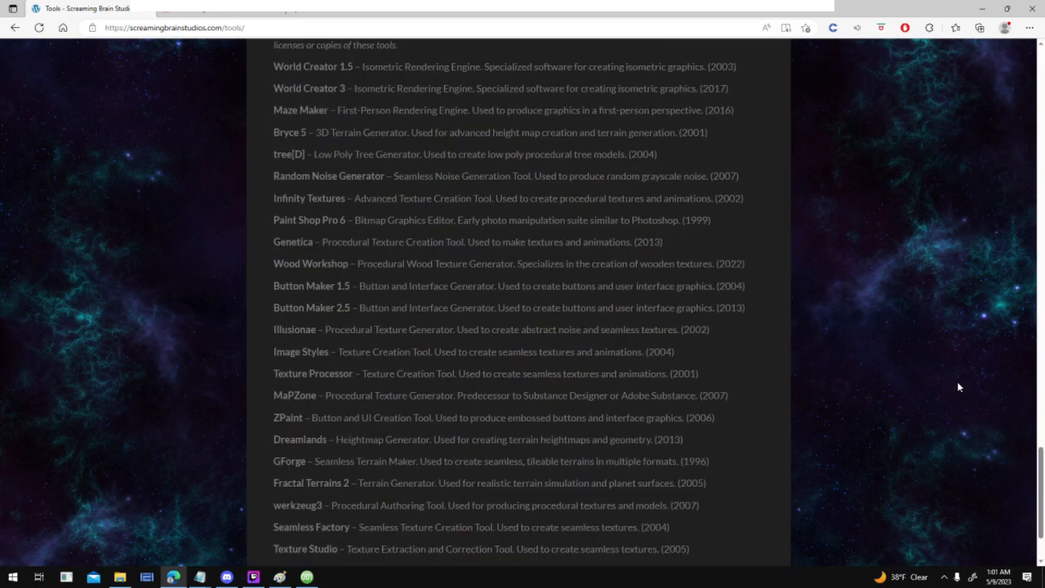
left_click_drag(1042, 464, 1042, 473)
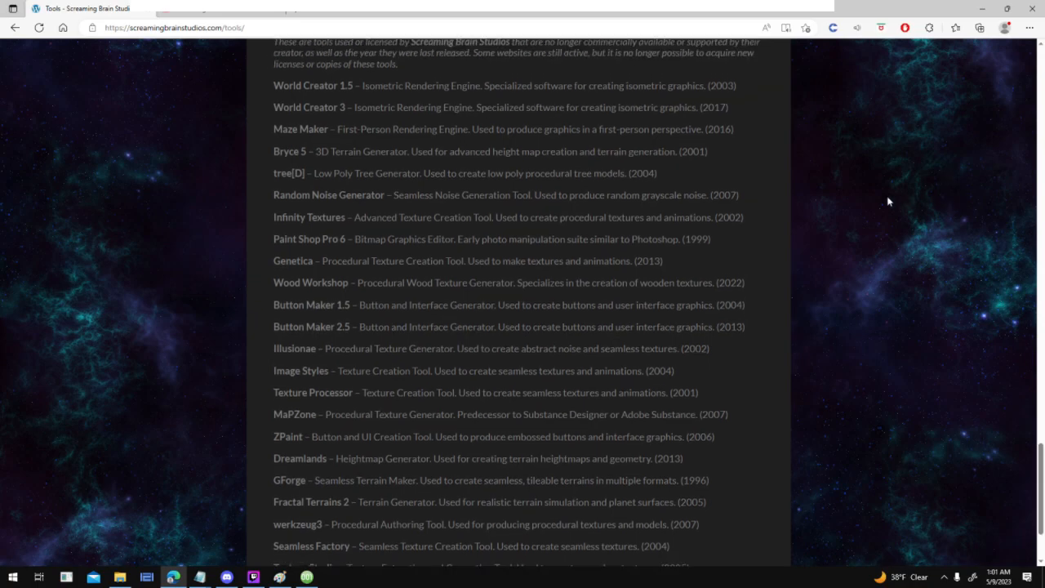
left_click_drag(272, 282, 754, 286)
left_click(905, 291)
mouse_move(1041, 501)
left_mouse_down()
mouse_move(1041, 490)
mouse_move(1040, 514)
left_mouse_up()
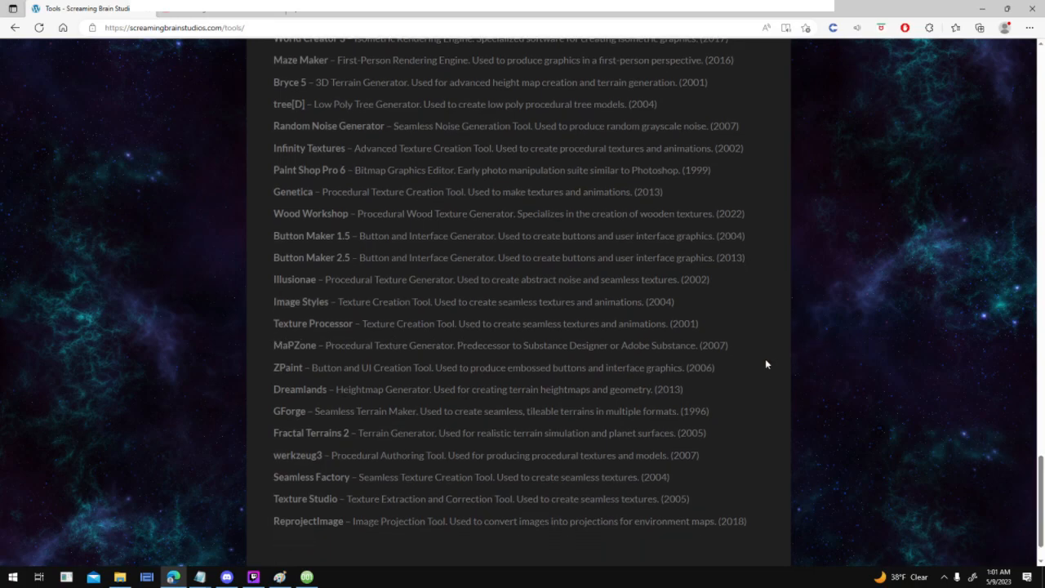
Mark the MaPZone entry's description in the Unavailable tools list and clear the marking
left_click_drag(455, 345, 696, 346)
left_click(845, 348)
left_click_drag(1042, 467, 1043, 463)
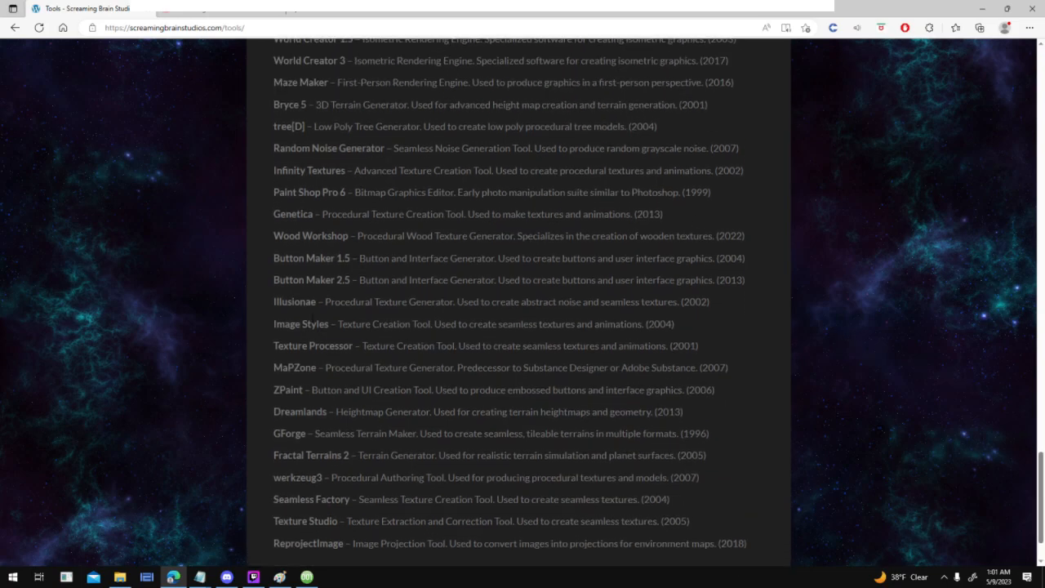
Return to the start of the Tools page and view the site's About and Contact pages
scroll(357, 284, "up", 20)
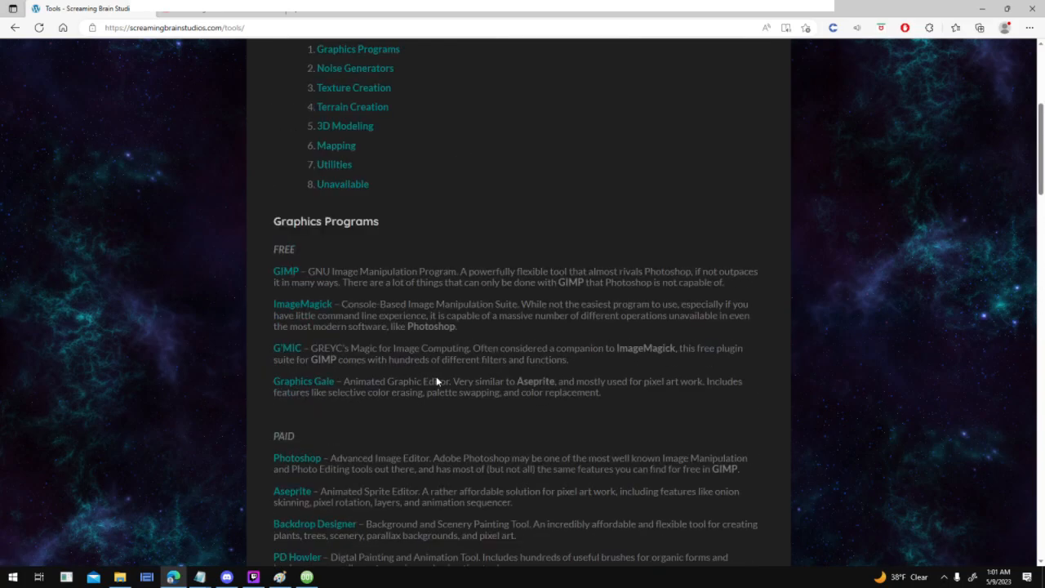
left_click(635, 209)
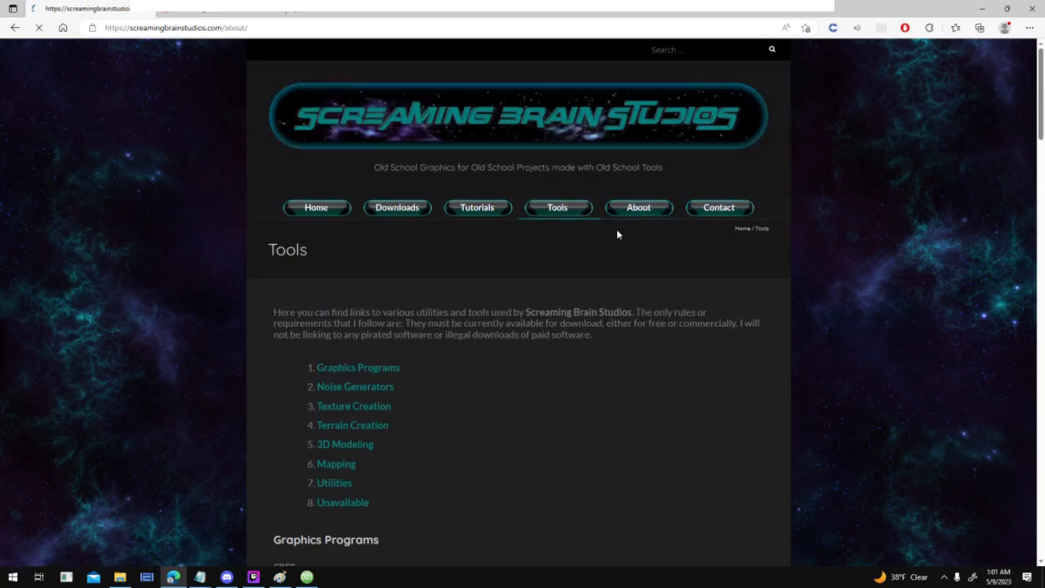
left_click(718, 210)
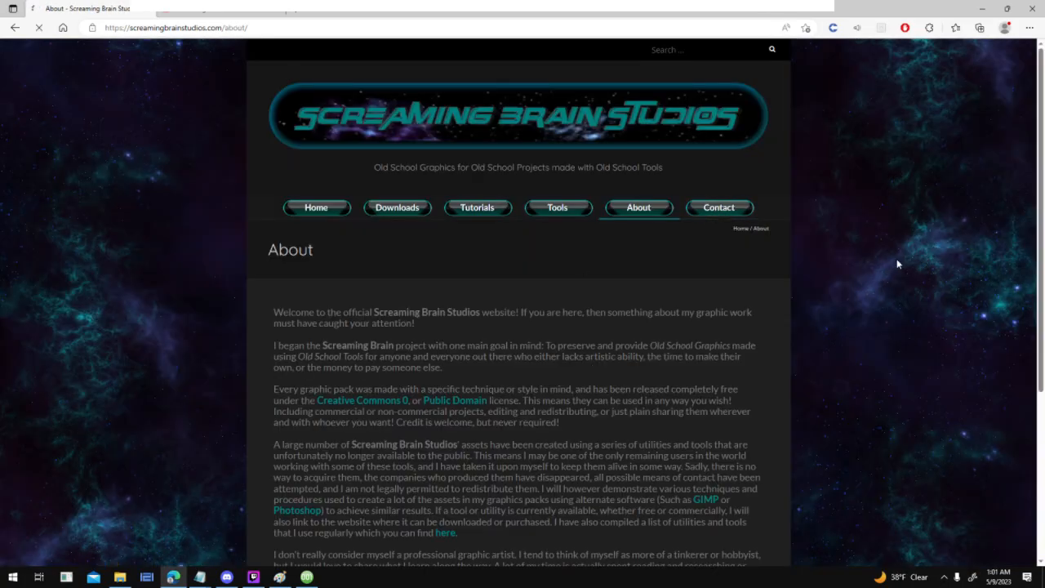
scroll(840, 330, "down", 1)
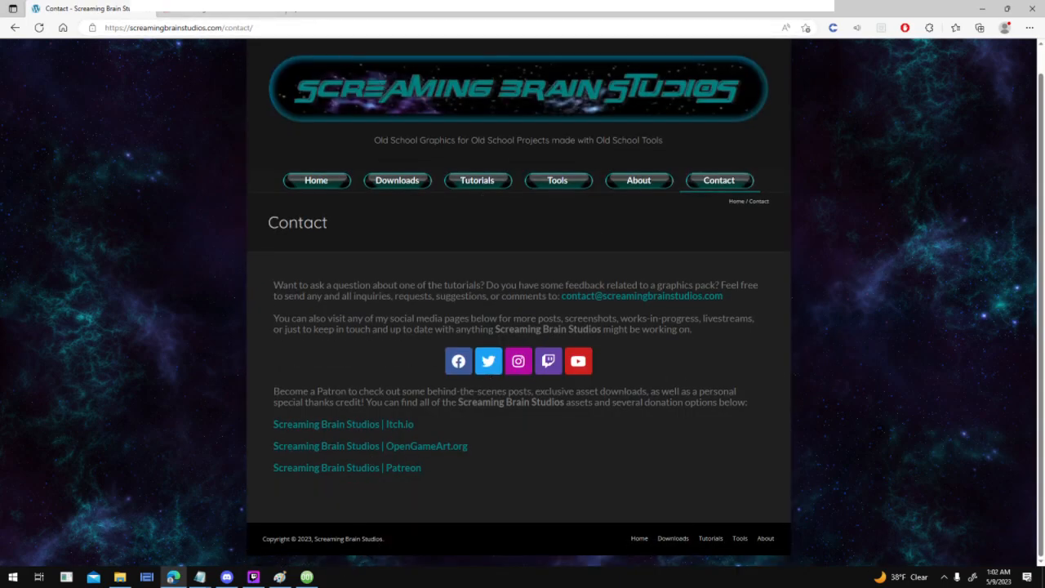
Look over the asset packs on the Screaming Brain Studios itch.io page and return to 001 Game Creator
left_click(190, 12)
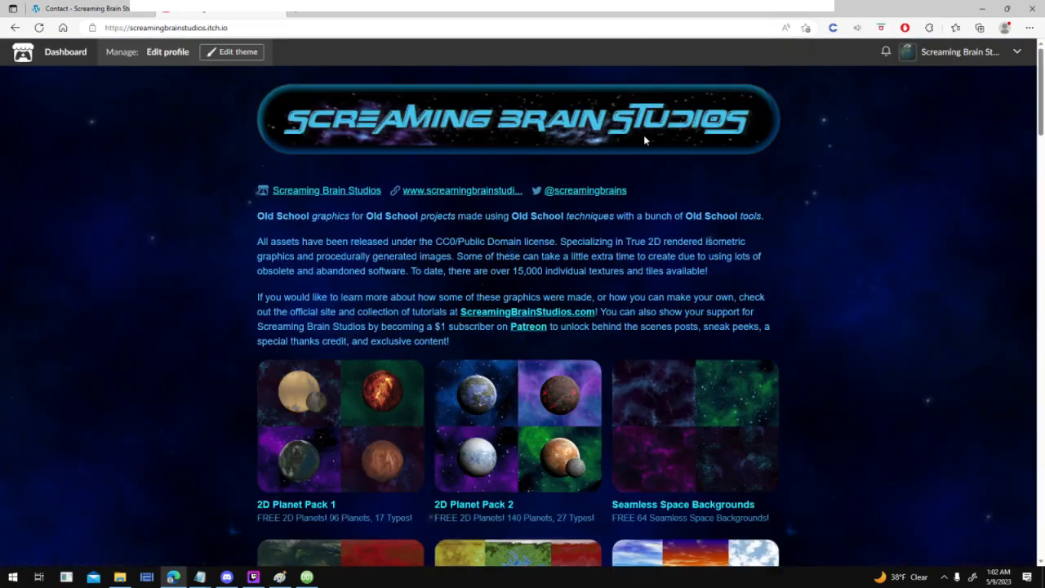
scroll(902, 364, "down", 5)
scroll(902, 364, "up", 5)
scroll(902, 364, "down", 7)
scroll(902, 364, "up", 7)
left_click(981, 9)
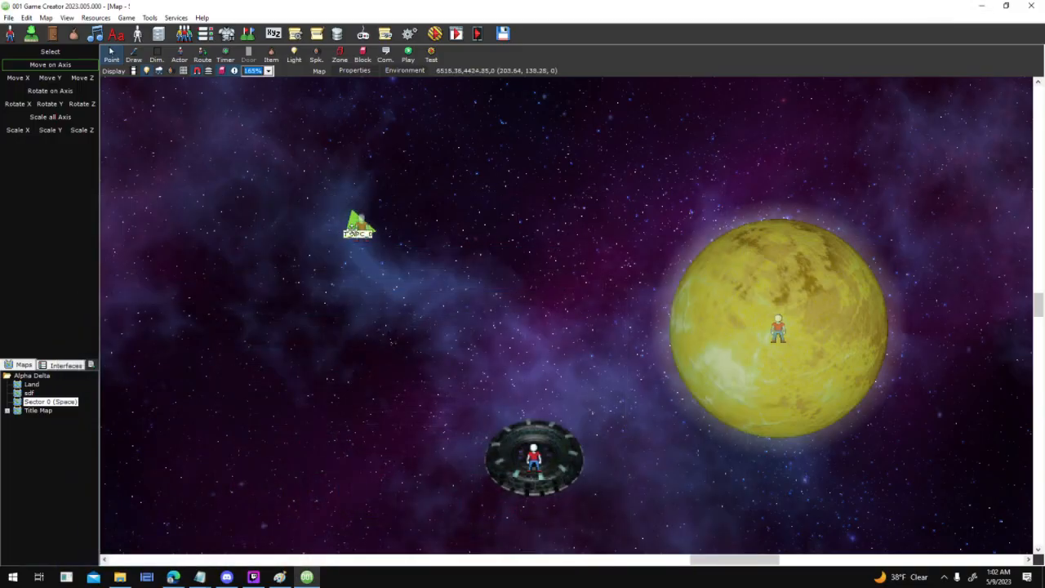
Open the script of the When (Custom.Sight_Cone) trigger in the NPC Ship actor template
middle_click_drag(556, 248, 563, 312)
scroll(881, 416, "down", 2)
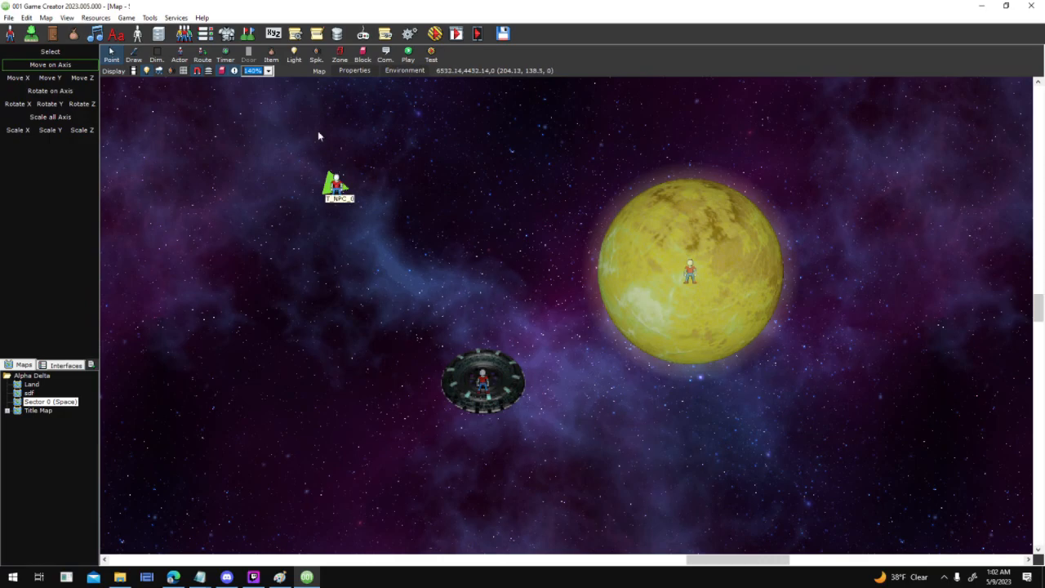
left_click(143, 37)
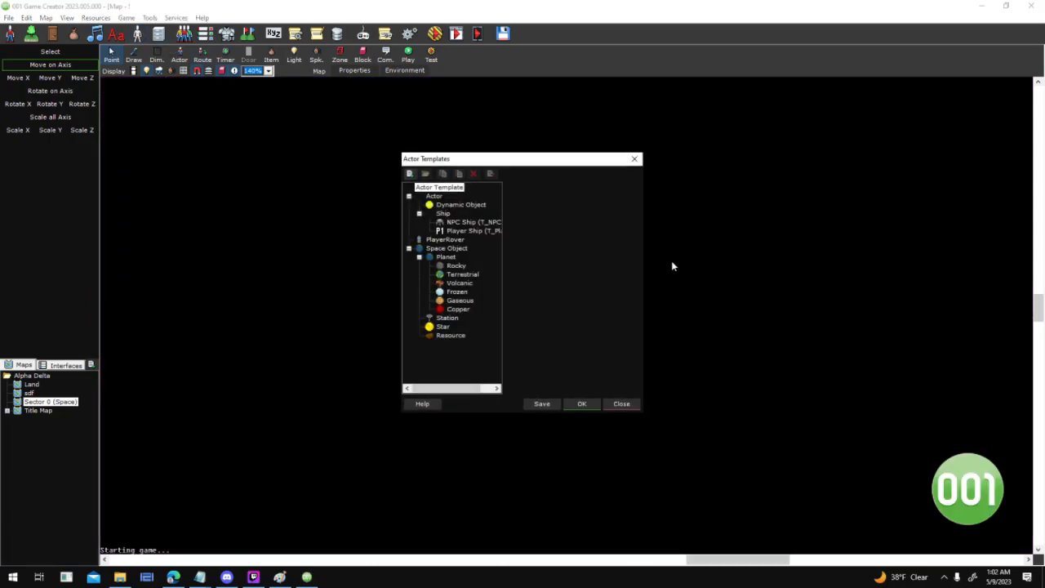
left_click(488, 223)
left_click(608, 272)
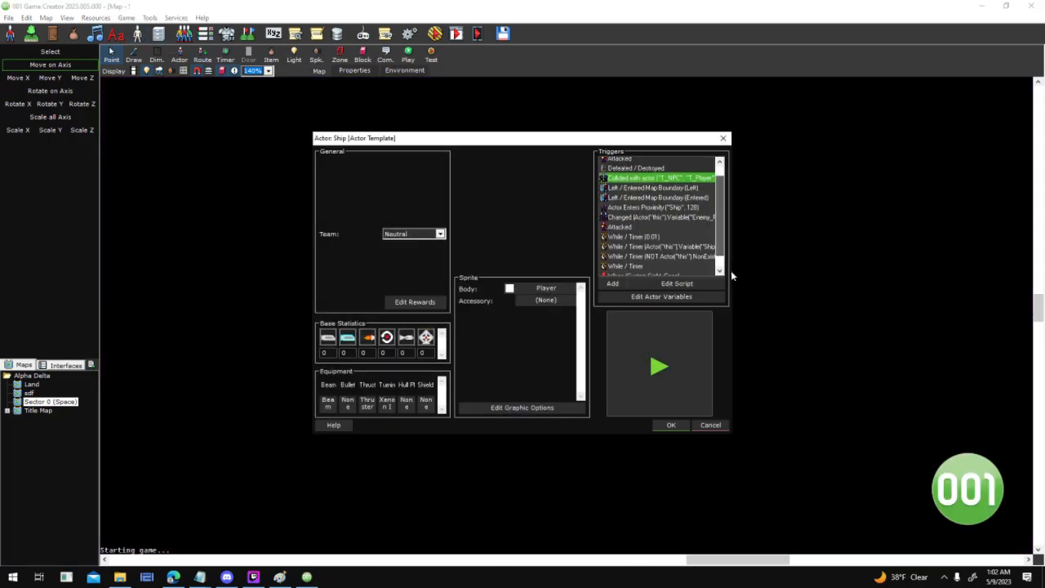
left_click(688, 262)
double_click(688, 267)
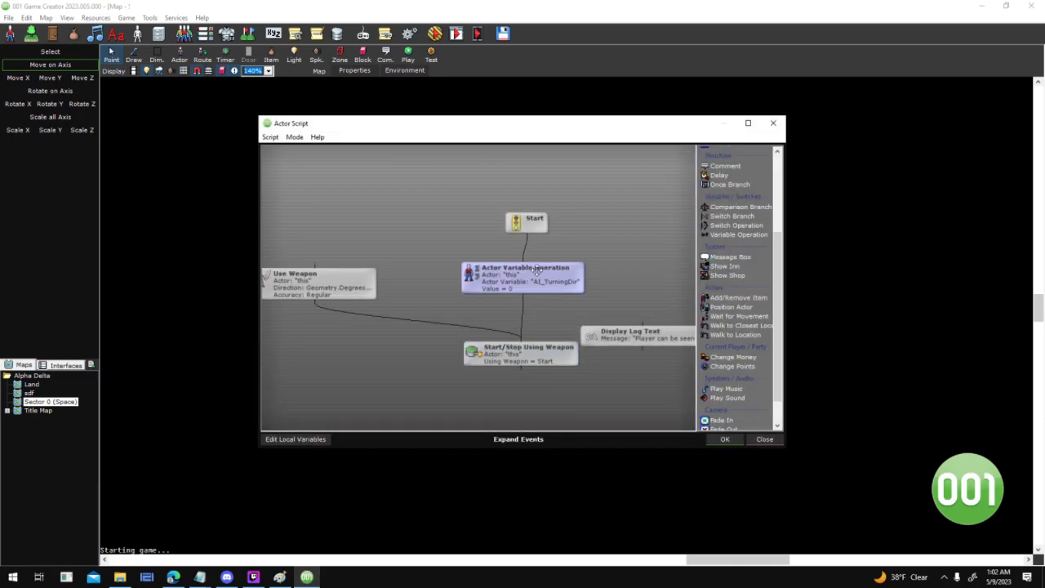
Place the loose Display Log Text event above Start, align Start/Stop Using Weapon below it, and keep the script and template changes
left_click_drag(523, 353, 722, 135)
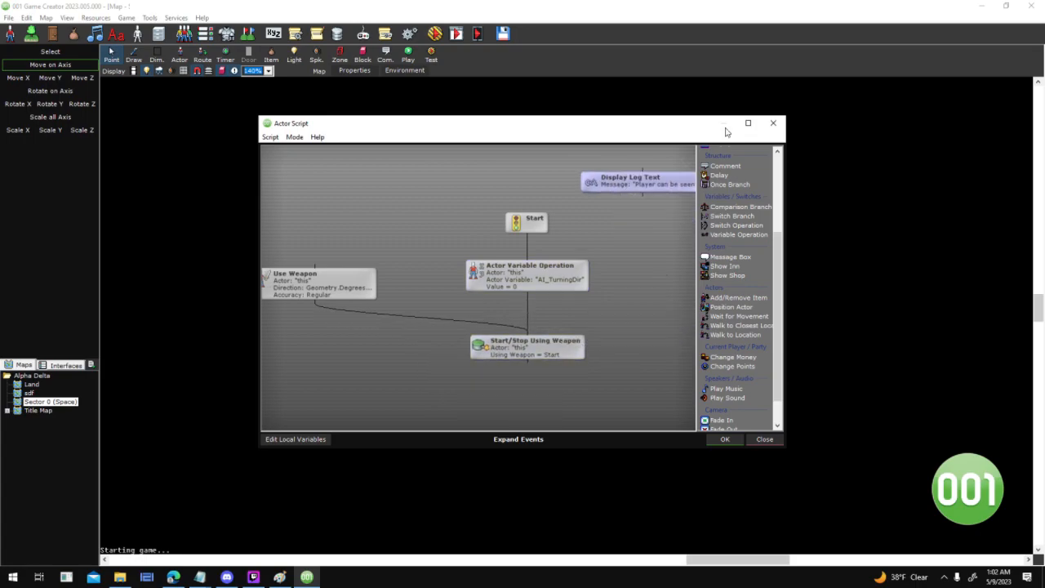
left_click(710, 439)
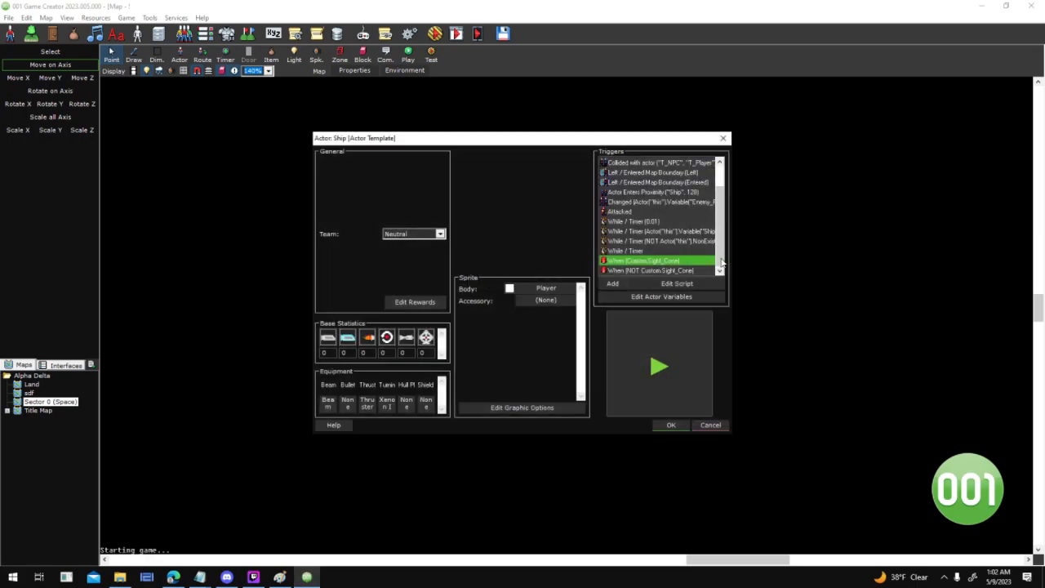
left_click(670, 424)
left_click(595, 404)
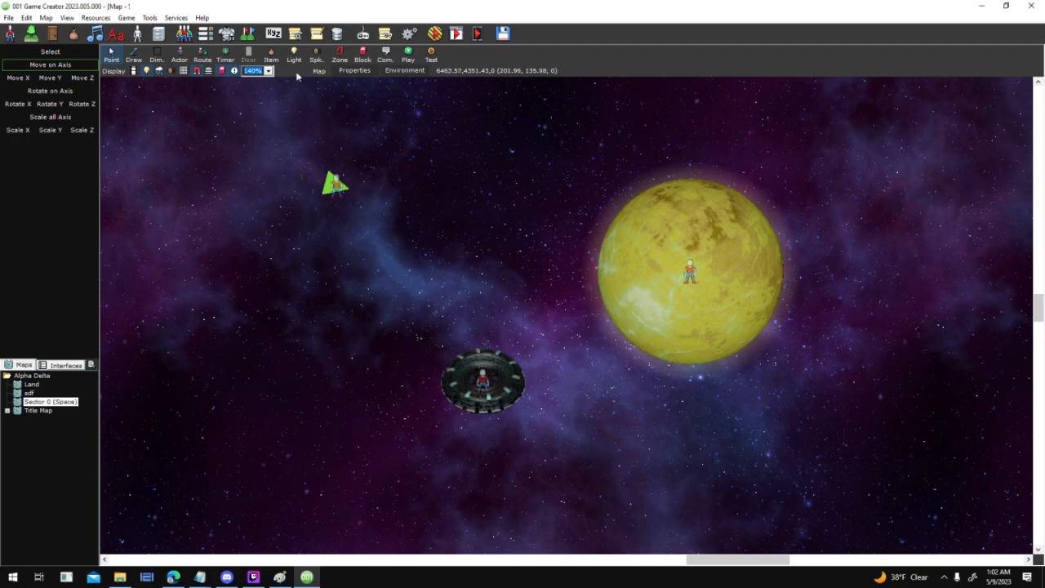
Examine the Sight Cone custom event's script, including its Comparison Branch
left_click(318, 34)
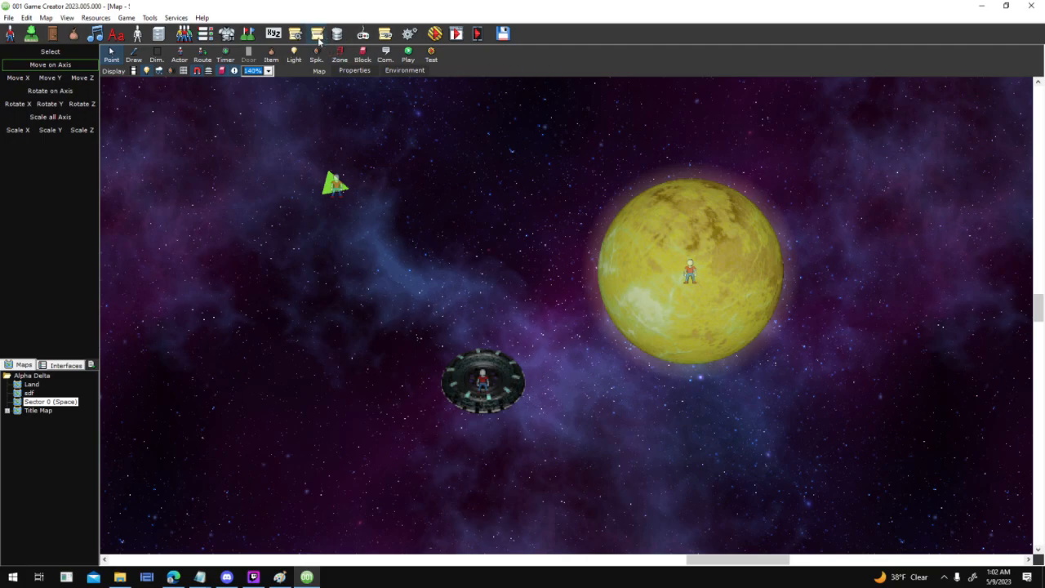
left_click(372, 228)
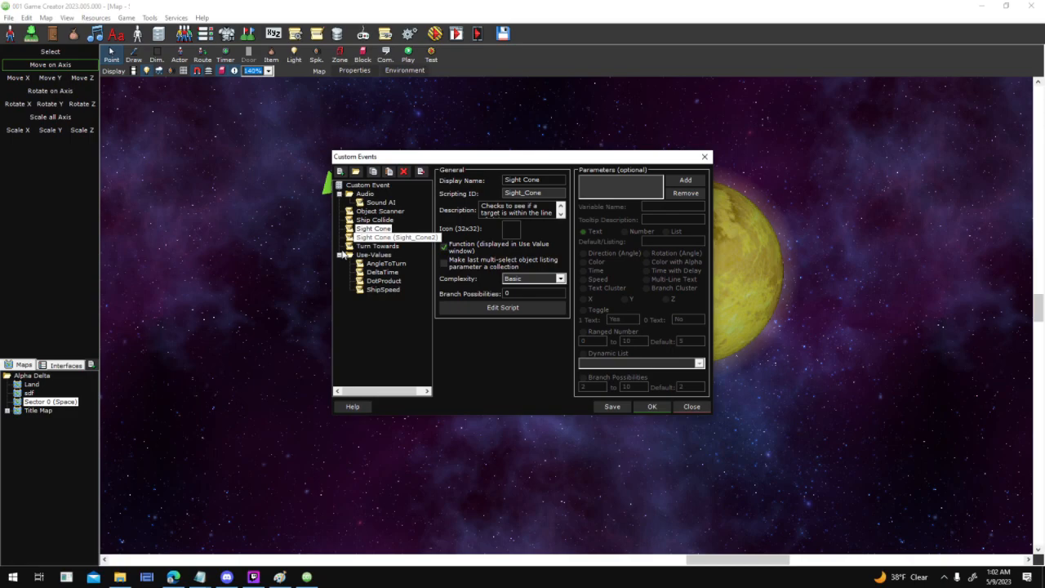
left_click(554, 314)
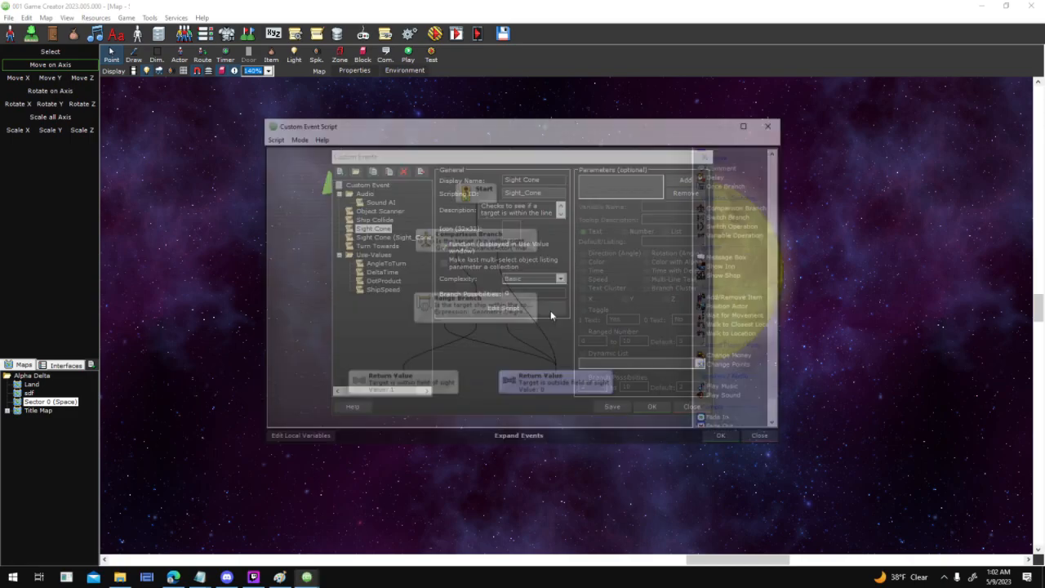
mouse_move(531, 240)
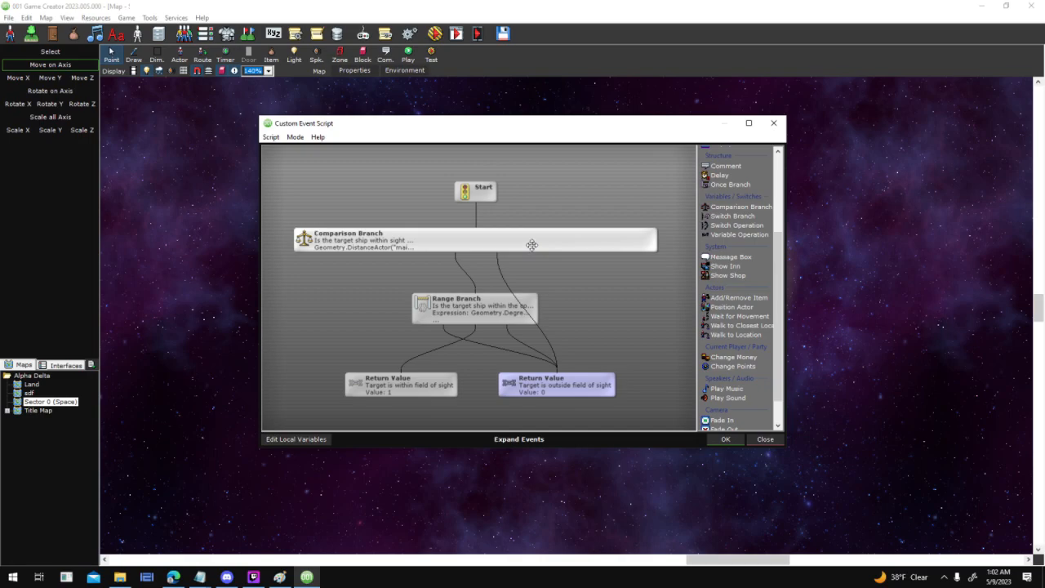
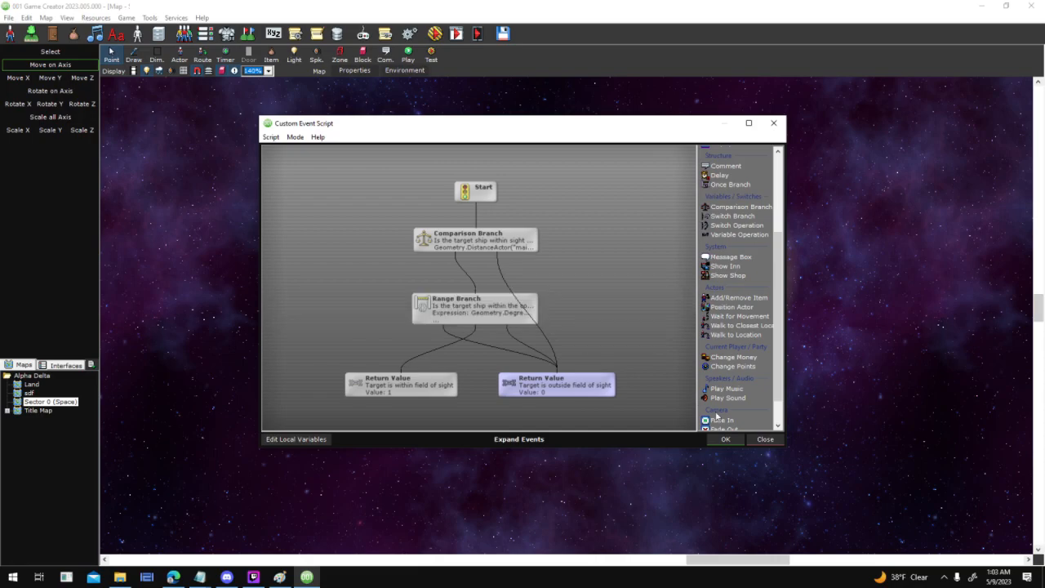
left_click(724, 439)
Delete the duplicate Sight Cone custom event (Sight_Cone2) and save the custom events
left_click(389, 238)
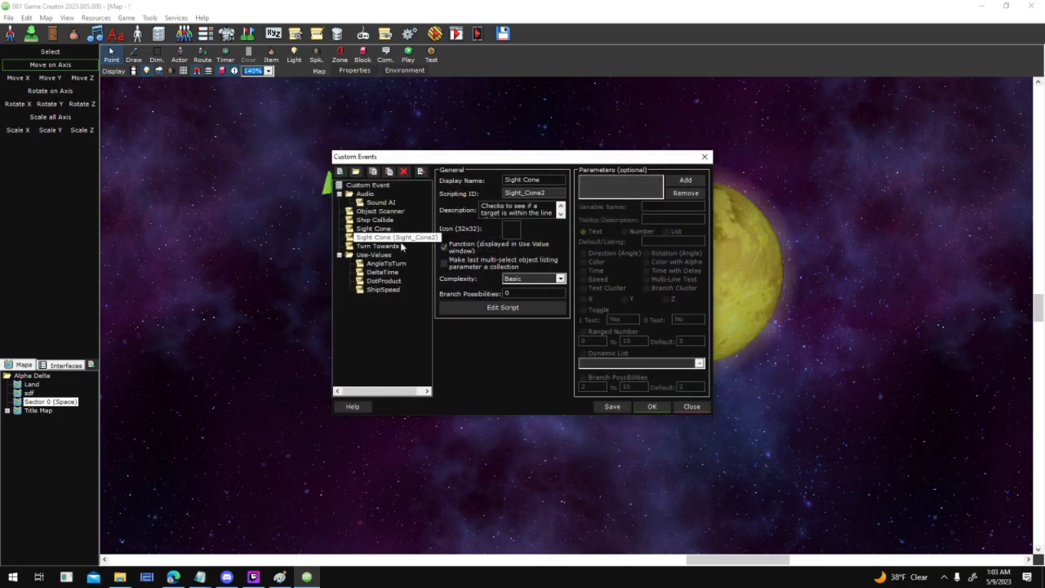
left_click(403, 172)
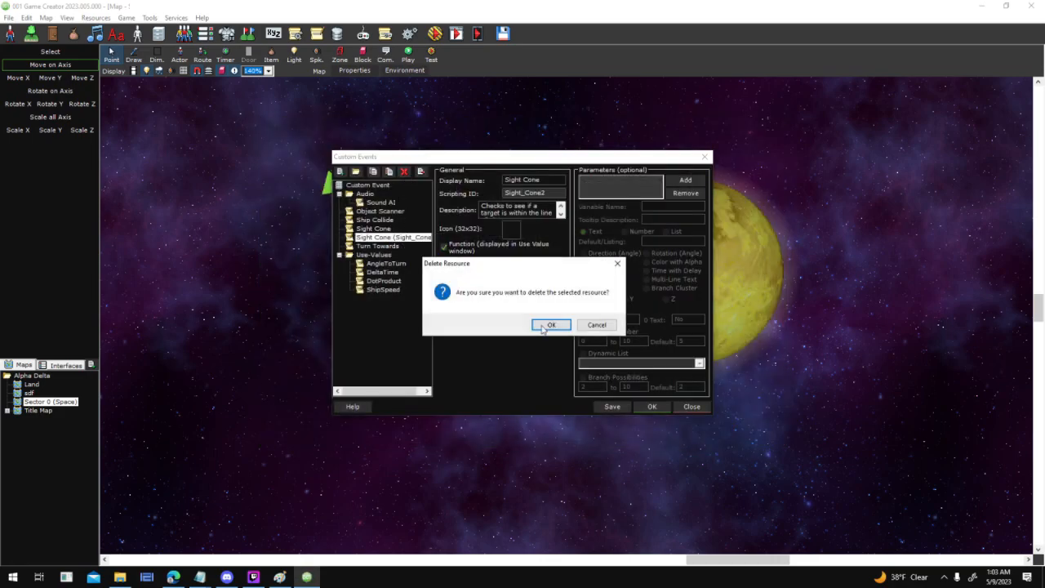
left_click(546, 323)
left_click(652, 407)
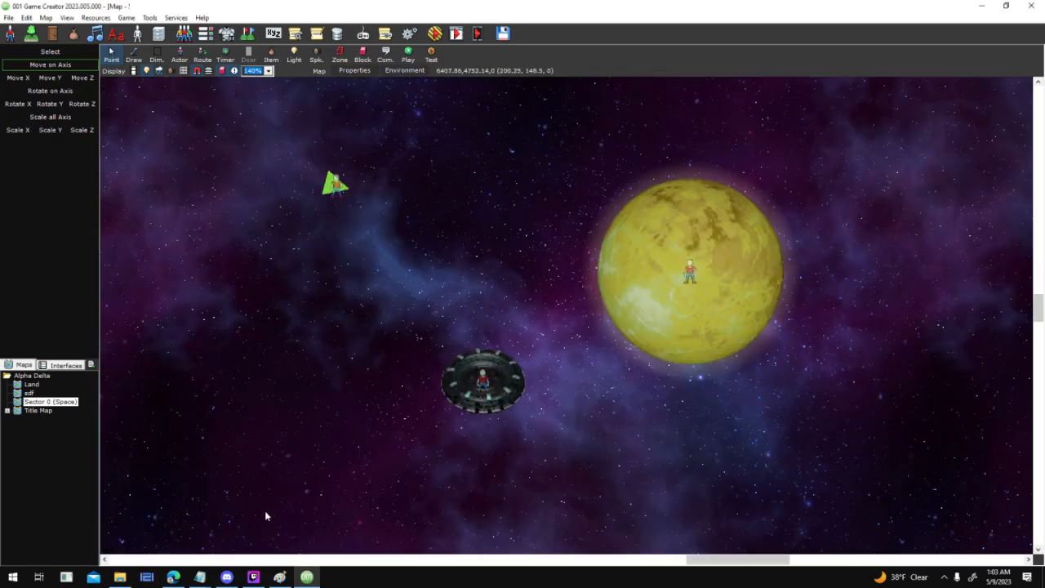
Switch to the Paint sketch and try a vertical line across the cone between its two outer lines
left_click(280, 577)
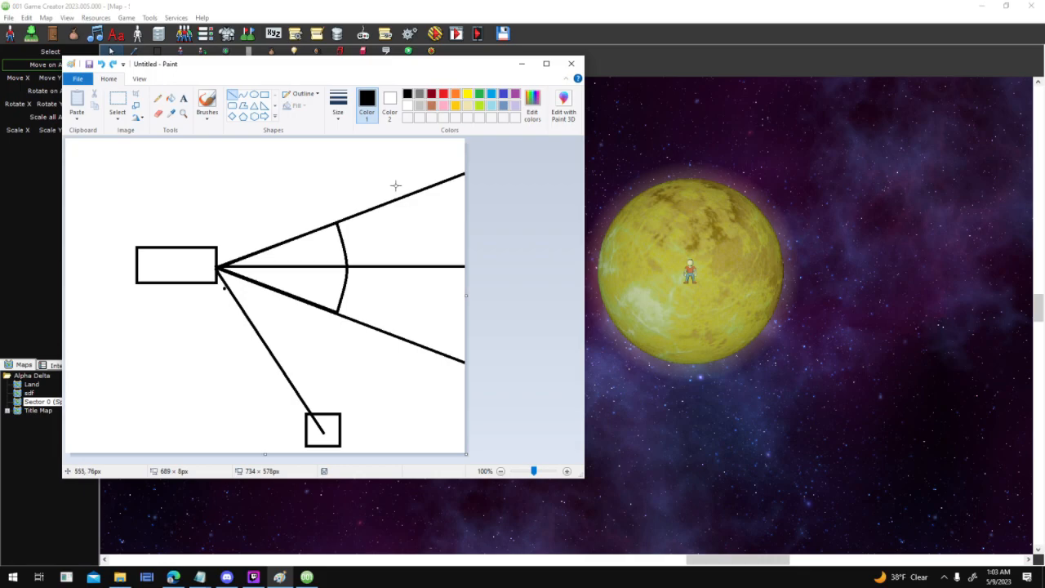
left_click_drag(417, 191, 418, 343)
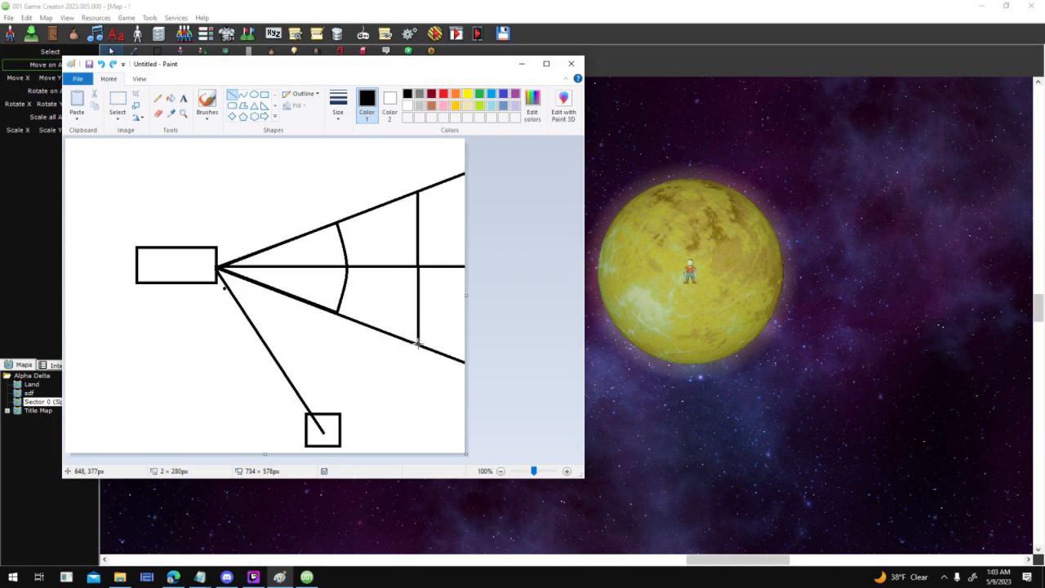
key("ctrl+z")
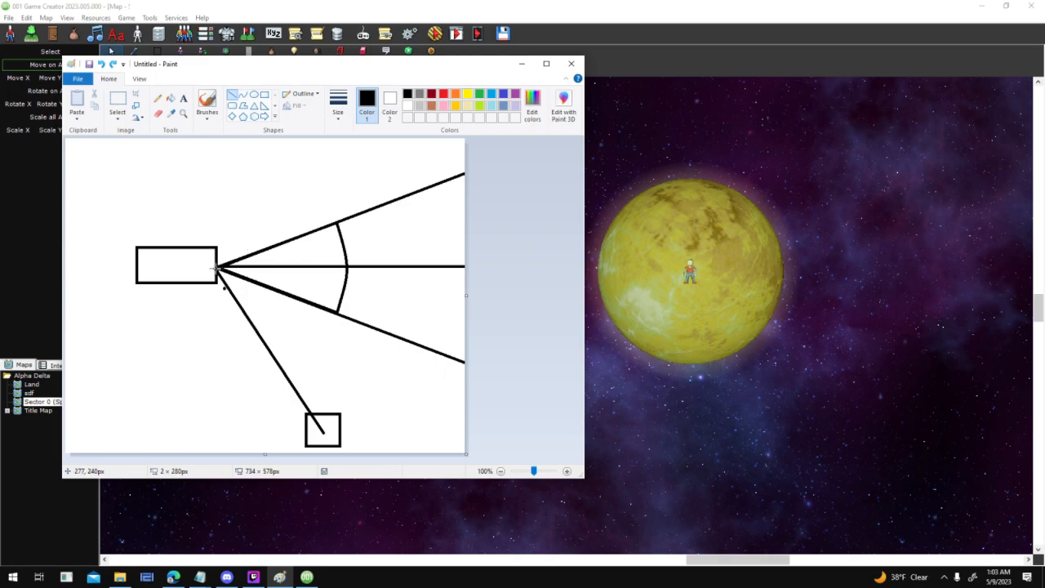
Draw two straight lines from the cone's apex to the canvas edge, forming a narrower cone around the centre line, and put Paint away
mouse_move(218, 267)
left_mouse_down()
mouse_move(330, 244)
mouse_move(429, 246)
mouse_move(471, 231)
mouse_move(476, 215)
mouse_move(474, 242)
left_mouse_up()
left_click_drag(217, 268, 473, 283)
left_click_drag(475, 291, 478, 294)
left_click_drag(448, 249, 448, 276)
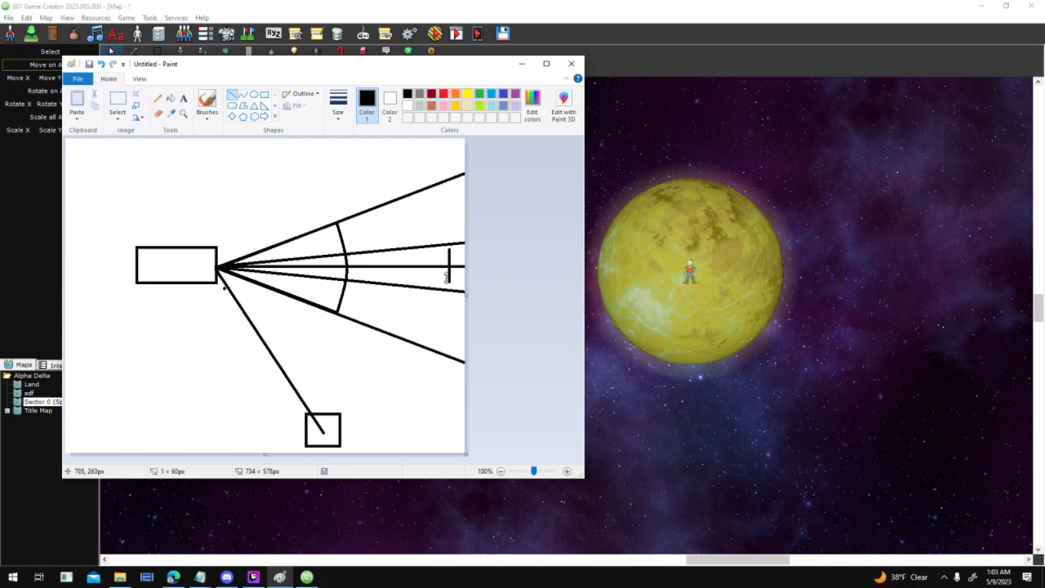
key("ctrl+z")
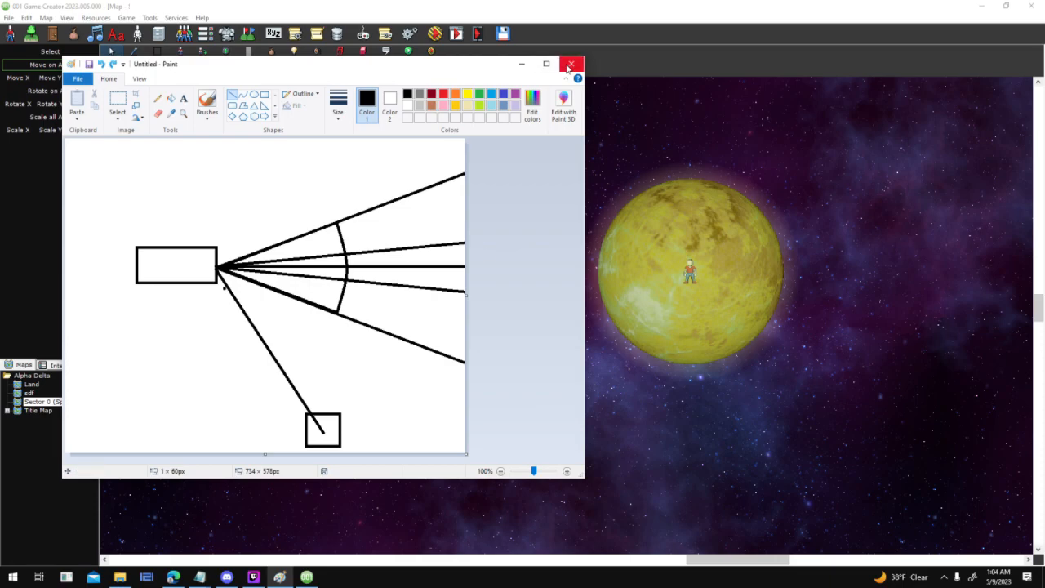
left_click(522, 65)
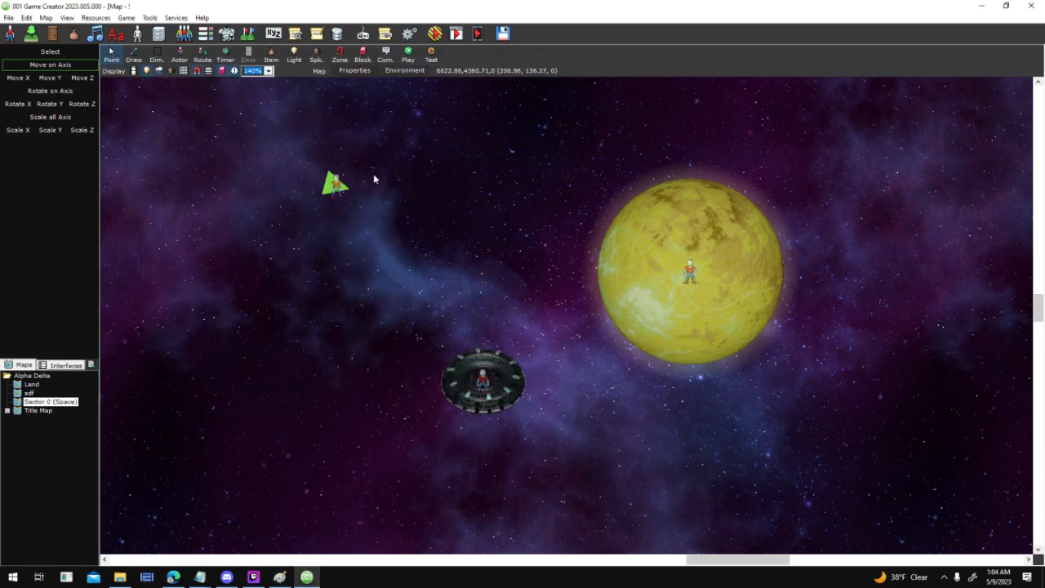
Reopen the NPC Ship template's When (Custom.Sight_Cone) script and check its AI_TurningDir variable operation
left_click(137, 33)
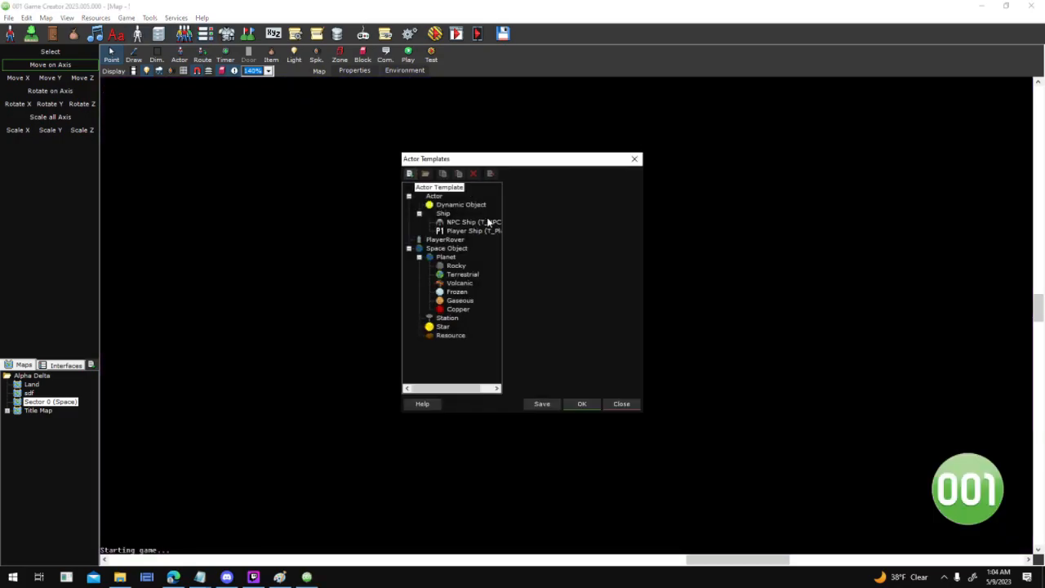
left_click(487, 220)
left_click(566, 270)
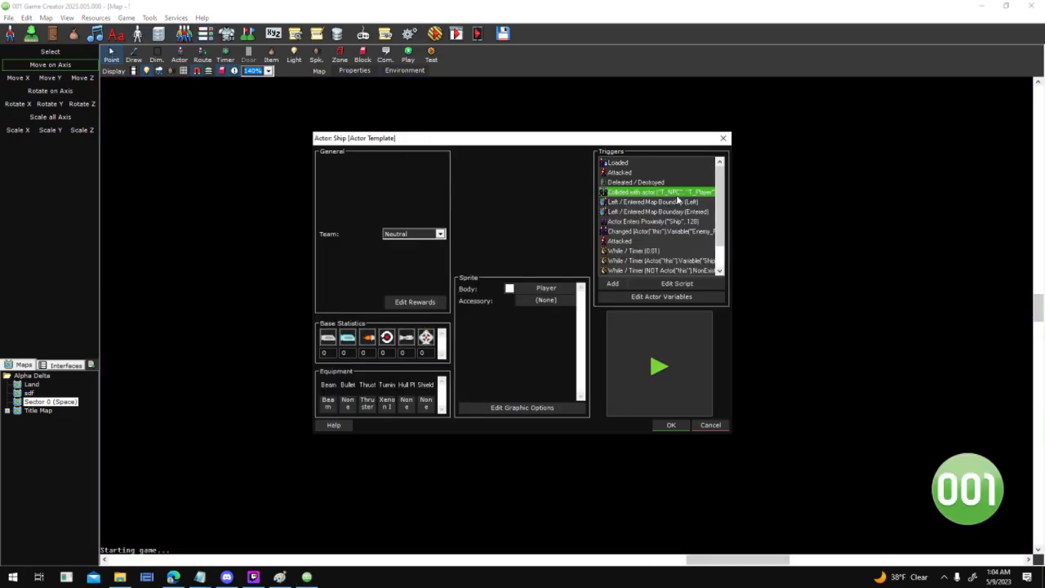
scroll(716, 192, "down", 1)
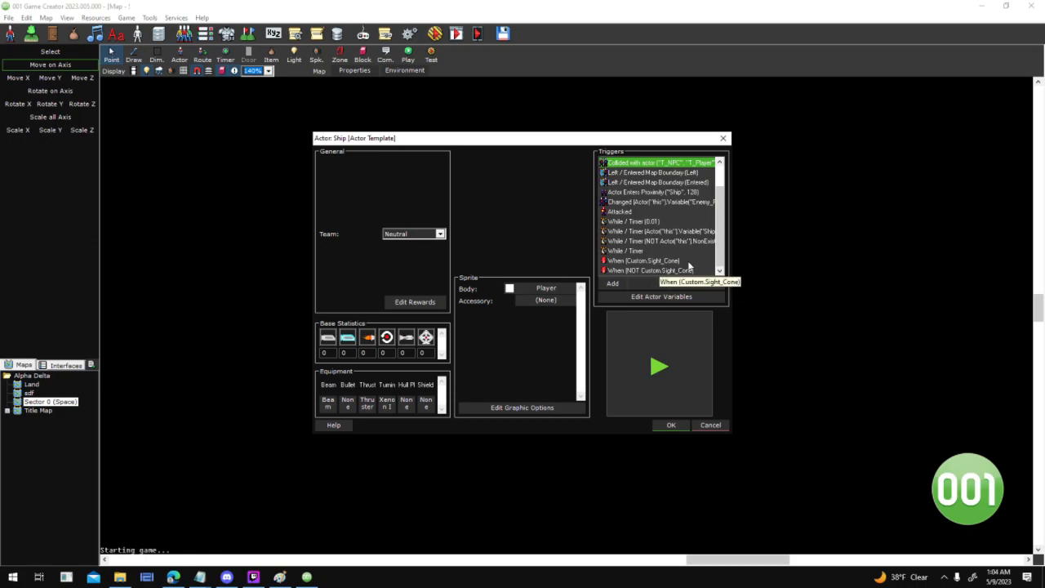
double_click(688, 261)
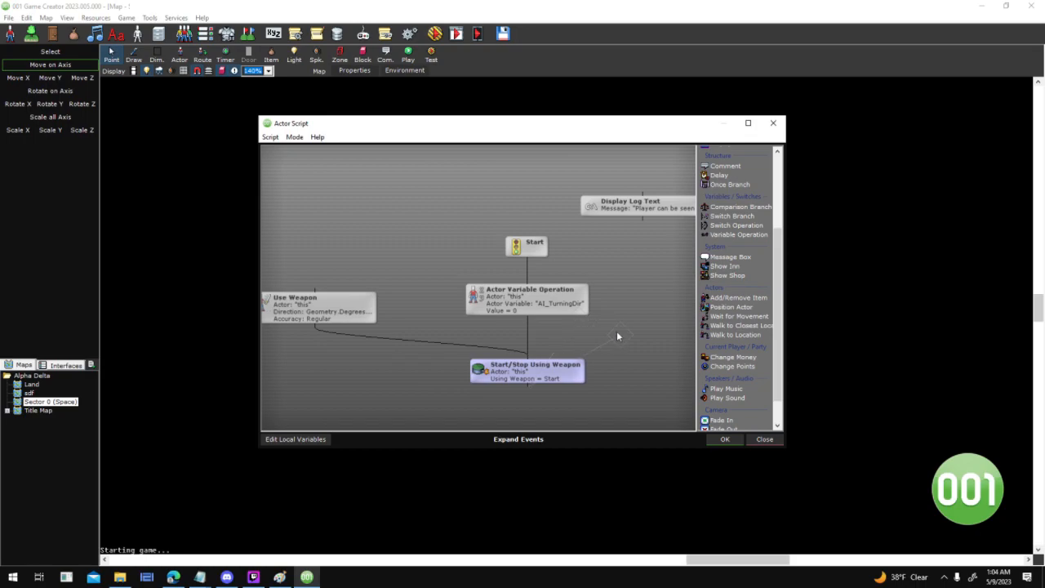
left_click(531, 292)
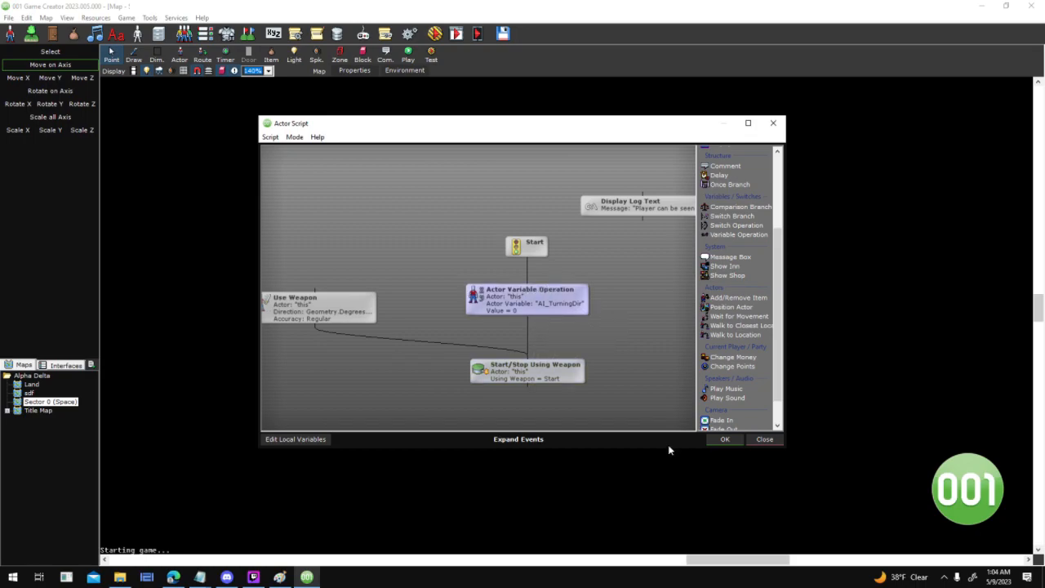
left_click(715, 440)
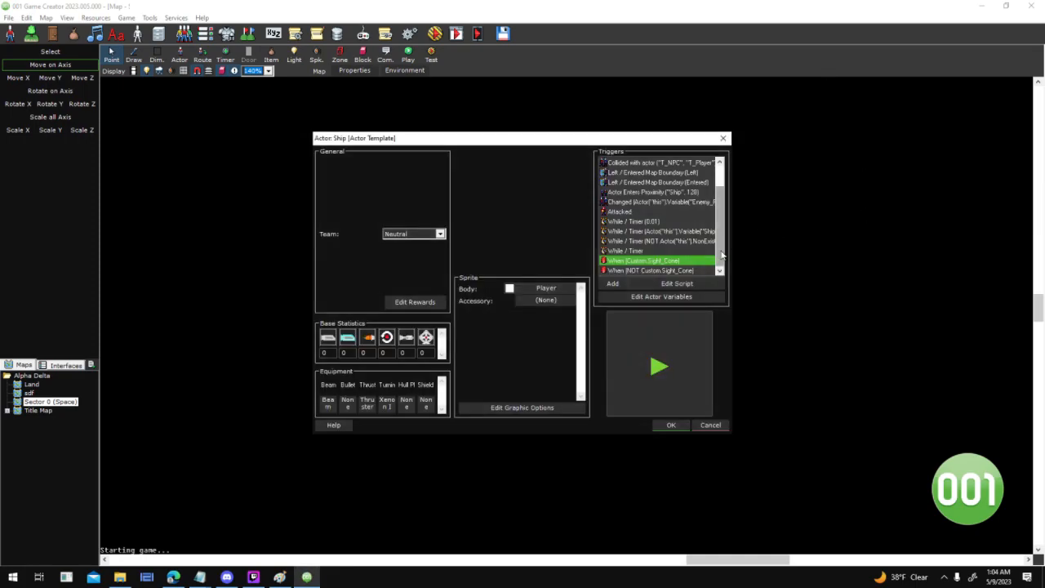
left_click(614, 282)
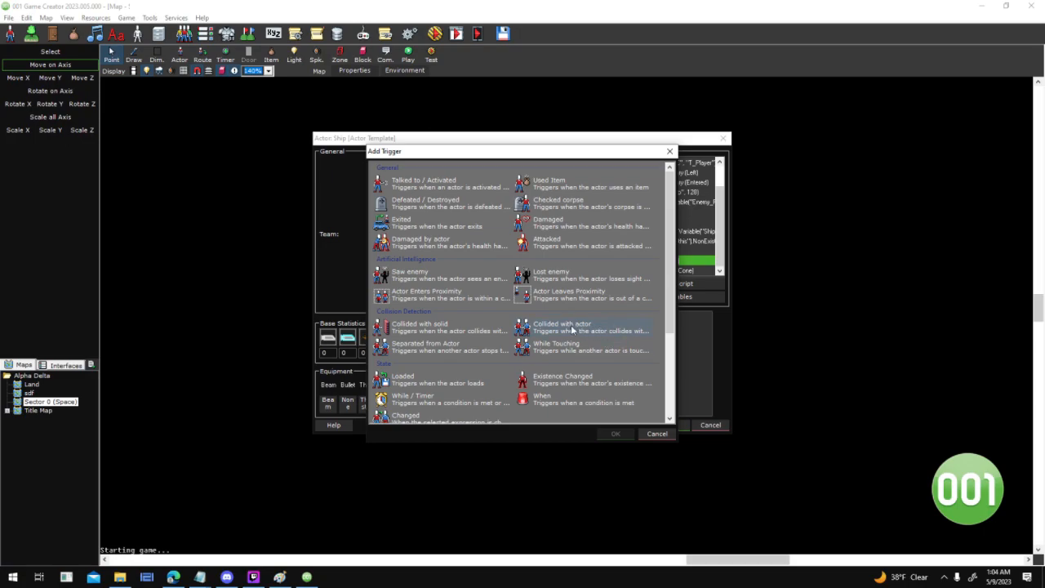
left_click_drag(668, 336, 676, 412)
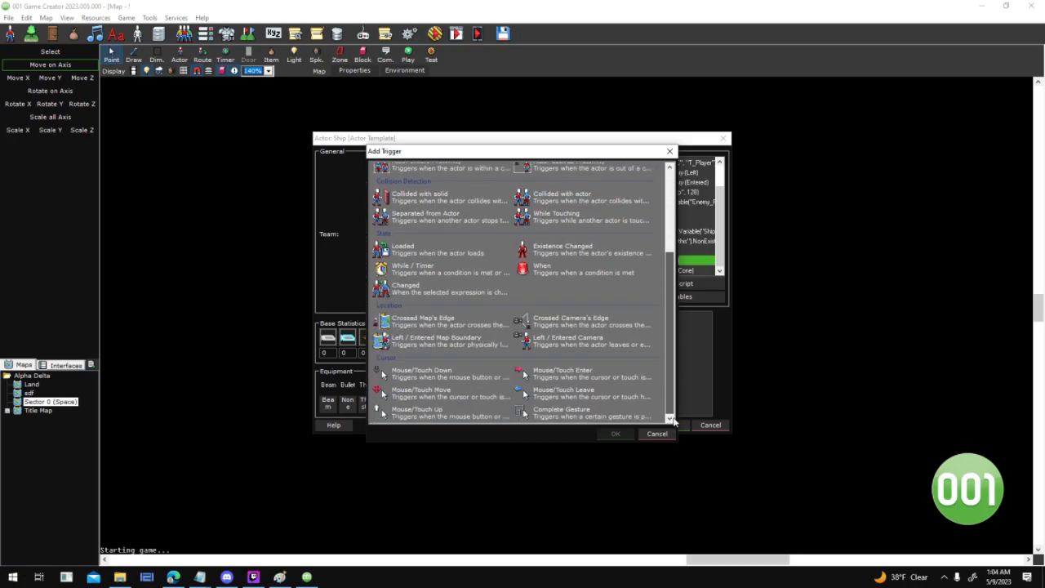
double_click(475, 265)
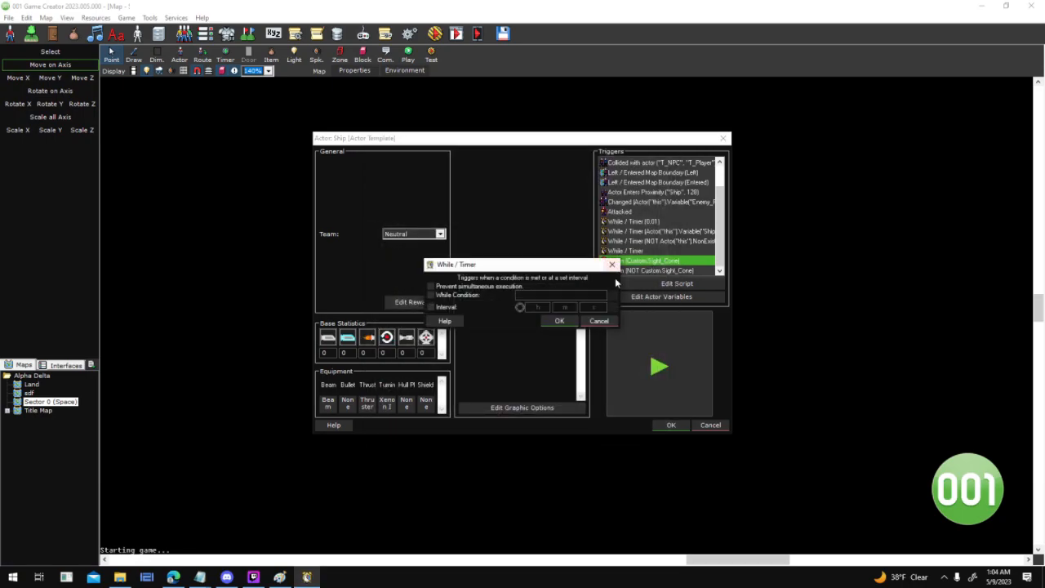
left_click(430, 295)
left_click(563, 295)
double_click(492, 234)
left_click_drag(472, 346, 582, 342)
left_click(598, 357)
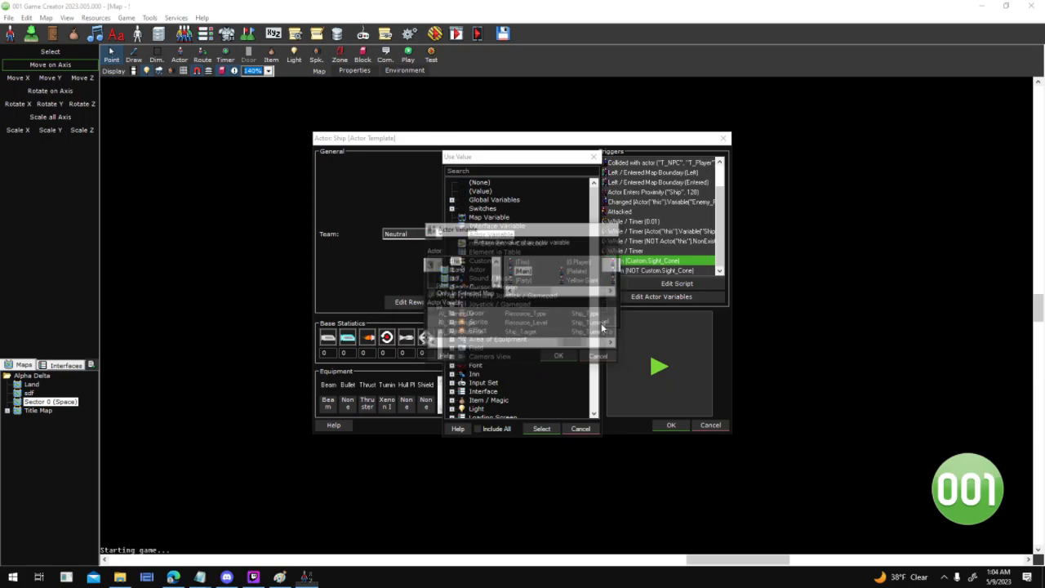
key("Escape")
left_click(611, 318)
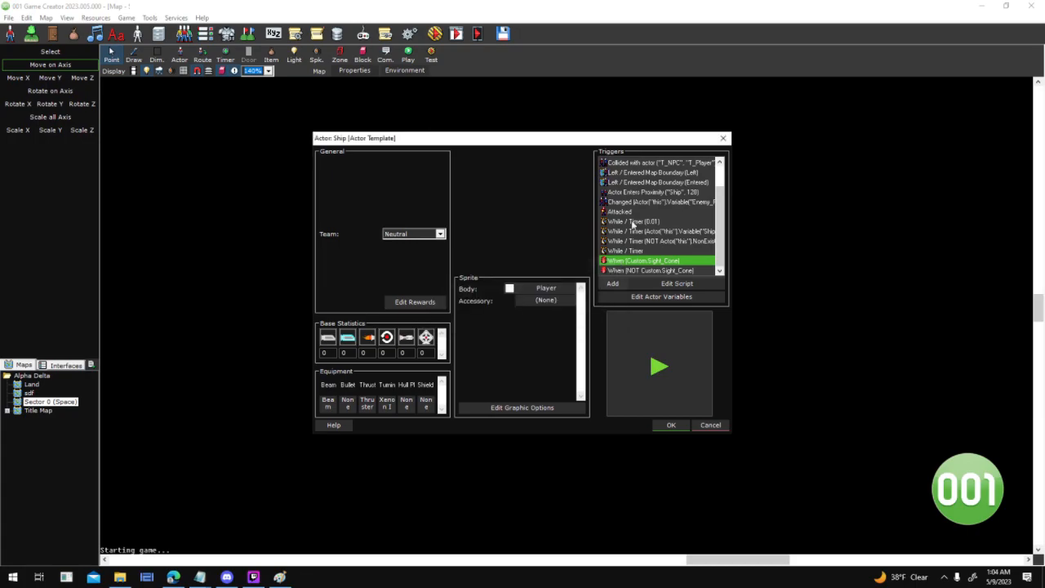
Check the script of the Ship template's While / Timer trigger without a condition, then accept and close the actor templates
left_click(692, 270)
left_click(659, 250)
double_click(661, 252)
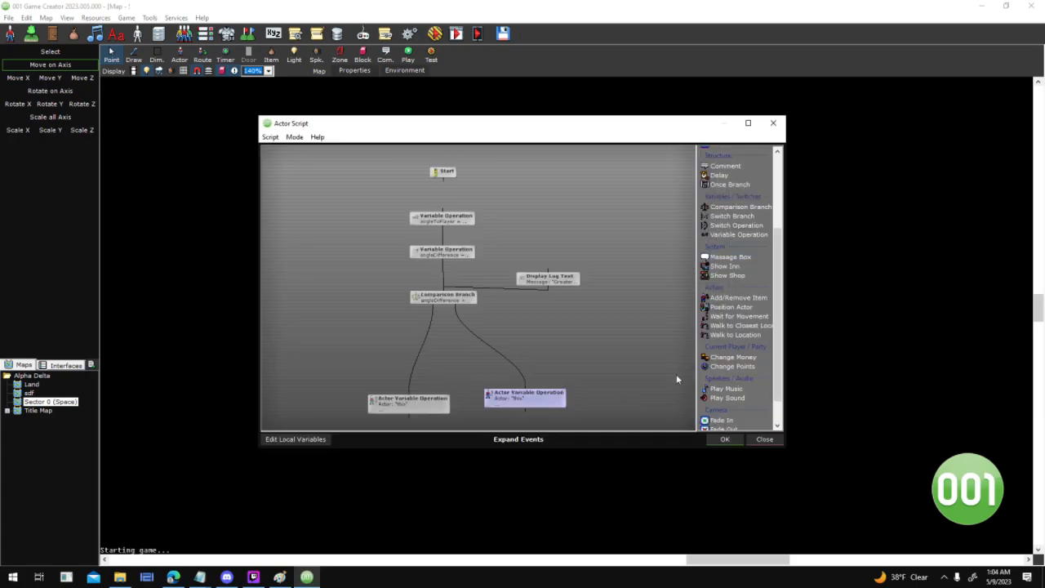
left_click(725, 438)
left_click(674, 426)
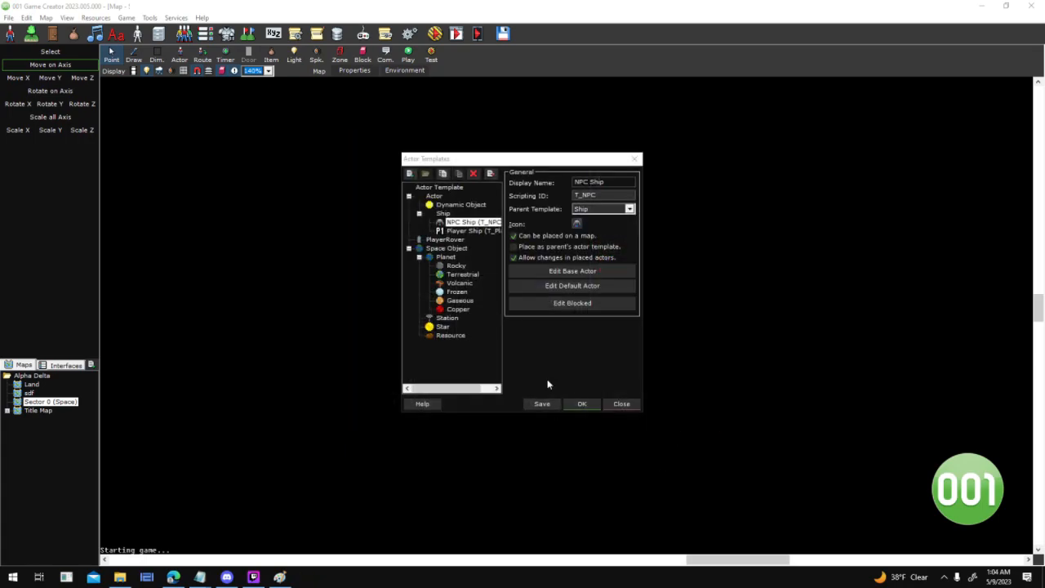
left_click(585, 401)
Put away the Paint sketch, delete the "30 / 2 = 15" calculation from To Do.txt in Notepad and save the file
left_click(279, 577)
left_click(524, 65)
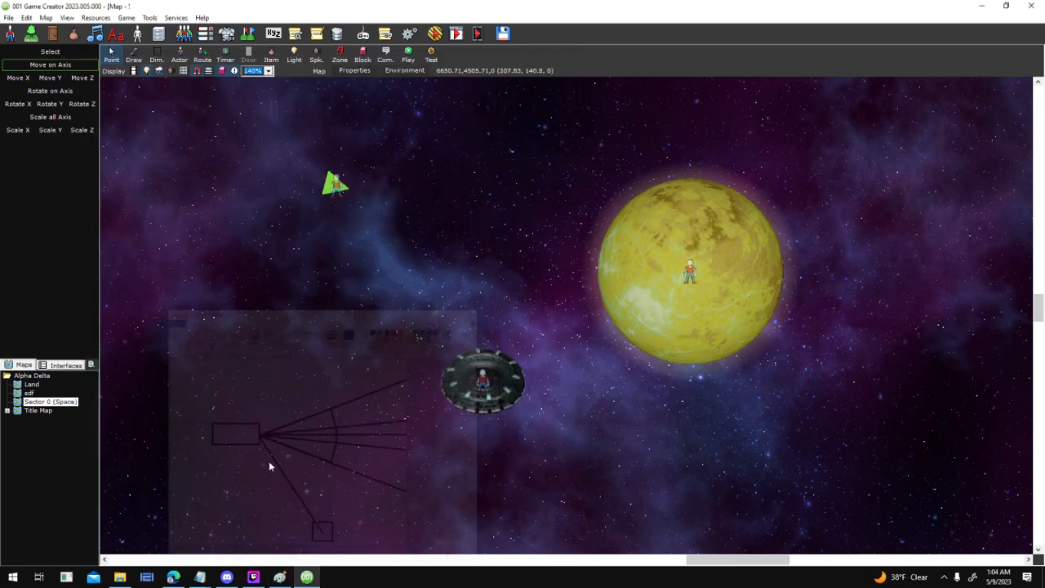
left_click(200, 577)
left_click(167, 526)
scroll(781, 267, "down", 1)
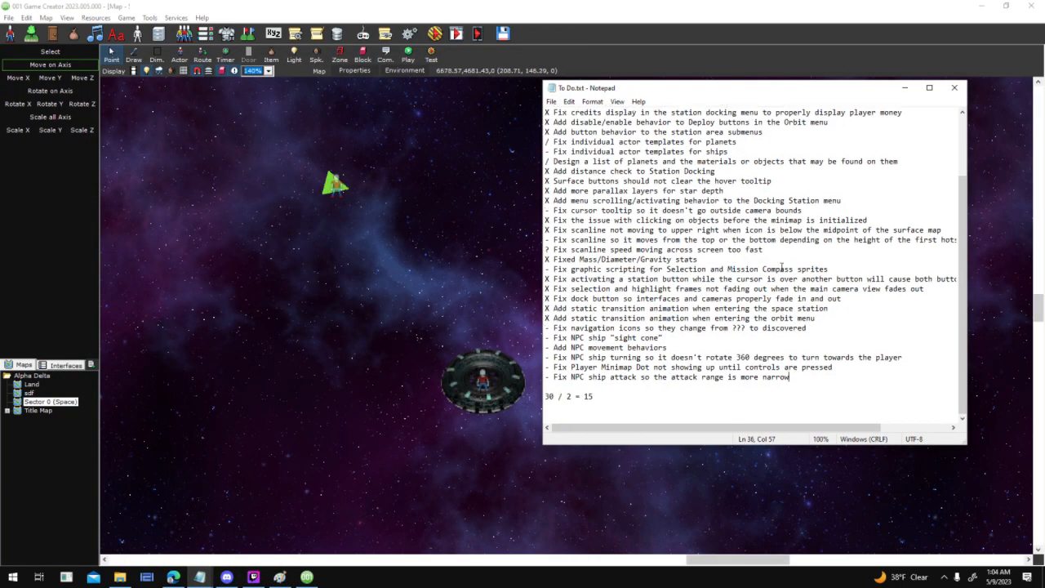
left_click_drag(622, 404, 489, 397)
key("BackSpace")
key("BackSpace")
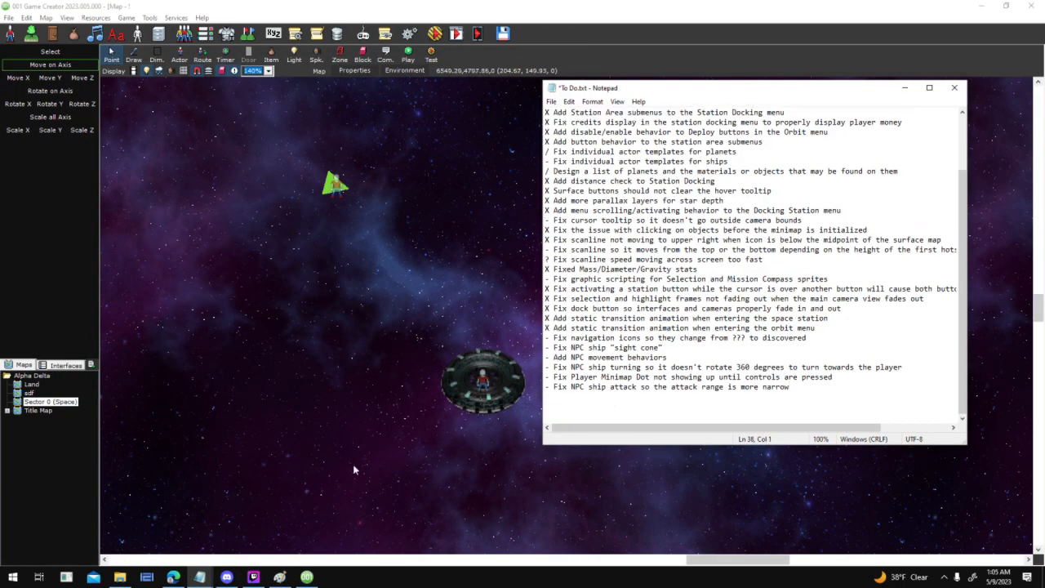
left_click(551, 101)
left_click(580, 149)
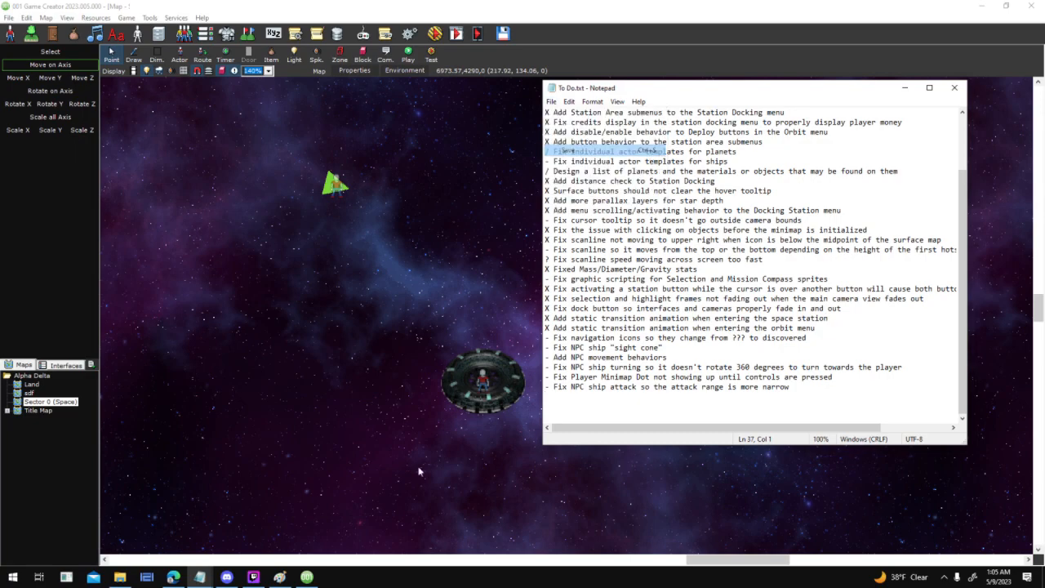
Switch to AI Flags.txt to review the note on rotating towards movement direction, and return to the 001 Game Creator map
left_click(199, 577)
left_click(246, 554)
scroll(840, 360, "right", 3)
scroll(857, 381, "left", 3)
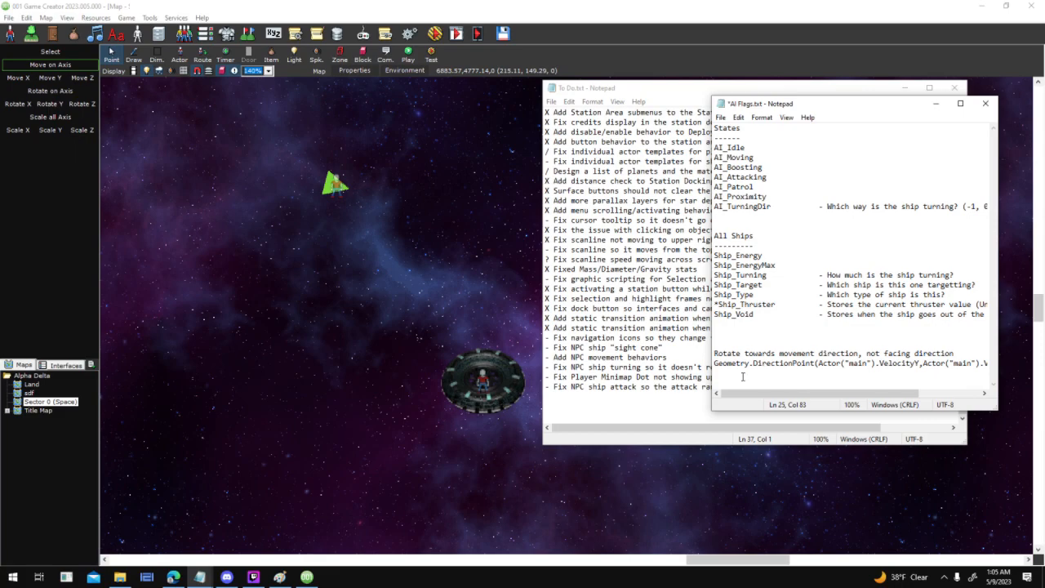
left_click_drag(720, 357, 676, 394)
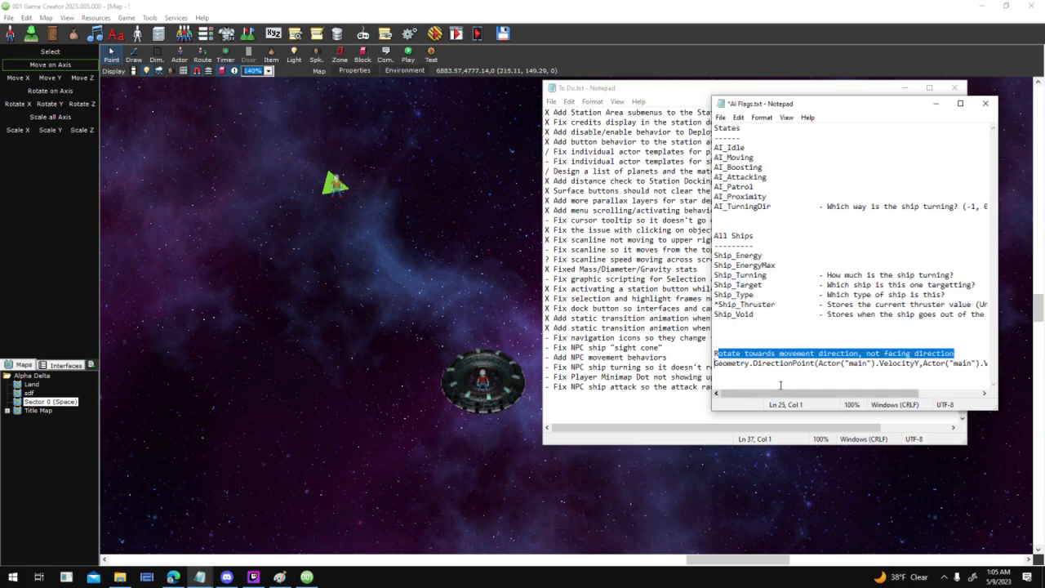
left_click(779, 383)
right_click(372, 11)
left_click(388, 12)
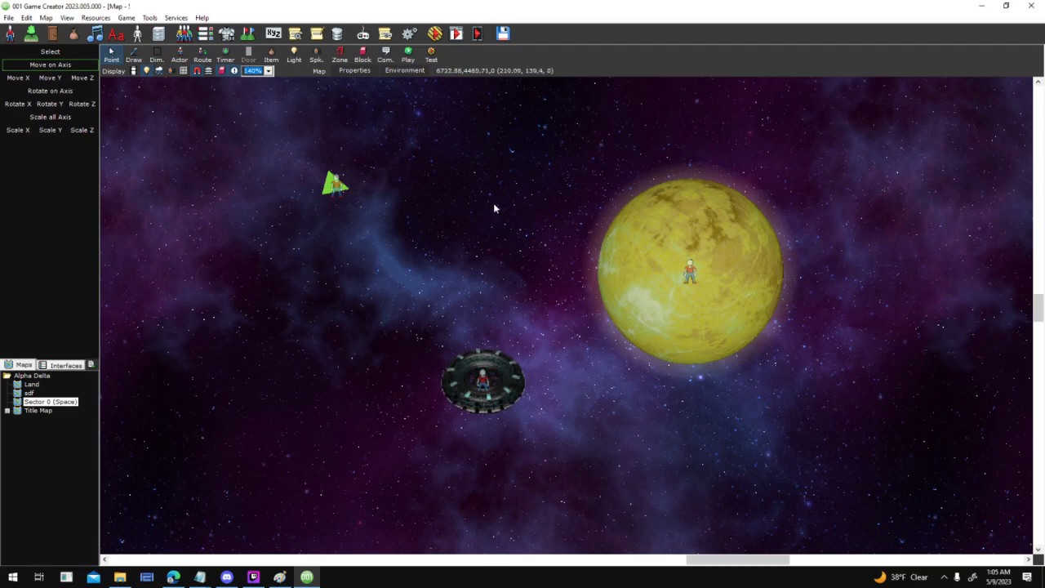
Check the live stream's status in Twitch Studio and return to the Sector 0 (Space) map
scroll(563, 311, "up", 2)
mouse_move(569, 321)
middle_mouse_down()
mouse_move(673, 372)
mouse_move(785, 277)
mouse_move(679, 288)
mouse_move(658, 347)
mouse_move(564, 252)
mouse_move(560, 317)
middle_mouse_up()
scroll(658, 348, "down", 3)
left_click(253, 577)
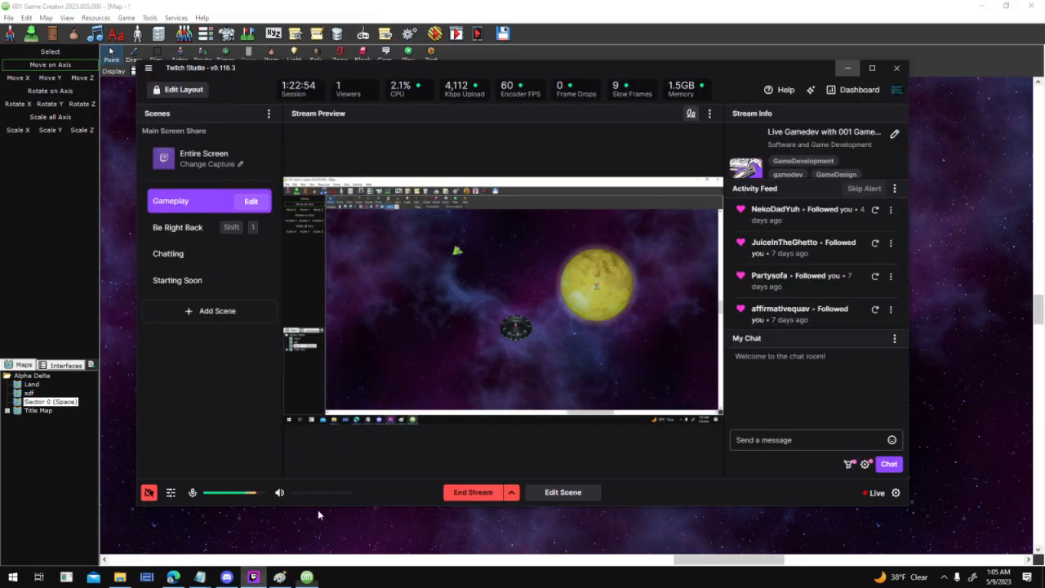
left_click(848, 68)
scroll(692, 239, "down", 1)
middle_click_drag(651, 204, 684, 264)
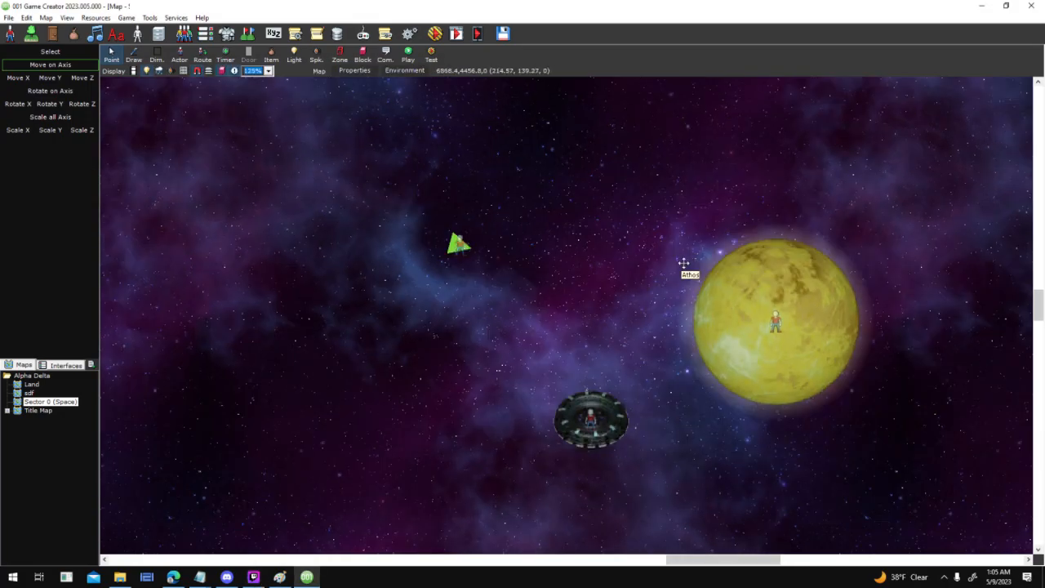
Look at the NPC Ship template's base actor and its triggers, then leave it without changes and close the actor templates
left_click(184, 34)
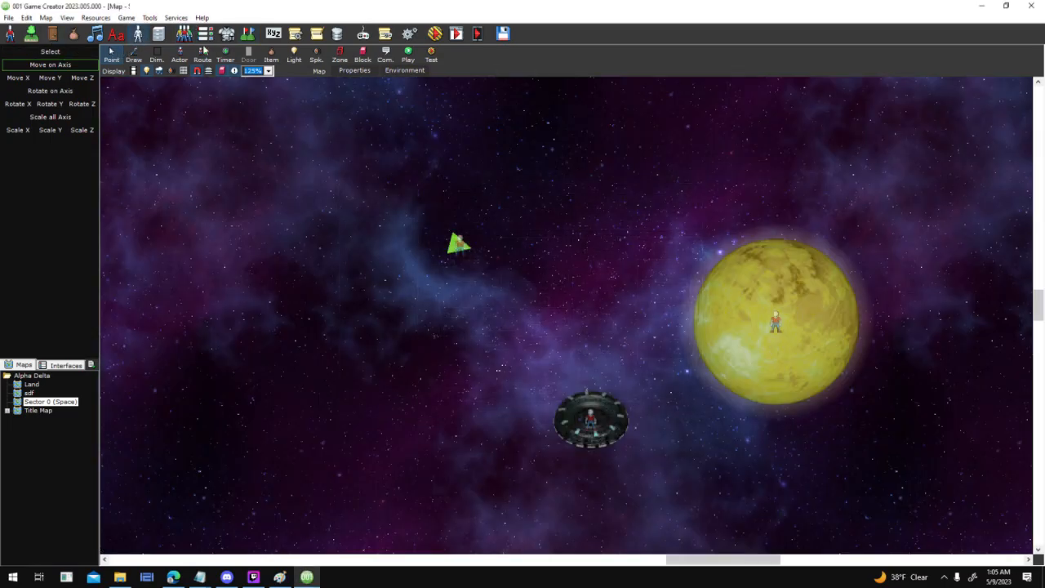
left_click(137, 33)
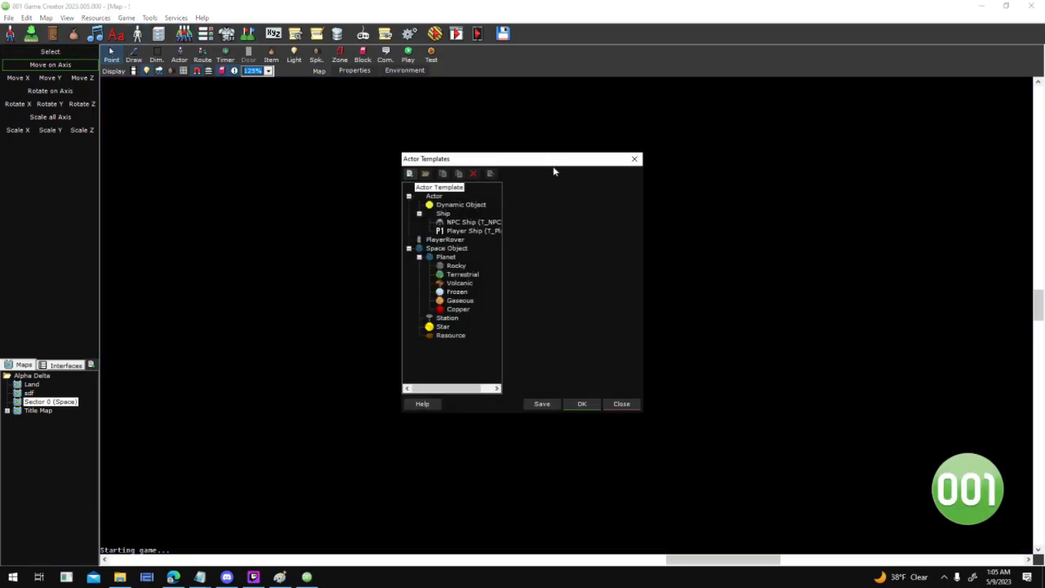
left_click(477, 223)
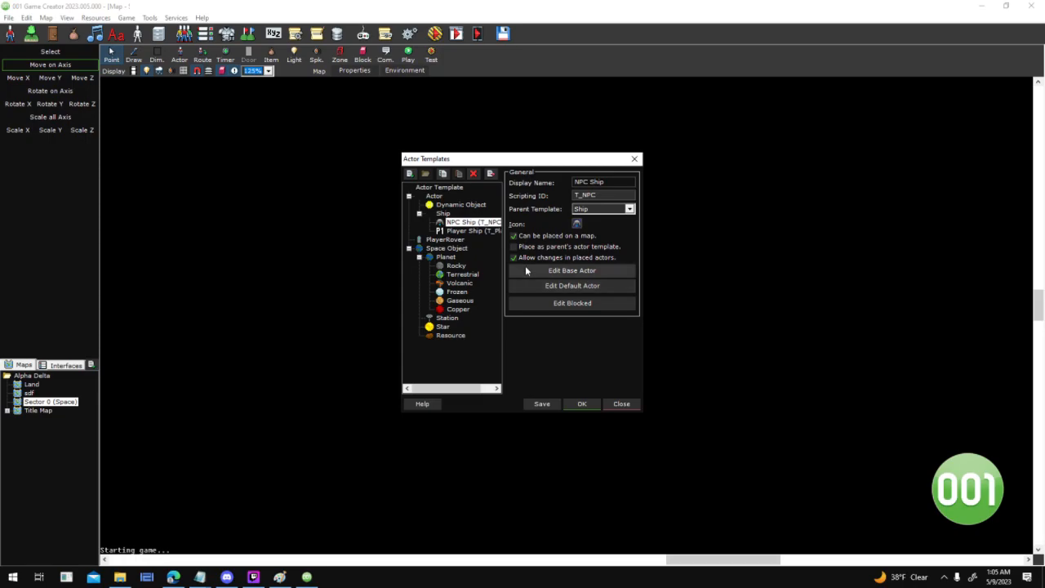
left_click(552, 272)
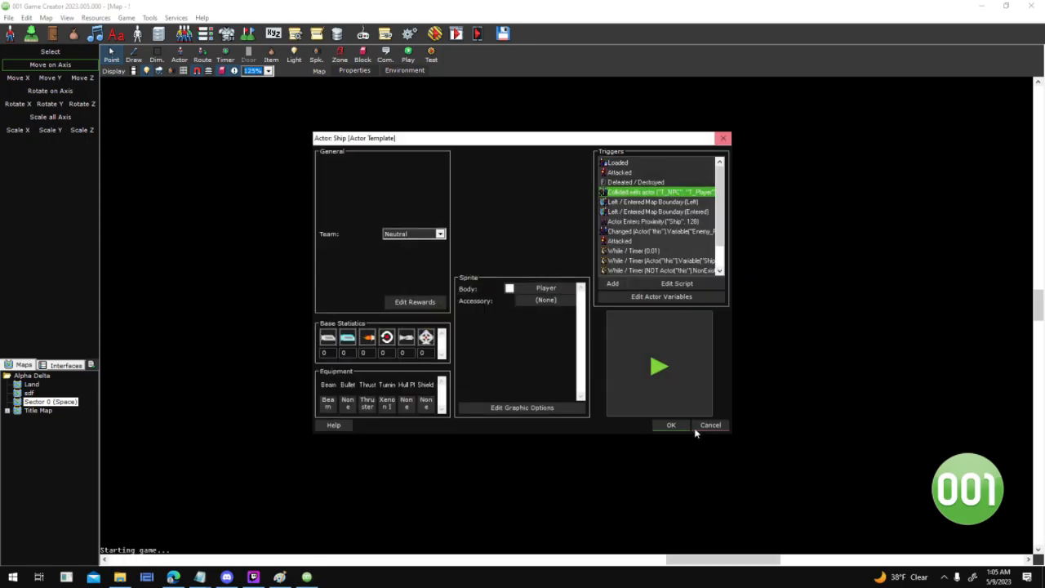
left_click(696, 422)
left_click(581, 403)
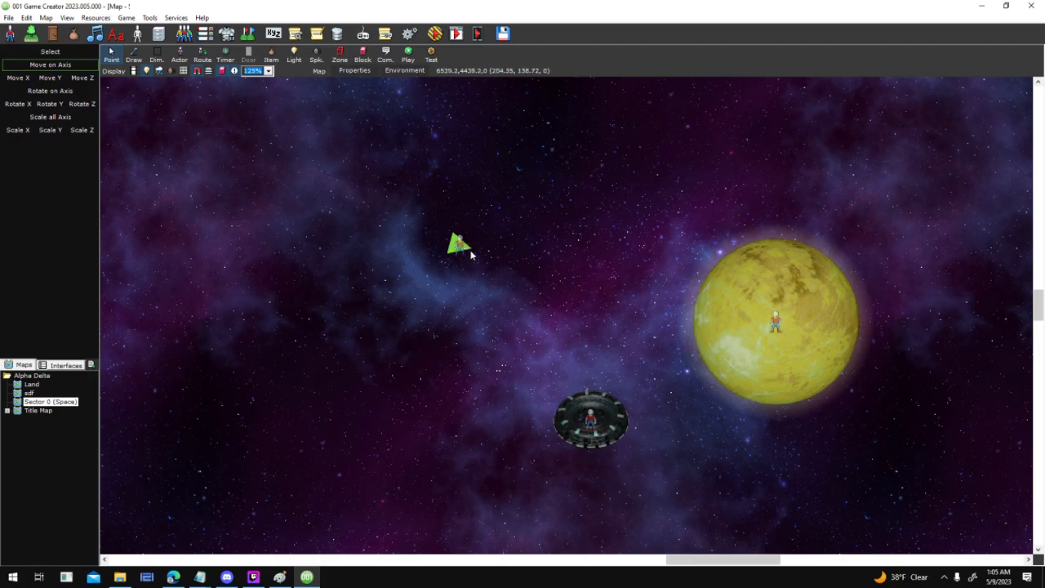
Move the green ship actor a short distance up and left on the map, farther from the station and the yellow planet
left_click_drag(457, 243, 417, 202)
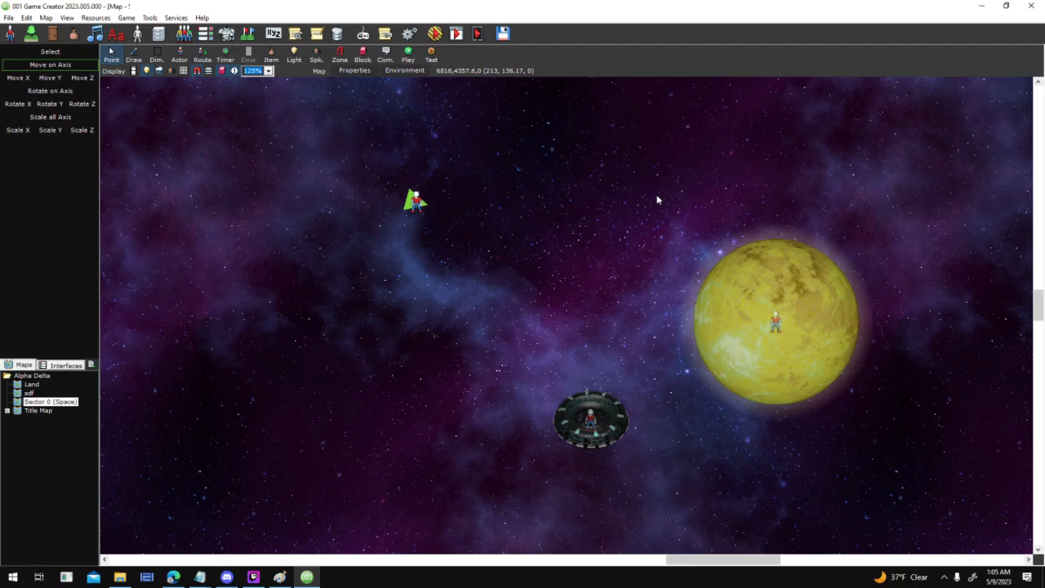
right_click(657, 195)
left_click(666, 22)
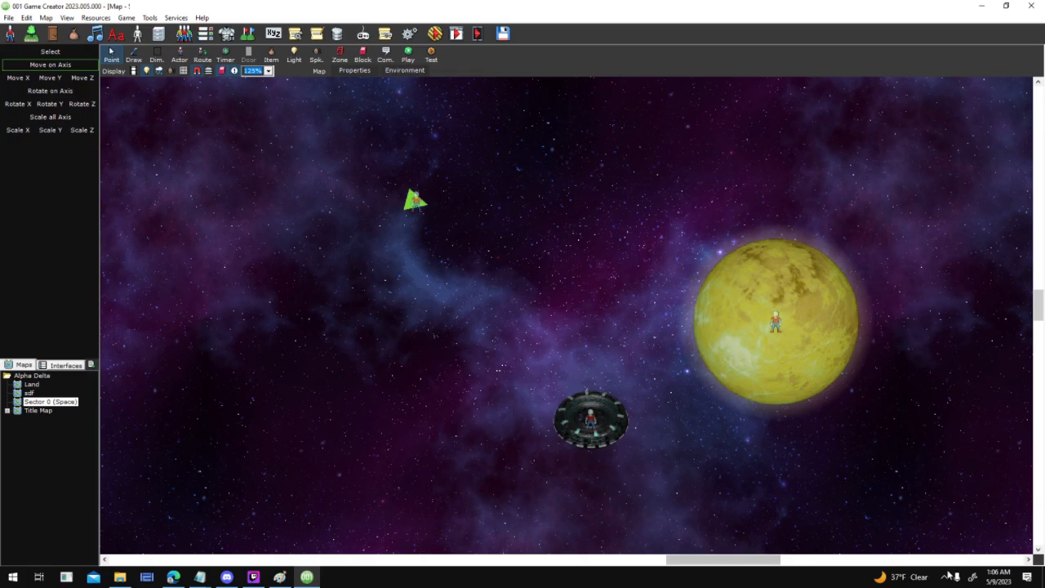
mouse_move(664, 291)
middle_mouse_down()
mouse_move(552, 312)
mouse_move(664, 292)
middle_mouse_up()
middle_click_drag(482, 194, 535, 298)
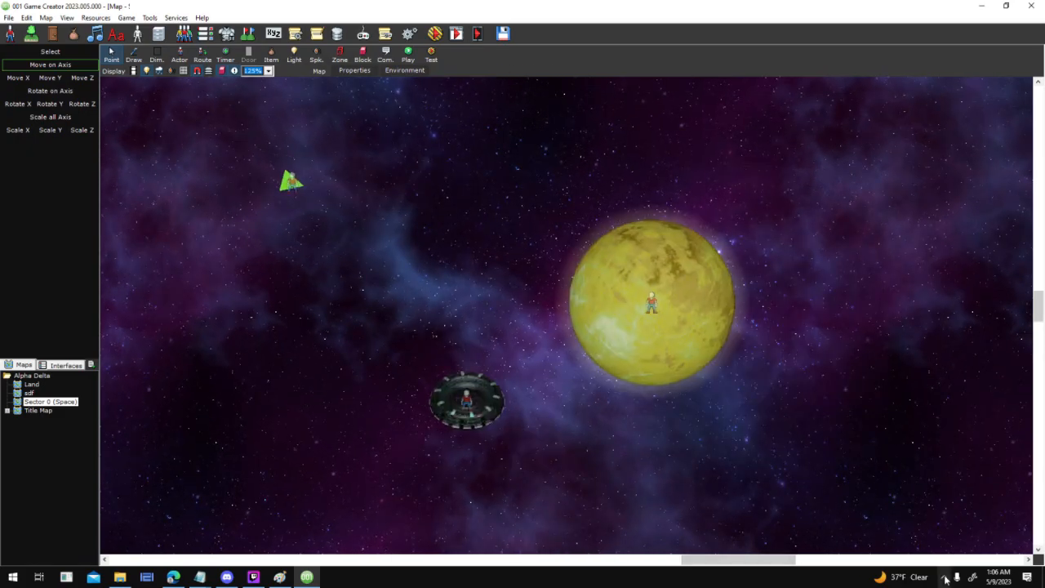
Switch to Discord and read the Secret Project Public Teaser #1 announcement in the SoftWeir community's news channel
left_click(945, 579)
left_click(976, 555)
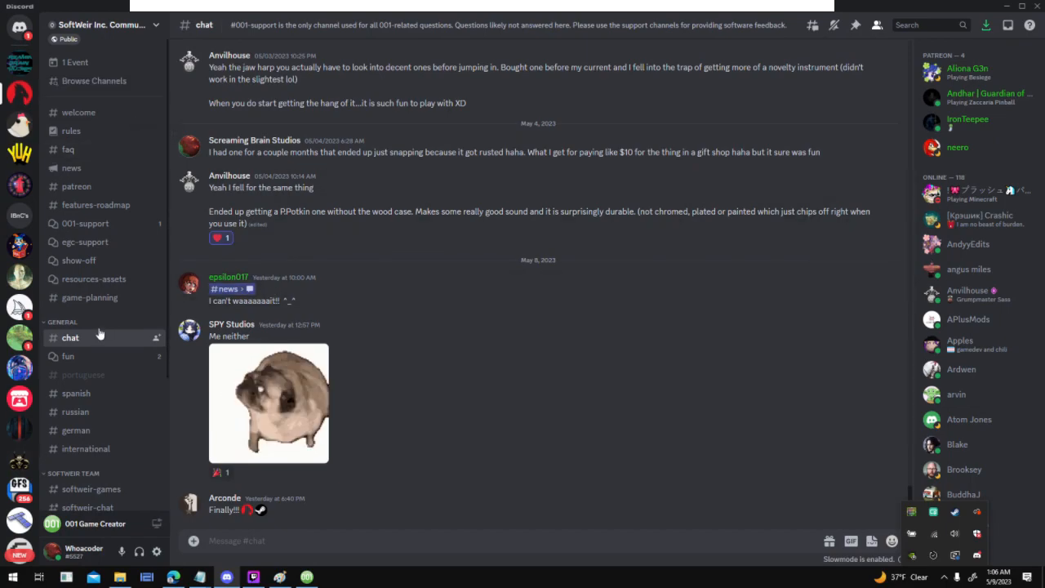
left_click(71, 167)
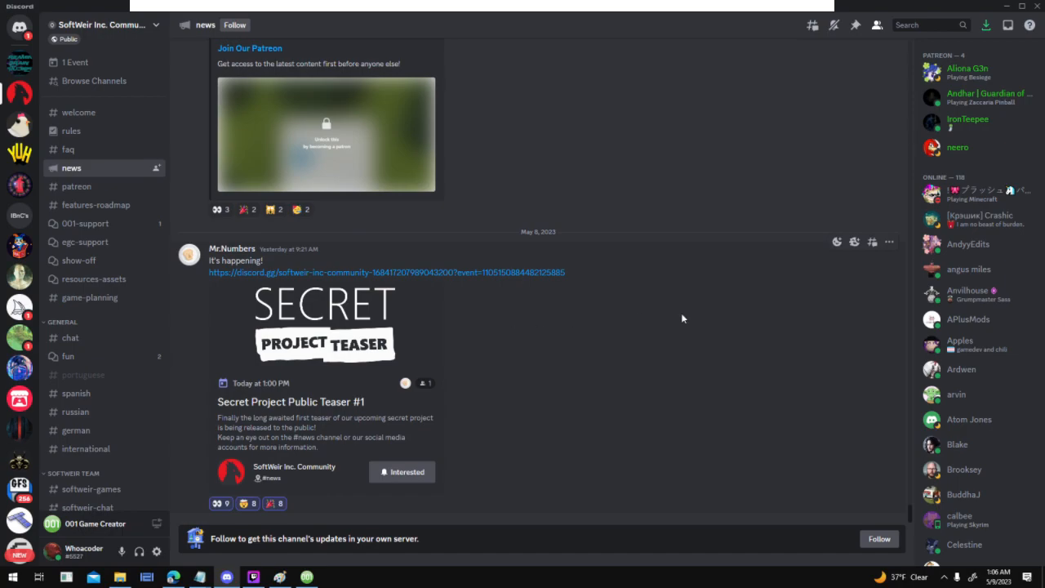
left_click(306, 577)
left_click(226, 576)
left_click(1005, 7)
left_click(228, 577)
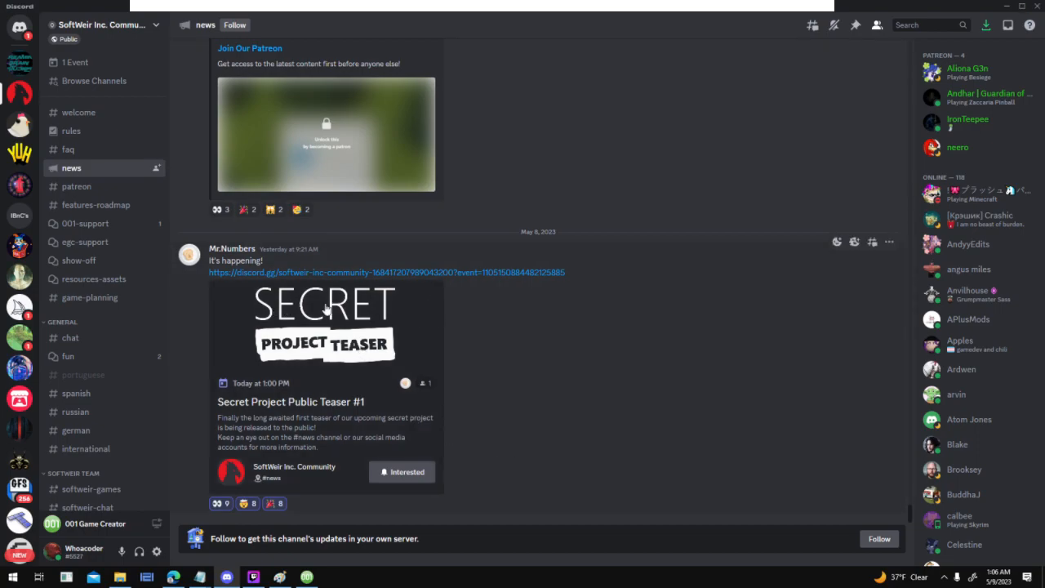
left_click(1007, 6)
left_click(980, 6)
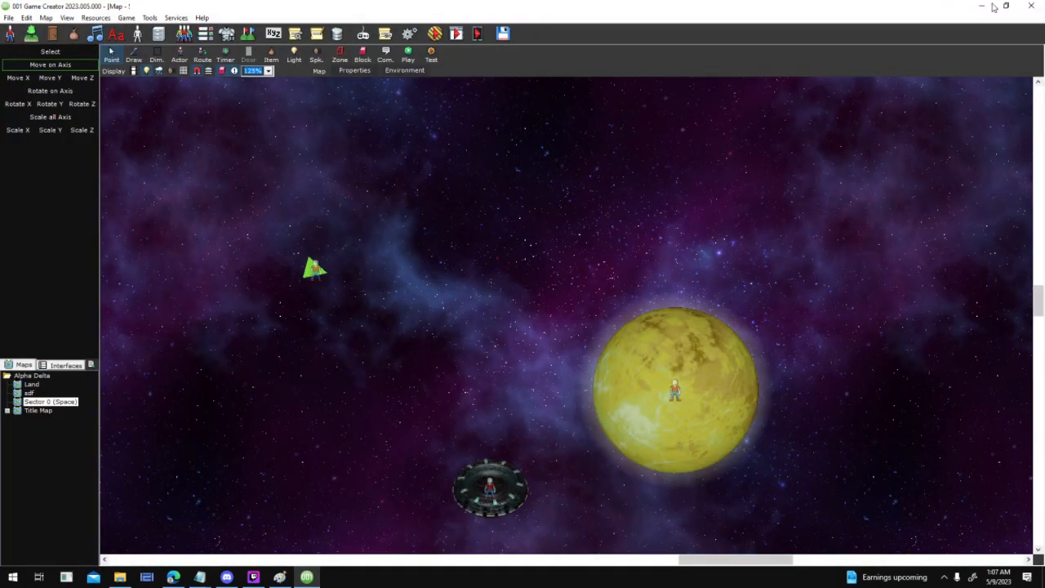
left_click(1005, 6)
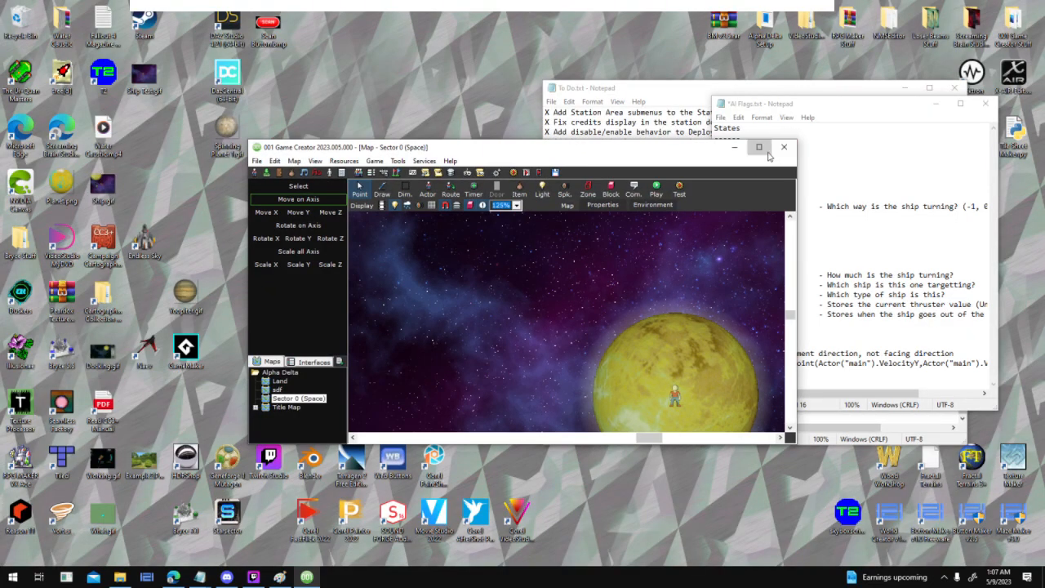
left_click(758, 147)
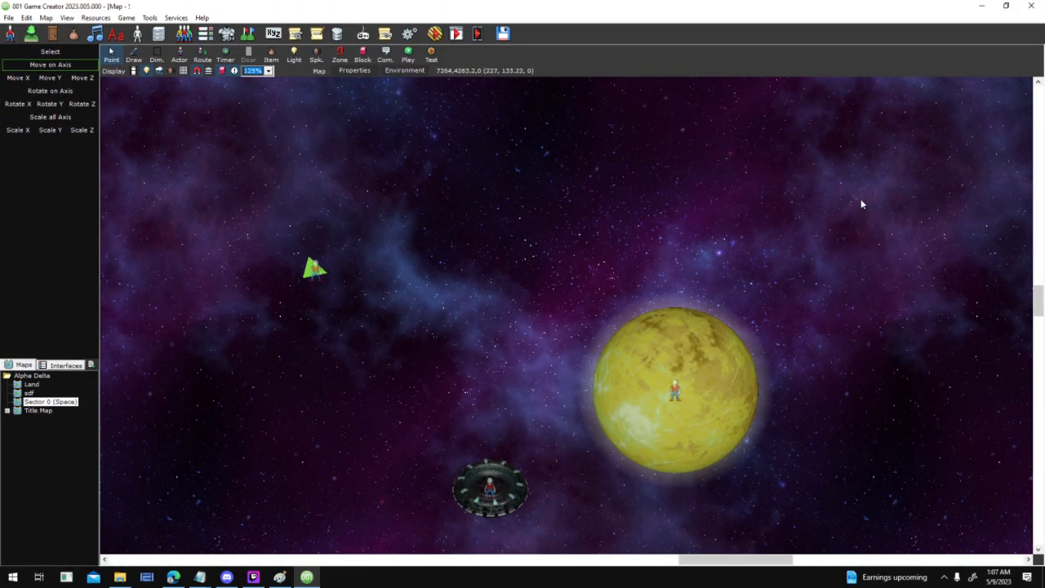
scroll(907, 170, "down", 1)
mouse_move(633, 304)
middle_mouse_down()
mouse_move(607, 329)
mouse_move(607, 229)
mouse_move(493, 184)
mouse_move(614, 302)
middle_mouse_up()
scroll(492, 260, "up", 3)
scroll(615, 302, "down", 6)
scroll(615, 303, "down", 4)
scroll(629, 368, "down", 3)
middle_click_drag(618, 391, 595, 321)
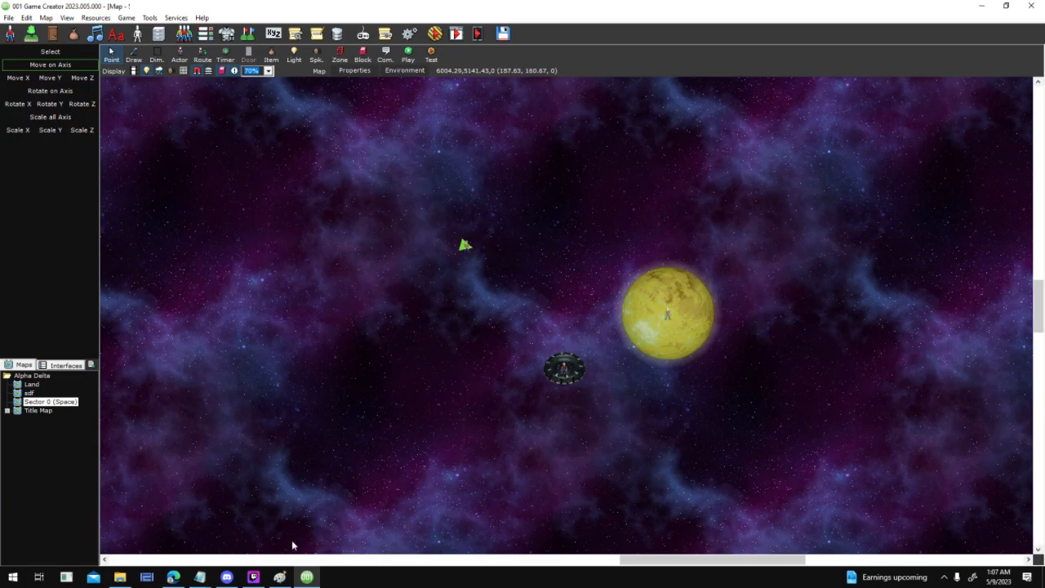
Bring Discord's news channel back up to revisit the Secret Project teaser announcement
left_click(226, 576)
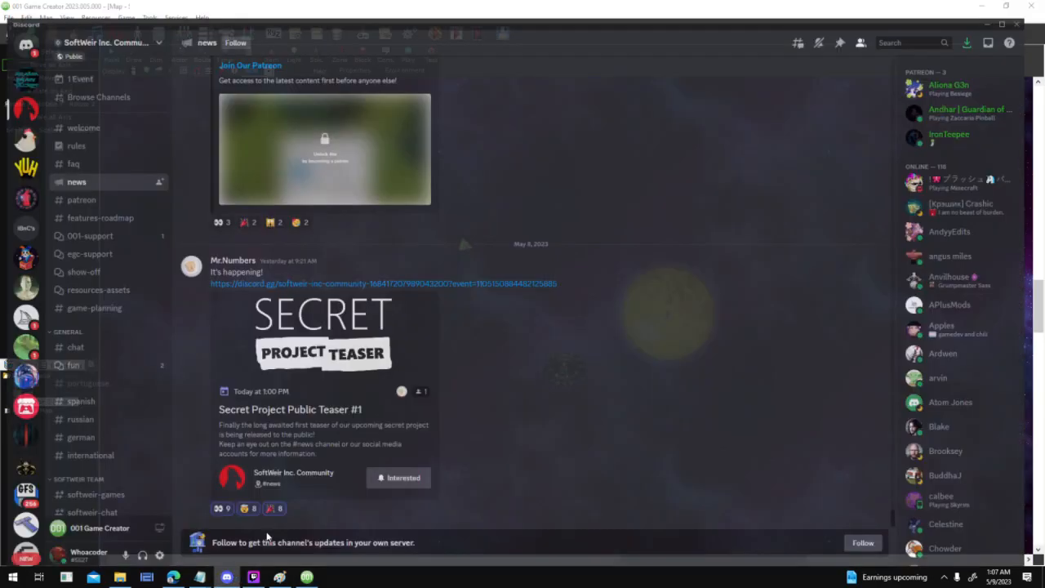
left_click(1007, 7)
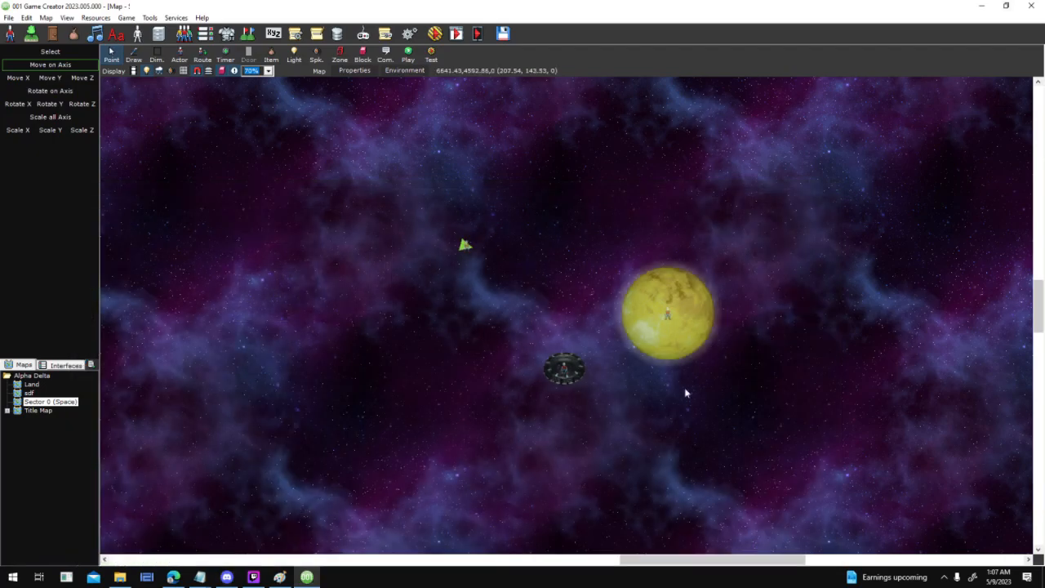
middle_click_drag(644, 375, 604, 419)
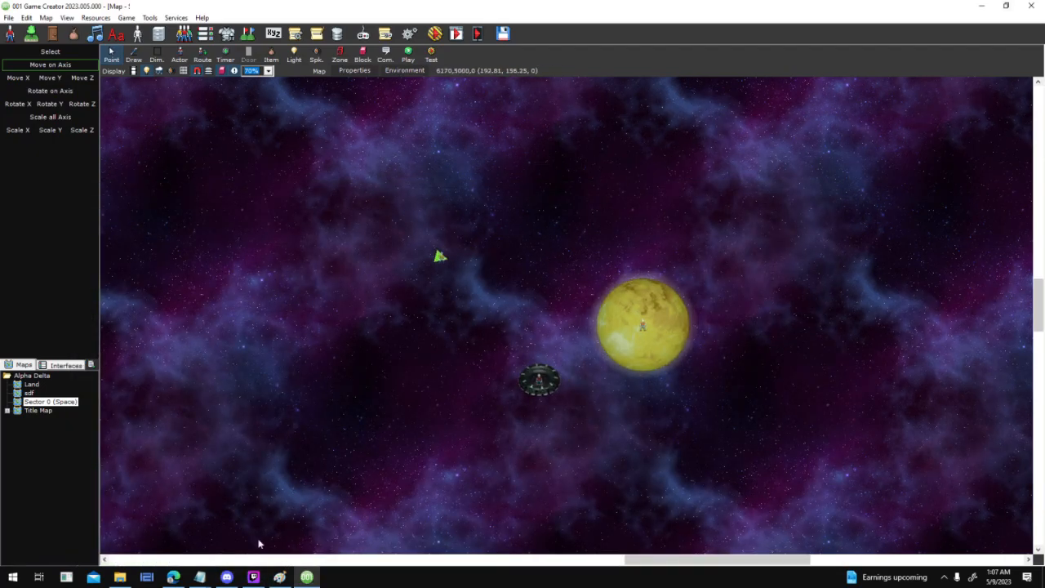
left_click(227, 577)
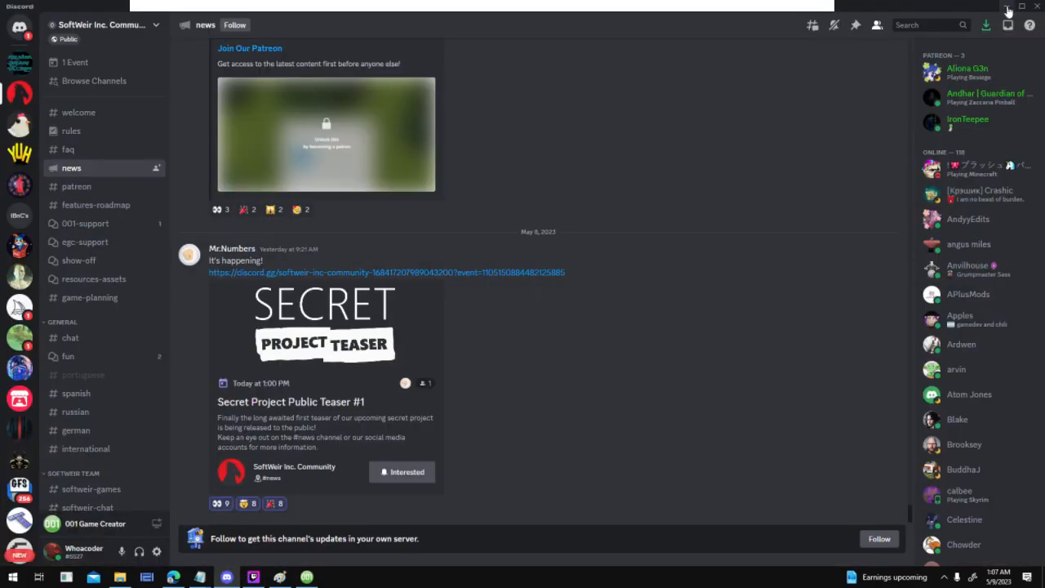
Return to 001 Game Creator and look over the list of custom events, then close it
left_click(1008, 8)
scroll(689, 400, "up", 1)
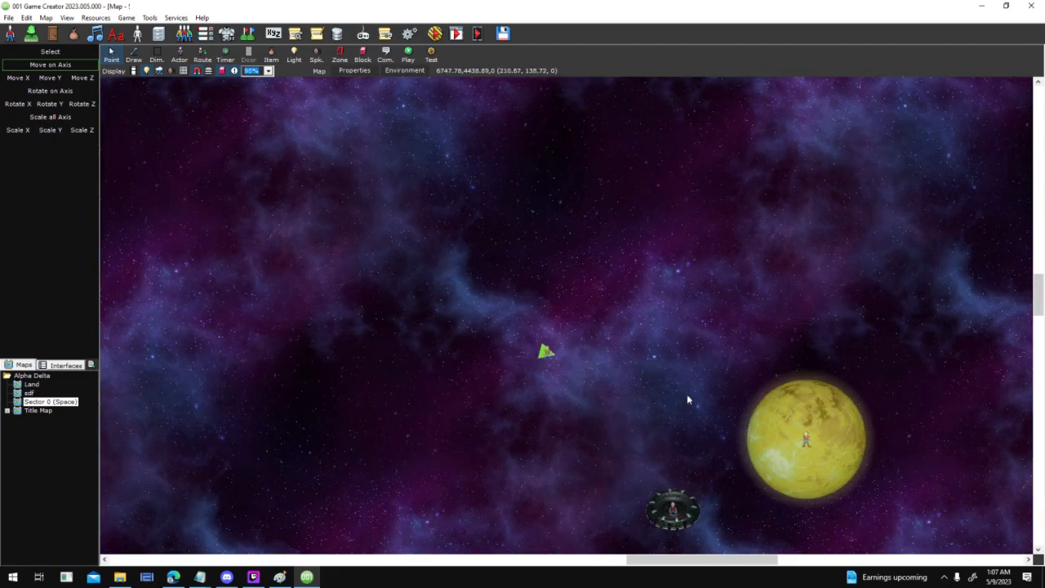
left_click(317, 32)
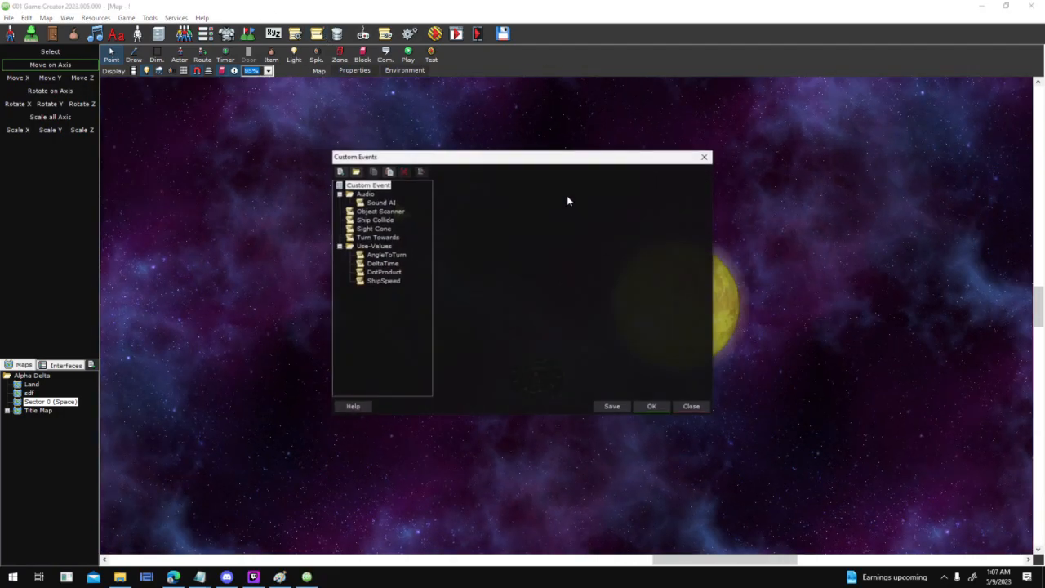
left_click(654, 406)
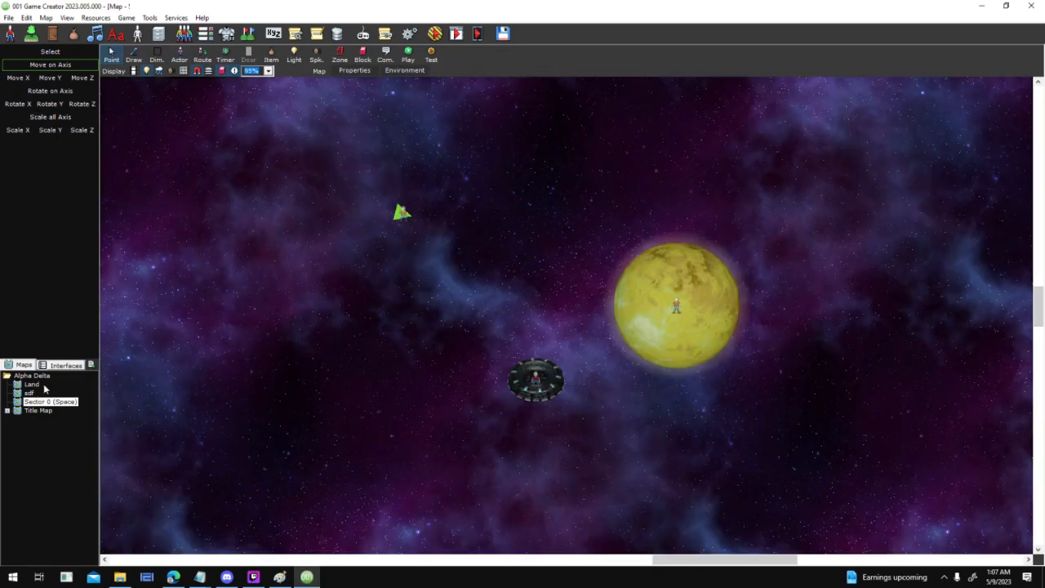
Save the Sector 0 (Space) map while switching to the project's interfaces, and open the Docking Orbit interface
left_click(59, 365)
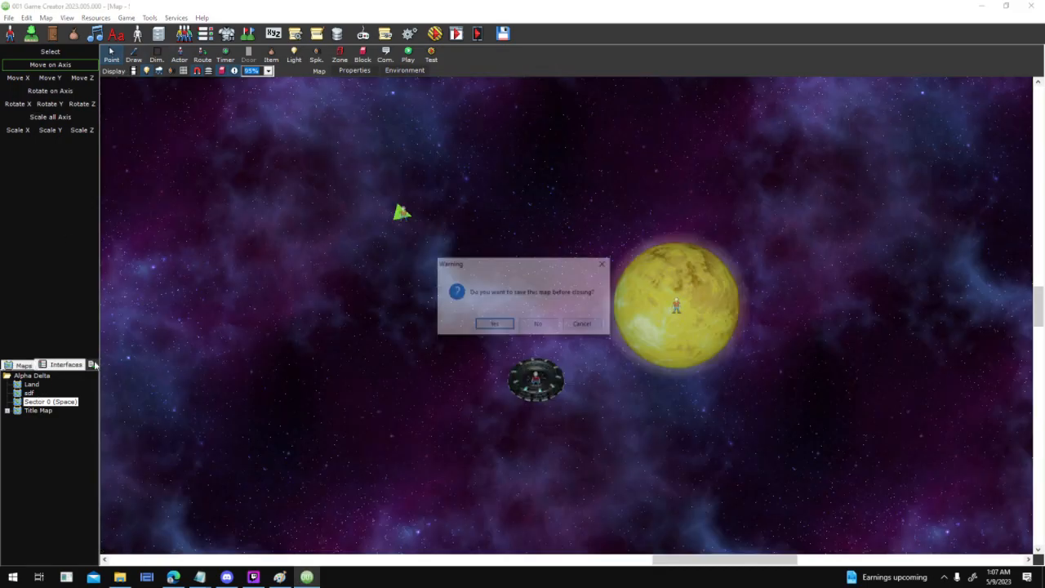
left_click(493, 325)
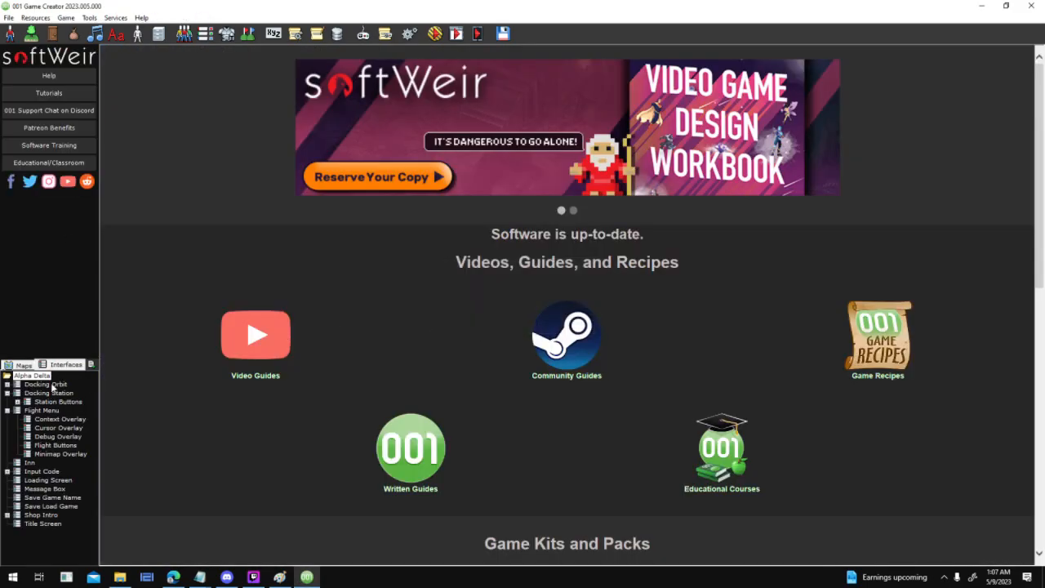
double_click(46, 383)
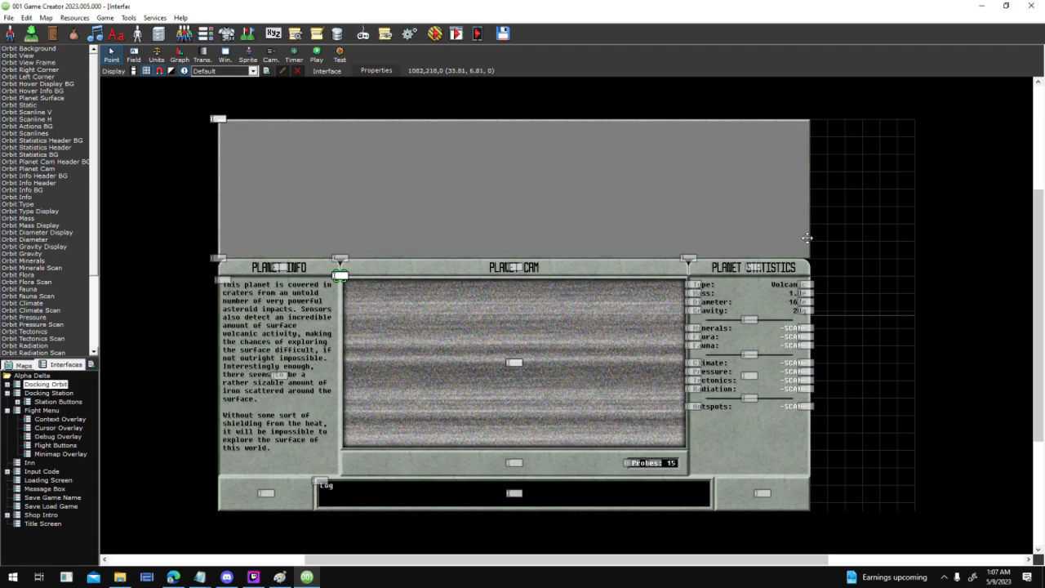
Look through the Docking Station, Station Buttons, Flight Menu and Context Overlay interfaces, ending on Flight Menu
double_click(48, 392)
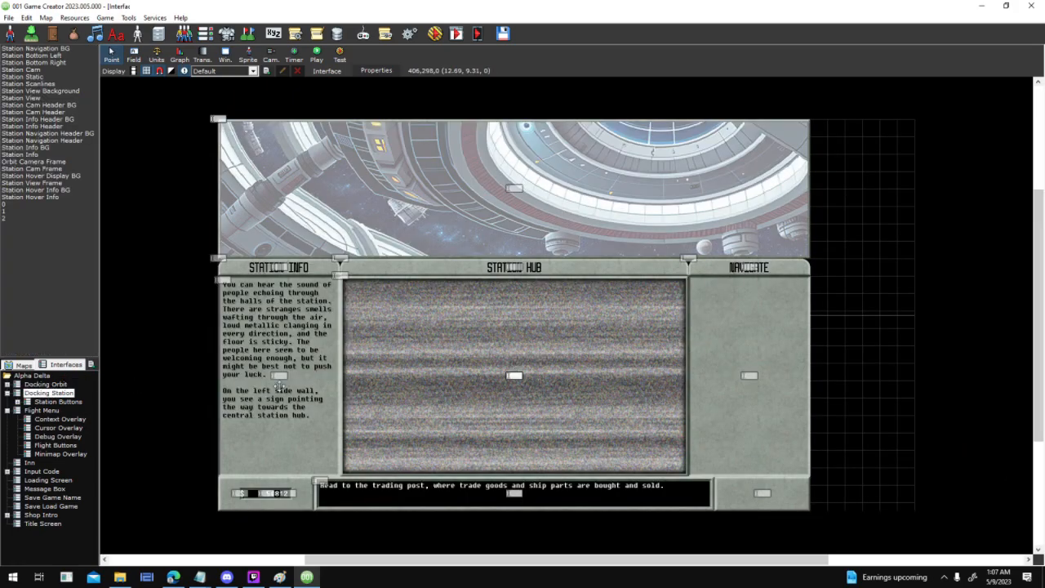
double_click(57, 401)
double_click(32, 411)
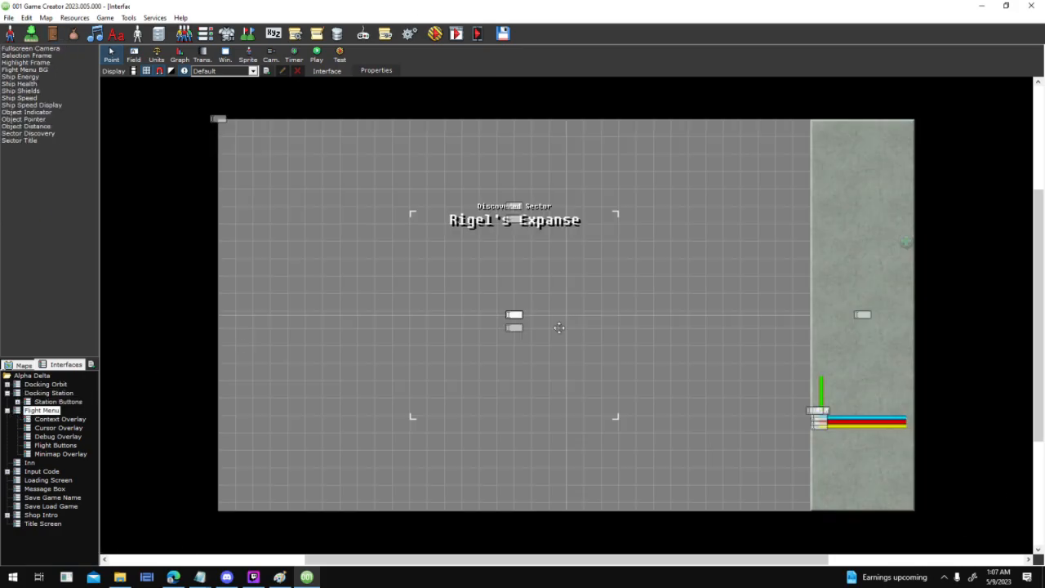
double_click(60, 419)
left_click(68, 436)
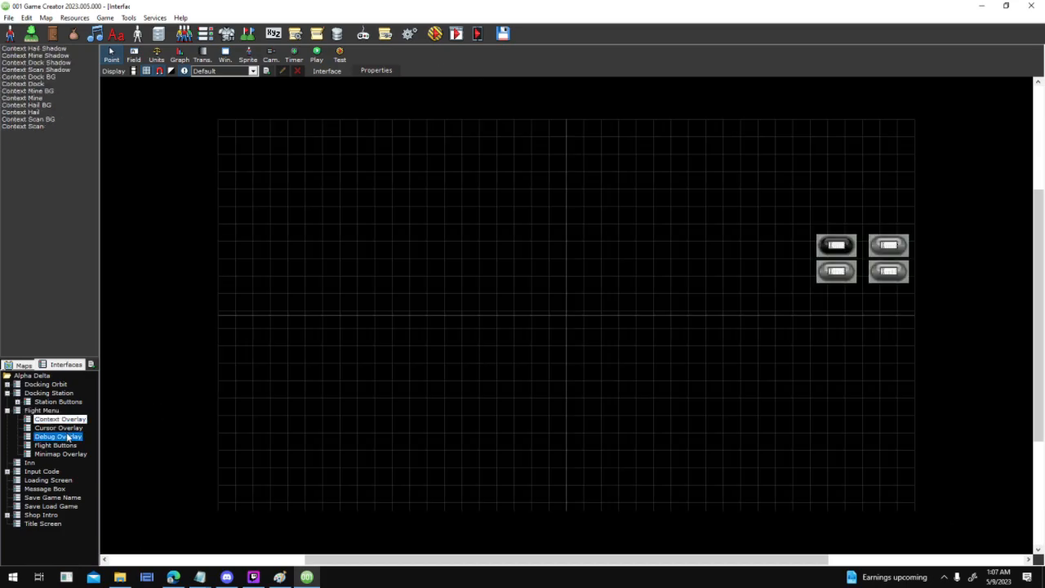
left_click(72, 426)
left_click(40, 410)
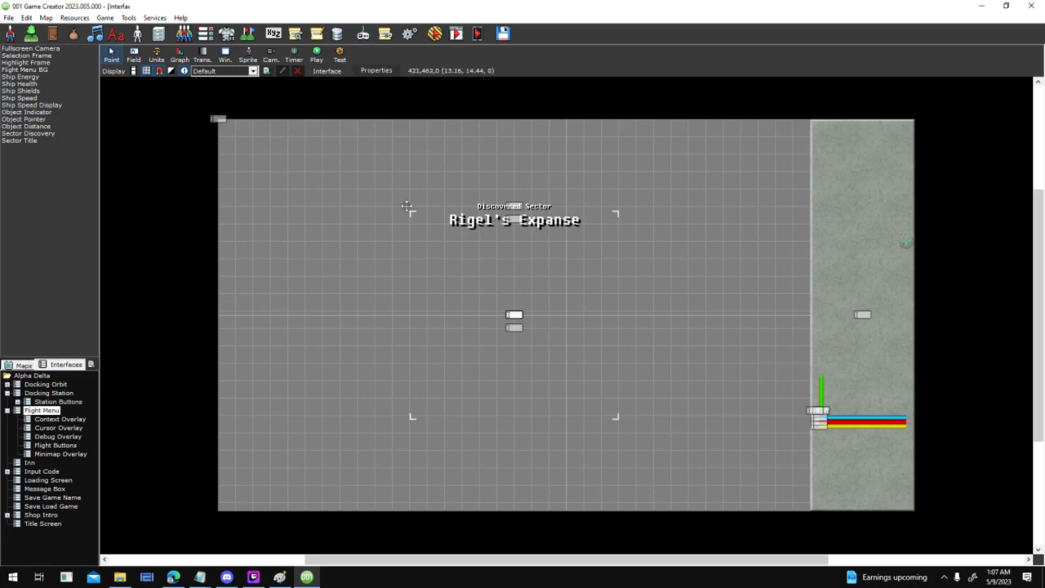
Look over the project's actor templates and the Starfield background sprite, closing both editors without changes
left_click(137, 34)
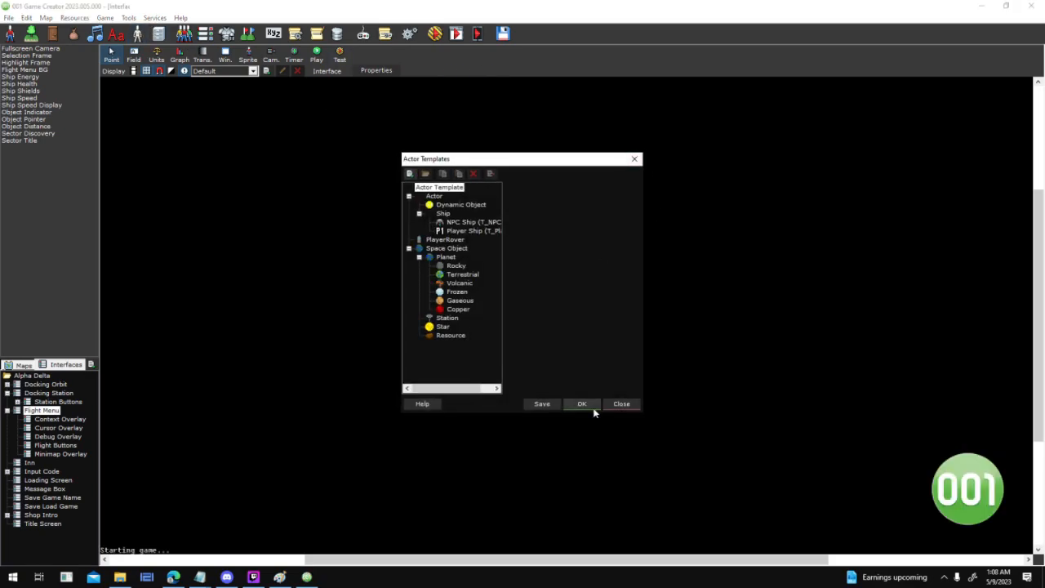
left_click(590, 405)
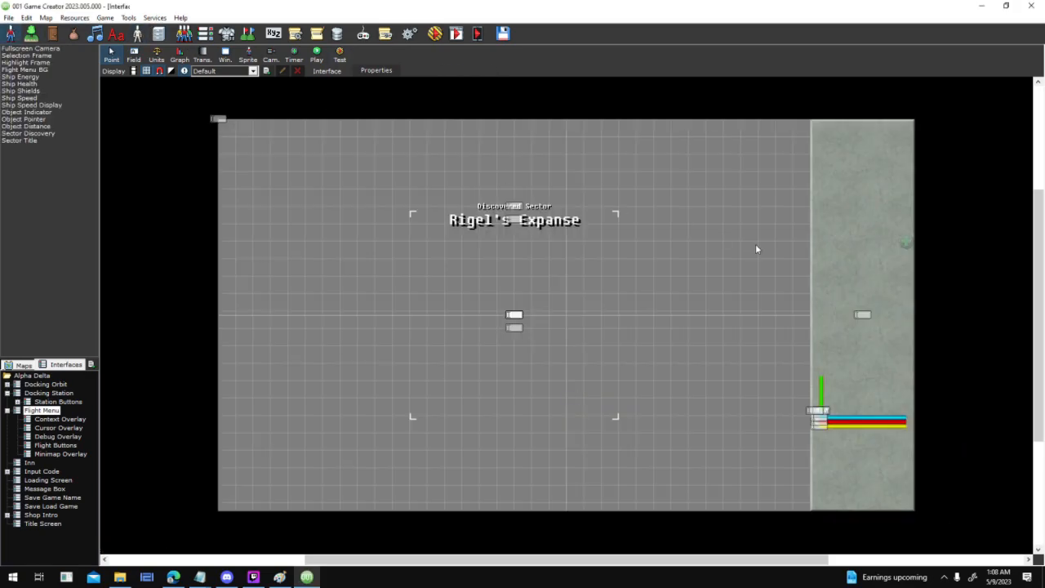
left_click(317, 273)
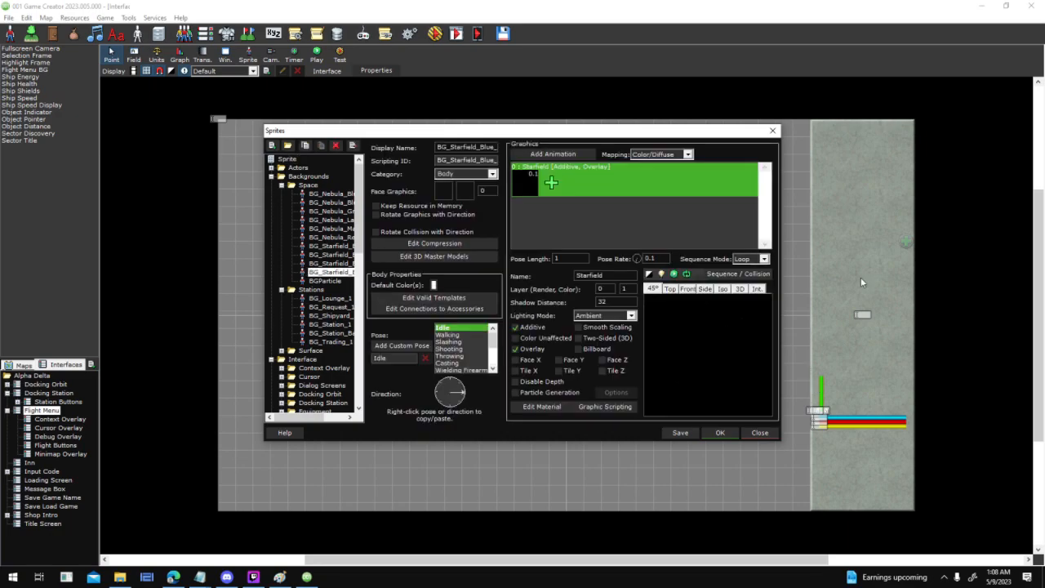
left_click(719, 432)
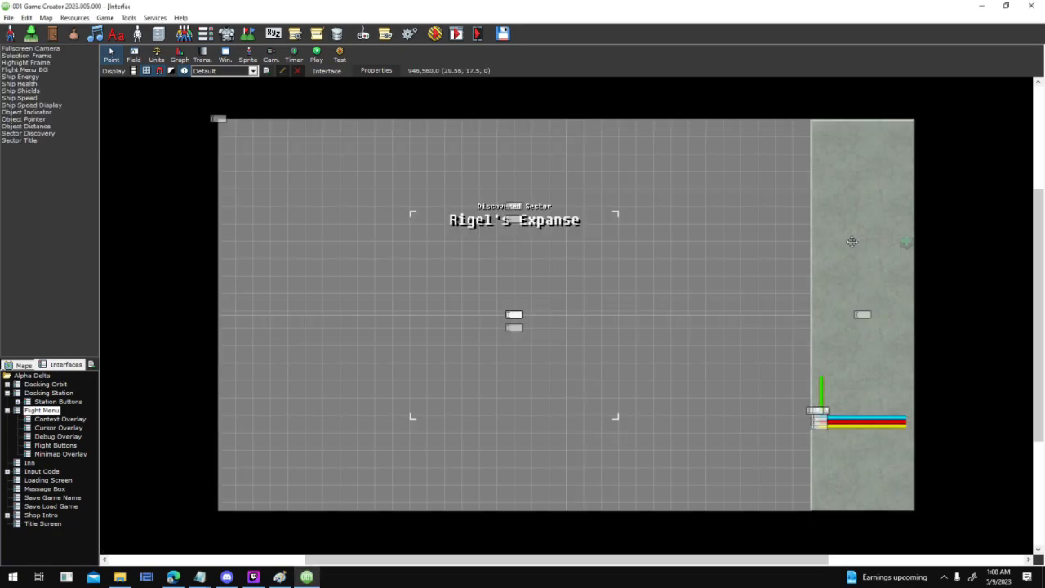
Revisit the Docking Orbit interface, then reopen the Sector 0 (Space) map
double_click(46, 383)
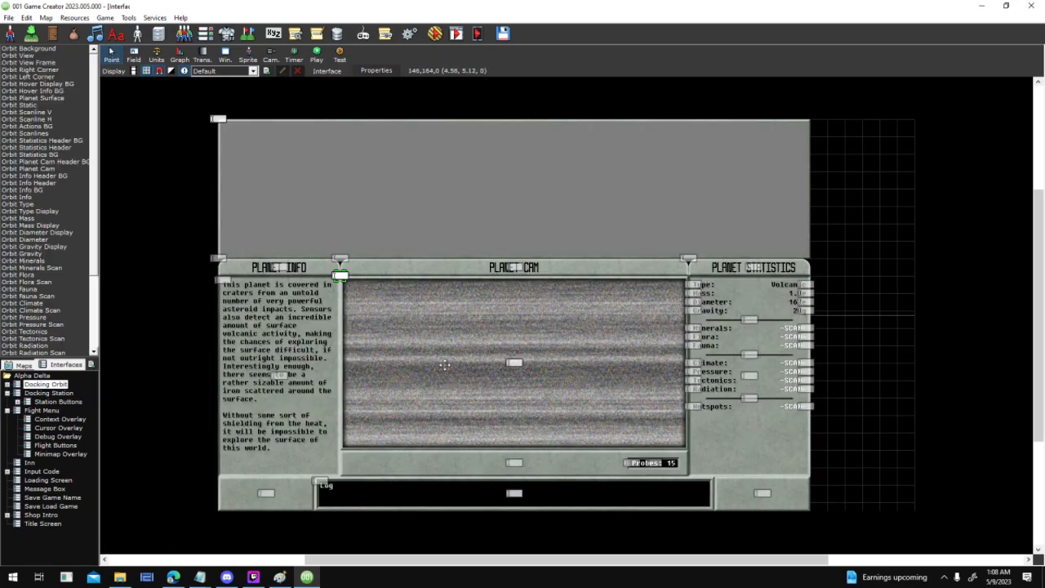
left_click(8, 367)
double_click(51, 402)
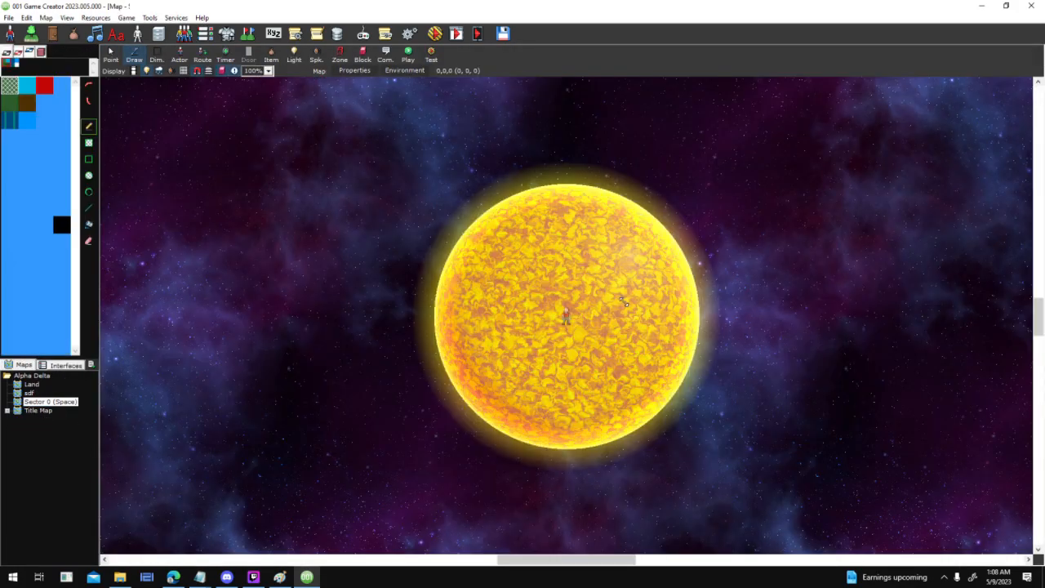
Check the live stream's status and chat in Twitch Studio, then return to the map
left_click(254, 577)
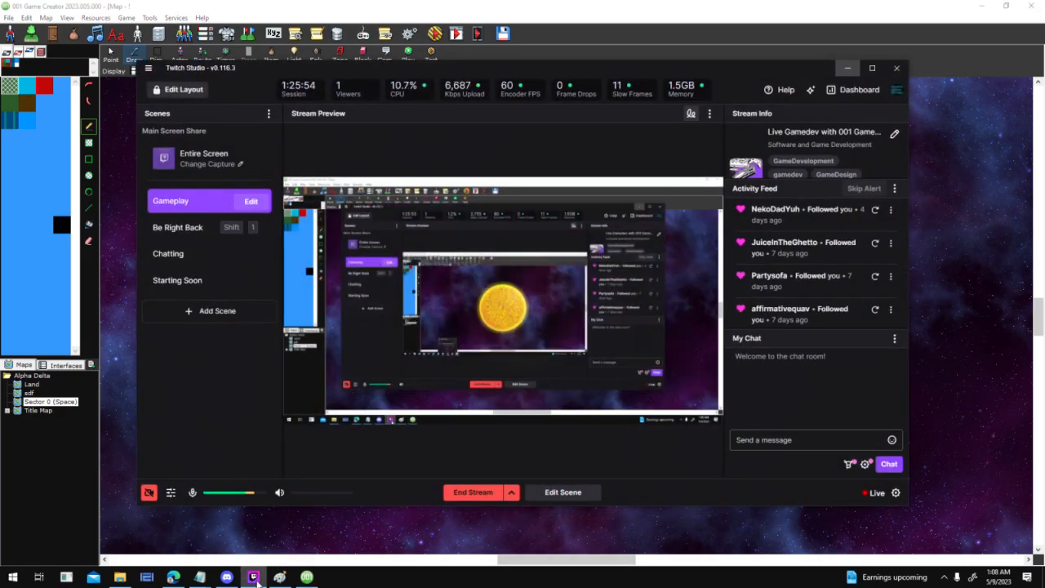
left_click(846, 68)
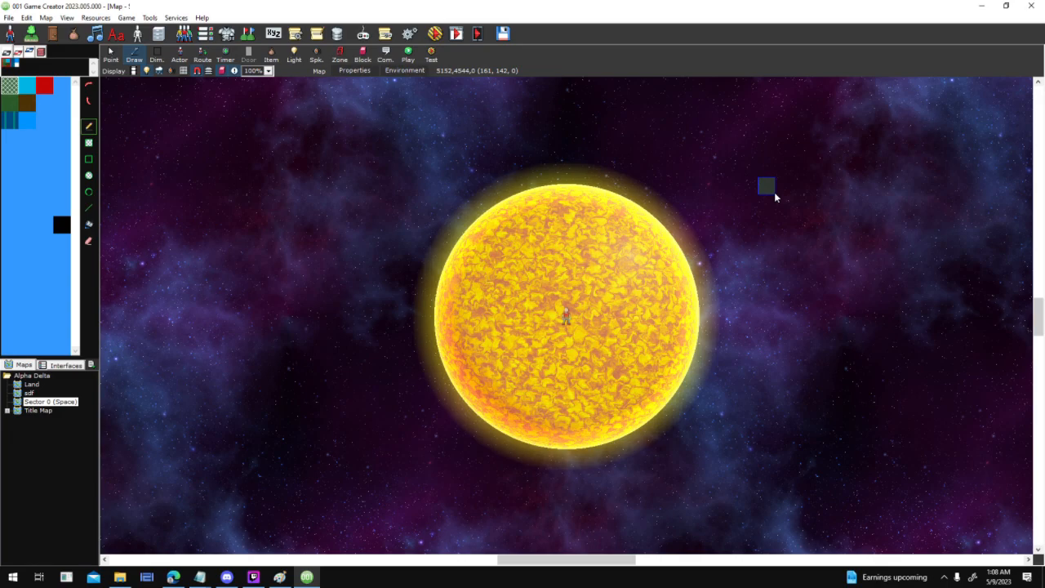
Switch to the browser and bring up the Screaming Brain Studios website's home page
left_click(173, 577)
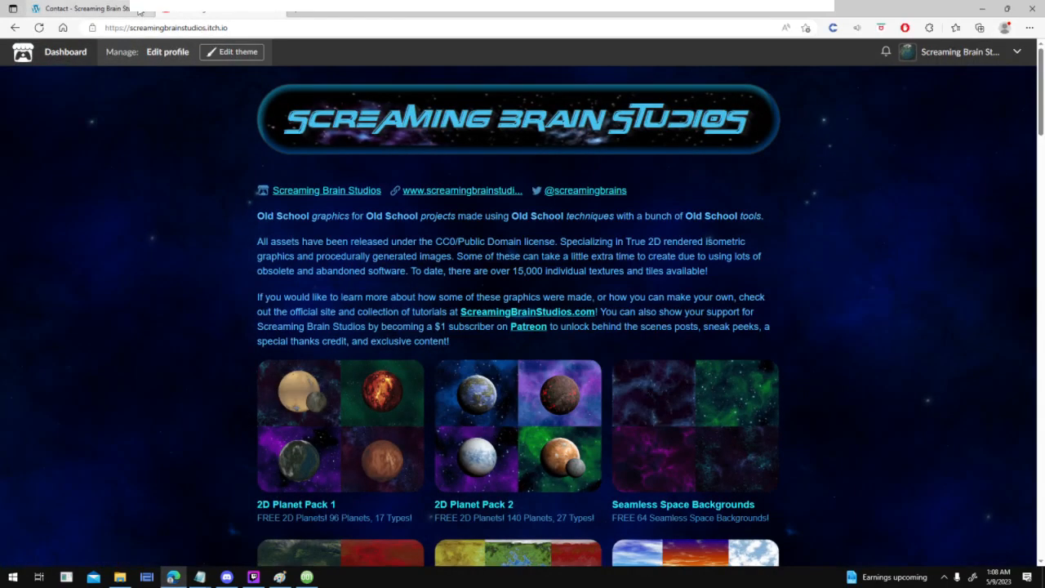
left_click(82, 8)
left_click(325, 181)
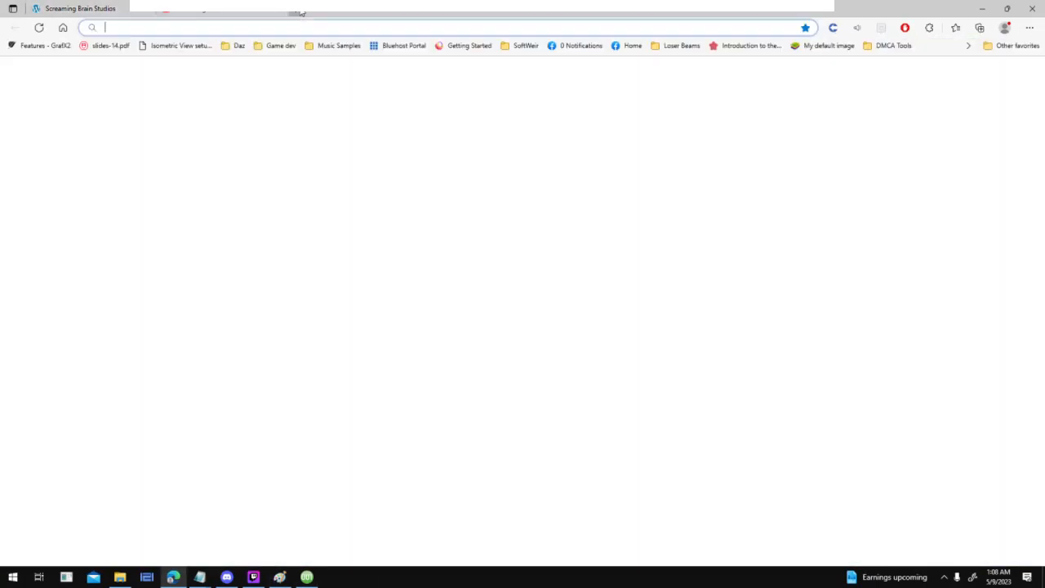
Go to 001gamecreator.com in a new browser tab, then view the Screaming Brain Studios itch.io page and website home page
left_click(297, 14)
type("001gamecreator.com")
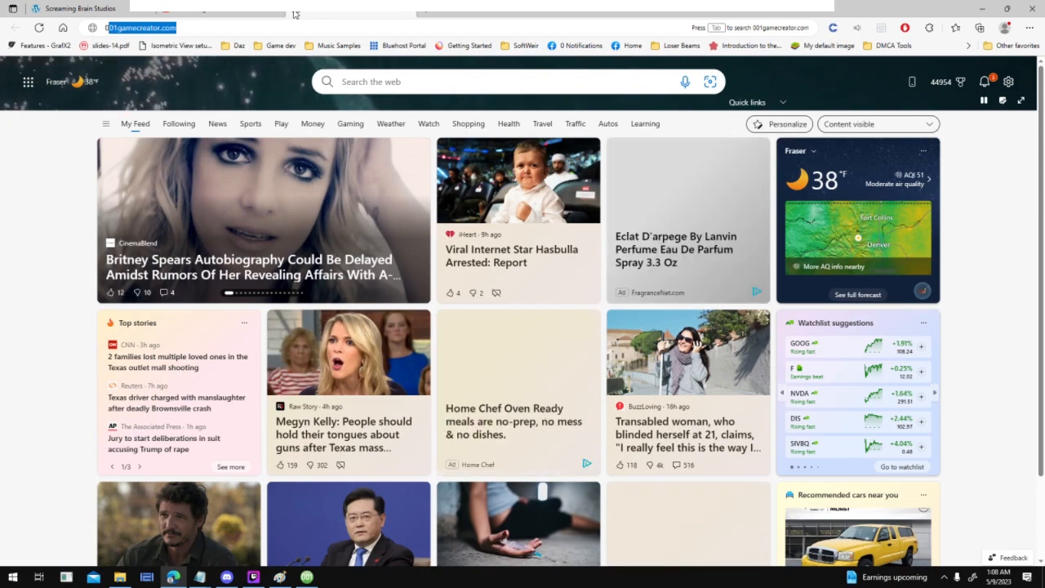
left_click(279, 12)
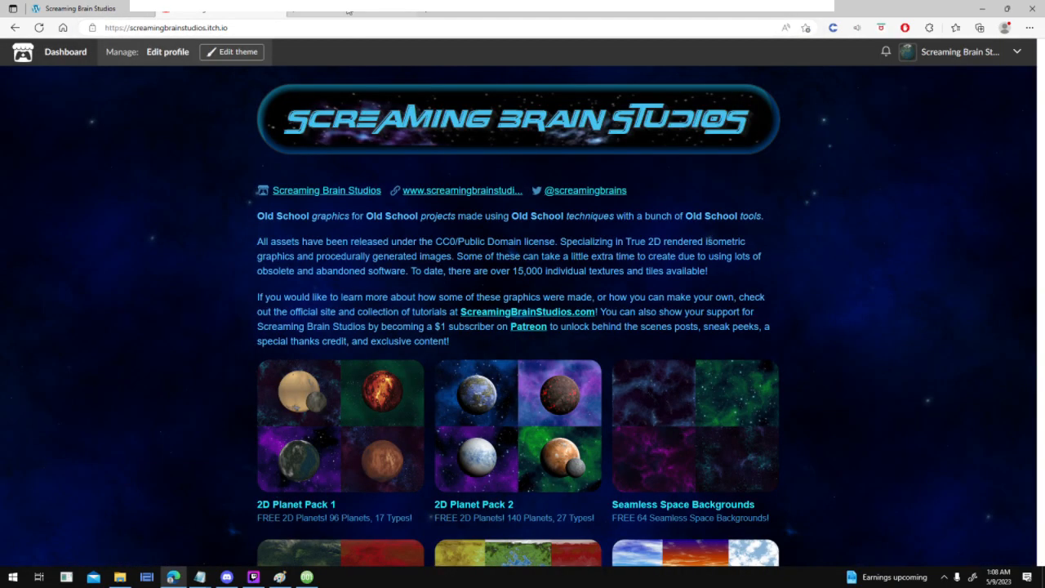
left_click(354, 12)
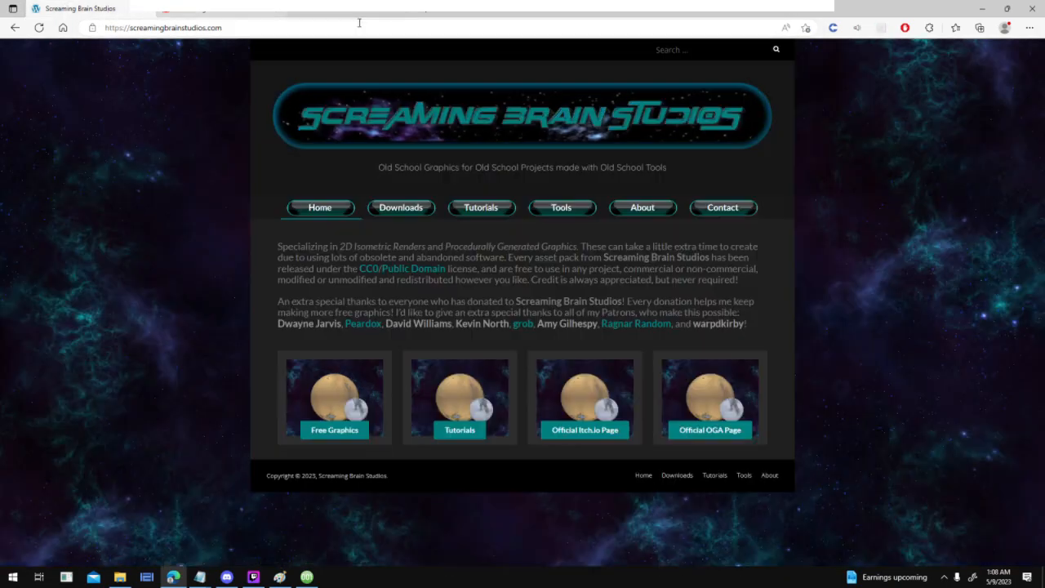
left_click(355, 13)
left_click(274, 12)
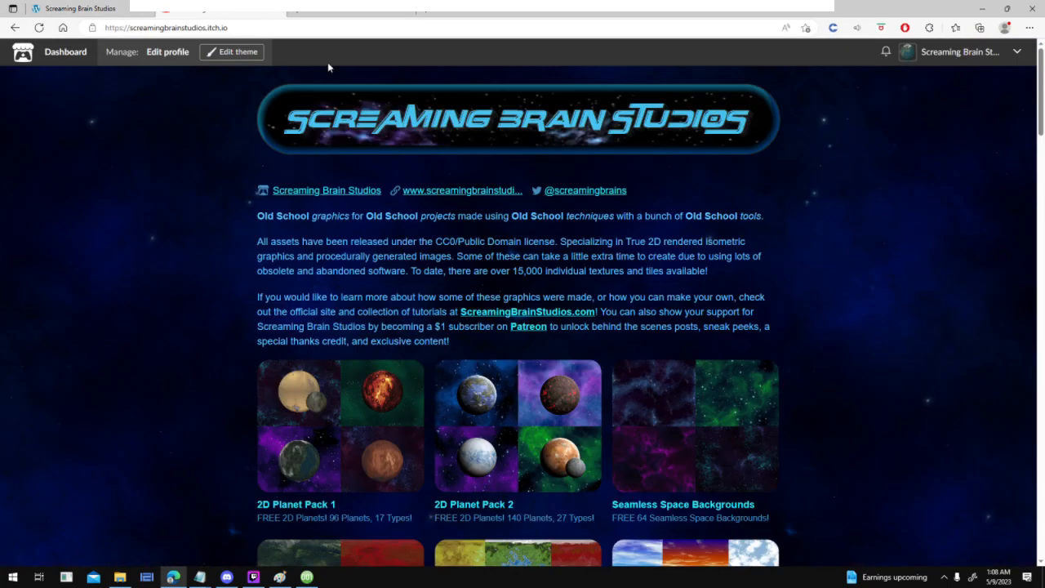
left_click(136, 8)
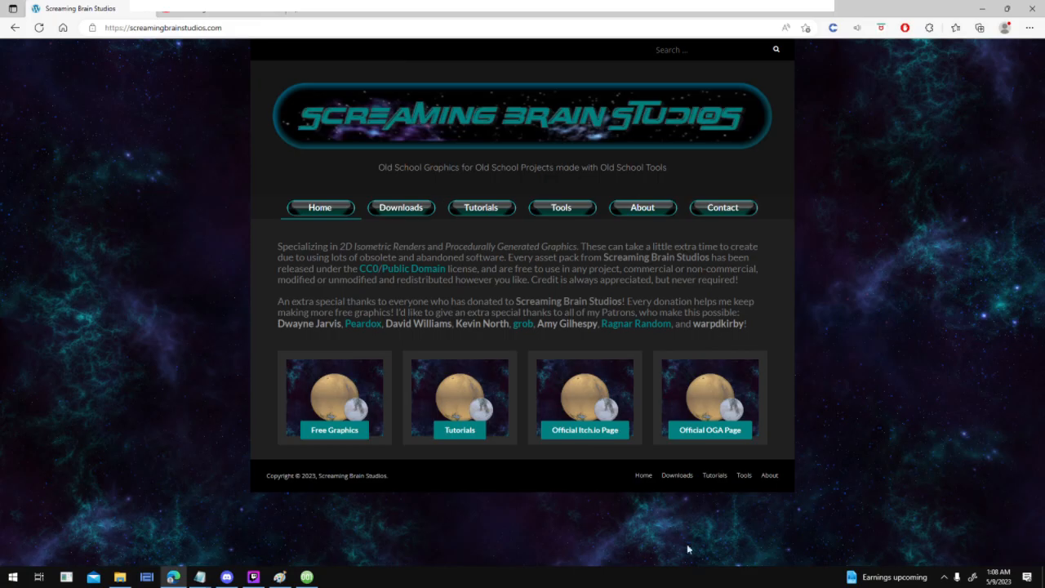
Revisit the SoftWeir news channel in Discord, close Discord, and bring the browser back up
left_click(306, 577)
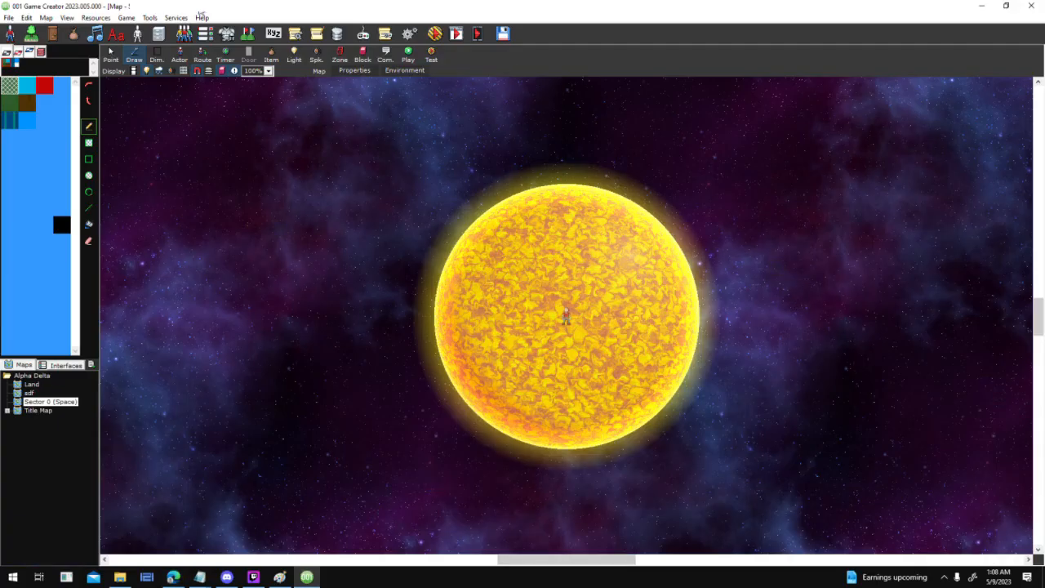
left_click(226, 576)
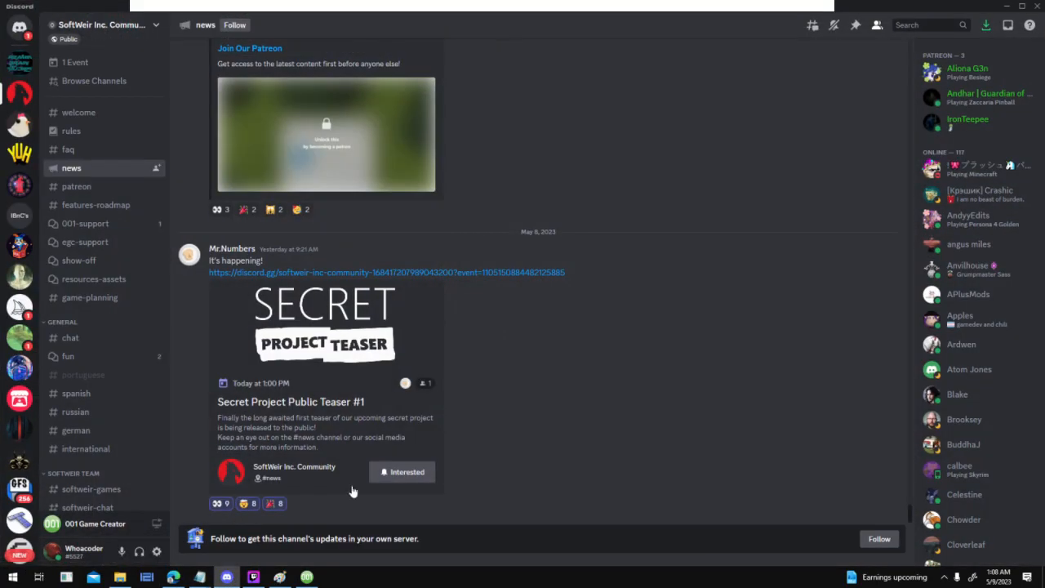
left_click(1037, 6)
left_click(174, 576)
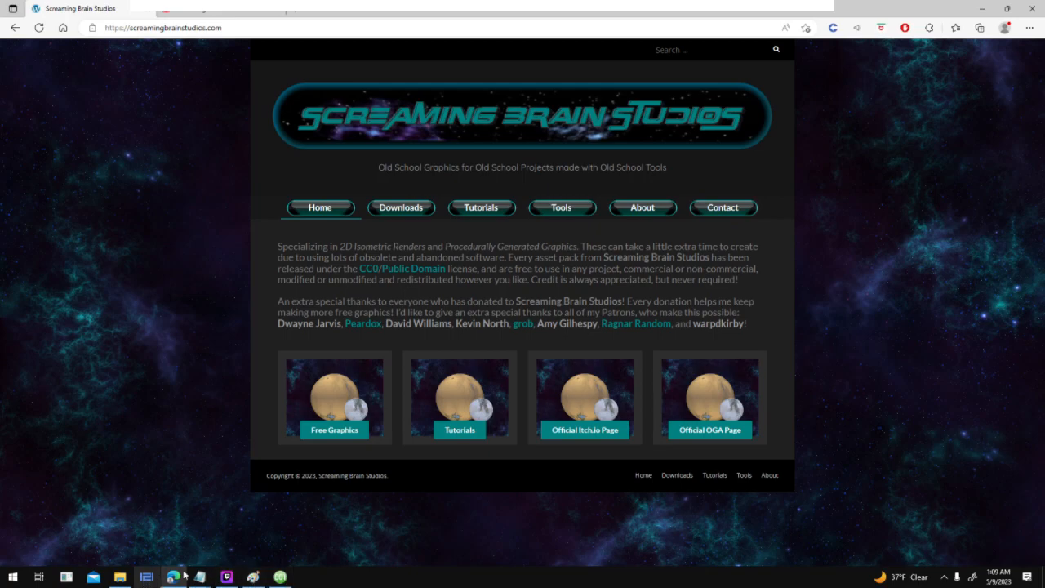
Return to 001 Game Creator and examine the area around the green ship, station and yellow planet in Sector 0
left_click(280, 576)
middle_click_drag(826, 218, 751, 112)
middle_click_drag(849, 124, 155, 450)
middle_click_drag(470, 338, 257, 166)
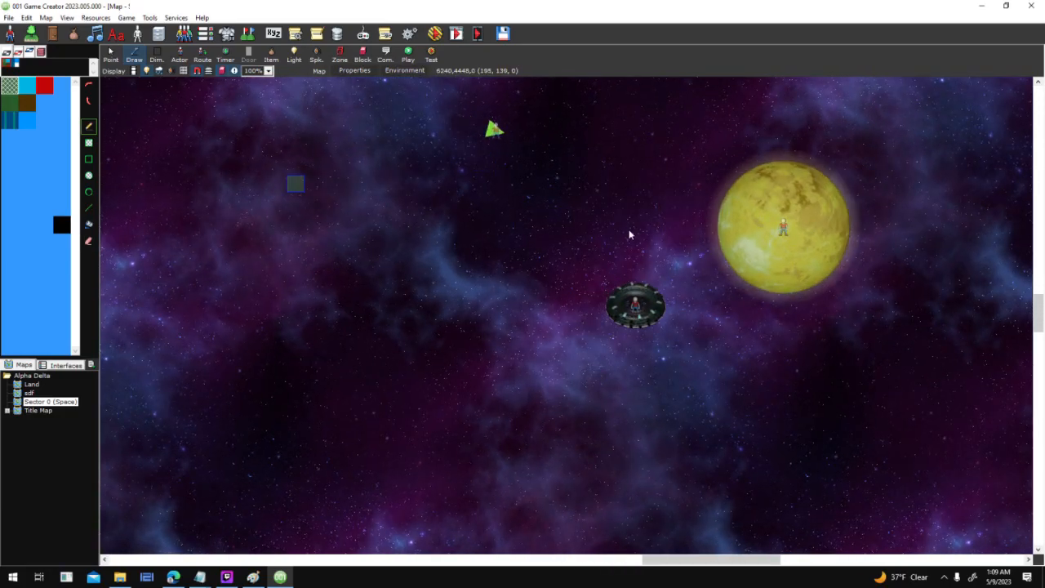
scroll(628, 236, "up", 1)
scroll(441, 244, "up", 3)
middle_click_drag(612, 229, 621, 356)
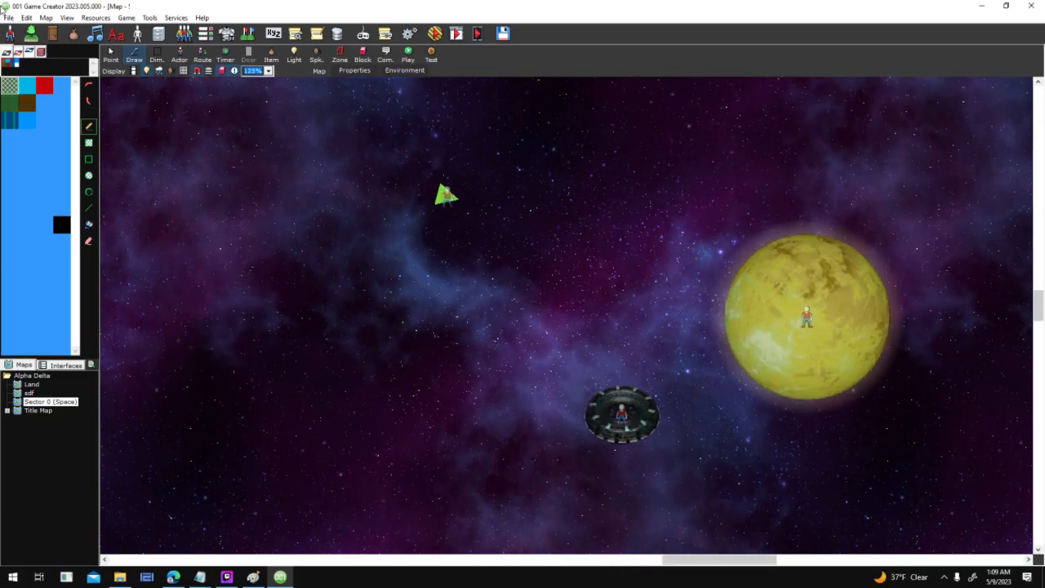